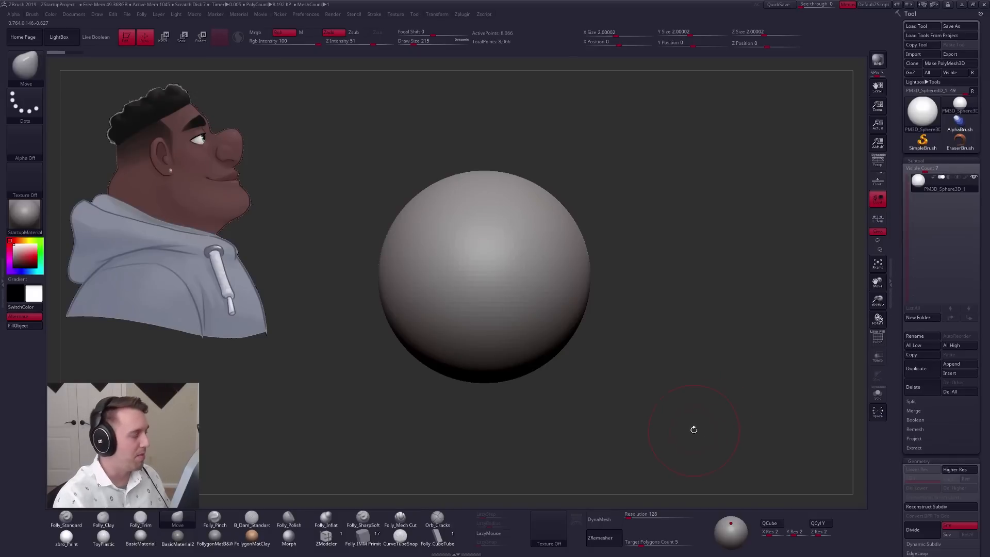
Step: Switch the active tool from the sphere to Cube3D and convert the cube to a PolyMesh3D
key("space")
mouse_move(689, 302)
left_mouse_down()
mouse_move(664, 313)
mouse_move(681, 316)
left_mouse_up()
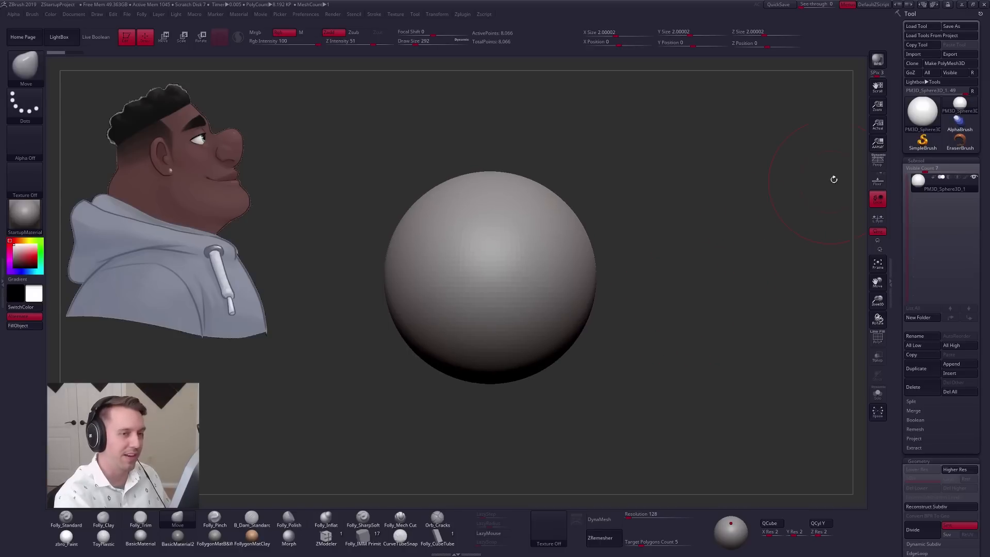
left_click(926, 125)
left_click(619, 150)
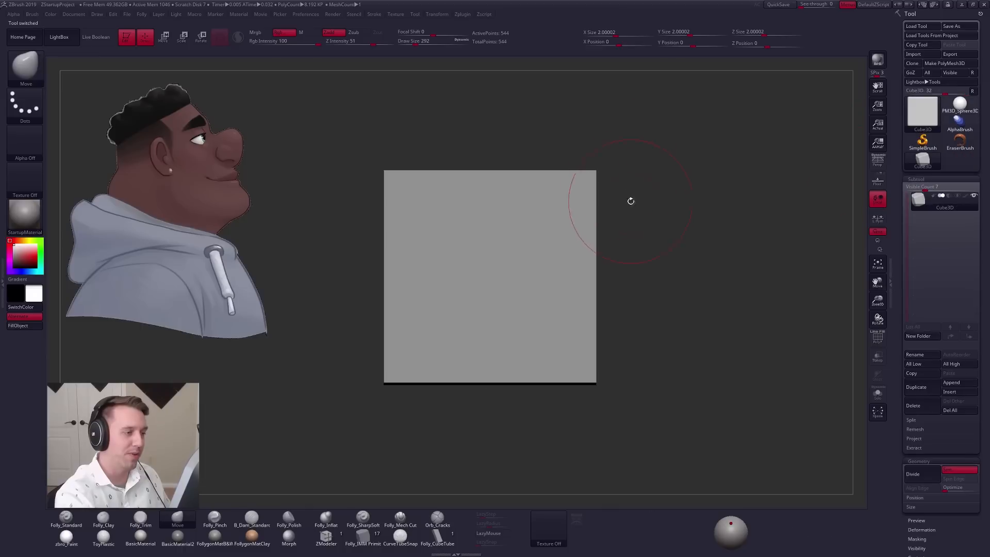
left_click_drag(897, 381, 899, 349)
left_click(945, 63)
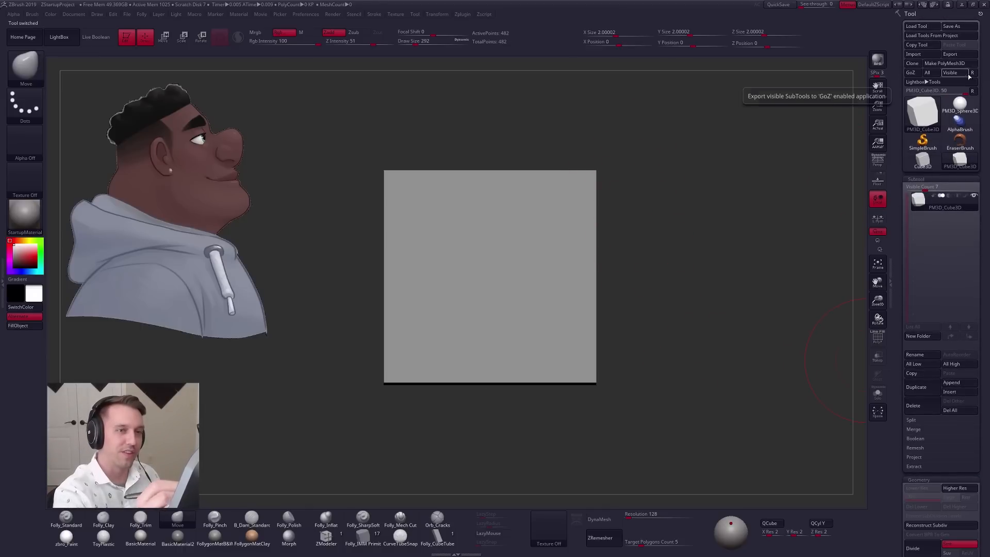
Step: Turn on DynaMesh for the cube at a resolution of 16
left_click_drag(658, 344, 658, 337)
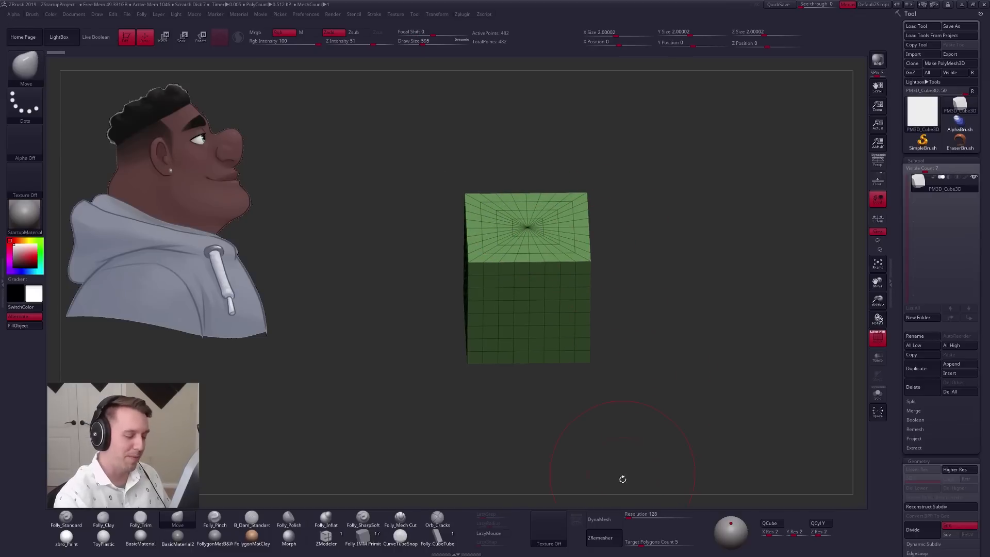
left_click_drag(629, 517, 623, 518)
left_click(616, 522)
Step: Pull the middle of the cube's top upward with the Move brush and hide the wireframe
right_click_drag(551, 235, 548, 229)
key("space")
left_click_drag(552, 233, 536, 204)
key("shift+f")
mouse_move(557, 237)
right_mouse_down("shift")
mouse_move(557, 222)
mouse_move(627, 281)
right_mouse_up("shift")
key("]")
mouse_move(629, 283)
right_mouse_down("alt")
mouse_move(583, 283)
mouse_move(568, 234)
right_mouse_up("alt")
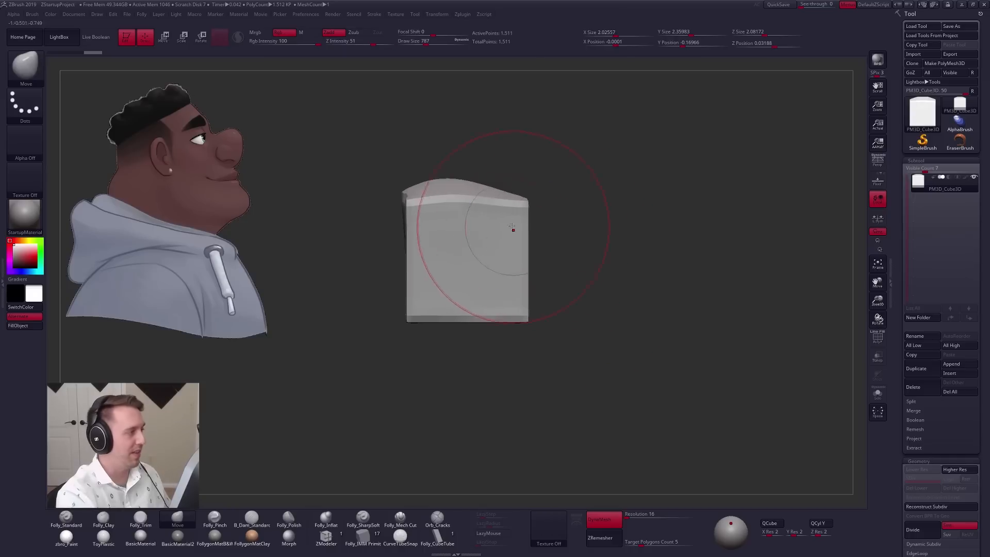
Step: Enlarge the Move brush to Draw Size 955 and raise the block's upper front and back corners
key("space")
left_click_drag(487, 201, 488, 185)
left_click_drag(420, 201, 413, 195)
Step: Pull the block's lower front and back corners outward and down to flare the base
left_click_drag(523, 313, 538, 326)
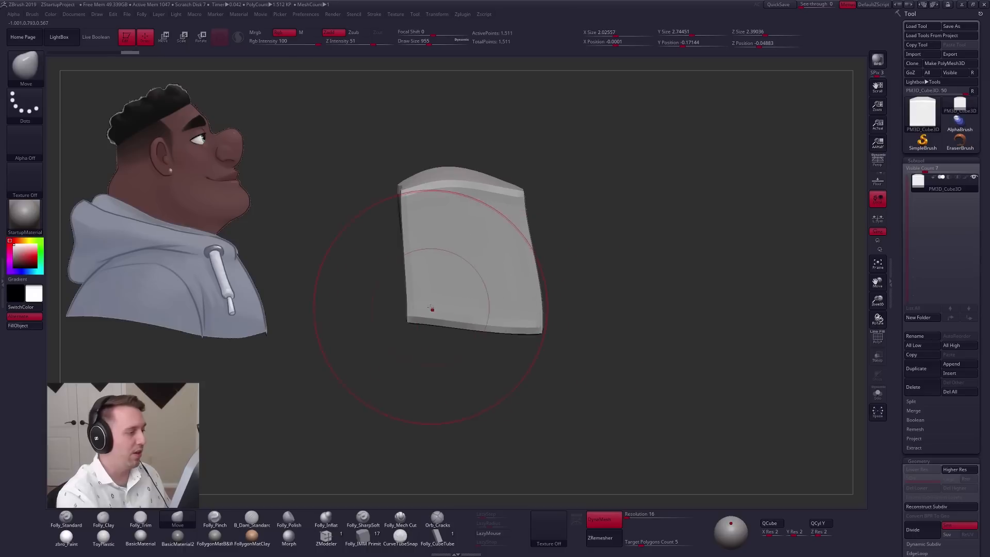
left_click_drag(431, 310, 387, 338)
right_click_drag(411, 328, 444, 317)
left_click_drag(541, 319, 559, 320)
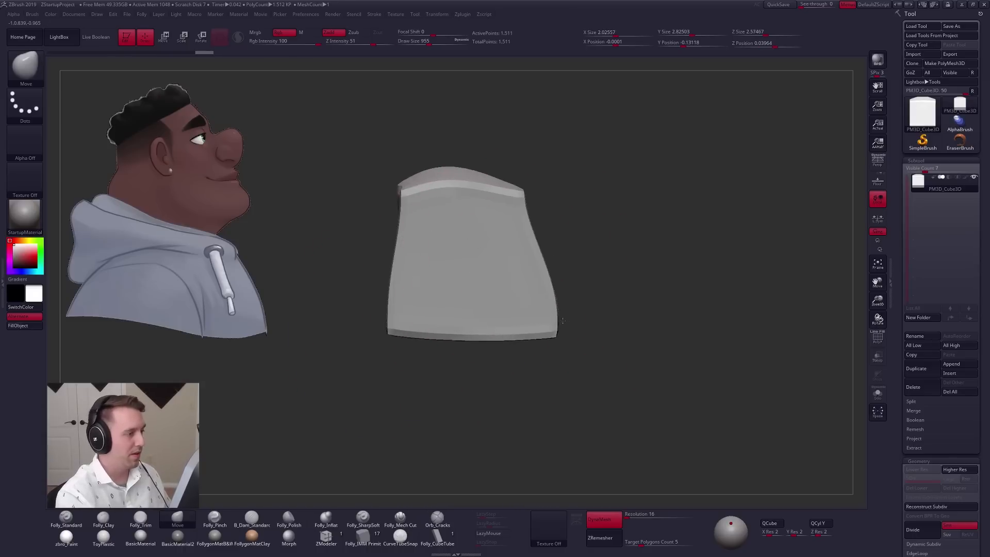
left_click_drag(407, 330, 401, 344)
left_click_drag(545, 327, 550, 336)
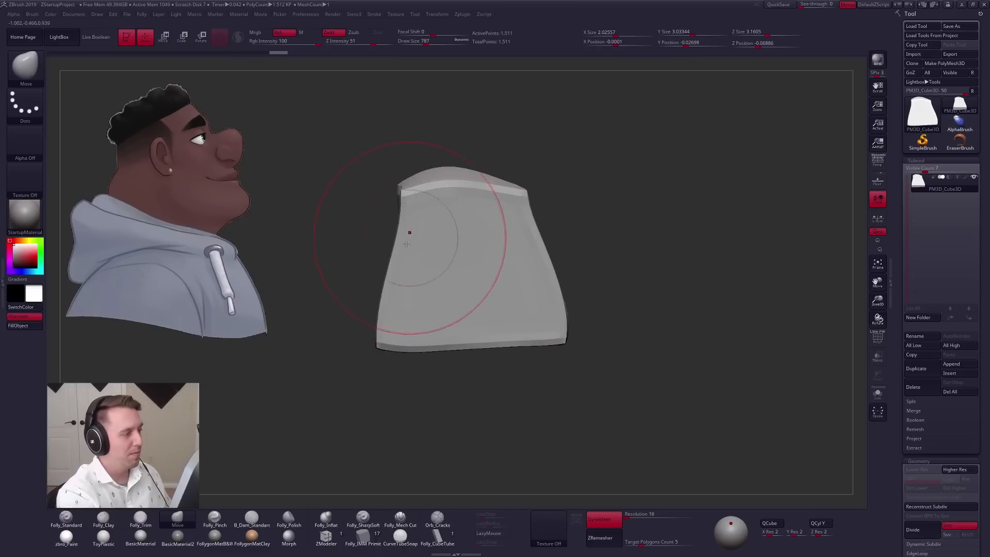
left_click_drag(400, 287, 403, 283)
Step: Pull the block's upper corner on the face side upward with the Move brush
mouse_move(413, 243)
right_mouse_down()
mouse_move(424, 270)
mouse_move(508, 264)
right_mouse_up()
key("2")
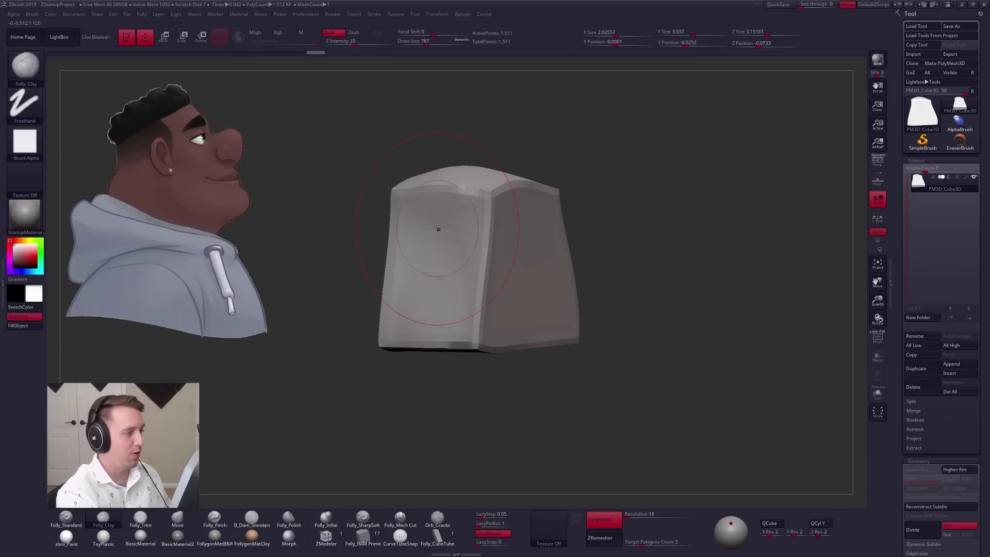
mouse_move(446, 242)
right_mouse_down()
mouse_move(442, 342)
mouse_move(442, 283)
mouse_move(497, 277)
mouse_move(509, 226)
right_mouse_up()
key("4")
left_click_drag(550, 196, 544, 173)
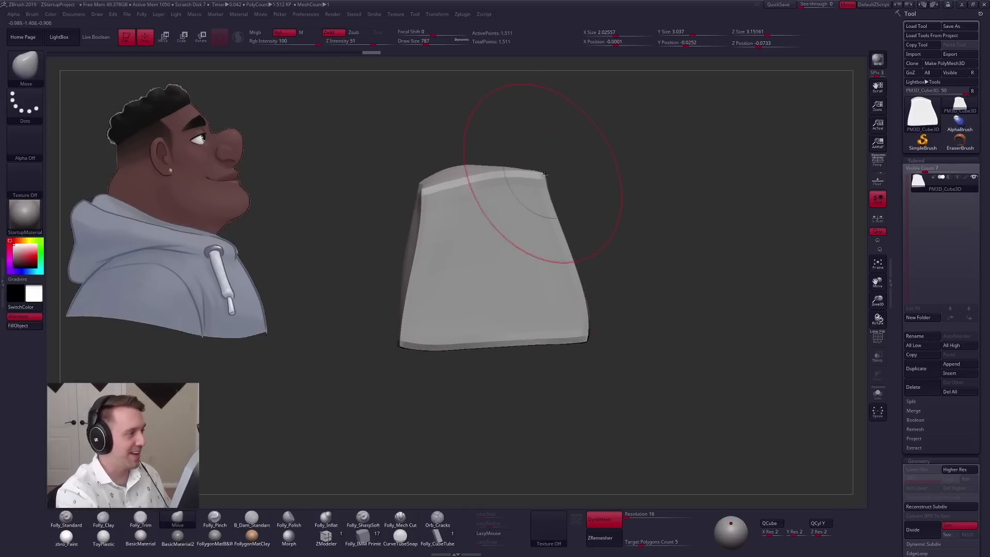
right_click_drag(574, 207, 534, 222)
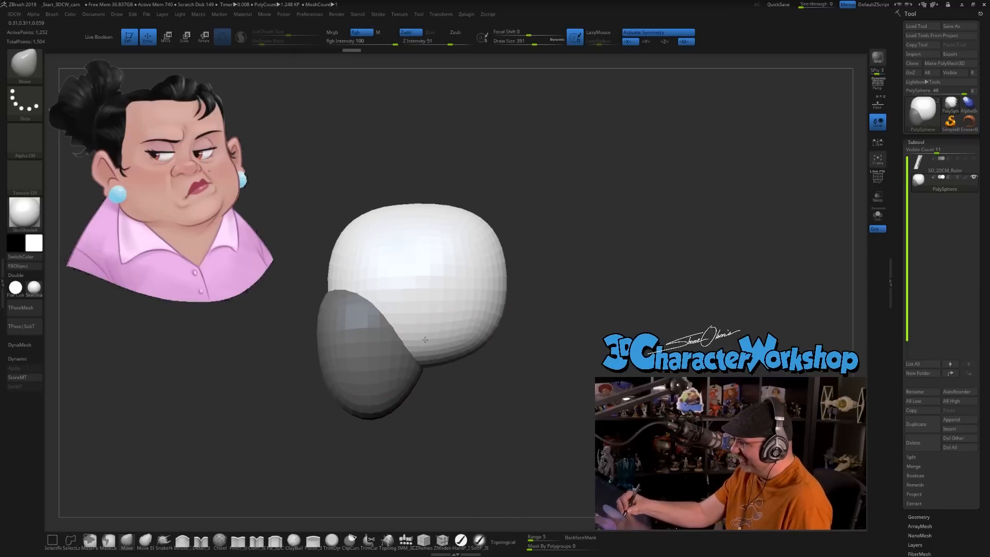
Step: Set the Move brush's Draw Size to 202 for working on the unmasked cranium
right_click_drag(459, 361, 489, 386, "shift")
right_click_drag(479, 305, 484, 354, "ctrl")
key("s")
left_click_drag(491, 341, 491, 341)
mouse_move(491, 341)
right_mouse_down("alt")
mouse_move(493, 402)
mouse_move(486, 322)
right_mouse_up("alt")
key("s")
left_click_drag(486, 323, 482, 322)
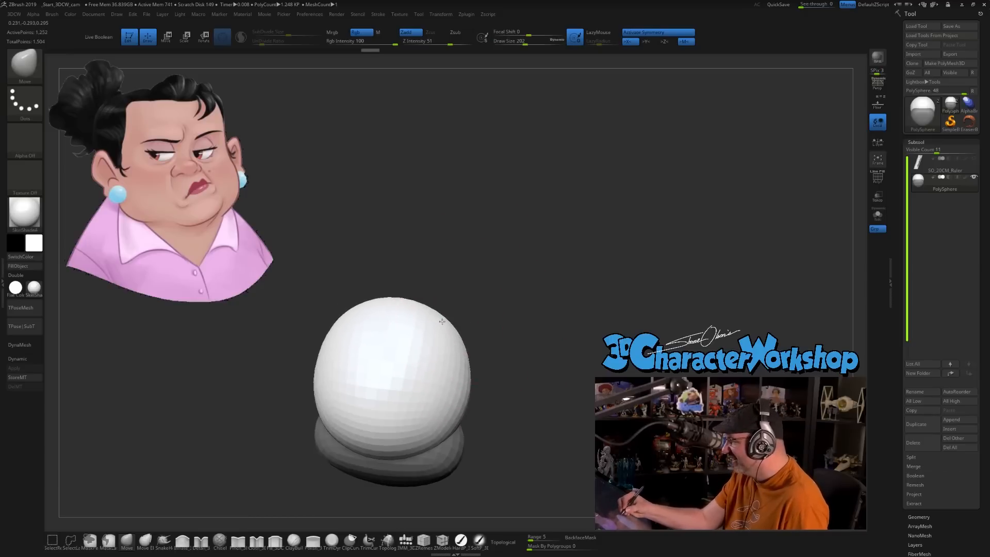
Step: Enlarge the Move brush to Draw Size 239 and push the lower front of the jaw mass slightly inward
right_click_drag(519, 380, 463, 369)
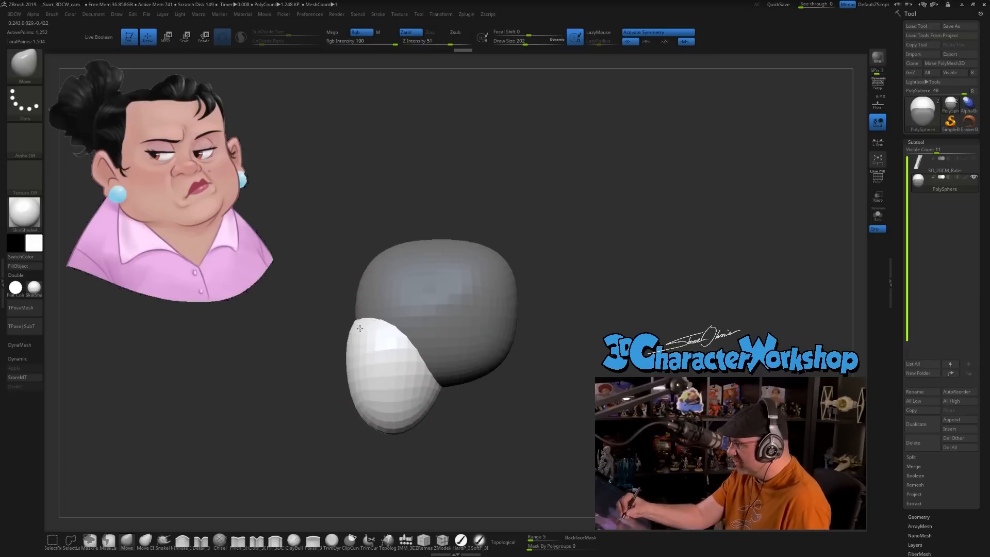
right_click_drag(400, 418, 425, 400)
mouse_move(467, 439)
right_mouse_down()
mouse_move(494, 436)
mouse_move(470, 441)
right_mouse_up()
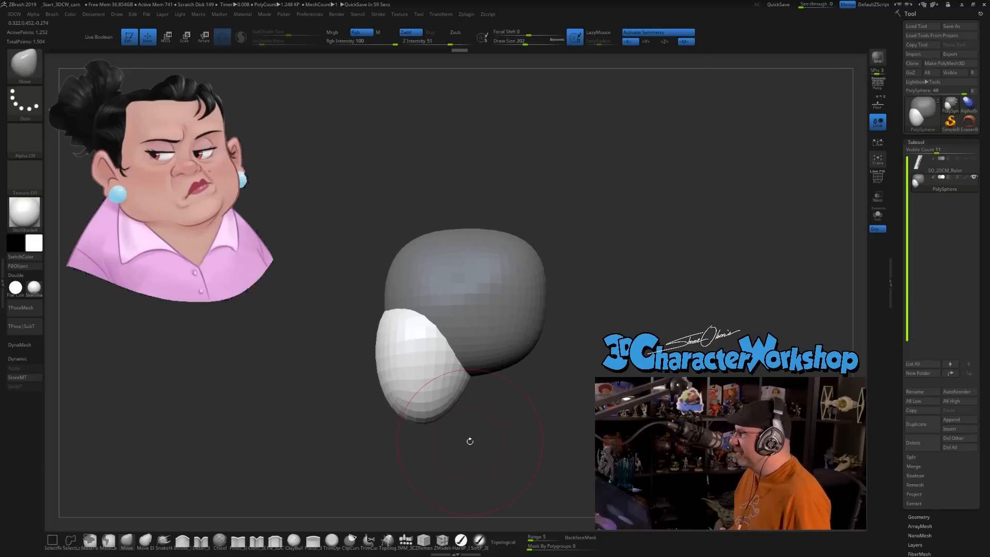
right_click_drag(475, 404, 517, 413)
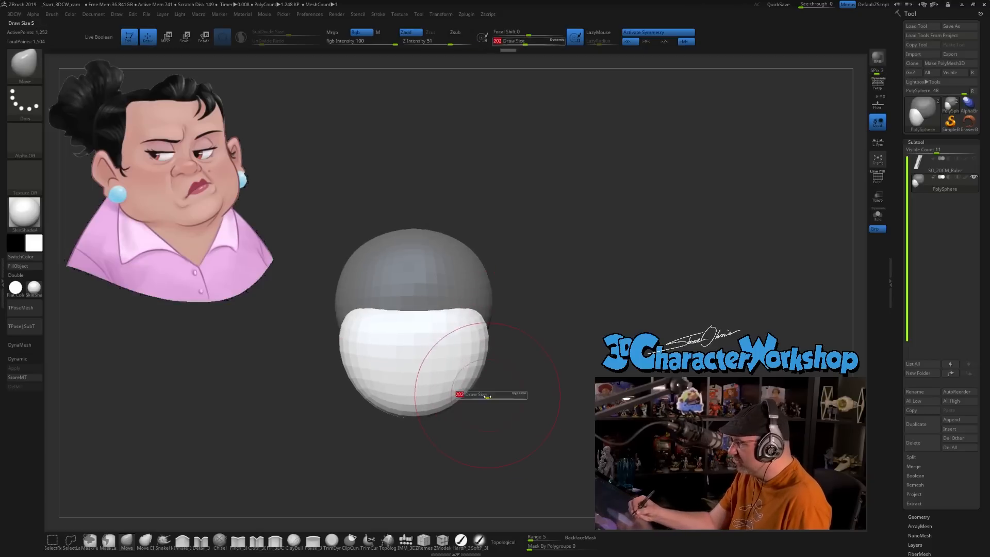
mouse_move(482, 425)
right_mouse_down()
mouse_move(463, 436)
mouse_move(405, 361)
right_mouse_up()
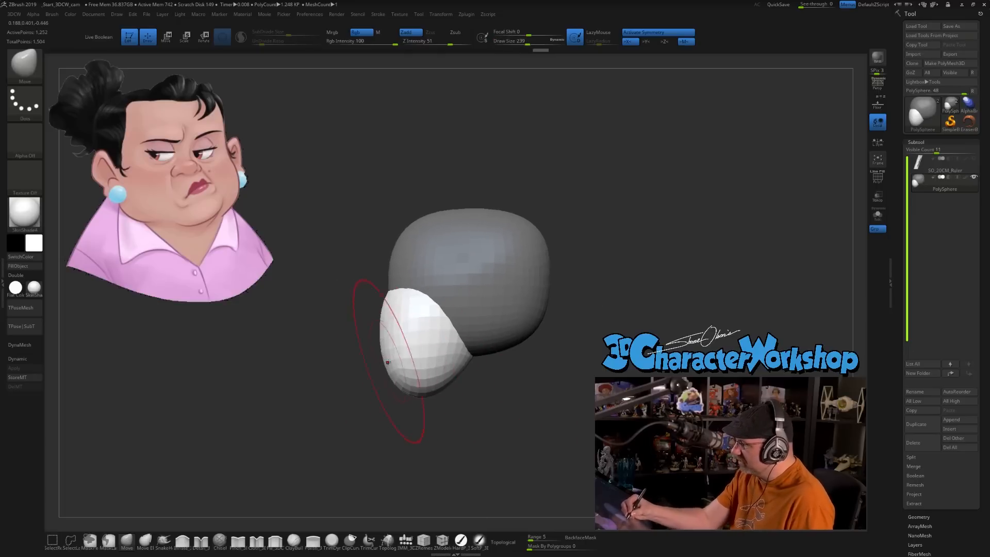
left_click_drag(387, 362, 393, 363)
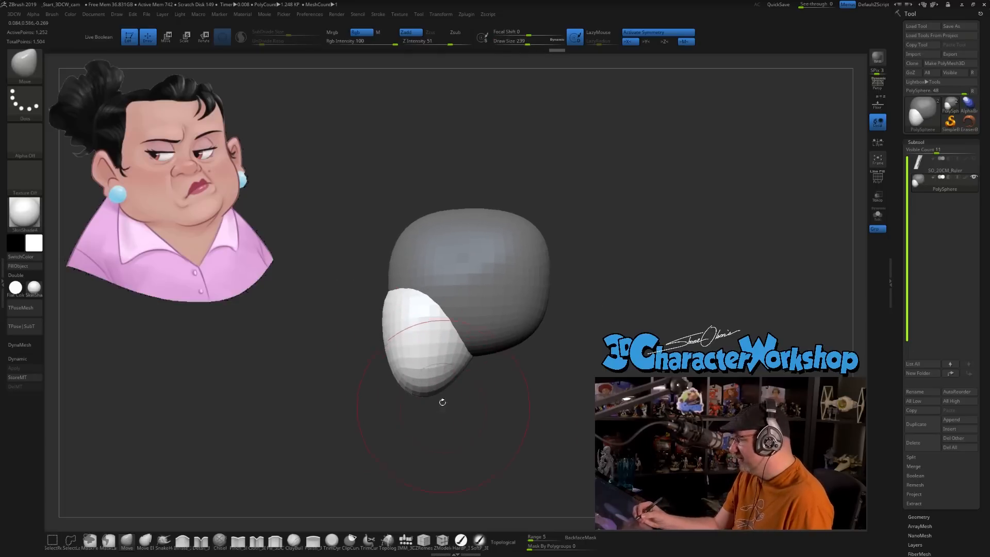
Step: Isolate the jaw polygroup, examine its shape from another angle, and show the whole head again
left_click(438, 345, "ctrl+shift")
right_click_drag(469, 407, 458, 435)
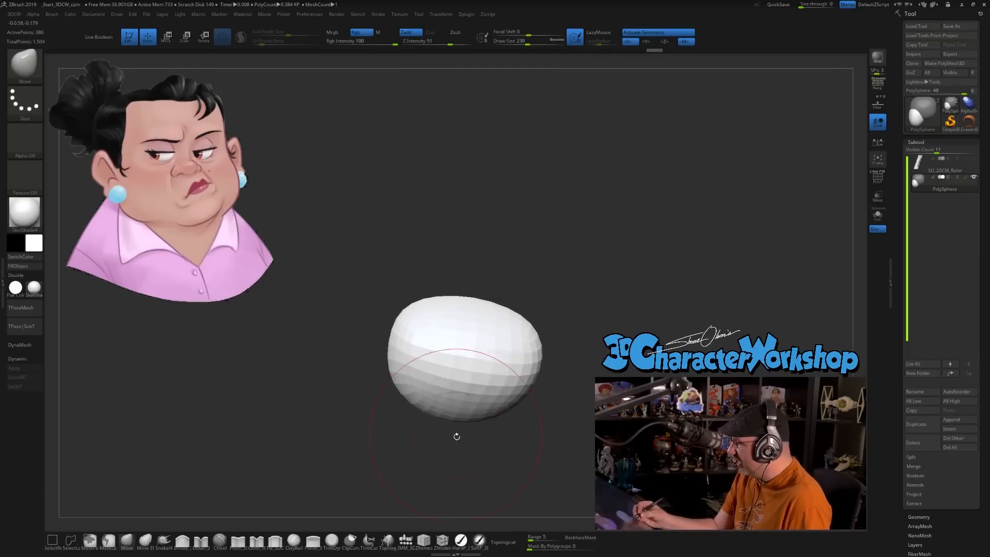
left_click(467, 446, "ctrl+shift")
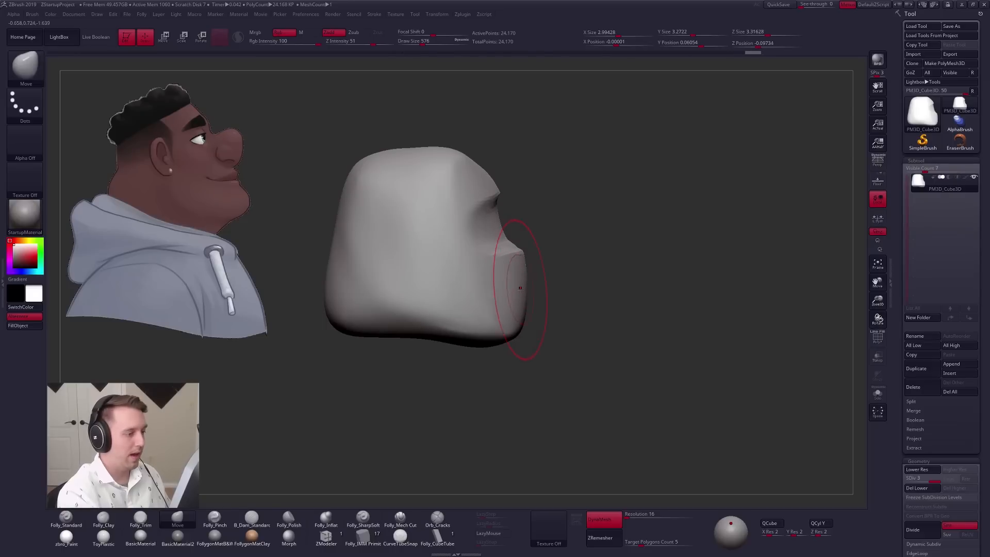
Step: Set the Move brush's Draw Size to 595 and push the back of the male head inward at mid-height
key("space")
left_click_drag(487, 289, 490, 289)
right_click_drag(491, 330, 566, 339, "alt")
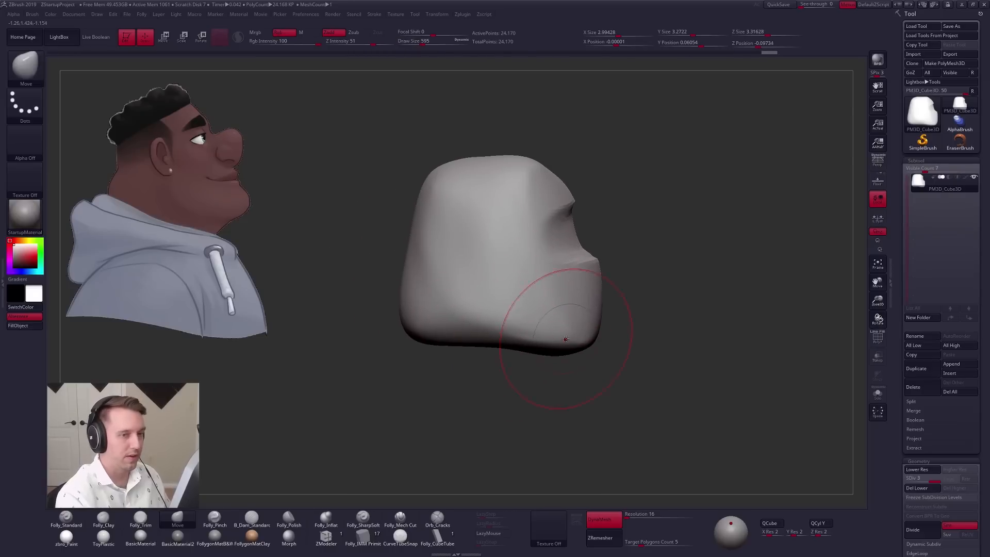
left_click_drag(416, 238, 434, 239)
mouse_move(431, 249)
right_mouse_down()
mouse_move(490, 254)
mouse_move(512, 268)
right_mouse_up()
Step: Sharpen the head's brow area with the Folly_Pinch brush and set the Draw Size to 556
key("5")
mouse_move(477, 295)
right_mouse_down()
mouse_move(515, 278)
mouse_move(505, 267)
mouse_move(531, 271)
right_mouse_up()
left_click_drag(529, 265, 540, 272)
mouse_move(548, 285)
right_mouse_down()
mouse_move(591, 279)
mouse_move(490, 294)
right_mouse_up()
key("s")
left_click_drag(519, 290, 524, 290)
right_click_drag(524, 290, 552, 278, "alt")
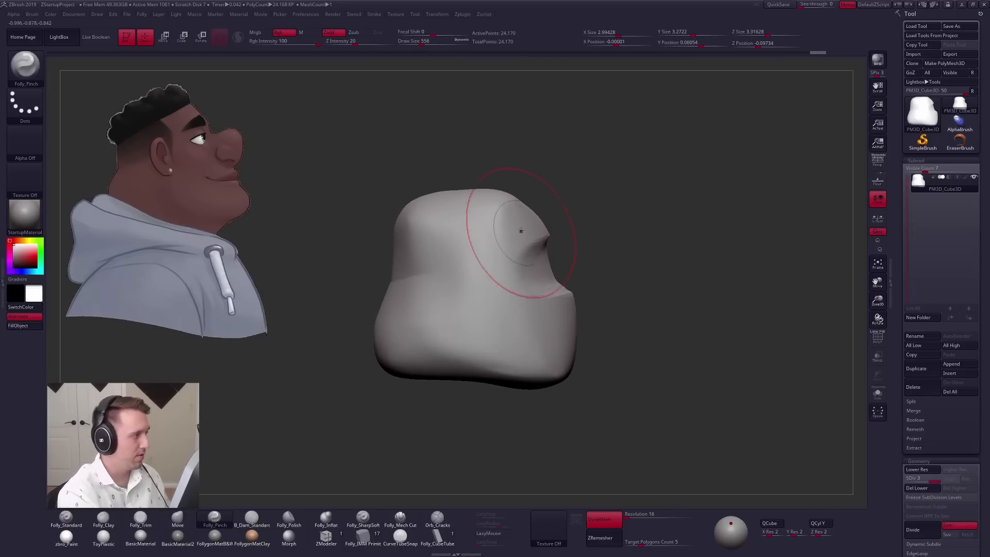
Step: Pull the top of the head upward above the forehead with the Move brush
key("4")
key("space")
mouse_move(502, 198)
left_mouse_down()
mouse_move(498, 186)
mouse_move(510, 192)
left_mouse_up()
key("space")
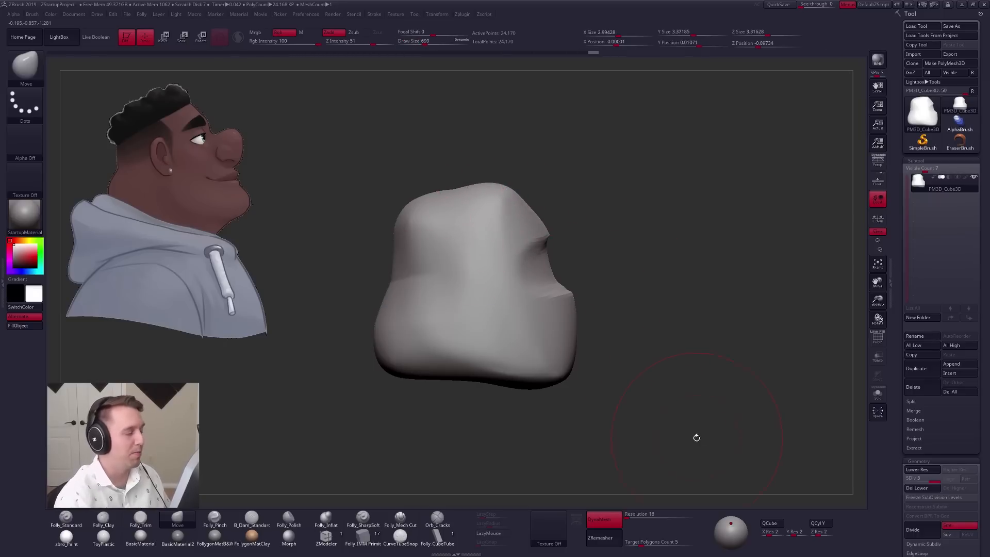
Step: Adjust the brow ridge with small Move strokes and pinch its edge with Folly_Pinch
key("space")
left_click_drag(552, 243, 550, 244)
right_click_drag(583, 249, 547, 247)
key("space")
mouse_move(546, 246)
left_mouse_down()
mouse_move(531, 244)
mouse_move(540, 240)
left_mouse_up()
right_click_drag(542, 245, 511, 247)
key("5")
left_click_drag(583, 227, 522, 246)
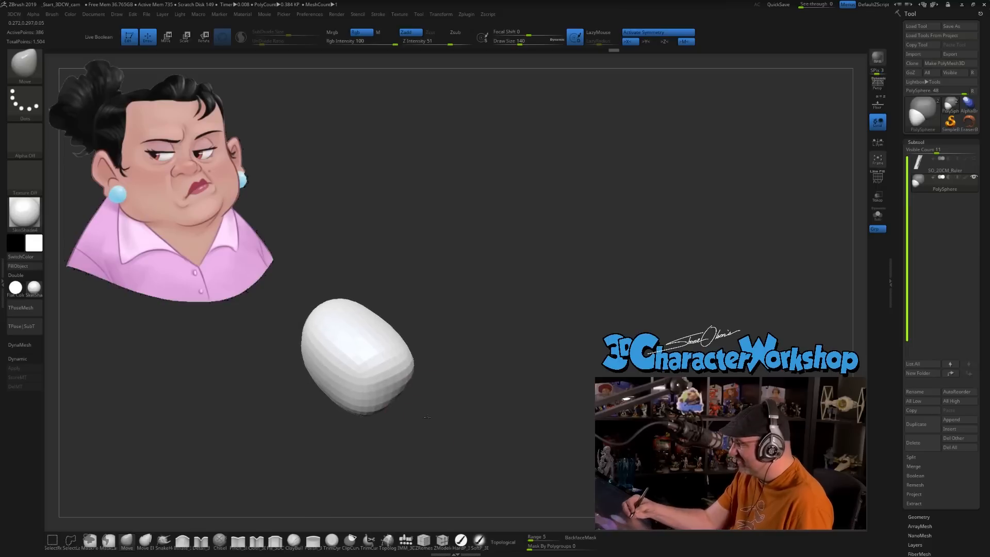
Step: Reshape the rear of the isolated jaw mass with the Move brush at Draw Size 140 and unhide the cranium
mouse_move(426, 417)
left_mouse_down()
mouse_move(428, 380)
mouse_move(441, 366)
mouse_move(445, 424)
mouse_move(449, 366)
mouse_move(410, 364)
left_mouse_up()
left_click_drag(503, 356, 531, 355)
left_click_drag(417, 365, 414, 360)
left_click_drag(565, 346, 532, 343)
left_click(510, 395, "ctrl+shift")
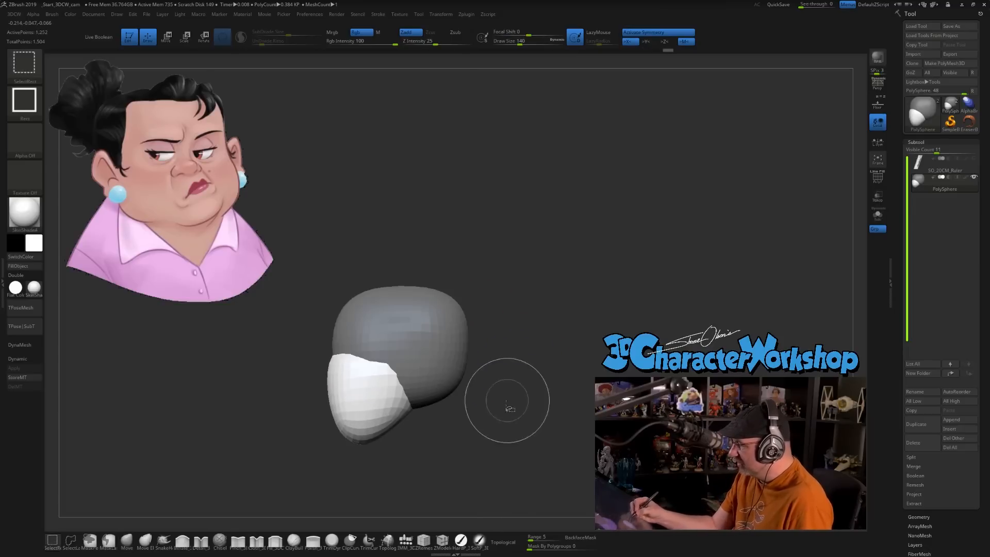
Step: Refine the jaw's rear edge where it meets the cranium, and undo the last change
left_click_drag(447, 419, 488, 418)
left_click_drag(400, 384, 406, 372)
mouse_move(431, 417)
left_mouse_down()
mouse_move(462, 416)
mouse_move(426, 431)
mouse_move(395, 412)
left_mouse_up()
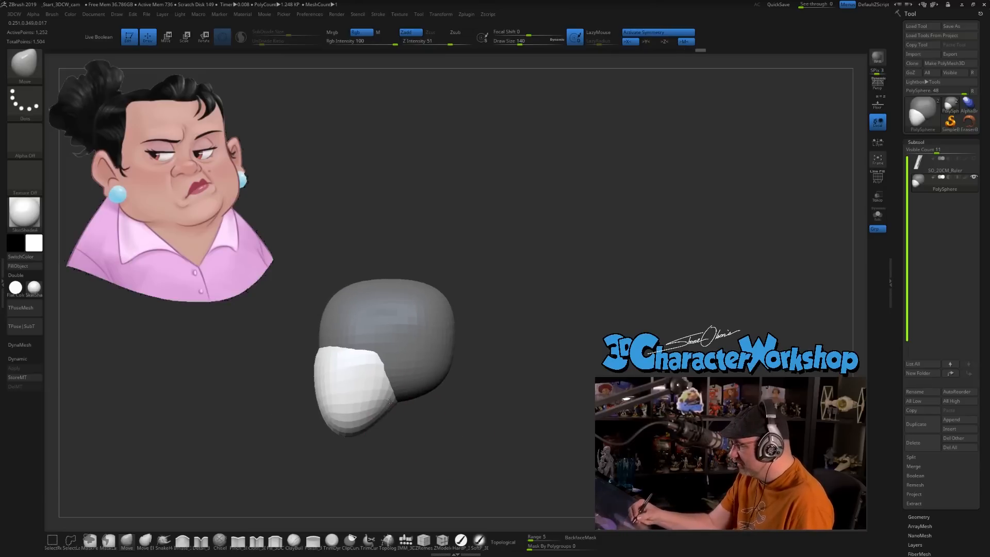
left_click_drag(434, 445, 433, 449)
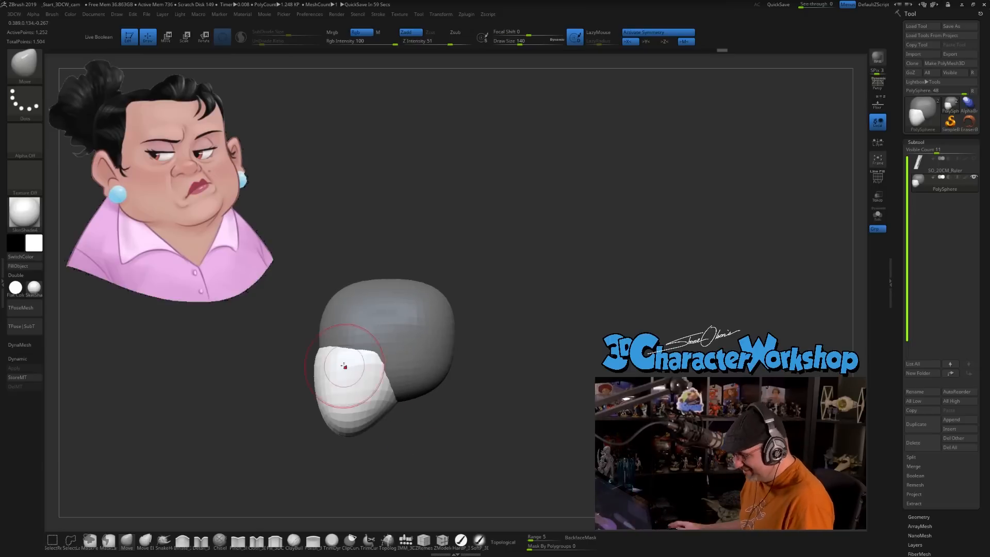
left_click_drag(496, 192, 524, 219)
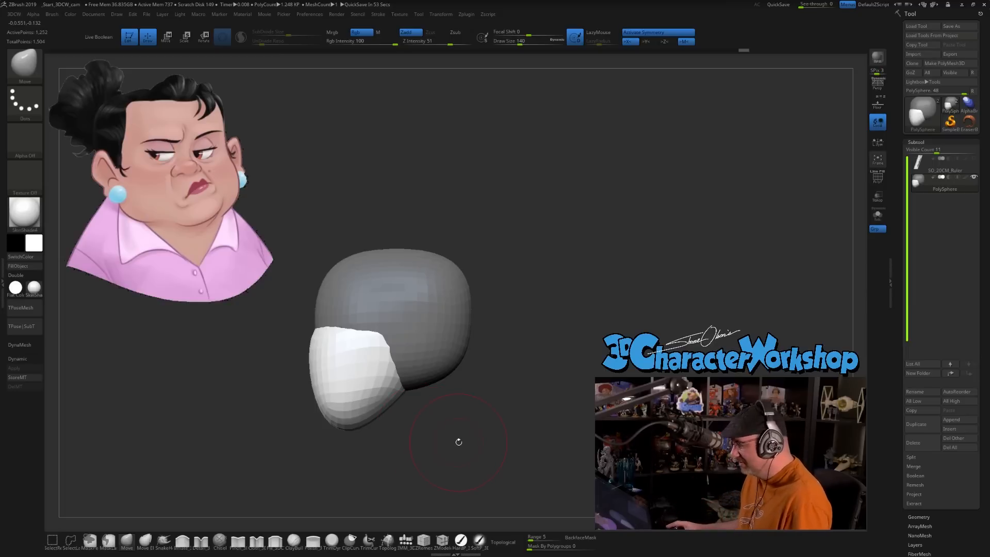
key("ctrl+z")
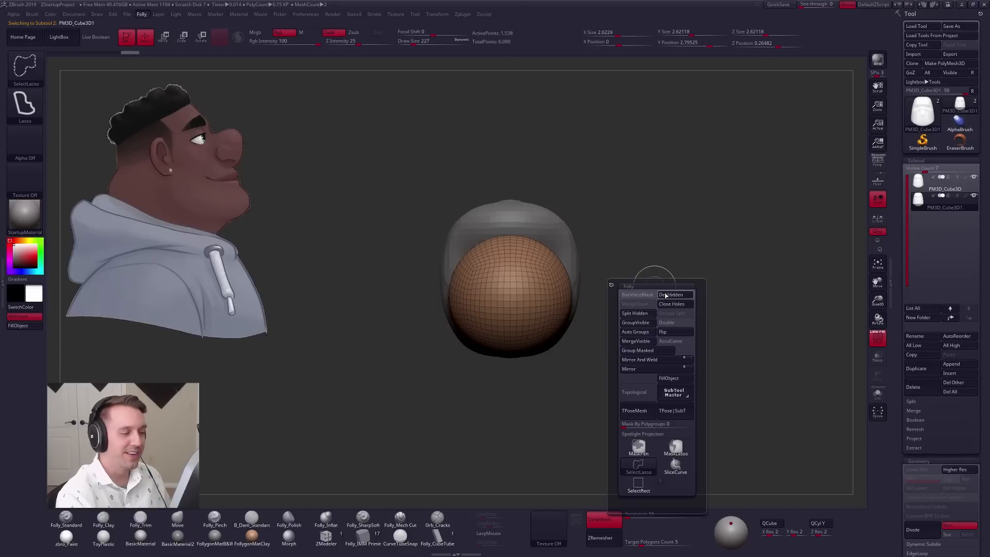
Step: Delete the hidden geometry from the sphere's subtool and lay a Transpose line over the sphere
left_click(639, 467)
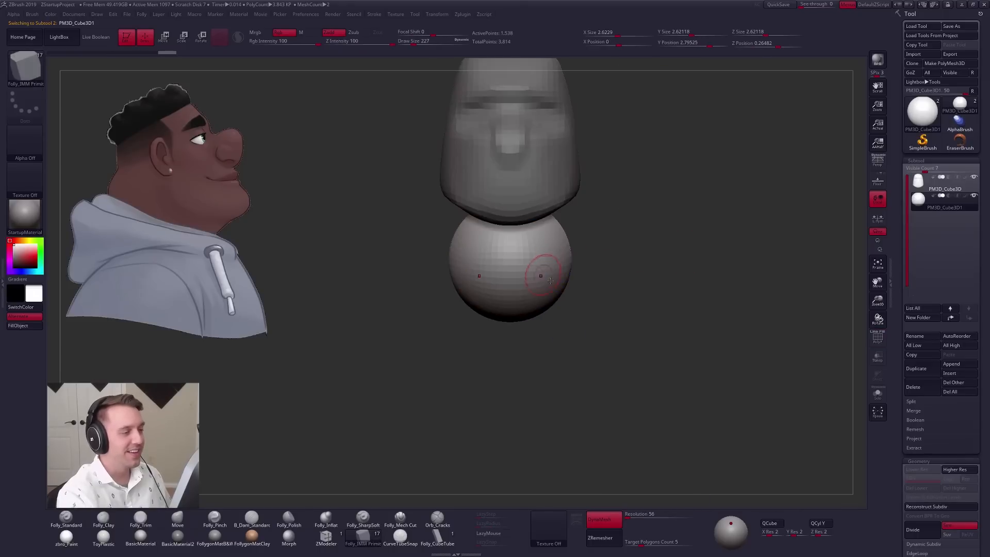
right_click_drag(551, 281, 603, 341)
key("w")
left_click(220, 37)
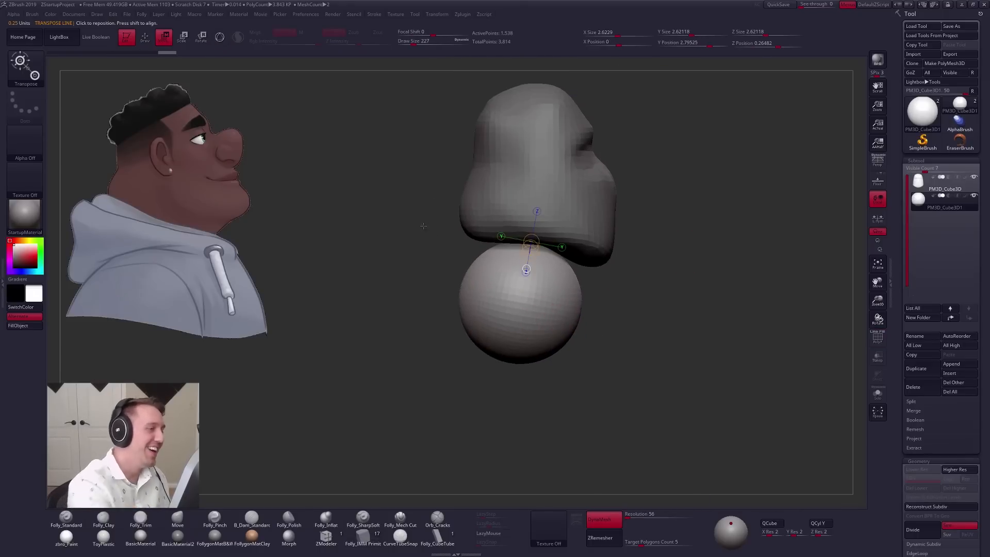
mouse_move(519, 308)
left_mouse_down()
mouse_move(597, 119)
mouse_move(597, 32)
mouse_move(625, 20)
left_mouse_up()
key("q")
Step: Stretch and widen the sphere below the head into a long, slanted neck shape with large Move strokes
key("space")
mouse_move(520, 243)
left_mouse_down()
mouse_move(539, 243)
mouse_move(511, 229)
left_mouse_up()
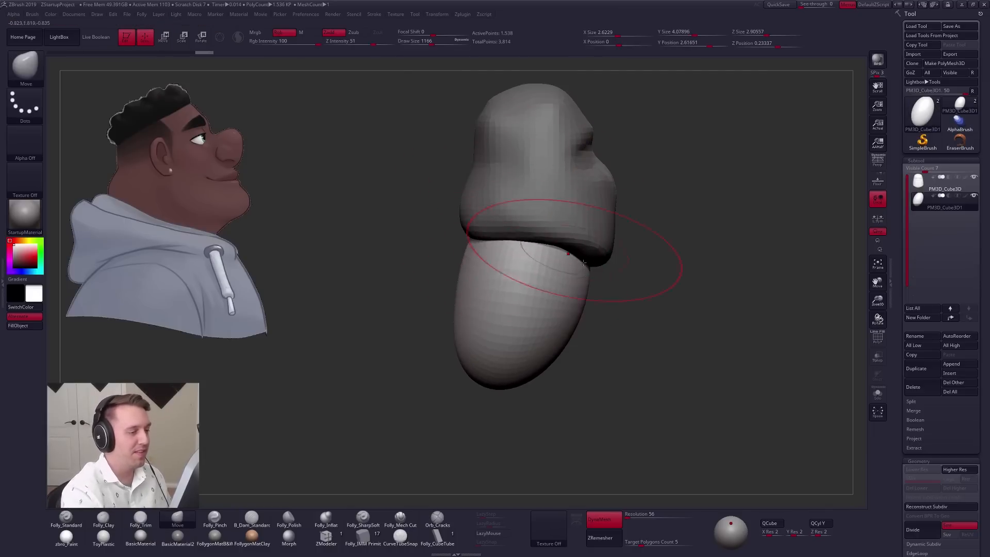
mouse_move(586, 279)
left_mouse_down()
mouse_move(600, 268)
mouse_move(578, 284)
left_mouse_up()
key("space")
left_click_drag(578, 323, 571, 320)
left_click_drag(545, 372, 547, 377)
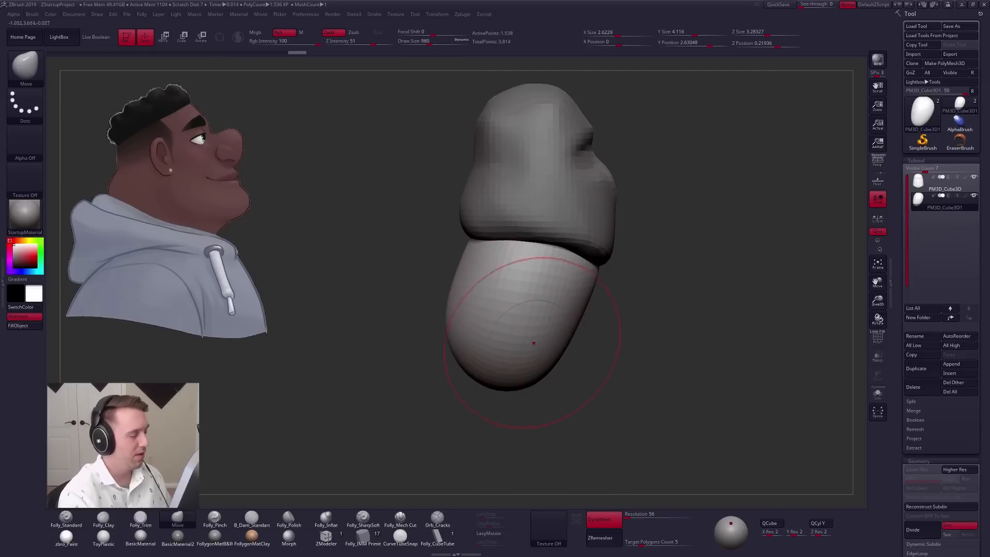
left_click_drag(446, 314, 445, 315)
left_click_drag(424, 310, 411, 349, "alt")
Step: Select the head subtool and reshape its lower back and side with the Move brush
left_click(508, 262, "alt")
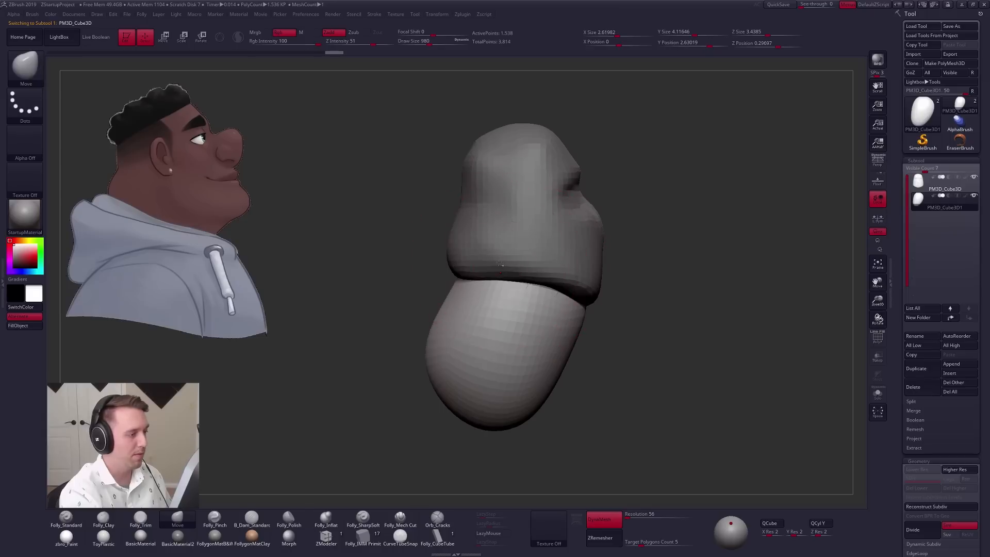
key("space")
left_click_drag(474, 260, 453, 263)
left_click_drag(407, 270, 467, 266)
right_click_drag(470, 266, 466, 278)
key("space")
left_click_drag(489, 256, 482, 256)
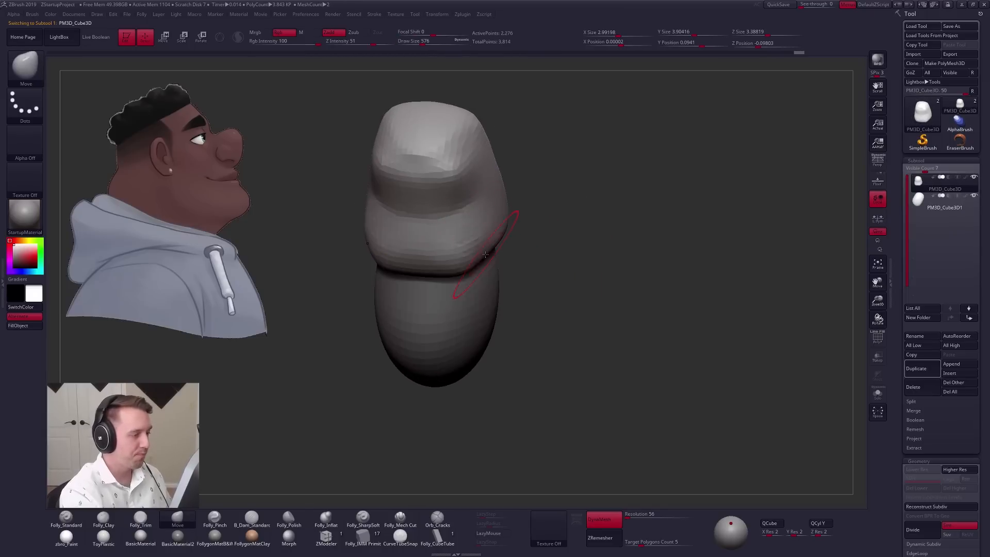
Step: Pull the head's lower back edge down over the neck with the Move brush
mouse_move(491, 261)
right_mouse_down("alt")
mouse_move(518, 319)
mouse_move(490, 288)
mouse_move(508, 305)
mouse_move(446, 299)
right_mouse_up("alt")
left_click_drag(440, 280, 438, 289)
mouse_move(437, 292)
right_mouse_down()
mouse_move(456, 281)
mouse_move(454, 219)
right_mouse_up()
key("alt+s")
key("alt+s")
right_click_drag(393, 273, 517, 310)
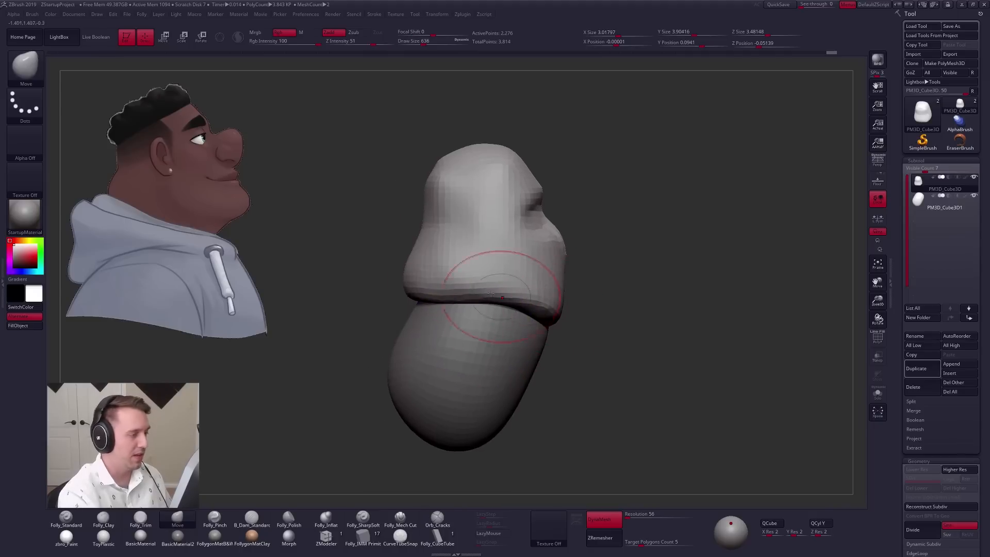
Step: Subdivide the man's head subtool once to give it more sculpting resolution
mouse_move(448, 270)
right_mouse_down()
mouse_move(559, 296)
mouse_move(474, 271)
right_mouse_up()
key("ctrl+d")
key("2")
right_click_drag(536, 279, 474, 286)
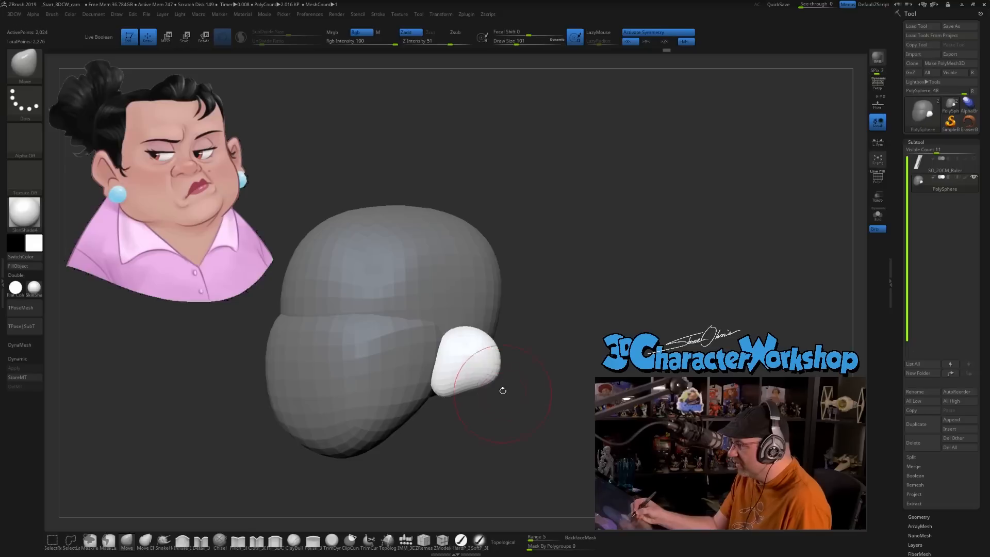
Step: Shape the unmasked ears of the woman's head with the Move brush, lifting their upper edges outward and refining their side profile
left_click_drag(469, 331, 456, 318)
left_click_drag(496, 361, 494, 359)
left_click_drag(507, 326, 472, 321)
left_click_drag(506, 318, 466, 313)
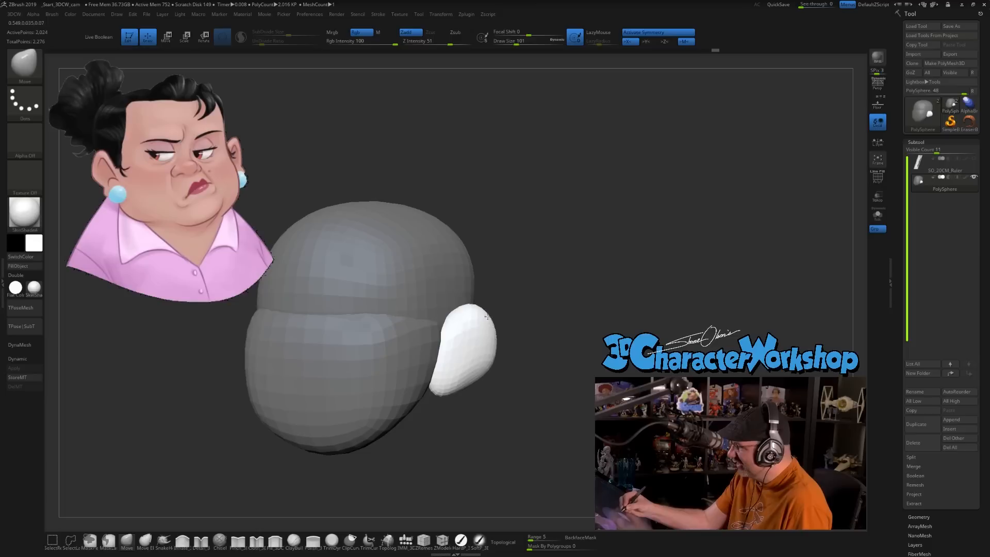
left_click_drag(499, 343, 496, 361)
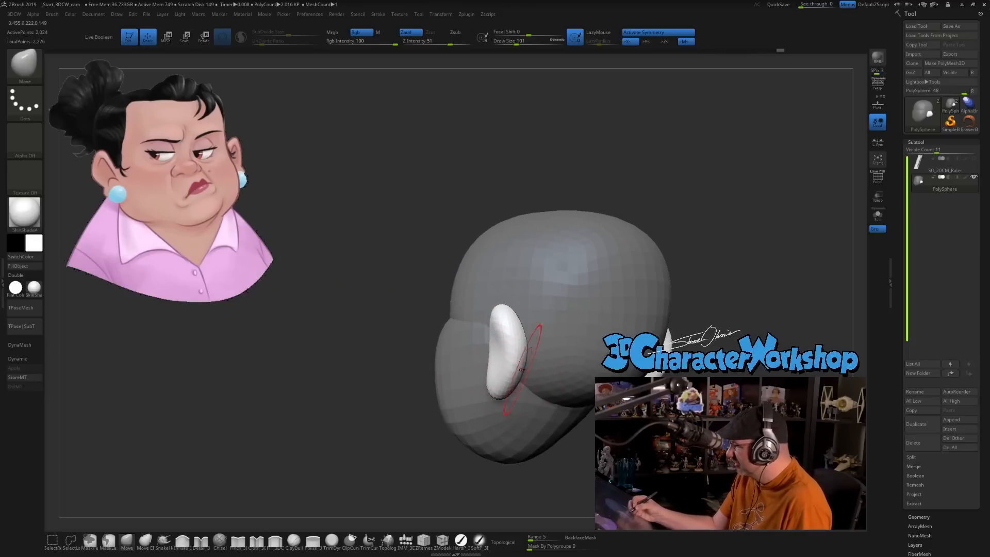
left_click_drag(521, 369, 537, 351)
mouse_move(569, 341)
right_mouse_down()
mouse_move(588, 345)
mouse_move(550, 338)
right_mouse_up()
mouse_move(572, 320)
left_mouse_down("alt")
mouse_move(508, 295)
mouse_move(479, 311)
mouse_move(474, 334)
left_mouse_up("alt")
key("s")
key("s")
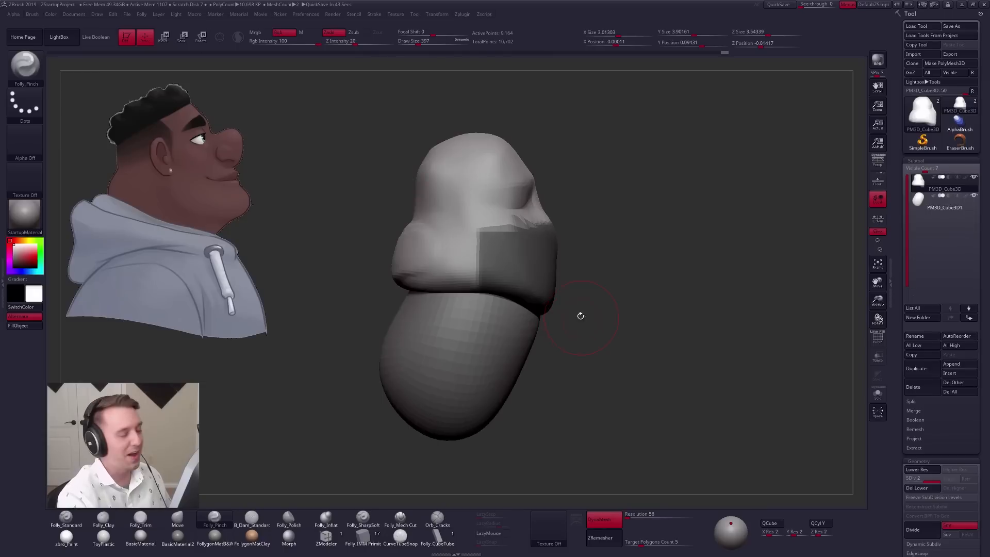
Step: Isolate the man's head, then invert and soften the mask so only the lower front of the face can be edited
key("alt+s")
left_click(511, 274, "ctrl")
left_click(564, 288, "ctrl")
left_click(539, 289, "ctrl")
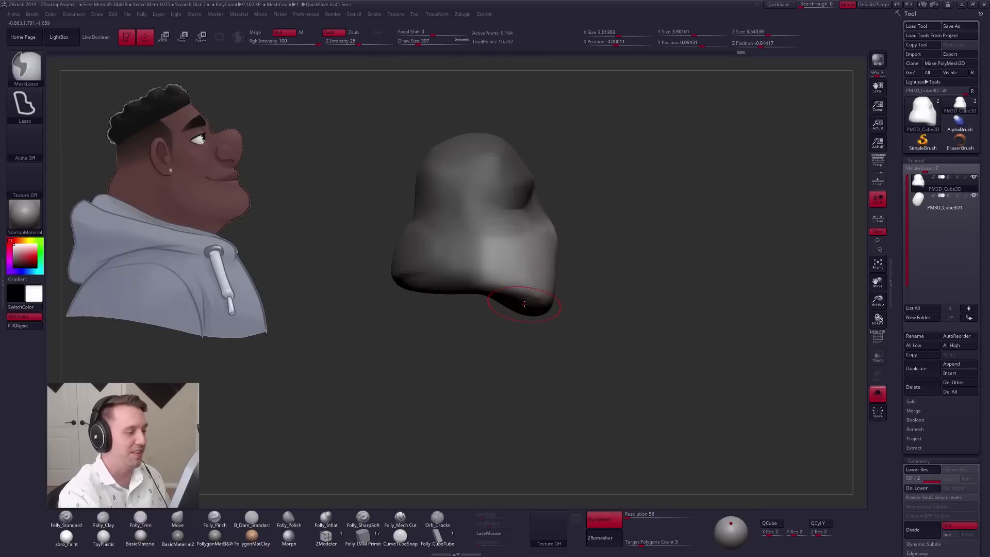
left_click(537, 333, "ctrl")
Step: Reshape the unmasked lower face and jaw of the man's head from below with the Move brush
mouse_move(538, 335)
left_mouse_down()
mouse_move(511, 289)
mouse_move(551, 253)
mouse_move(514, 259)
left_mouse_up()
key("4")
key("space")
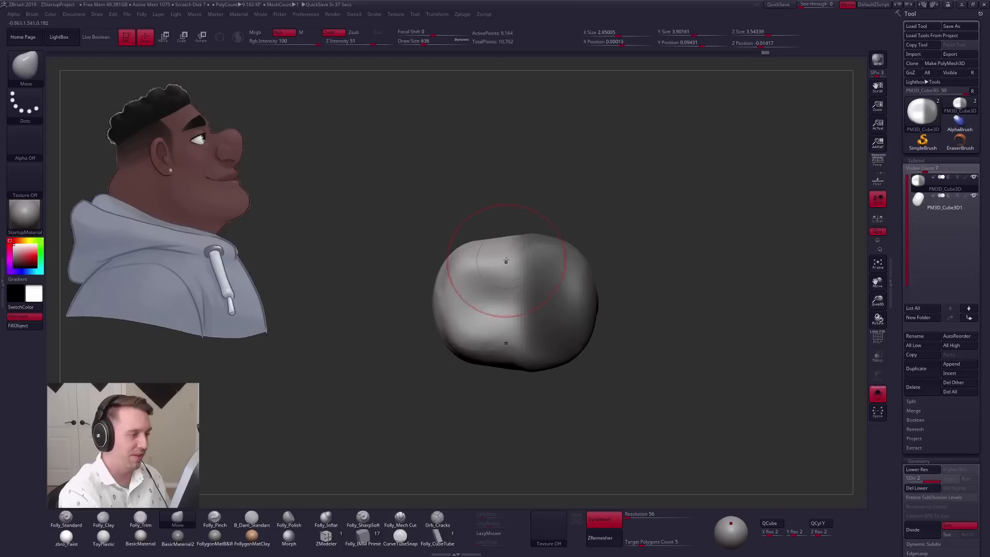
left_click_drag(506, 395, 504, 306)
key("space")
left_click_drag(512, 259, 504, 254)
left_click_drag(490, 384, 526, 382)
left_click_drag(511, 269, 504, 258)
key("space")
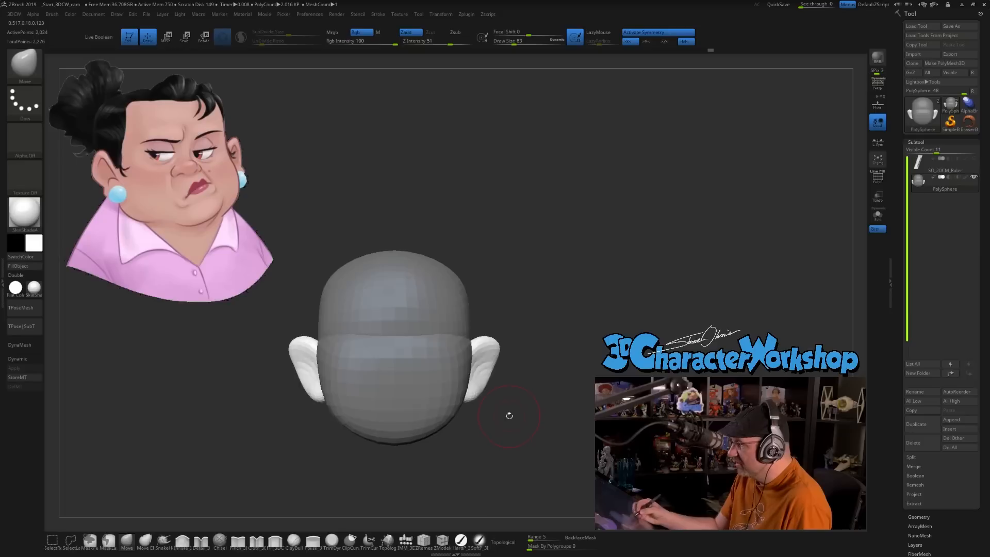
Step: Cup the woman's ears by pushing in their inner surfaces with a small Move brush, then enlarge the brush to 213
left_click_drag(509, 413, 482, 380)
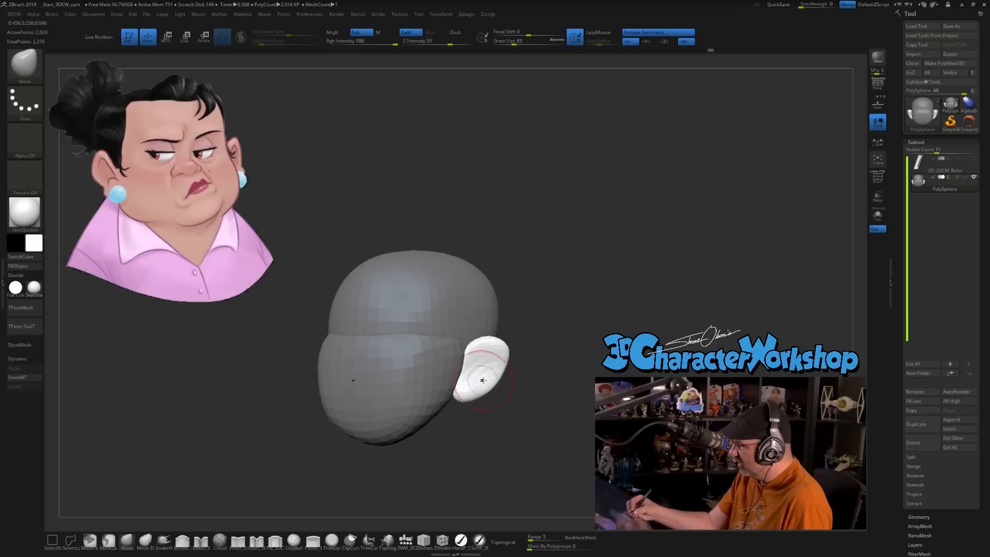
mouse_move(517, 408)
left_mouse_down()
mouse_move(490, 405)
mouse_move(528, 424)
mouse_move(510, 431)
mouse_move(515, 395)
mouse_move(509, 422)
mouse_move(468, 382)
mouse_move(490, 413)
mouse_move(513, 405)
left_mouse_up()
key("bracketleft")
key("s")
mouse_move(514, 452)
left_mouse_down("alt")
mouse_move(516, 431)
mouse_move(502, 452)
left_mouse_up("alt")
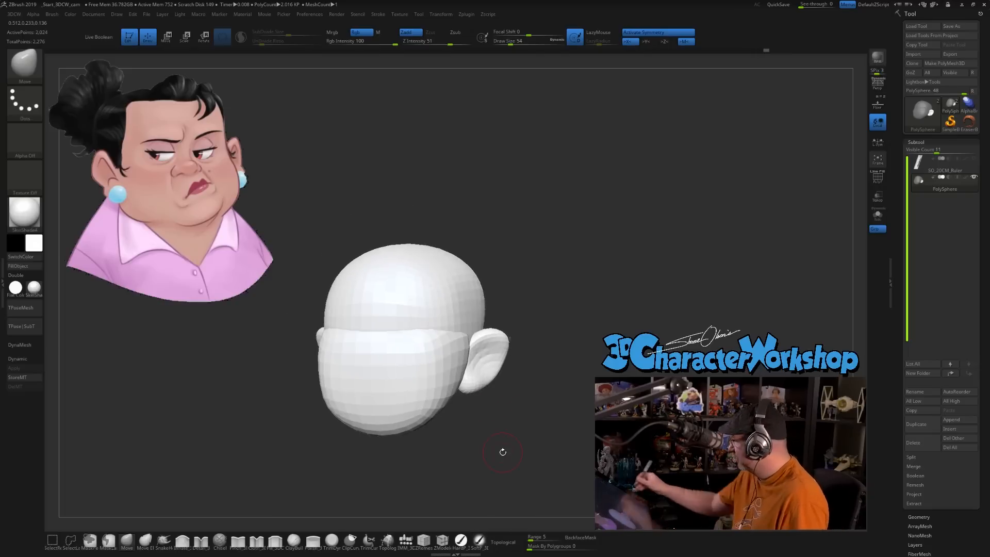
left_click_drag(507, 453, 489, 453)
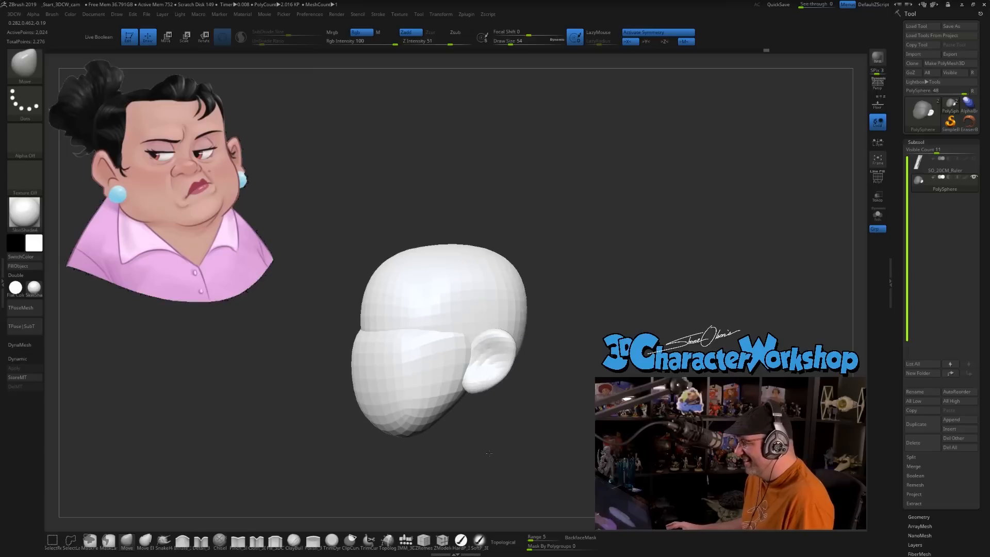
left_click_drag(307, 420, 335, 386)
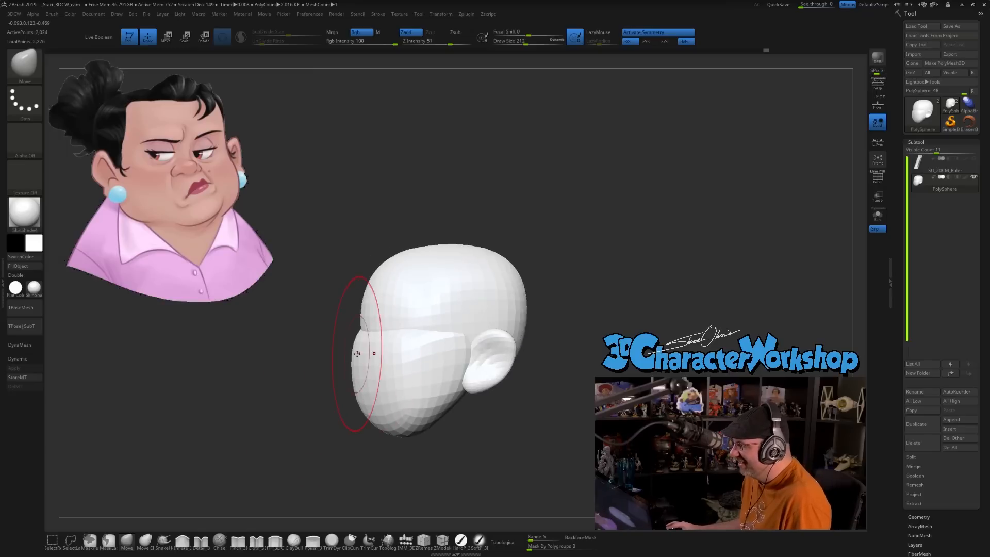
left_click_drag(534, 429, 428, 444)
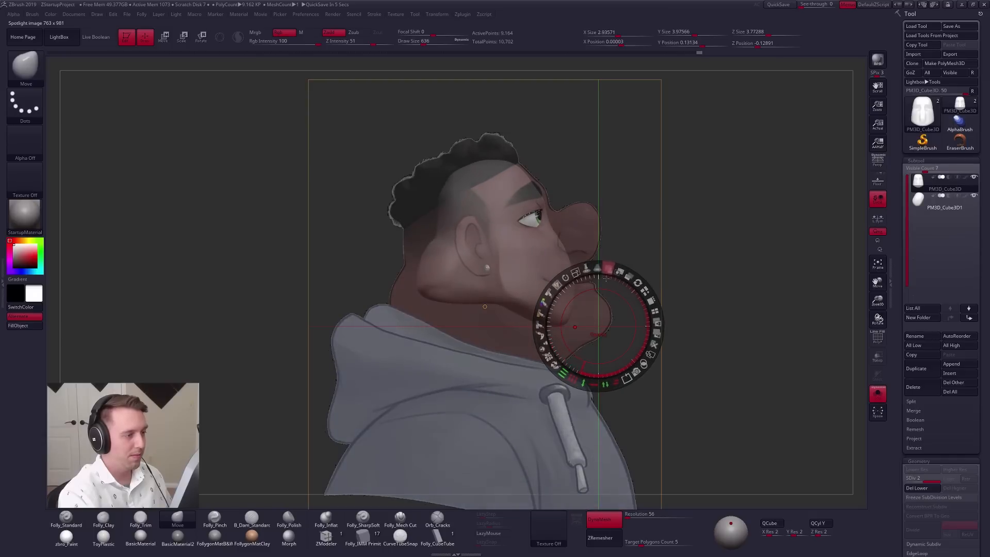
Step: Close the reference image controls and pull the man's chin and face profile forward to the overlaid drawing with the Move brush
key("z")
right_click_drag(575, 283, 572, 325, "ctrl")
key("space")
left_click_drag(567, 256, 573, 247)
left_click_drag(579, 292, 600, 321)
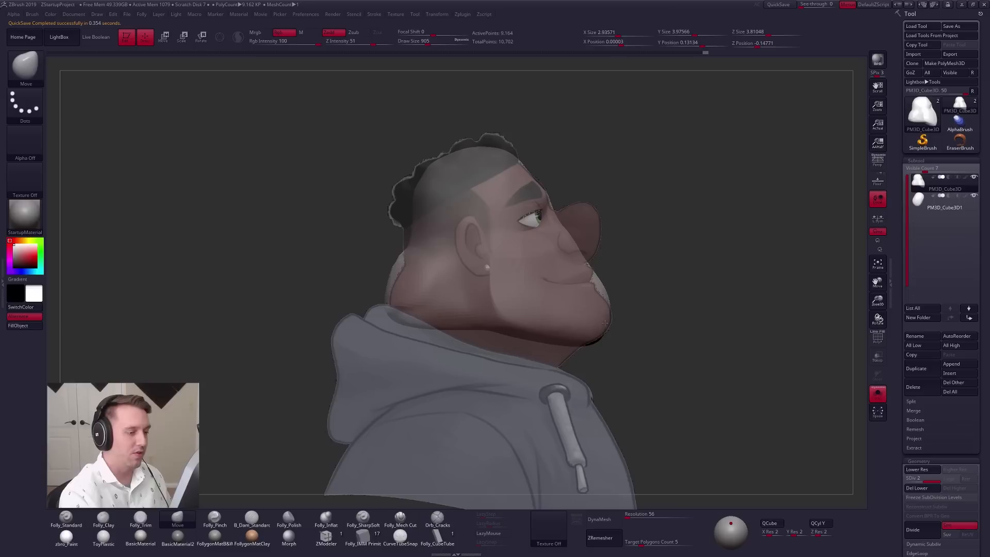
key("space")
left_click_drag(581, 248, 569, 248)
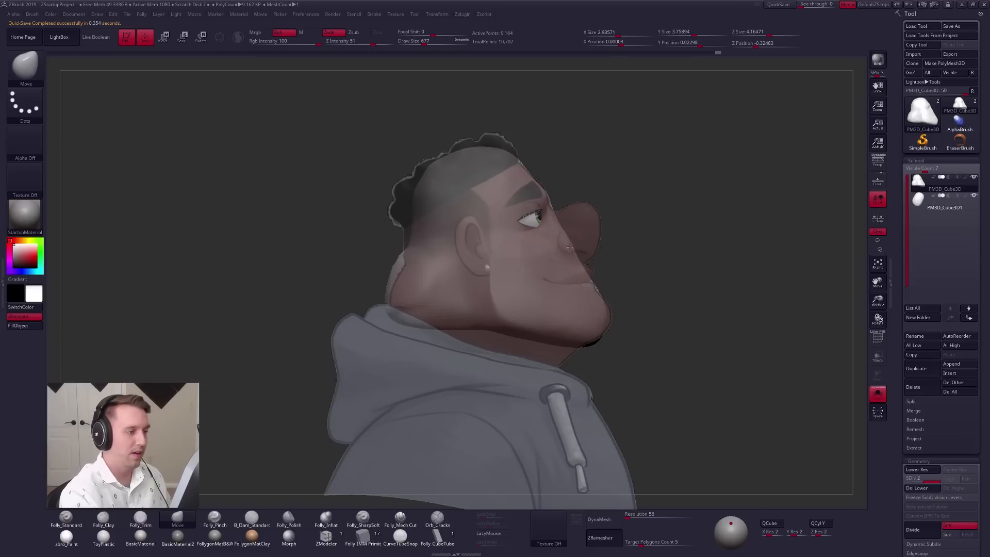
Step: Display the wireframe and push in the lower back of the man's head to follow the reference's neck outline
key("space")
left_click_drag(437, 236, 444, 235)
key("shift+f")
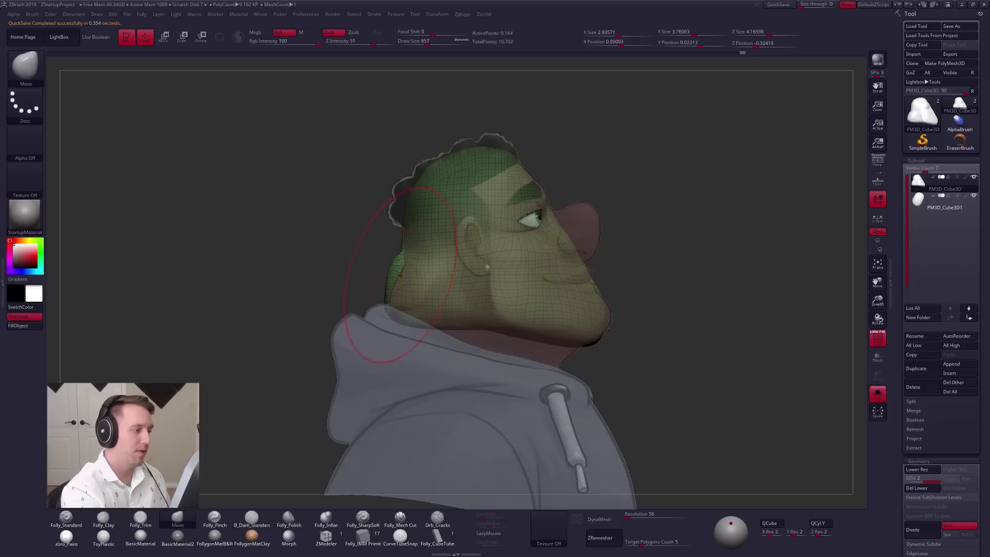
left_click_drag(402, 298, 422, 380)
key("space")
key("space")
Step: Adjust the mouth profile and underside of the jaw to match the reference outline with the Move brush
left_click_drag(549, 346, 547, 345)
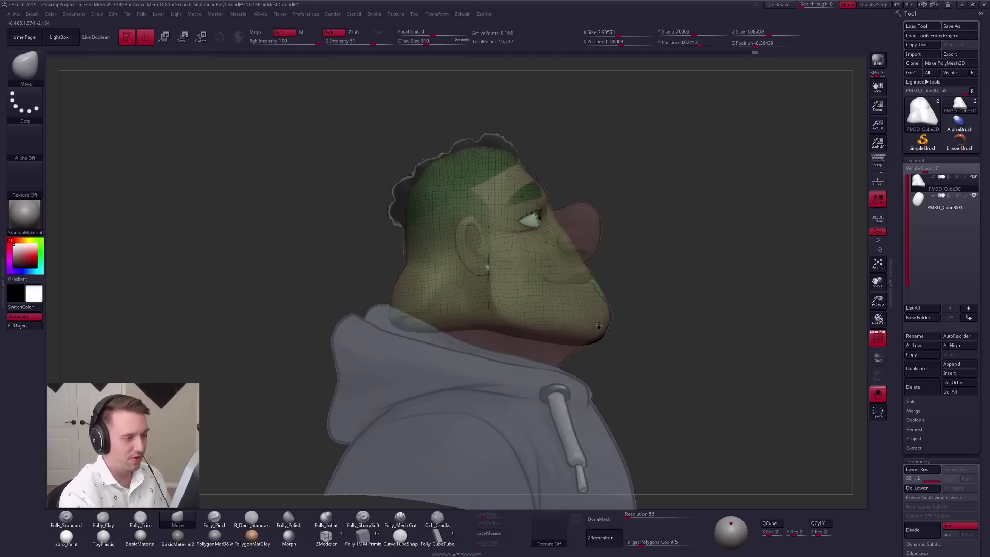
key("space")
left_click_drag(601, 308, 594, 308)
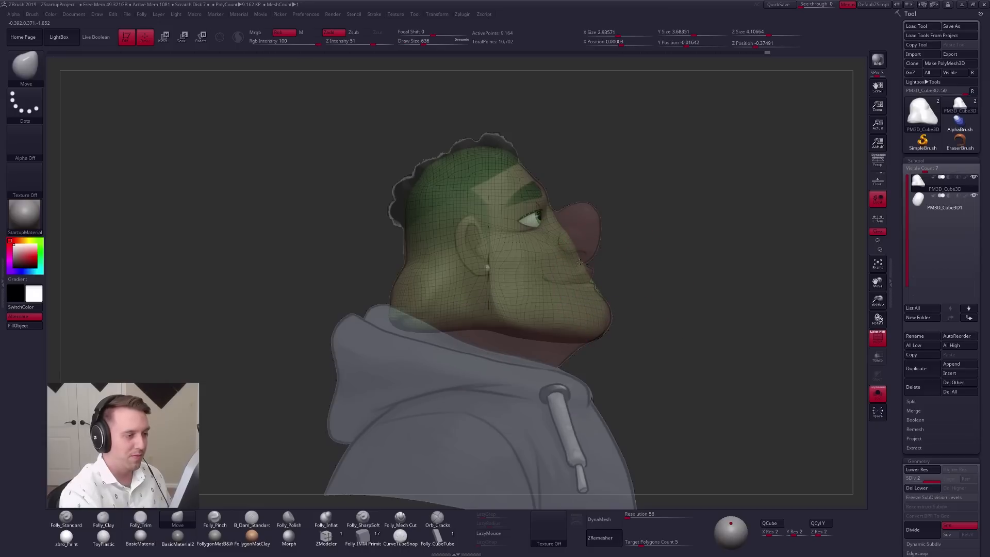
left_click_drag(515, 322, 513, 331)
key("space")
left_click_drag(500, 351, 508, 351)
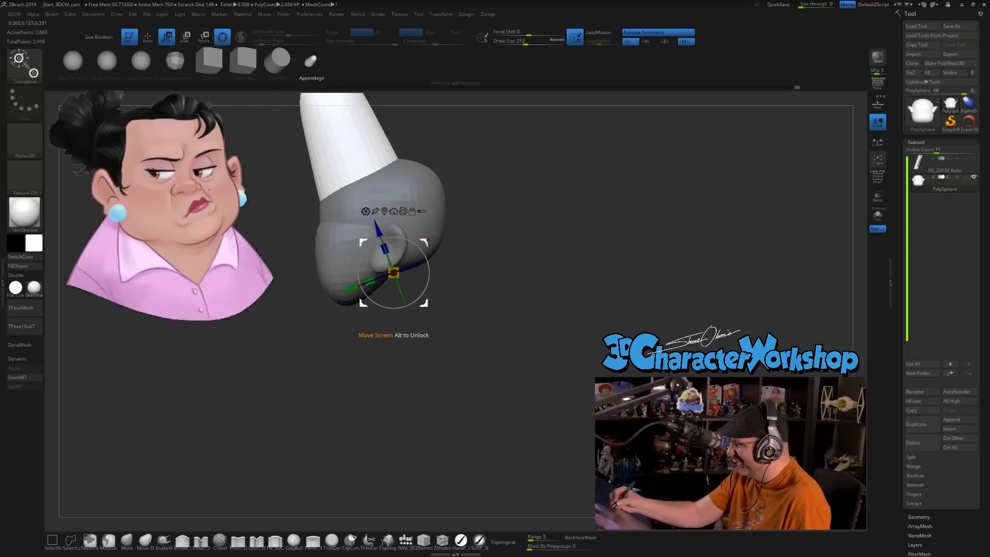
Step: Place the inserted cylinder below the woman's head as a neck, scale it along its length, and inflate its back edge
left_click_drag(427, 242, 466, 341)
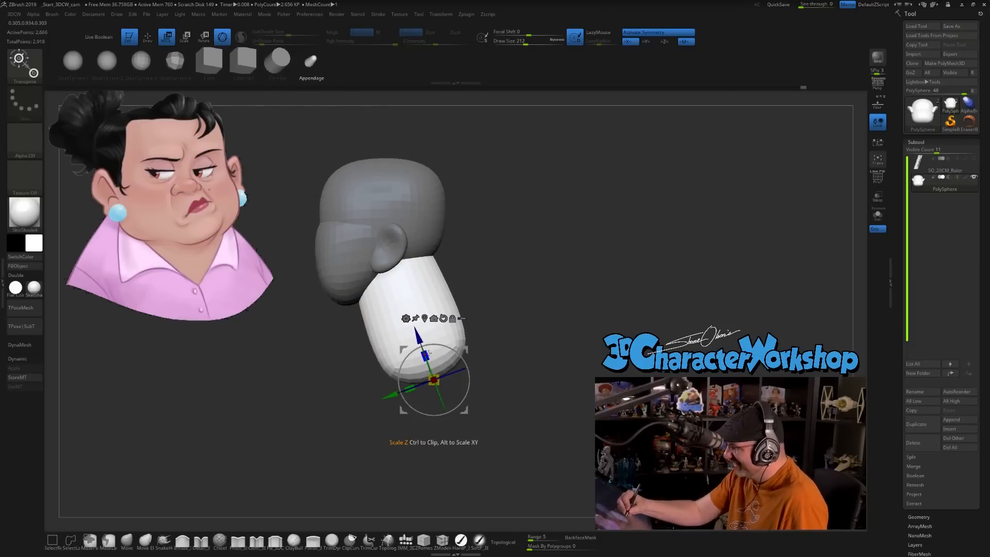
left_click_drag(429, 359, 429, 374)
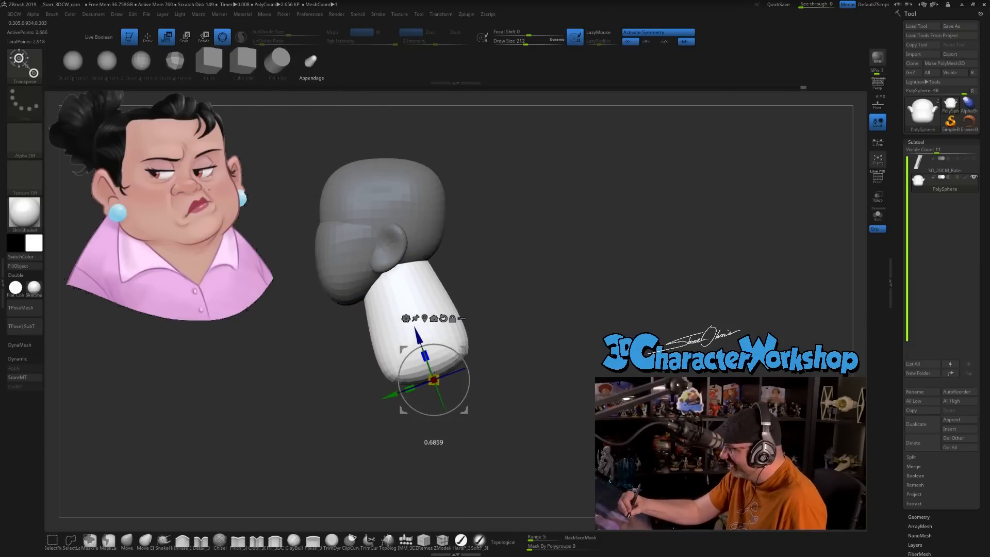
left_click(182, 540)
key("s")
left_click(500, 247)
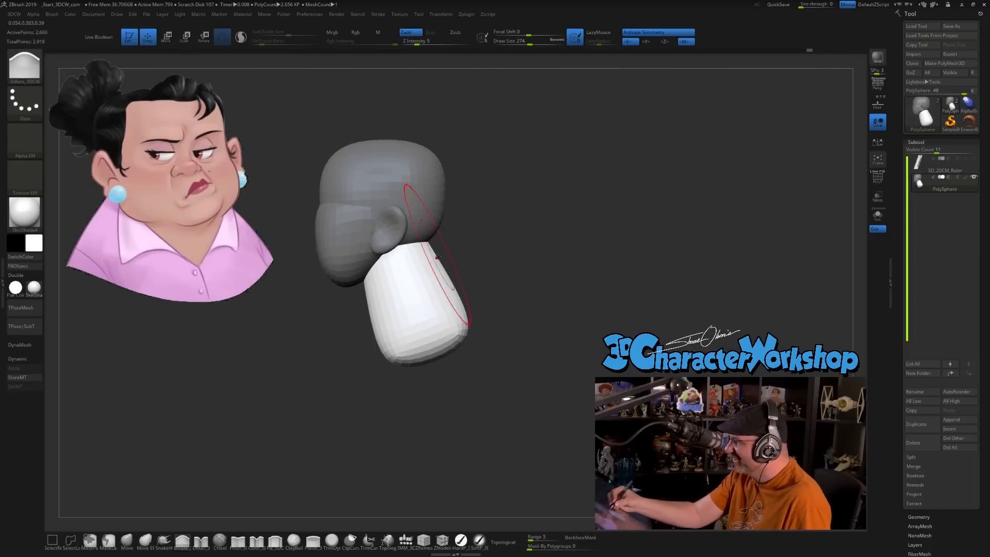
key("space")
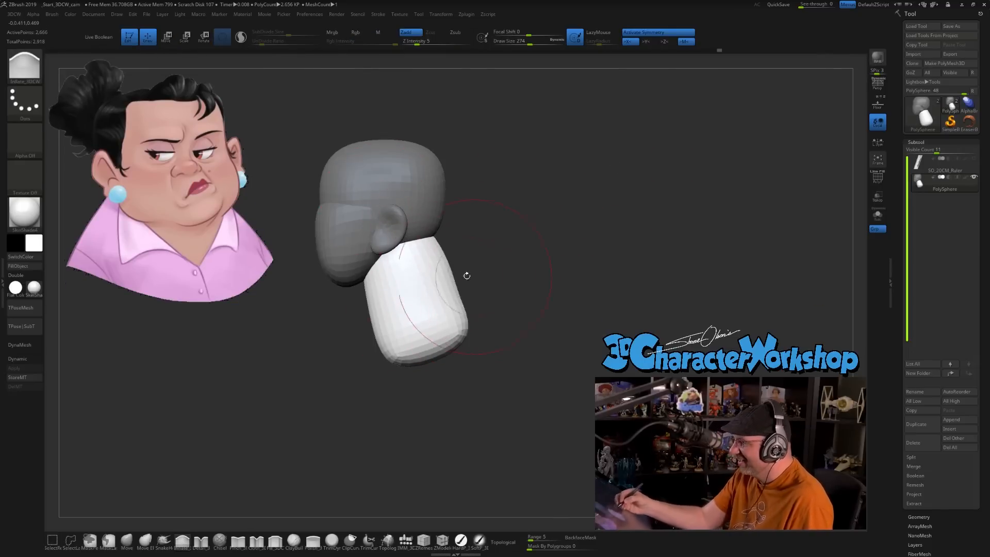
Step: Pull the base of the woman's neck outward with the Move brush to begin widening it into shoulders
left_click_drag(491, 279, 510, 270, "shift")
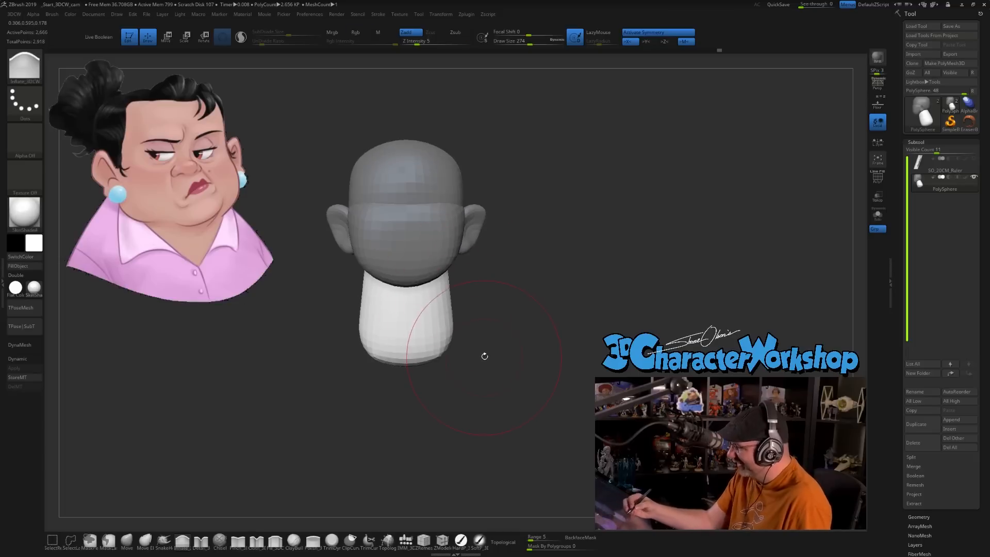
left_click_drag(485, 356, 483, 371, "alt")
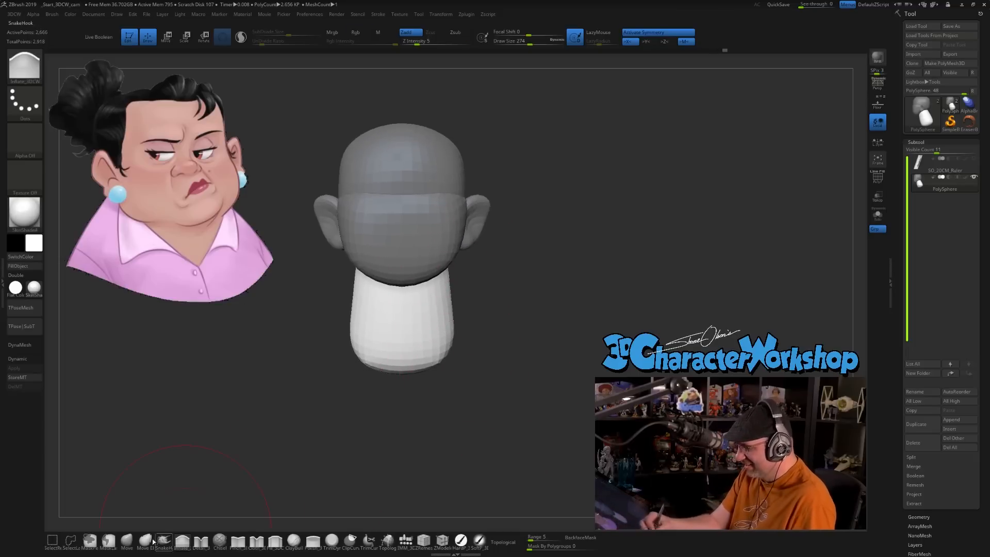
left_click(127, 540)
mouse_move(453, 355)
left_mouse_down()
mouse_move(473, 347)
mouse_move(485, 355)
left_mouse_up()
mouse_move(486, 395)
left_mouse_down()
mouse_move(429, 381)
mouse_move(436, 392)
left_mouse_up()
left_click_drag(465, 446, 464, 437)
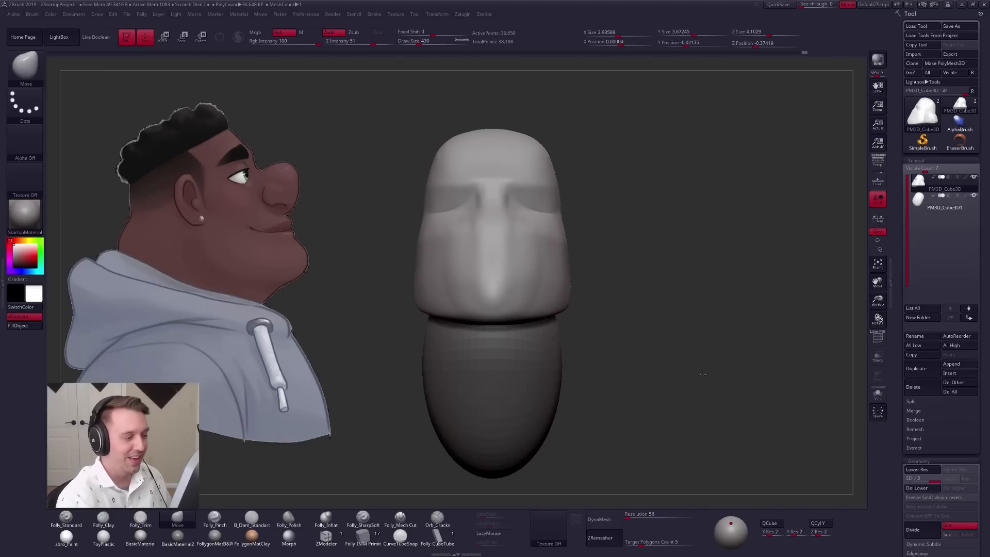
Step: Select the man's neck subtool and reshape its upper front beneath the jaw with a large Move brush
left_click(540, 348, "alt")
left_click_drag(575, 359, 627, 330)
key("space")
left_click_drag(556, 326, 575, 314)
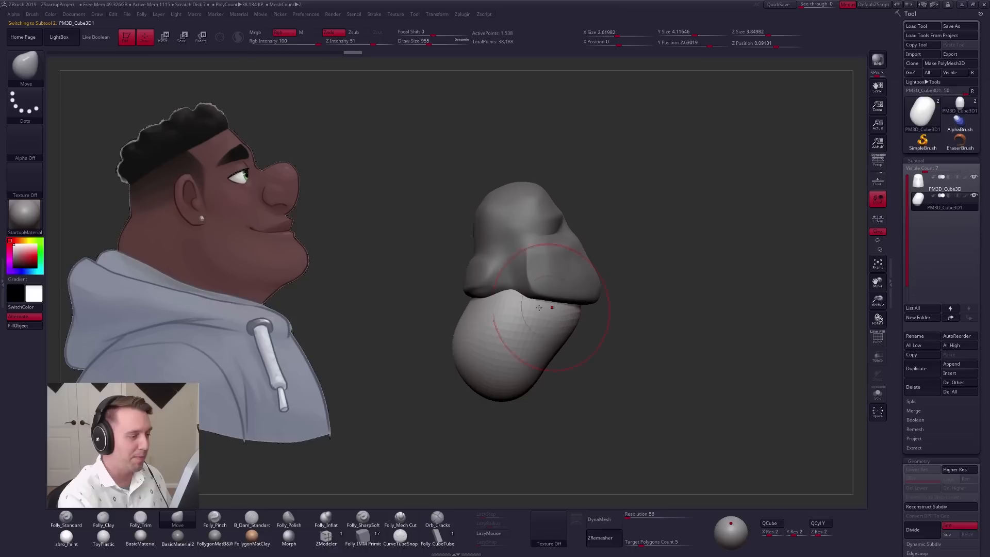
left_click_drag(601, 314, 525, 279, "shift")
key("space")
Step: Isolate the man's head subtool and sharpen the crease above the roll at the back with the Pinch brush
left_click(521, 272, "alt")
key("alt+shift+s")
left_click_drag(570, 328, 546, 302)
left_click_drag(547, 302, 560, 324, "alt")
key("2")
mouse_move(492, 278)
left_mouse_down()
mouse_move(445, 280)
mouse_move(482, 307)
left_mouse_up()
mouse_move(367, 242)
left_mouse_down()
mouse_move(412, 288)
mouse_move(614, 338)
mouse_move(598, 335)
left_mouse_up()
key("5")
key("space")
left_click_drag(548, 260, 541, 260)
left_click_drag(515, 262, 546, 259)
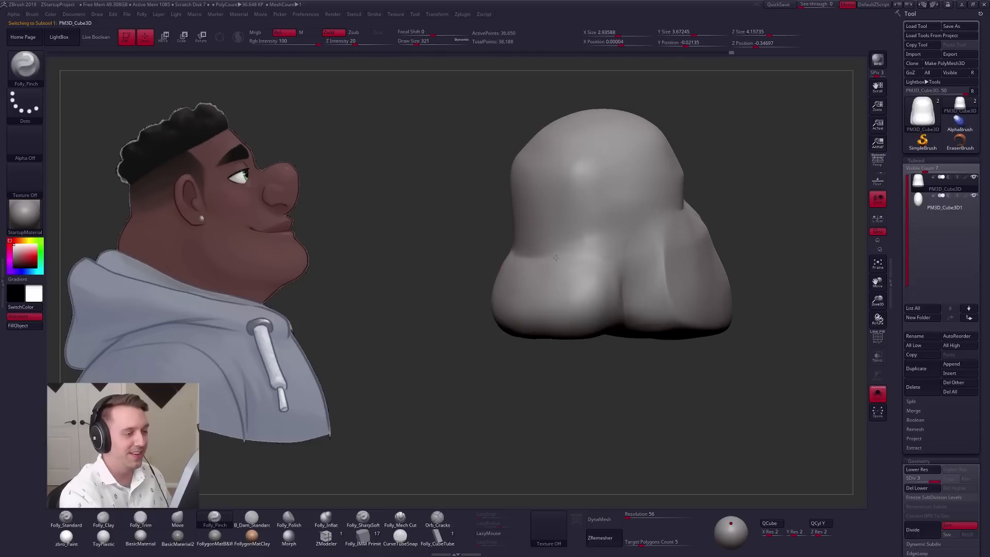
Step: Show the neck again and define the man's upper cheek edge with a smaller Pinch brush
left_click_drag(774, 356, 540, 346)
key("shift+s")
key("space")
left_click_drag(578, 238, 589, 238)
left_click_drag(666, 258, 593, 238)
key("bracketleft")
key("bracketleft")
key("bracketleft")
key("bracketleft")
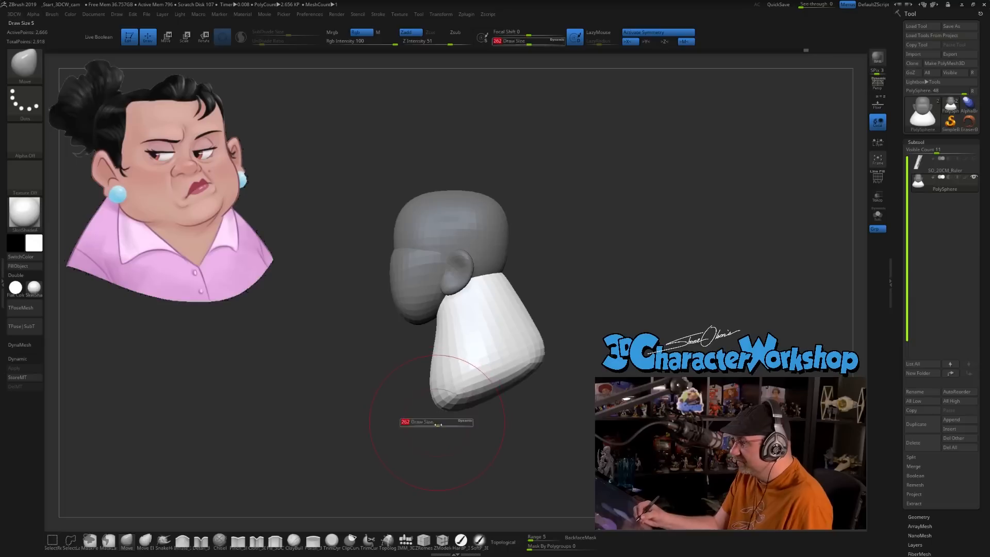
Step: Smooth the lower front of the woman's shoulder mass with the Smooth brush at 100 intensity and a draw size of 400
mouse_move(429, 415)
left_mouse_down()
mouse_move(410, 416)
mouse_move(458, 435)
left_mouse_up()
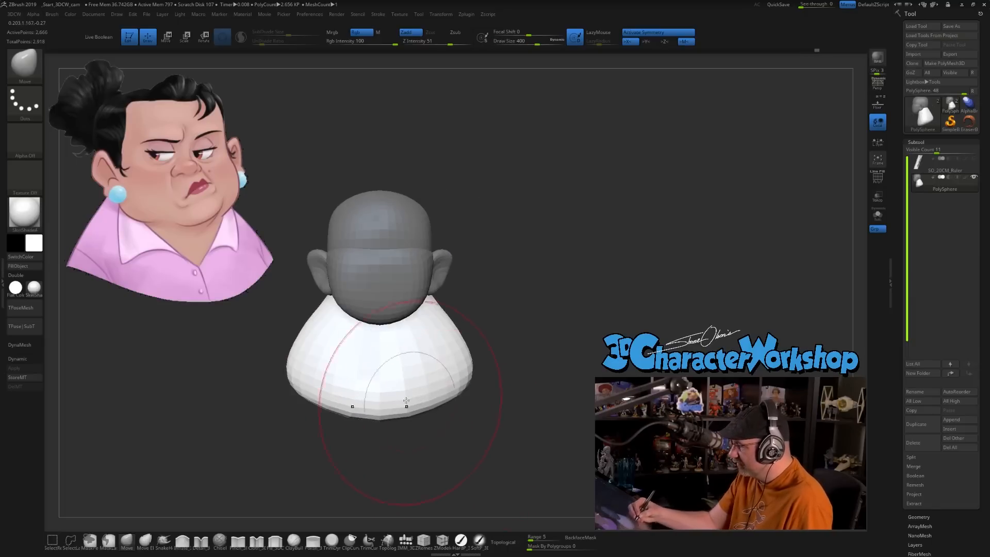
left_click_drag(407, 407, 408, 399)
key("ctrl+z")
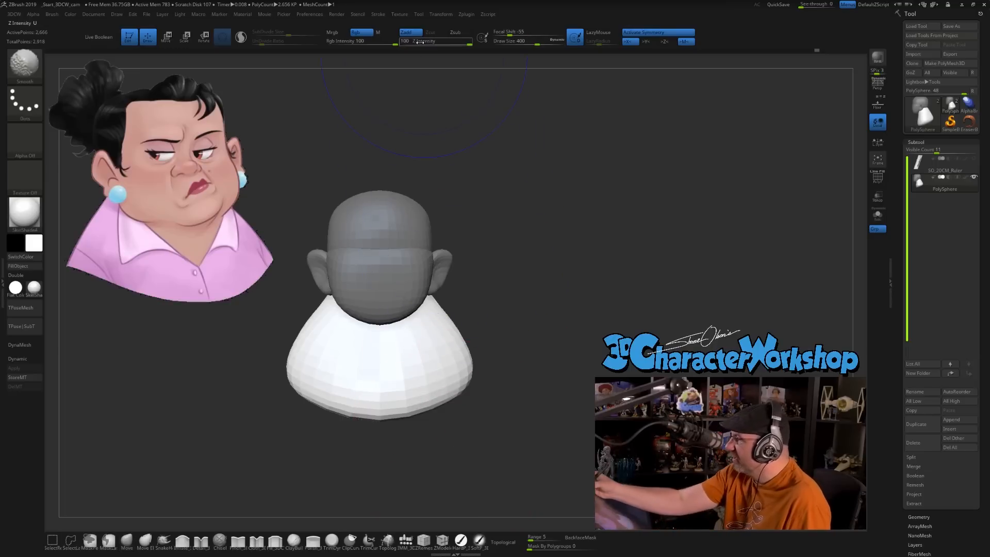
left_click_drag(405, 402, 406, 396)
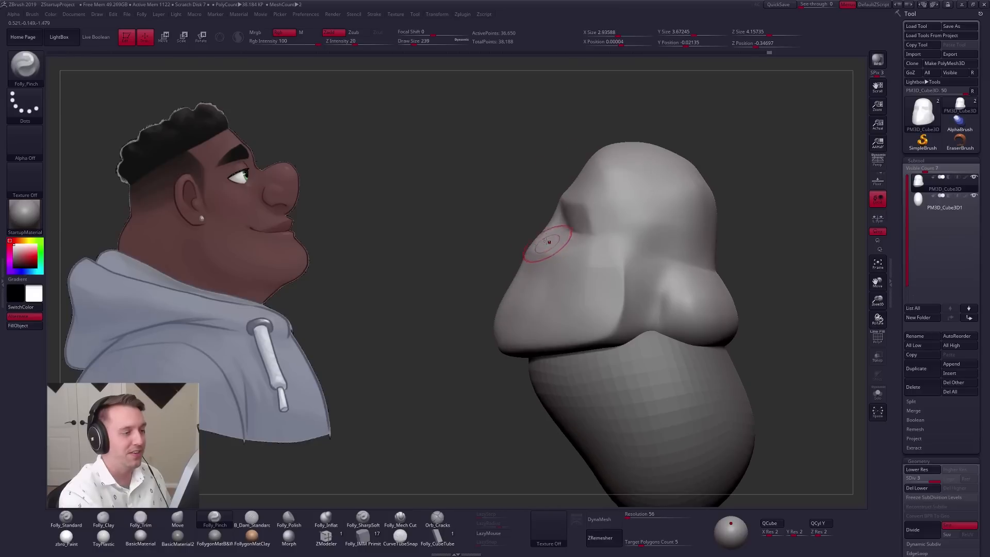
Step: Refine the front of the man's head around the cheeks and lower face, switching from the Pinch to the Move brush
key("space")
left_click_drag(547, 229, 552, 223)
key("b")
key("m")
key("v")
mouse_move(558, 244)
right_mouse_down("alt")
mouse_move(608, 267)
mouse_move(576, 277)
right_mouse_up("alt")
key("space")
left_click_drag(552, 276, 561, 276)
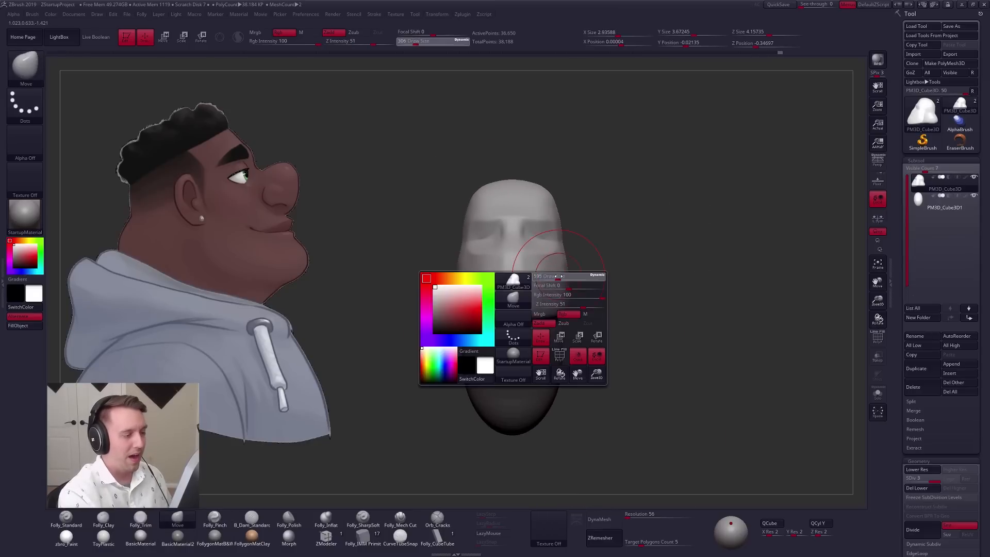
key("space")
left_click_drag(530, 311, 524, 311)
mouse_move(567, 293)
right_mouse_down()
mouse_move(527, 302)
mouse_move(546, 254)
right_mouse_up()
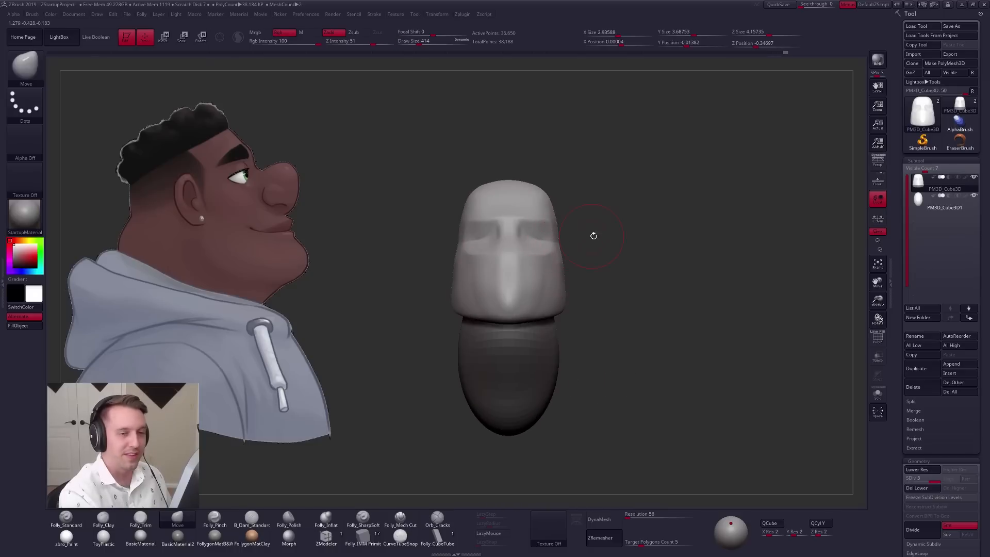
Step: Duplicate the man's head subtool
left_click(913, 369)
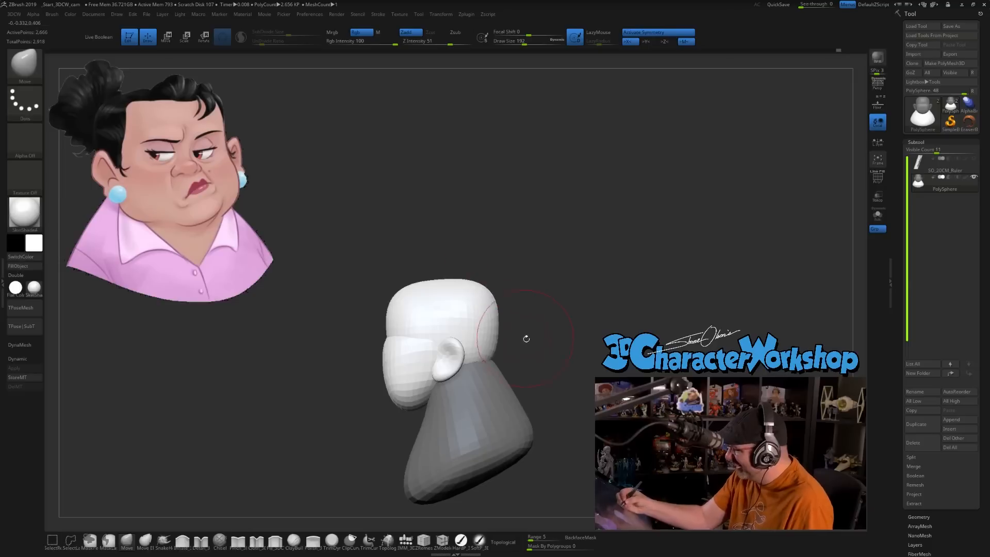
right_click_drag(488, 280, 491, 327)
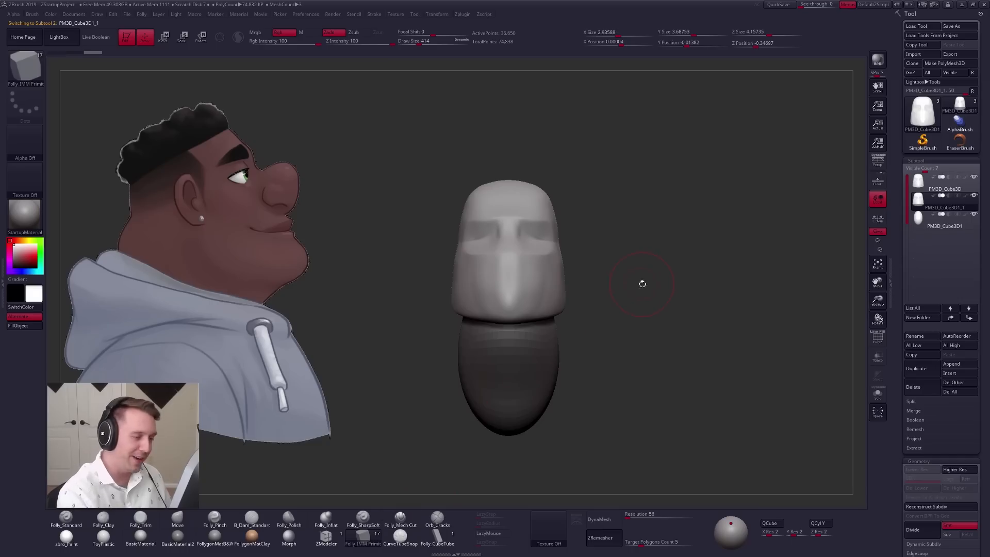
Step: Insert a sphere for the man's nose into the duplicated head subtool, isolate it and delete the hidden head mesh
key("m")
right_click_drag(599, 303, 577, 356)
right_click_drag(516, 269, 522, 289, "ctrl")
key("space")
left_click_drag(521, 289, 520, 306)
mouse_move(521, 306)
right_mouse_down()
mouse_move(623, 261)
mouse_move(586, 267)
right_mouse_up()
left_click(526, 281, "ctrl+shift")
key("grave")
left_click(556, 289)
right_click_drag(555, 299, 567, 255, "alt")
Step: Shape the man's nose sphere with the Move brush, adjusting its form from the side and the front
key("b")
key("m")
key("v")
key("space")
left_click_drag(539, 251, 543, 251)
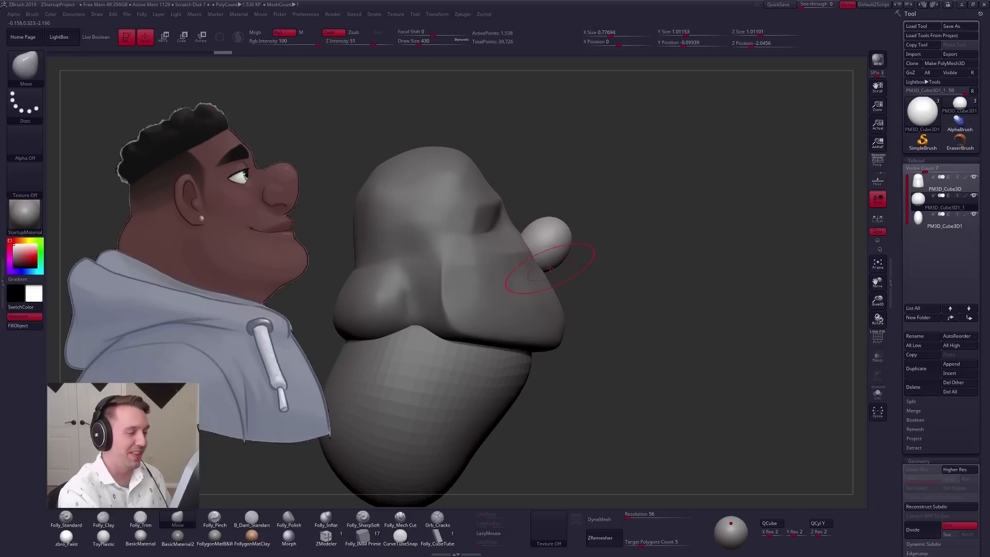
right_click_drag(552, 269, 588, 257)
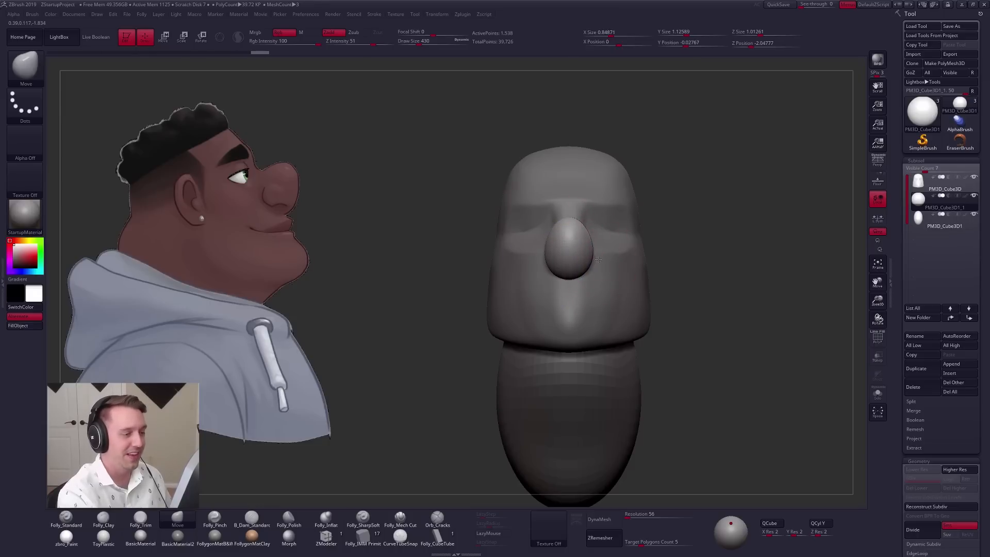
right_click_drag(599, 261, 598, 235)
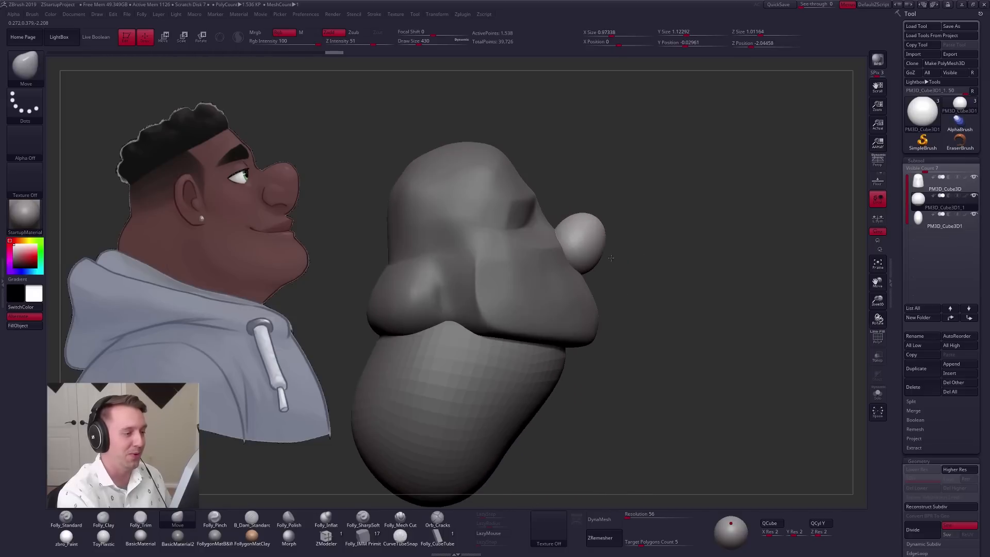
key("space")
left_click_drag(583, 281, 578, 281)
right_click_drag(576, 278, 516, 317)
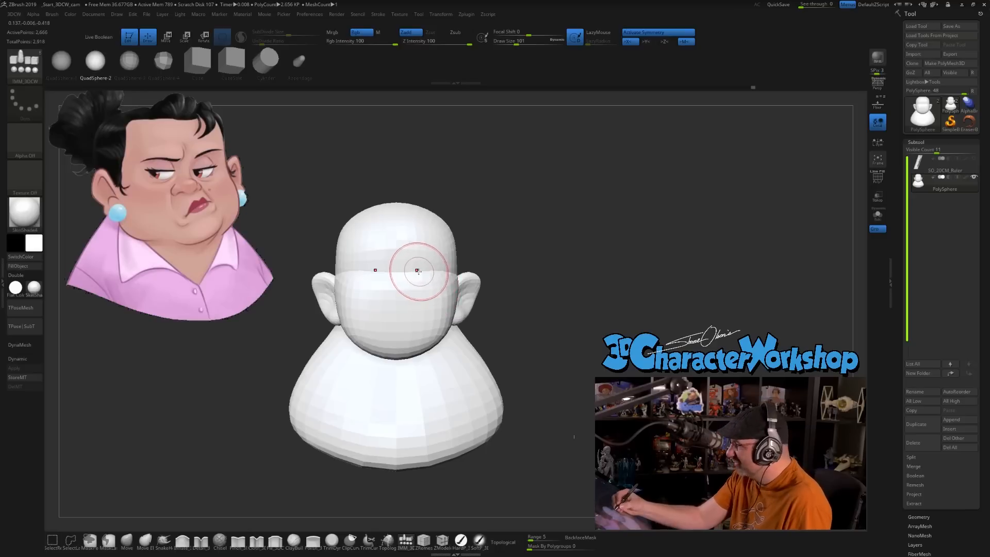
Step: Insert symmetrical QuadSphere-2 spheres as the woman's eyes and move them back in depth into the face
left_click_drag(418, 270, 420, 294)
left_click_drag(515, 331, 486, 336)
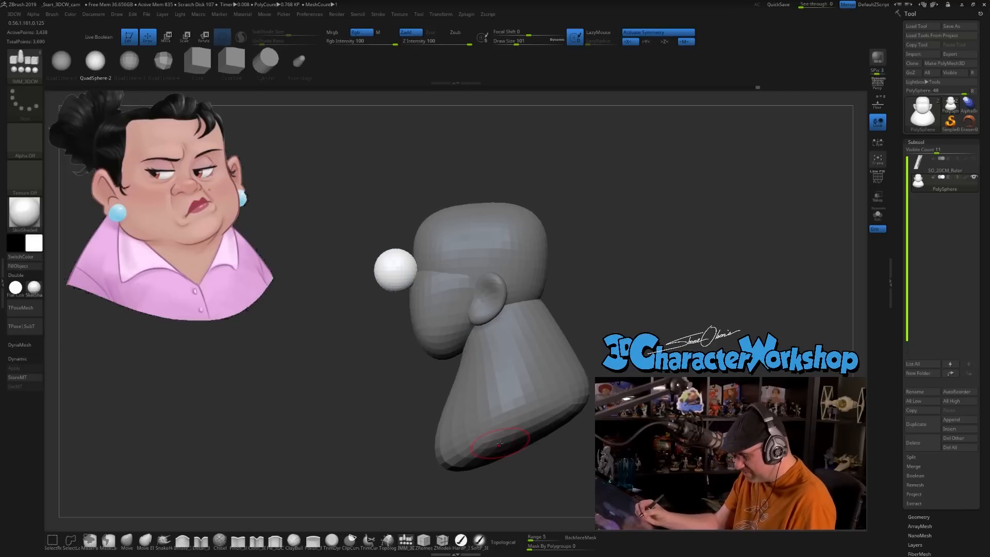
key("w")
mouse_move(388, 268)
left_mouse_down()
mouse_move(408, 266)
mouse_move(382, 270)
left_mouse_up()
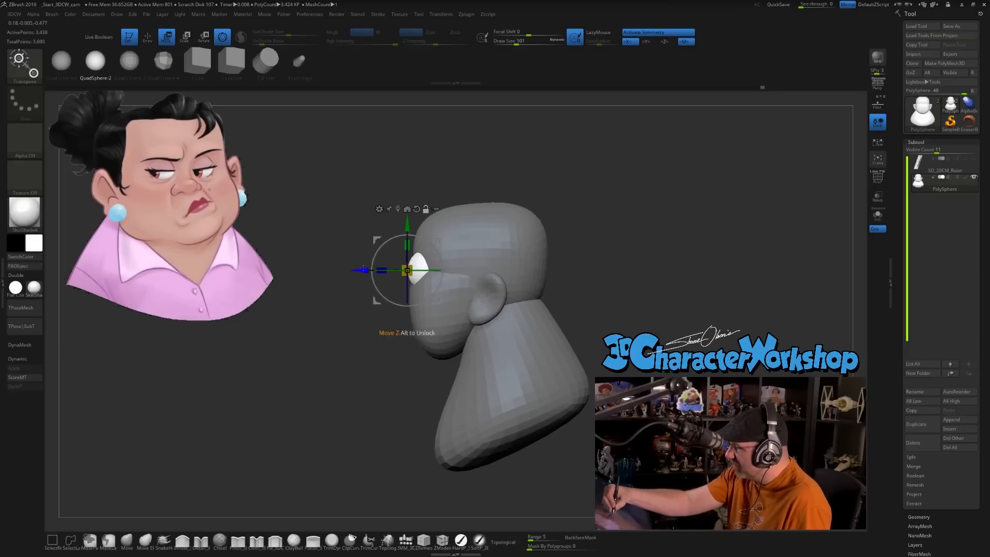
Step: Adjust the placement of the woman's eye spheres from the front and side so they sit deeper in the face
right_click_drag(410, 379, 562, 373, "shift")
right_click_drag(528, 332, 428, 395, "alt")
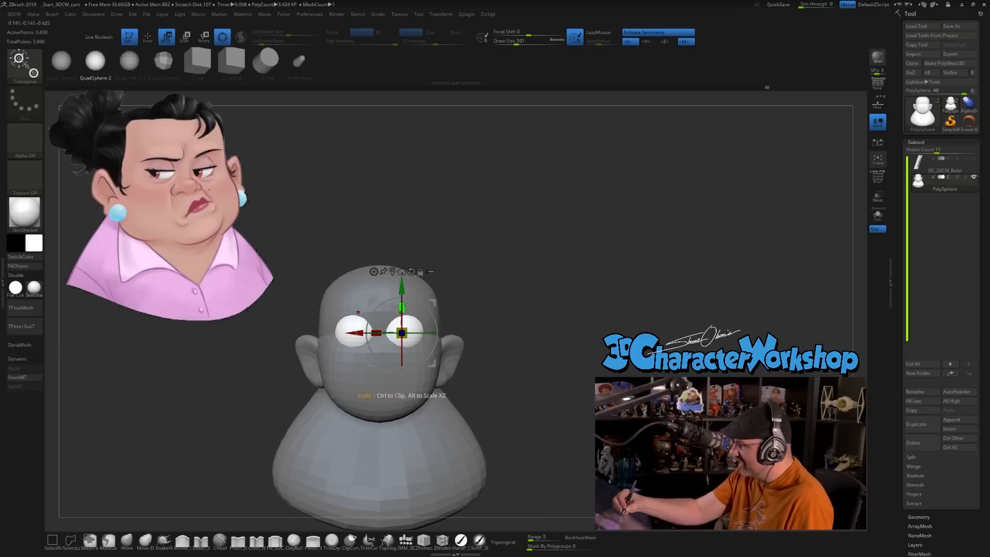
left_click_drag(434, 301, 438, 303)
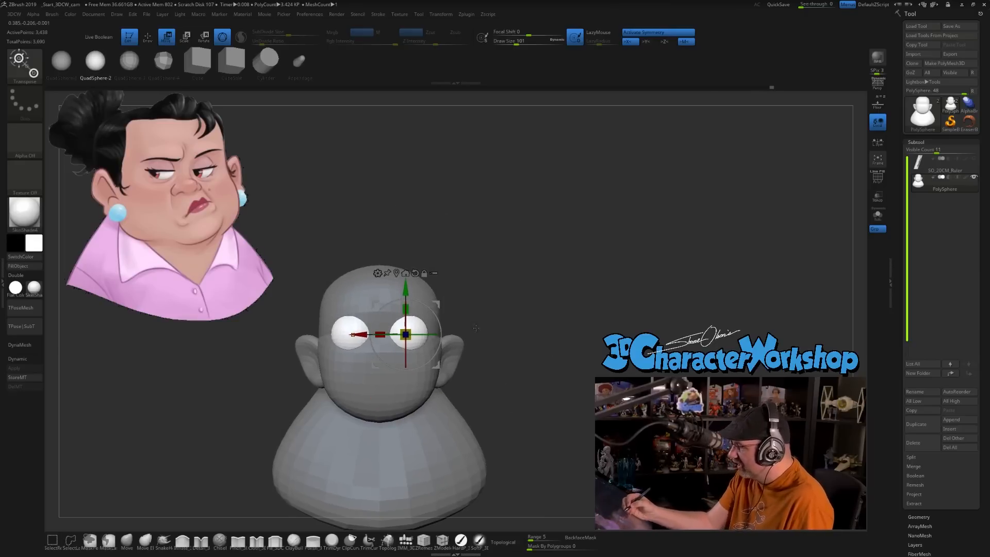
right_click_drag(506, 344, 413, 352, "shift")
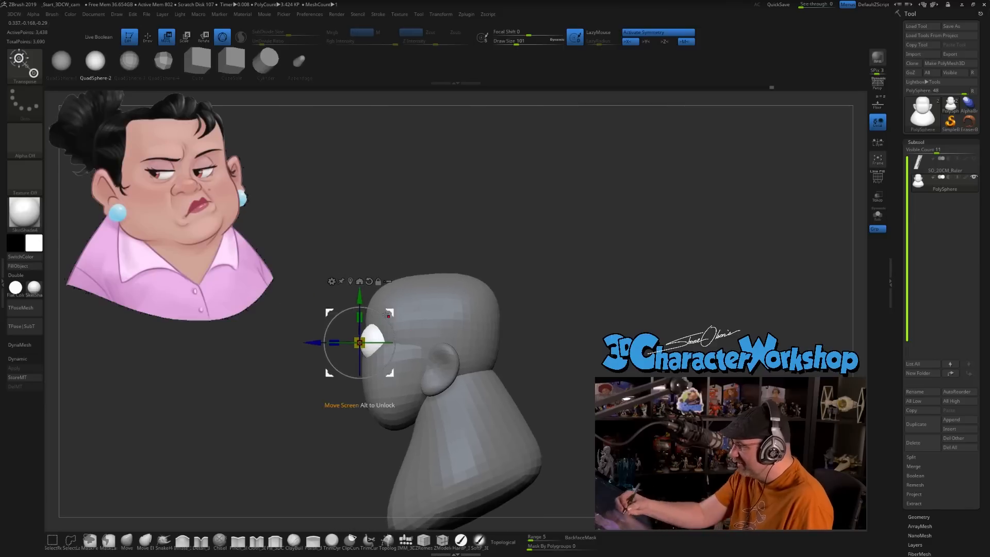
left_click_drag(391, 313, 400, 312)
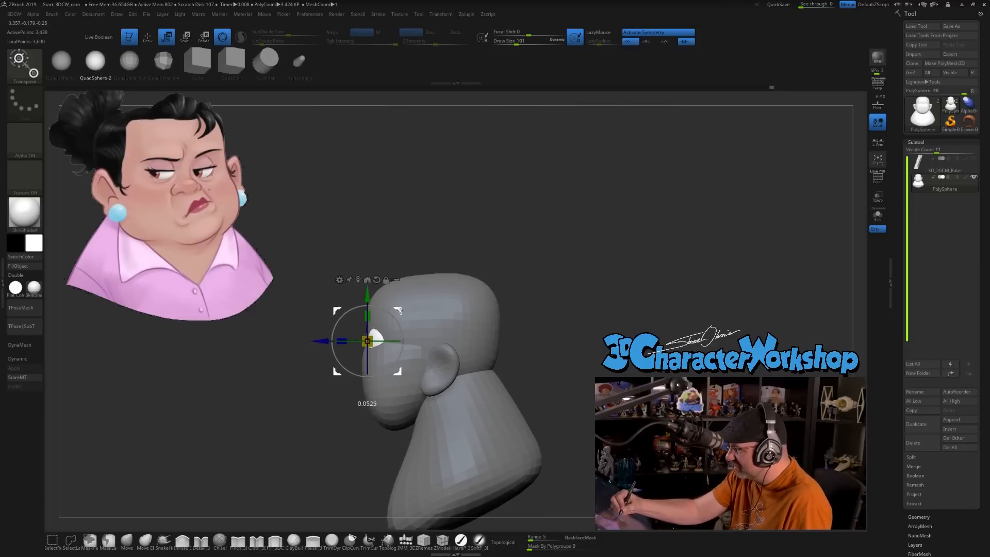
right_click_drag(451, 327, 512, 400, "shift")
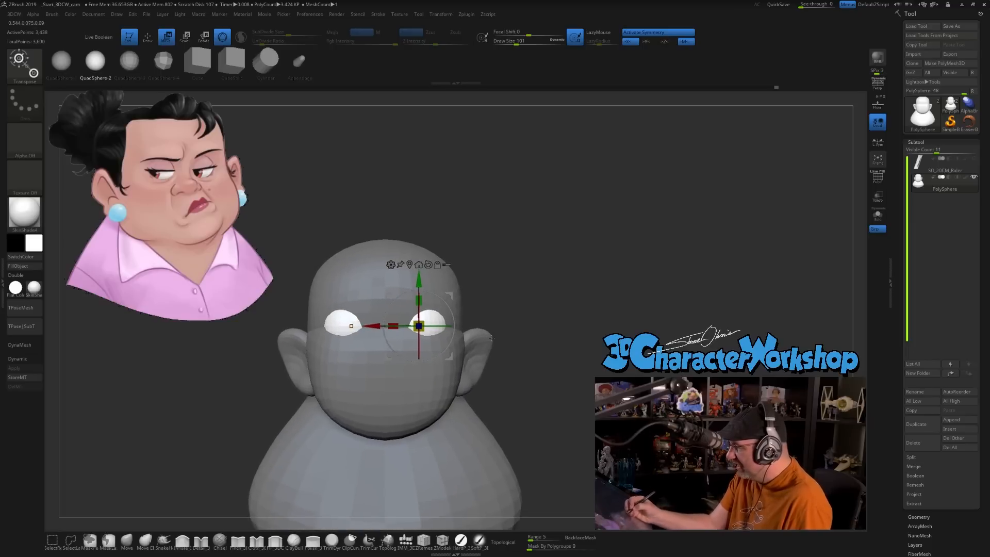
mouse_move(518, 392)
right_mouse_down("ctrl")
mouse_move(507, 362)
mouse_move(518, 386)
right_mouse_up("ctrl")
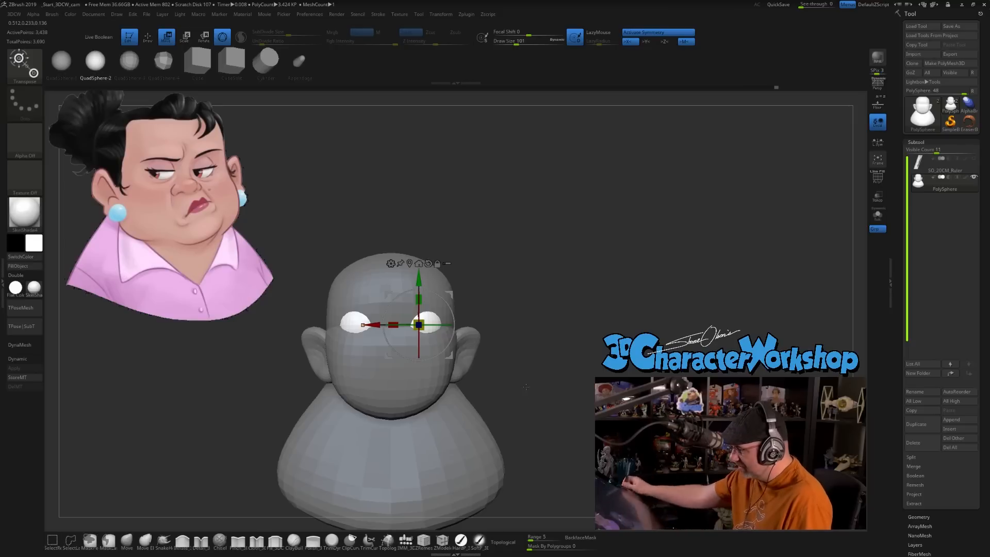
right_click_drag(526, 364, 516, 317, "alt")
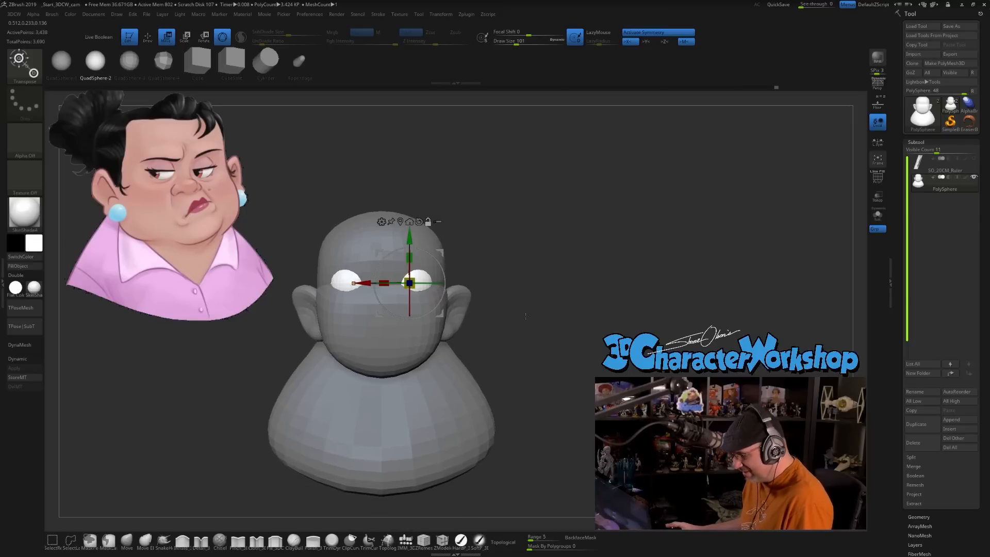
key("q")
mouse_move(554, 264)
left_mouse_down()
mouse_move(542, 263)
mouse_move(557, 260)
left_mouse_up()
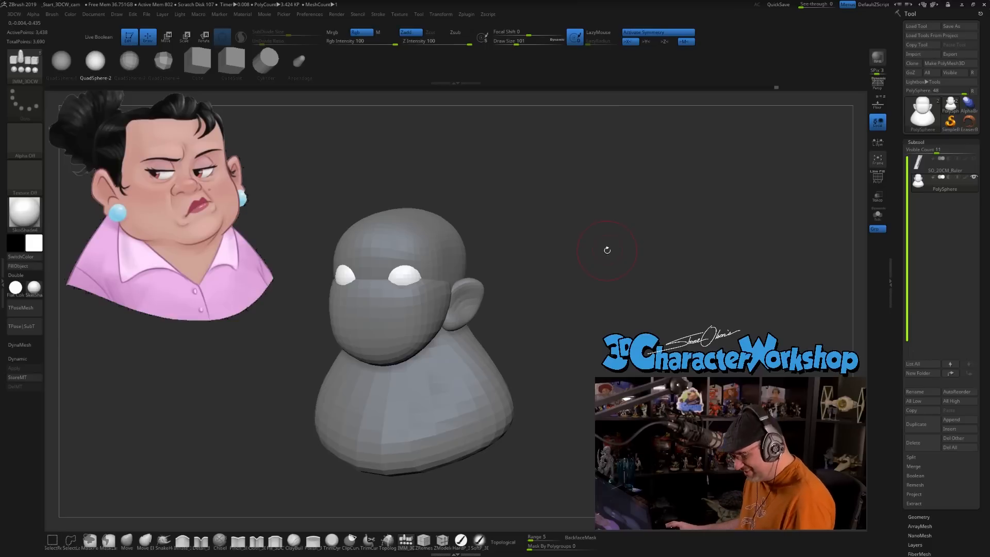
Step: Invert the mask so only the woman's eyes are unmasked, and split them off into their own subtool
left_click_drag(592, 249, 577, 211)
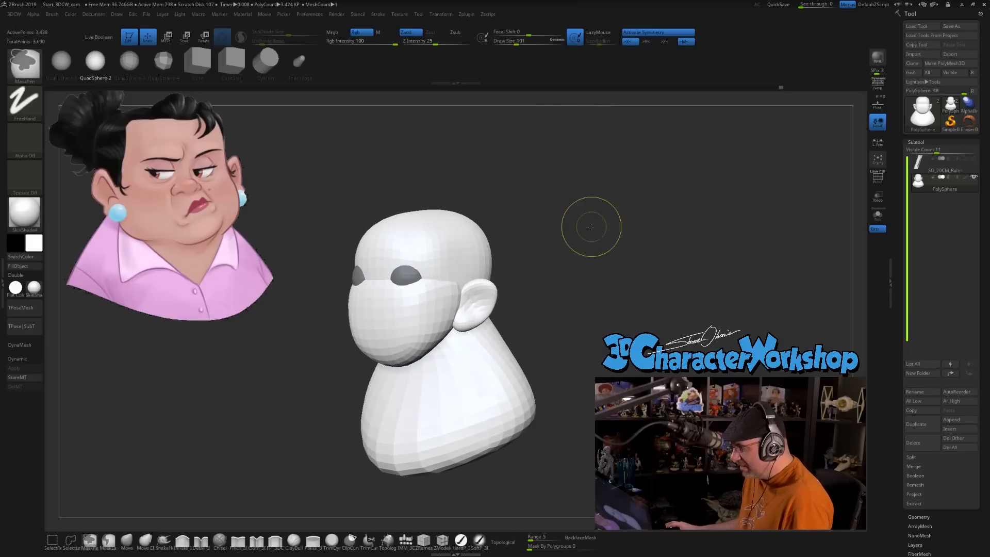
left_click(592, 227, "ctrl")
key("space")
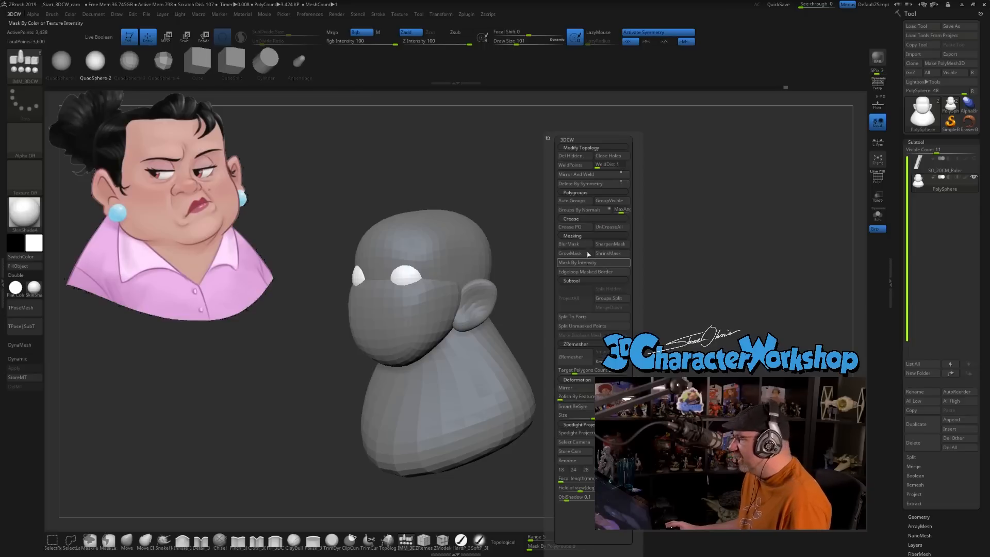
left_click(582, 209)
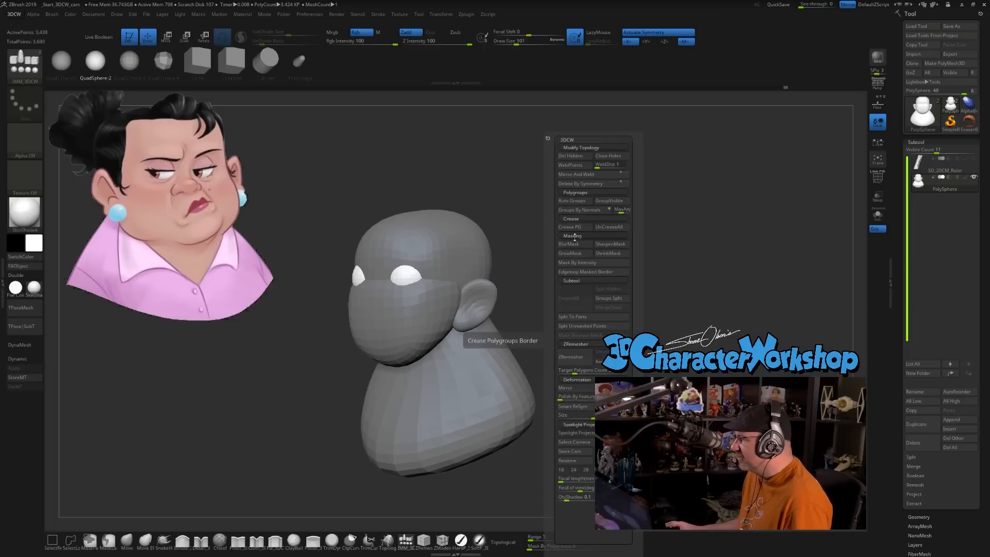
key("space")
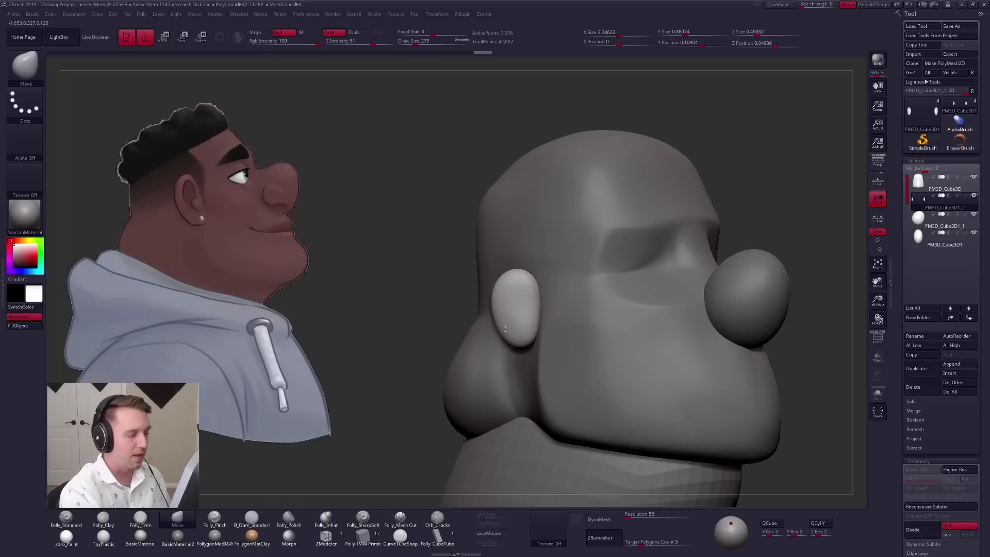
Step: Adjust the shape of the man's ears with the Move brush
right_click_drag(569, 333, 634, 400, "ctrl")
key("space")
mouse_move(560, 335)
left_mouse_down()
mouse_move(539, 339)
mouse_move(554, 343)
left_mouse_up()
Step: Select the man's head subtool and reshape its lower cheeks and jaw with a larger Move brush
left_click(565, 333, "alt")
key("space")
key("space")
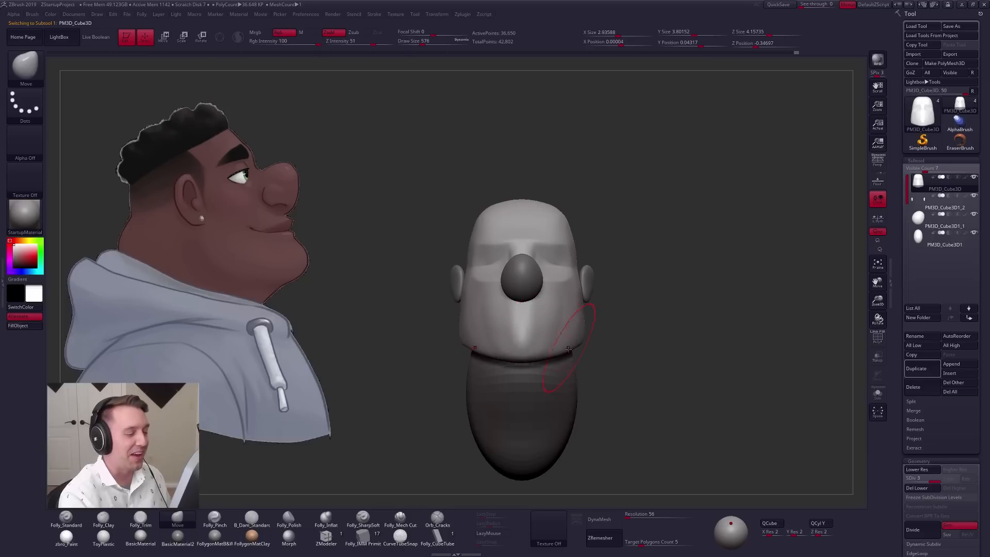
right_click_drag(568, 349, 531, 352)
key("space")
left_click_drag(581, 332, 574, 344)
key("space")
key("space")
right_click_drag(661, 326, 557, 338, "alt")
Step: Tighten the side and back of the man's head behind the ear with the Folly_Pinch brush at 20 intensity
key("5")
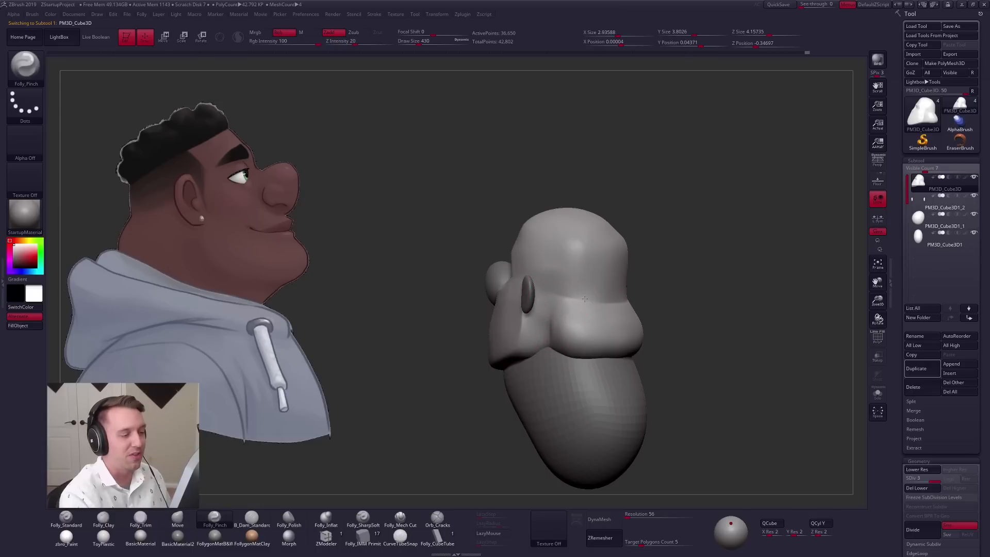
left_click_drag(562, 290, 550, 291)
mouse_move(550, 292)
right_mouse_down()
mouse_move(579, 281)
mouse_move(556, 270)
right_mouse_up()
key("space")
left_click_drag(556, 270, 546, 270)
key("alt+s")
mouse_move(579, 274)
right_mouse_down()
mouse_move(599, 234)
mouse_move(591, 210)
right_mouse_up()
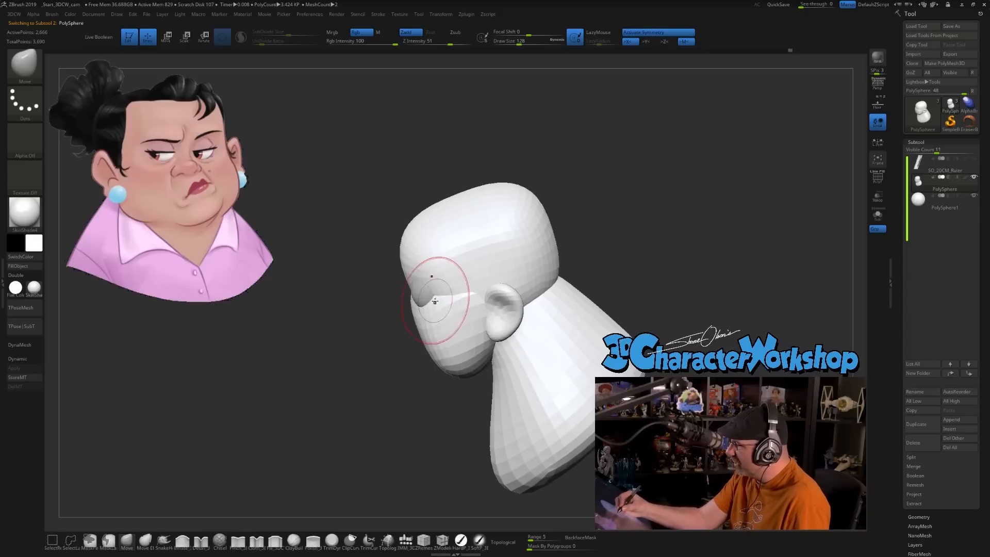
Step: Push the woman's eye area inward in profile with the Move brush at a draw size of 128
right_click_drag(431, 298, 454, 299)
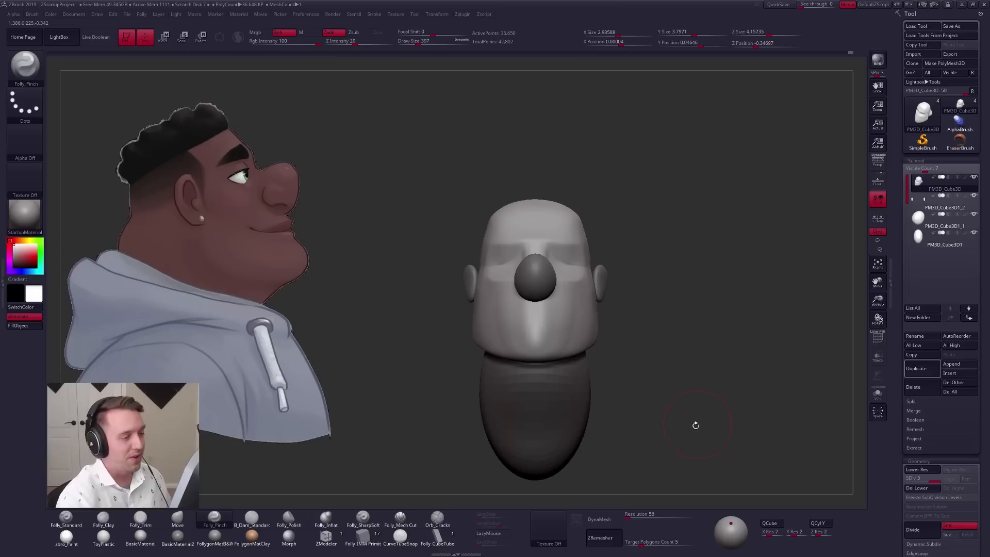
Step: Refine the man's cheek beside the nose with the Folly_Pinch brush at a draw size of 397
right_click_drag(695, 425, 676, 430, "alt")
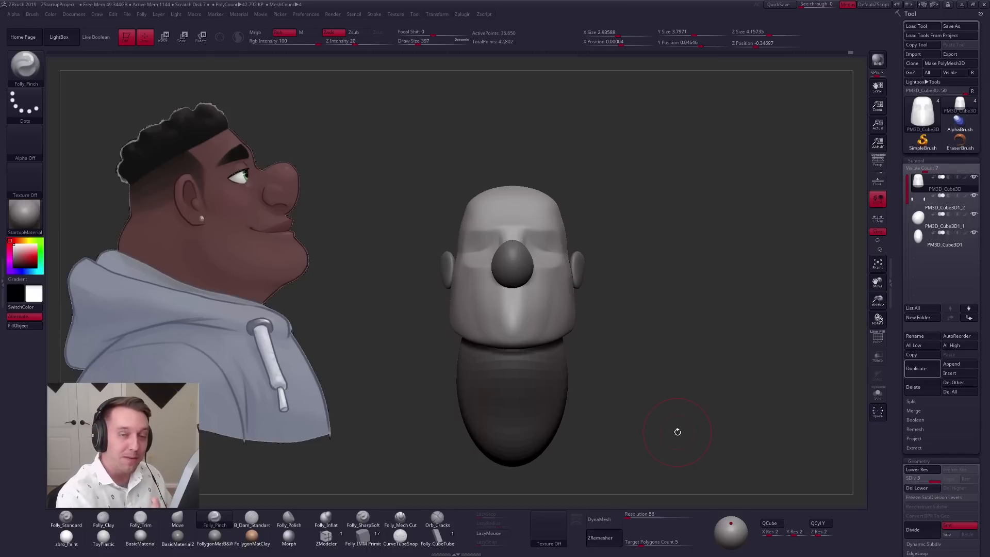
left_click_drag(551, 302, 534, 320)
right_click_drag(533, 319, 493, 326)
left_click_drag(571, 356, 672, 327, "ctrl+shift")
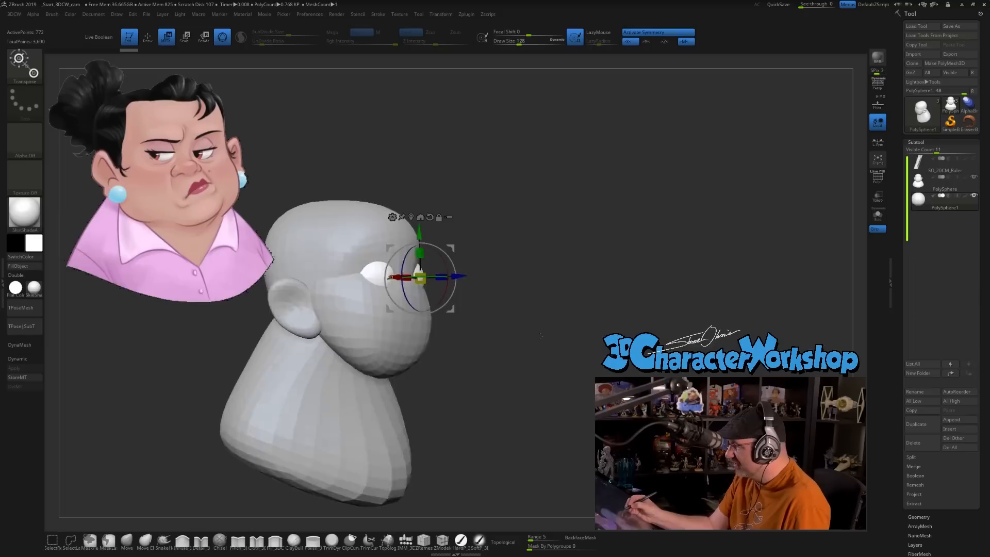
Step: Select the woman's head and body subtool for shaping with the Move brush and enlarge the draw size to 167
left_click_drag(541, 336, 520, 356, "shift")
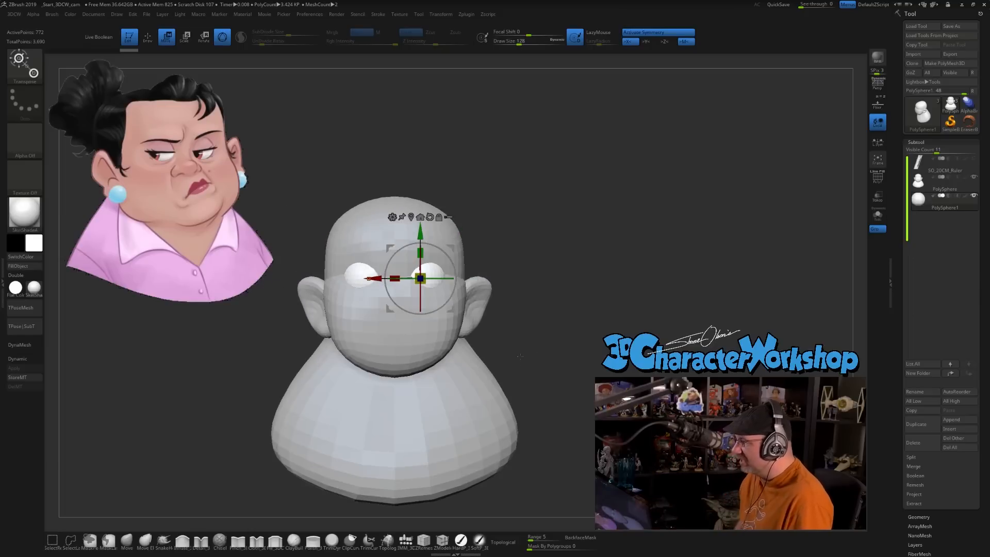
key("q")
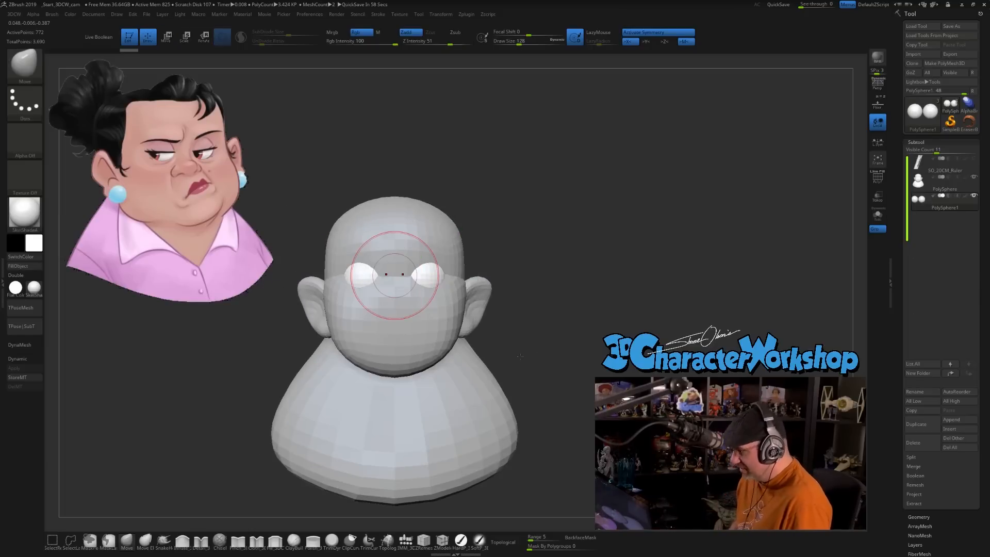
left_click_drag(535, 341, 529, 344, "alt")
left_click(929, 182)
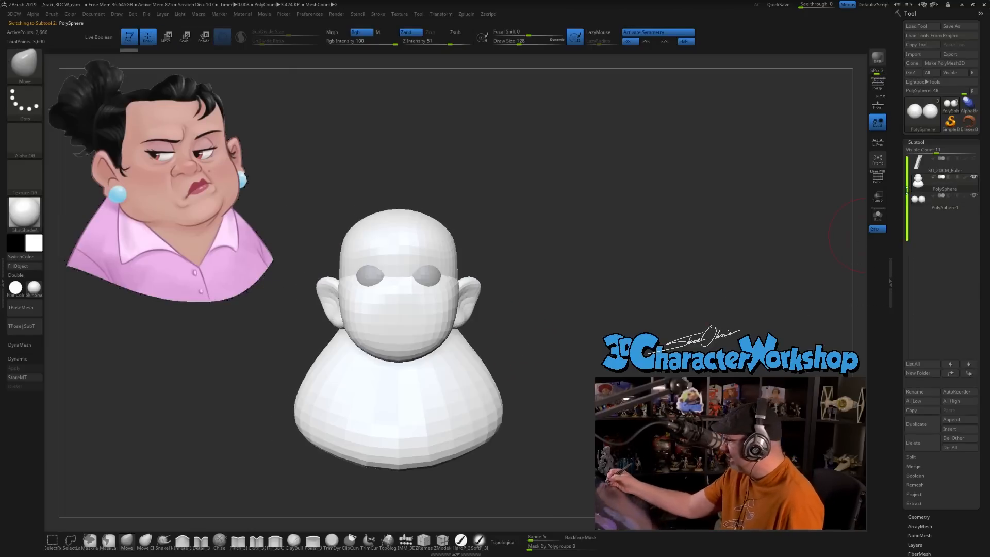
key("s")
left_click_drag(501, 300, 480, 308)
left_click_drag(558, 309, 539, 314)
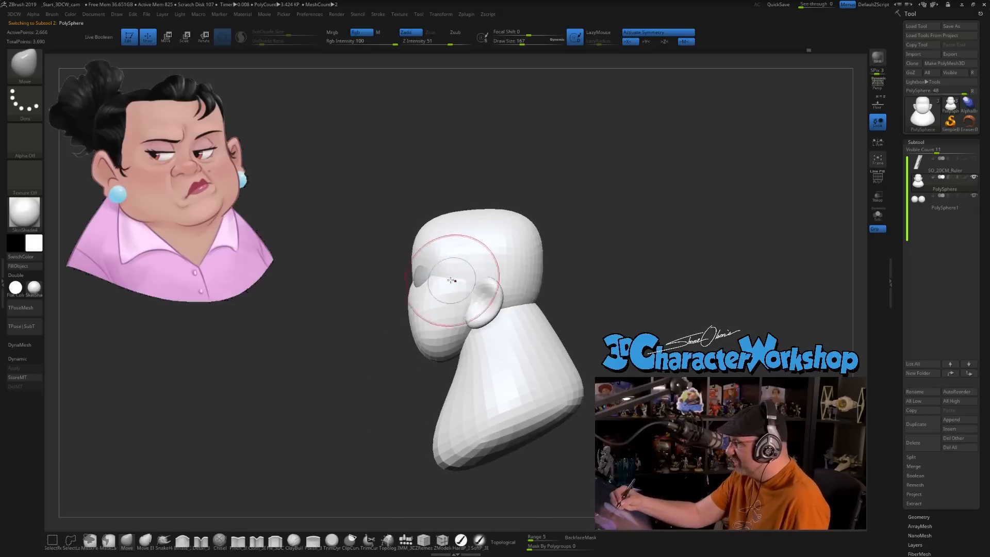
left_click_drag(557, 289, 564, 321)
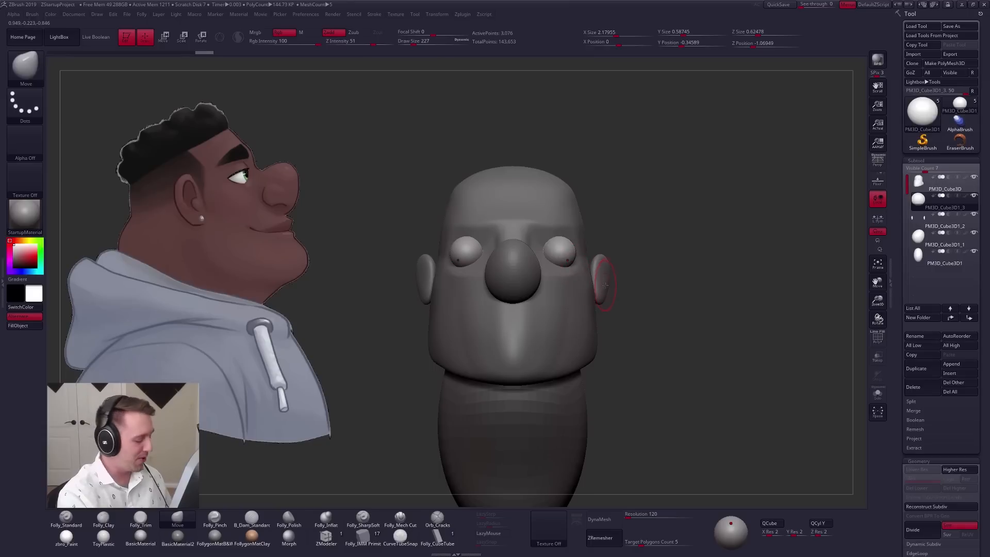
Step: Insert symmetrical Point Spheres as the man's new eyes, isolate them and delete the hidden old eye spheres
left_click(368, 541)
key("m")
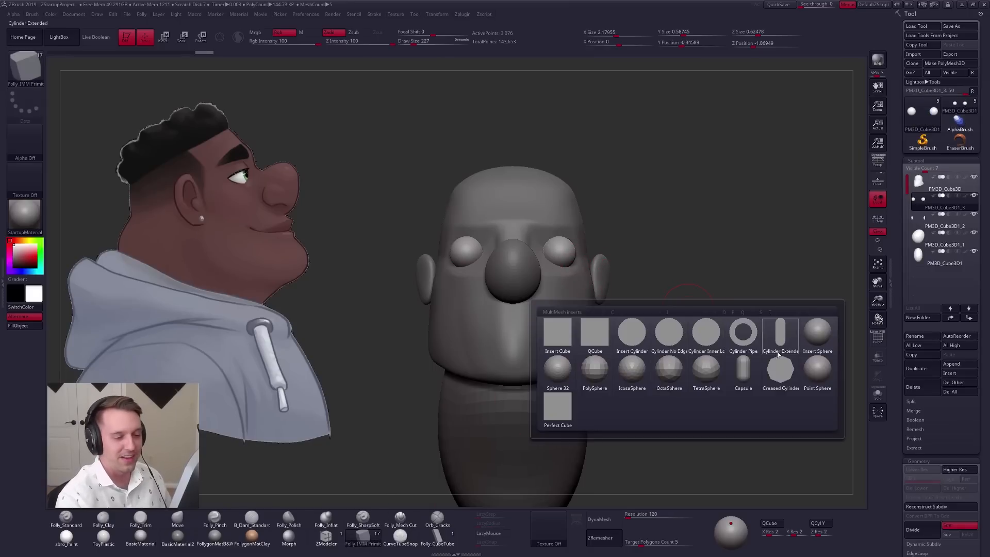
left_click(828, 369)
right_click_drag(573, 281, 563, 319)
left_click_drag(565, 251, 569, 273)
key("shift+f")
left_click(573, 241, "ctrl+shift")
key("space")
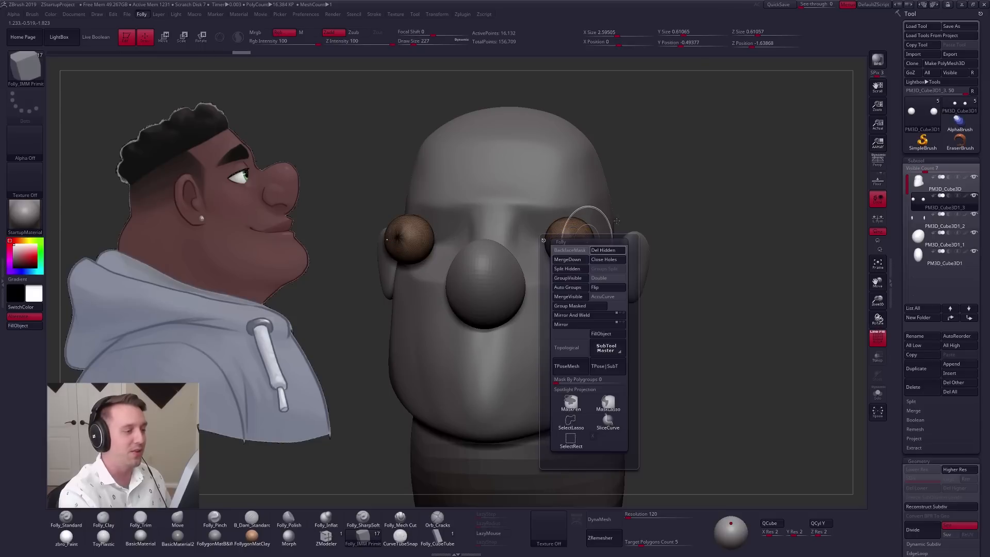
left_click(590, 247)
Step: Move the man's new eye spheres into the sockets beside the nose with the transpose line
right_click_drag(590, 247, 573, 258, "shift")
key("w")
mouse_move(571, 260)
left_mouse_down("shift")
mouse_move(570, 305)
mouse_move(549, 284)
left_mouse_up("shift")
right_click_drag(549, 285, 467, 292)
left_click_drag(550, 247, 611, 268)
key("q")
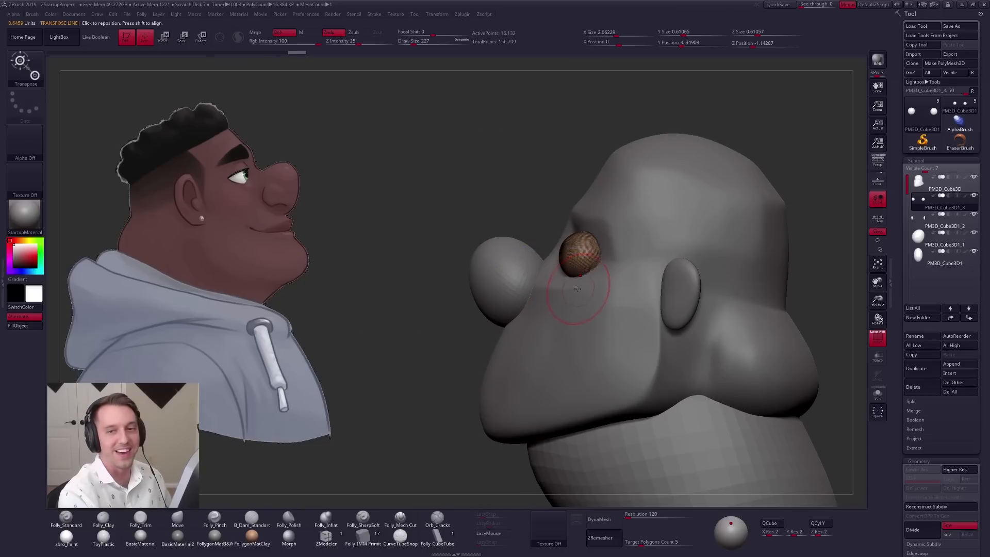
right_click_drag(552, 334, 613, 355)
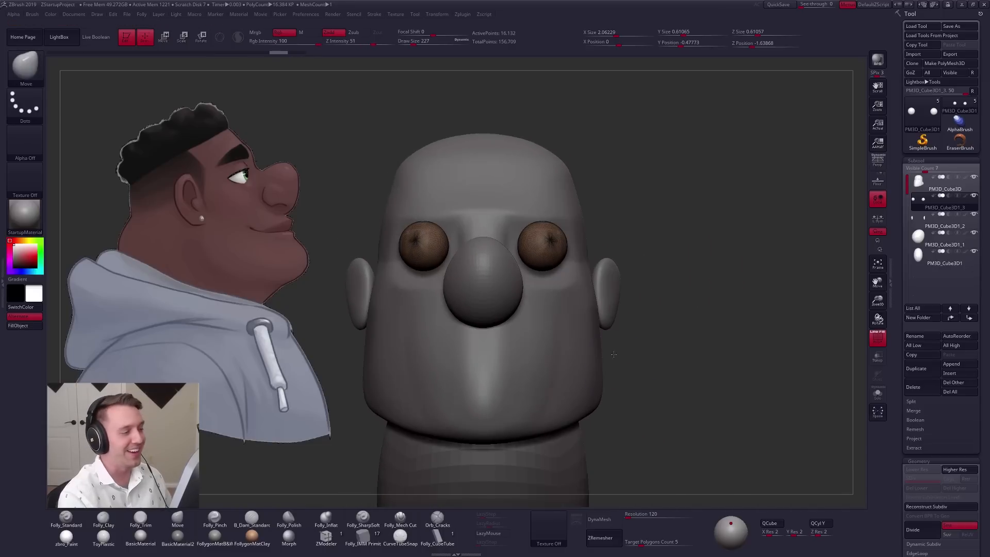
right_click_drag(685, 453, 685, 480)
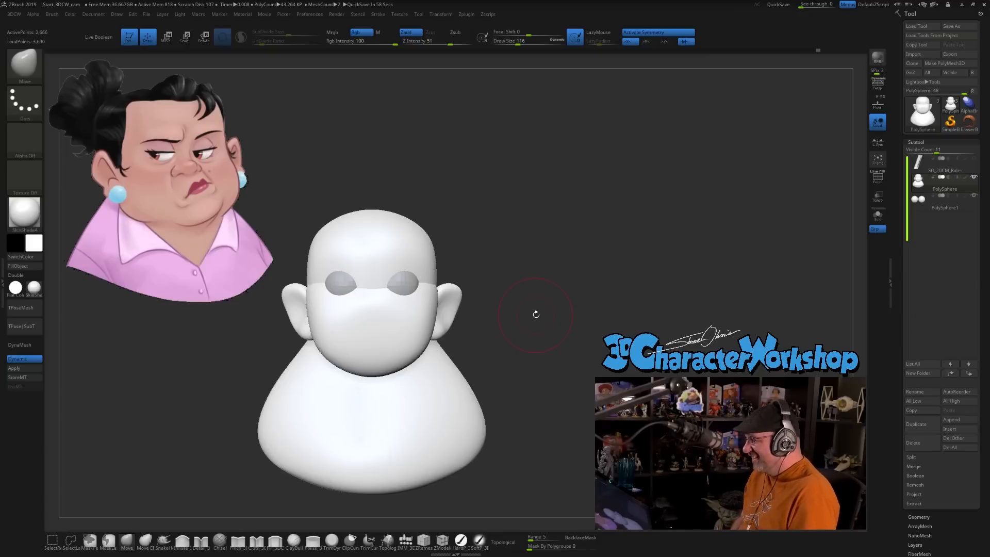
left_click_drag(511, 334, 504, 389, "alt")
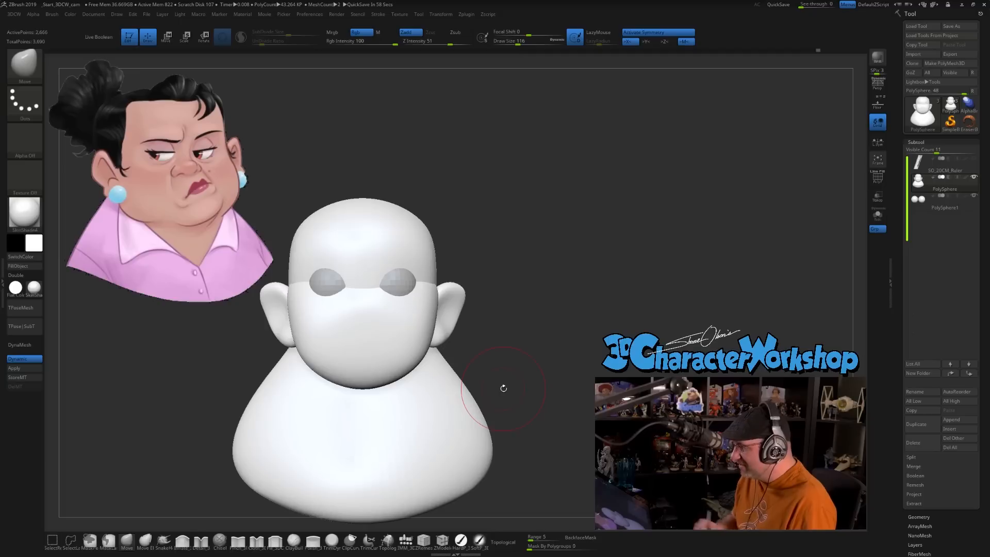
Step: Insert the Appendage mesh from the 3DCW insert brush at the centre of the woman's face as a nose
left_click_drag(510, 356, 548, 310)
left_click_drag(540, 367, 574, 350, "alt")
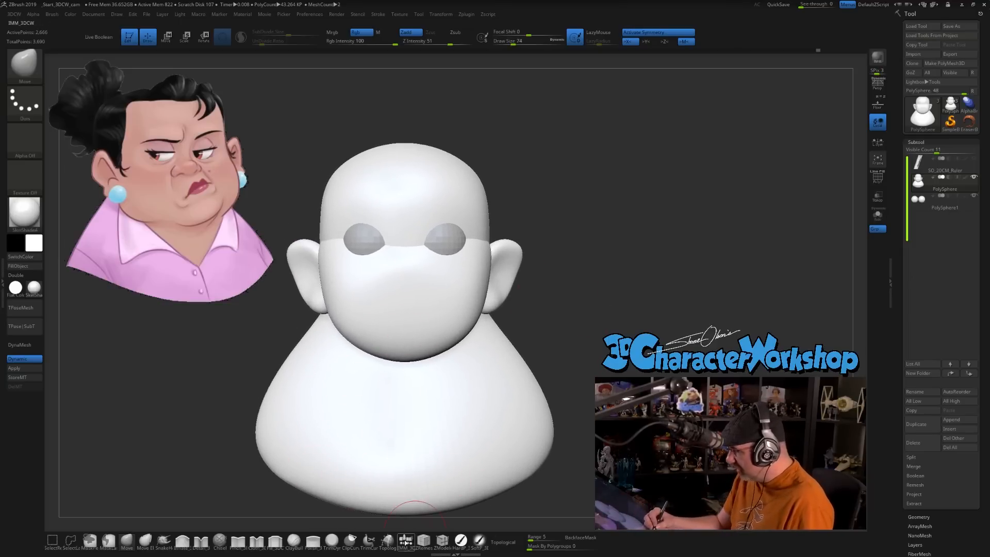
left_click(406, 540)
left_click(299, 61)
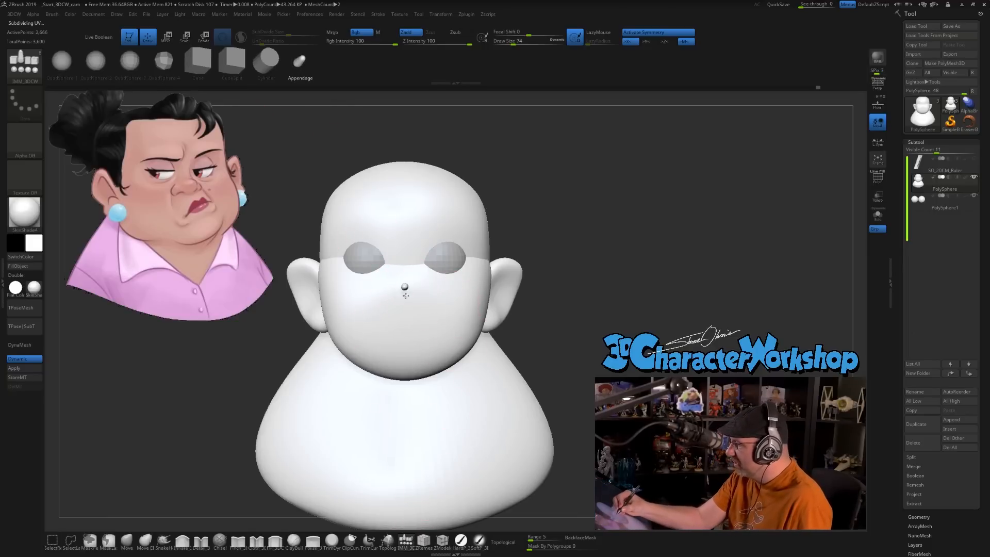
left_click_drag(408, 316, 408, 323)
left_click_drag(670, 330, 566, 351)
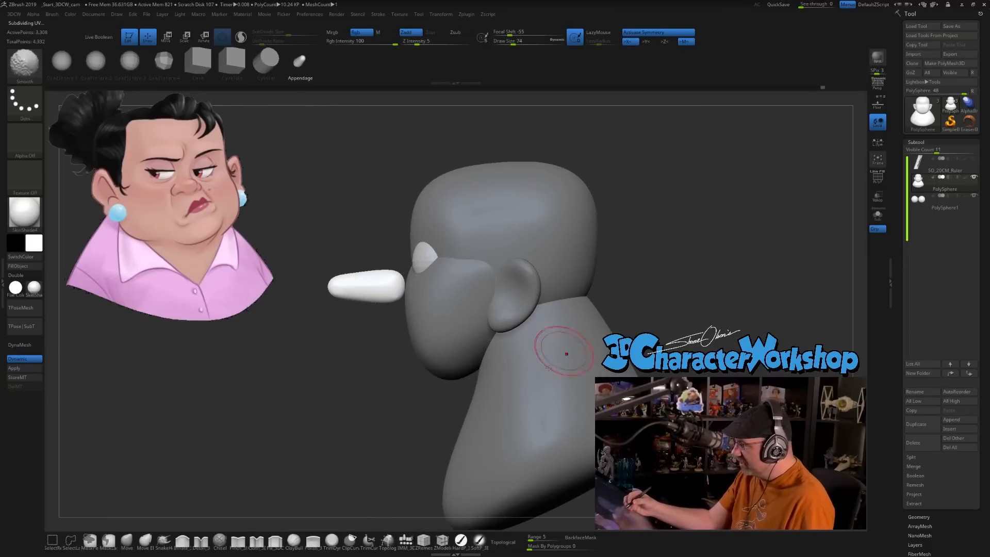
Step: Rotate the woman's nose to point downward and move it against the face between the eyes with the gizmo
key("w")
left_click_drag(438, 275, 404, 322)
left_click_drag(437, 256, 432, 275)
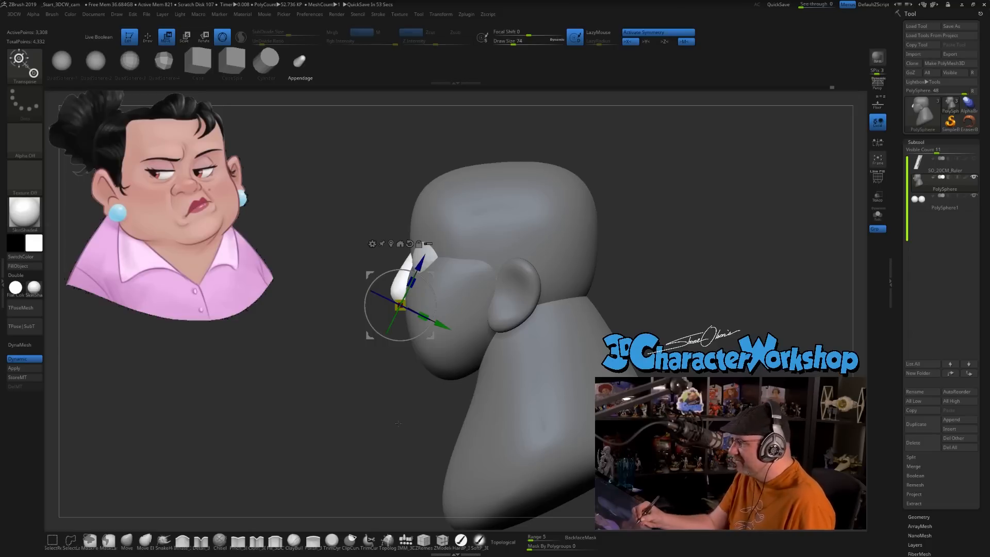
left_click_drag(365, 432, 423, 406, "shift")
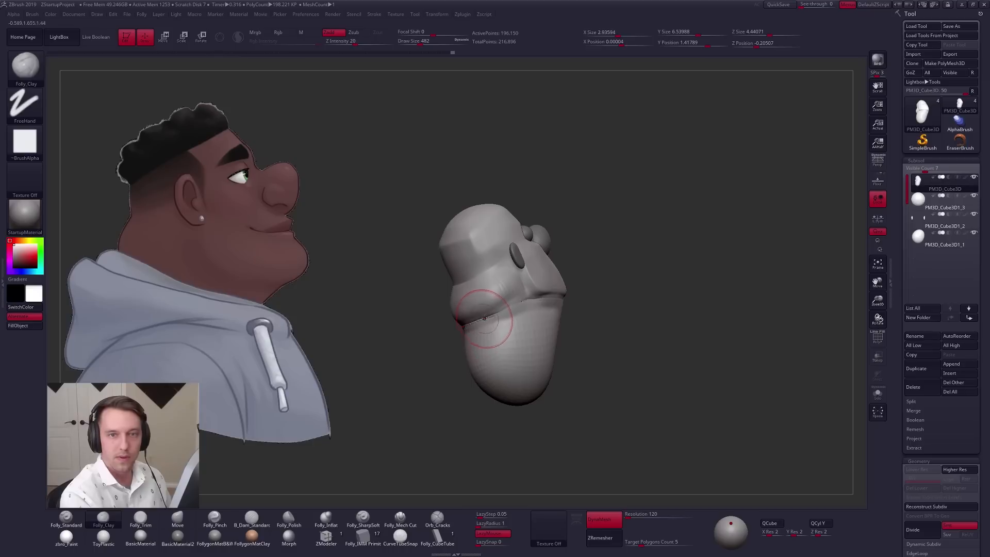
Step: Build up the side of the man's neck below the ear with the Folly_Clay brush
mouse_move(485, 319)
left_mouse_down()
mouse_move(515, 316)
mouse_move(457, 331)
mouse_move(503, 335)
left_mouse_up()
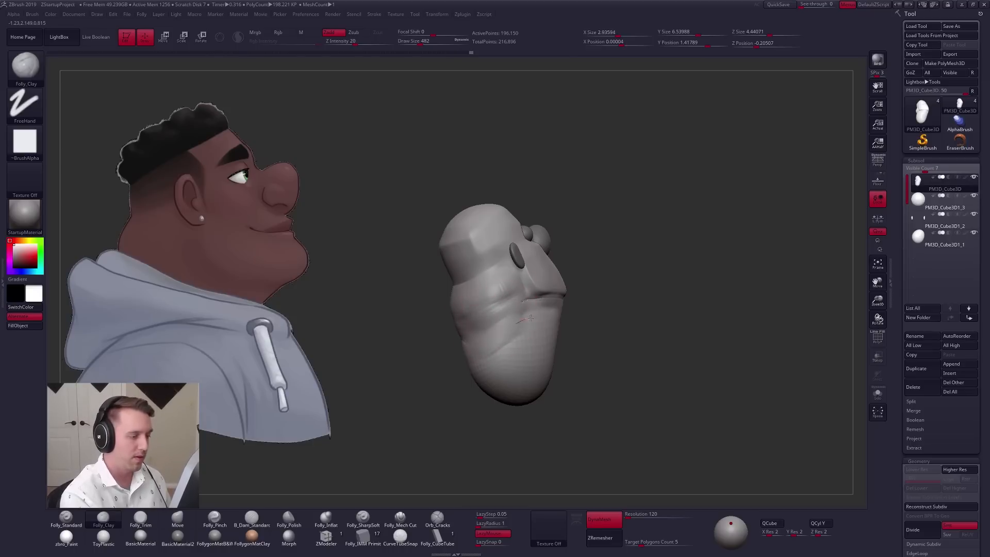
right_click_drag(541, 333, 500, 347)
key("space")
left_click_drag(533, 328, 535, 328)
right_click_drag(535, 328, 497, 331)
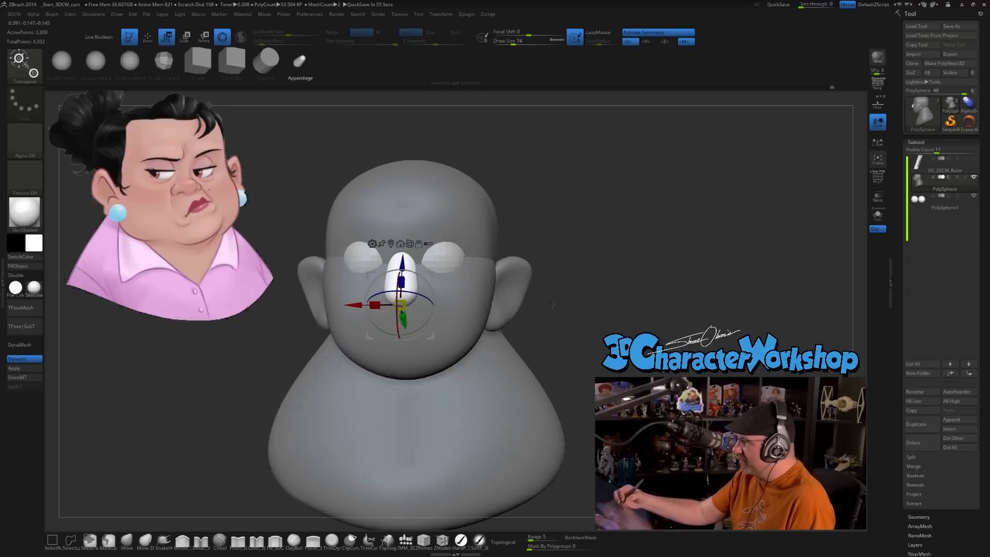
Step: Pull the tip of the woman's nose forward and down in side view with the Move brush
mouse_move(552, 305)
left_mouse_down()
mouse_move(521, 309)
mouse_move(564, 317)
mouse_move(490, 319)
left_mouse_up()
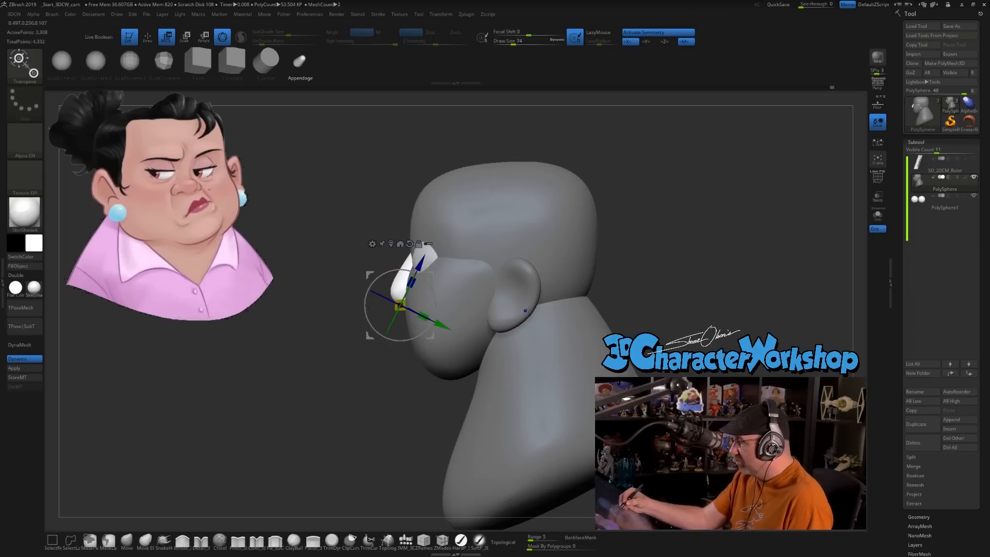
left_click(127, 541)
key("s")
mouse_move(364, 394)
left_mouse_down()
mouse_move(348, 394)
mouse_move(365, 394)
mouse_move(355, 423)
left_mouse_up()
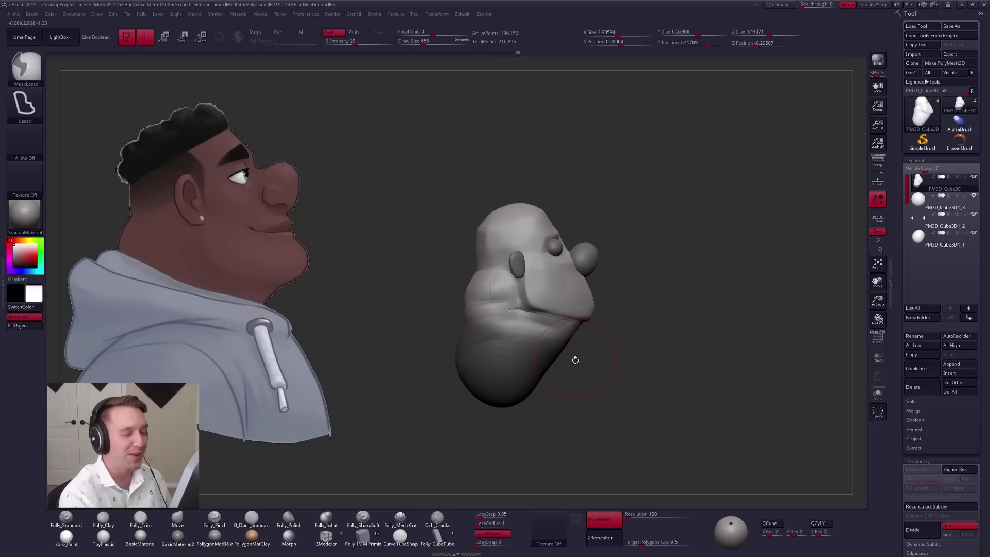
Step: Invert the mask to free the man's neck, shift the neck with the transpose line and clear the mask
left_click(575, 360, "ctrl")
key("w")
mouse_move(564, 344)
left_mouse_down()
mouse_move(434, 372)
mouse_move(456, 372)
left_mouse_up()
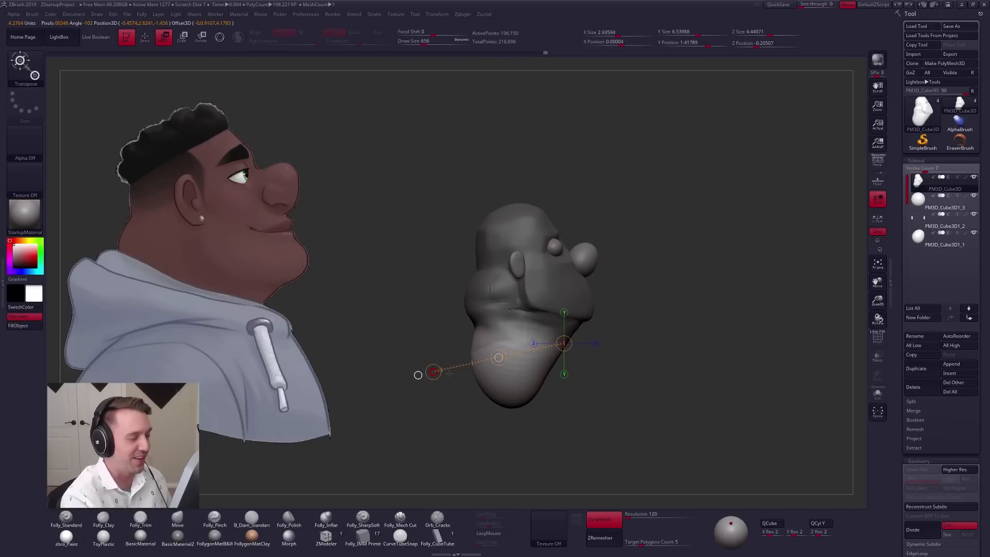
key("q")
left_click_drag(627, 333, 649, 351, "ctrl")
left_click_drag(563, 361, 606, 352)
key("2")
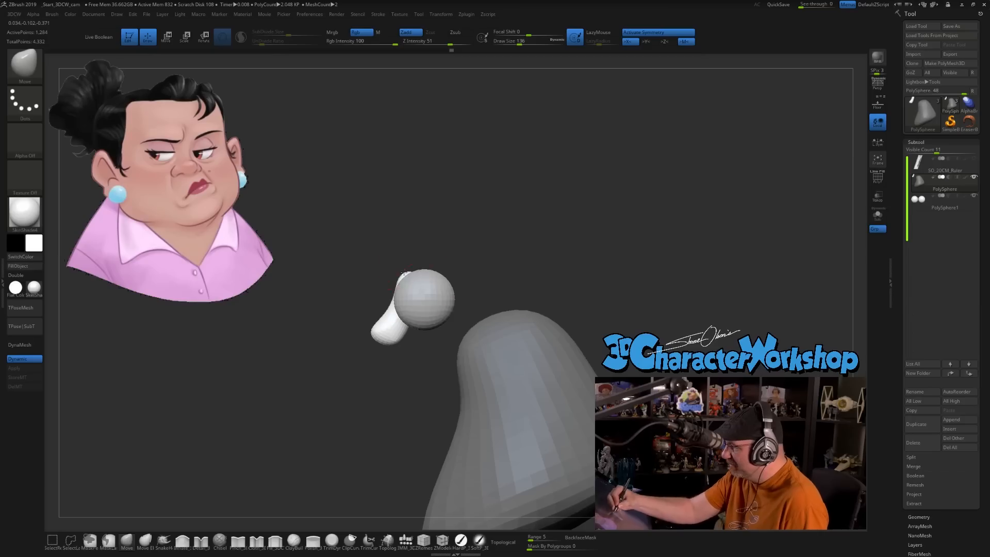
Step: Pull the bridge of the woman's nose upward between the eyes
left_click_drag(399, 292, 398, 268)
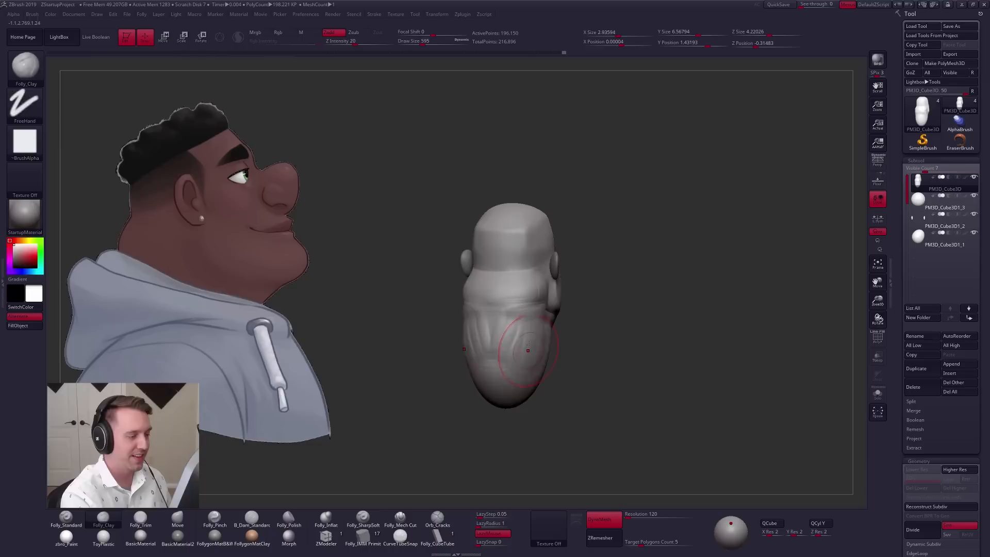
Step: Pull the man's lower neck outward into shoulders with the Move brush at a draw size of 980 and smooth it
key("space")
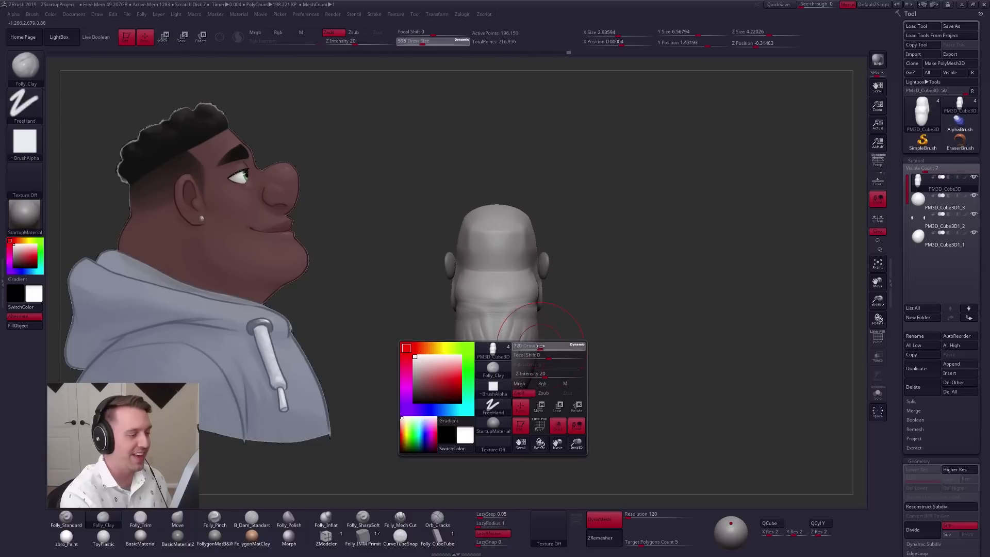
key("b")
key("m")
key("v")
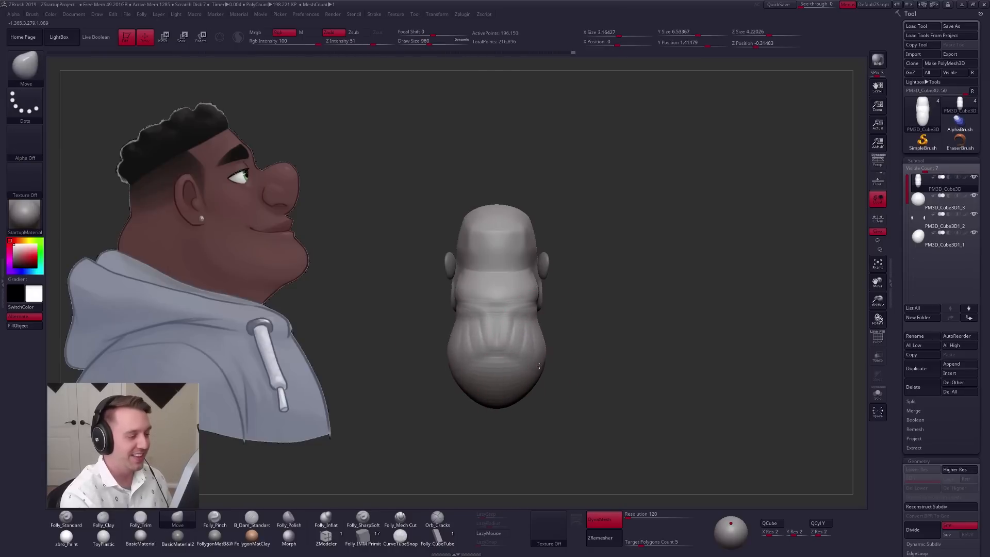
mouse_move(525, 372)
left_mouse_down()
mouse_move(511, 381)
mouse_move(582, 353)
mouse_move(550, 351)
mouse_move(588, 356)
mouse_move(578, 358)
mouse_move(670, 304)
left_mouse_up()
left_click_drag(476, 327, 492, 344, "shift")
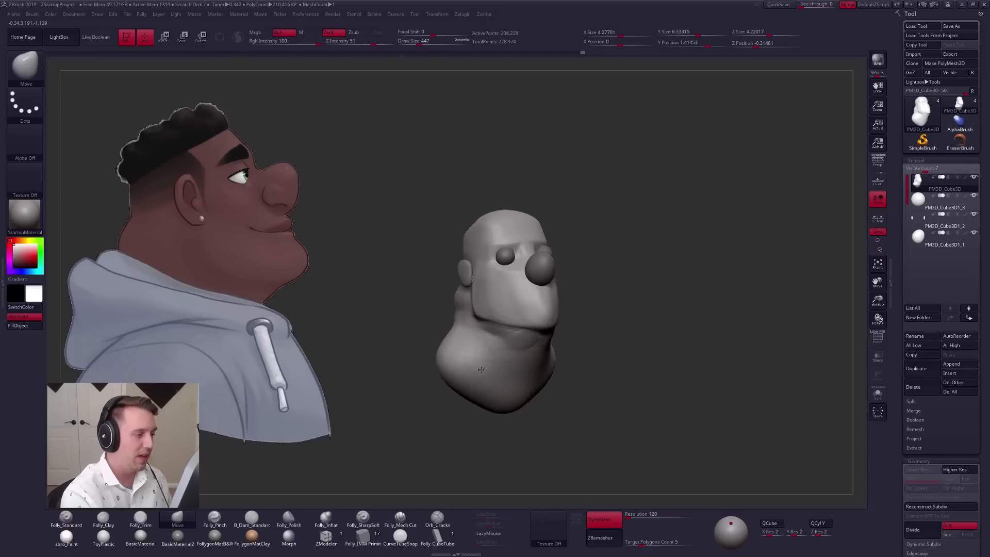
left_click_drag(593, 356, 572, 357, "shift")
key("space")
left_click_drag(574, 316, 608, 327)
key("space")
left_click_drag(588, 289, 598, 293)
left_click_drag(617, 359, 604, 332, "alt")
Step: Display the polygroups on the man's bust, merge the head and neck into a single polygroup, and hide the polyframe
key("shift+f")
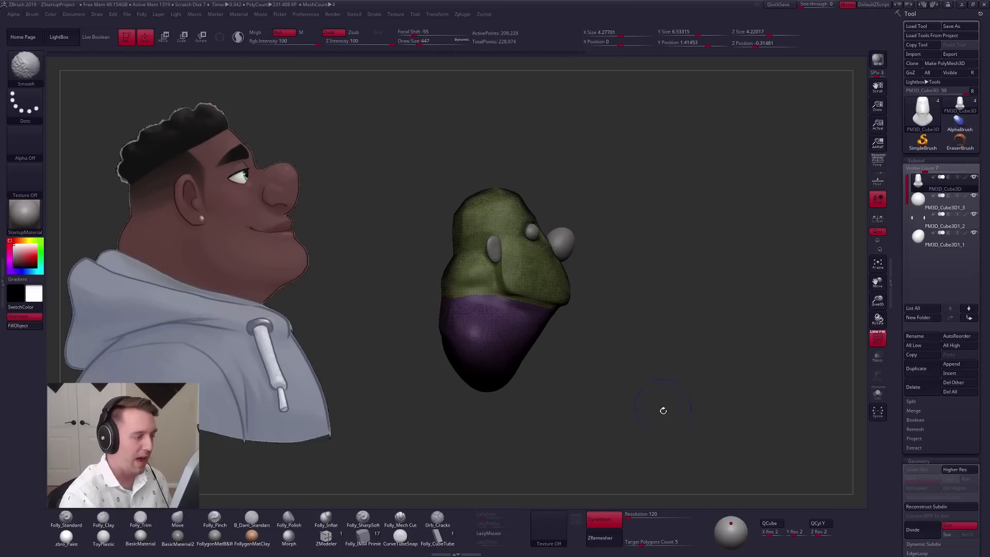
key("ctrl+w")
key("shift+f")
left_click_drag(699, 448, 642, 416)
left_click_drag(617, 372, 599, 371, "alt")
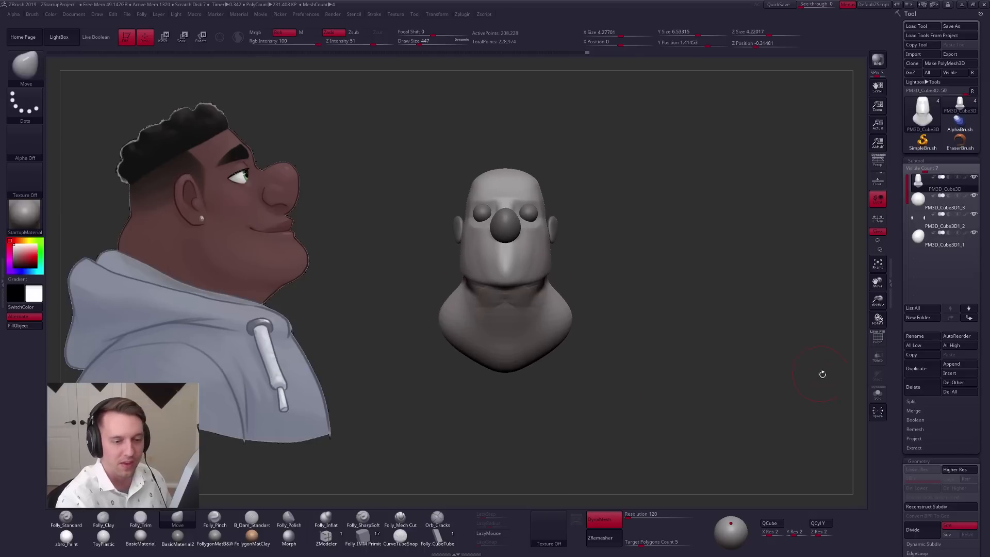
Step: Duplicate the man's bust subtool, place the copy last in the subtool list and isolate its shoulder region
left_click(921, 369)
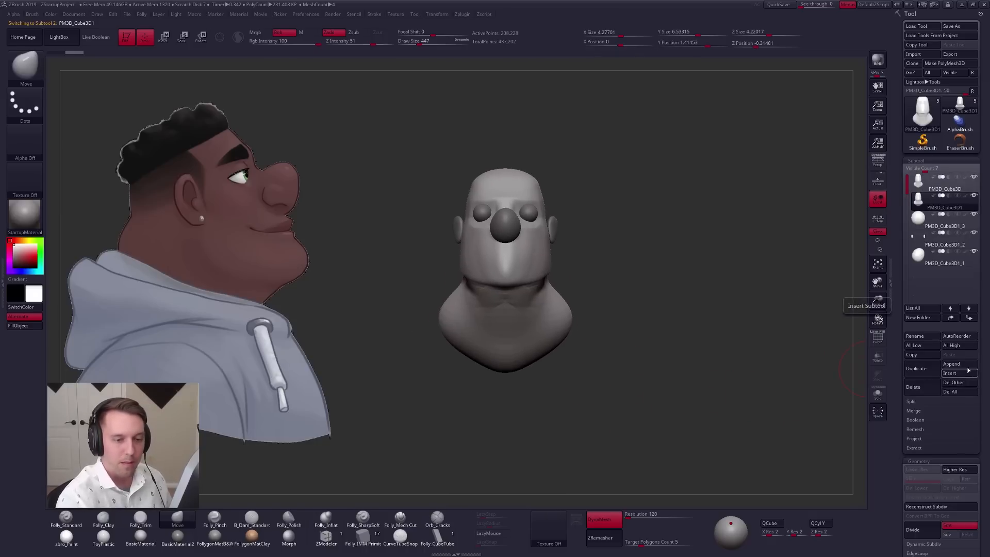
left_click(970, 318, "shift")
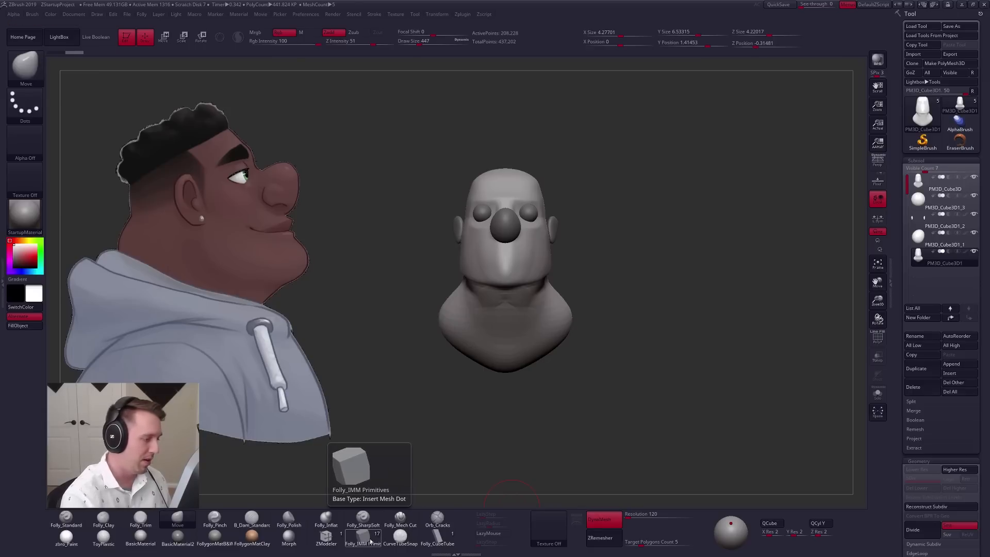
right_click_drag(459, 306, 501, 295)
mouse_move(507, 297)
left_mouse_down("ctrl+shift")
mouse_move(356, 302)
mouse_move(516, 309)
left_mouse_up("ctrl+shift")
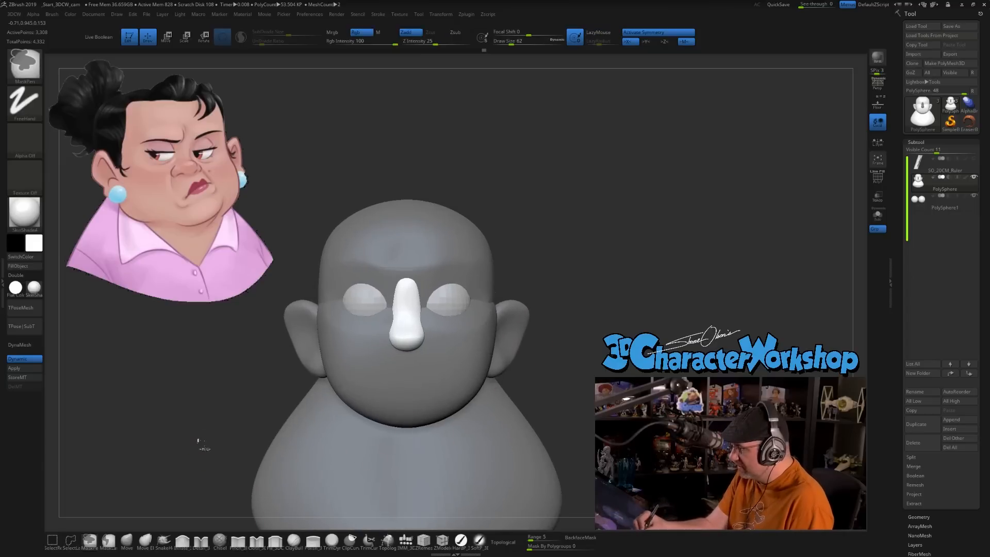
Step: Clear the mask from the woman's bust and shape the nose tip with the Move brush at a draw size of 41
left_click(235, 450, "ctrl")
left_click_drag(166, 484, 179, 477, "ctrl")
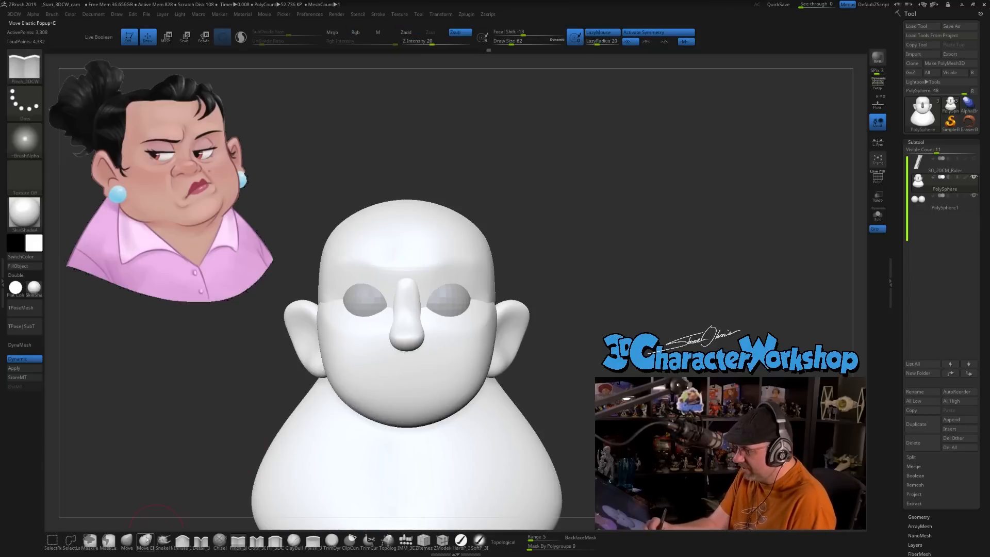
left_click(127, 540)
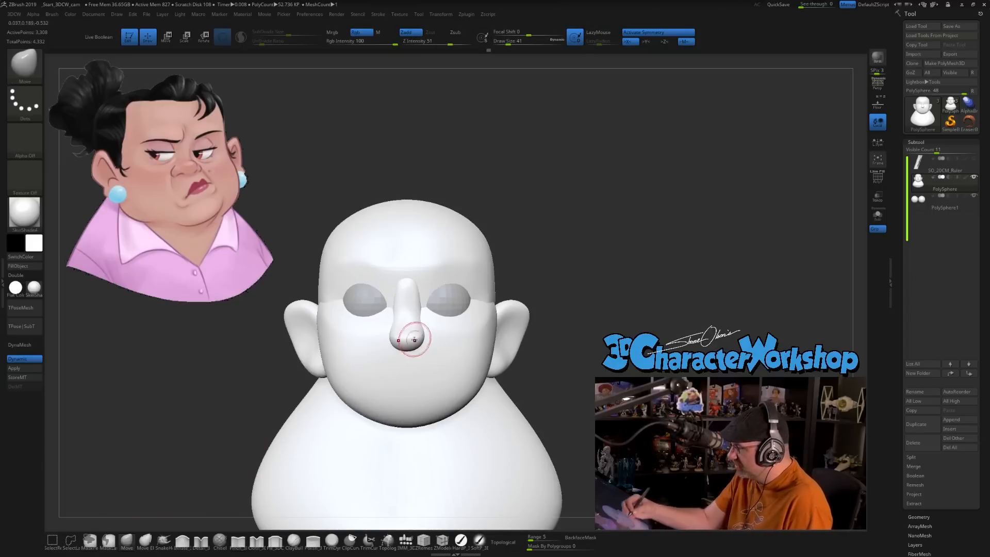
mouse_move(443, 332)
left_mouse_down()
mouse_move(474, 333)
mouse_move(466, 365)
mouse_move(424, 339)
mouse_move(426, 352)
mouse_move(454, 337)
left_mouse_up()
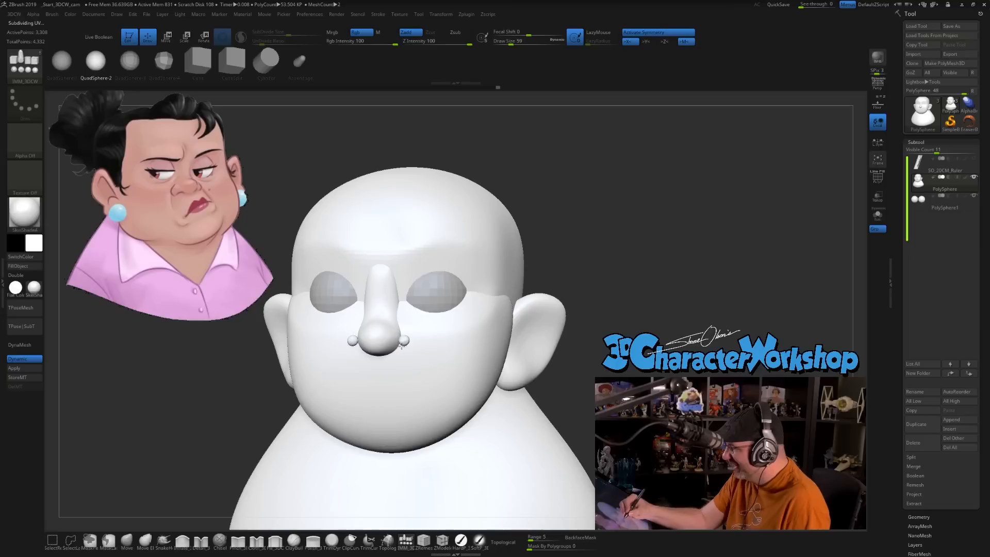
Step: Insert symmetrical QuadSphere-2 meshes beside the woman's nose tip as nostrils and adjust them with the Move brush
left_click_drag(402, 353, 402, 355)
right_click_drag(449, 379, 420, 357, "ctrl")
left_click(129, 542)
key("s")
left_click_drag(411, 338, 416, 338)
mouse_move(394, 297)
left_mouse_down()
mouse_move(385, 298)
mouse_move(406, 304)
left_mouse_up()
Step: Reposition the woman's nostril spheres against the sides of the nose tip with the gizmo
key("w")
right_click_drag(426, 313, 403, 317)
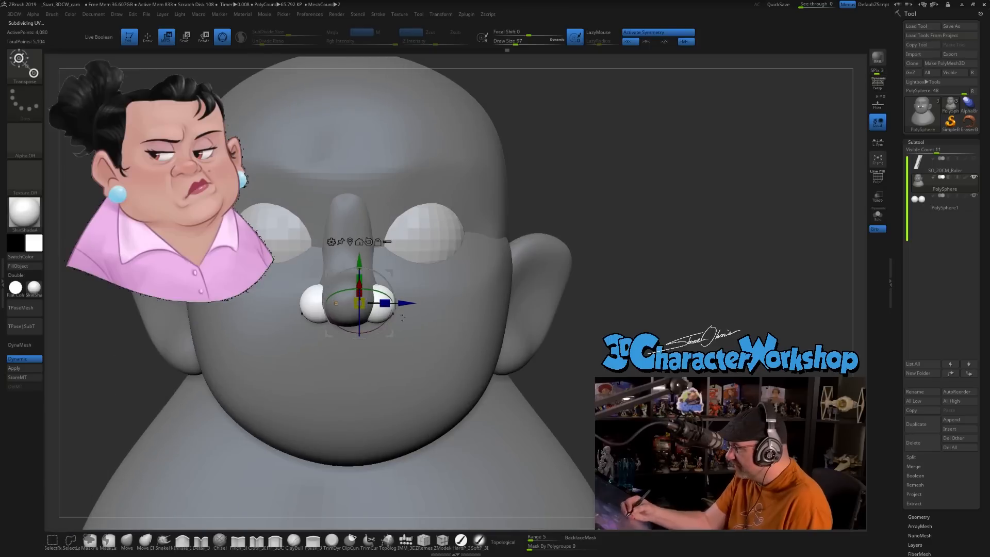
left_click_drag(368, 300, 370, 273)
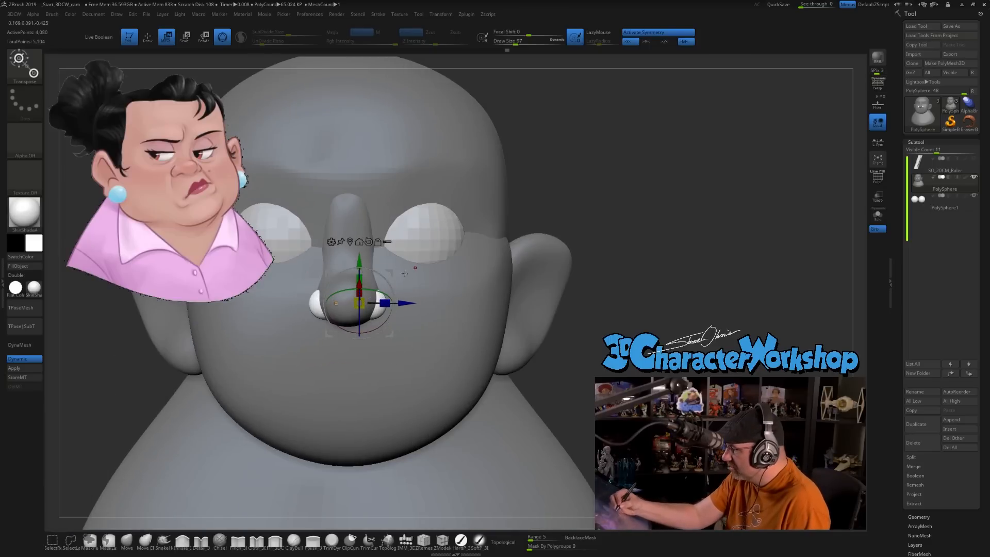
right_click_drag(430, 280, 454, 317)
Step: Refine the woman's nostril shapes with the Move brush from a raised side view
left_click(133, 546)
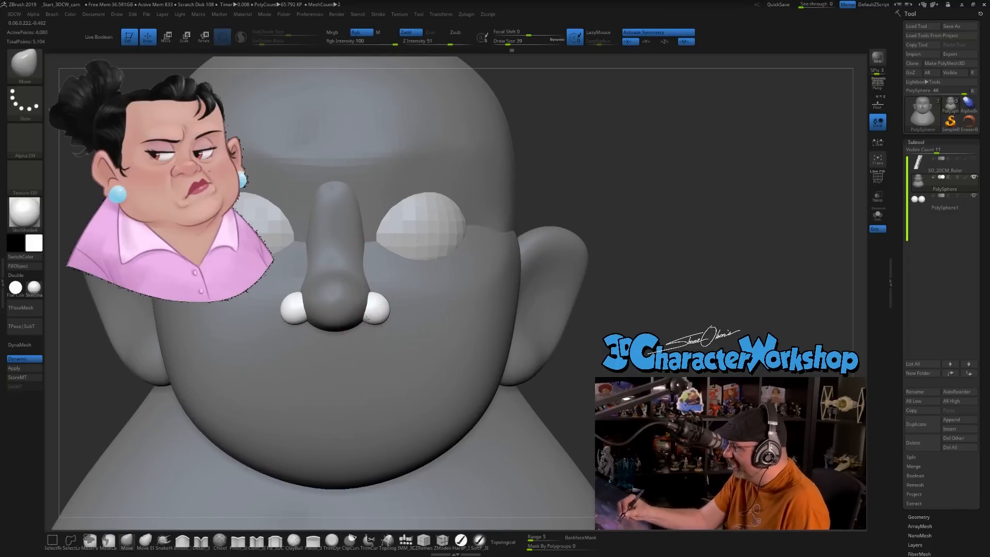
right_click_drag(391, 311, 379, 388)
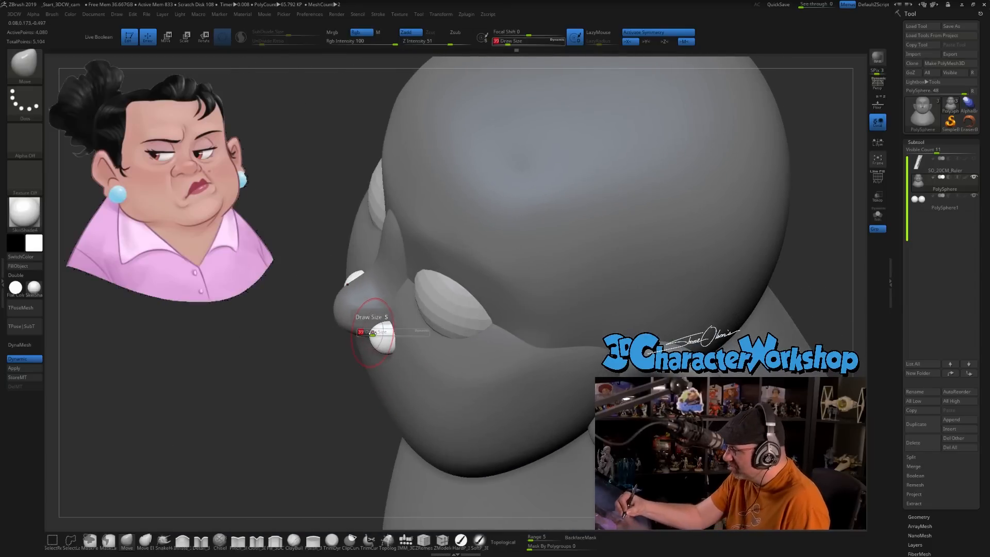
left_click_drag(373, 333, 375, 332)
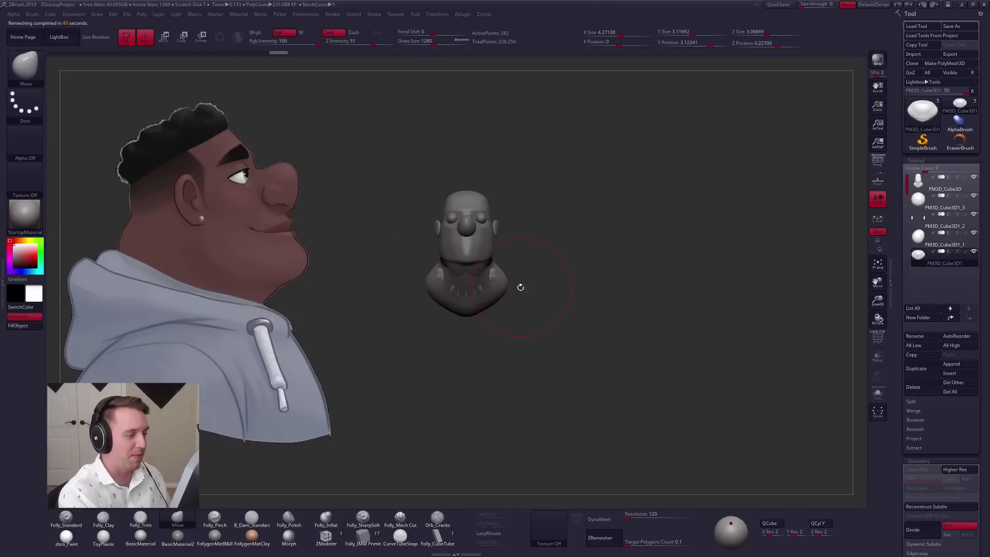
Step: Pull the man's separate low-poly torso piece larger and downward with the Move brush to form the upper body
left_click_drag(524, 285, 541, 297)
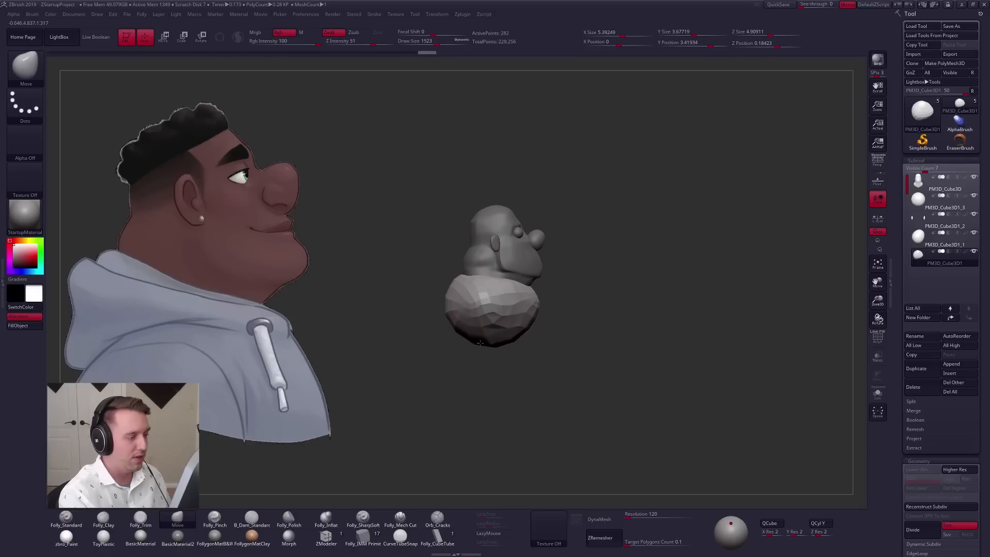
left_click_drag(572, 356, 532, 356, "shift")
mouse_move(573, 312)
left_mouse_down()
mouse_move(588, 306)
mouse_move(546, 358)
mouse_move(612, 350)
mouse_move(578, 329)
left_mouse_up()
key("space")
left_click_drag(593, 309, 541, 323, "alt")
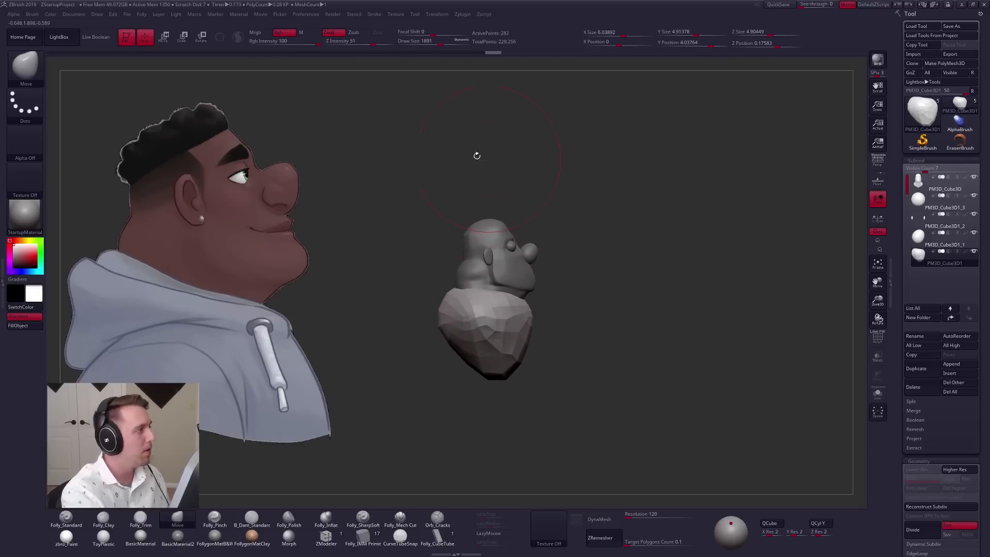
Step: Move the man's reference image over the sculpted bust with Spotlight for comparison
key("z")
left_click_drag(281, 215, 572, 330)
key("z")
mouse_move(583, 278)
left_mouse_down("alt")
mouse_move(585, 312)
mouse_move(572, 327)
mouse_move(588, 277)
left_mouse_up("alt")
key("space")
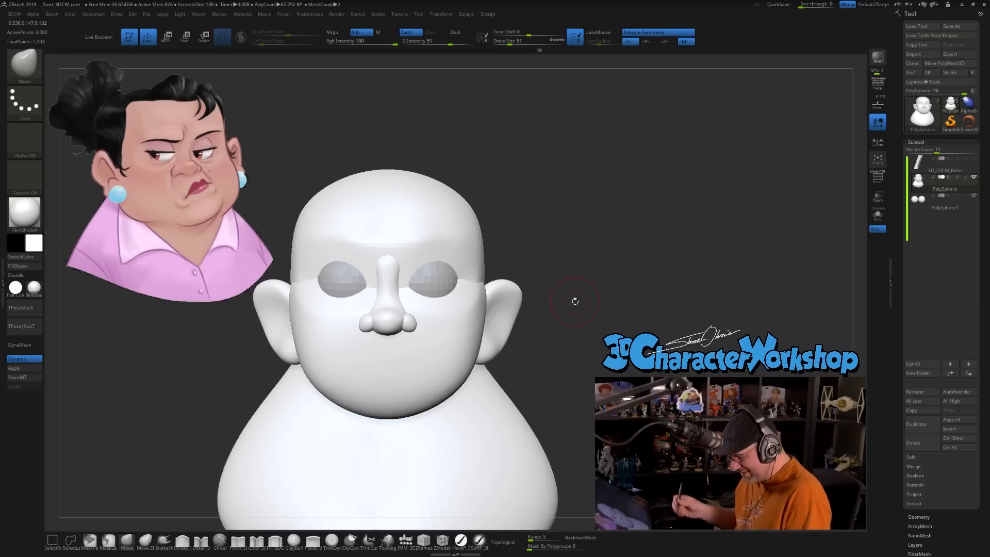
Step: Lower the woman's reference illustration opacity in Spotlight and align her bust behind the image
key("space")
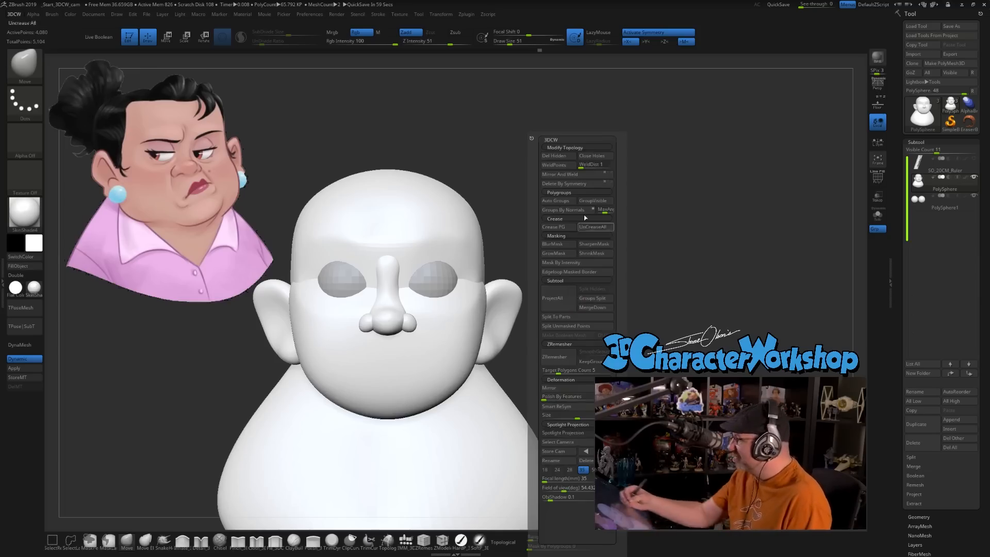
key("z")
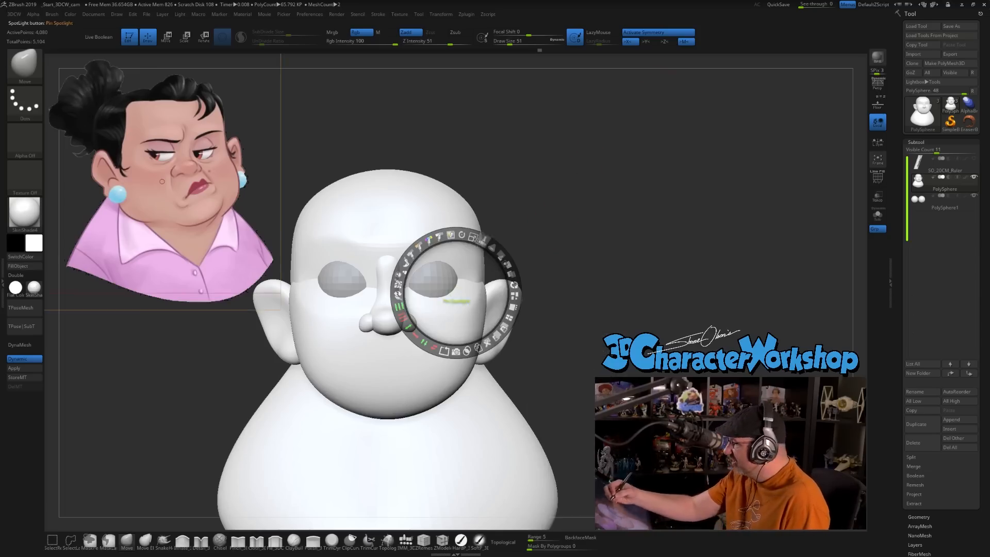
left_click_drag(502, 255, 470, 242)
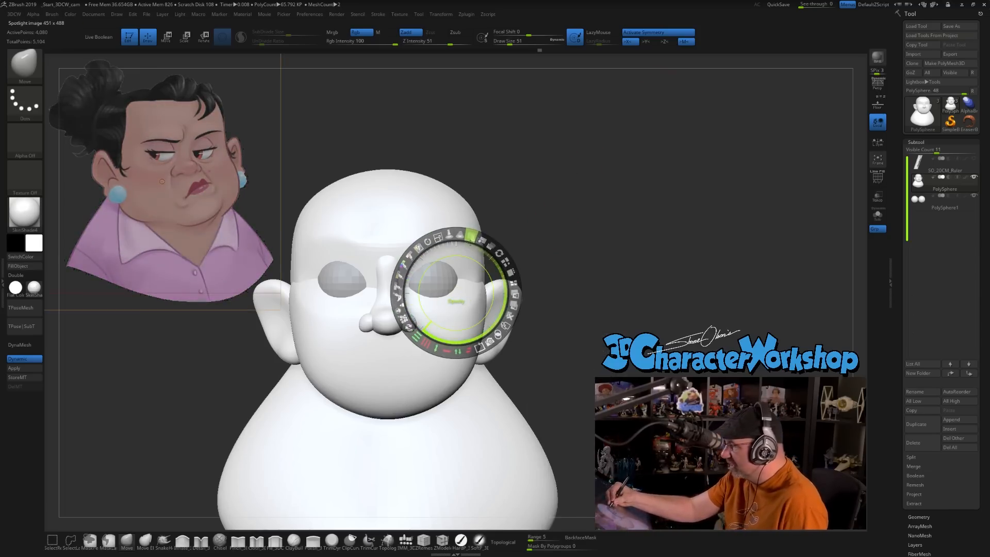
key("z")
mouse_move(564, 287)
left_mouse_down("alt")
mouse_move(537, 412)
mouse_move(504, 384)
left_mouse_up("alt")
left_click_drag(556, 302, 480, 225, "alt")
mouse_move(575, 271)
left_mouse_down("alt")
mouse_move(571, 260)
mouse_move(588, 261)
mouse_move(537, 259)
mouse_move(559, 261)
left_mouse_up("alt")
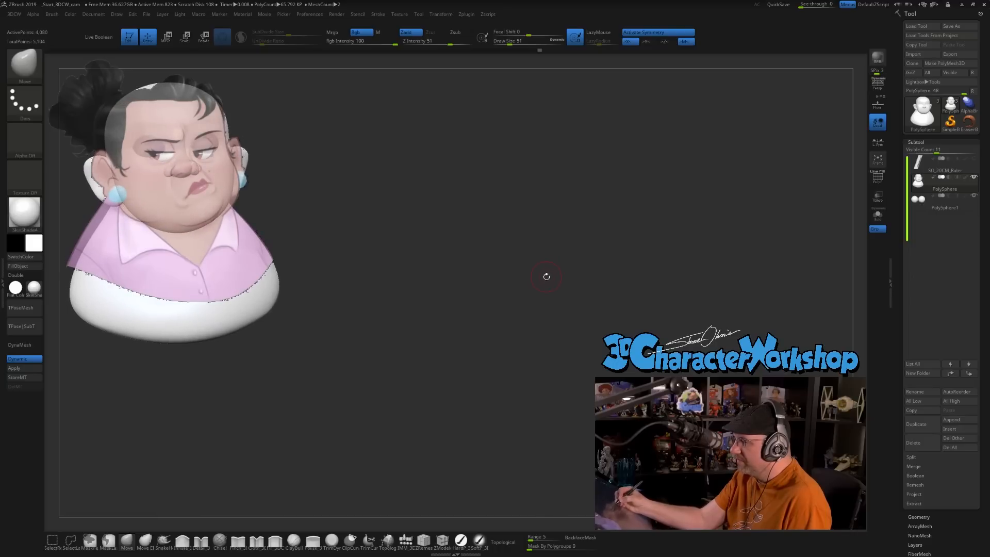
left_click_drag(546, 276, 550, 285)
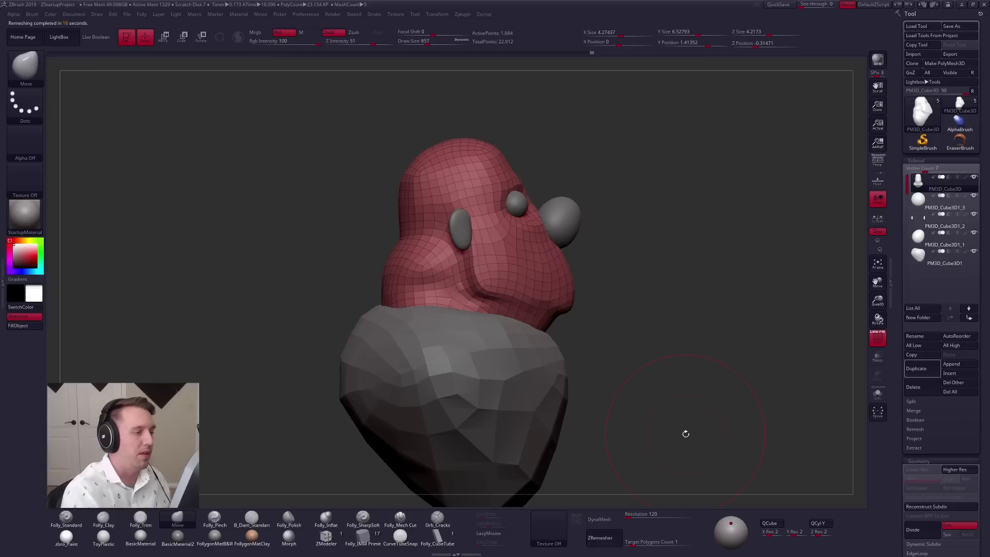
Step: Reshape the man's head profile with the Move brush, matching the chin, mouth, nose bridge, forehead and crown to the side reference
key("shift+f")
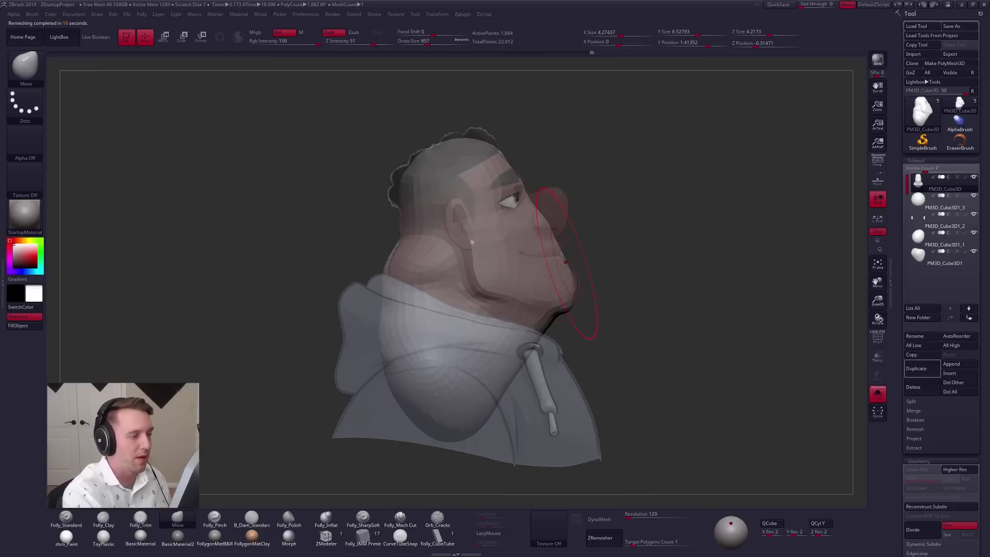
key("space")
left_click(570, 281)
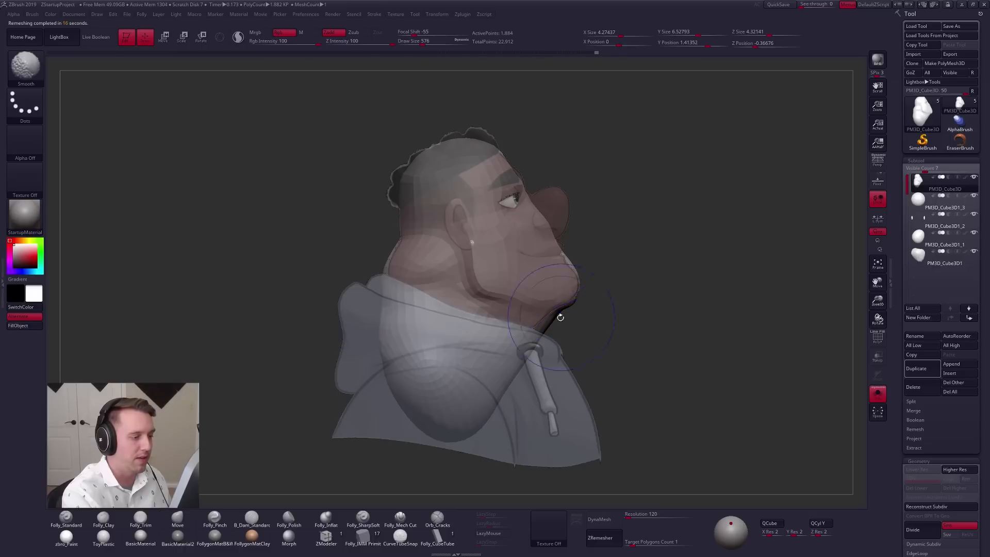
key("space")
left_click(568, 261)
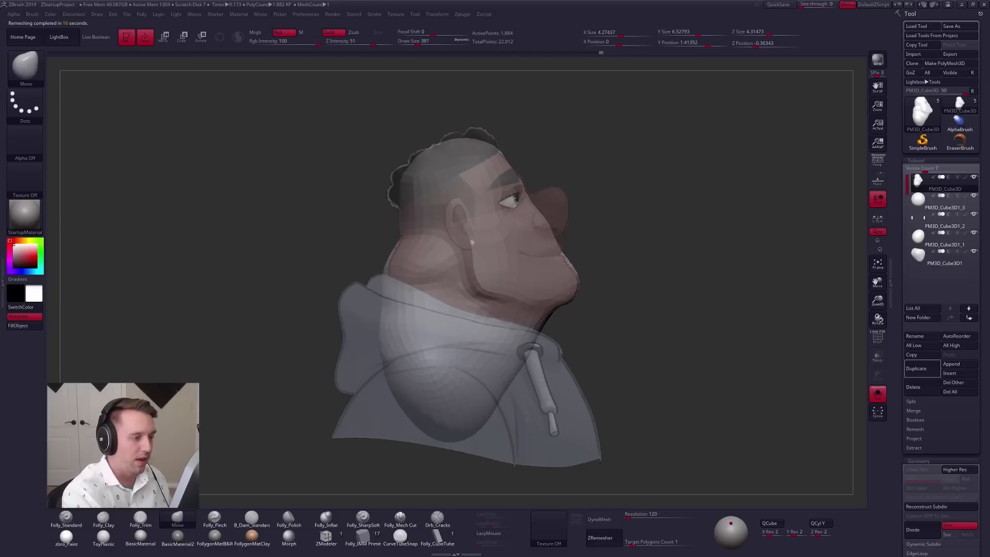
key("space")
left_click(550, 233)
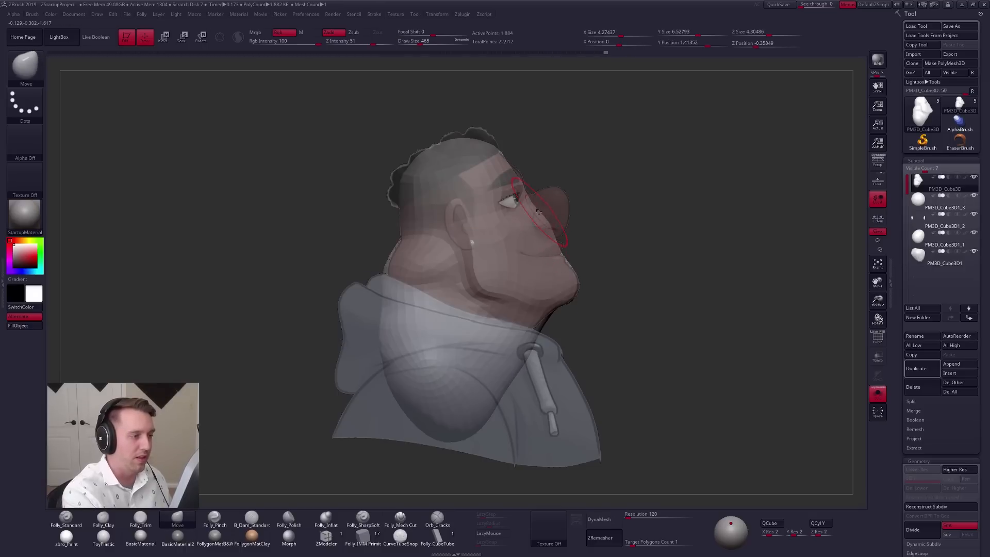
key("space")
left_click(499, 153)
key("space")
left_click(458, 163)
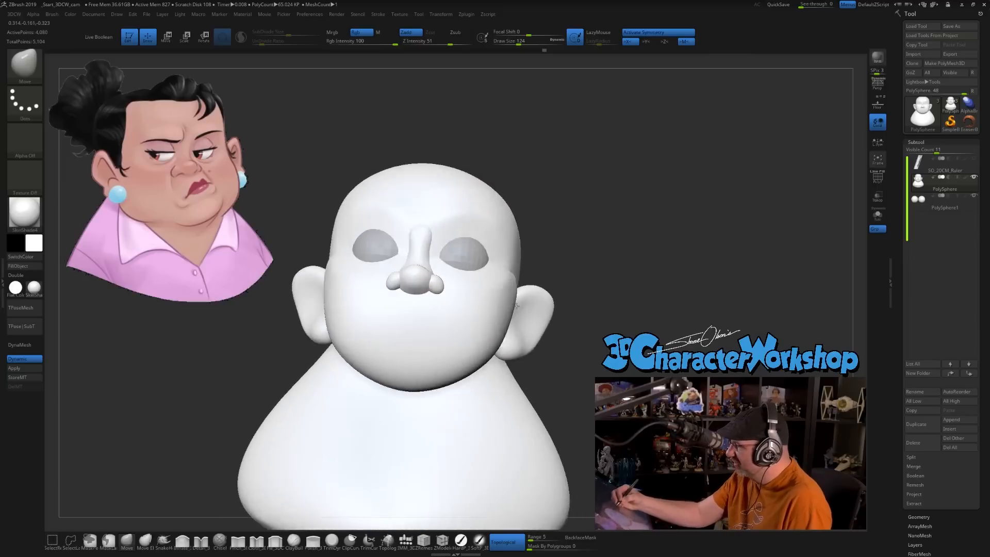
left_click_drag(517, 306, 513, 329, "shift")
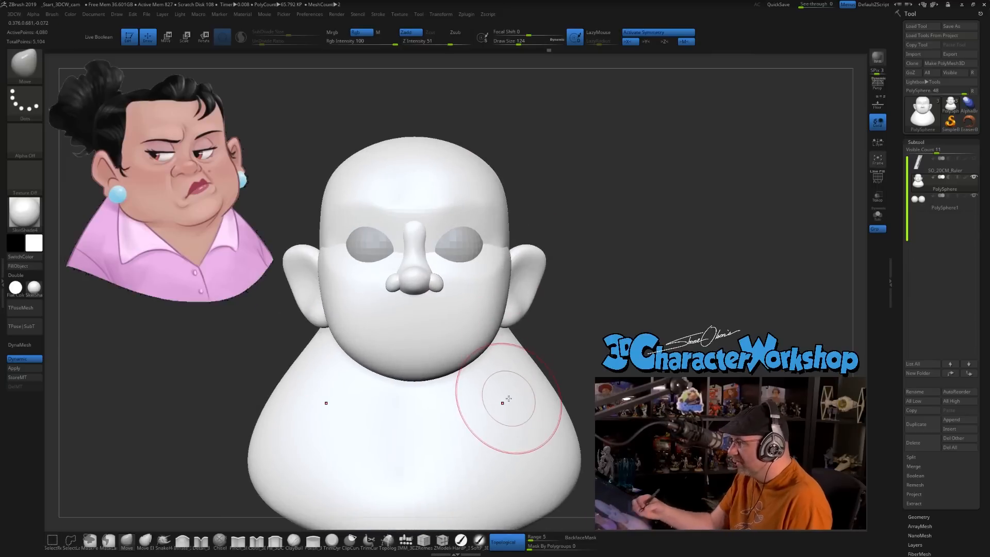
left_click_drag(588, 292, 573, 338, "alt")
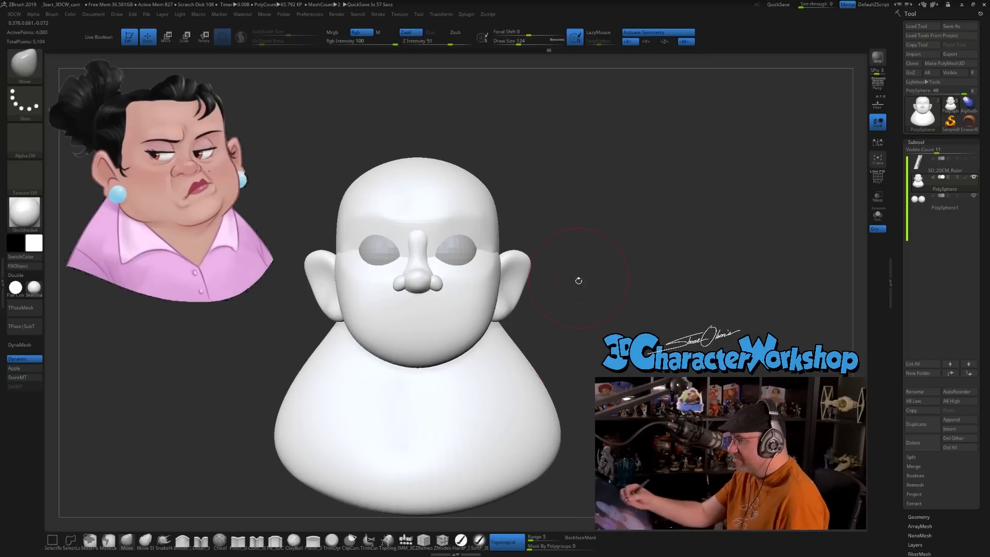
left_click_drag(579, 279, 508, 284)
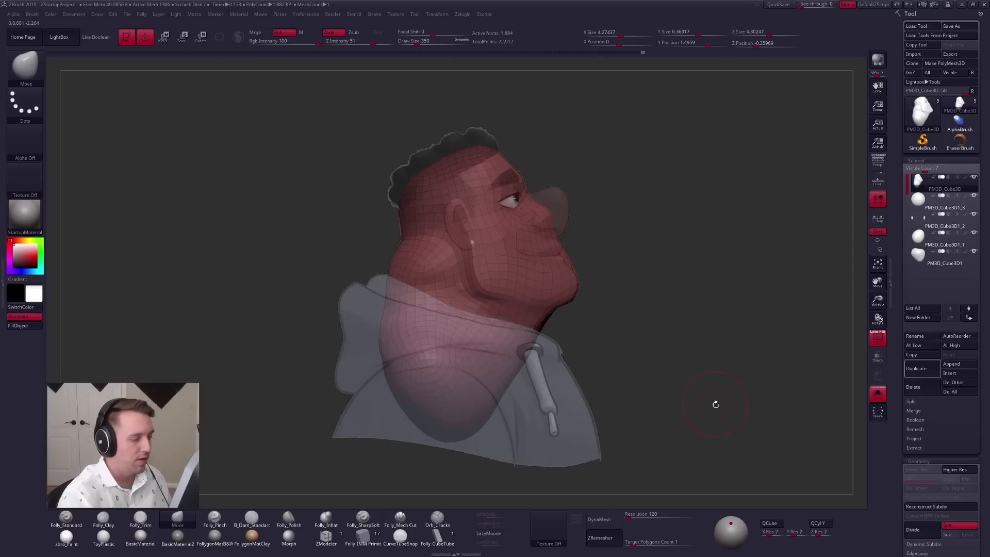
Step: Pull the front of the man's neck forward with a larger Move brush and turn off the polygon wireframe
key("space")
left_click_drag(532, 339, 539, 339)
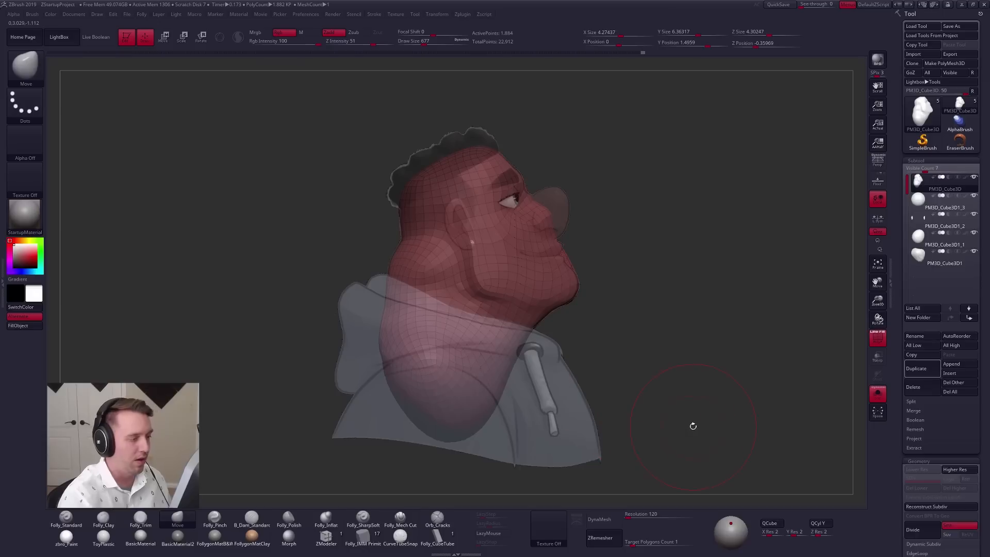
key("shift+f")
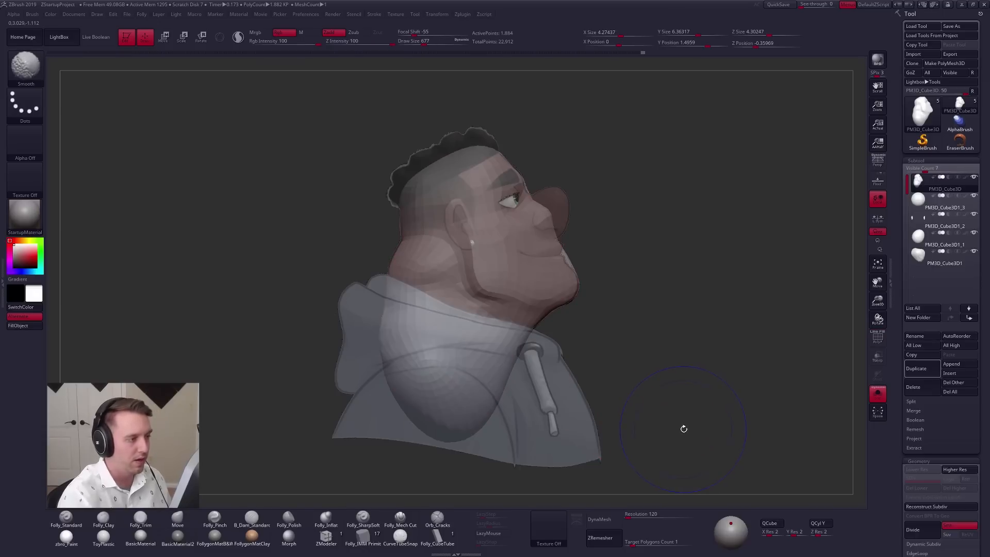
Step: Show all the man's subtools again and move his nose piece onto the nose in the reference image
key("alt+s")
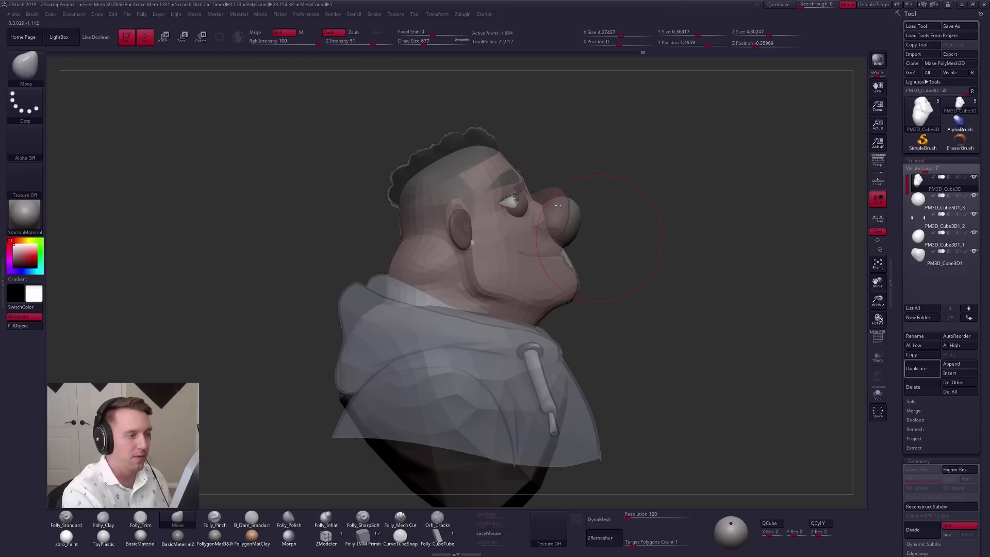
left_click(561, 210, "alt")
key("w")
left_click_drag(579, 252, 592, 285)
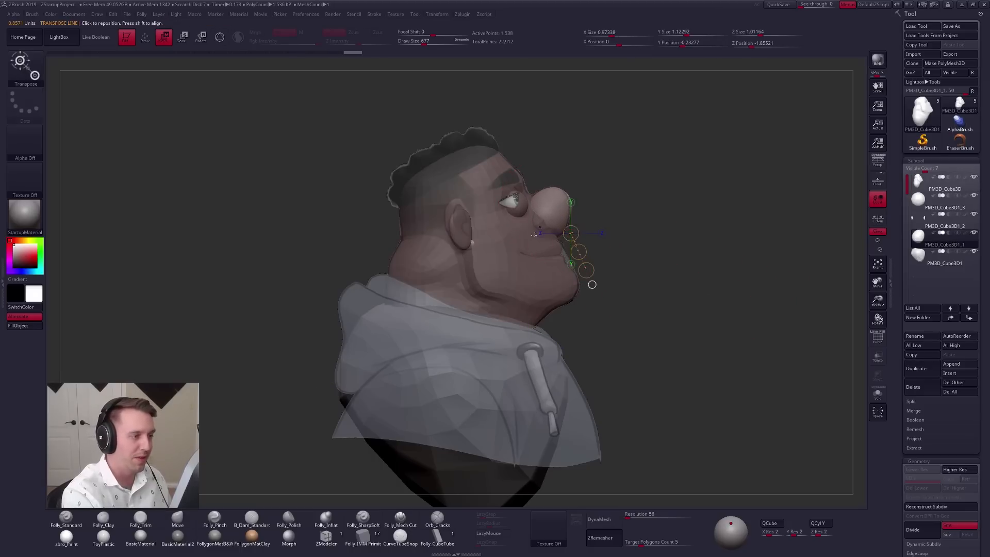
Step: Reshape the man's nose outline with the Move brush to match the side reference
key("q")
key("space")
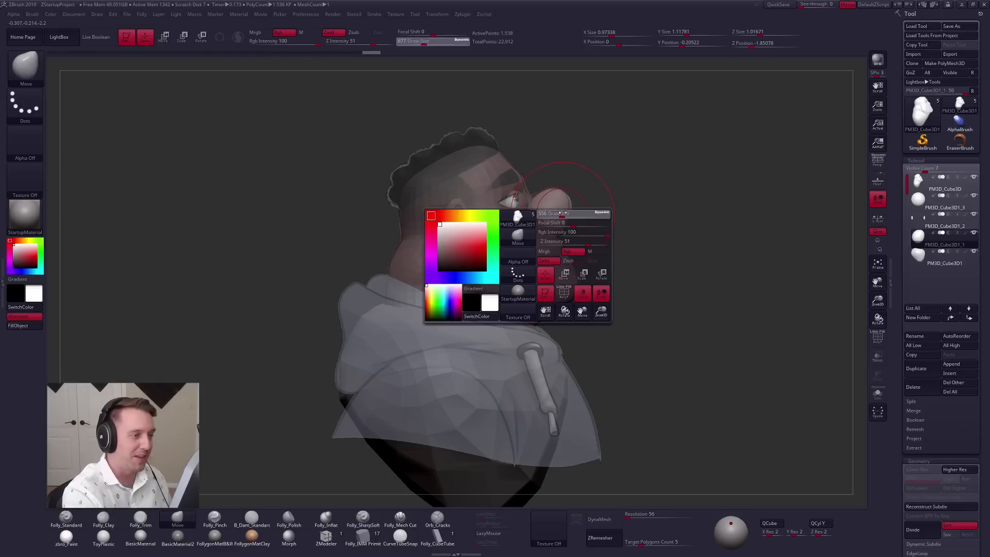
left_click_drag(565, 215, 562, 215)
left_click_drag(570, 206, 567, 206)
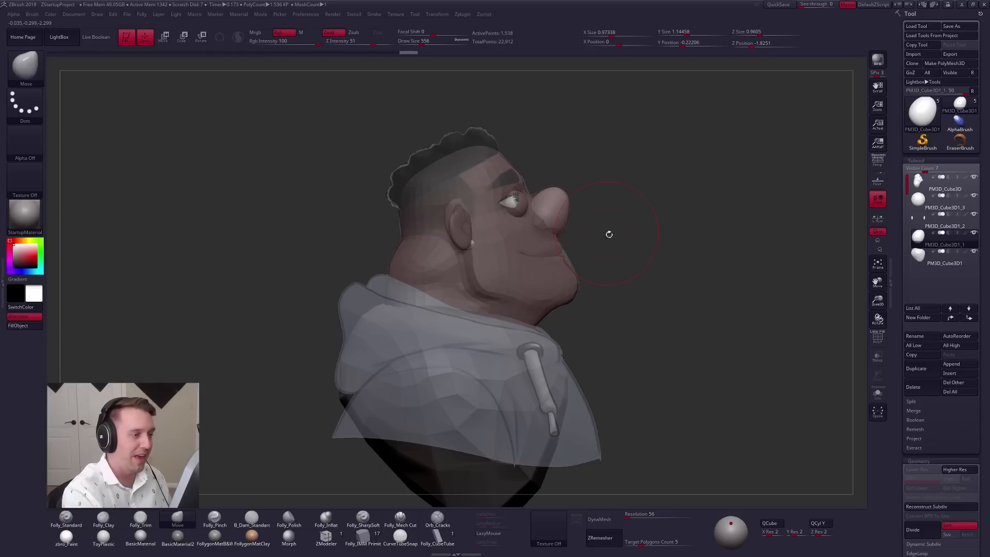
key("space")
left_click_drag(568, 225, 563, 224)
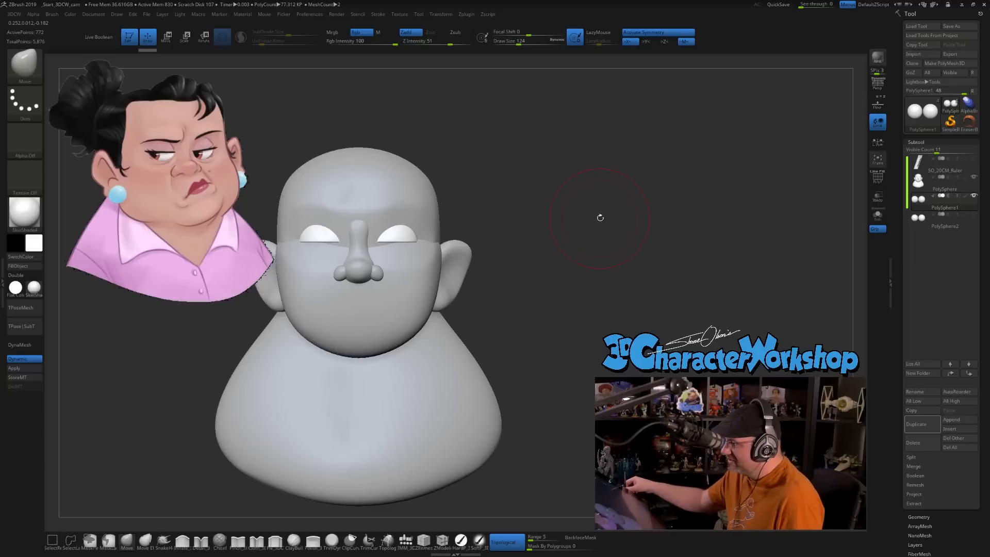
Step: Shape the woman's duplicated eye spheres into upper eyelid halves and unhide the eyeballs beneath them
left_click_drag(599, 217, 550, 286)
left_click_drag(228, 447, 220, 523, "alt")
left_click_drag(539, 253, 546, 271)
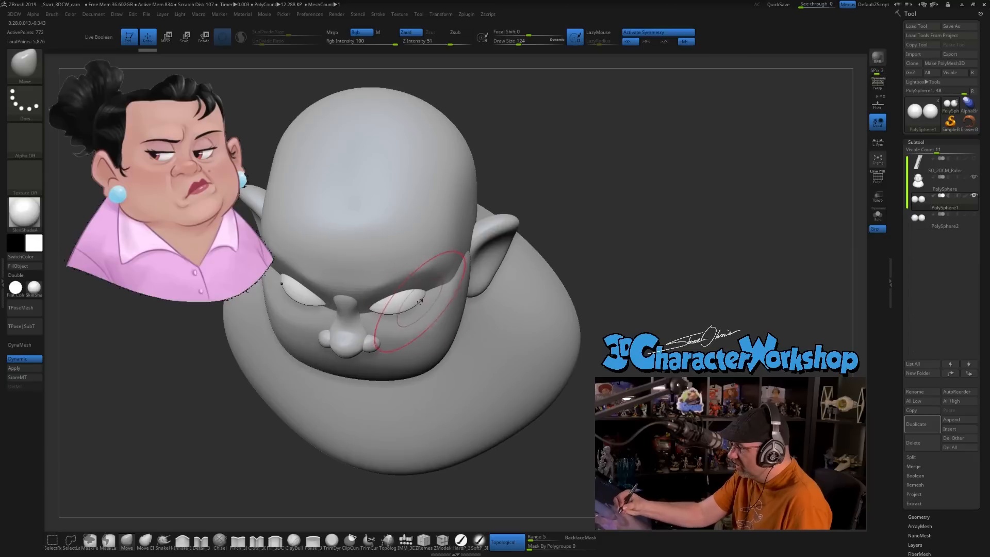
left_click_drag(604, 373, 675, 281)
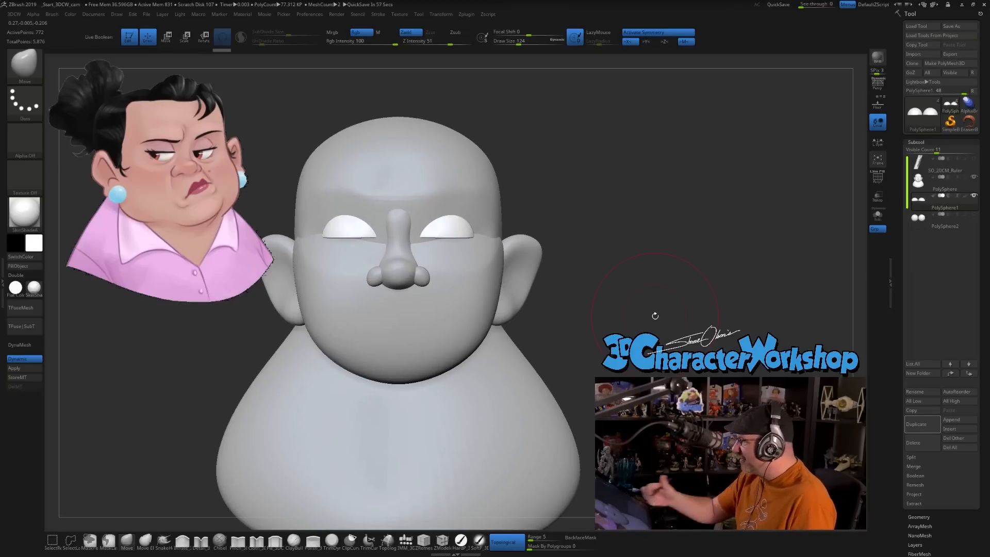
left_click(973, 214)
left_click_drag(586, 261, 596, 308)
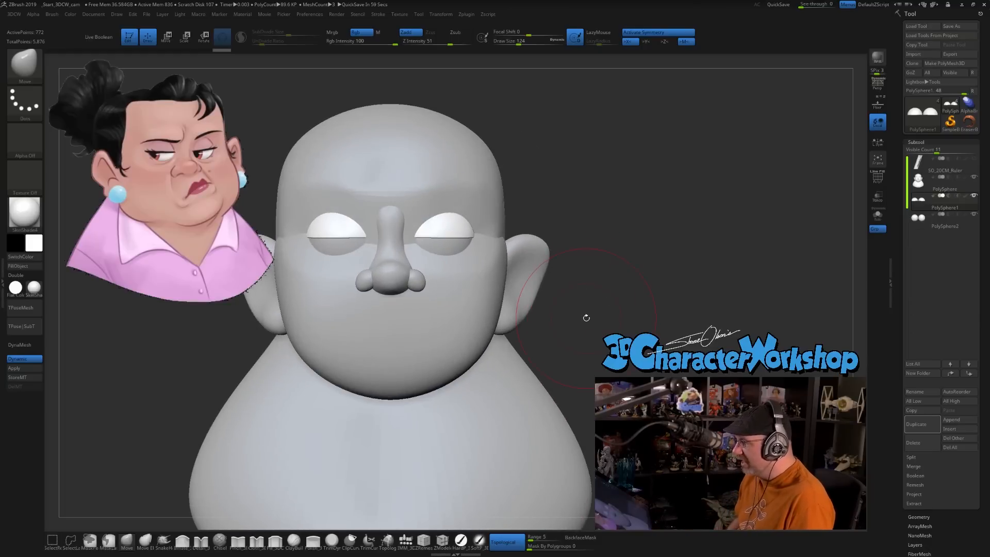
left_click_drag(610, 328, 598, 328, "alt")
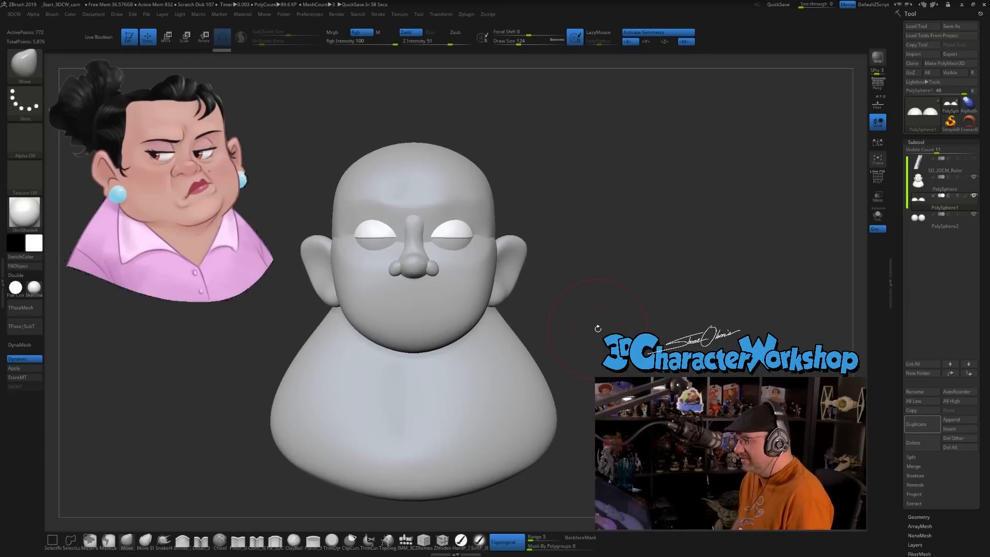
left_click_drag(597, 328, 615, 289)
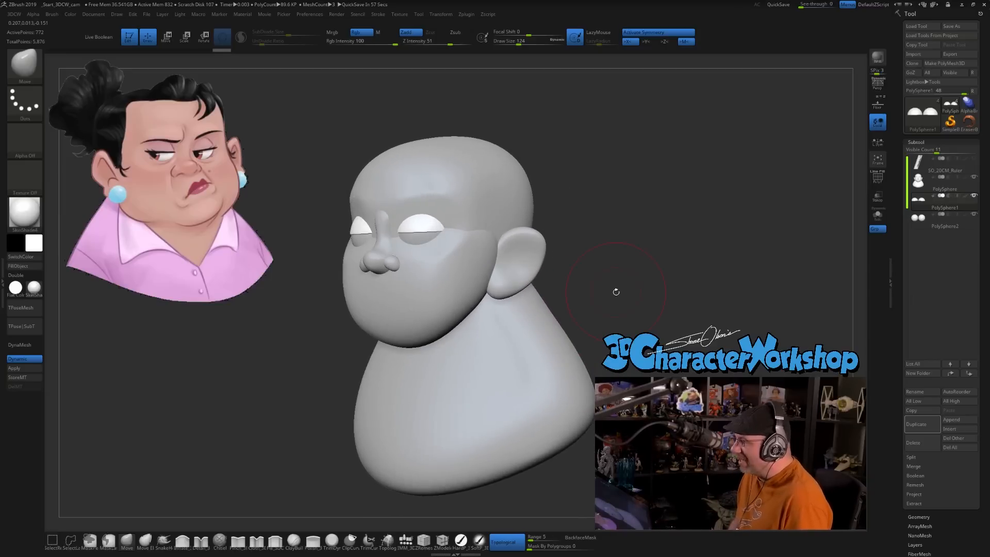
left_click_drag(611, 304, 637, 295)
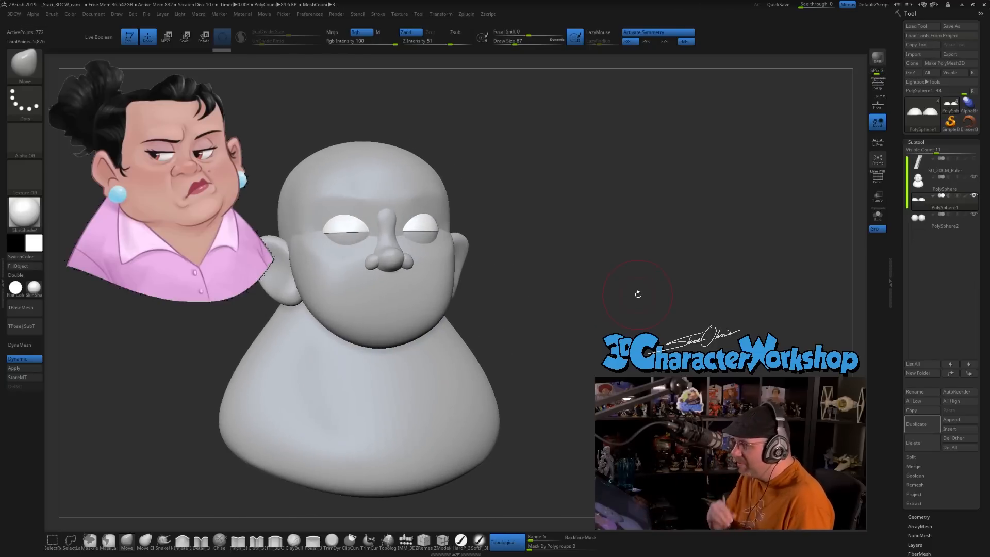
left_click_drag(638, 293, 552, 292)
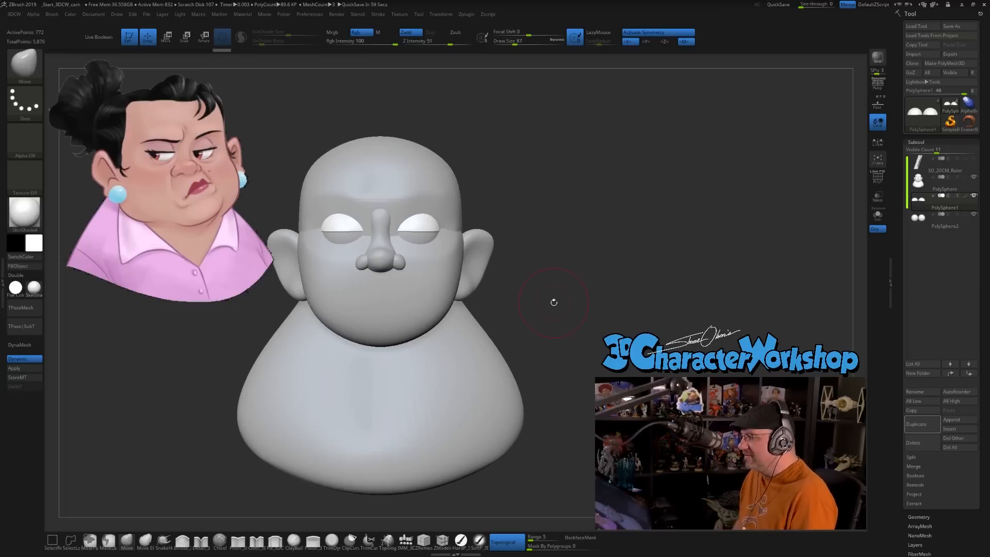
mouse_move(530, 263)
left_mouse_down()
mouse_move(586, 259)
mouse_move(587, 308)
left_mouse_up()
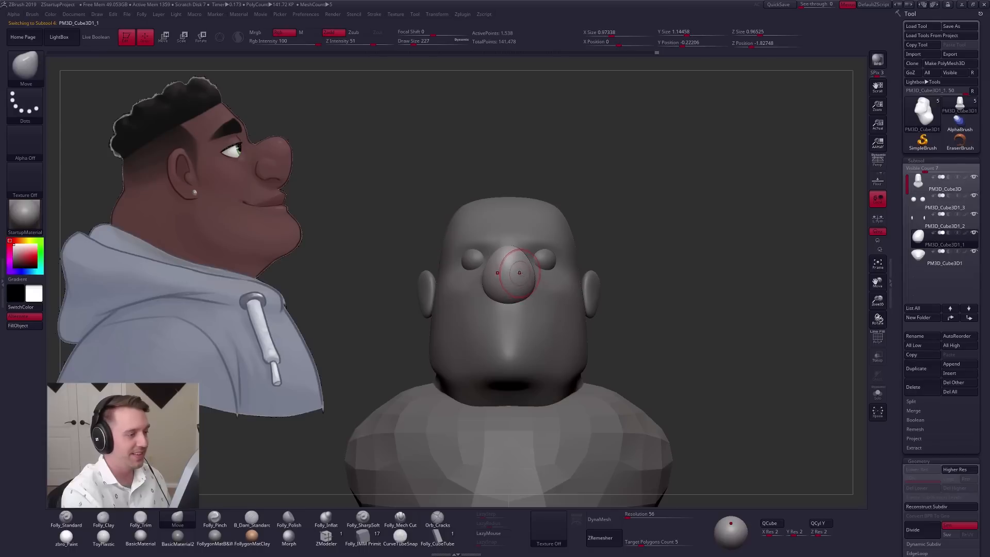
Step: Subdivide the man's nose mesh for smoother sculpting and adjust the brush size
key("space")
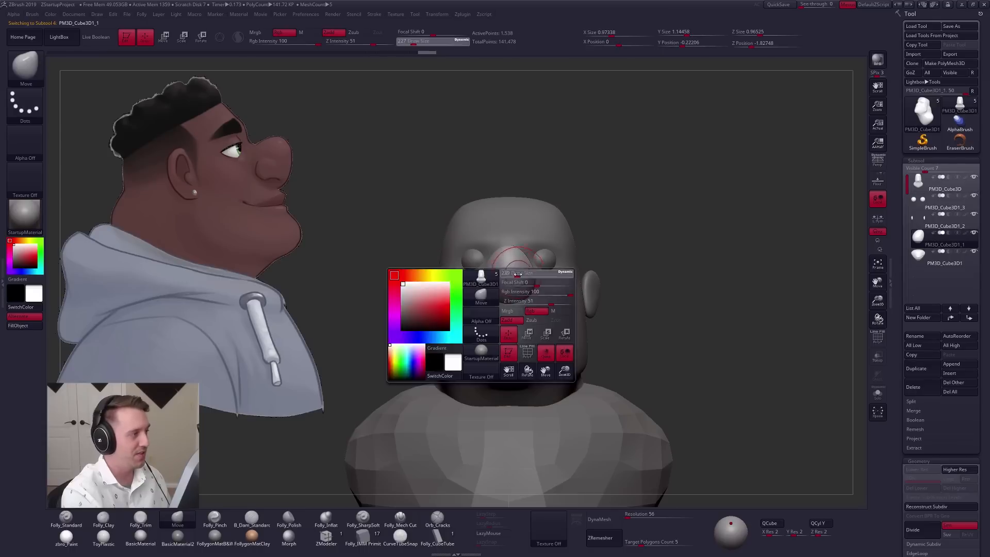
key("ctrl+d")
scroll(512, 275, "up", 2)
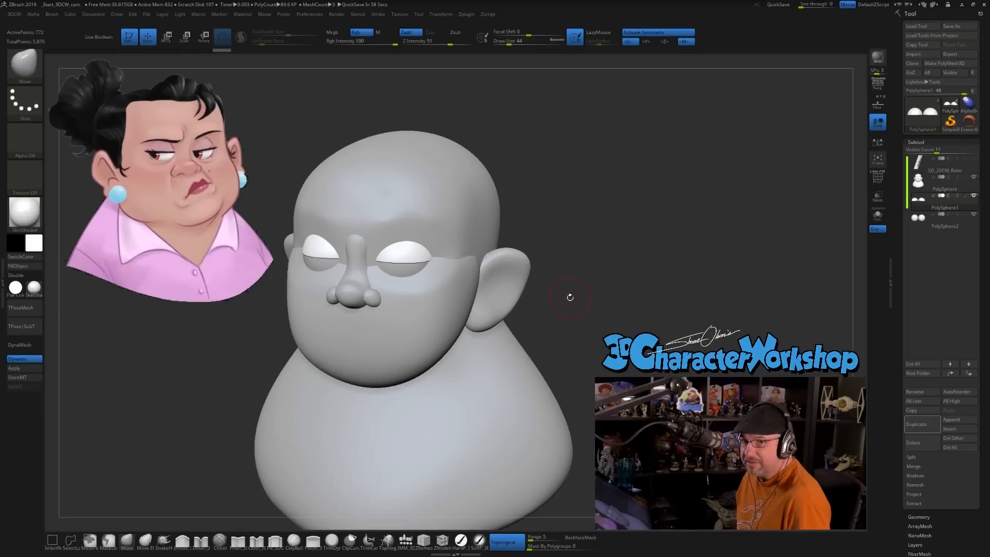
left_click_drag(564, 295, 575, 292, "alt")
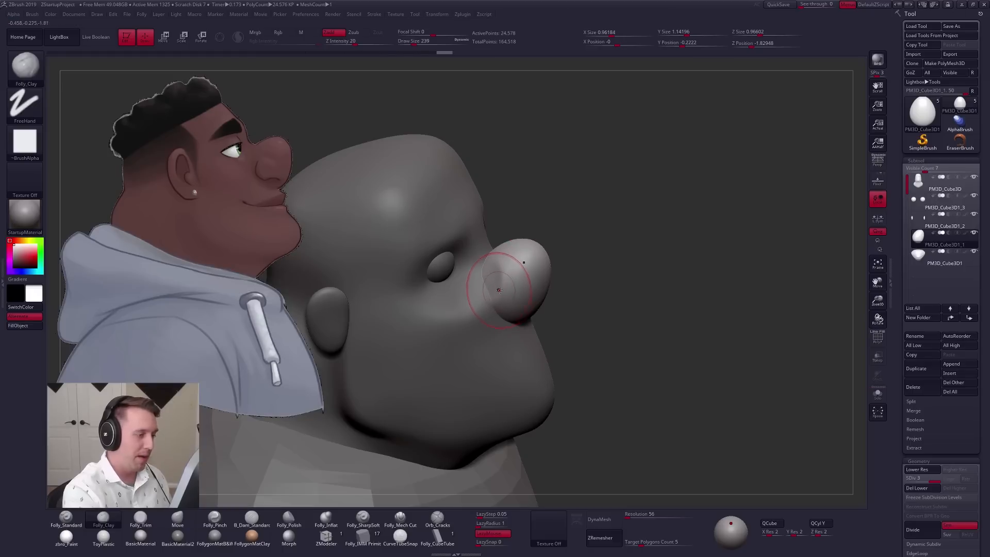
Step: Isolate the man's nose and flatten its rear sides with the Folly_Trim brush
right_click_drag(519, 277, 465, 283)
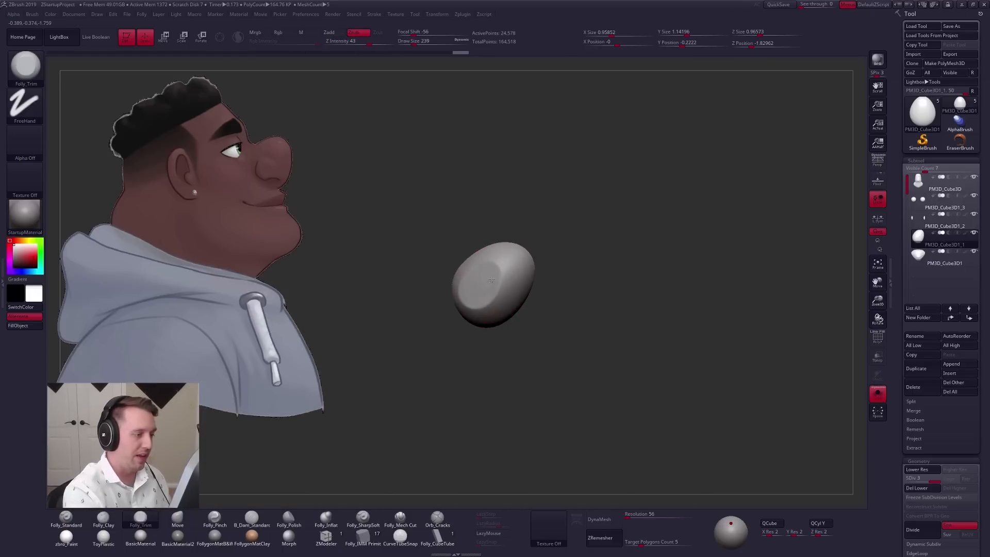
left_click_drag(465, 287, 479, 285)
right_click_drag(477, 284, 487, 274)
Step: Drop the man's nose to its lowest subdivision level and narrow its rear sides with the Move brush
key("shift+d")
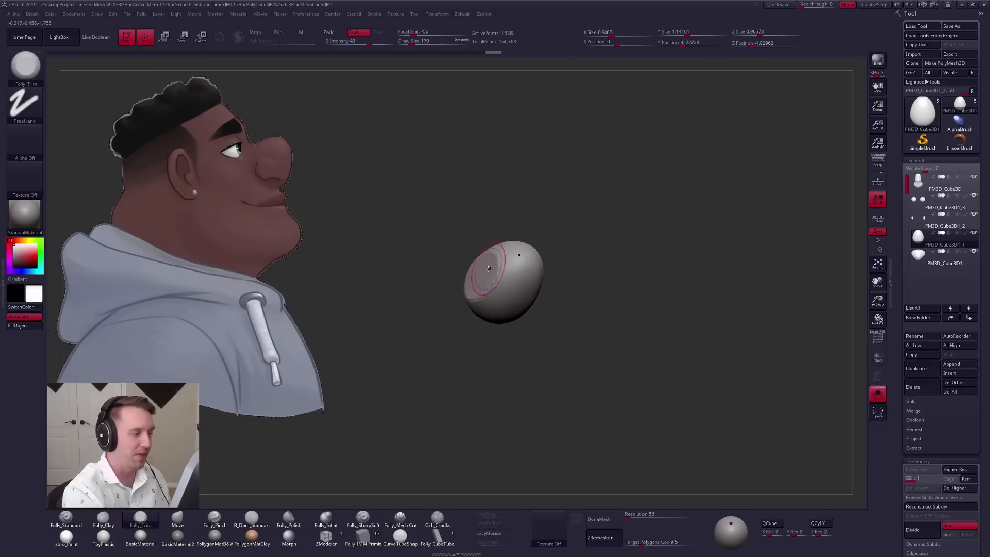
key("b")
key("m")
key("v")
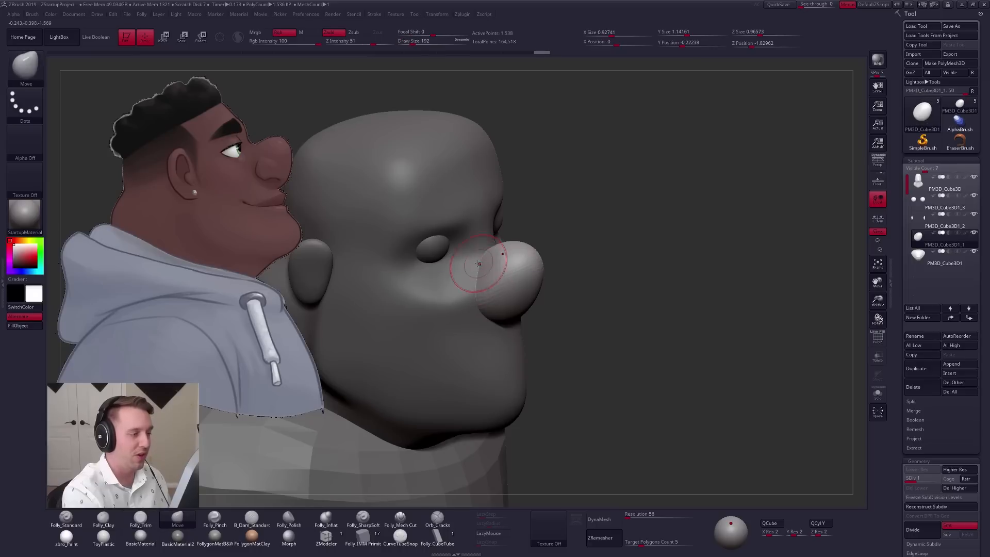
mouse_move(482, 277)
right_mouse_down()
mouse_move(565, 257)
mouse_move(577, 242)
mouse_move(557, 253)
right_mouse_up()
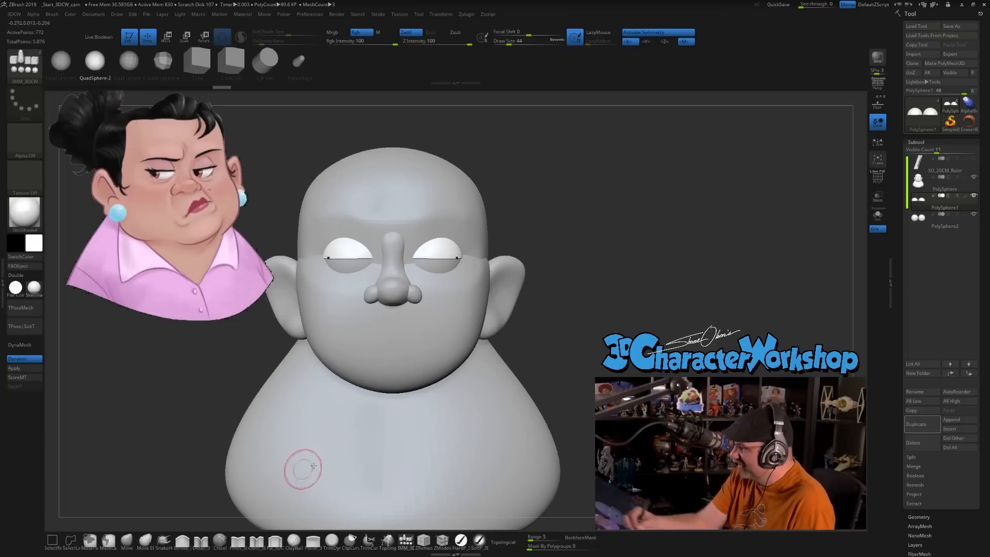
Step: Select the woman's head and body subtool and insert a QuadSphere-2 primitive at the chin with the insert-mesh brush
left_click(415, 365, "alt")
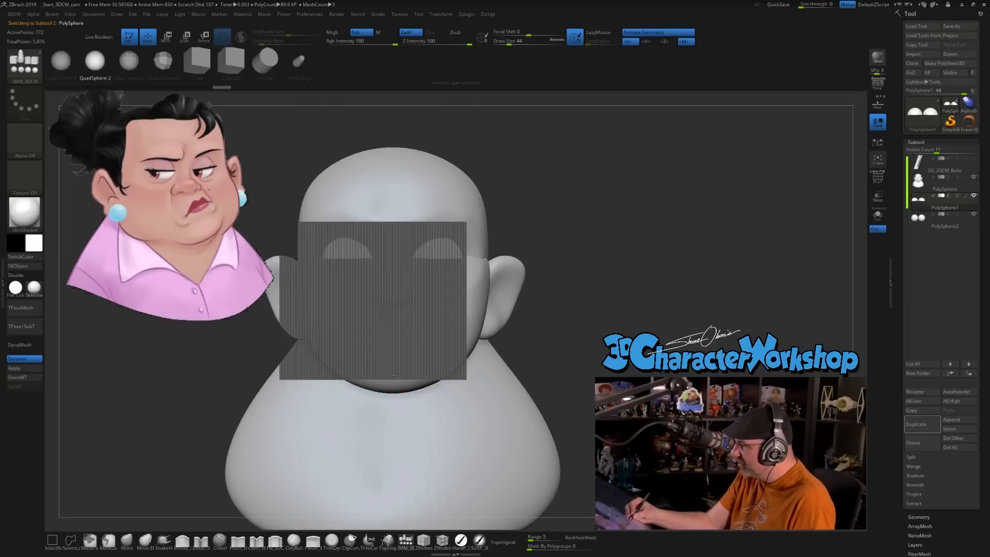
key("s")
left_click_drag(397, 373, 400, 374)
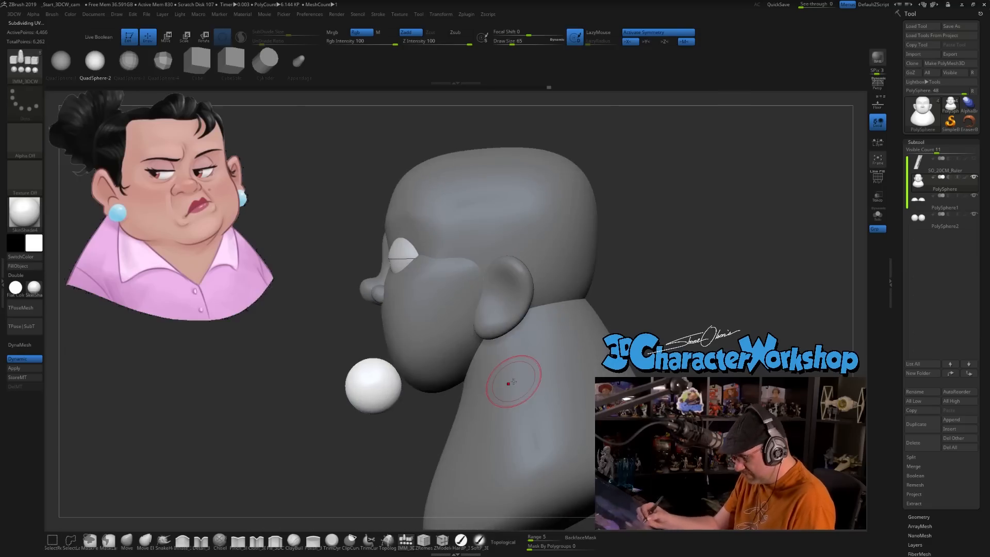
Step: Widen the woman's inserted chin sphere sideways with the gizmo and push it back into the lower face
key("w")
left_click_drag(312, 383, 348, 362)
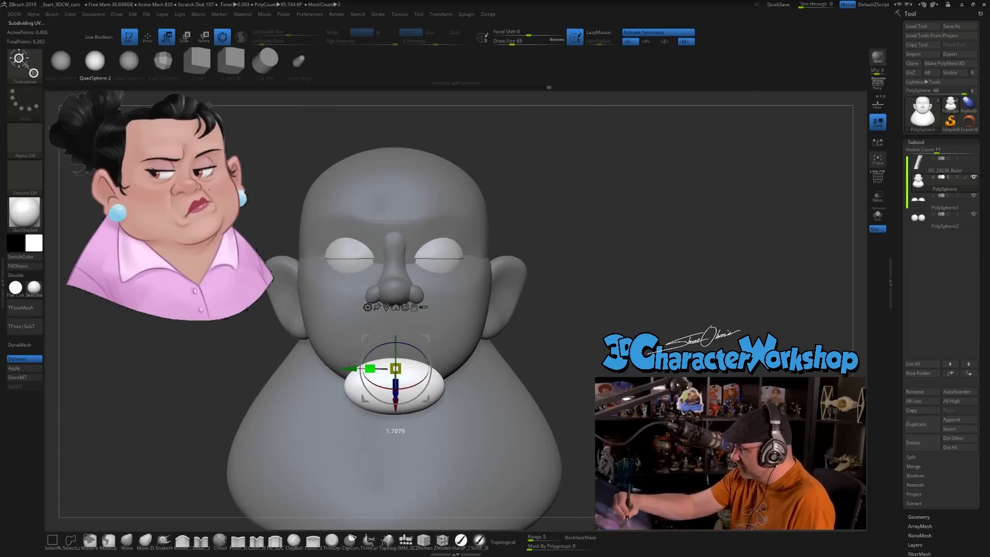
left_click_drag(492, 338, 462, 316)
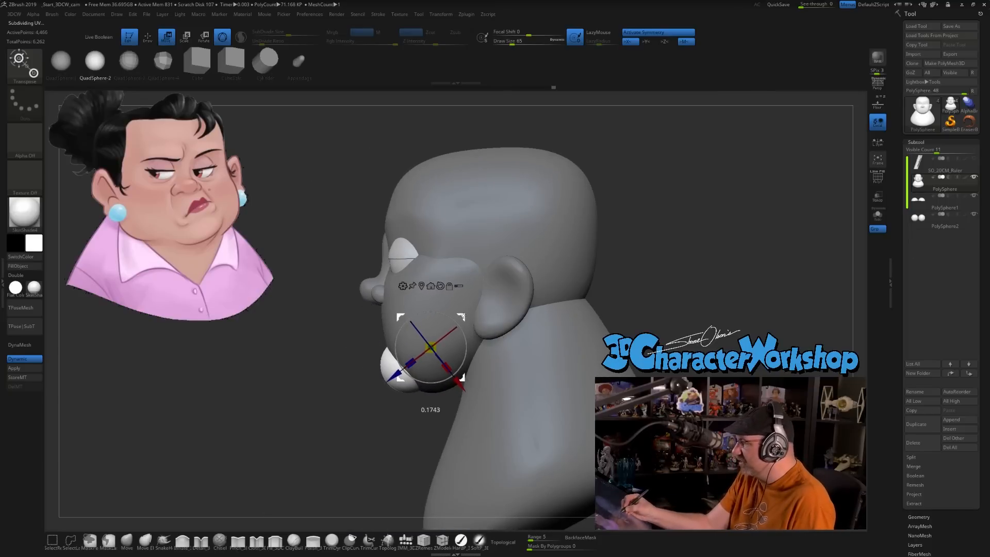
Step: Insert mirrored QuadSphere-2 primitives at the sides of the woman's jaw to form her cheeks
left_click_drag(435, 427, 473, 418)
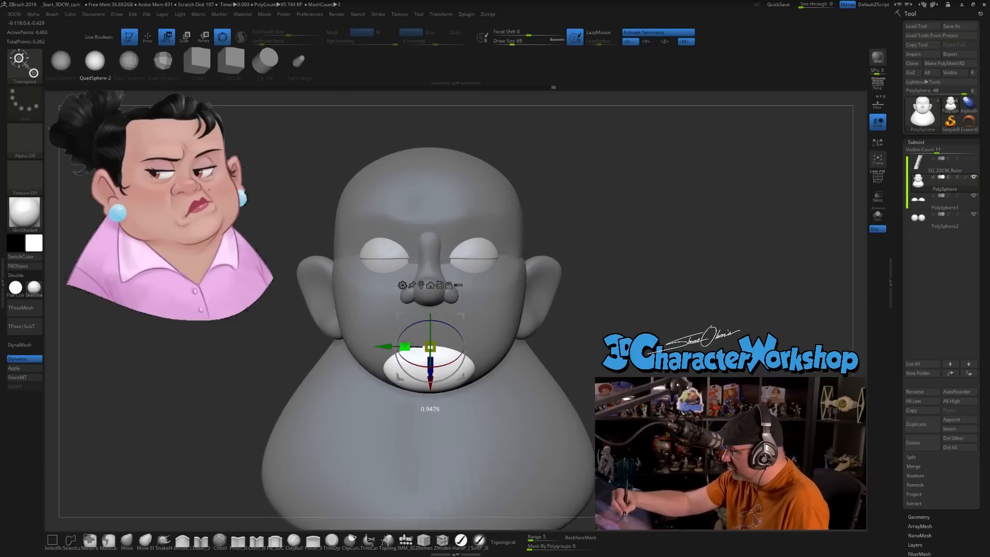
left_click_drag(581, 331, 585, 361, "alt")
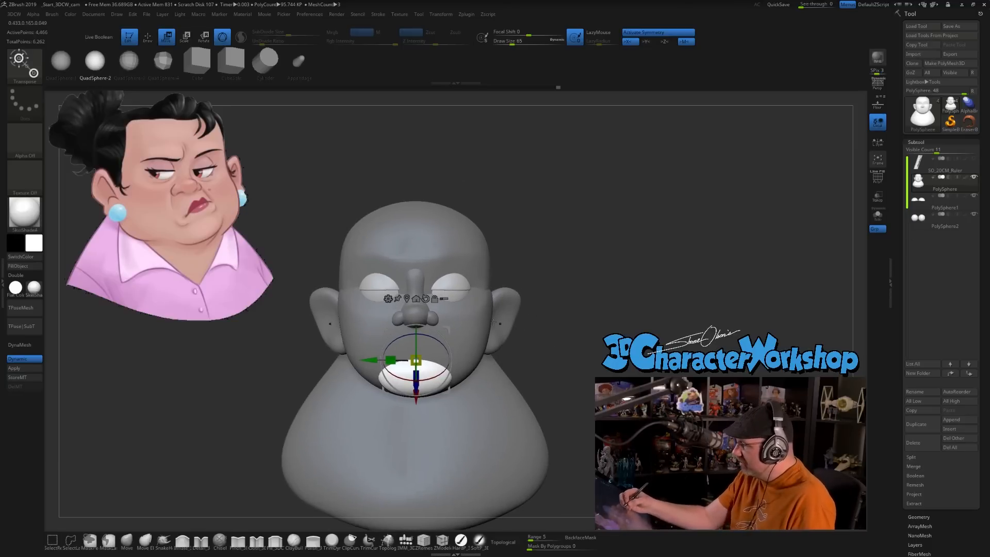
mouse_move(532, 336)
left_mouse_down()
mouse_move(591, 315)
mouse_move(610, 328)
left_mouse_up()
key("q")
mouse_move(429, 341)
right_mouse_down()
mouse_move(441, 340)
mouse_move(434, 357)
right_mouse_up()
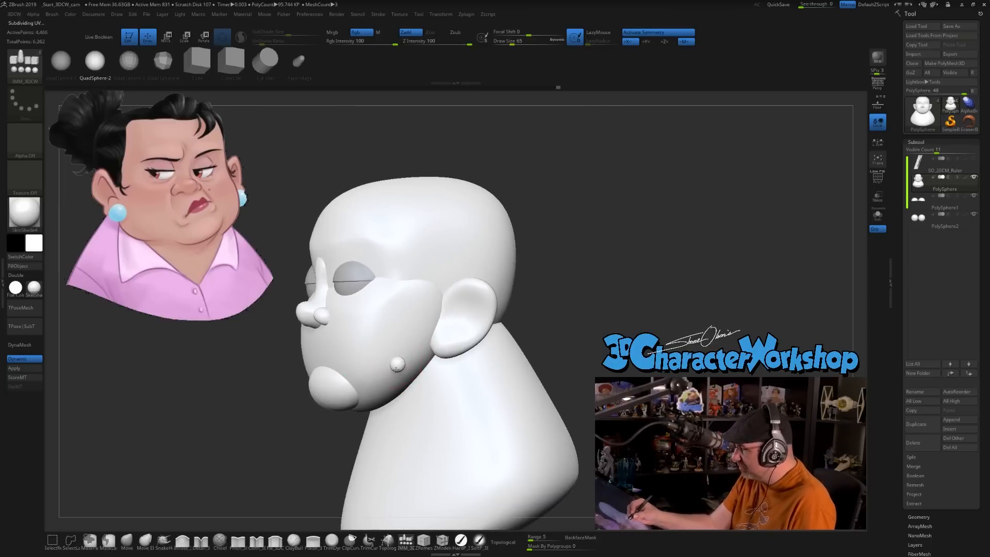
left_click_drag(399, 383, 397, 394)
mouse_move(605, 330)
left_mouse_down()
mouse_move(574, 334)
mouse_move(618, 324)
left_mouse_up()
left_click_drag(520, 339, 566, 351, "alt")
Step: Move the woman's inserted cheek spheres into place along the lower face with the gizmo
key("w")
left_click_drag(488, 366, 443, 367)
left_click_drag(523, 341, 348, 440)
left_click(127, 540)
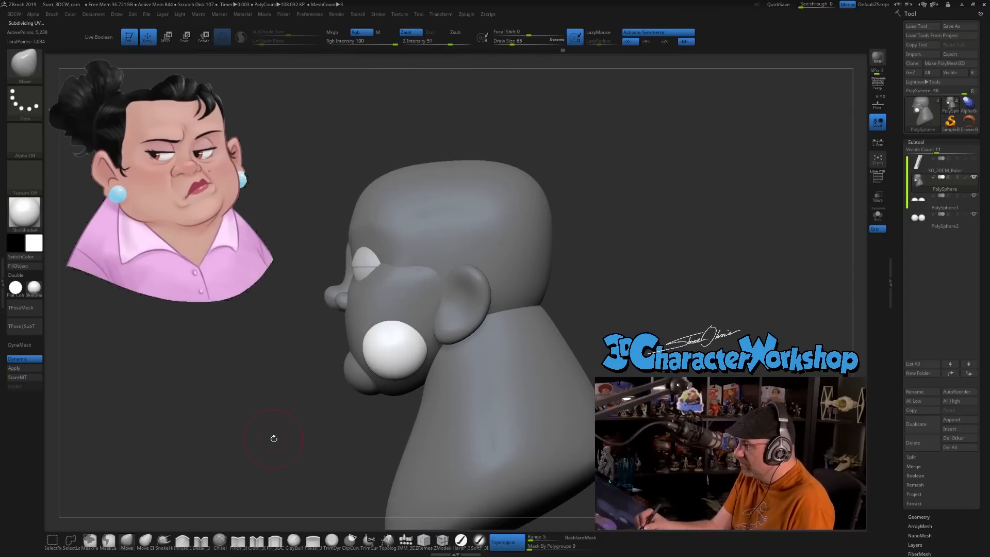
key("w")
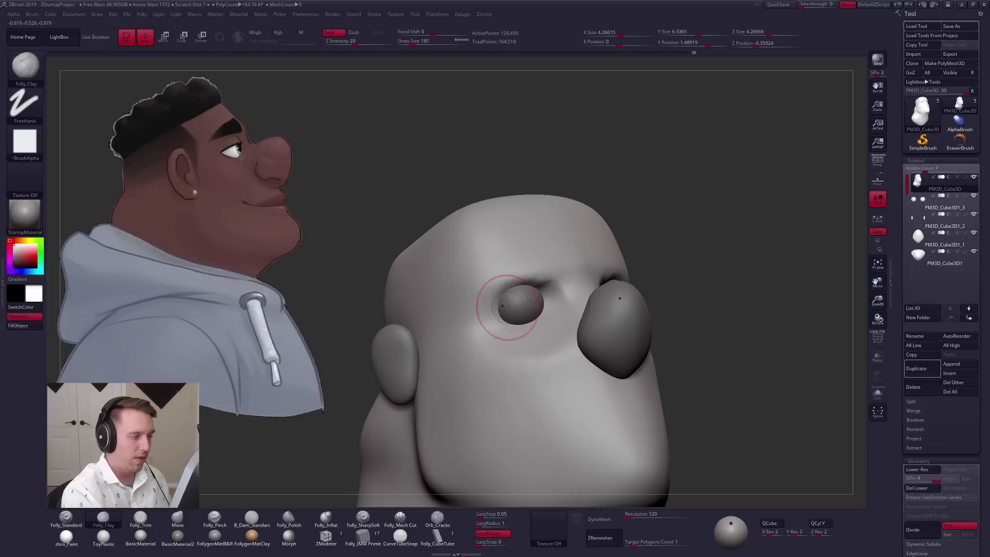
Step: Sharpen the crease above the man's eyes with Folly_Pinch and adjust the outer eye sockets with the Move brush
key("5")
key("alt+s")
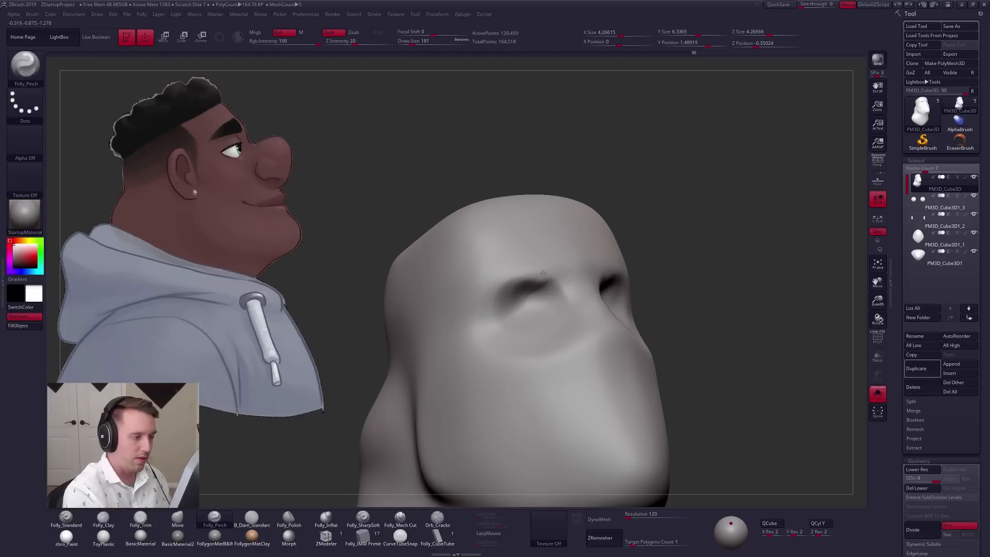
right_click_drag(534, 273, 517, 278)
key("alt+s")
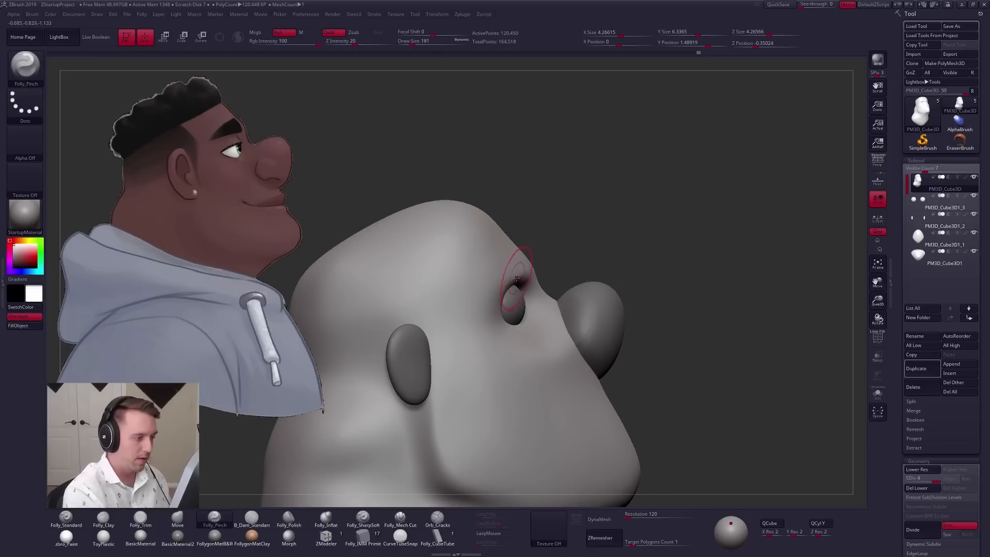
key("4")
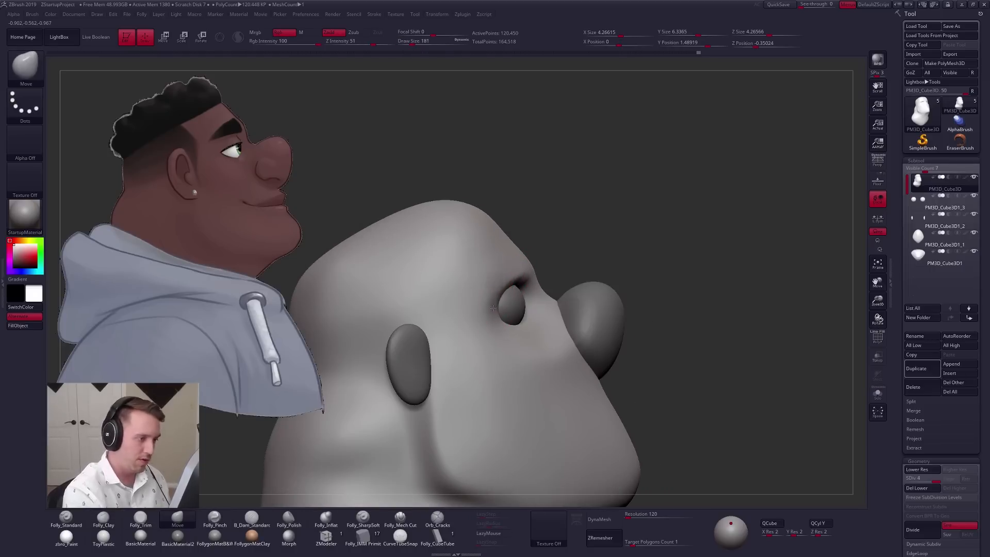
right_click_drag(497, 310, 492, 304)
right_click(493, 305)
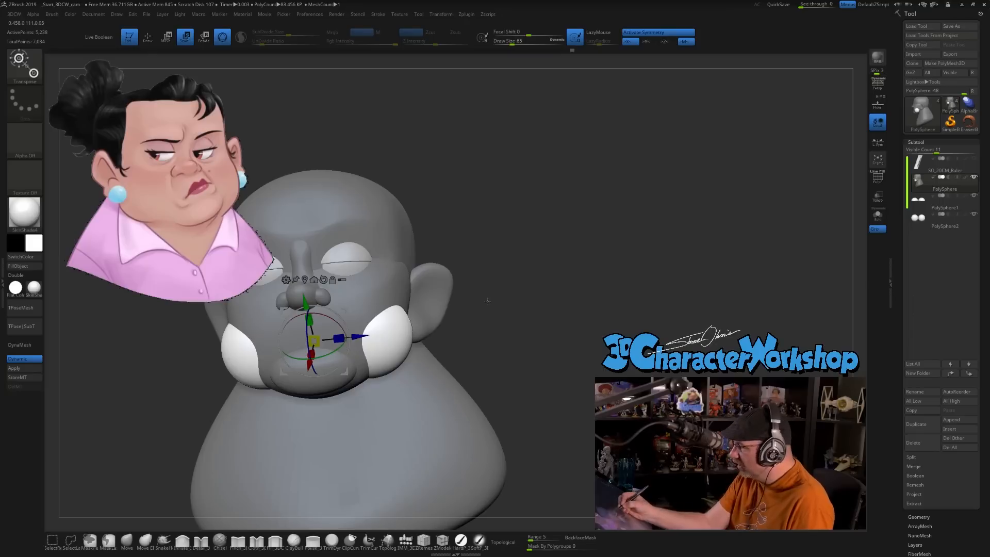
Step: Fit the enlarged cheek spheres against both sides of the woman's lower face with the gizmo
left_click_drag(487, 301, 508, 309)
left_click_drag(438, 321, 473, 335, "alt")
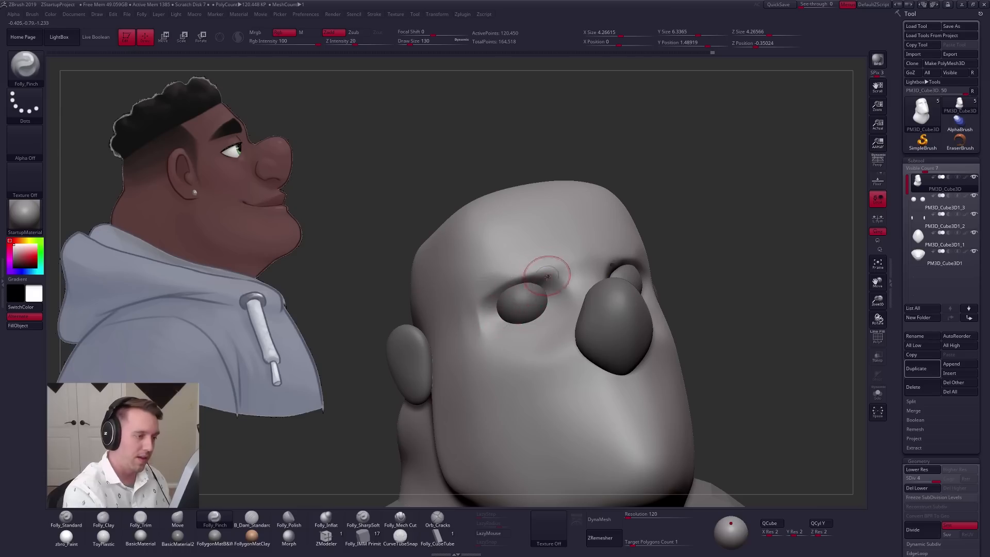
Step: Pinch the man's brow ridge from the inner to the outer corners of the eyes with Folly_Pinch
right_click_drag(548, 277, 549, 287)
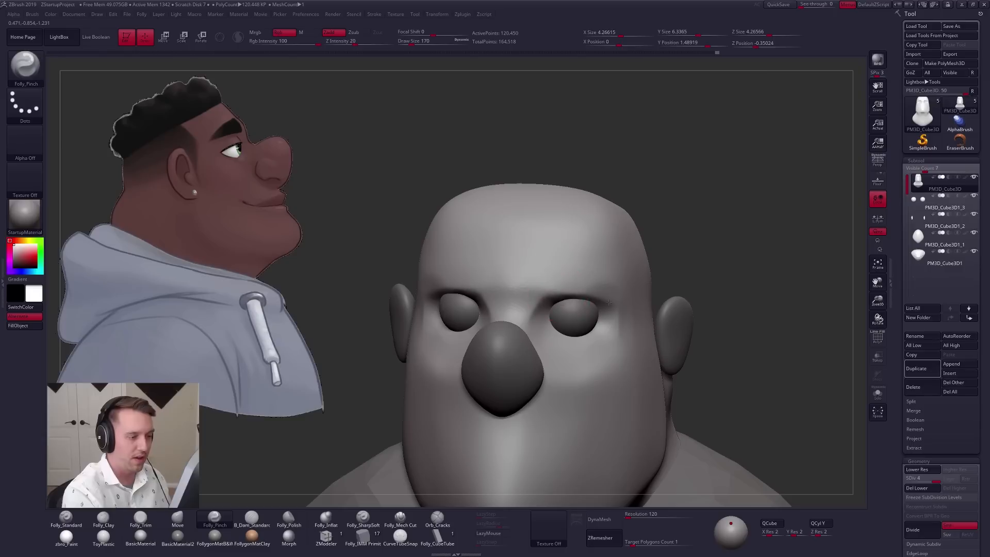
right_click_drag(607, 302, 590, 292)
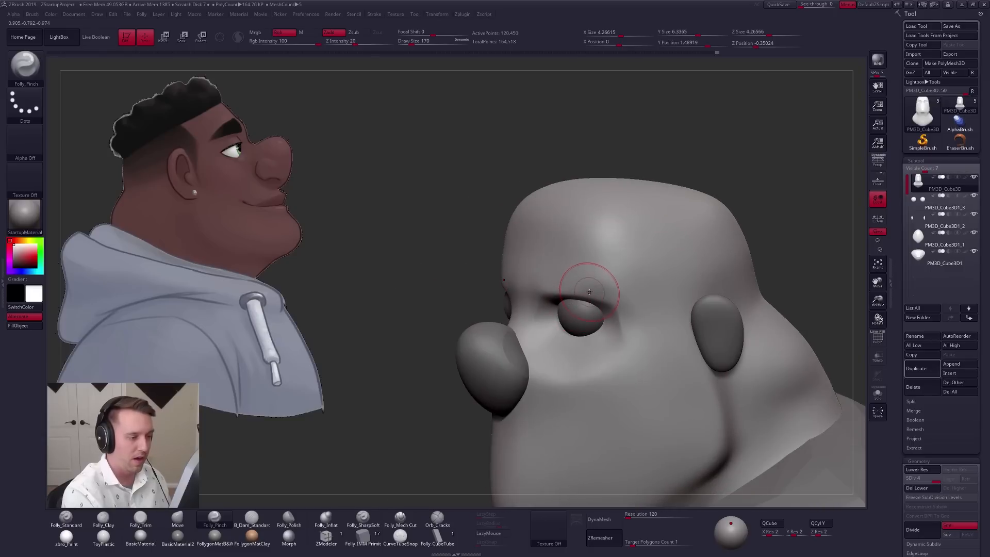
Step: Mask the temple and the area above the ear on the man's head with the MaskLasso brush
key("ctrl+f")
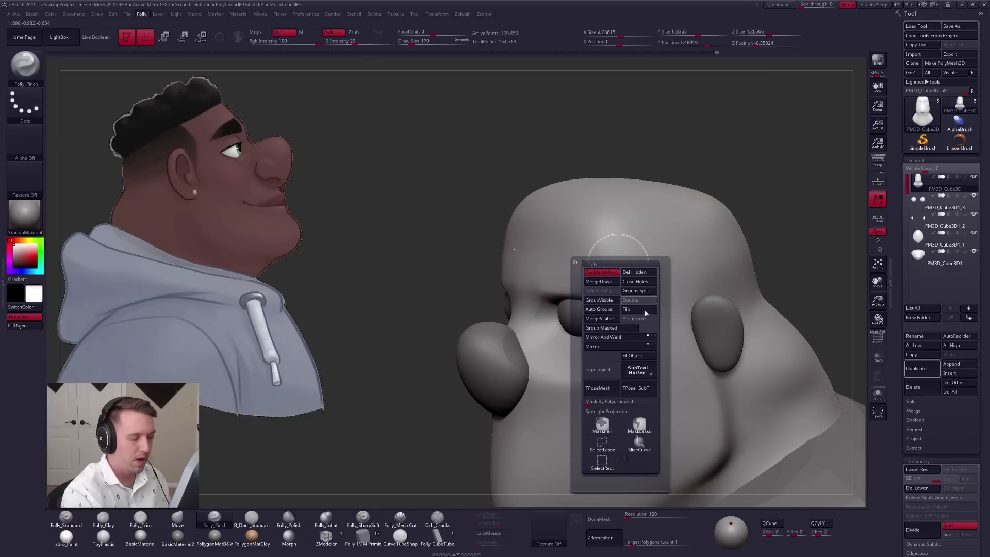
left_click(639, 393)
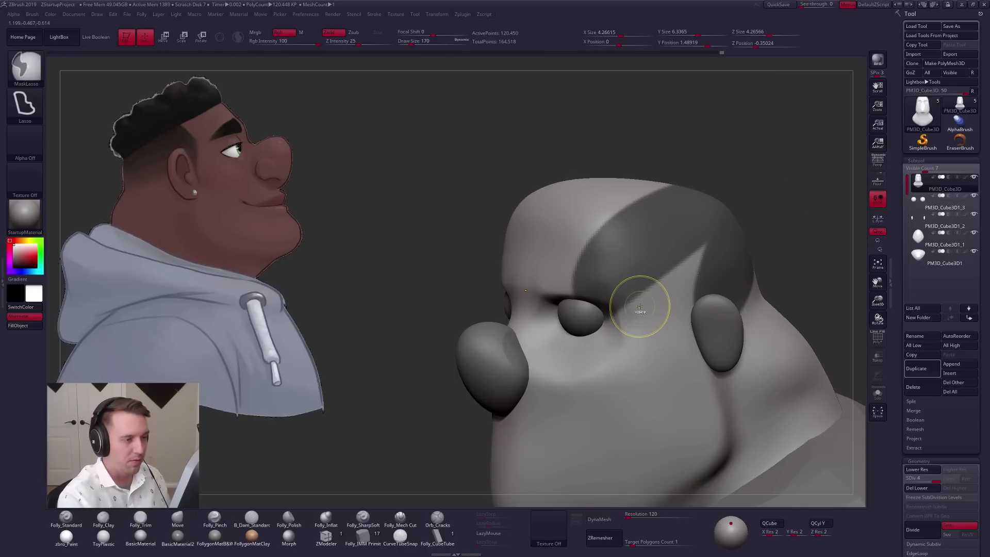
key("space")
left_click_drag(639, 211, 647, 213)
mouse_move(650, 221)
right_mouse_down("ctrl")
mouse_move(642, 247)
mouse_move(535, 270)
right_mouse_up("ctrl")
mouse_move(644, 247)
left_mouse_down("ctrl")
mouse_move(620, 261)
mouse_move(633, 269)
left_mouse_up("ctrl")
Step: Adjust the overall silhouette of the man's head and neck with a very large Move brush
key("space")
mouse_move(633, 269)
right_mouse_down()
mouse_move(665, 266)
mouse_move(645, 297)
right_mouse_up()
right_click_drag(645, 297, 607, 251, "alt")
key("space")
left_click_drag(625, 288, 639, 290)
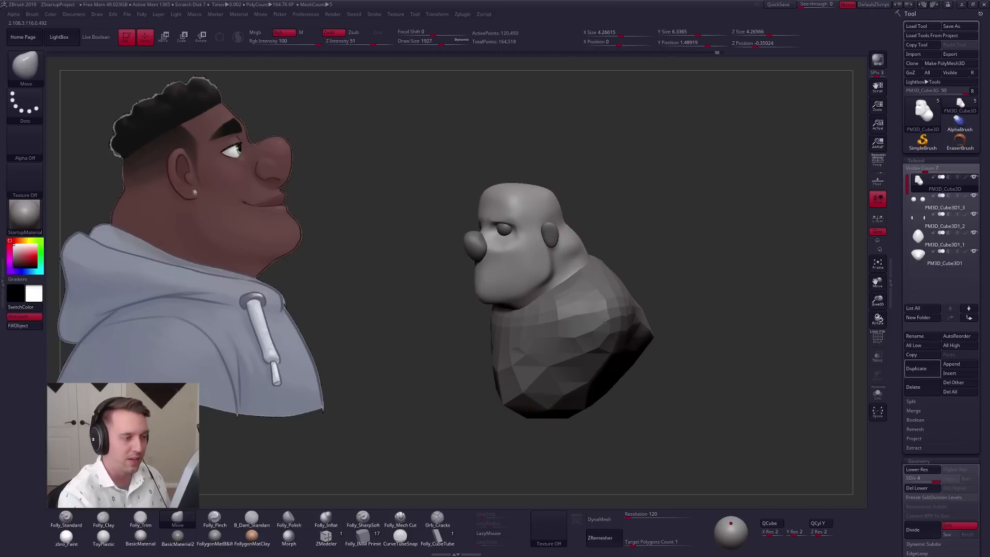
left_click_drag(610, 318, 594, 312)
right_click_drag(594, 311, 634, 296, "shift")
key("space")
left_click_drag(628, 285, 618, 284)
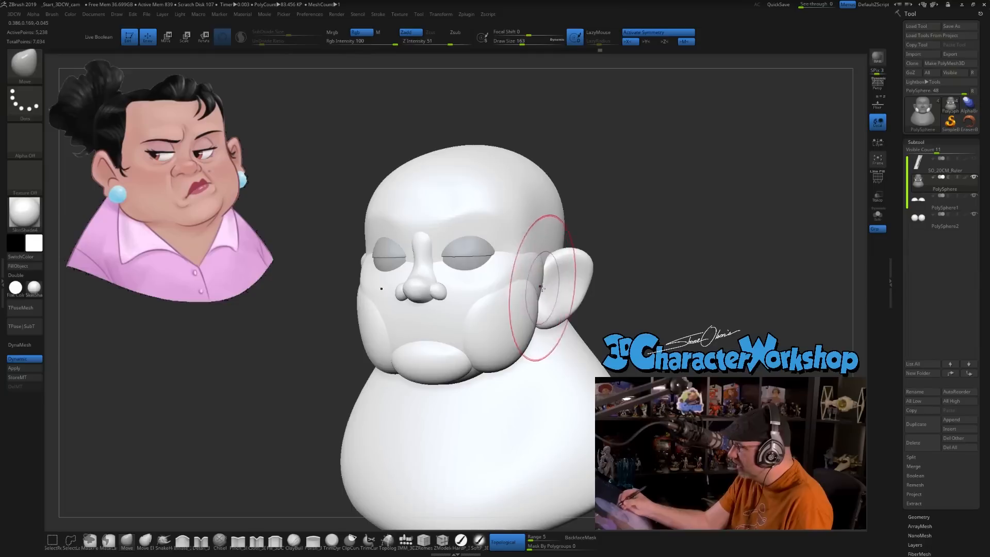
Step: Shape the woman's cheeks into full, rounded jowls with the Move brush
right_click_drag(542, 310, 558, 281)
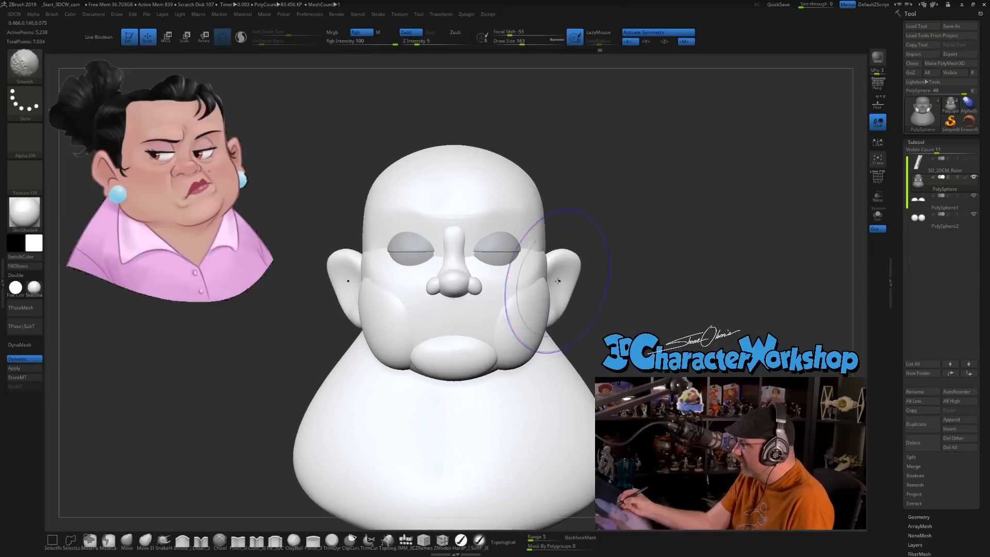
left_click_drag(634, 288, 600, 276, "alt")
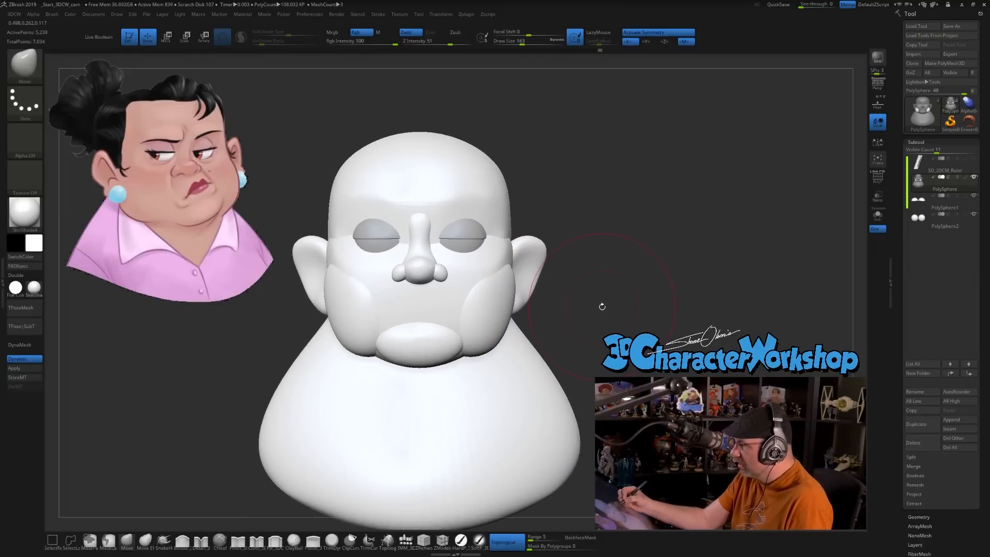
key("s")
mouse_move(544, 318)
left_mouse_down()
mouse_move(519, 317)
mouse_move(583, 309)
left_mouse_up()
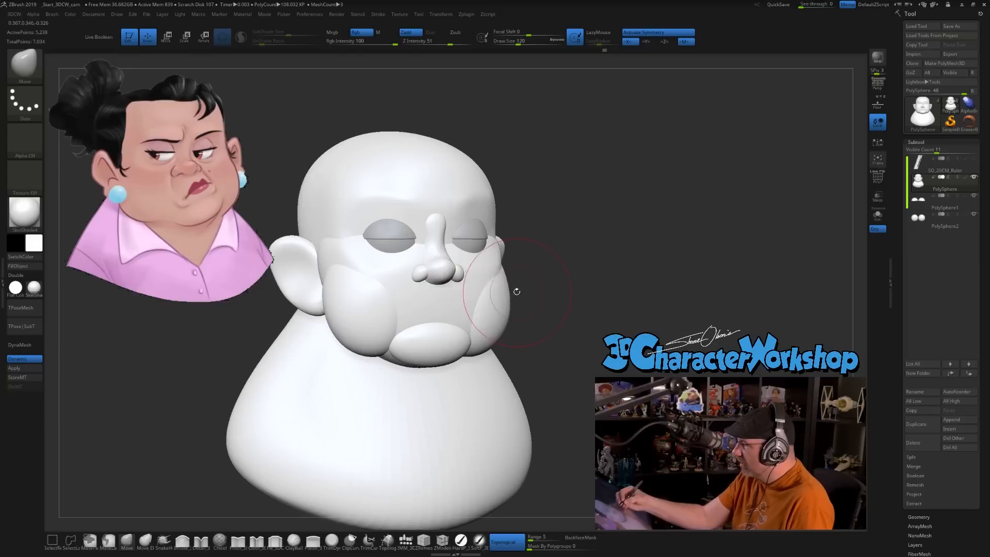
left_click_drag(566, 296, 537, 298)
left_click_drag(552, 338, 521, 315, "alt")
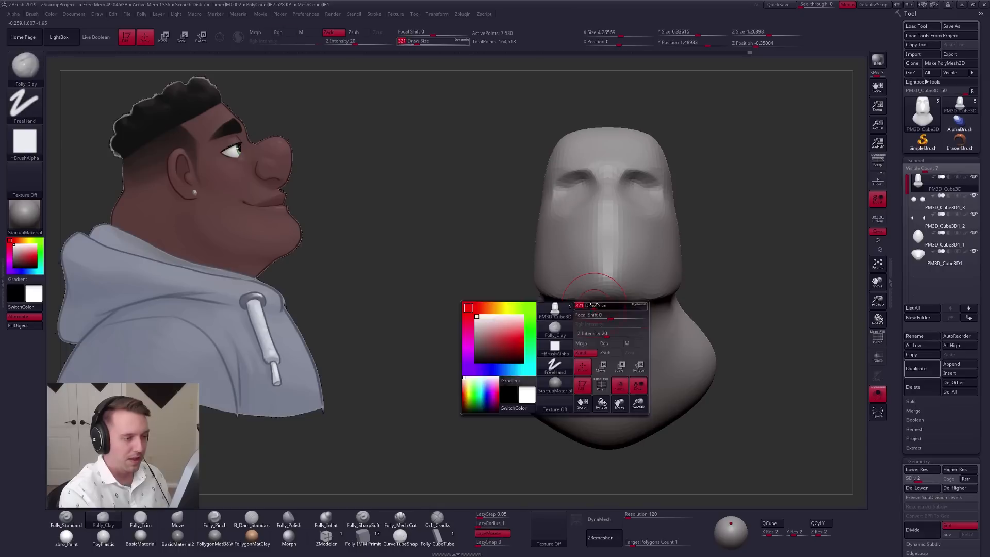
Step: Refine the man's under-chin area at subdivision level 2 and return the head to its highest subdivision level
right_click_drag(594, 304, 608, 341)
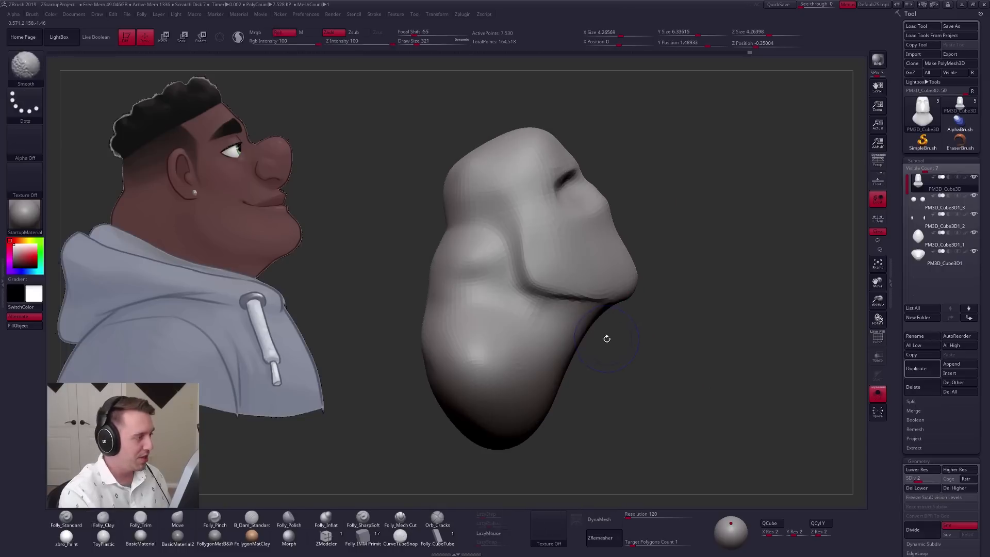
key("shift+s")
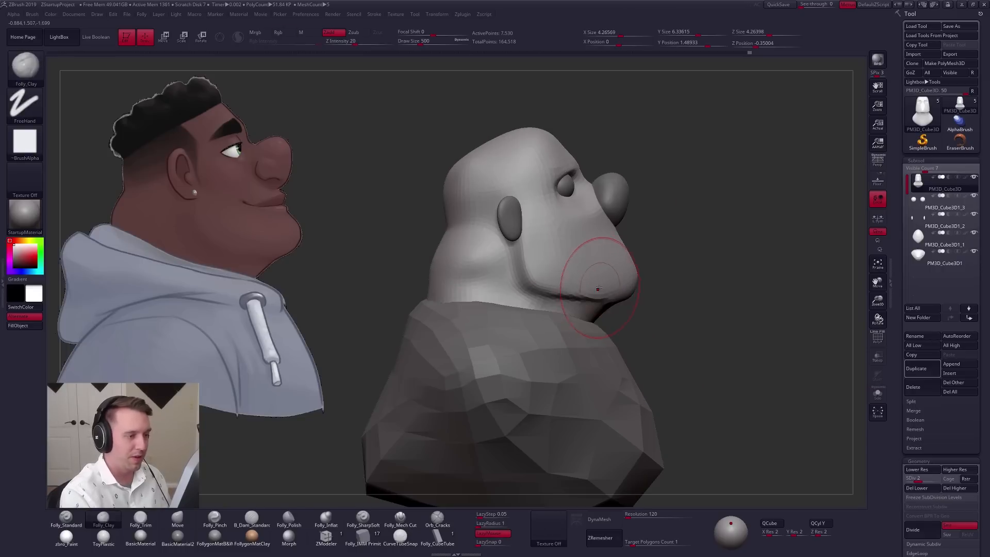
key("b")
key("m")
key("v")
key("d")
key("d")
Step: Isolate the man's head and tighten the crease beneath the chin and jawline with Folly_Pinch
mouse_move(596, 312)
right_mouse_down()
mouse_move(585, 295)
mouse_move(531, 338)
mouse_move(529, 306)
mouse_move(522, 310)
right_mouse_up()
key("shift+s")
key("5")
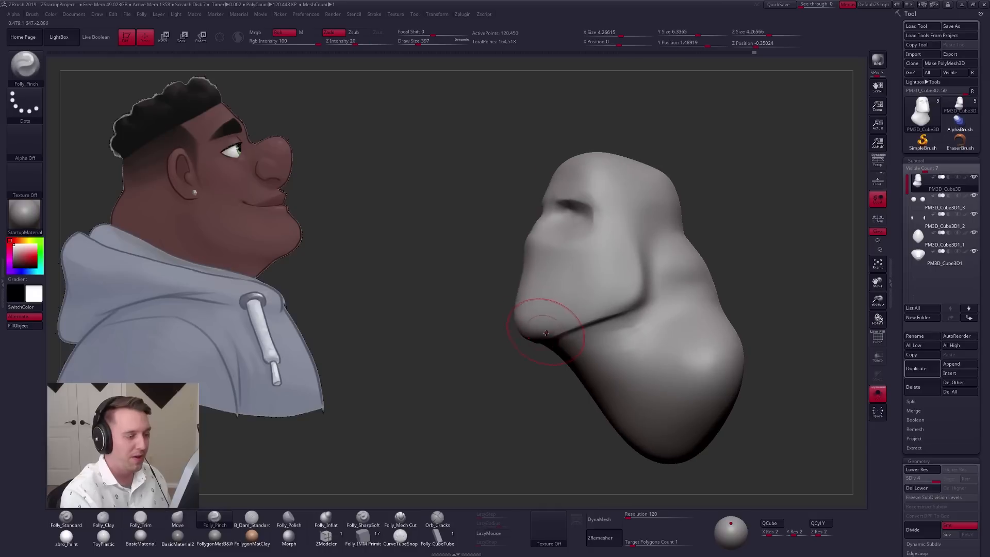
left_click_drag(506, 342, 507, 315)
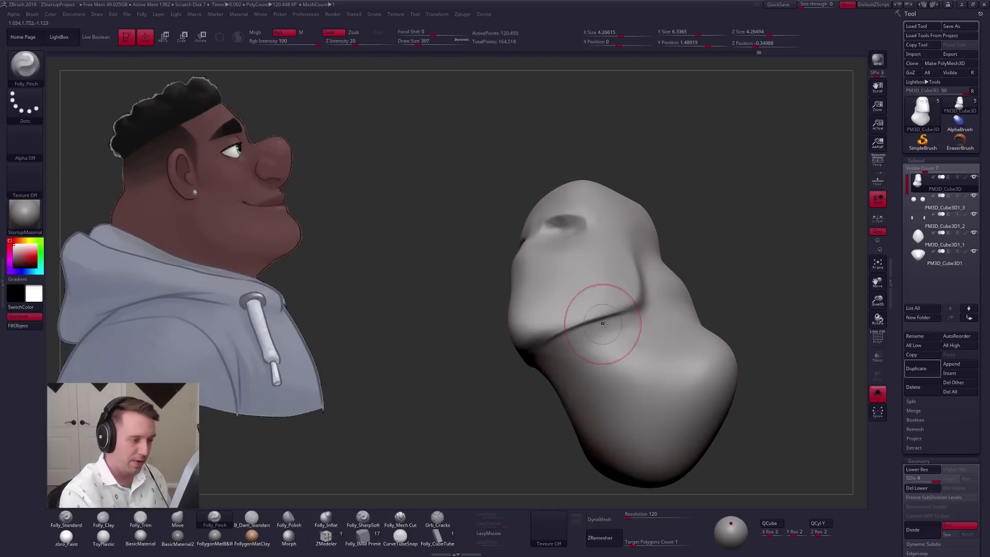
left_click_drag(596, 324, 586, 324, "shift")
mouse_move(574, 338)
right_mouse_down()
mouse_move(552, 336)
mouse_move(627, 339)
right_mouse_up()
key("shift+s")
Step: Block in the man's wide upper and lower lips below the nose with Folly_Clay
key("space")
left_click_drag(583, 284, 577, 284)
right_click_drag(573, 286, 583, 333, "alt")
right_click_drag(583, 333, 581, 357)
key("space")
left_click_drag(566, 322, 559, 322)
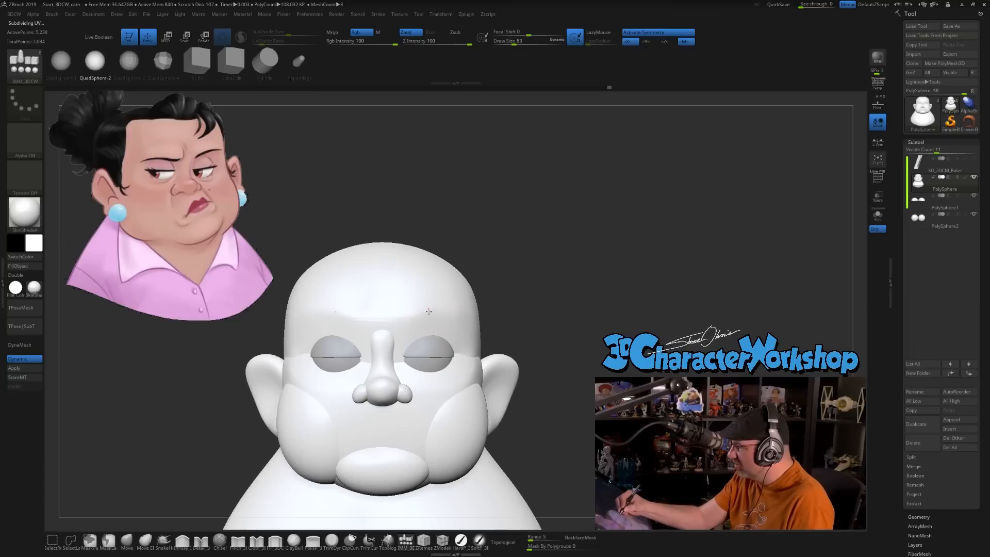
Step: Insert mirrored QuadSphere-2 primitives above the woman's eyes and move them toward the brow with the gizmo
left_click_drag(429, 302, 430, 333)
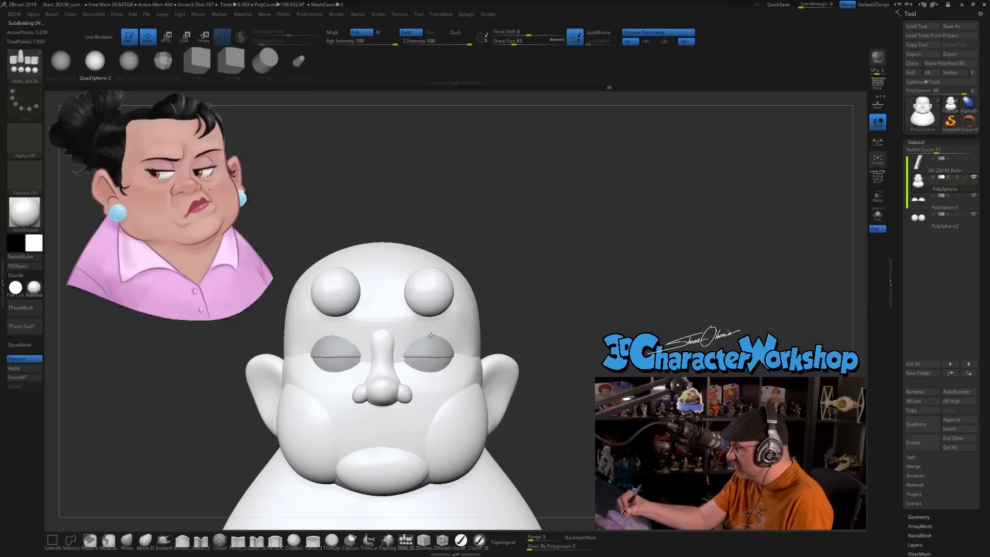
right_click_drag(430, 332, 478, 300)
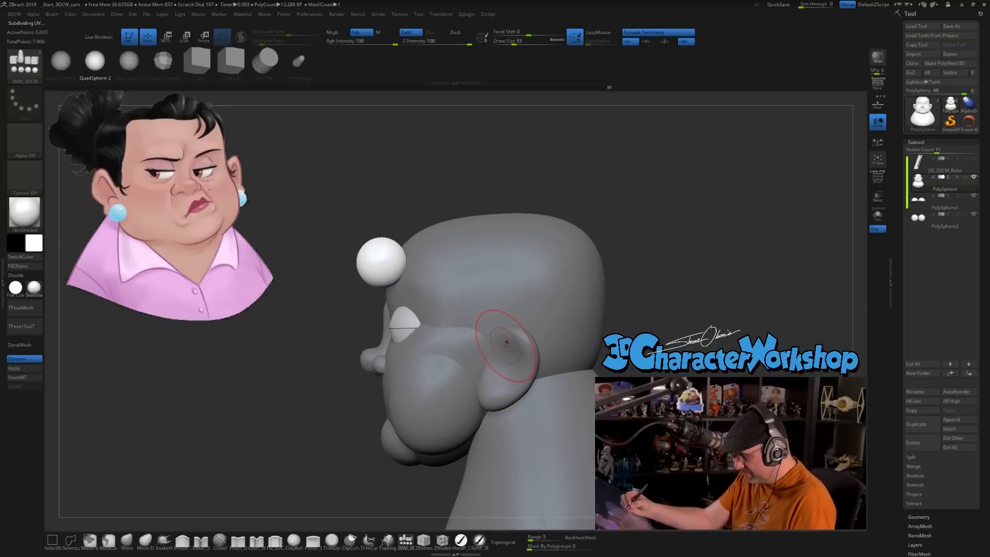
key("w")
left_click_drag(422, 258, 386, 250)
left_click_drag(372, 284, 401, 279)
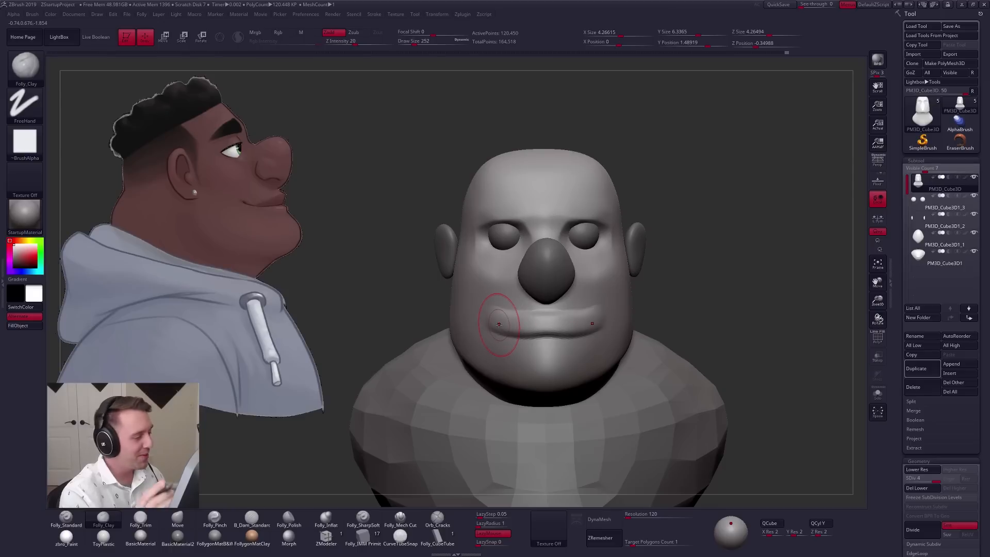
Step: Smooth the man's lips and refine the mouth area on the head subtool with Folly_Pinch
key("shift")
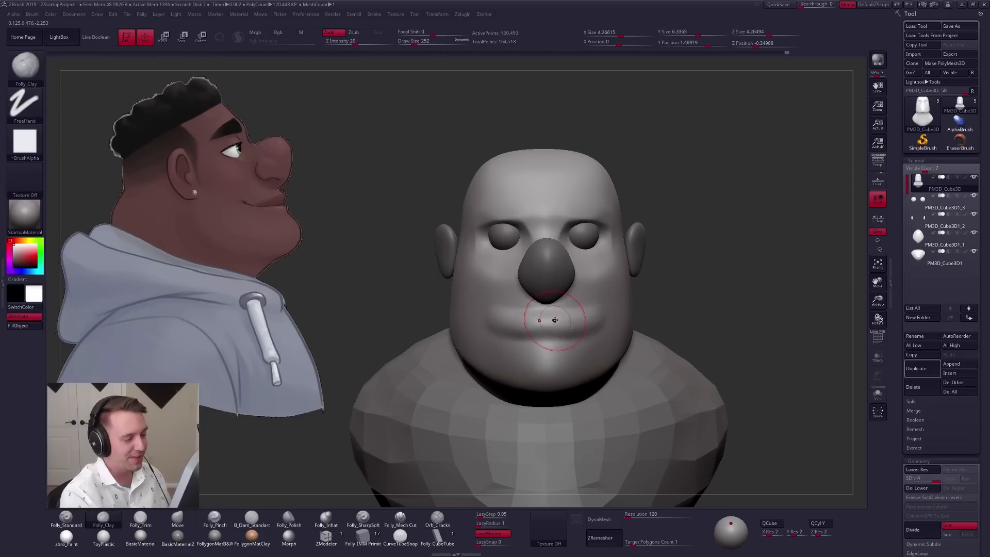
left_click(545, 288, "alt")
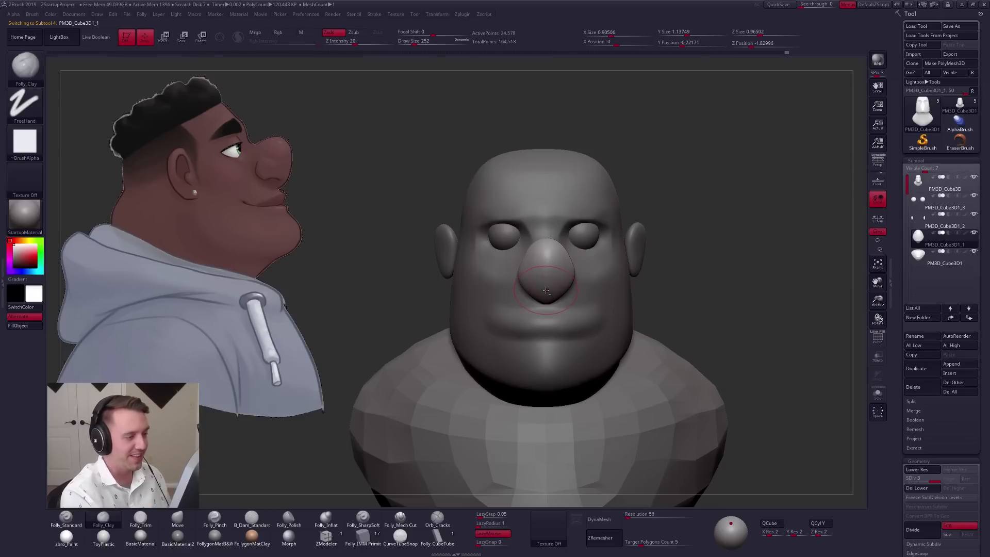
right_click_drag(549, 319, 516, 315)
left_click(603, 285, "alt")
mouse_move(606, 288)
right_mouse_down()
mouse_move(582, 309)
mouse_move(593, 221)
mouse_move(517, 227)
right_mouse_up()
key("5")
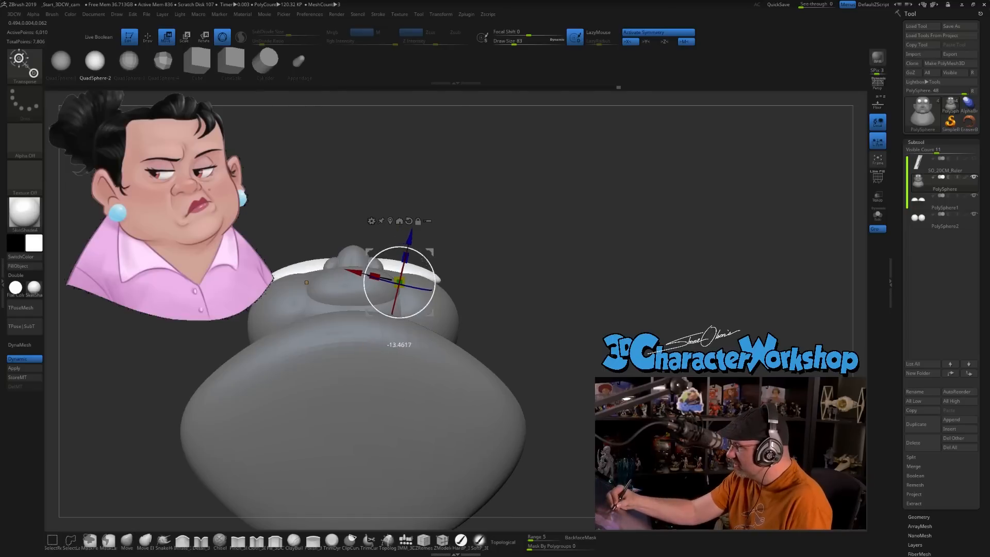
Step: Seat the woman's widened, angled brow forms against the forehead with the gizmo and resize the Move brush for shaping them
left_click_drag(410, 238, 410, 242)
right_click_drag(412, 245, 450, 357)
key("q")
key("s")
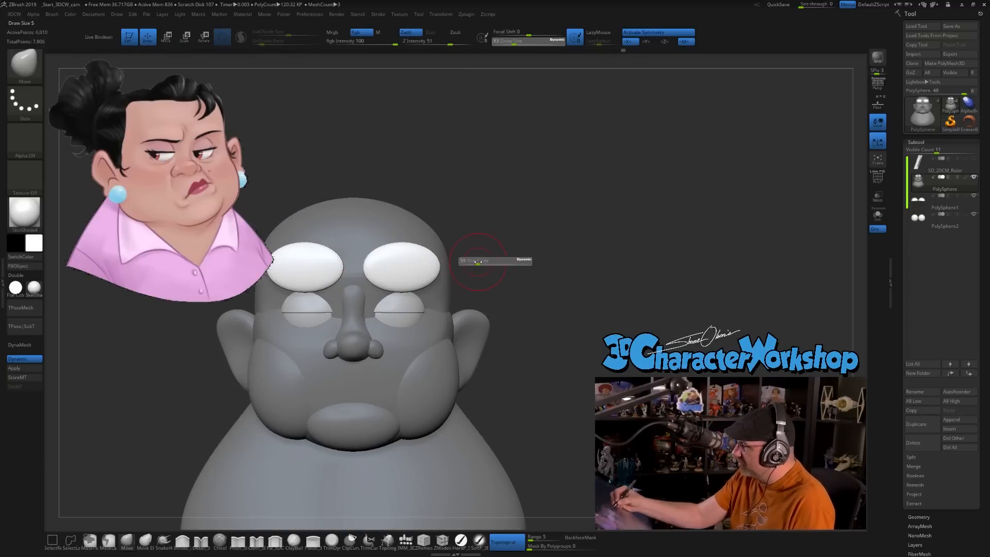
left_click_drag(481, 261, 483, 262)
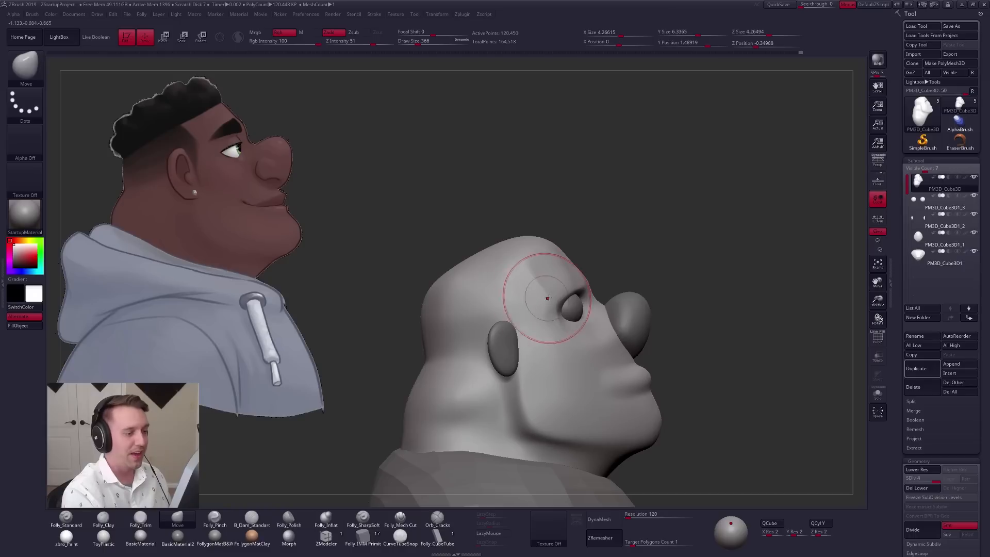
Step: Smooth the man's temples and refine the forehead planes above the brow
left_click_drag(510, 289, 524, 307, "shift")
right_click_drag(524, 307, 489, 340, "alt")
mouse_move(561, 305)
right_mouse_down("shift")
mouse_move(560, 338)
mouse_move(559, 315)
right_mouse_up("shift")
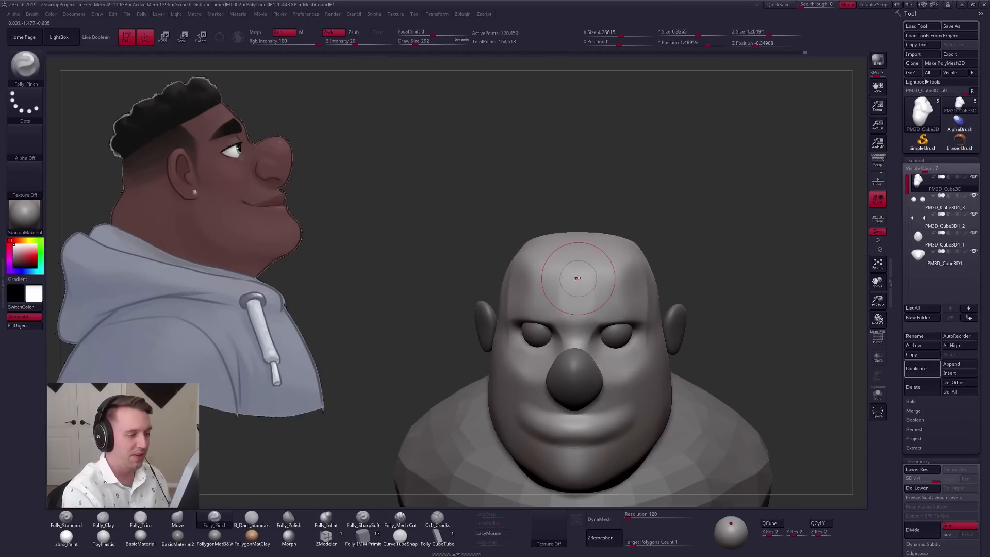
right_click_drag(571, 310, 593, 279)
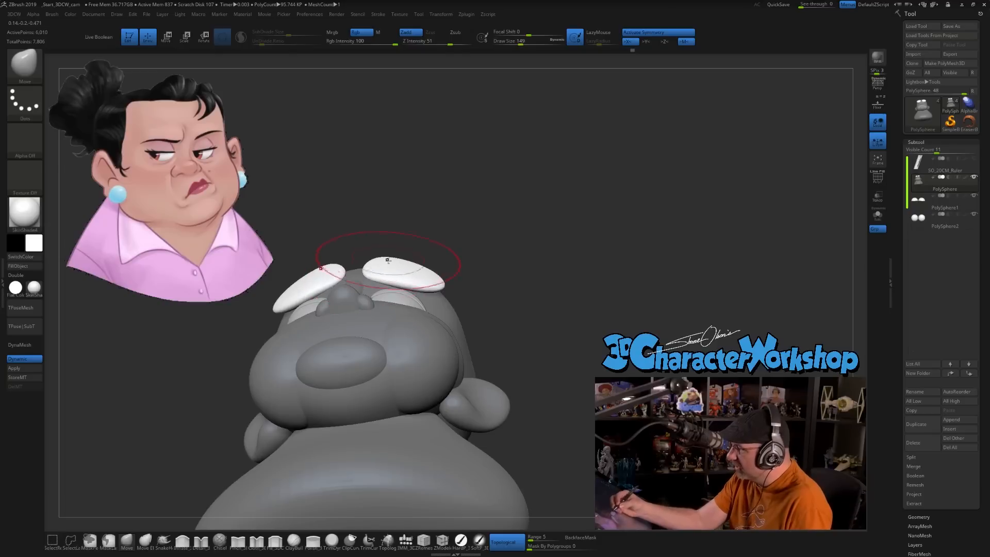
Step: Reshape the woman's brow forms with the Move brush so they wrap around the curve of the forehead
right_click_drag(388, 261, 415, 289)
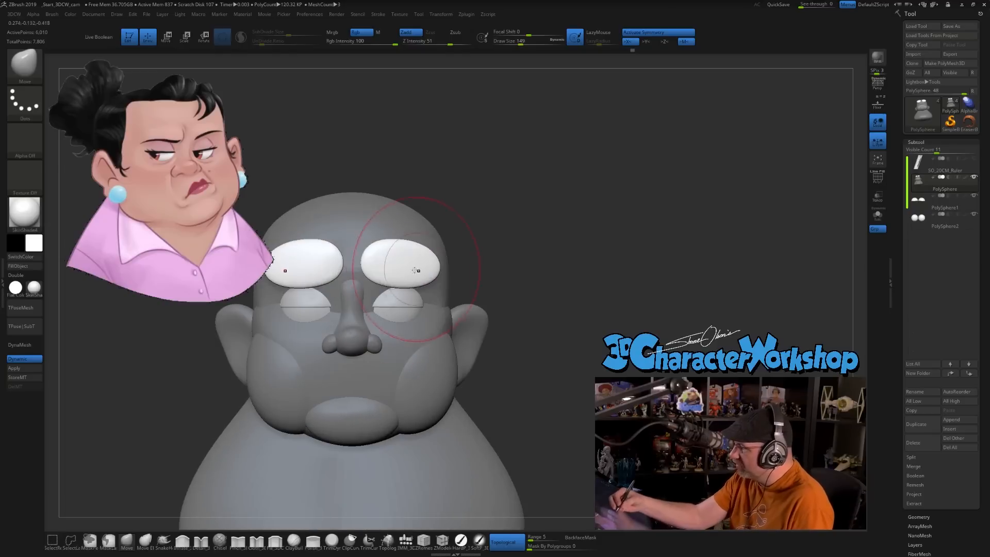
left_click_drag(401, 284, 404, 274)
right_click_drag(412, 262, 413, 312)
mouse_move(439, 252)
left_mouse_down()
mouse_move(447, 236)
mouse_move(427, 253)
left_mouse_up()
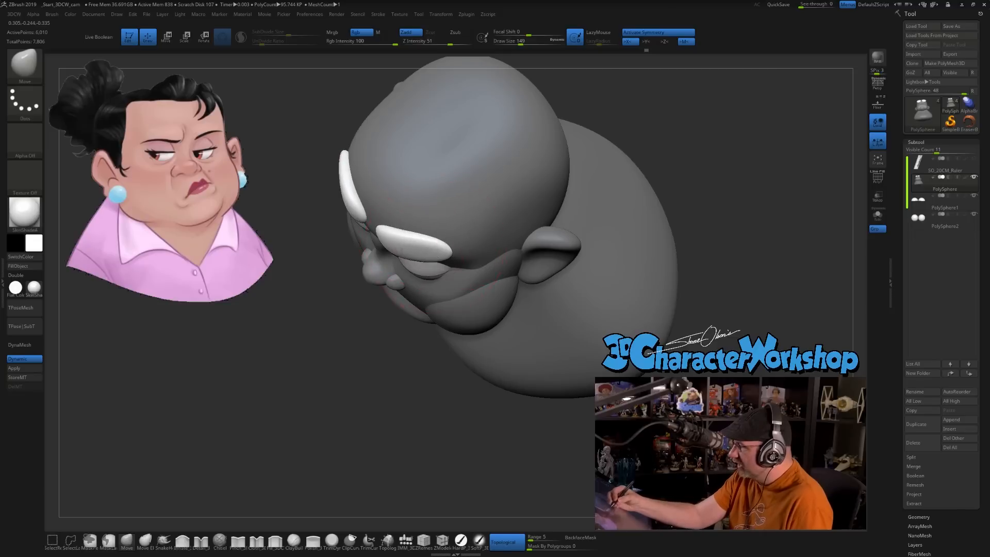
right_click_drag(437, 245, 446, 253)
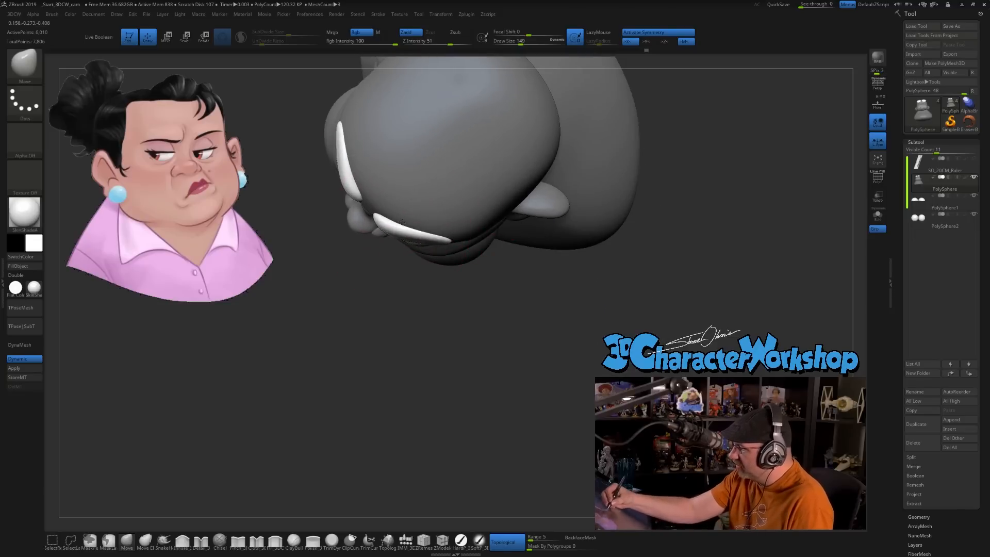
right_click_drag(401, 233, 459, 250)
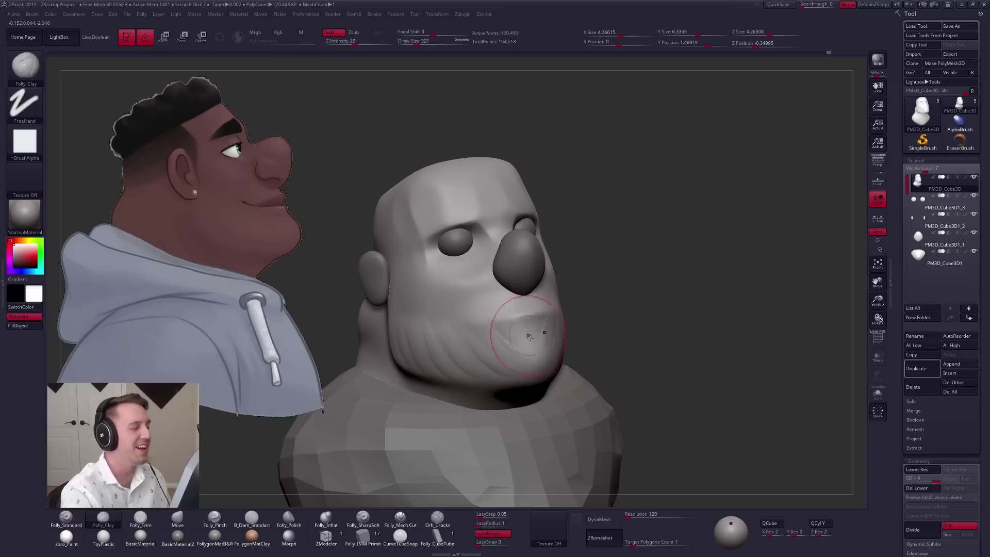
Step: Refine the man's mouth and cheek planes with Folly_Clay and Folly_Pinch, smoothing the strokes
right_click_drag(511, 330, 545, 334)
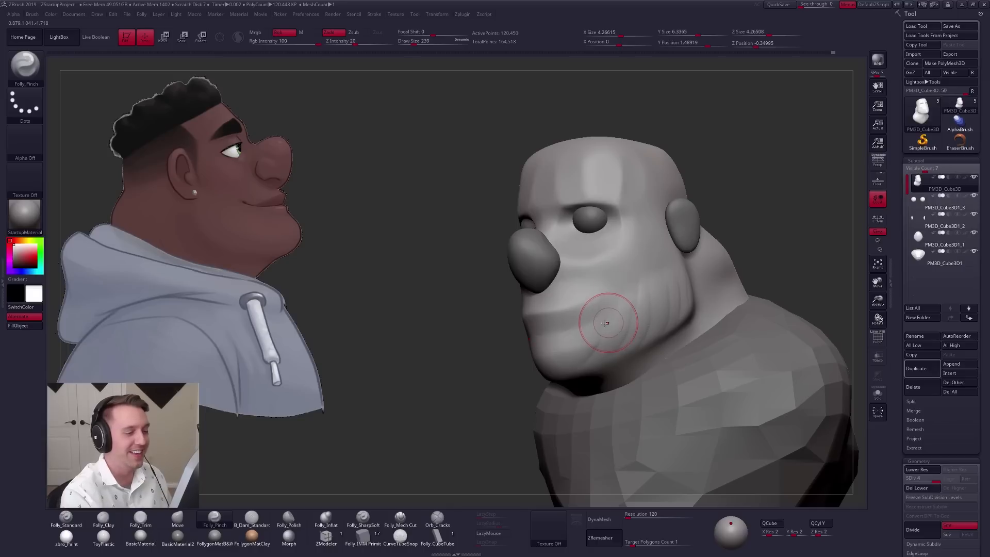
right_click_drag(597, 325, 597, 320)
key("shift")
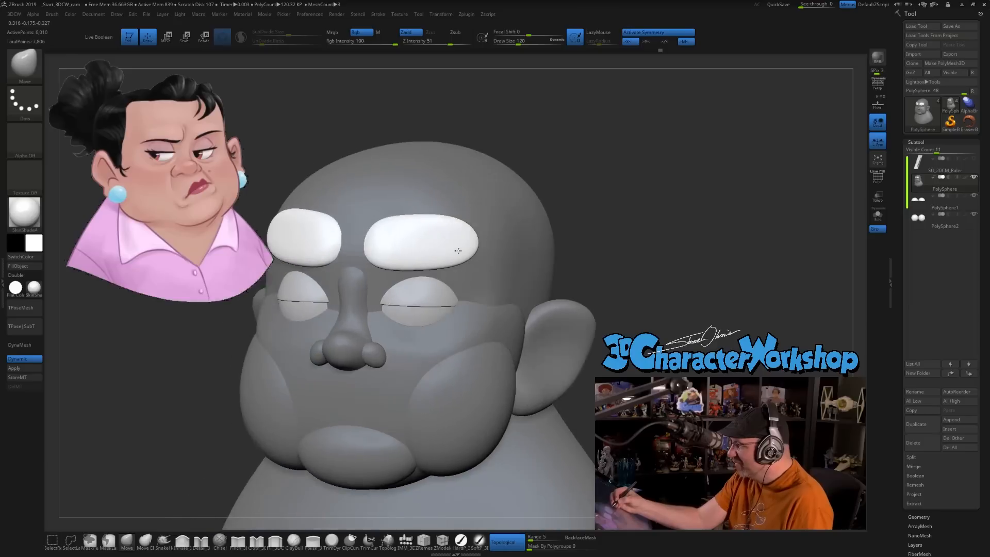
right_click_drag(424, 276, 420, 285, "ctrl")
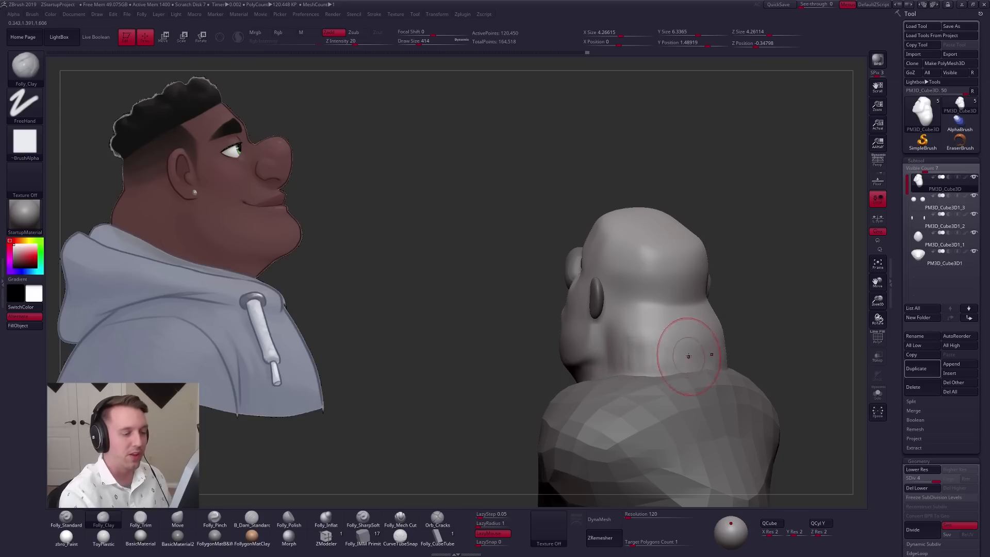
Step: Isolate the man's head subtool and refine the back of the head and neck with Folly_Pinch
key("shift+s")
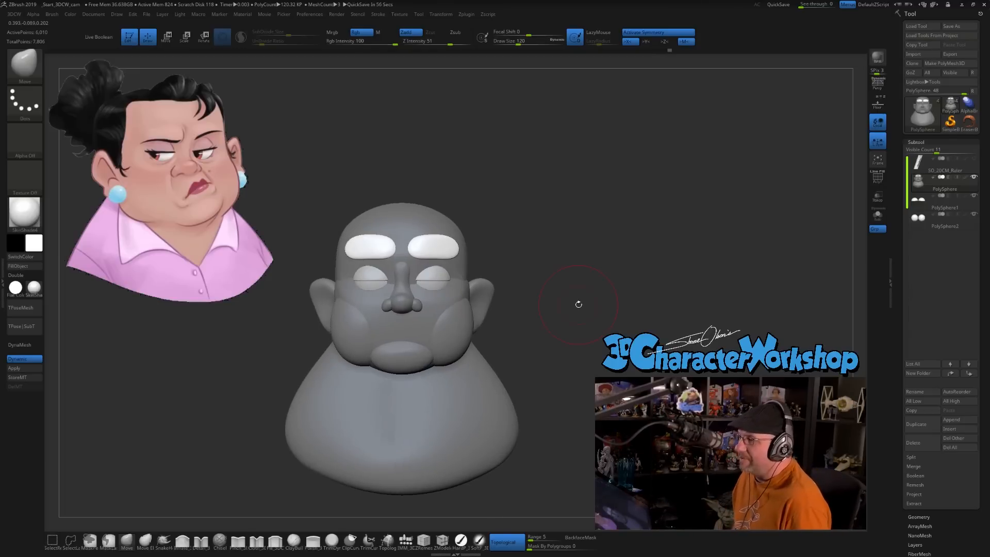
mouse_move(579, 304)
left_mouse_down()
mouse_move(505, 302)
mouse_move(541, 296)
mouse_move(544, 312)
left_mouse_up()
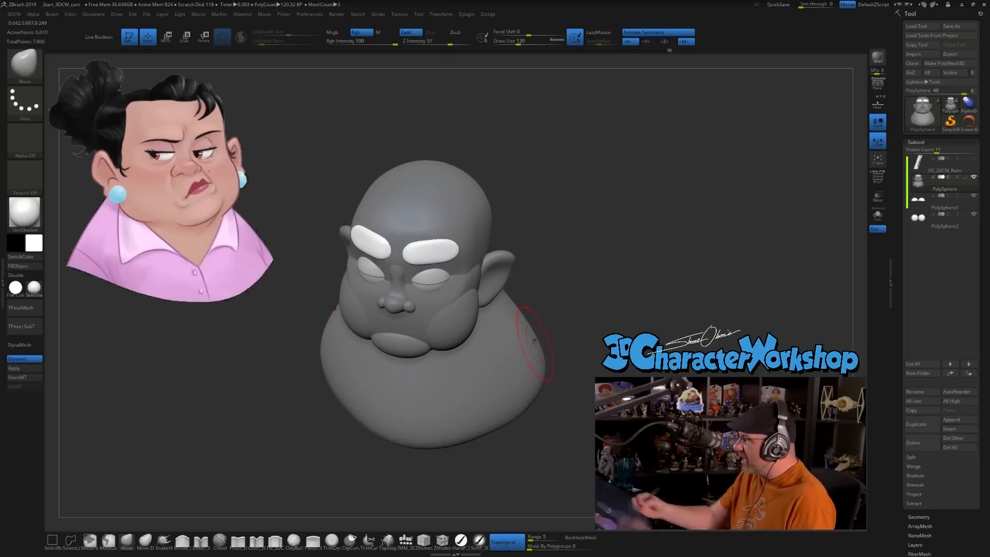
mouse_move(443, 212)
right_mouse_down()
mouse_move(426, 247)
mouse_move(477, 230)
mouse_move(564, 239)
mouse_move(542, 276)
mouse_move(353, 305)
right_mouse_up()
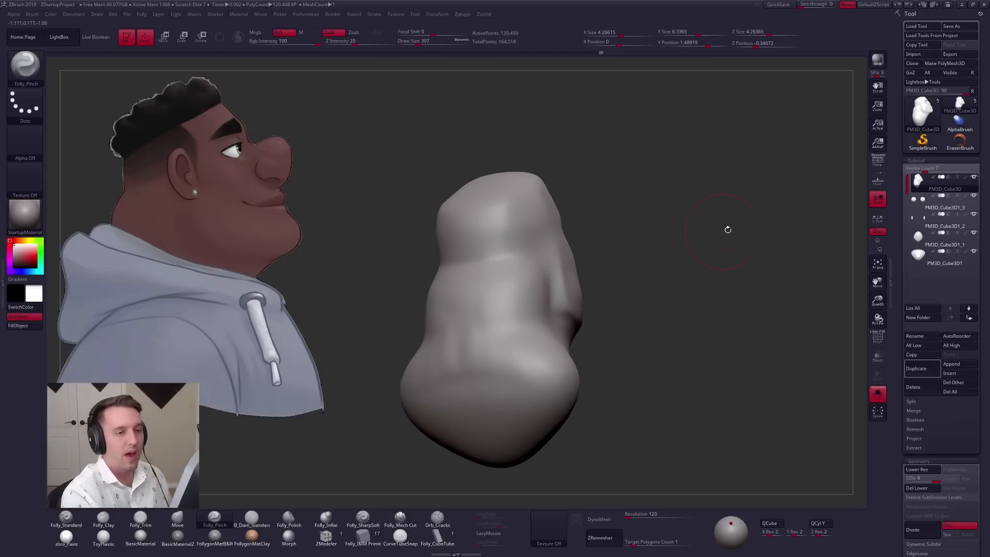
mouse_move(803, 285)
left_mouse_down()
mouse_move(727, 387)
mouse_move(860, 256)
left_mouse_up()
mouse_move(774, 327)
left_mouse_down()
mouse_move(777, 342)
mouse_move(829, 280)
mouse_move(732, 263)
left_mouse_up()
left_click_drag(417, 242, 520, 259)
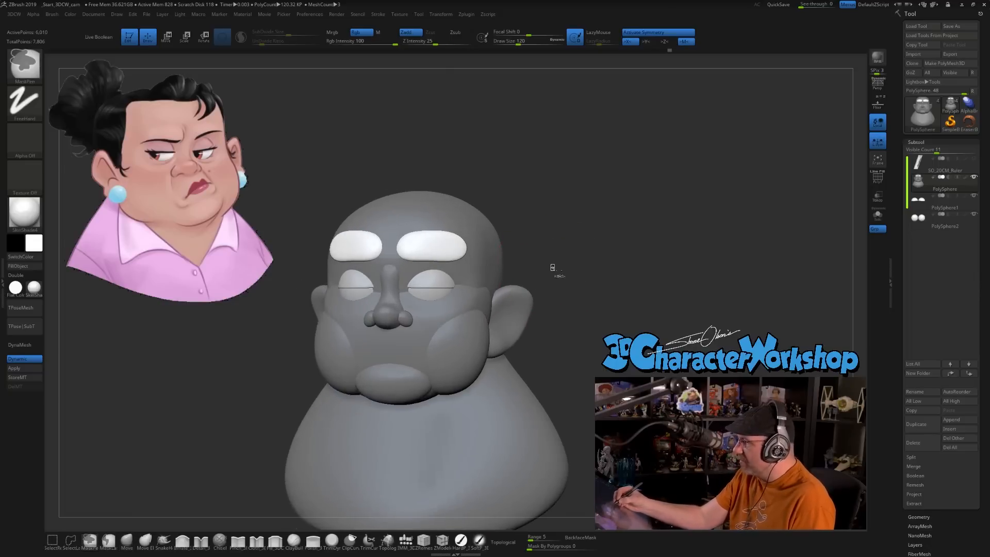
Step: Clear the mask on the woman's bust, undo the last stroke and adjust the inner brow with the Move brush
mouse_move(553, 267)
left_mouse_down()
mouse_move(574, 270)
mouse_move(552, 265)
mouse_move(550, 248)
mouse_move(511, 269)
mouse_move(471, 248)
left_mouse_up()
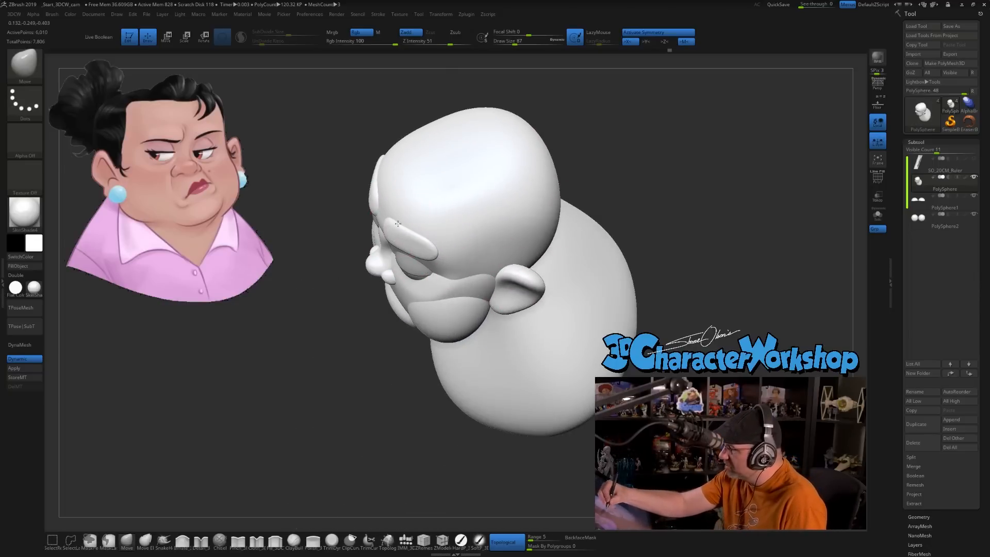
key("ctrl+z")
left_click_drag(395, 223, 423, 232)
mouse_move(416, 237)
right_mouse_down()
mouse_move(426, 201)
mouse_move(413, 298)
right_mouse_up()
right_click_drag(435, 249, 464, 219)
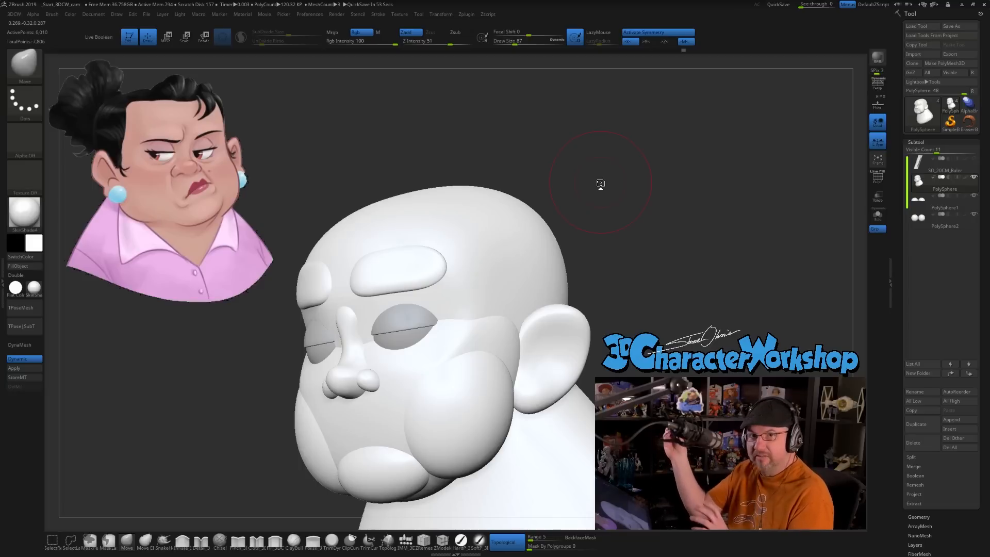
left_click_drag(600, 183, 628, 280)
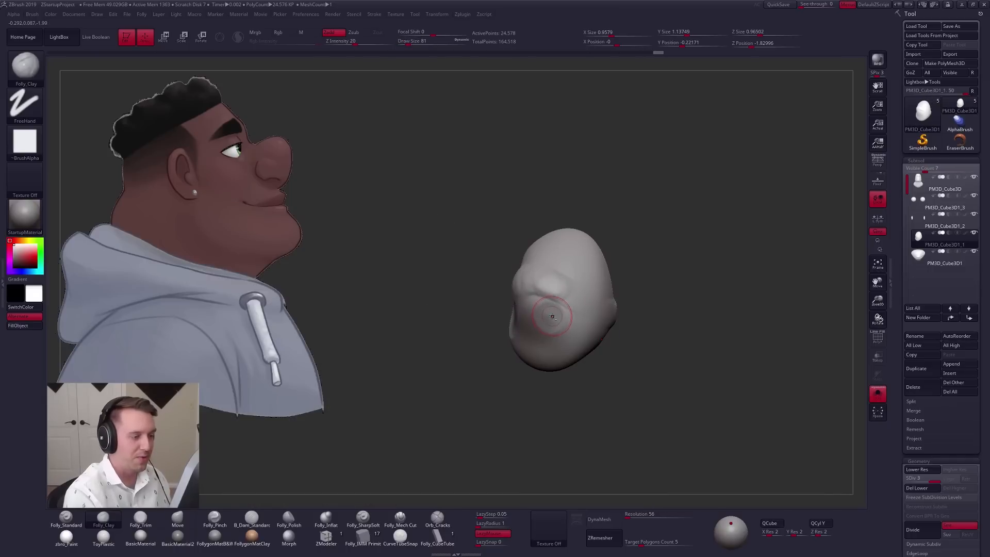
Step: Sculpt the nostril wings on the man's nose with Folly_Standard, turning colour painting off and Zadd on
key("1")
key("space")
left_click_drag(552, 317, 550, 317)
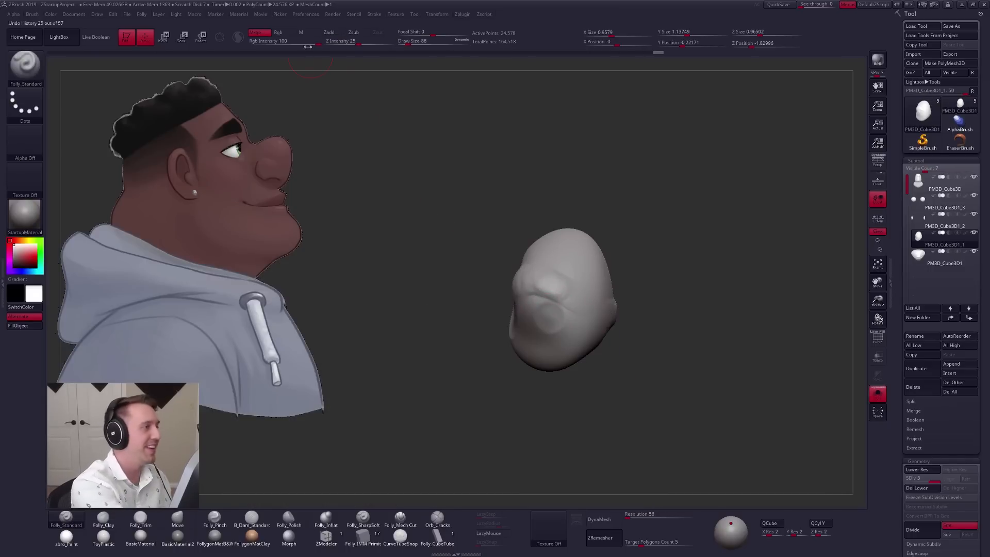
left_click(266, 35)
key("space")
left_click_drag(541, 314, 553, 317)
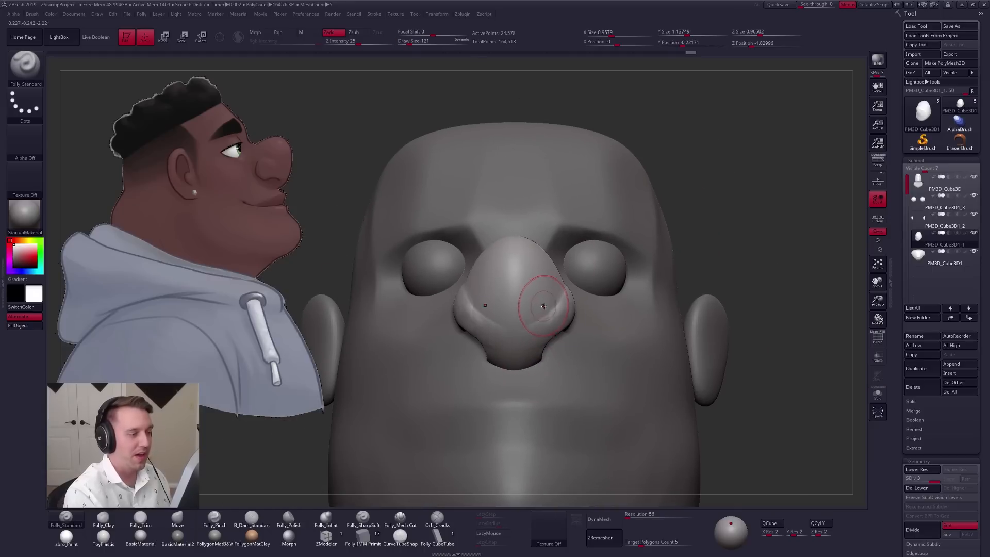
Step: Reshape the tip and nostril wings of the man's nose with the Move brush
key("b")
key("m")
key("v")
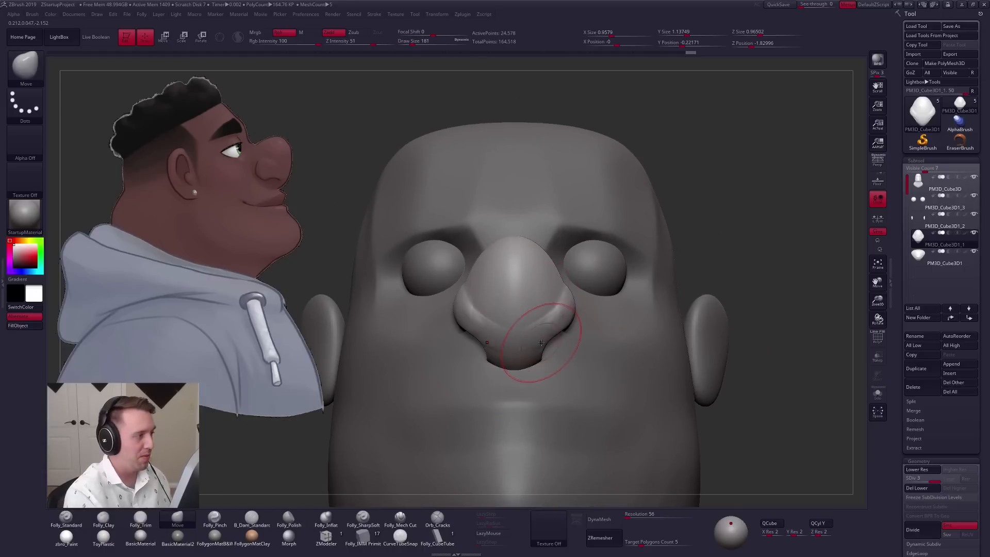
left_click_drag(528, 361, 532, 361)
right_click_drag(464, 330, 541, 309)
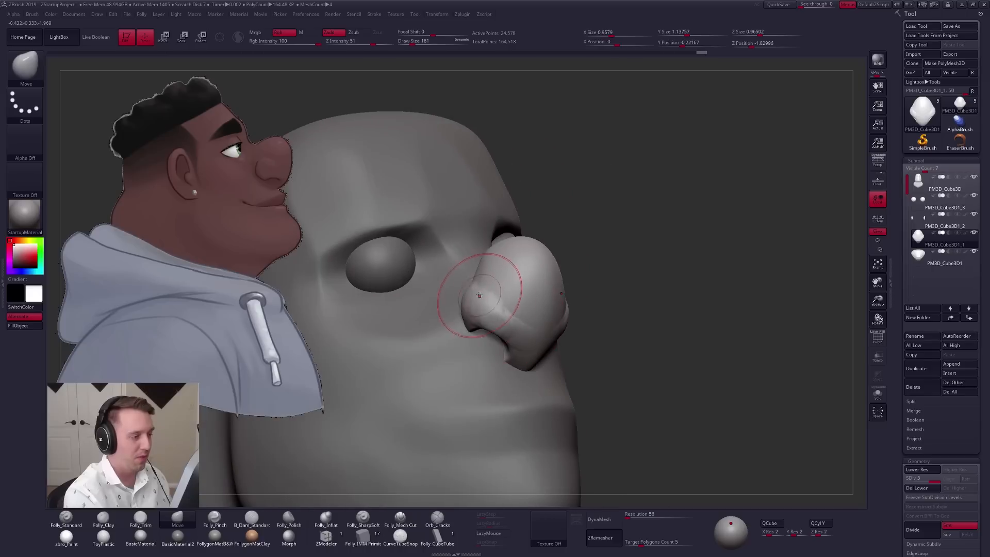
key("space")
left_click_drag(470, 278, 474, 278)
right_click_drag(483, 299, 478, 267)
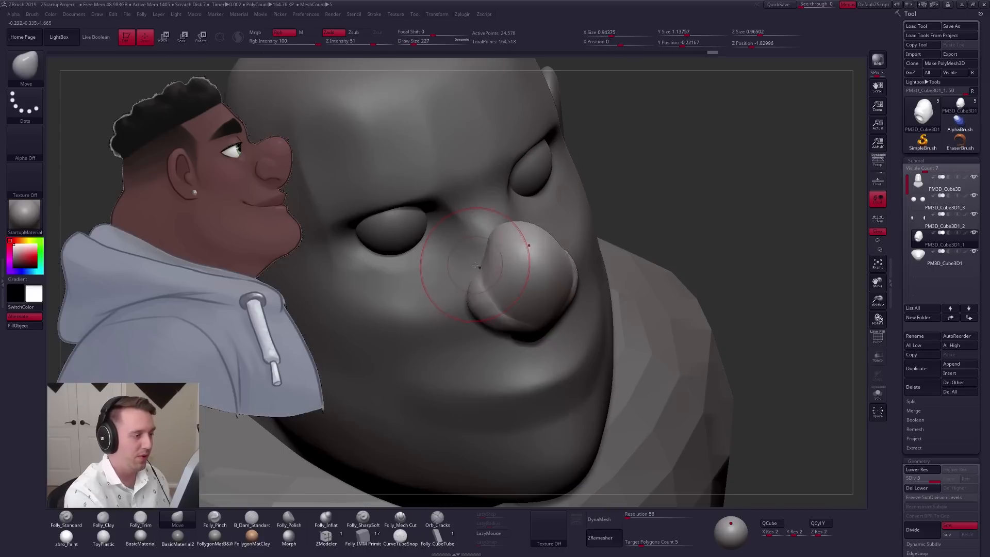
key("space")
left_click_drag(477, 280, 468, 280)
Step: Isolate the man's nose and flatten the planes above the nostrils with Folly_Trim
key("alt+s")
mouse_move(470, 309)
right_mouse_down()
mouse_move(461, 276)
mouse_move(457, 304)
right_mouse_up()
key("b")
key("t")
key("d")
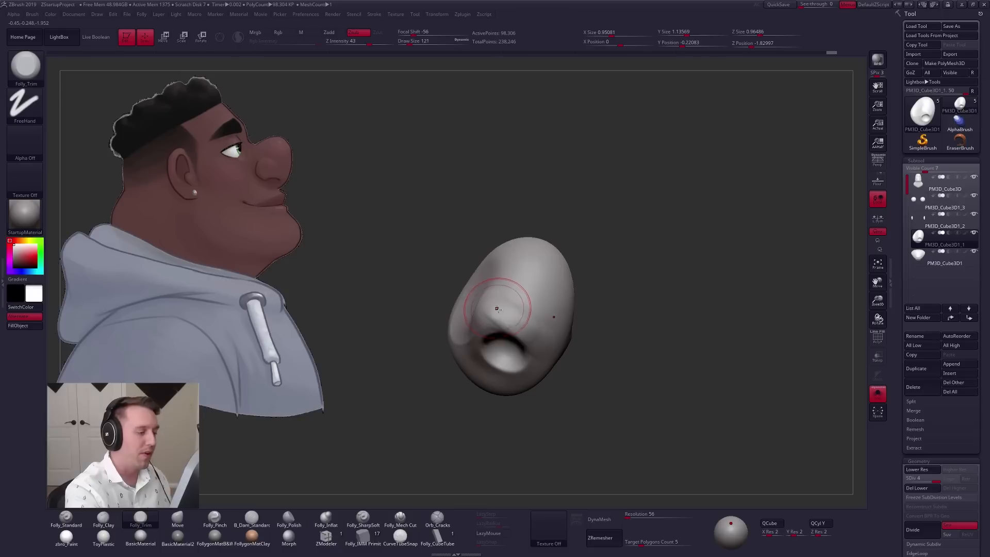
left_click_drag(508, 287, 504, 299)
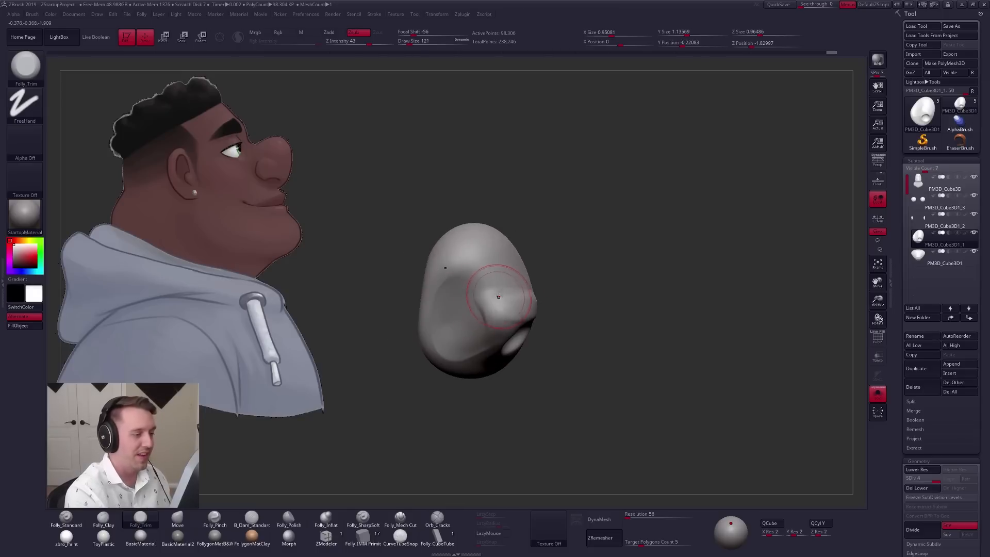
key("space")
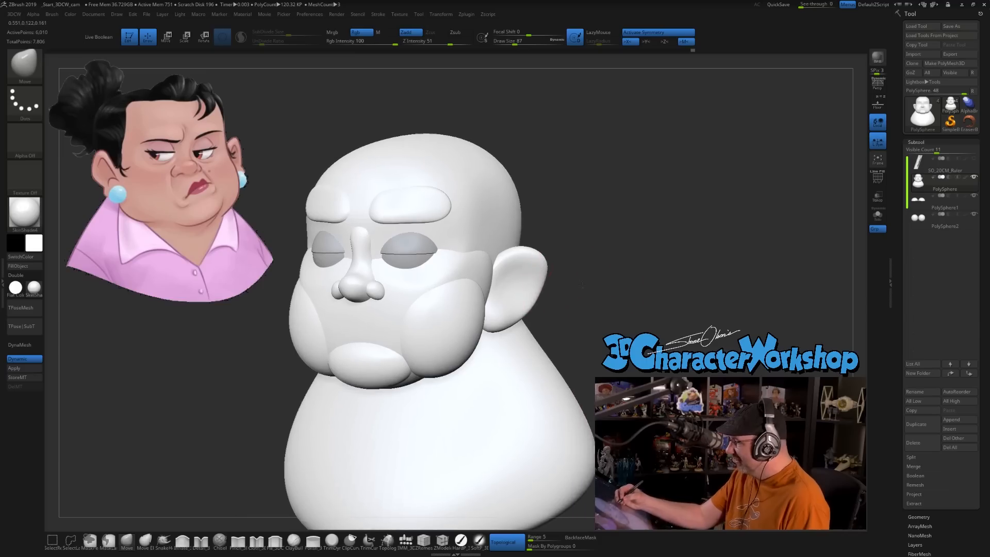
Step: Tighten the creases around the man's nostril wings with Folly_Pinch and build up the nose sides with Folly_Clay
left_click_drag(582, 285, 592, 299)
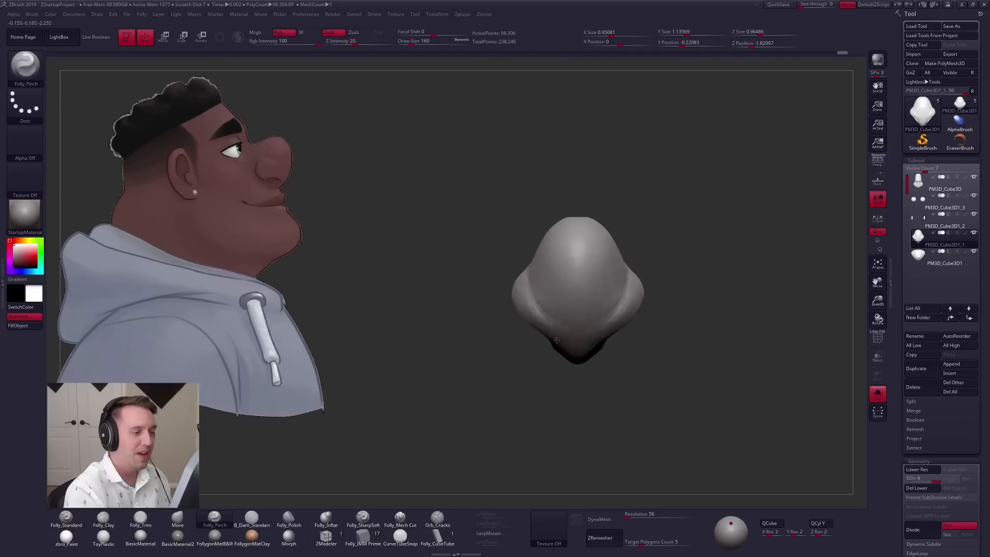
mouse_move(546, 289)
left_mouse_down()
mouse_move(556, 275)
mouse_move(548, 297)
left_mouse_up()
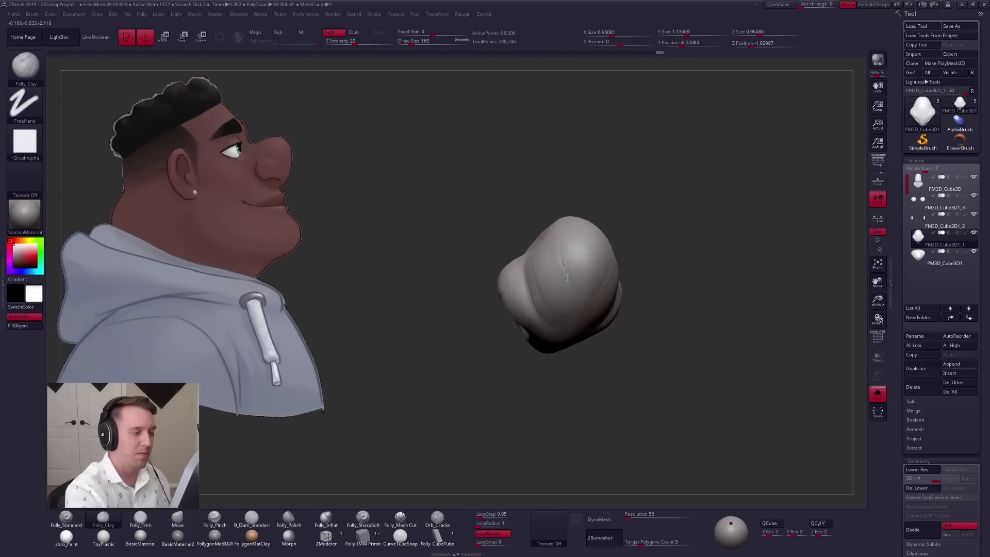
left_click_drag(561, 290, 562, 305)
mouse_move(562, 304)
right_mouse_down()
mouse_move(599, 281)
mouse_move(569, 360)
right_mouse_up()
Step: Switch to the man's isolated head subtool and sculpt an asymmetrical crease on one cheek with Folly_Clay
key("alt+s")
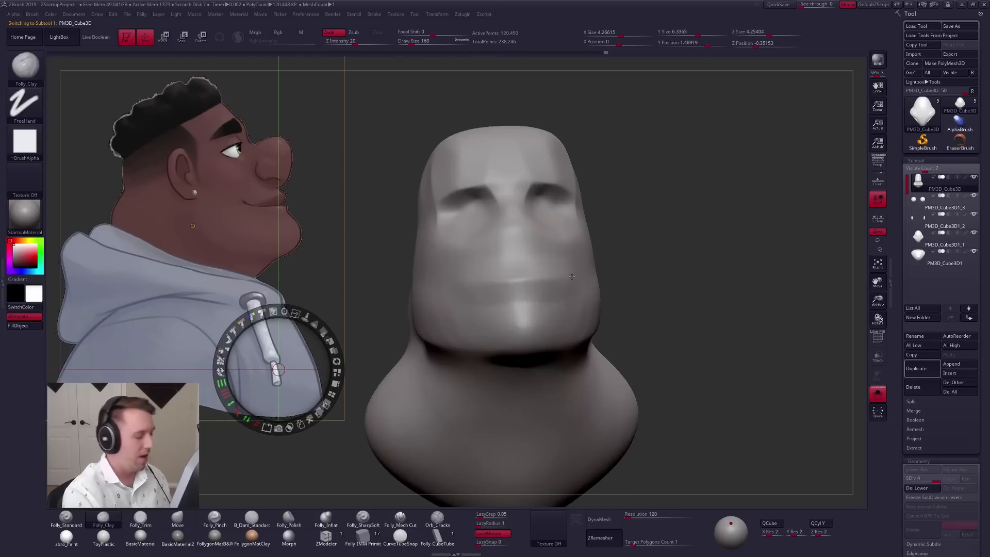
key("z")
key("space")
left_click_drag(565, 268, 581, 268)
left_click_drag(647, 268, 579, 266)
key("space")
mouse_move(579, 266)
right_mouse_down()
mouse_move(590, 281)
mouse_move(581, 293)
right_mouse_up()
mouse_move(581, 293)
right_mouse_down("alt")
mouse_move(550, 287)
mouse_move(658, 311)
right_mouse_up("alt")
Step: Try Mirror And Weld on the man's asymmetrical head from the custom Folly commands, and undo it
key("ctrl+shift+f")
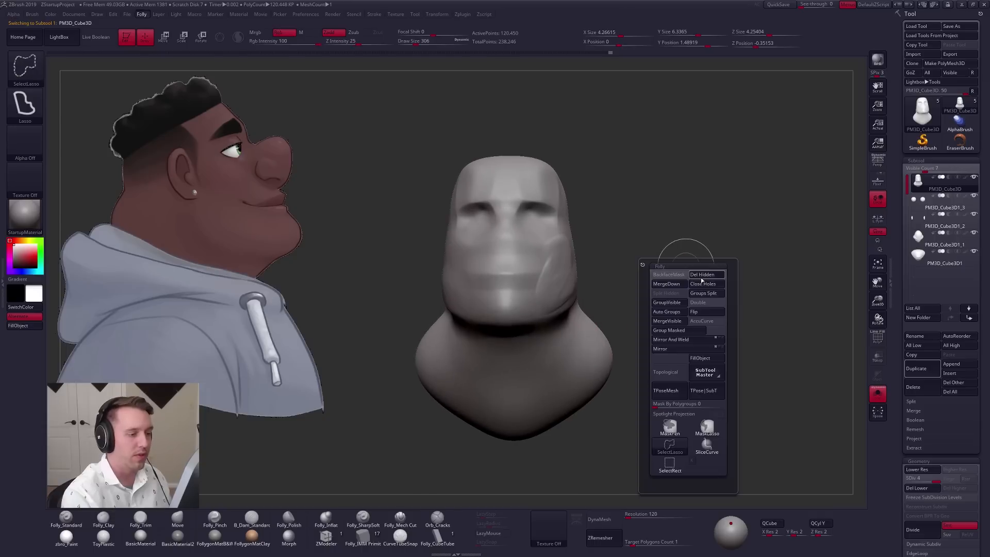
left_click(703, 343)
left_click(649, 331)
key("ctrl+shift+f")
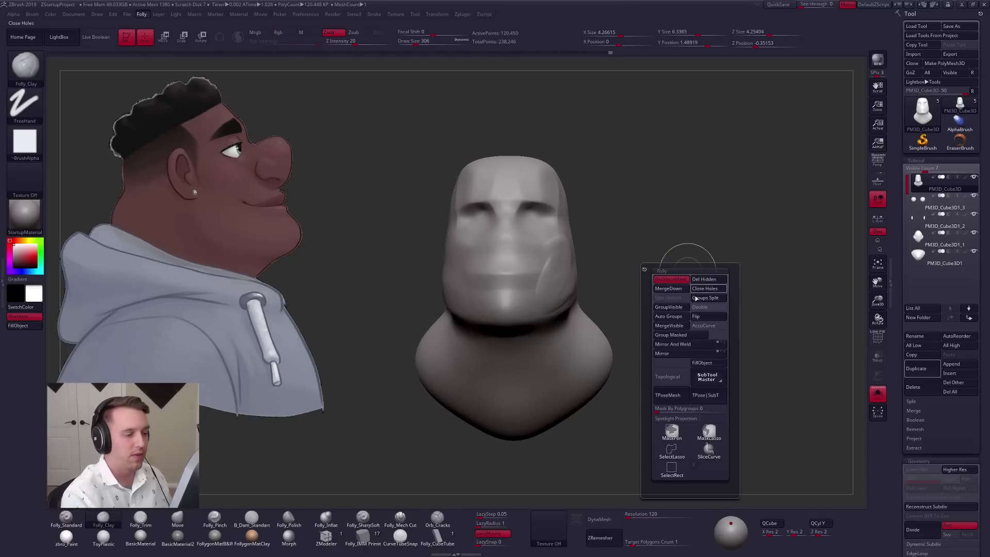
left_click(681, 344)
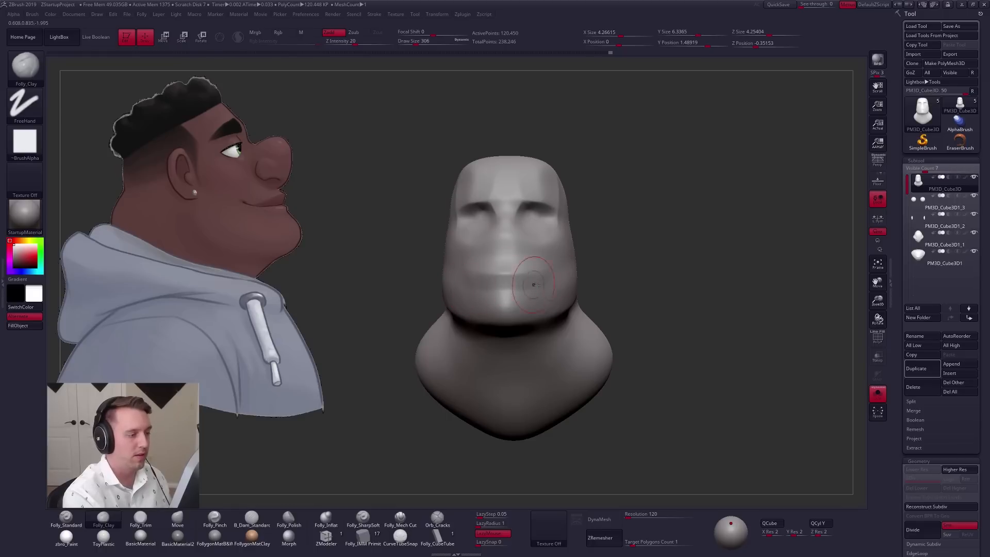
key("ctrl+z")
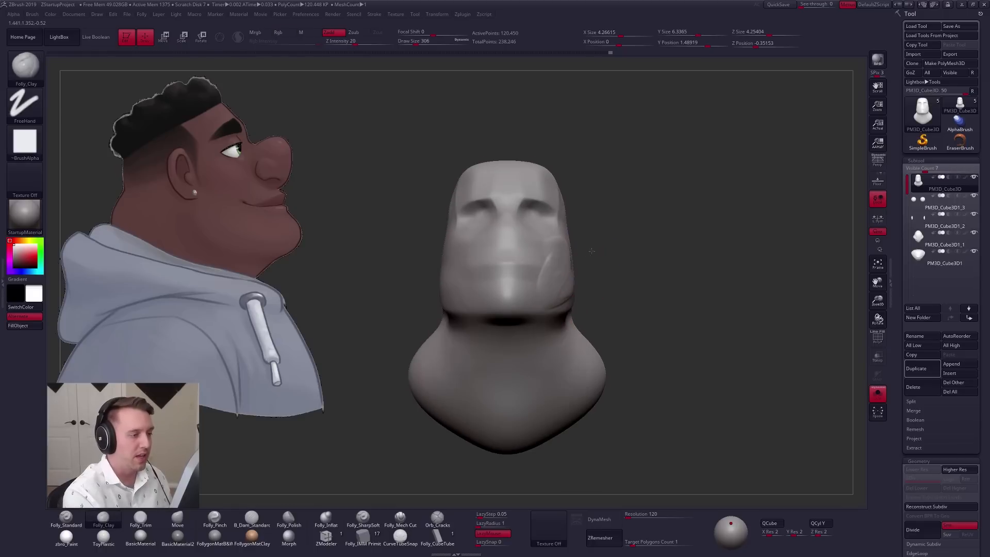
Step: Try deleting the half of the man's head without the cheek crease and mirroring the remaining half across
mouse_move(523, 163)
left_mouse_down("ctrl+shift")
mouse_move(539, 155)
mouse_move(541, 464)
mouse_move(515, 477)
left_mouse_up("ctrl+shift")
key("ctrl+shift+f")
left_click(662, 285)
key("ctrl+shift+f")
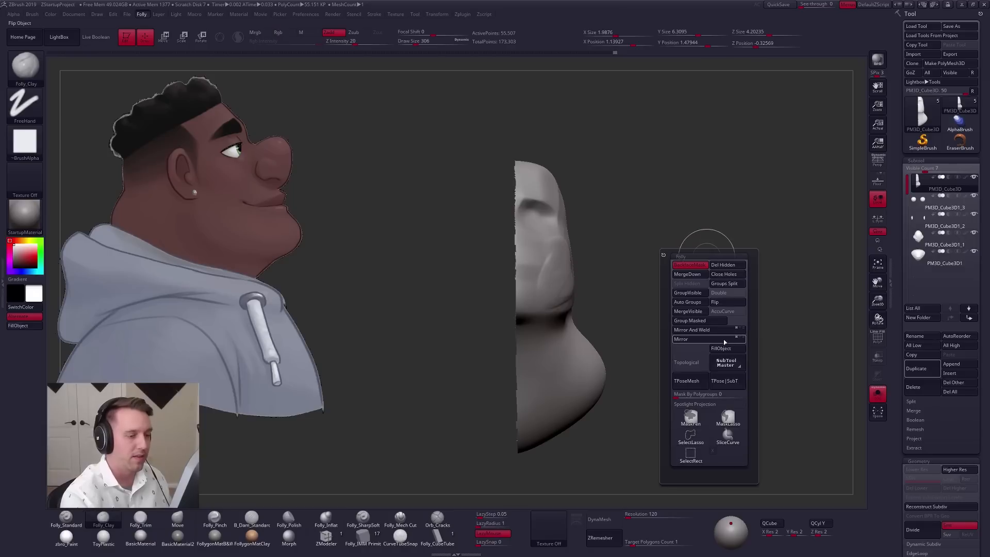
left_click(725, 338)
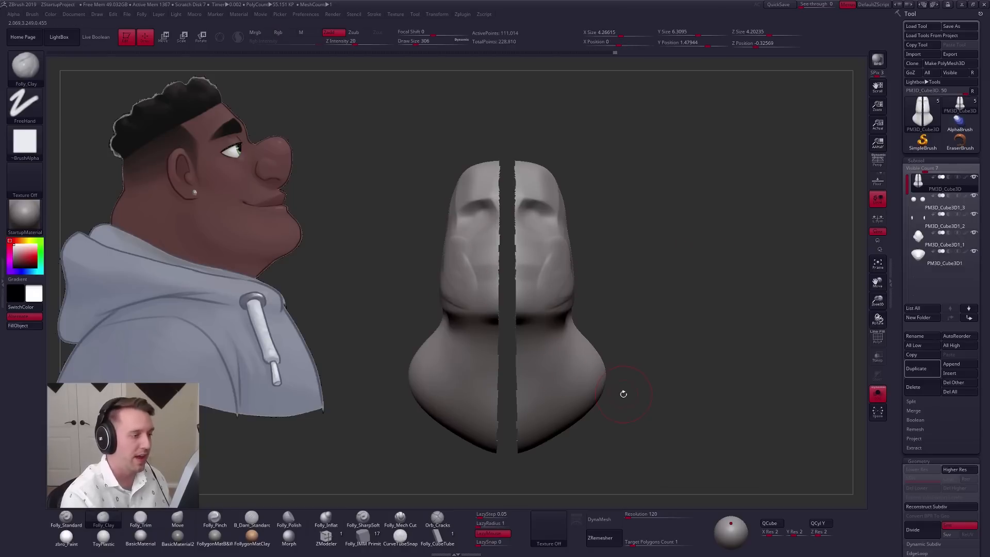
mouse_move(575, 359)
right_mouse_down()
mouse_move(487, 367)
mouse_move(606, 365)
mouse_move(556, 369)
right_mouse_up()
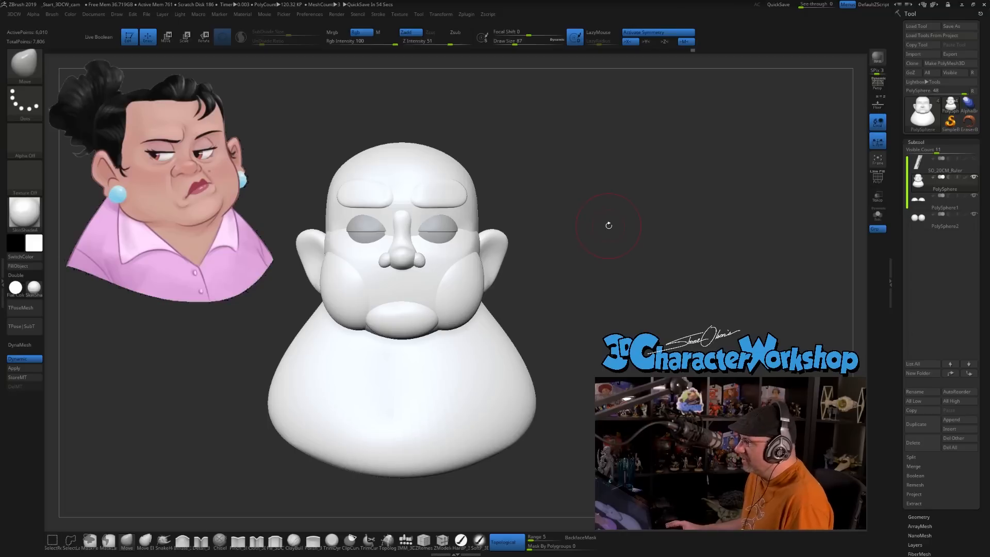
mouse_move(608, 223)
left_mouse_down()
mouse_move(564, 235)
mouse_move(614, 233)
left_mouse_up()
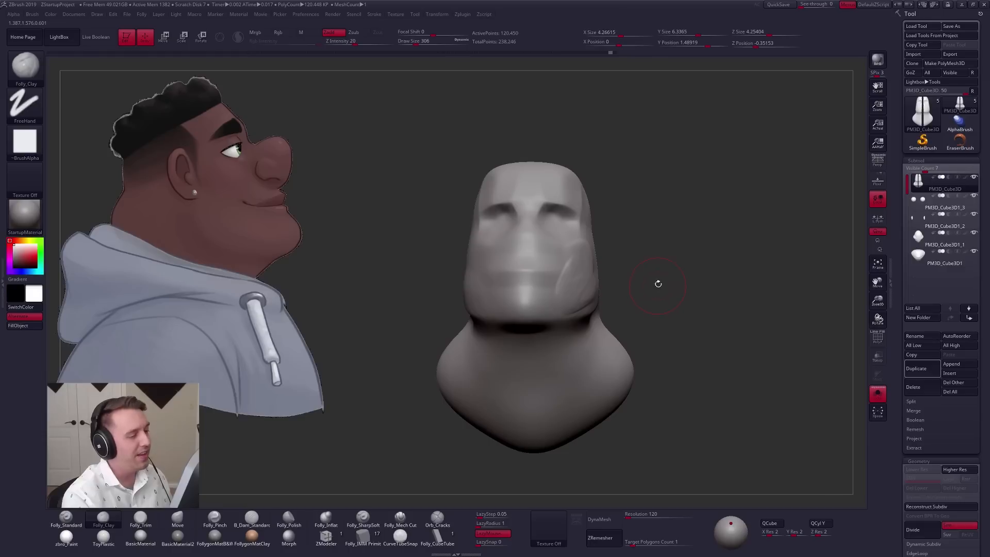
key("ctrl+shift+f")
left_click(687, 329)
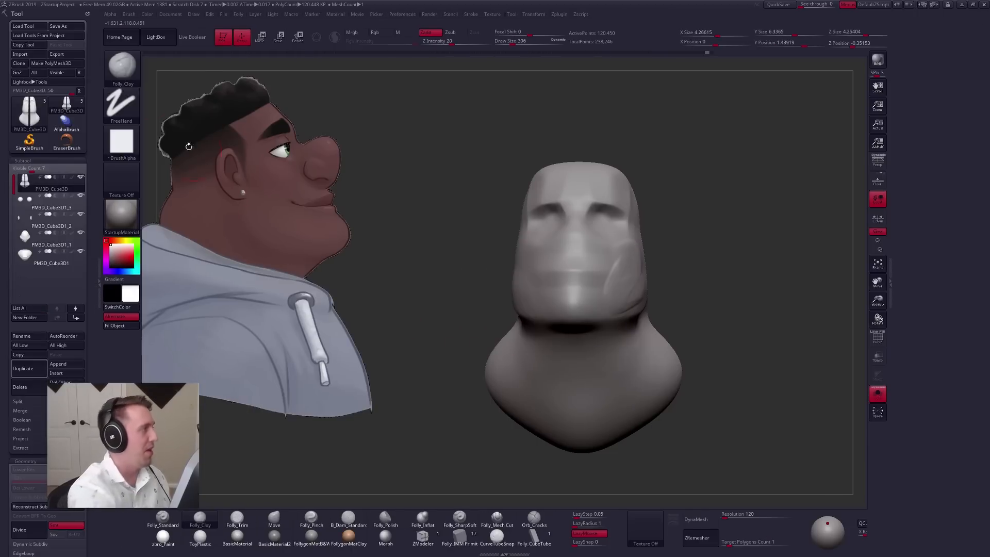
left_click_drag(917, 147, 916, 149)
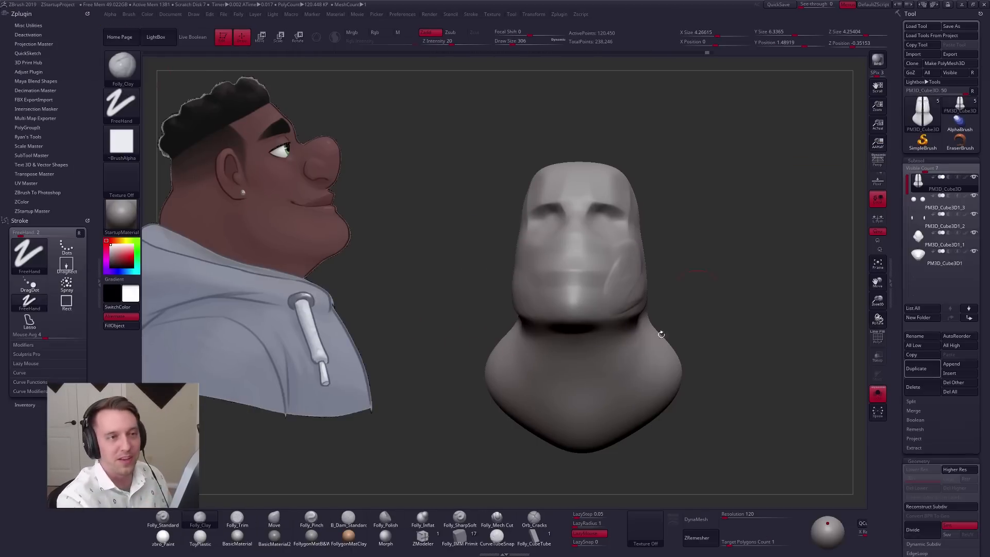
left_click(100, 282)
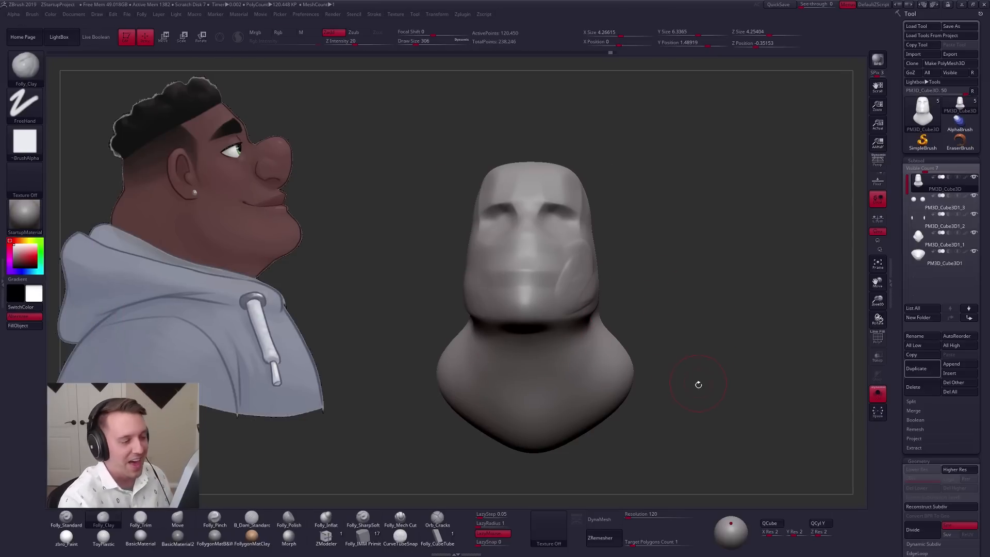
Step: Try mirroring the cheek crease onto the other half of the man's head with the custom Folly commands, and undo back past the crease
key("ctrl+shift+f")
left_click(653, 347)
left_click(655, 340)
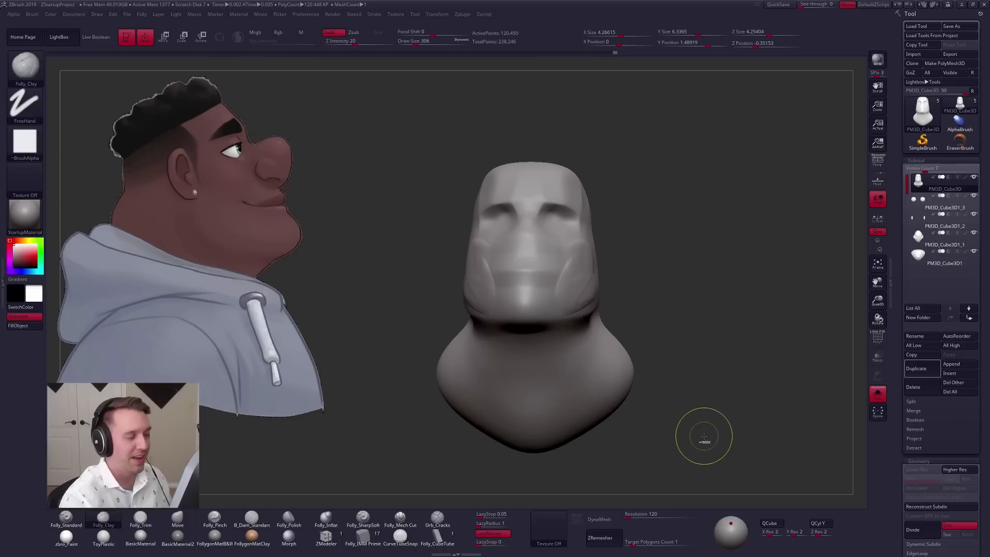
key("ctrl+z")
key("ctrl+z")
key("ctrl+z")
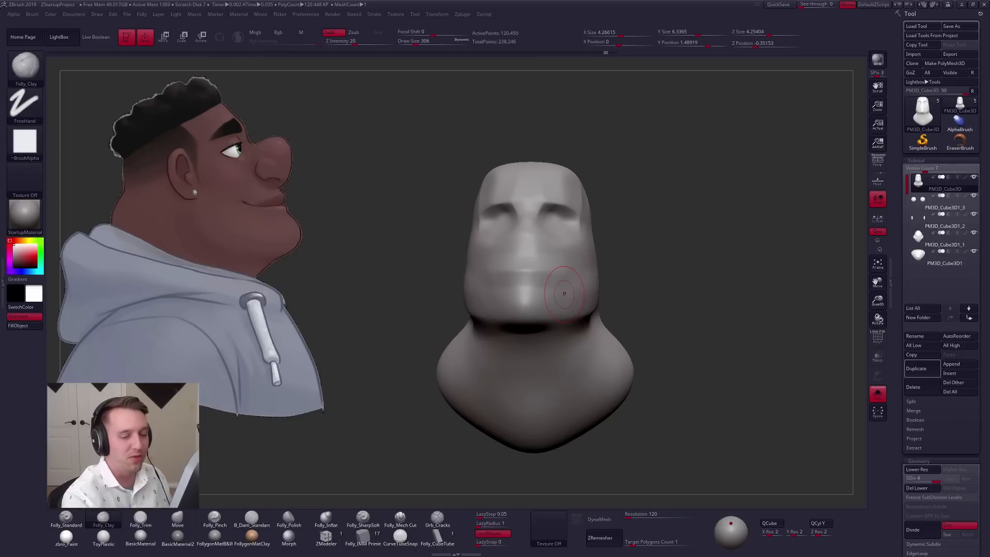
Step: Enlarge the Folly_Clay brush to a draw size of 381 and build up the broad planes of the man's isolated head
right_click_drag(570, 292, 571, 271)
key("space")
left_click_drag(568, 283, 573, 283)
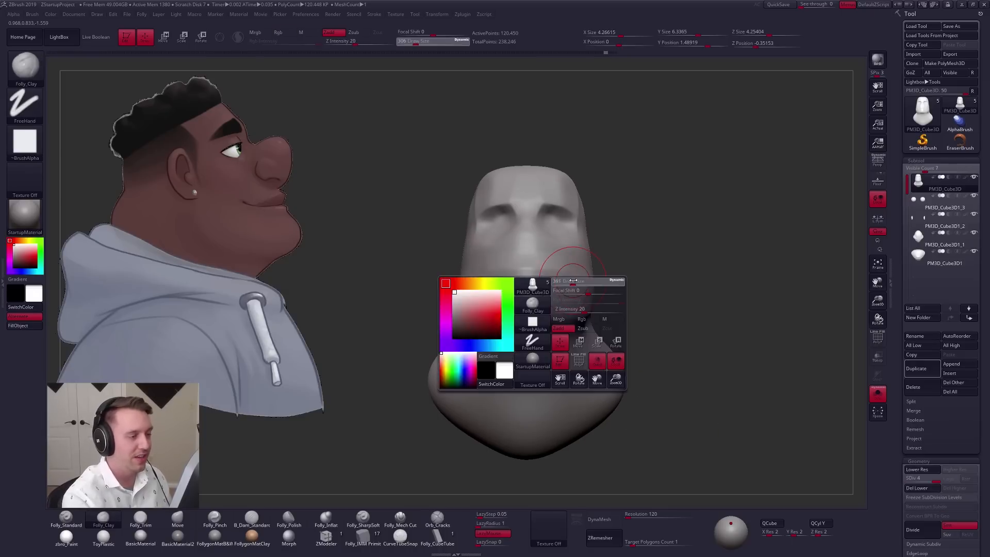
right_click_drag(637, 275, 577, 265)
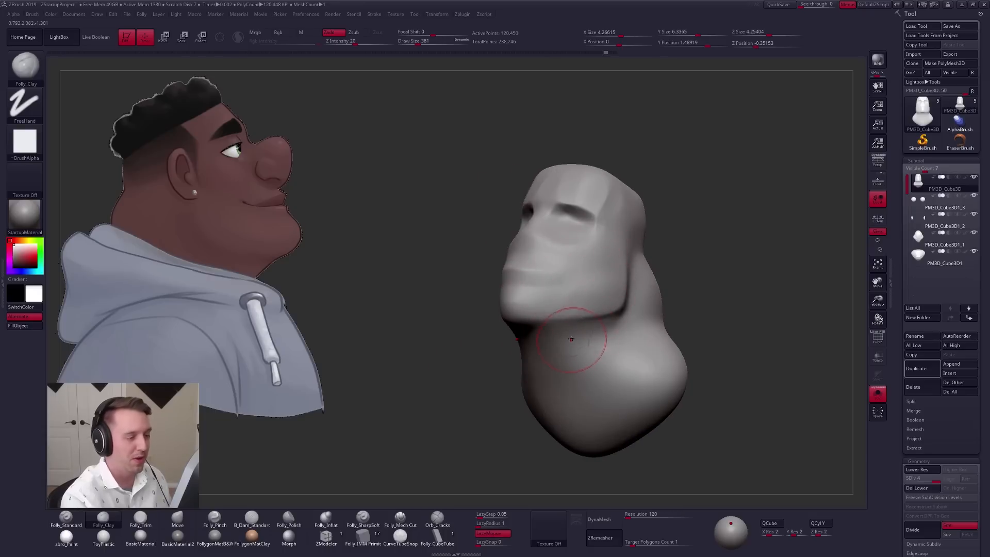
key("alt+s")
Step: Resize the Move brush and reshape the woman's brows so they stay thick at the inner ends and taper outward
right_click_drag(599, 280, 625, 269)
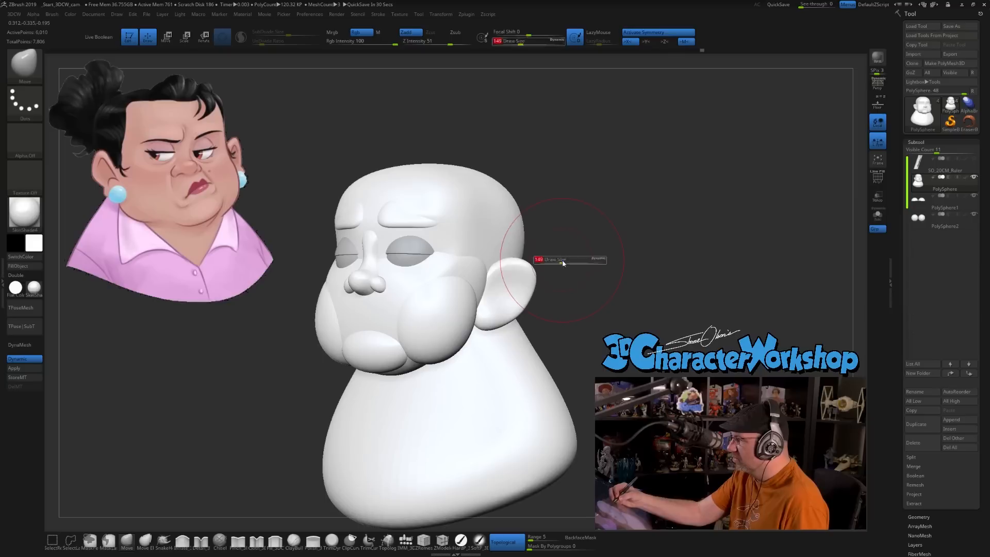
right_click_drag(559, 264, 553, 264)
key("s")
left_click_drag(557, 263, 516, 252)
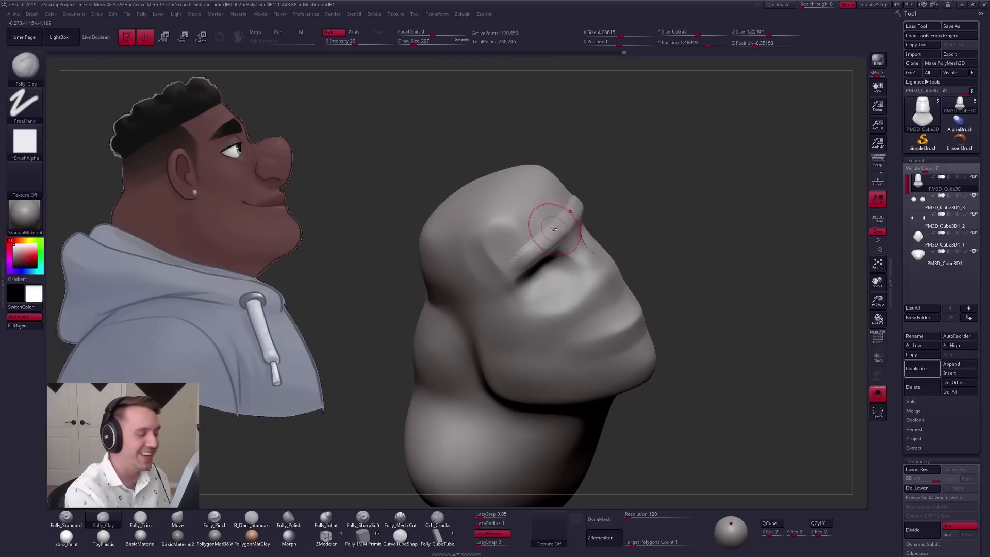
Step: Flatten the man's brow and temple planes with Folly_Trim, refine the edges with Folly_Pinch, and check them against the whole bust
key("3")
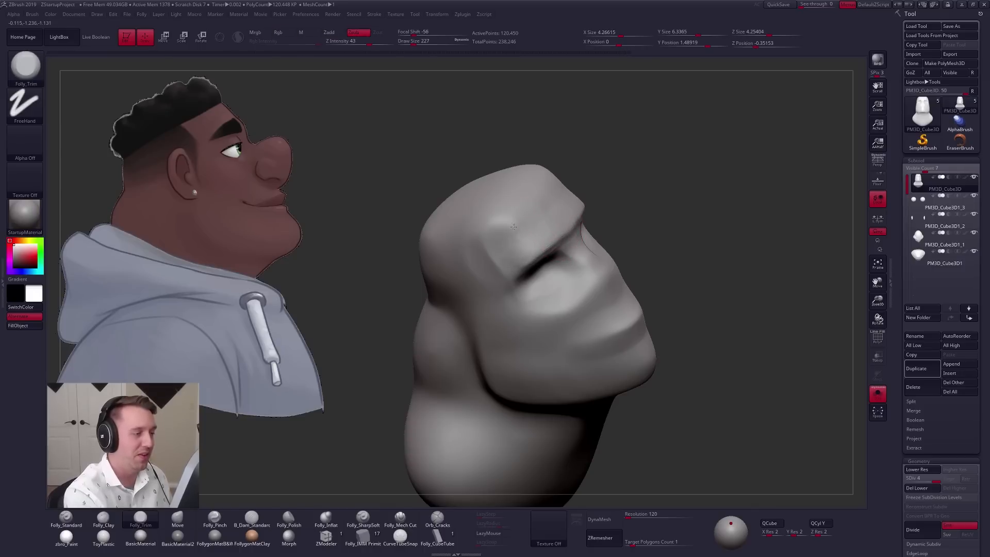
mouse_move(472, 287)
right_mouse_down()
mouse_move(468, 330)
mouse_move(491, 316)
right_mouse_up()
key("5")
key("space")
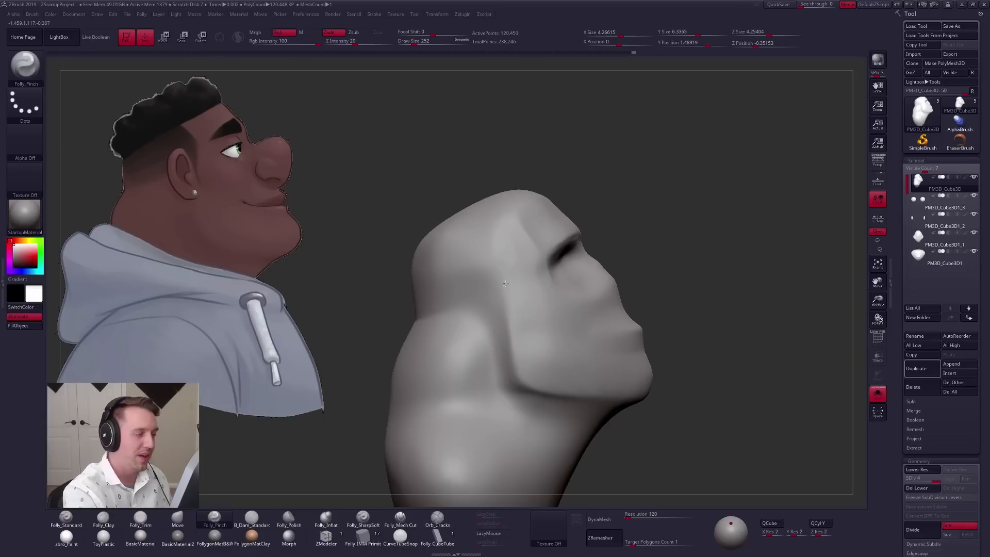
right_click_drag(517, 316, 529, 294, "alt")
key("ctrl+shift+s")
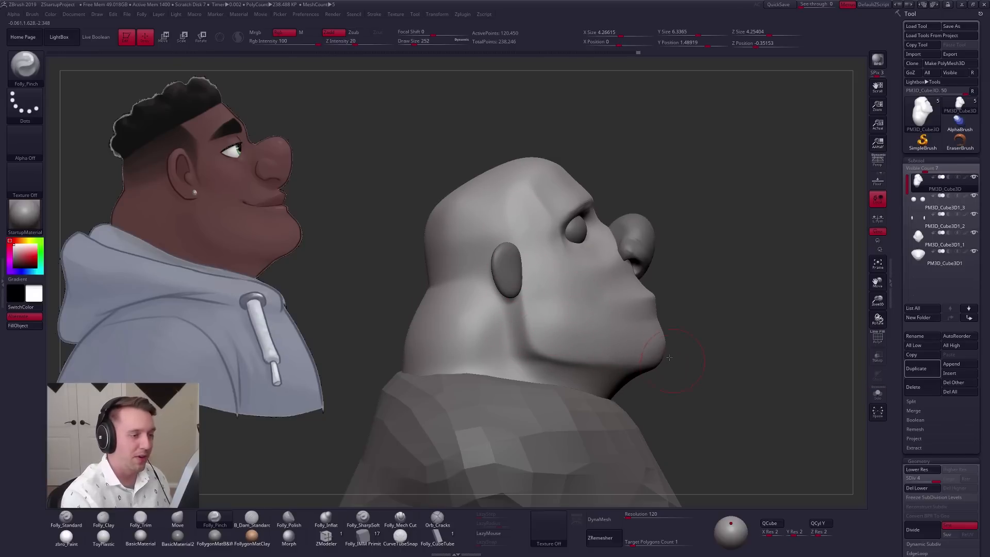
right_click_drag(674, 361, 606, 321, "alt")
mouse_move(562, 249)
right_mouse_down()
mouse_move(498, 261)
mouse_move(556, 256)
right_mouse_up()
Step: Build up the man's cheek beneath the eye and beside the nose with the Folly_Clay brush
key("ctrl+shift+s")
key("space")
key("2")
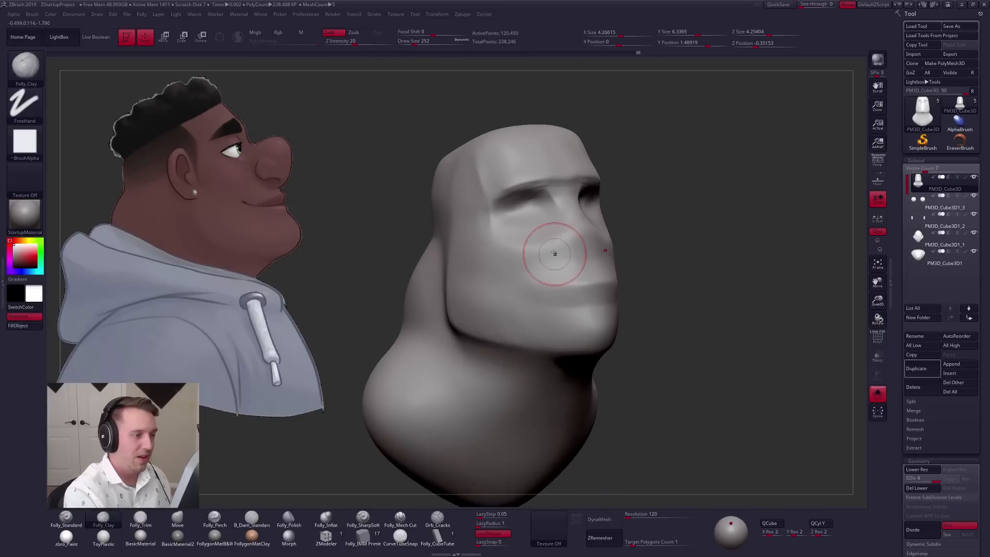
key("space")
key("ctrl+shift+s")
key("space")
left_click_drag(552, 233, 550, 233)
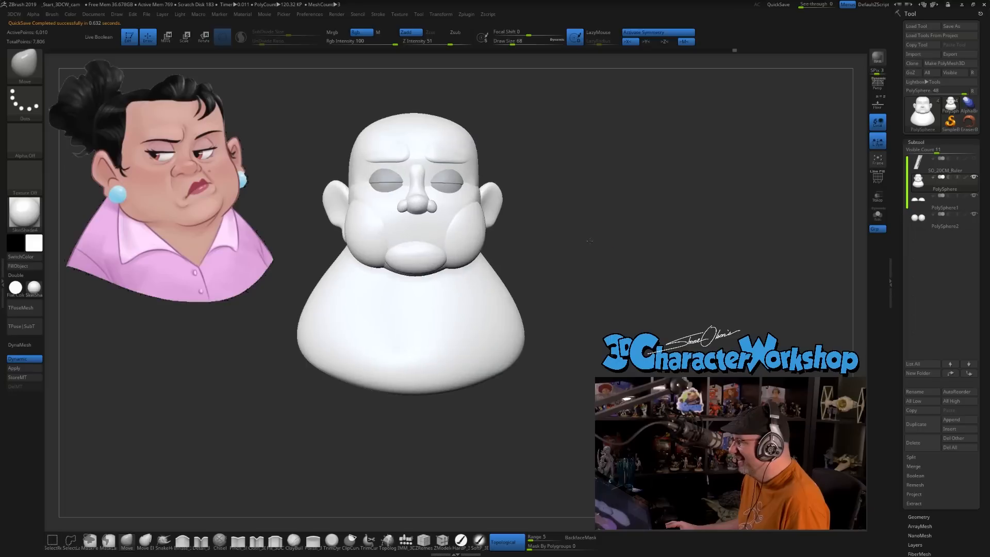
left_click_drag(568, 232, 590, 256)
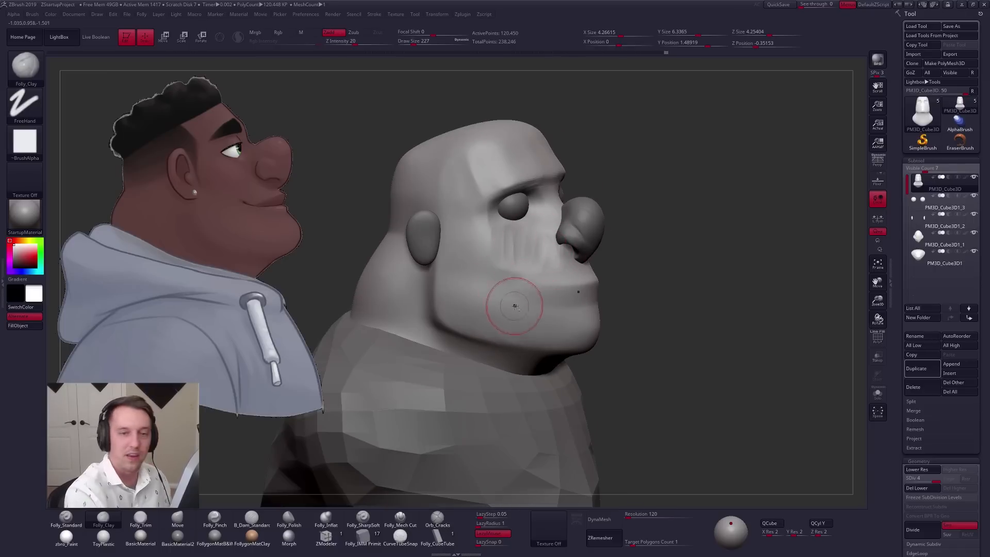
mouse_move(496, 257)
left_mouse_down()
mouse_move(504, 292)
mouse_move(518, 260)
left_mouse_up()
key("space")
mouse_move(507, 238)
left_mouse_down()
mouse_move(498, 262)
mouse_move(507, 248)
left_mouse_up()
left_click_drag(508, 289, 522, 273)
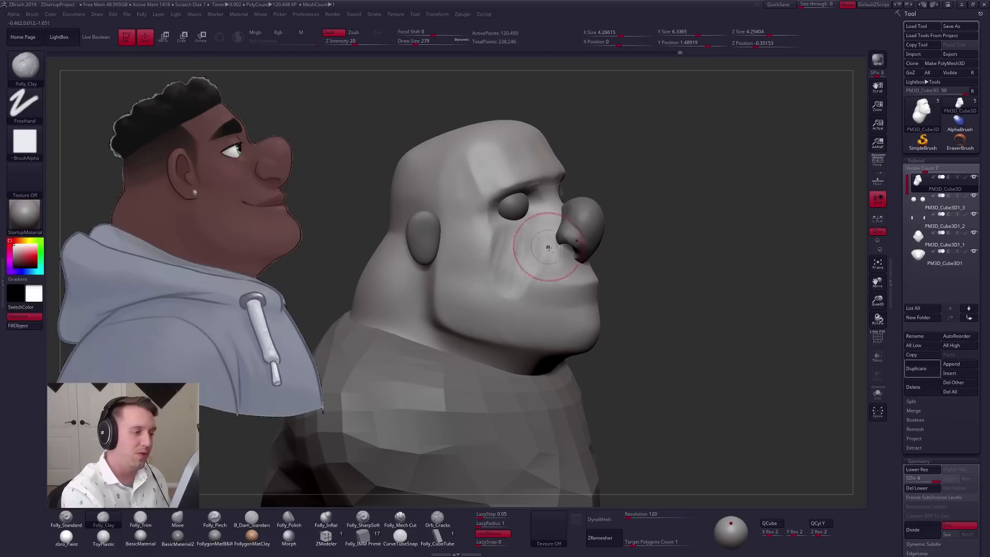
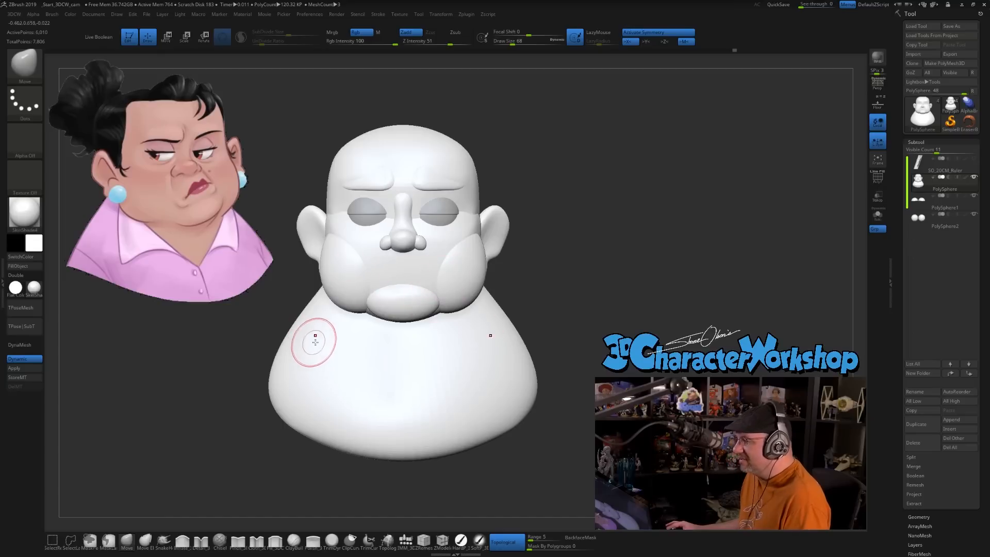
Step: Try the zbro_modeling material on the woman's bust
key("grave")
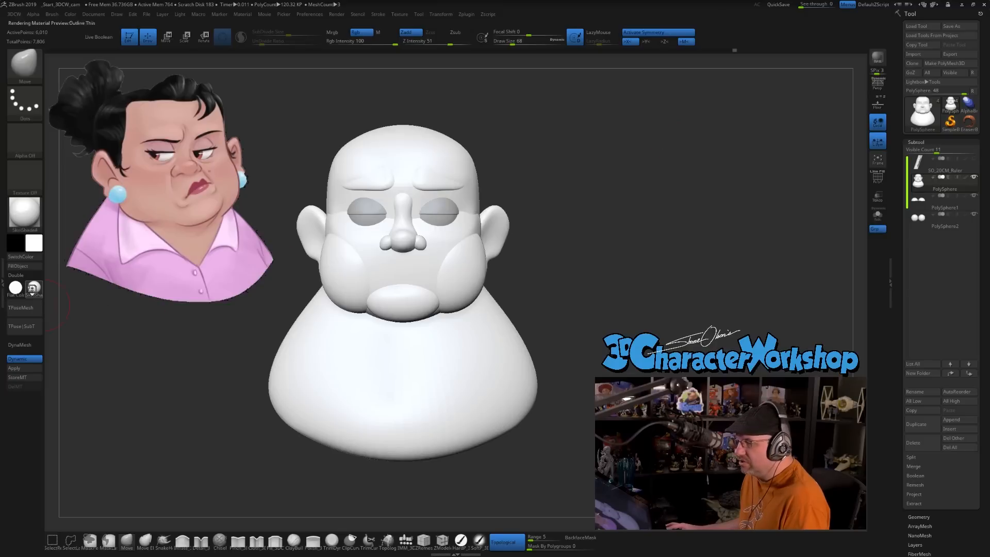
left_click(32, 289)
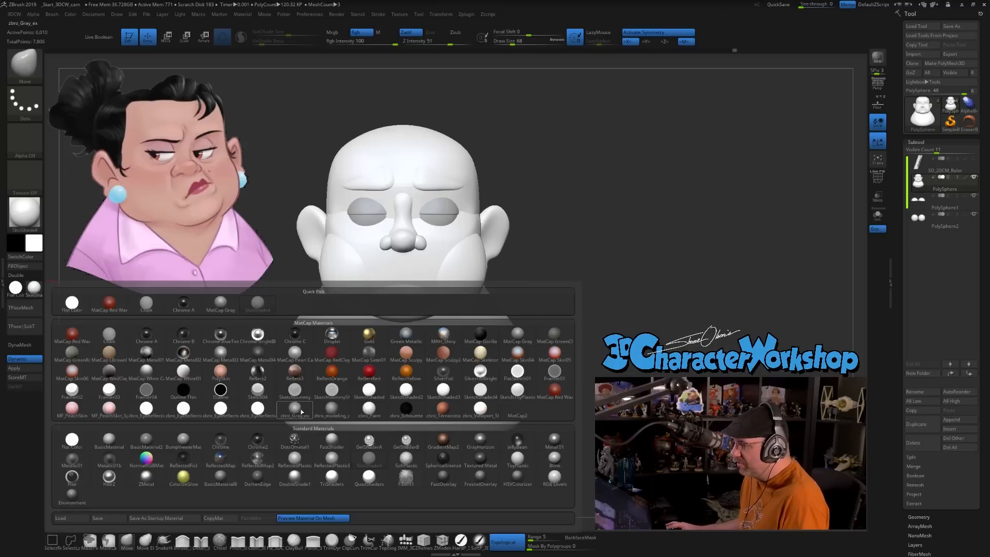
mouse_move(333, 412)
left_click(333, 412)
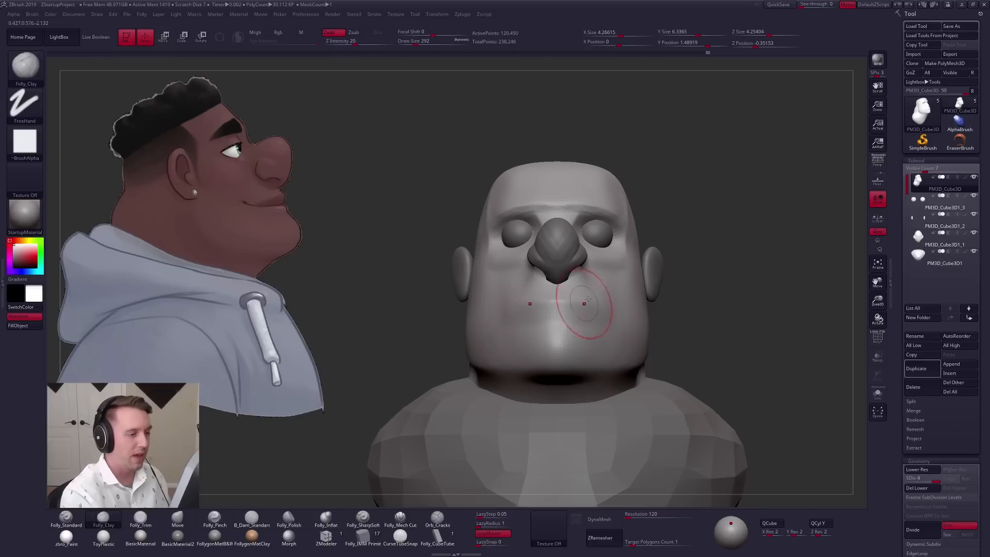
Step: Resize the Folly_Clay brush and refine the forms around the man's upper lip
key("space")
left_click_drag(610, 279, 608, 279)
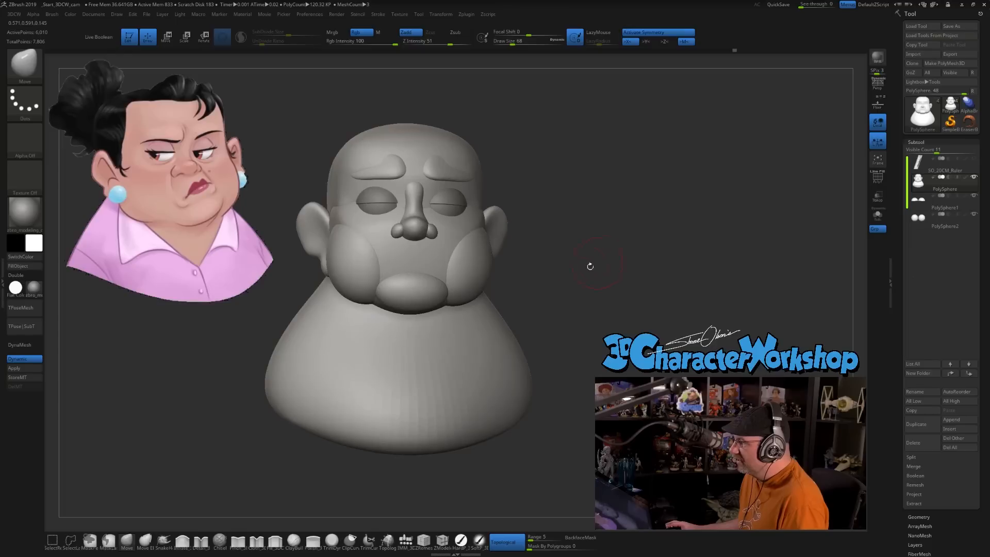
Step: Switch the woman's bust to the zbro_Gray_ex material
key("grave")
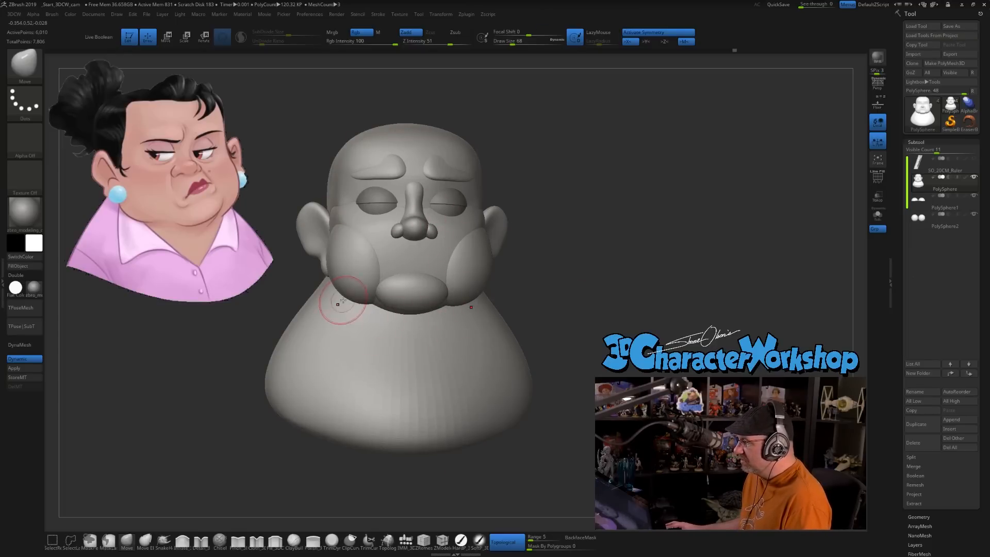
mouse_move(556, 308)
left_mouse_down()
mouse_move(594, 286)
mouse_move(570, 271)
left_mouse_up()
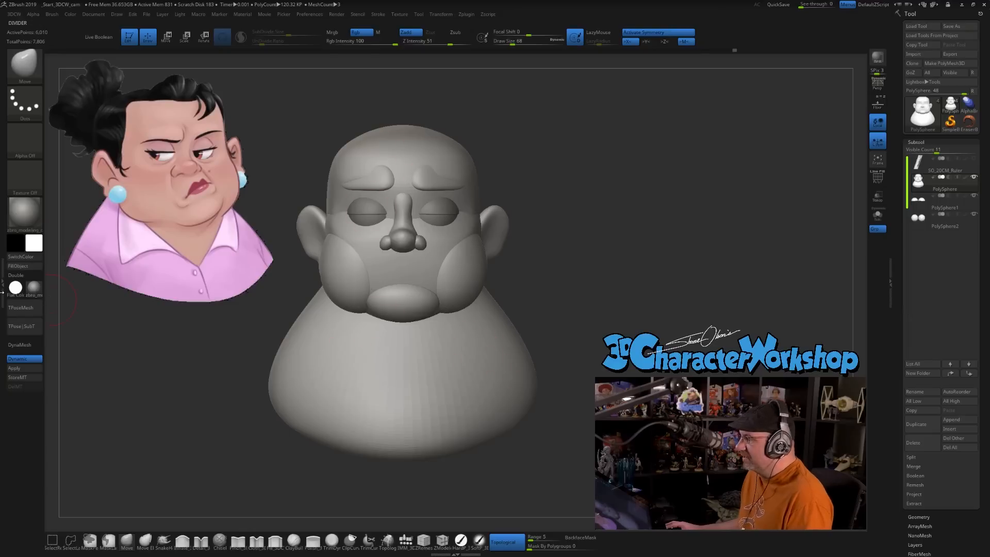
left_click(34, 288)
left_click(285, 402)
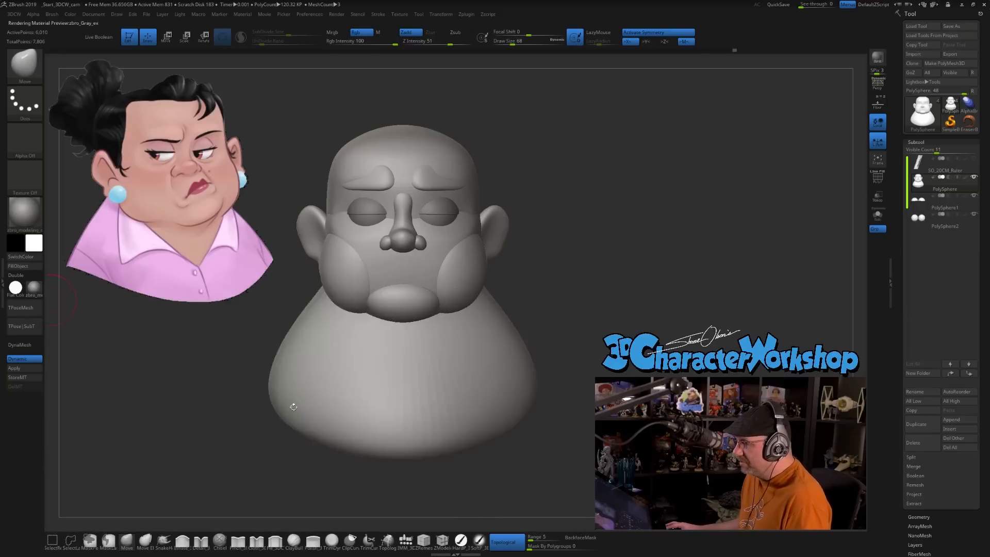
left_click_drag(608, 286, 615, 301)
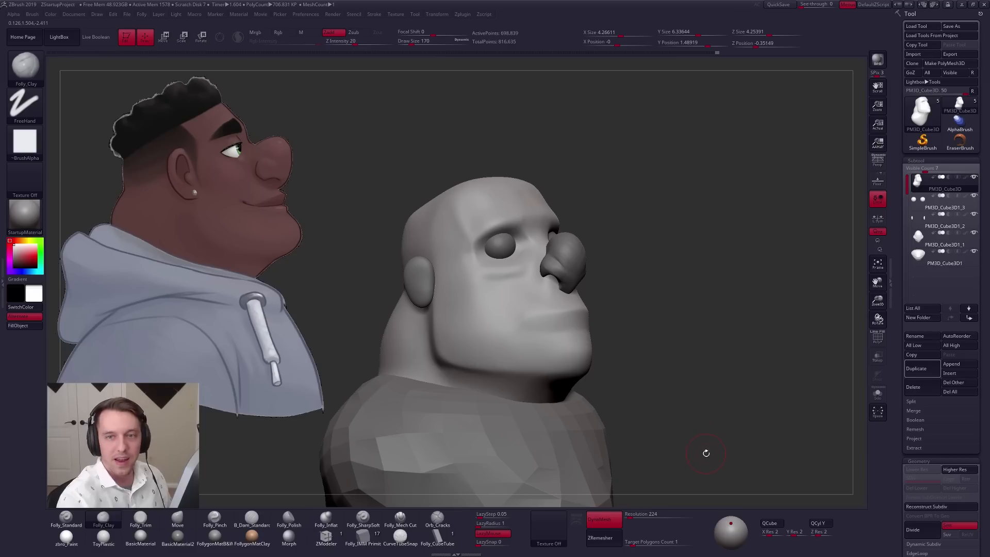
left_click_drag(705, 435, 671, 480)
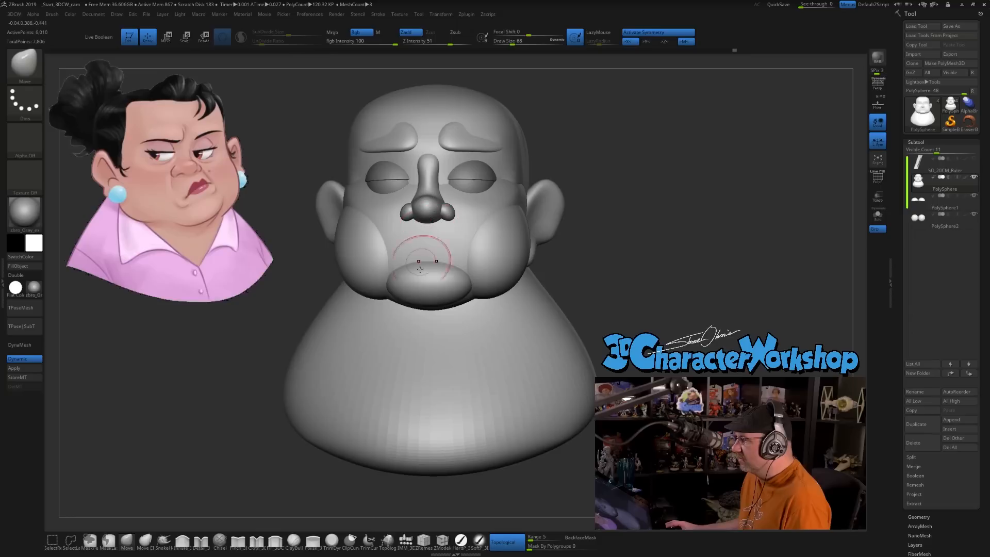
left_click_drag(599, 252, 580, 280, "alt")
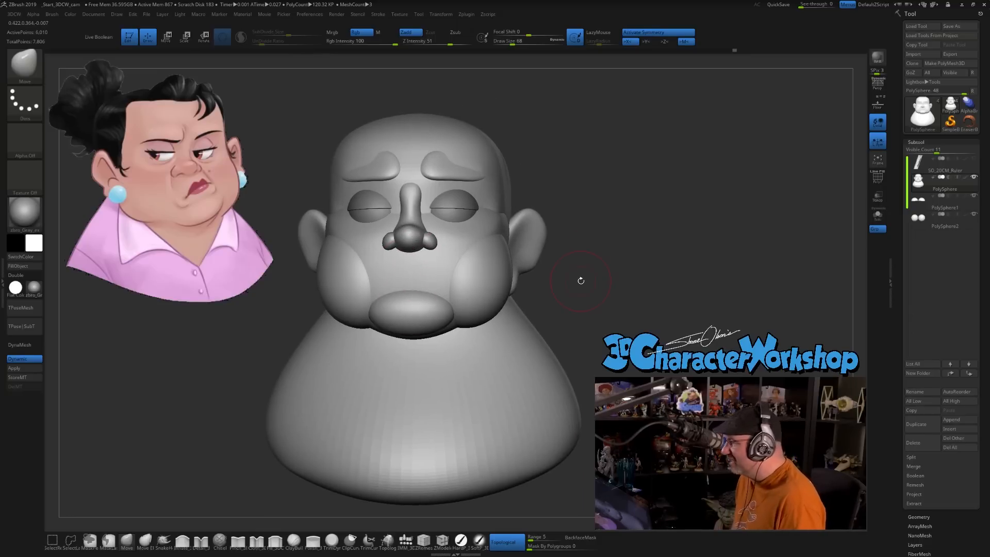
left_click_drag(587, 292, 586, 289)
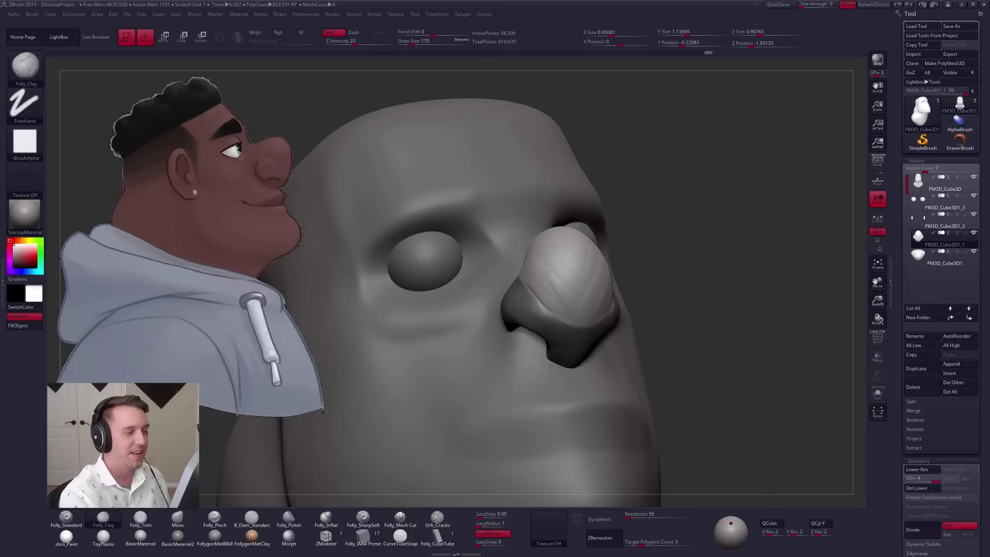
Step: Switch to the Move brush on the man's nose subtool and reshape the upper part of the nose
right_click_drag(549, 272, 549, 273, "shift")
key("space")
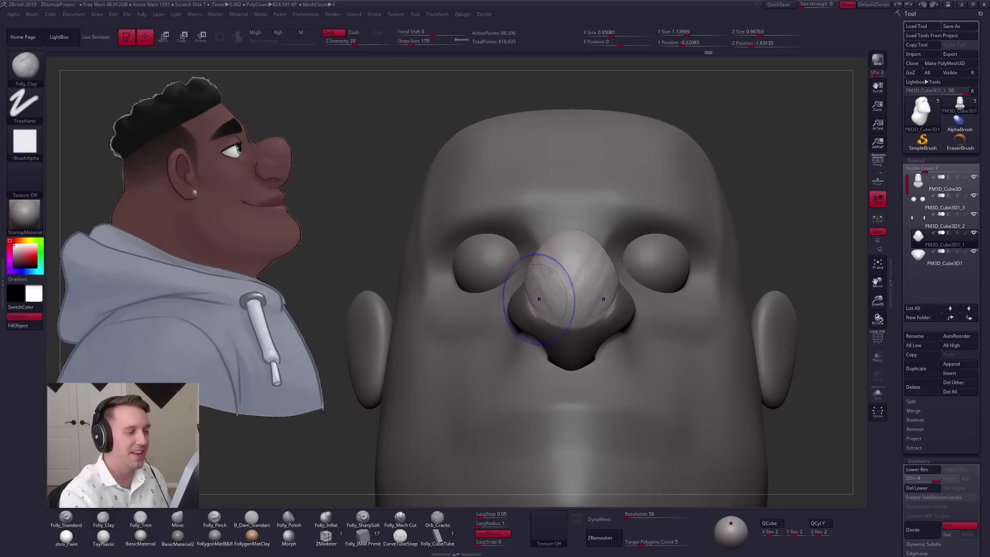
key("b")
key("m")
key("v")
key("space")
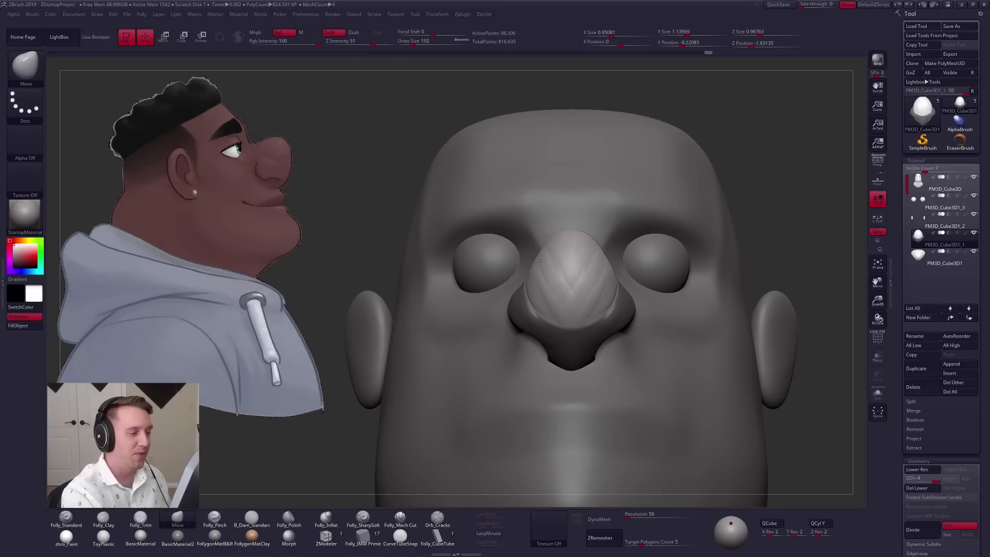
left_click_drag(546, 271, 551, 252)
key("alt+s")
mouse_move(560, 253)
right_mouse_down()
mouse_move(578, 274)
mouse_move(584, 320)
mouse_move(541, 275)
right_mouse_up()
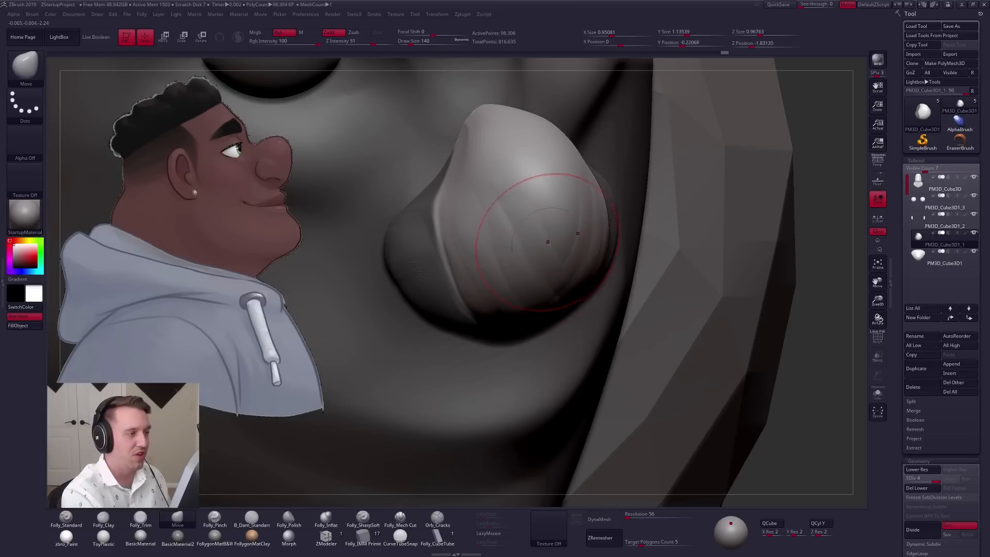
Step: Isolate the man's nose and reshape its bridge where it meets the face, using the Move brush at draw size 160
mouse_move(564, 242)
right_mouse_down("ctrl")
mouse_move(539, 228)
mouse_move(562, 211)
mouse_move(543, 216)
right_mouse_up("ctrl")
key("space")
left_click_drag(516, 232, 520, 232)
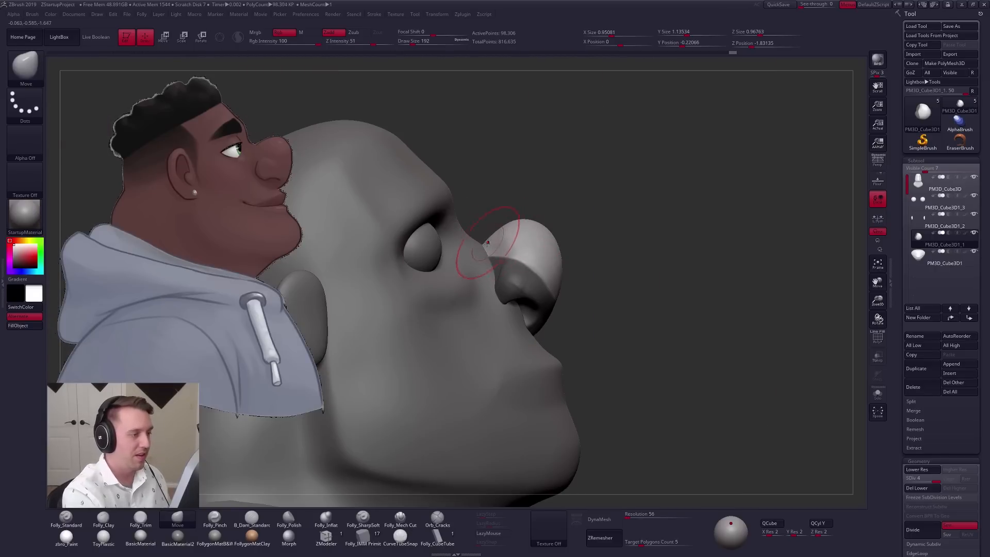
right_click_drag(488, 243, 473, 254)
key("space")
left_click_drag(489, 253, 476, 239)
mouse_move(473, 269)
left_mouse_down()
mouse_move(488, 248)
mouse_move(480, 253)
left_mouse_up()
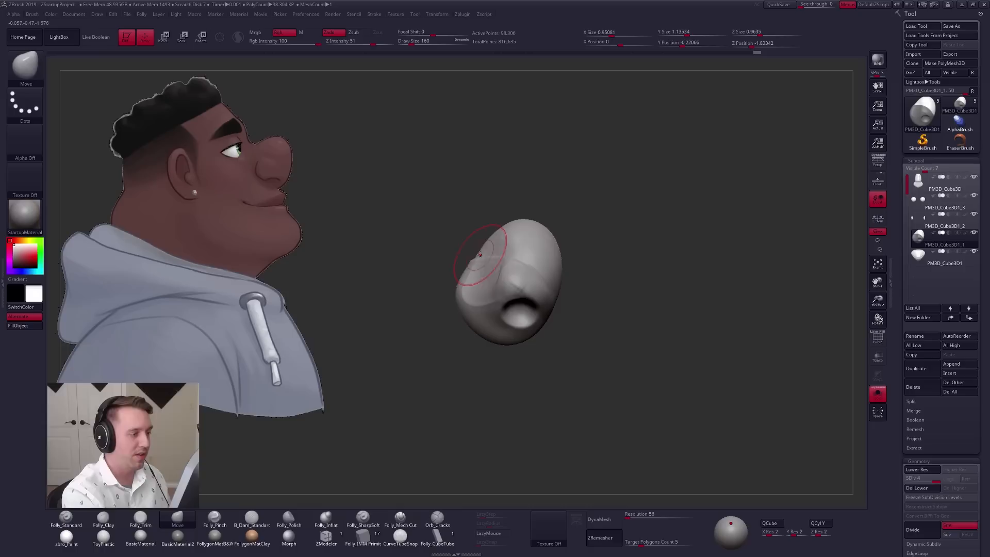
Step: Set the Move brush's draw size to 170 and reshape the man's nose against his face profile
key("space")
left_click_drag(558, 269, 551, 290)
key("space")
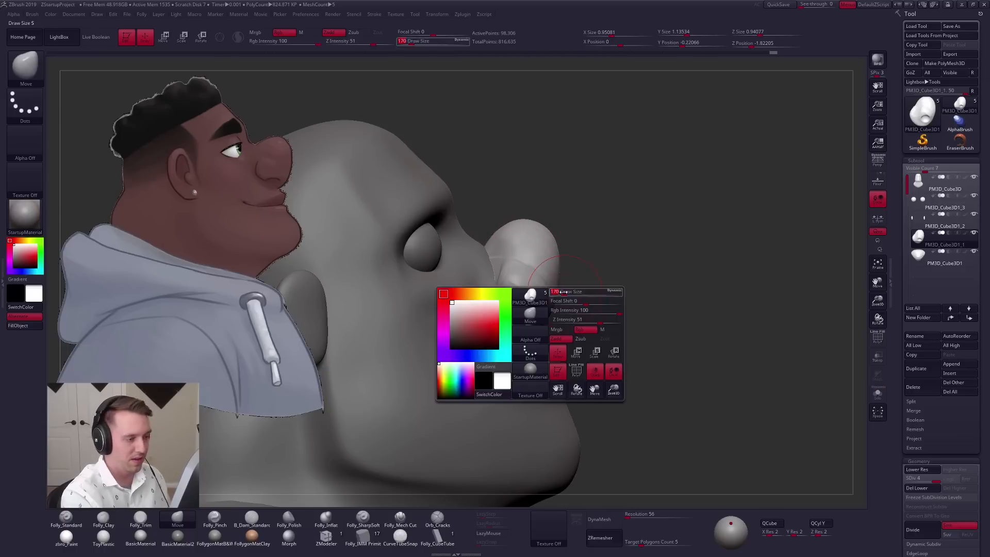
right_click_drag(541, 330, 528, 337)
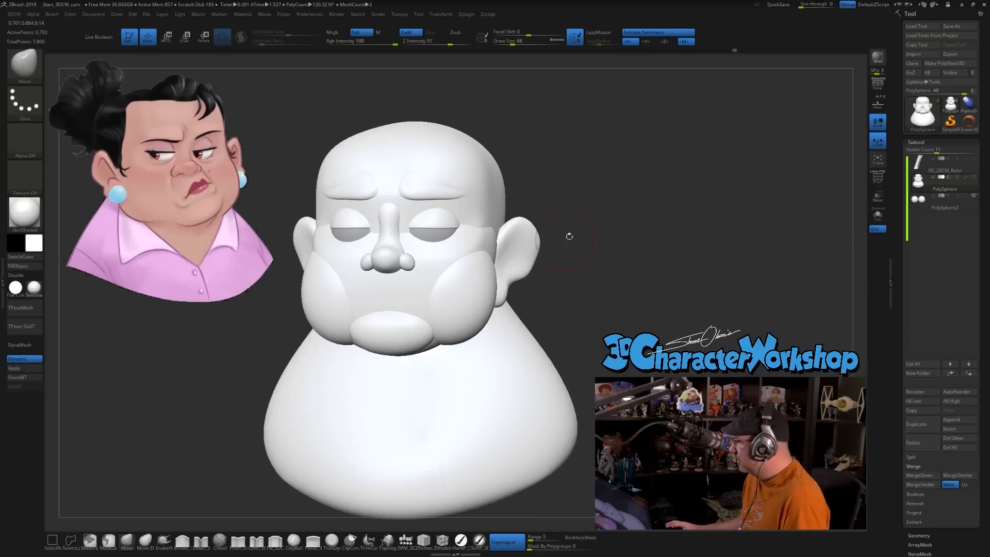
Step: Switch the woman's bust to the zbro_Paint material and review its forms
mouse_move(650, 191)
left_mouse_down()
mouse_move(630, 193)
mouse_move(657, 206)
mouse_move(653, 221)
mouse_move(639, 205)
left_mouse_up()
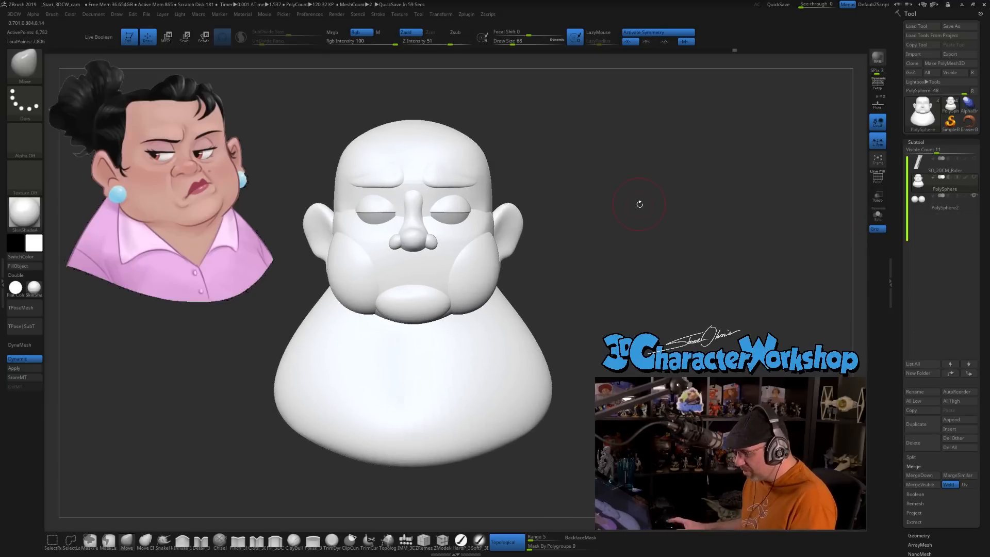
left_click_drag(582, 272, 606, 268)
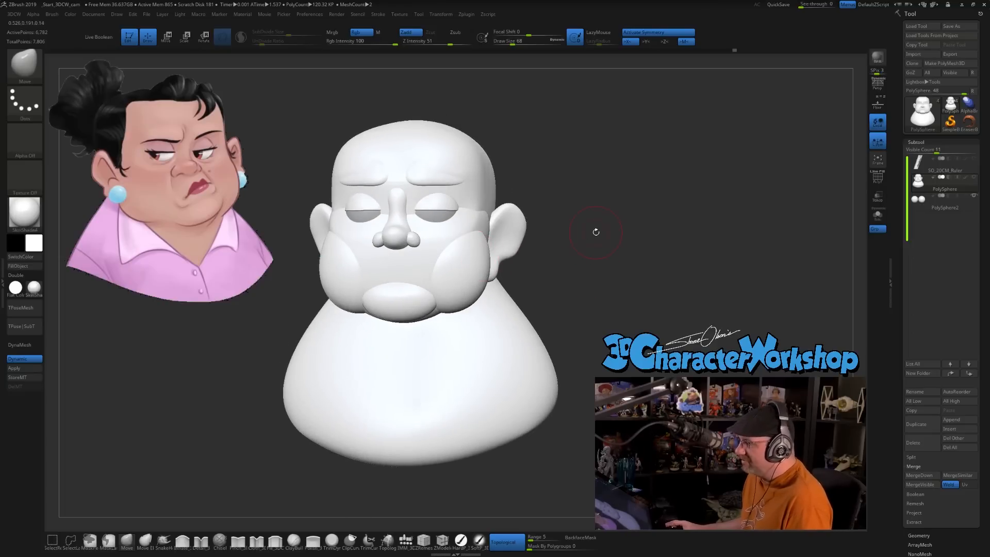
left_click(34, 289)
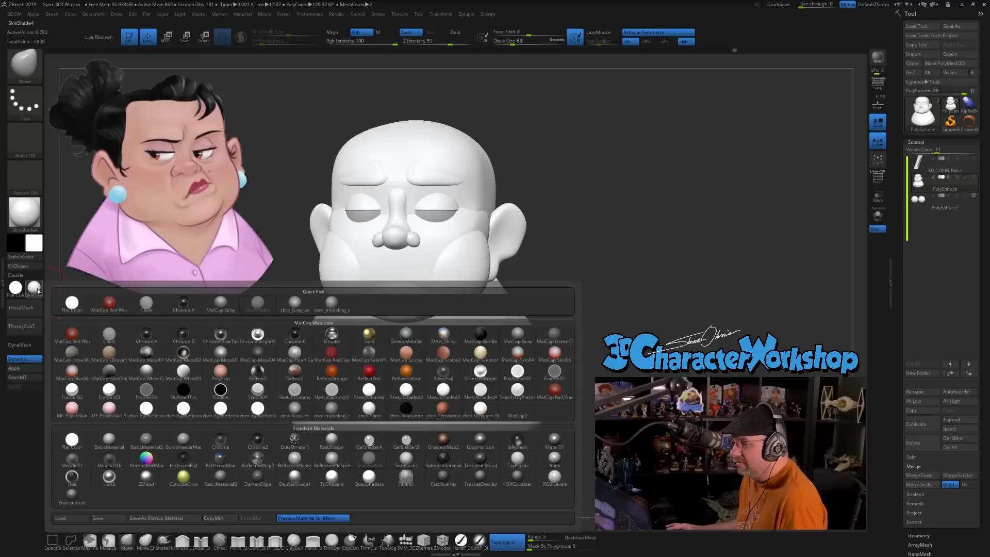
left_click(381, 418)
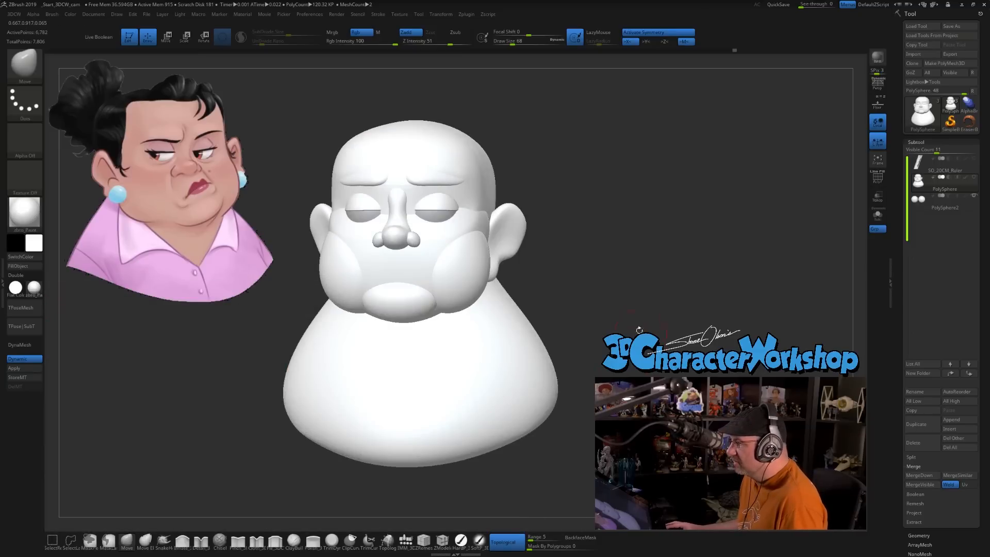
mouse_move(637, 292)
left_mouse_down()
mouse_move(562, 289)
mouse_move(588, 289)
left_mouse_up()
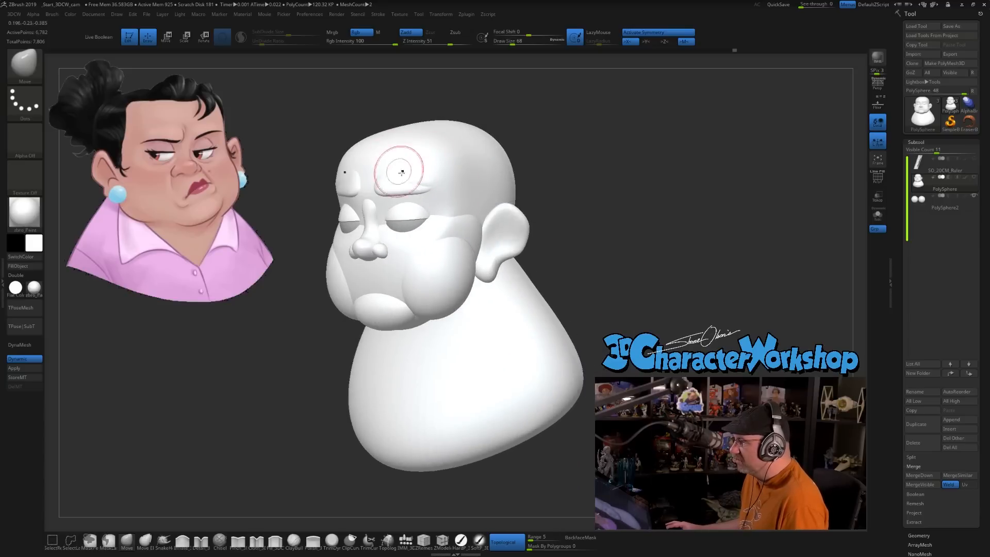
mouse_move(288, 391)
left_mouse_down()
mouse_move(299, 390)
mouse_move(281, 389)
left_mouse_up()
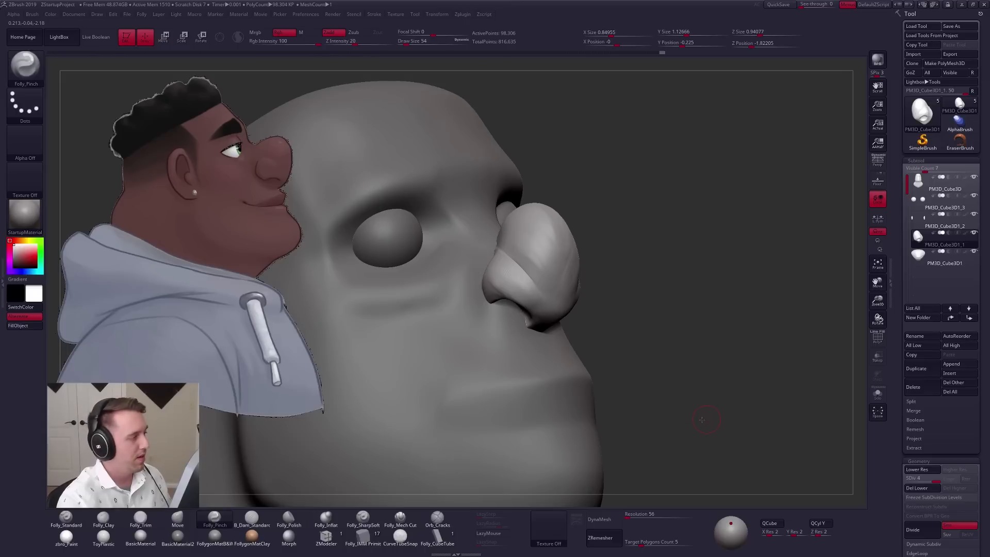
Step: Refine the underside and nostril of the man's nose with the Folly_Pinch brush, resizing the brush and smoothing the surface
mouse_move(702, 419)
left_mouse_down("alt")
mouse_move(676, 407)
mouse_move(669, 425)
mouse_move(627, 422)
left_mouse_up("alt")
key("space")
left_click_drag(571, 283, 576, 283)
left_click_drag(716, 356, 639, 351)
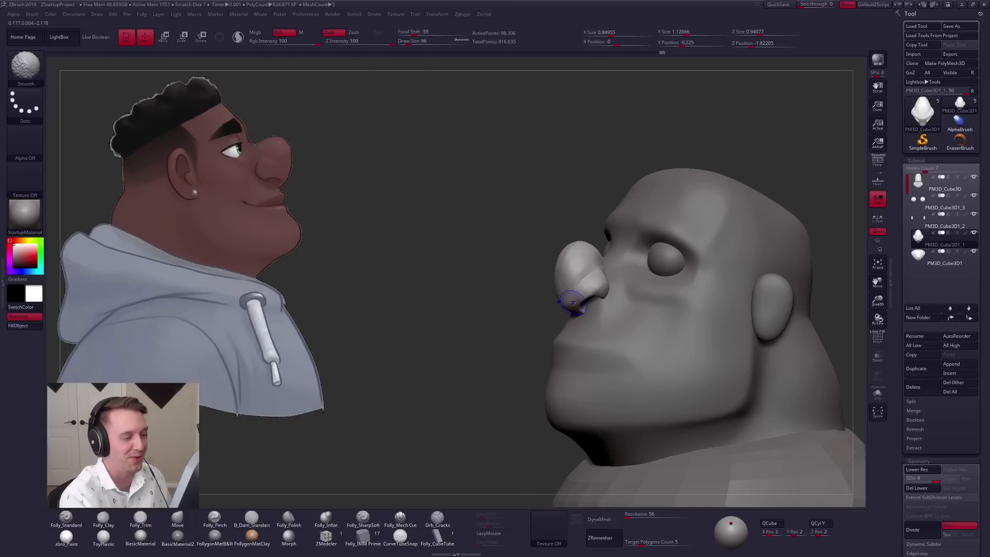
key("bracketright")
key("bracketright")
mouse_move(521, 310)
left_mouse_down()
mouse_move(637, 317)
mouse_move(630, 306)
mouse_move(654, 375)
mouse_move(642, 309)
left_mouse_up()
left_click_drag(667, 416, 624, 402)
Step: Select the man's torso subtool and switch to the Move brush at draw size 787
left_click(620, 400, "alt")
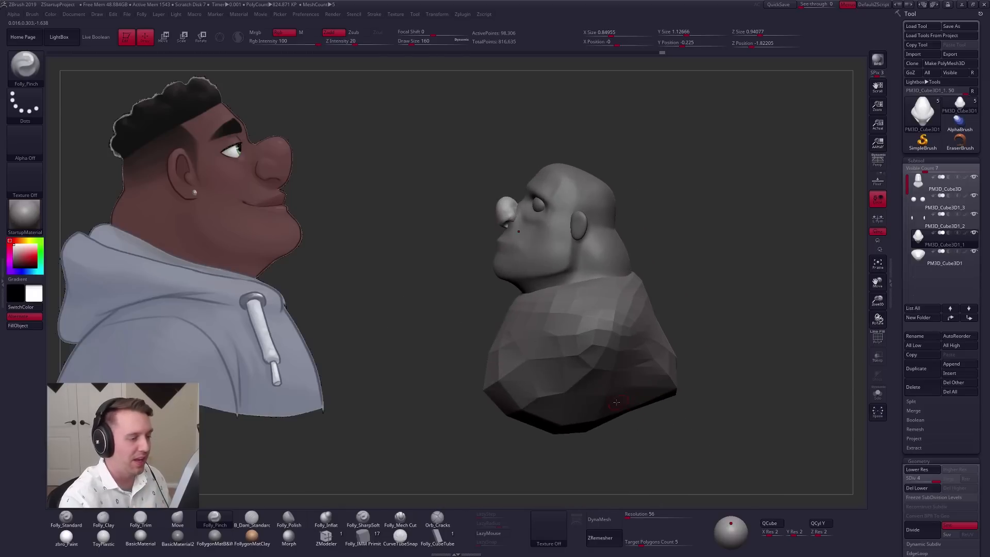
right_click_drag(632, 400, 676, 386)
key("b")
key("m")
key("v")
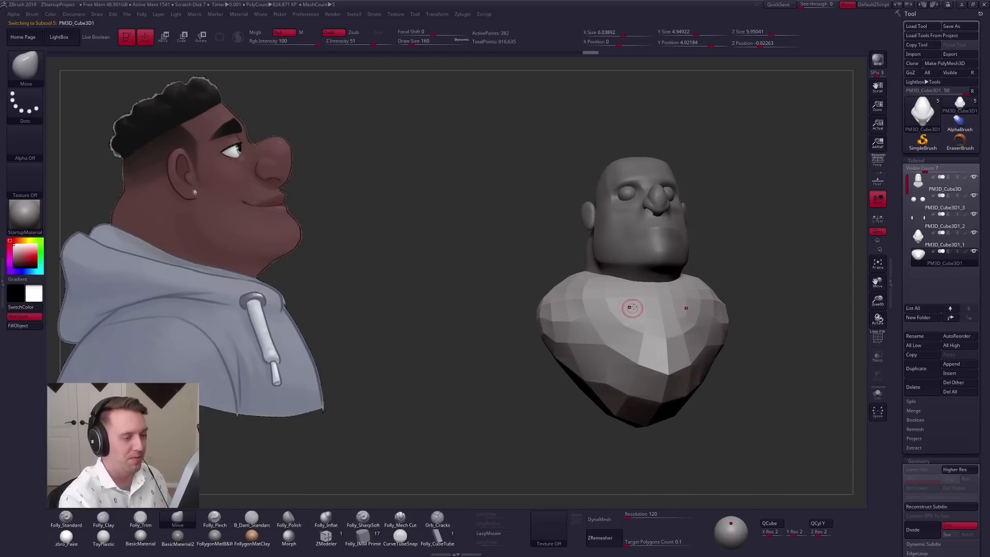
key("space")
left_click_drag(631, 295, 658, 295)
mouse_move(658, 309)
right_mouse_down("shift")
mouse_move(637, 326)
mouse_move(559, 327)
right_mouse_up("shift")
Step: Activate Dynamic Subdiv on the man's faceted torso, always accepting it, and enlarge the Move brush
key("ctrl+d")
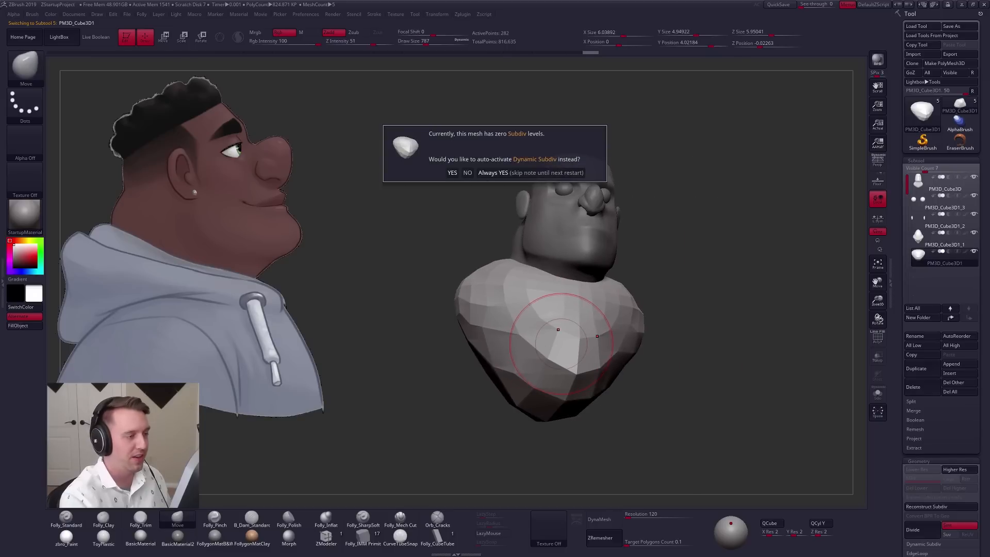
left_click(560, 173)
key("ctrl+d")
key("ctrl+d")
right_click_drag(652, 242, 673, 256, "shift")
right_click_drag(677, 297, 627, 293, "ctrl")
key("space")
left_click_drag(630, 295, 640, 293)
key("space")
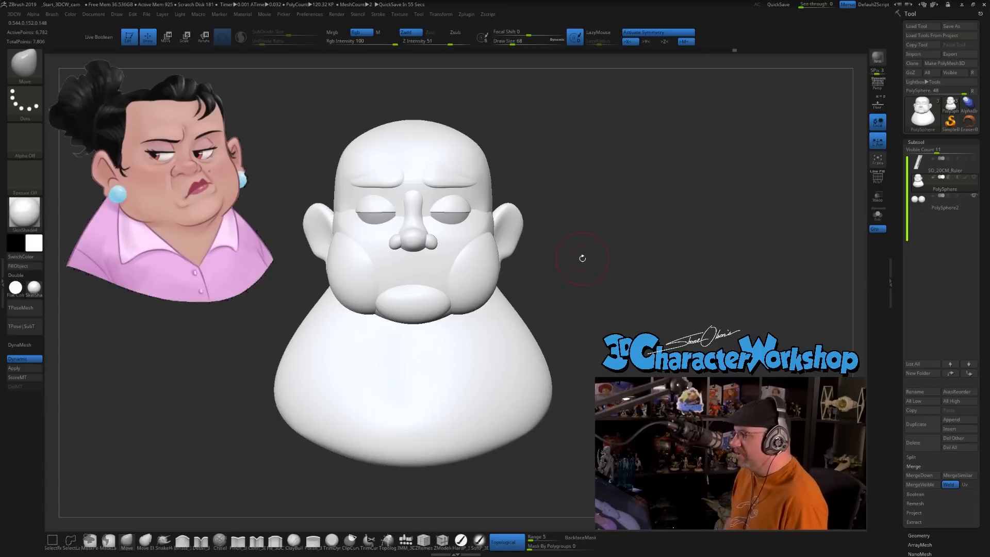
Step: Set the Move brush's draw size to 112 and fill out the brow forms on the woman's face
key("s")
left_click_drag(537, 212, 539, 212)
mouse_move(539, 212)
left_mouse_down()
mouse_move(515, 235)
mouse_move(515, 226)
mouse_move(453, 221)
left_mouse_up()
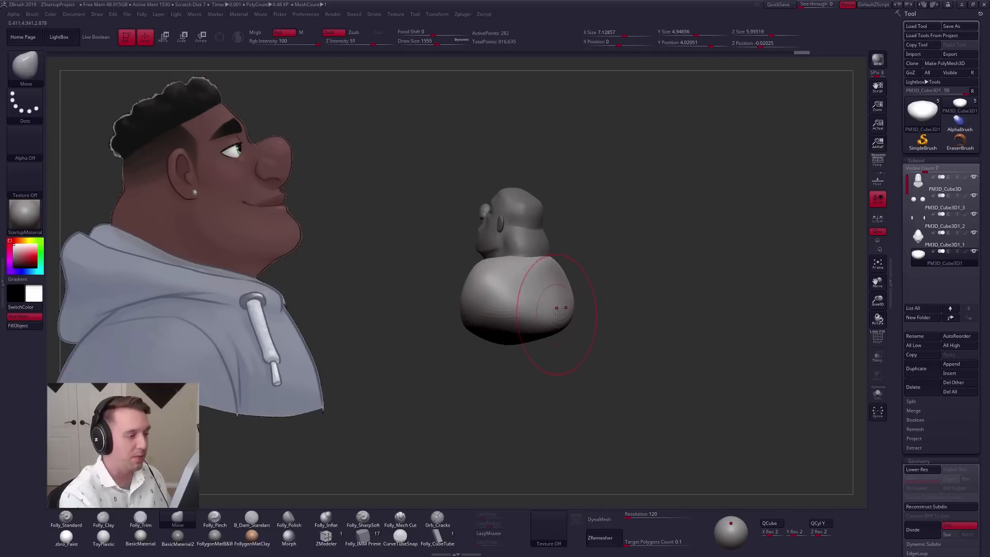
Step: Resize the Move brush and reshape the back and shoulders of the man's torso
right_click_drag(557, 314, 562, 313)
key("s")
left_click_drag(561, 314, 557, 299)
key("s")
left_click_drag(557, 297, 556, 287)
mouse_move(536, 308)
right_mouse_down()
mouse_move(579, 312)
mouse_move(508, 321)
right_mouse_up()
right_click_drag(508, 320, 588, 322, "alt")
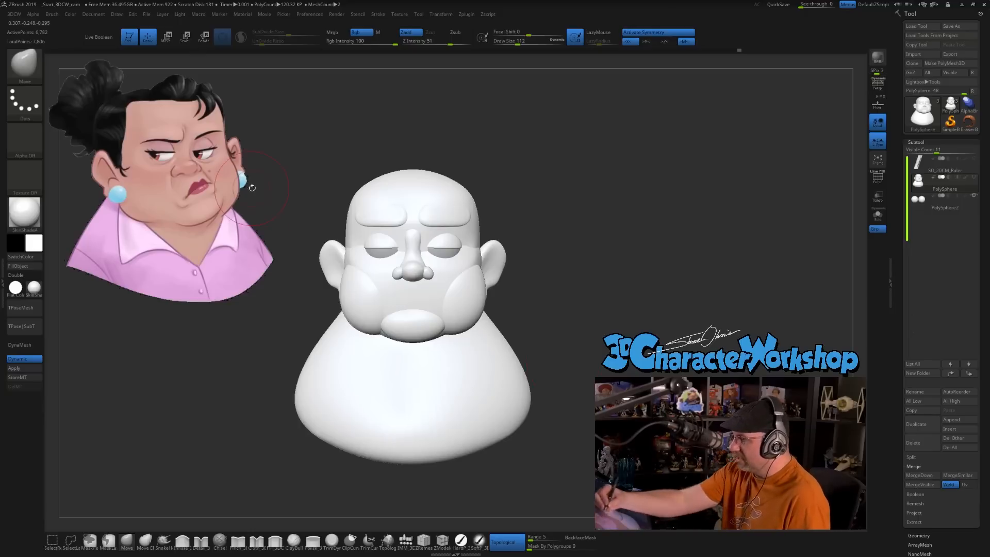
Step: Sample the skin tone from the woman's reference illustration and fill her bust with it, resampling once for a lighter tone
key("shift+z")
key("c")
key("z")
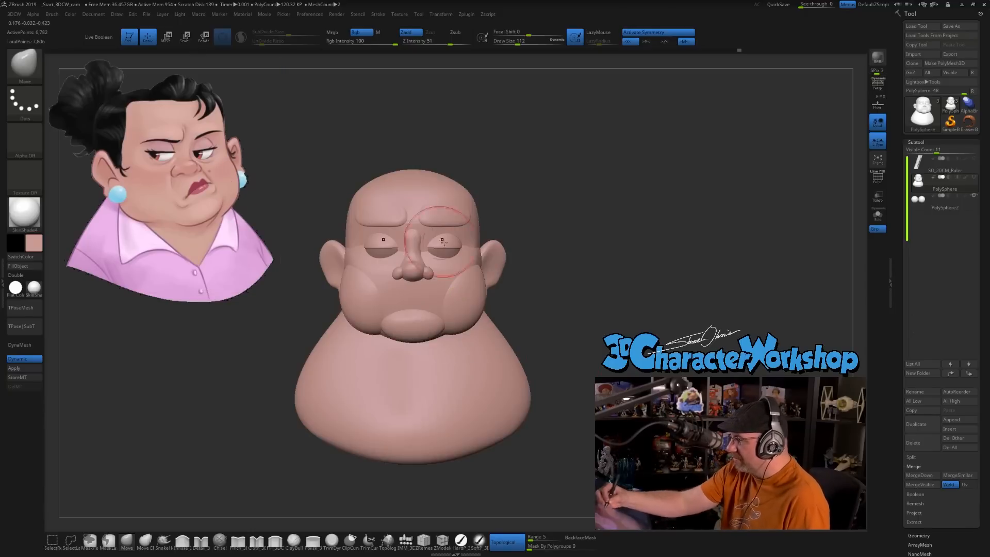
left_click(32, 268)
left_click_drag(612, 294, 570, 309, "alt")
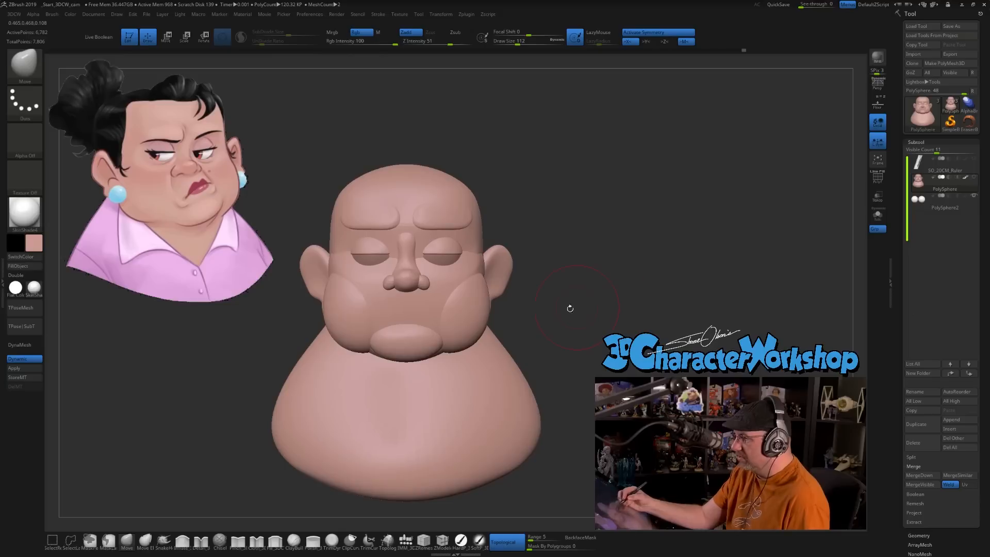
key("z")
key("z")
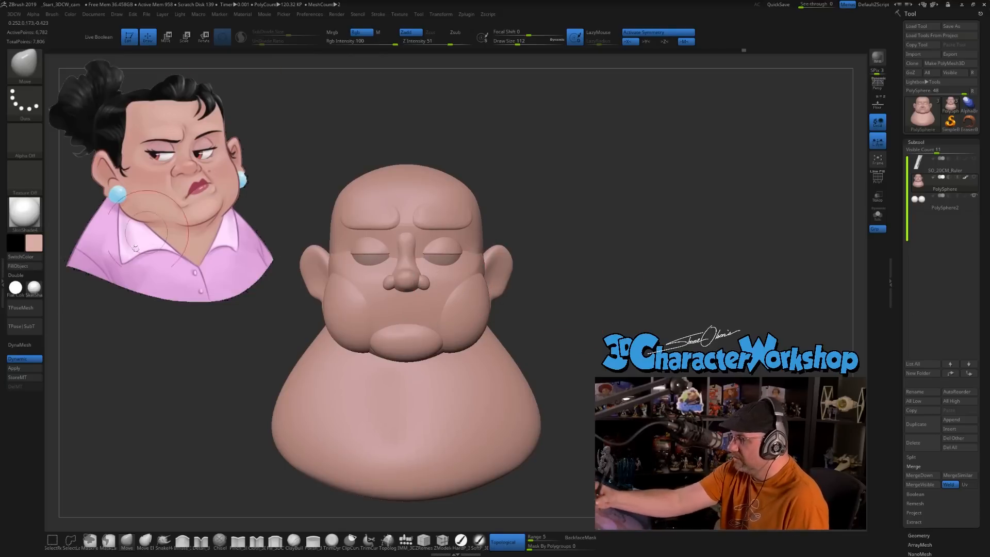
left_click(27, 268)
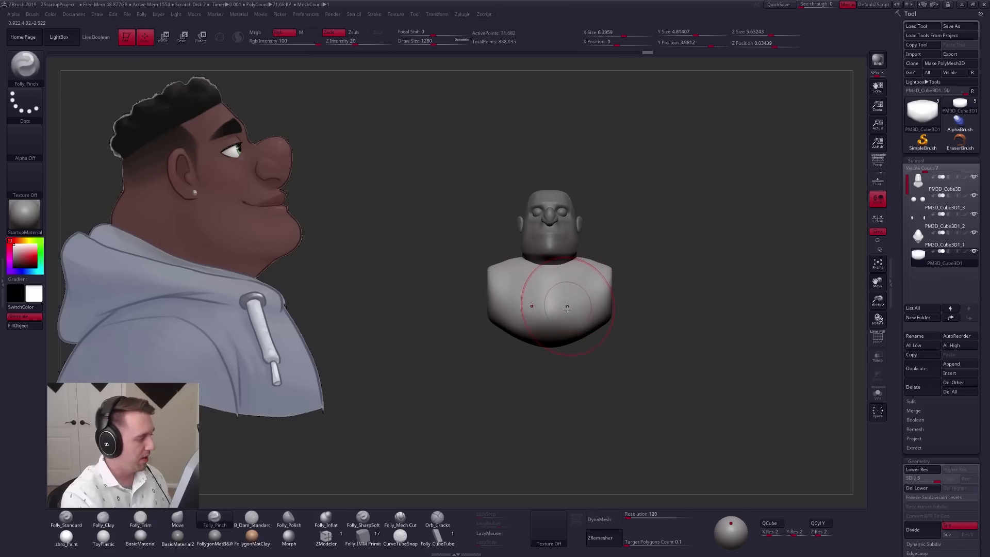
Step: Resize the Folly_Pinch brush and refine the lower front of the man's torso
key("space")
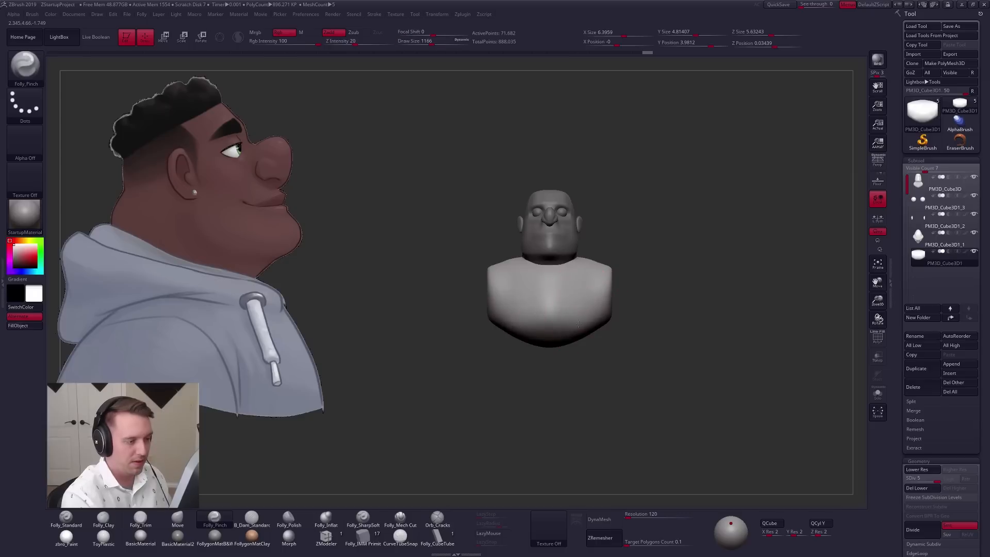
left_click_drag(556, 324, 565, 325)
mouse_move(565, 324)
right_mouse_down()
mouse_move(610, 322)
mouse_move(573, 327)
mouse_move(593, 320)
mouse_move(564, 310)
mouse_move(581, 276)
mouse_move(541, 258)
mouse_move(515, 227)
mouse_move(537, 258)
right_mouse_up()
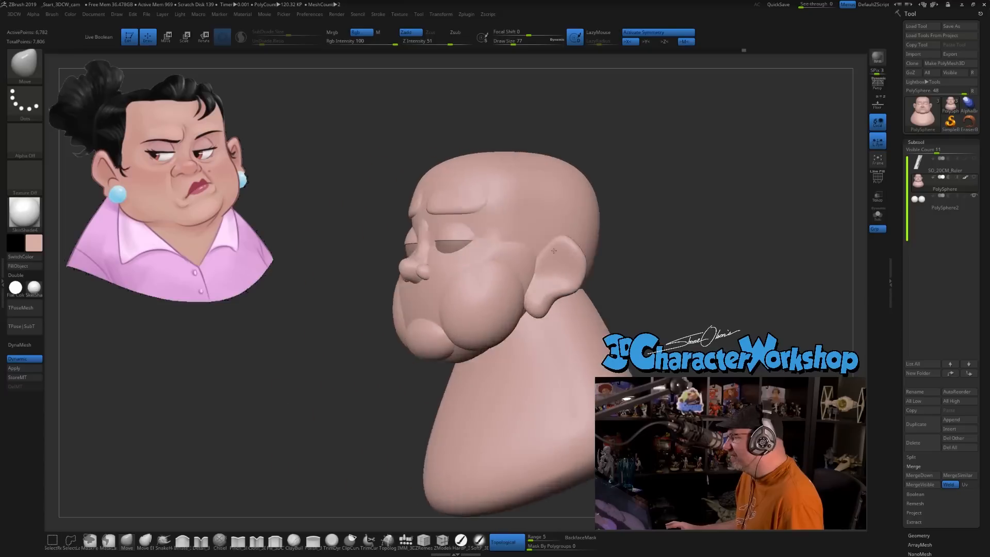
Step: Switch to the Move gizmo on the woman's bust and recentre it on the mesh
right_click_drag(553, 250, 588, 255)
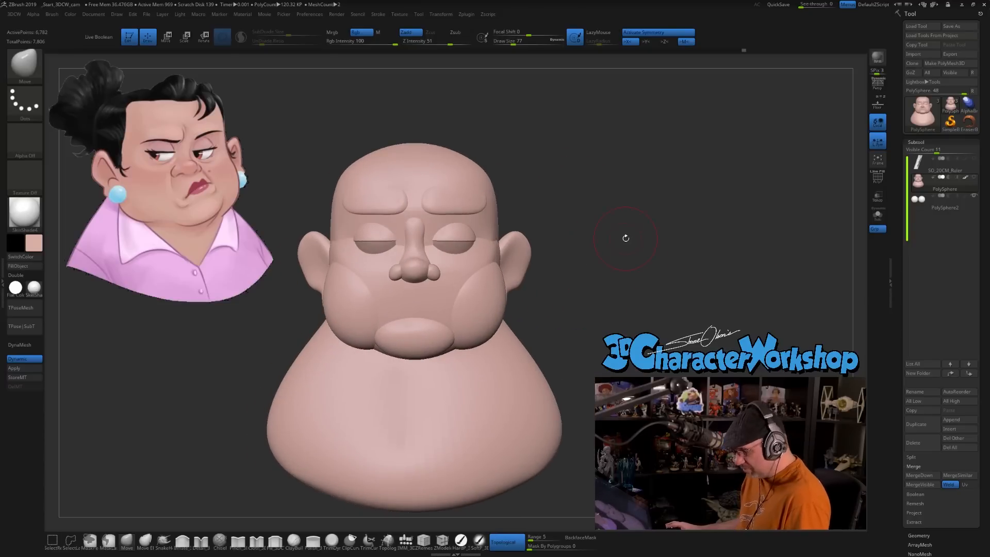
key("space")
key("w")
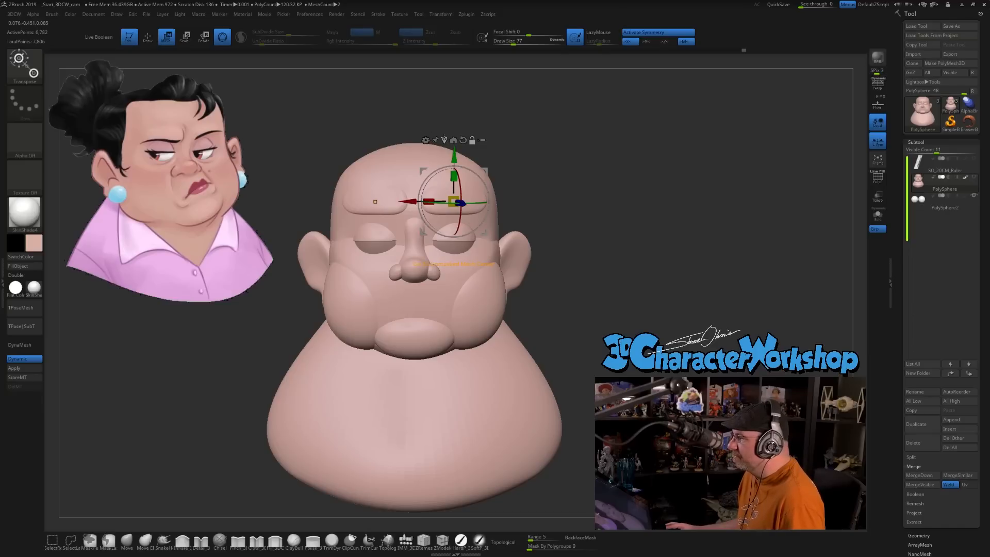
left_click(453, 140)
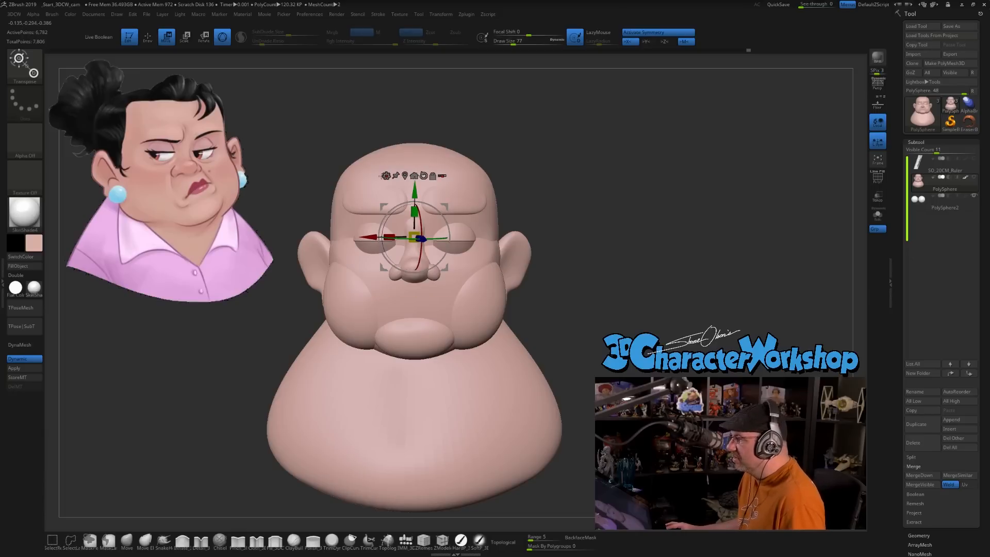
Step: Try merging the overlapping parts of the woman's bust with the Remesh By Union deformer
left_click(386, 176)
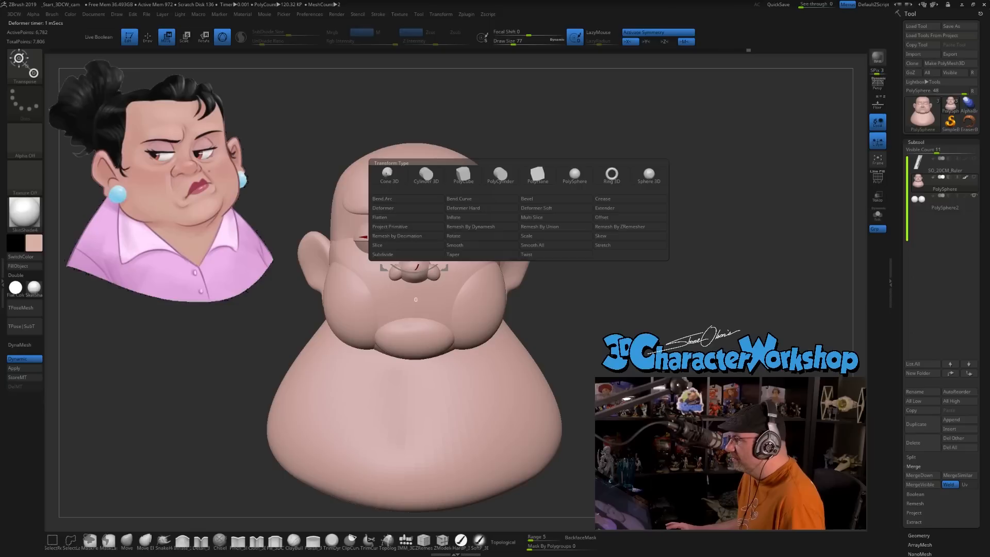
left_click(560, 228)
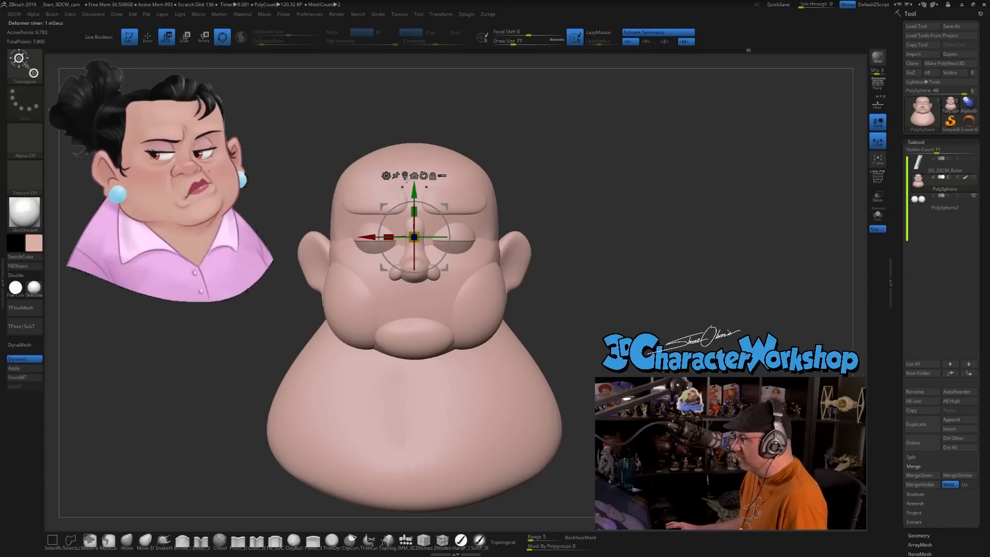
left_click(387, 176)
left_click(548, 227)
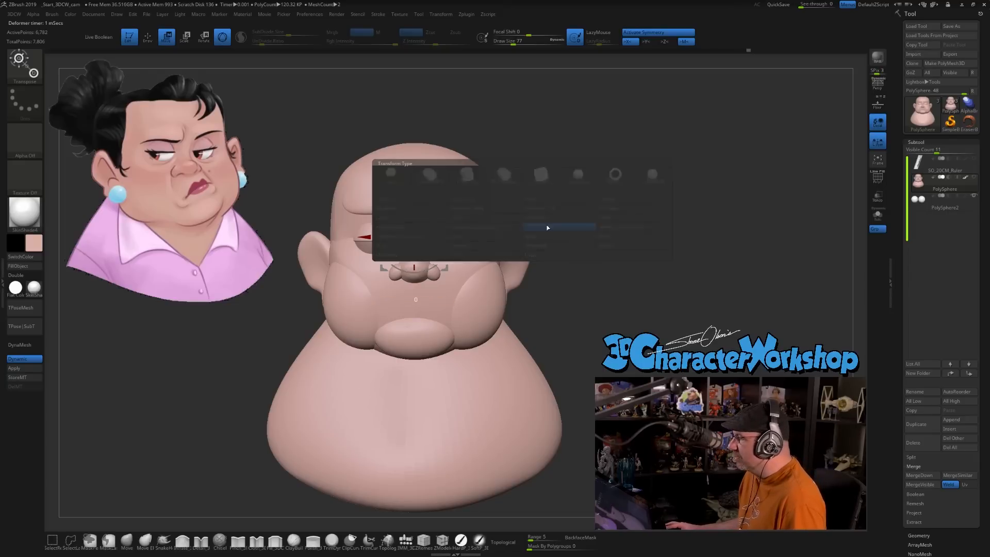
Step: Display the polyframe wireframe and inspect the topology where the parts of the woman's bust meet
key("shift+f")
mouse_move(641, 215)
left_mouse_down("alt")
mouse_move(657, 228)
mouse_move(644, 228)
left_mouse_up("alt")
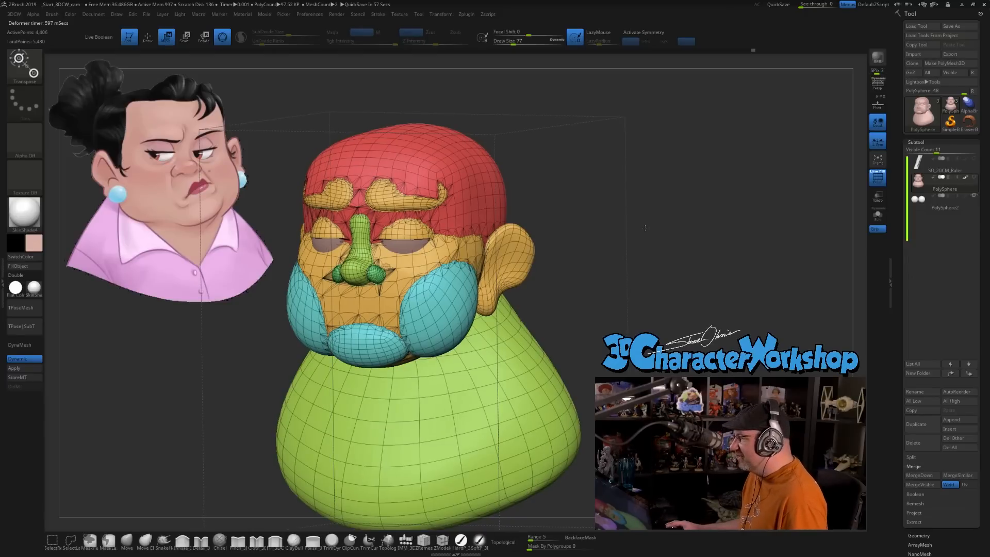
left_click_drag(645, 228, 645, 228, "shift")
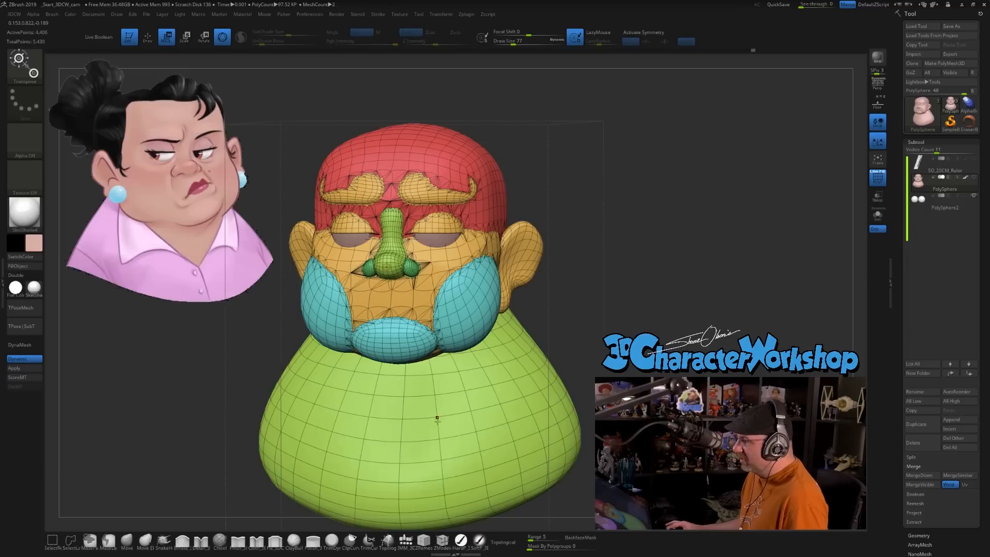
mouse_move(686, 281)
left_mouse_down()
mouse_move(618, 280)
mouse_move(657, 279)
left_mouse_up()
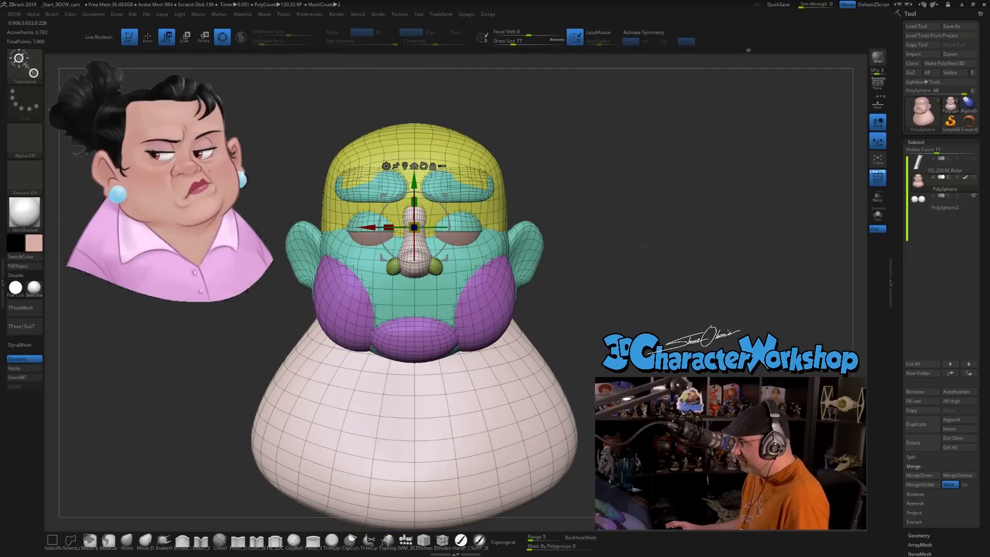
left_click_drag(643, 246, 575, 178, "alt")
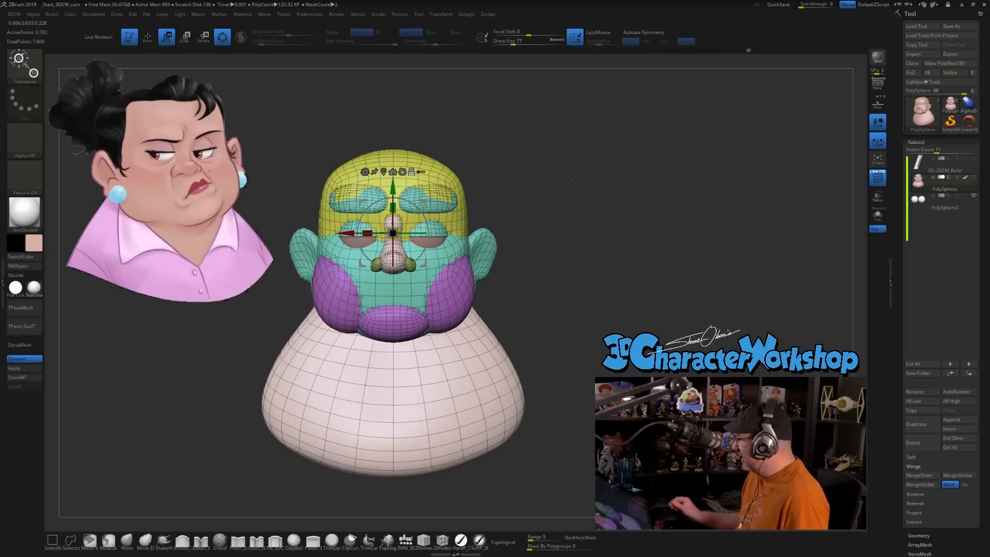
left_click_drag(549, 293, 542, 288)
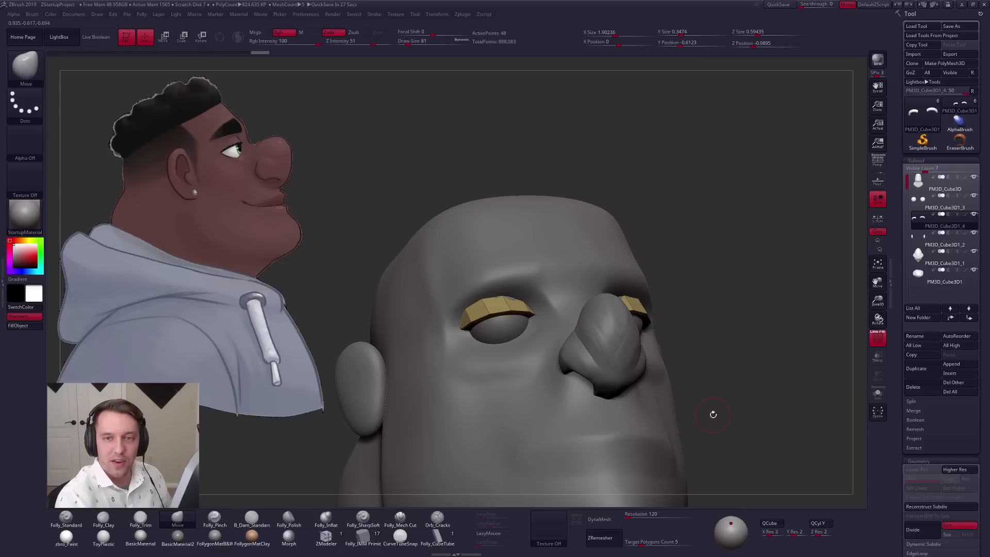
Step: Set the Move brush's draw size to 192, reshape the man's upper eyelids and toggle their Dynamic Subdiv preview
left_click_drag(717, 419, 716, 420)
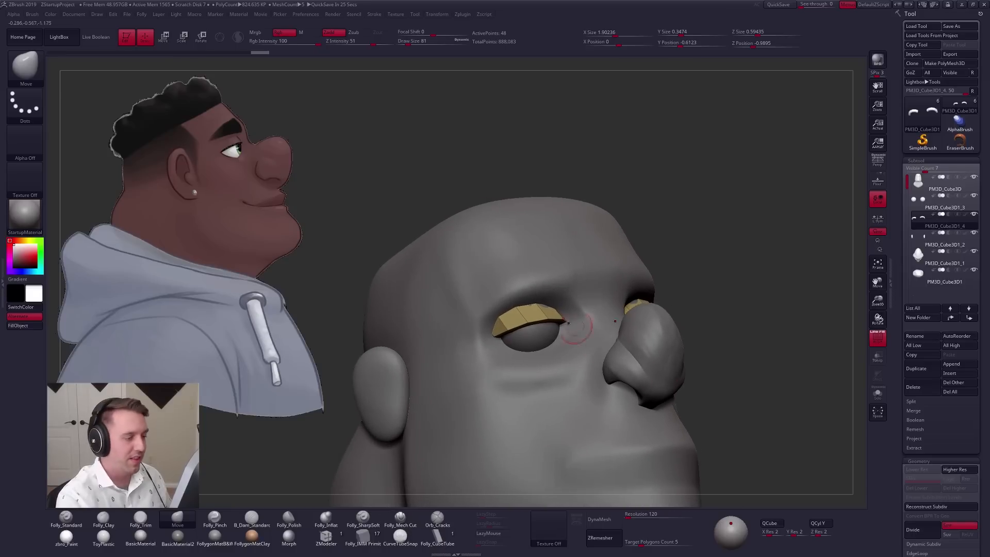
key("space")
left_click_drag(537, 298, 545, 293)
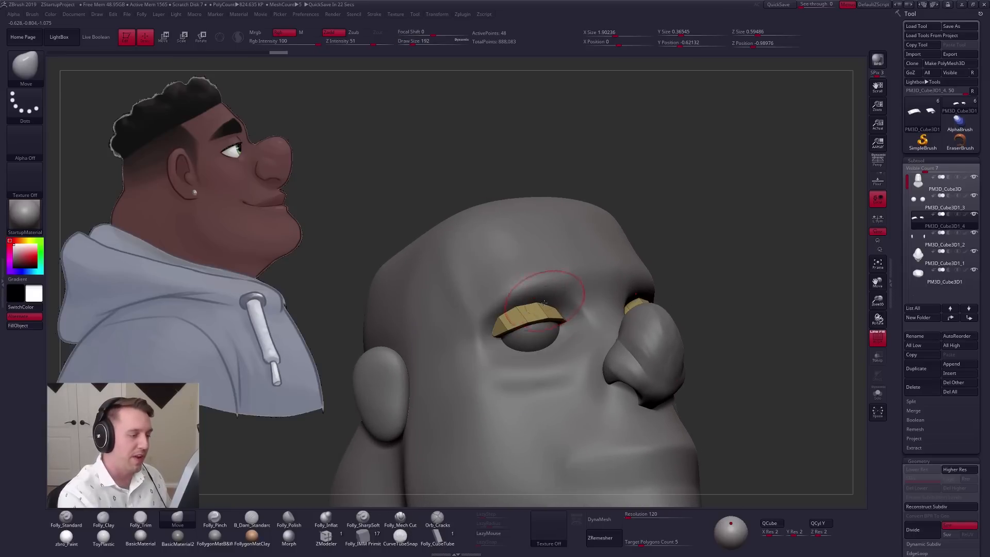
key("d")
key("shift+d")
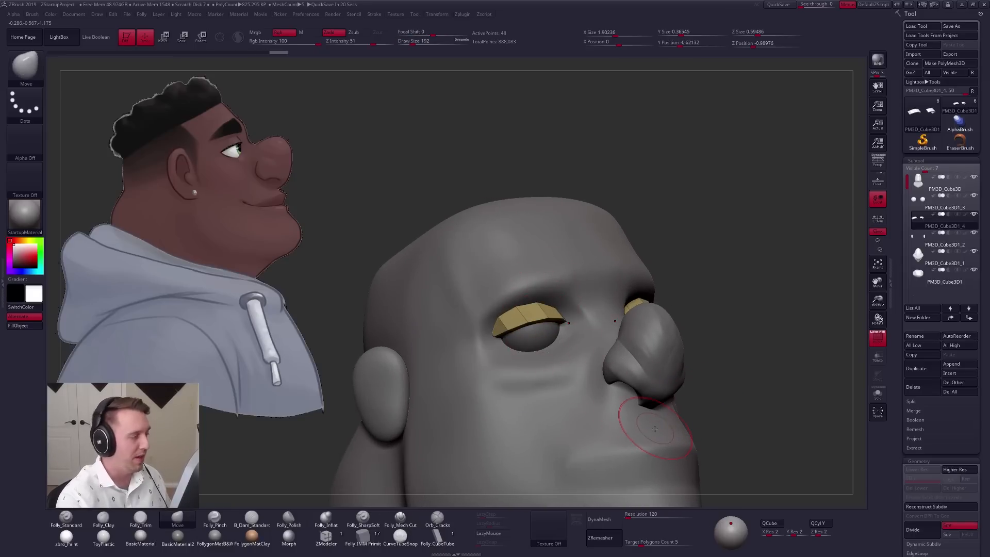
Step: Reshape the outer corners of the man's upper eyelids using the Move brush at draw sizes 130 and 227
key("space")
left_click_drag(487, 347, 483, 347)
right_click_drag(475, 346, 488, 343)
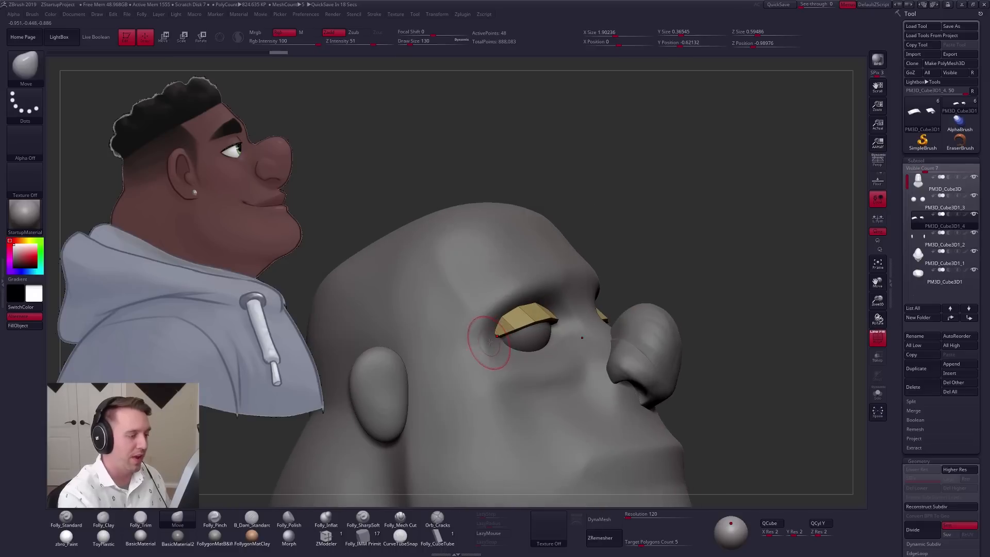
key("space")
left_click_drag(484, 350, 493, 350)
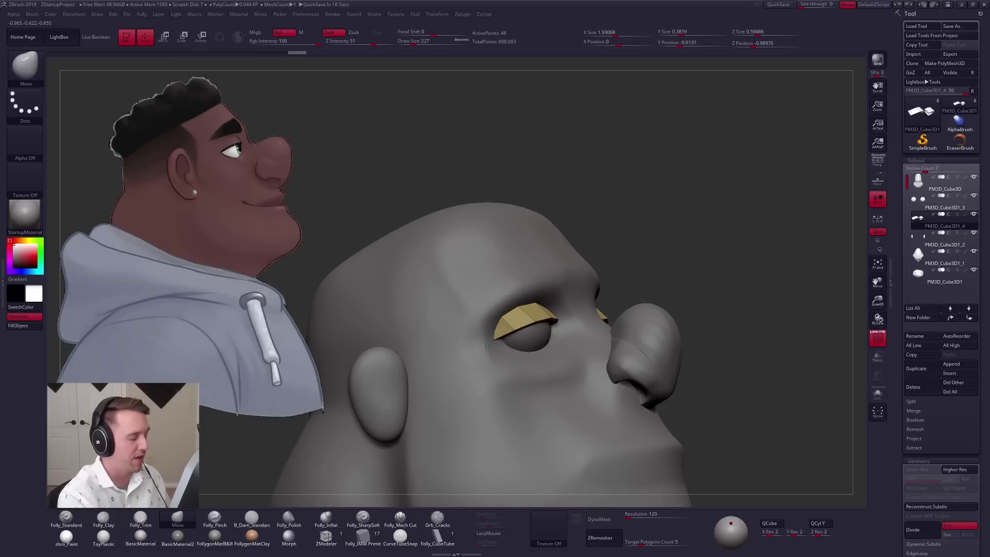
right_click_drag(490, 354, 481, 361)
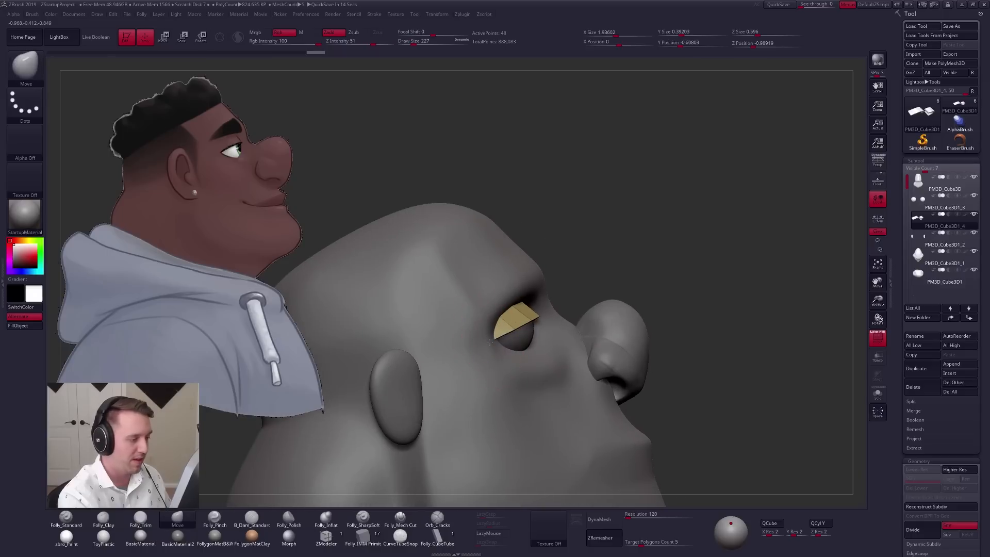
right_click_drag(617, 373, 555, 308, "ctrl")
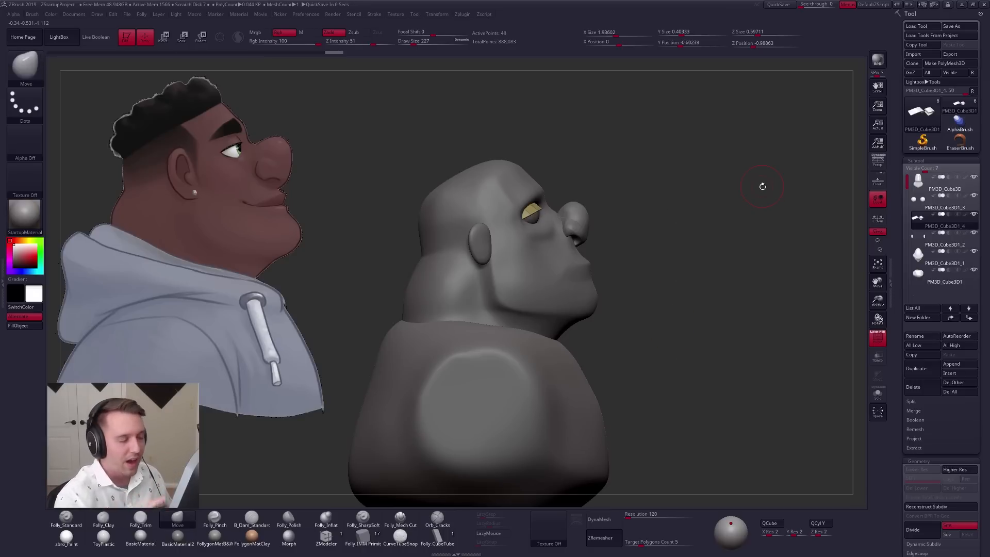
Step: Make the man's nose the active subtool, hide the wireframe and set the Move brush's draw size to 121
left_click(581, 222, "alt")
right_click_drag(581, 222, 548, 306)
key("shift+f")
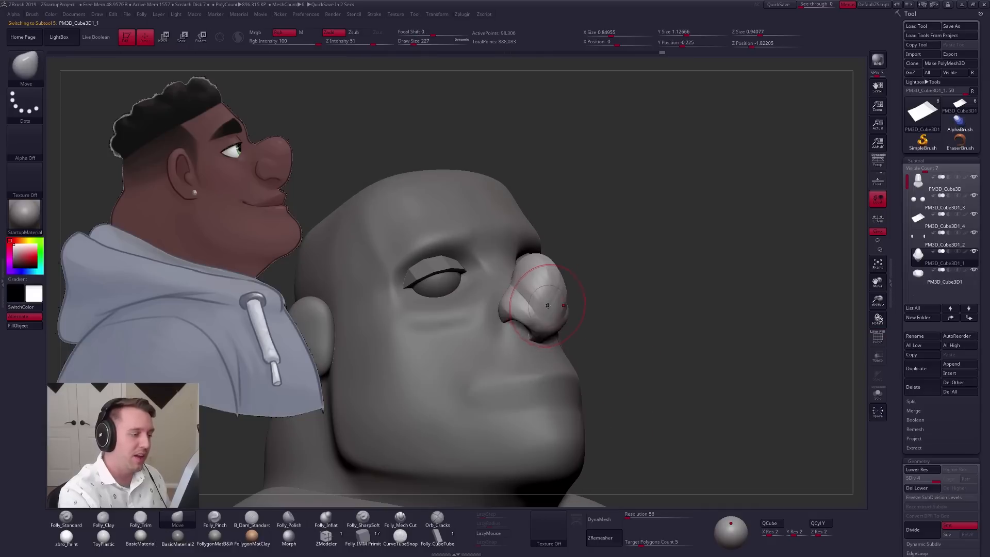
key("space")
left_click_drag(548, 306, 543, 306)
key("space")
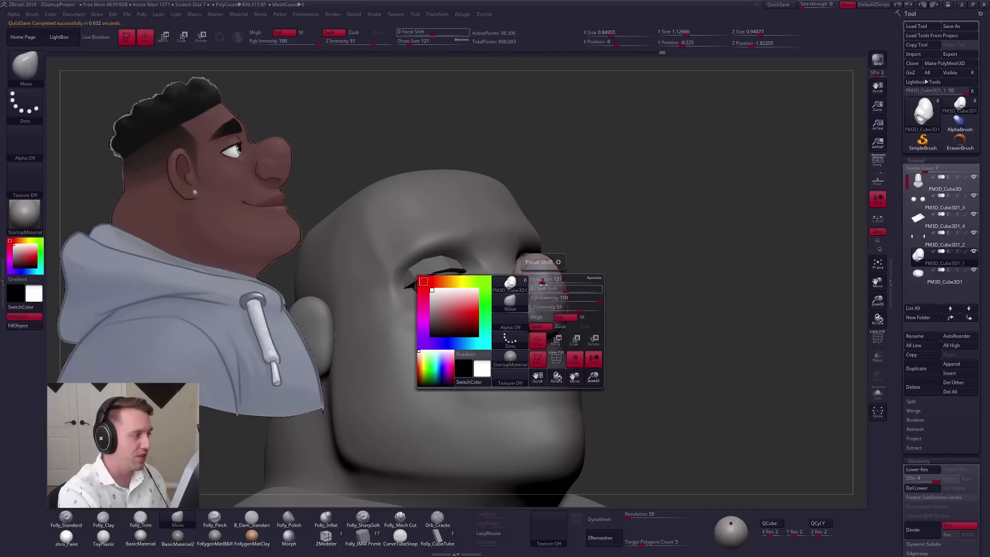
Step: Flatten the front of the man's nose with the Folly_Trim brush at draw size 113 and smooth the surface
key("3")
key("space")
left_click_drag(542, 282, 541, 296)
key("space")
key("space")
left_click_drag(541, 279, 545, 277)
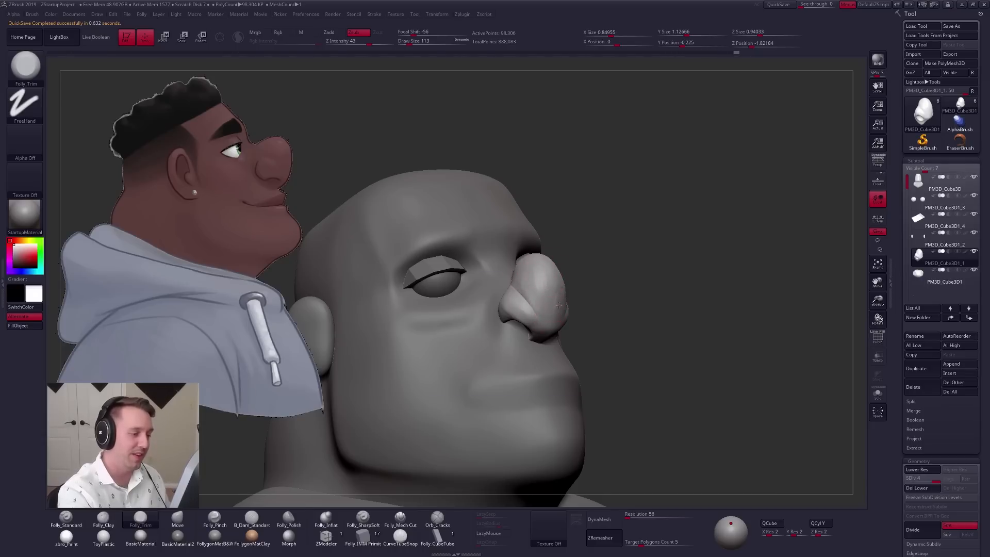
right_click_drag(559, 305, 584, 304)
left_click_drag(547, 285, 543, 301, "shift")
Step: Adjust the bridge and side of the man's nose with the Move brush at draw size 150
key("space")
left_click_drag(533, 338, 537, 338)
right_click_drag(537, 338, 510, 344)
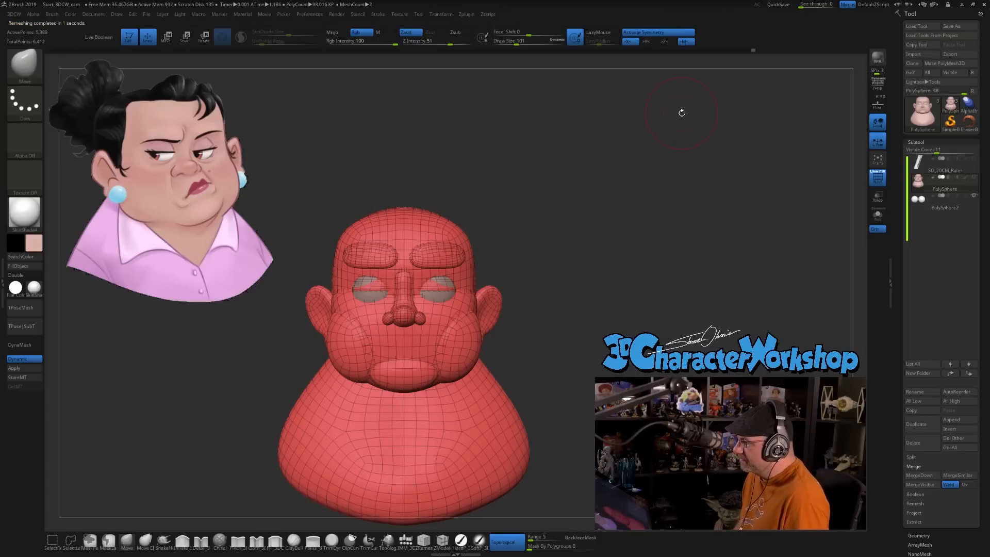
mouse_move(645, 224)
left_mouse_down()
mouse_move(615, 236)
mouse_move(634, 232)
left_mouse_up()
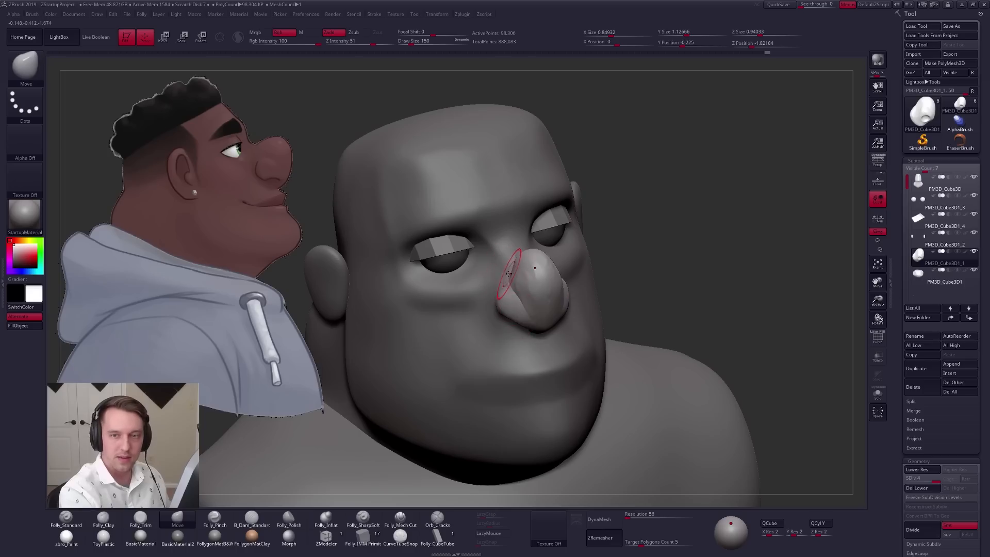
right_click_drag(511, 275, 516, 289, "ctrl")
mouse_move(522, 274)
left_mouse_down()
mouse_move(515, 283)
mouse_move(531, 283)
left_mouse_up()
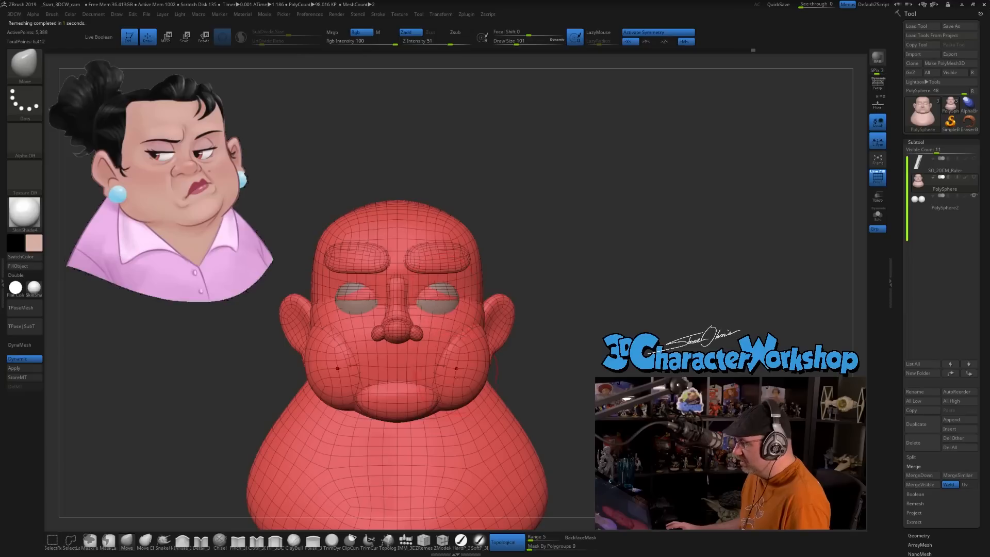
left_click_drag(480, 297, 501, 298)
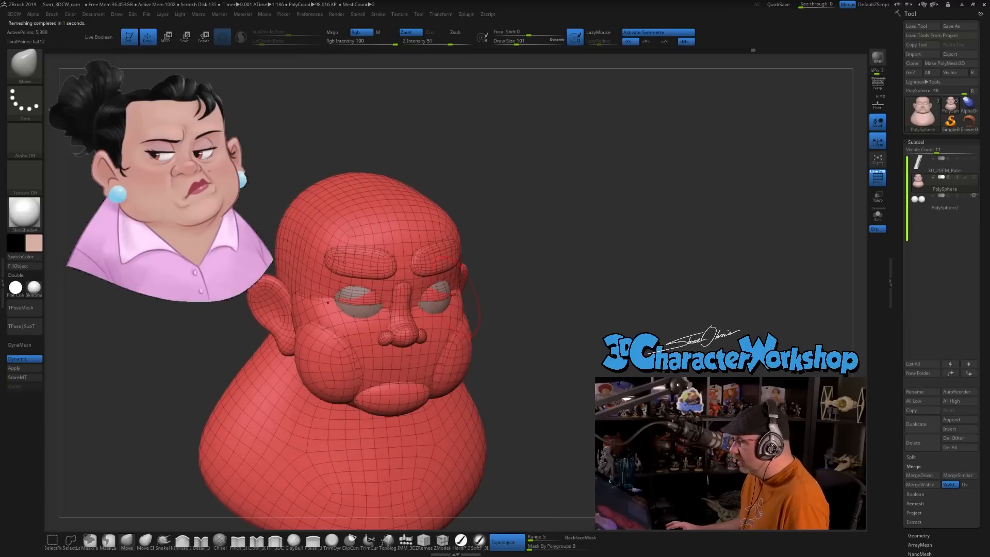
left_click_drag(645, 296, 640, 248)
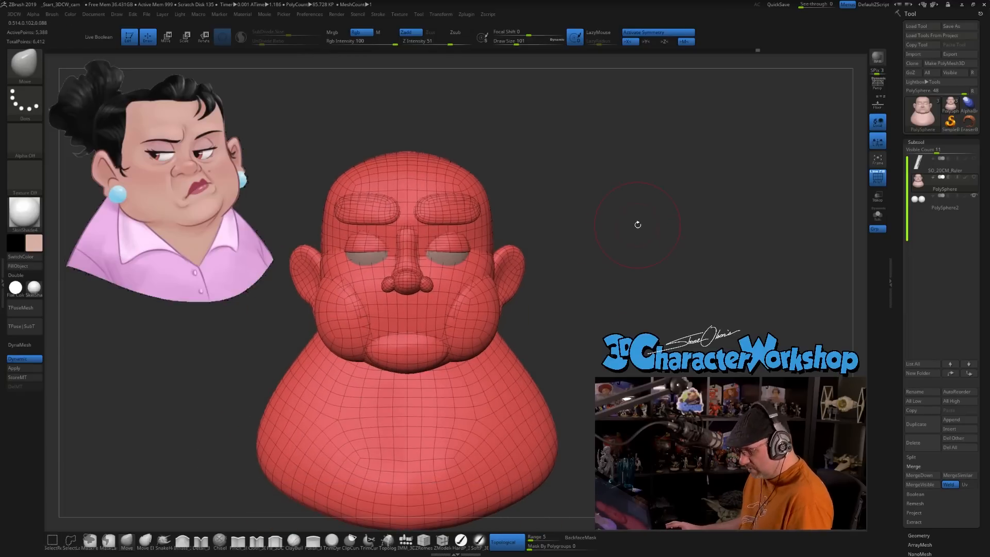
key("3")
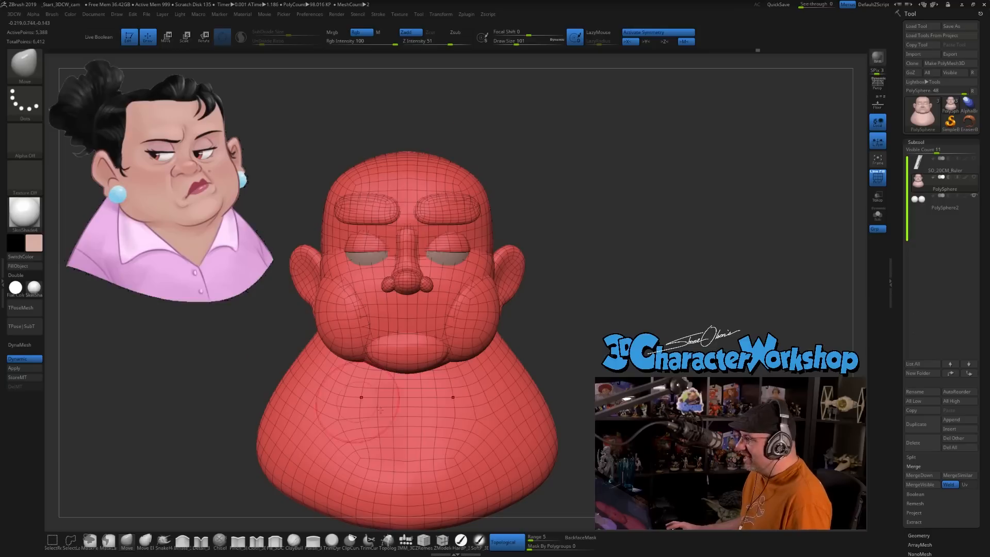
left_click_drag(688, 294, 591, 260, "alt")
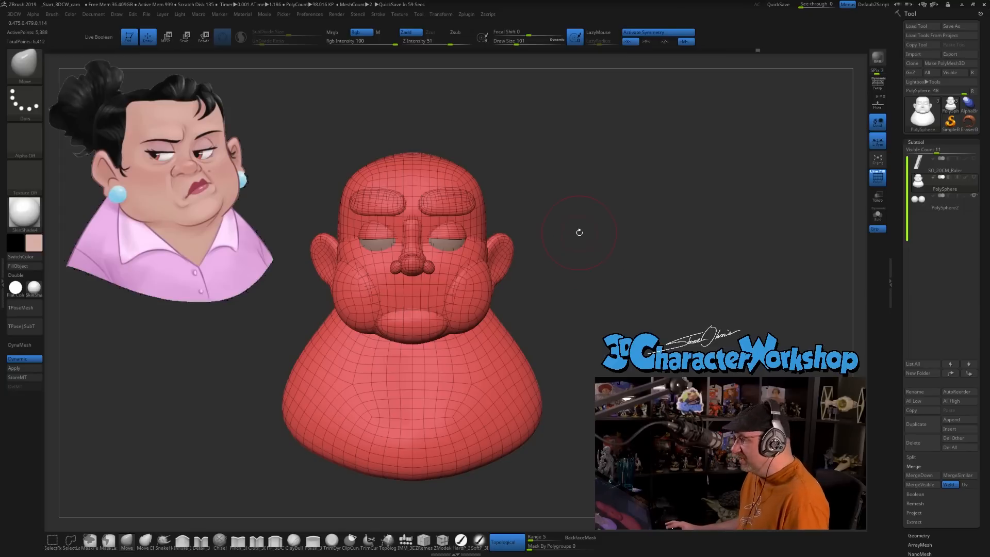
key("3")
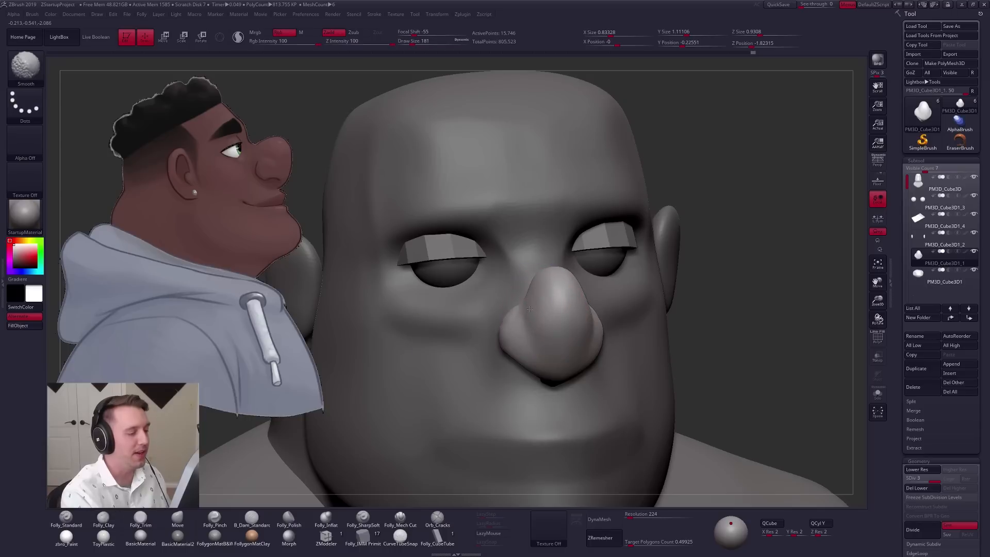
Step: Isolate the man's nose, then sculpt and smooth its side around the nostril
key("space")
left_click(510, 310)
mouse_move(472, 322)
left_mouse_down()
mouse_move(523, 330)
mouse_move(523, 342)
mouse_move(466, 308)
left_mouse_up()
key("5")
key("bracketleft")
left_click_drag(517, 289, 532, 338)
left_click_drag(467, 330, 503, 377, "shift")
mouse_move(533, 323)
left_mouse_down()
mouse_move(545, 345)
mouse_move(555, 323)
left_mouse_up()
left_click_drag(469, 330, 567, 335)
Step: Refine the isolated nose's outline near the nostril with the Move brush at draw size 150 and smooth it
key("b")
key("m")
key("v")
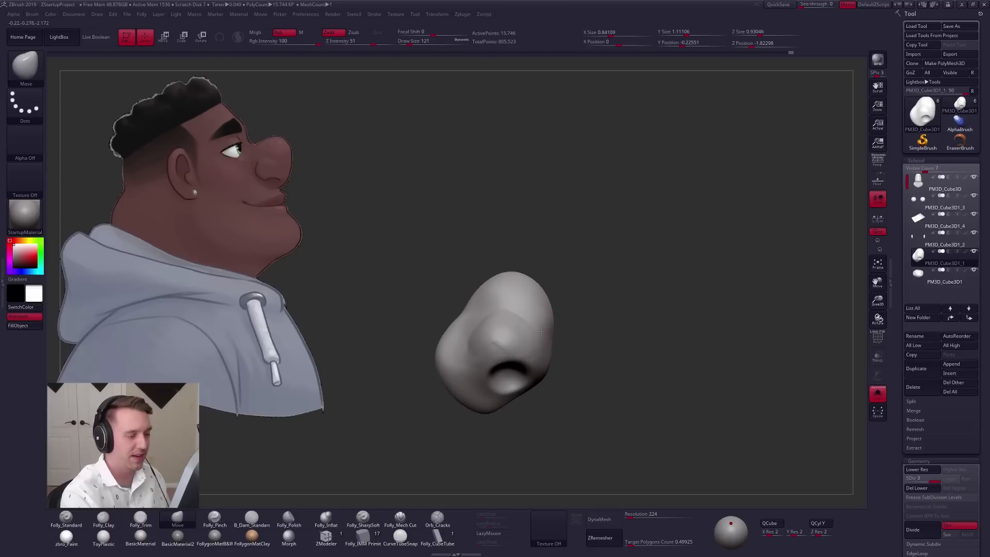
left_click_drag(568, 354, 601, 351)
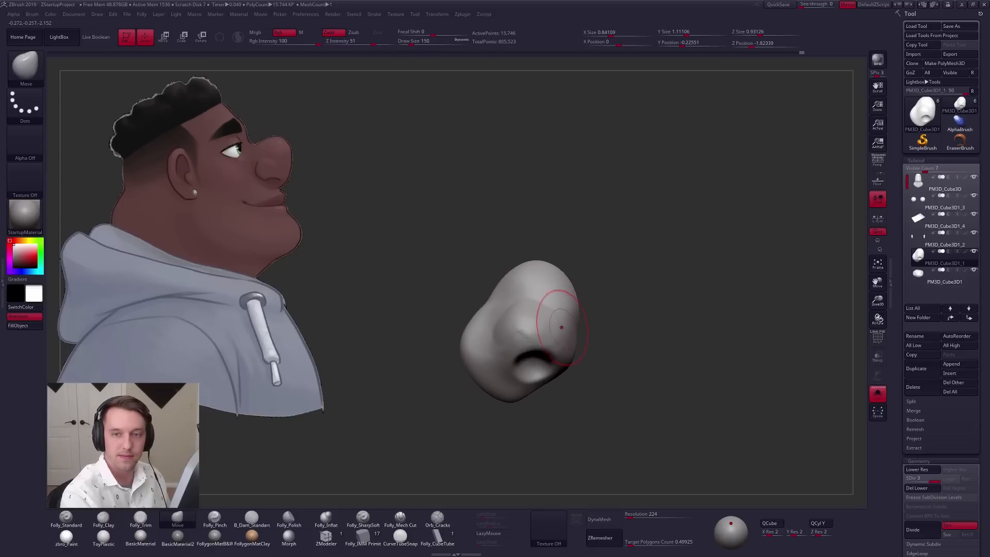
left_click_drag(554, 320, 546, 312, "shift")
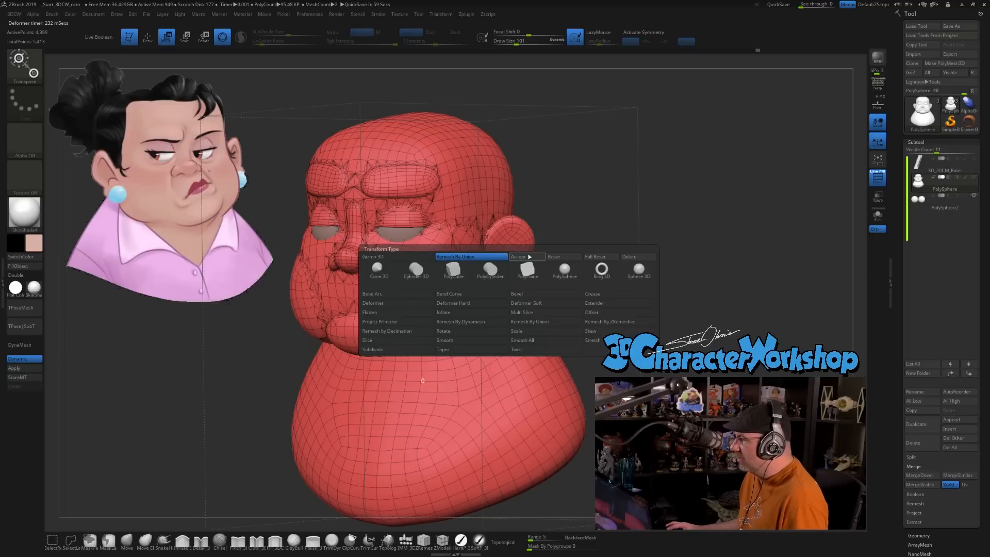
Step: Accept the Remesh By Union deformation on the woman's bust, turn symmetry on, and undo the merged remesh
left_click(528, 256)
left_click_drag(602, 185, 640, 183, "shift")
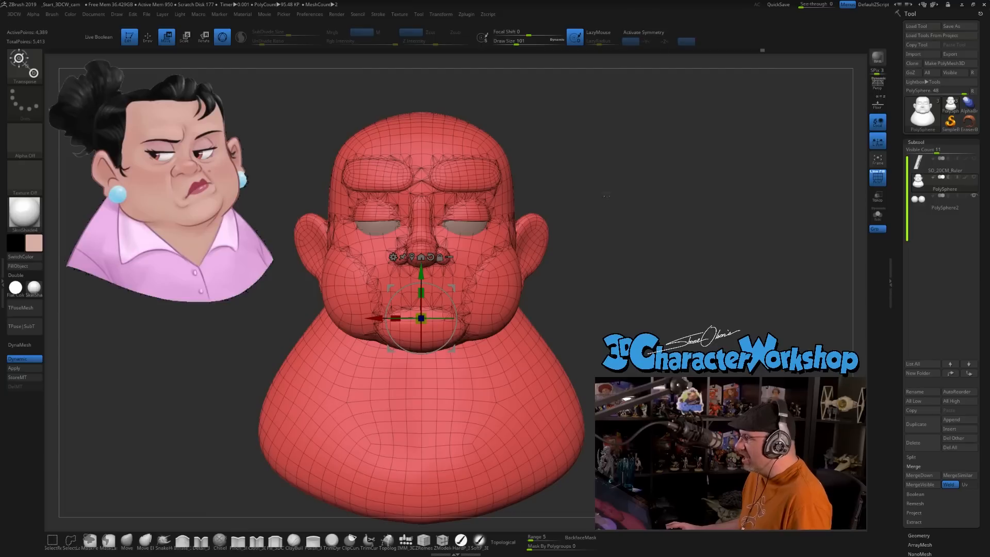
key("x")
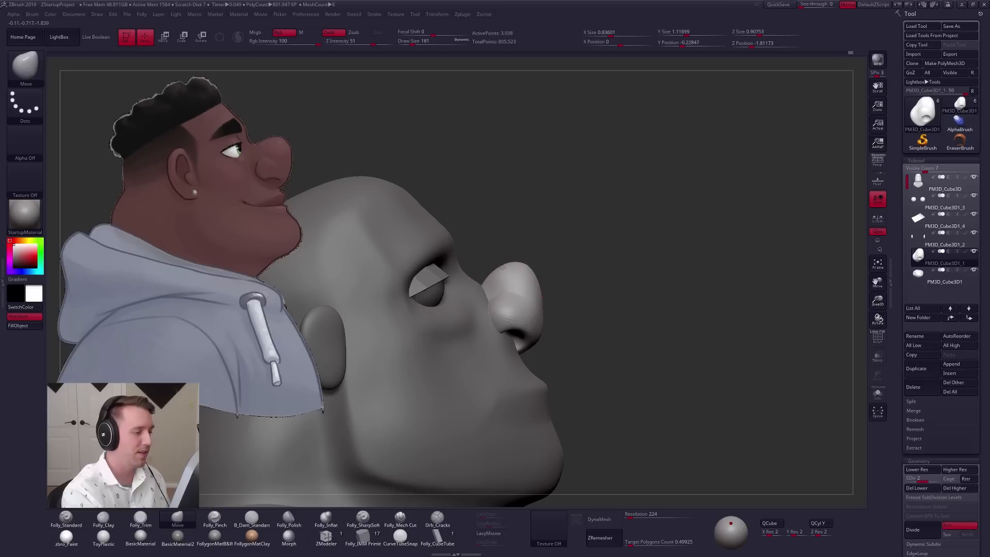
key("d")
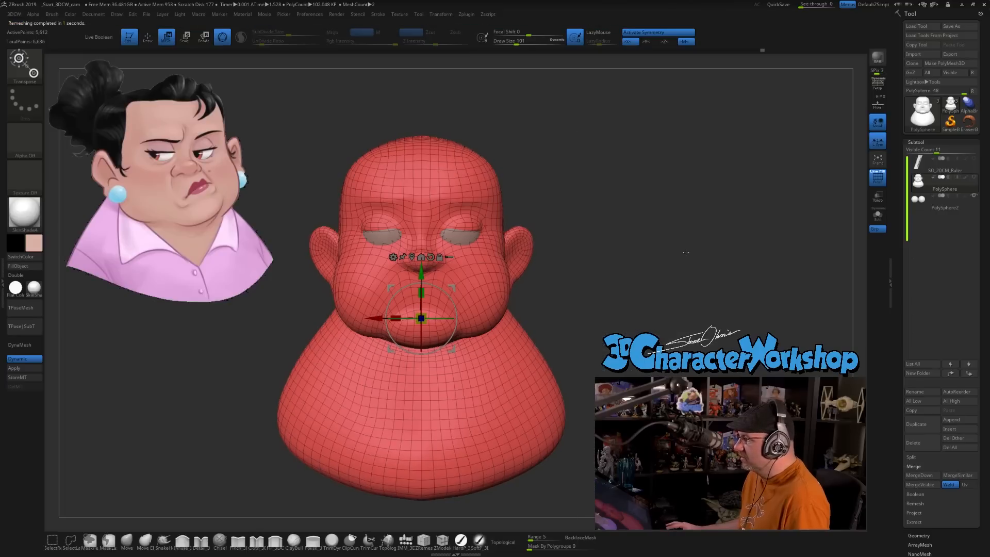
key("ctrl+z")
key("space")
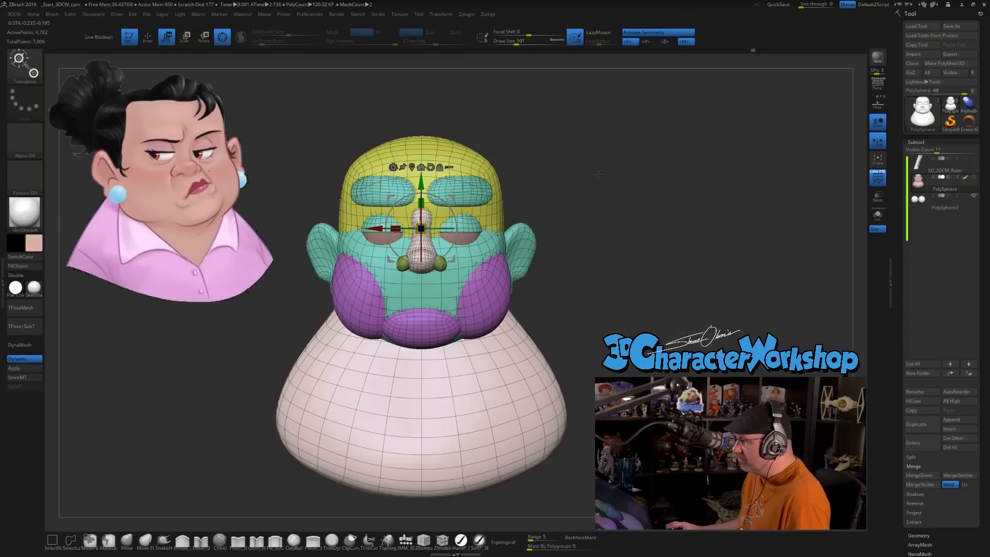
mouse_move(594, 174)
left_mouse_down()
mouse_move(577, 175)
mouse_move(586, 174)
left_mouse_up()
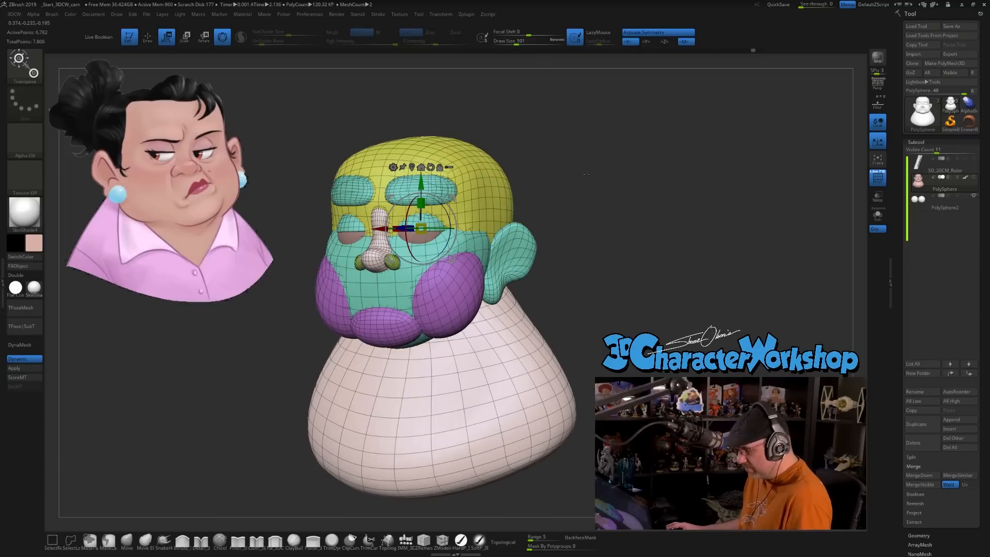
key("space")
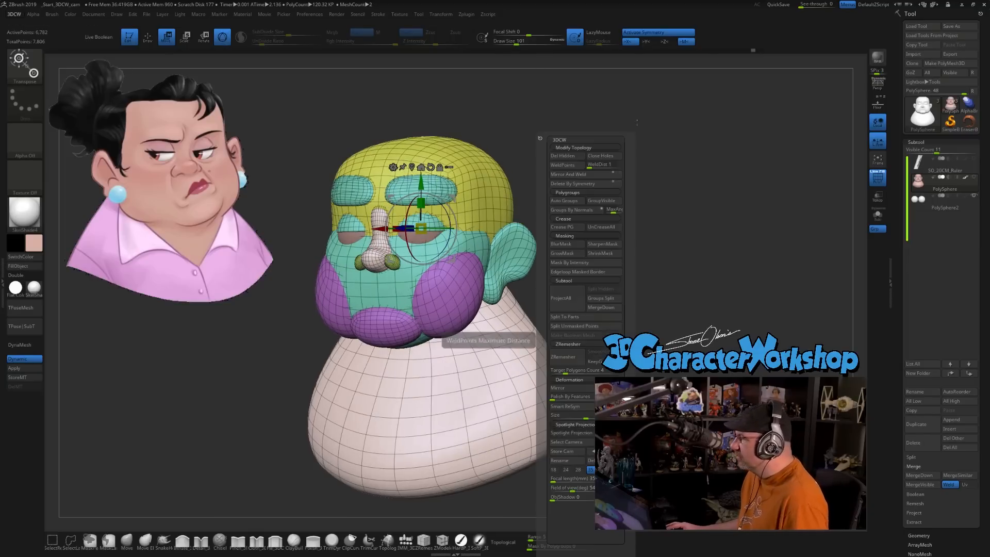
left_click_drag(558, 208, 572, 208, "shift")
key("space")
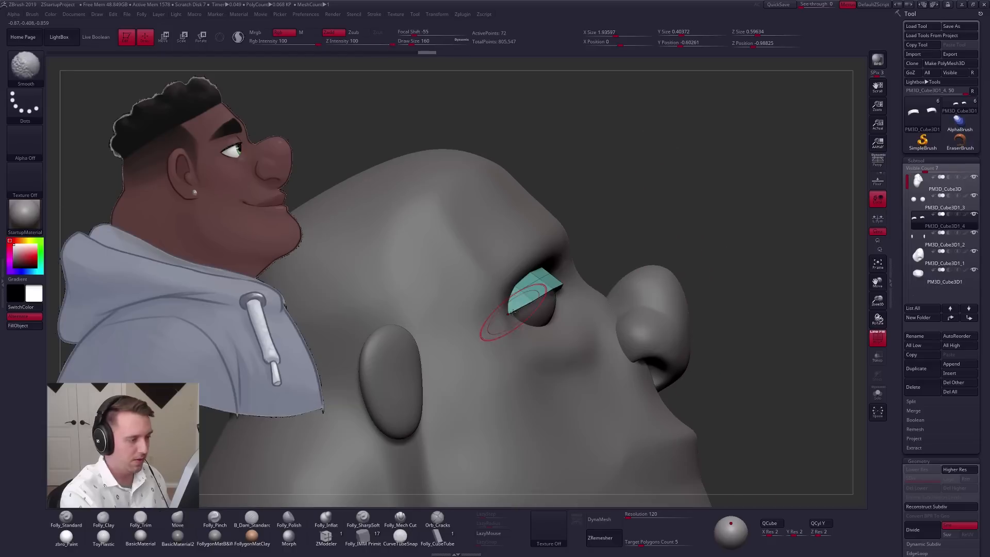
key("space")
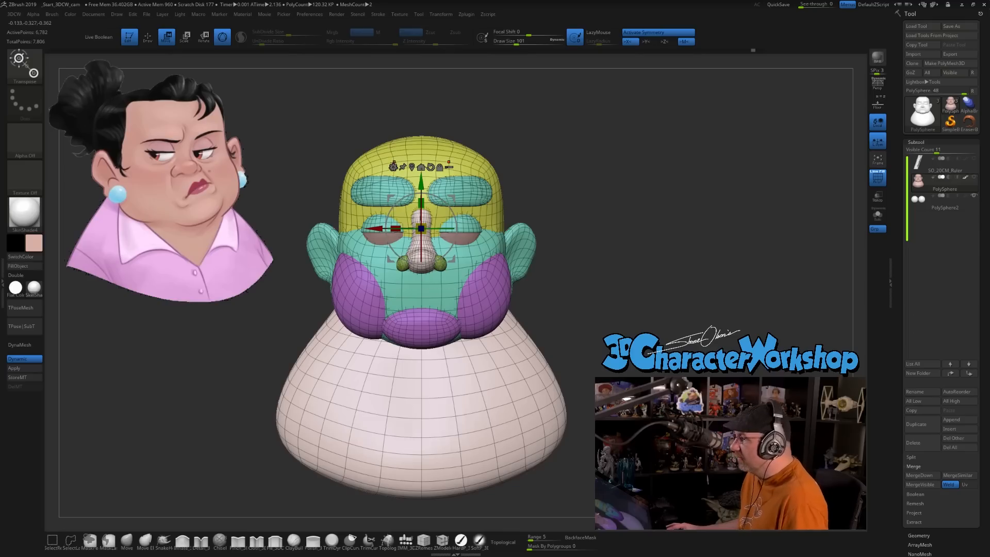
Step: Try Remesh By Union on the woman's polygrouped bust and undo it
left_click(393, 166)
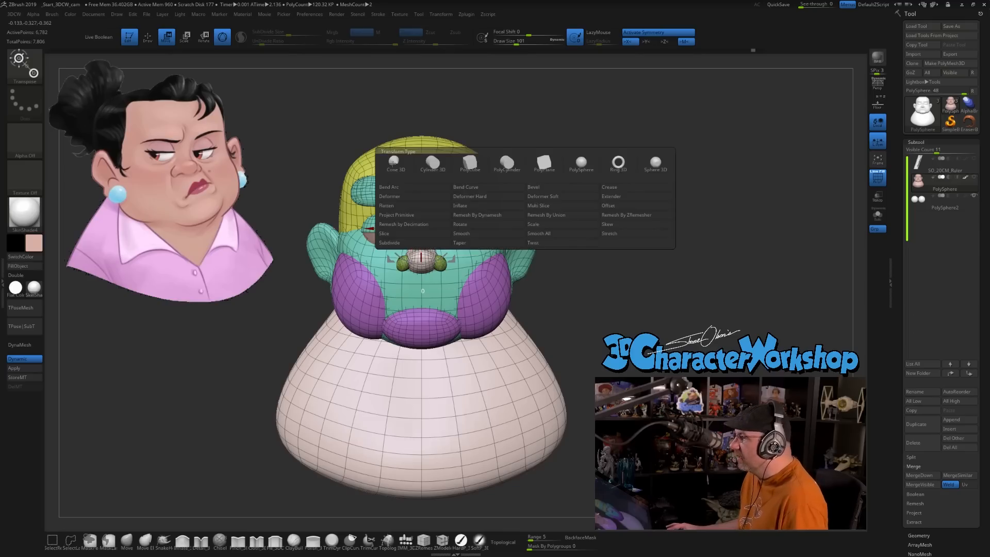
left_click(555, 216)
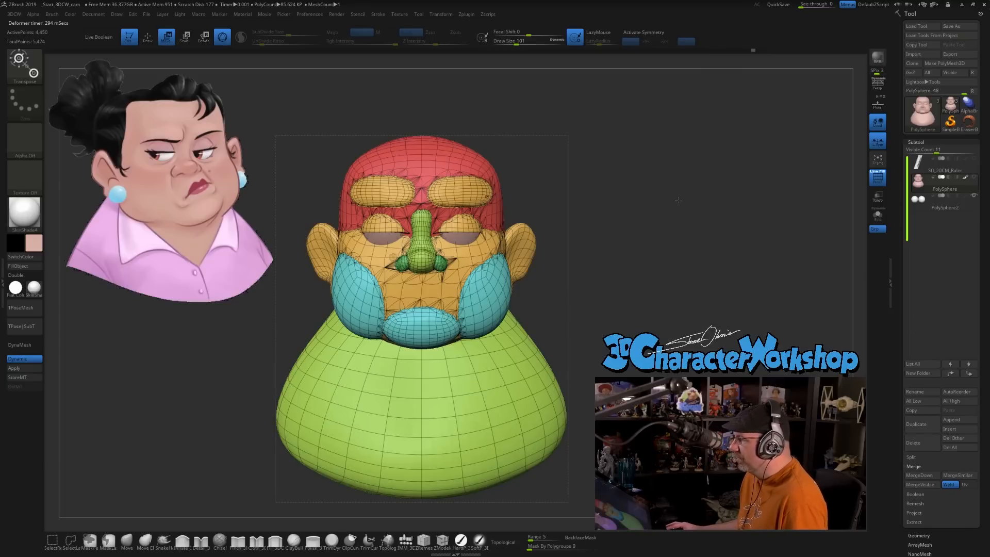
key("ctrl+z")
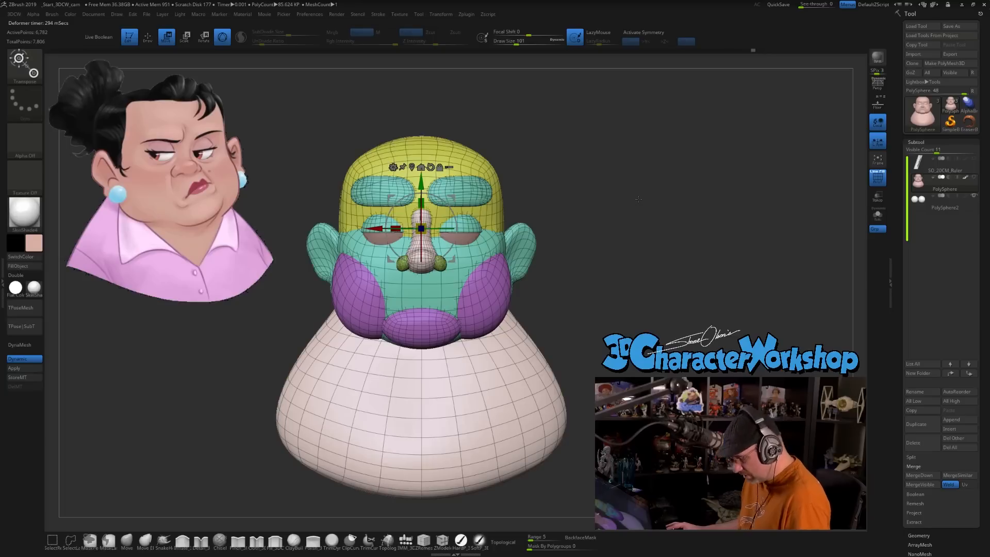
Step: Turn symmetry back on for the woman's bust and apply the Remesh By Union deformer again
key("x")
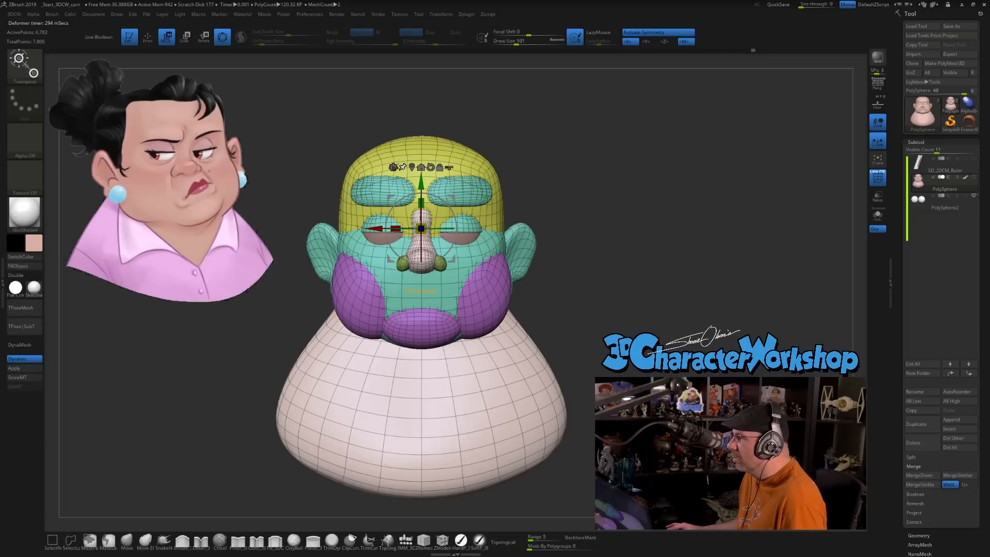
left_click(393, 166)
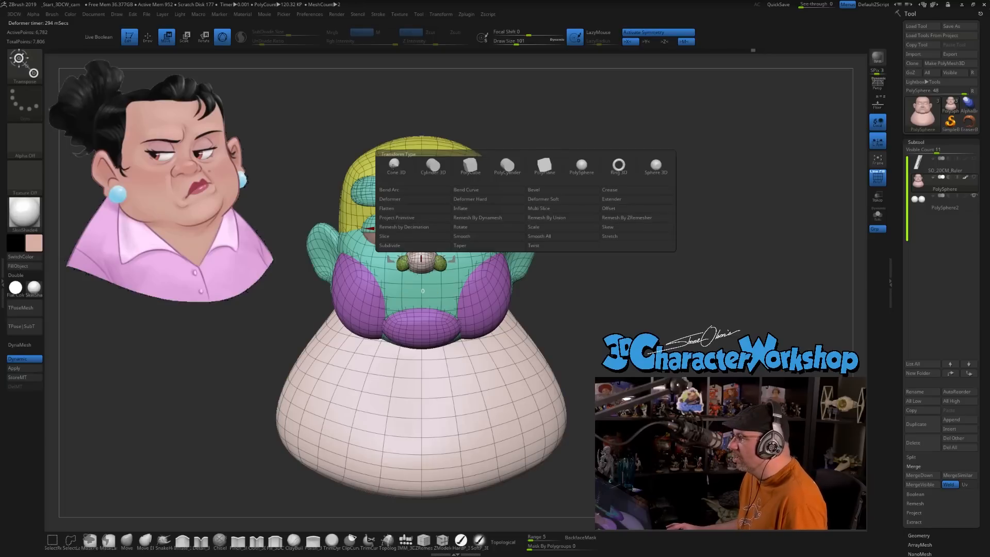
left_click(556, 218)
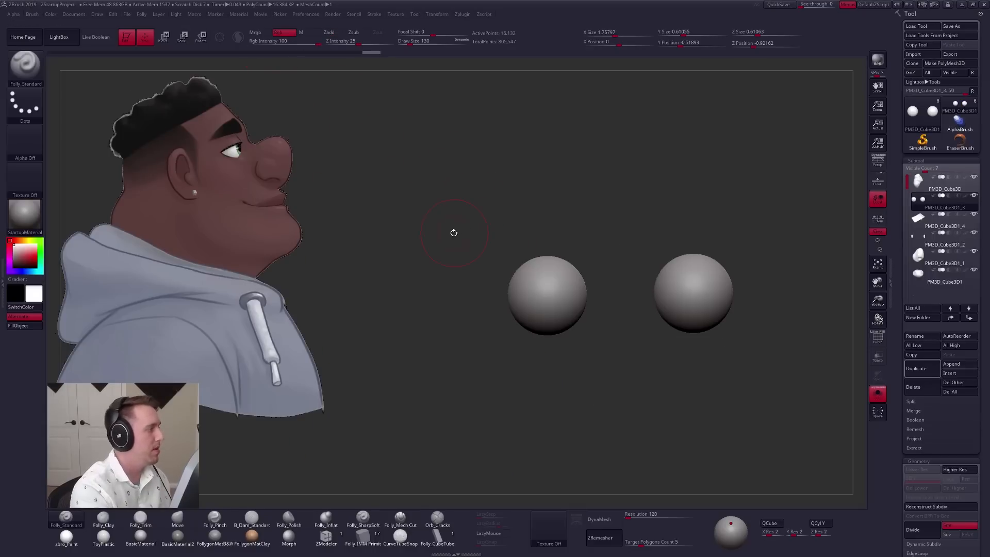
Step: Fill both eye spheres with white and the ToyPlastic material, using the Mrgb channel
key("v")
key("v")
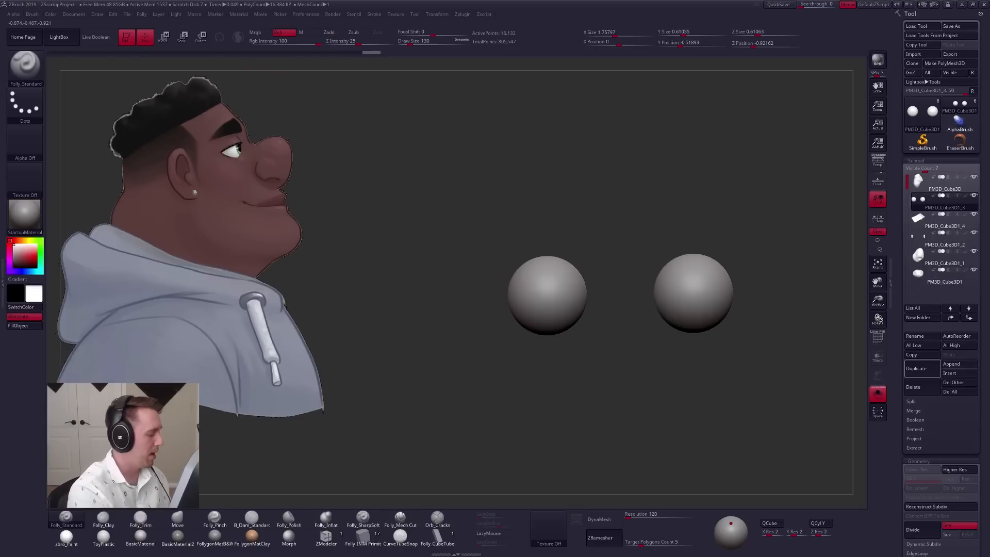
left_click(66, 538)
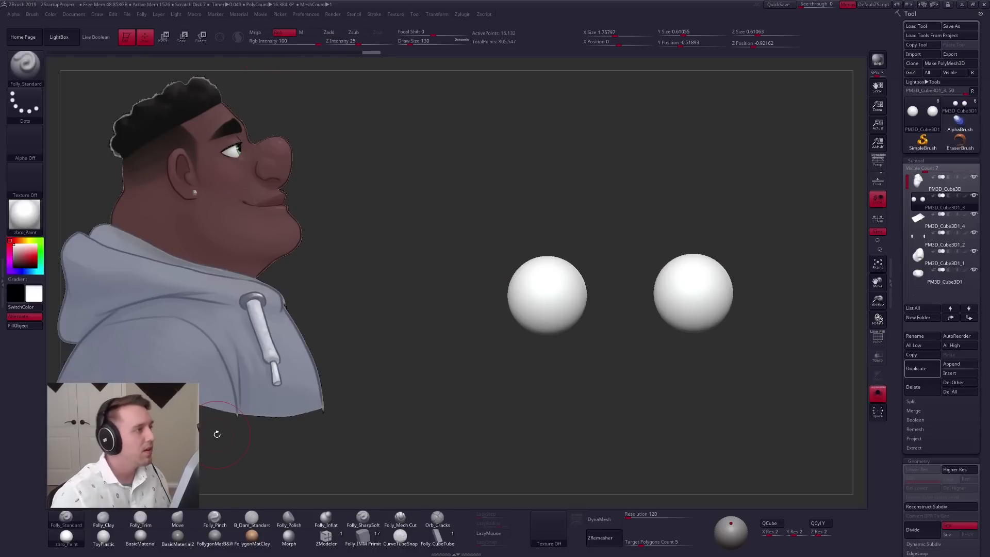
left_click(257, 32)
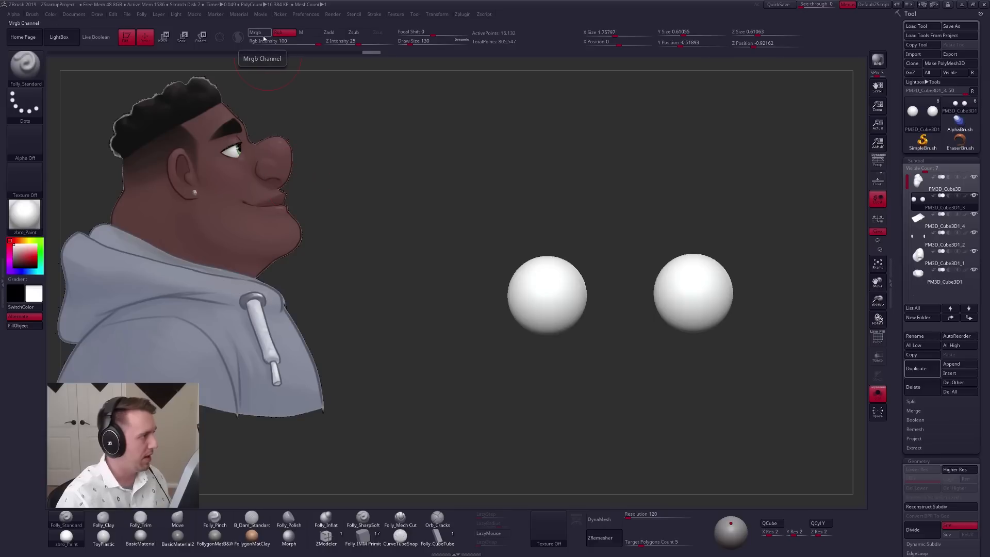
left_click(103, 540)
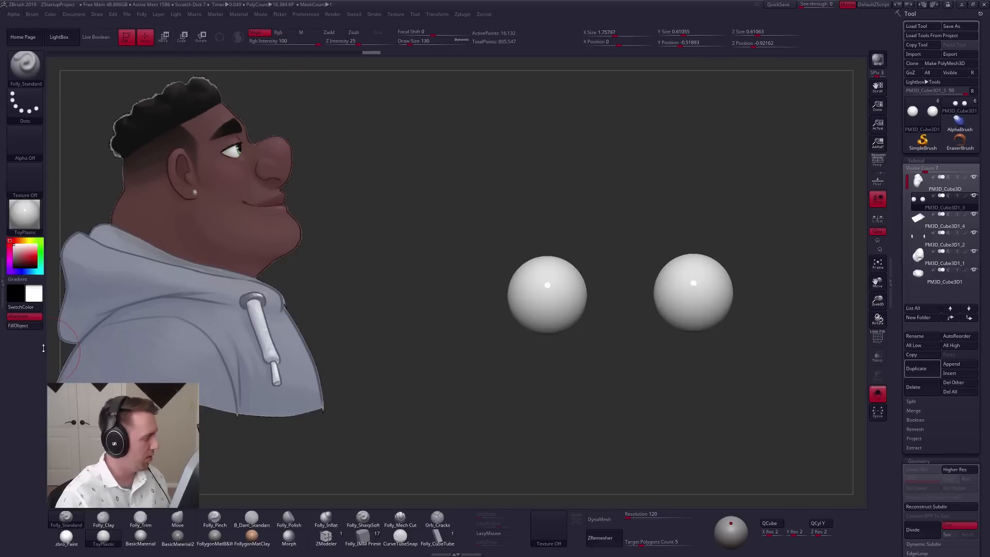
left_click(24, 326)
Step: Paint a round black pupil onto the front of each eye sphere, adjusting the brush size
key("v")
key("shift+f")
mouse_move(382, 334)
left_mouse_down()
mouse_move(410, 340)
mouse_move(413, 379)
left_mouse_up()
key("space")
left_click_drag(546, 299, 544, 299)
right_click_drag(543, 296, 541, 298)
key("space")
left_click_drag(548, 292, 545, 292)
right_click_drag(547, 298, 541, 301)
mouse_move(541, 302)
left_mouse_down()
mouse_move(544, 323)
mouse_move(575, 313)
left_mouse_up()
key("shift+f")
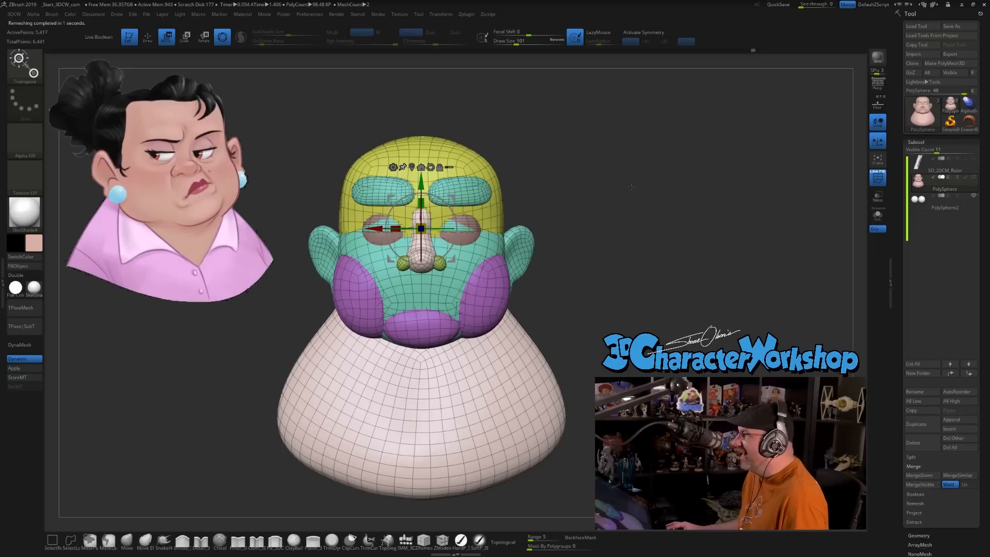
Step: Turn symmetry on for the woman's bust and fuse its overlapping parts with the gizmo's Remesh By Union deformer
left_click_drag(130, 535, 152, 532)
left_click(127, 540)
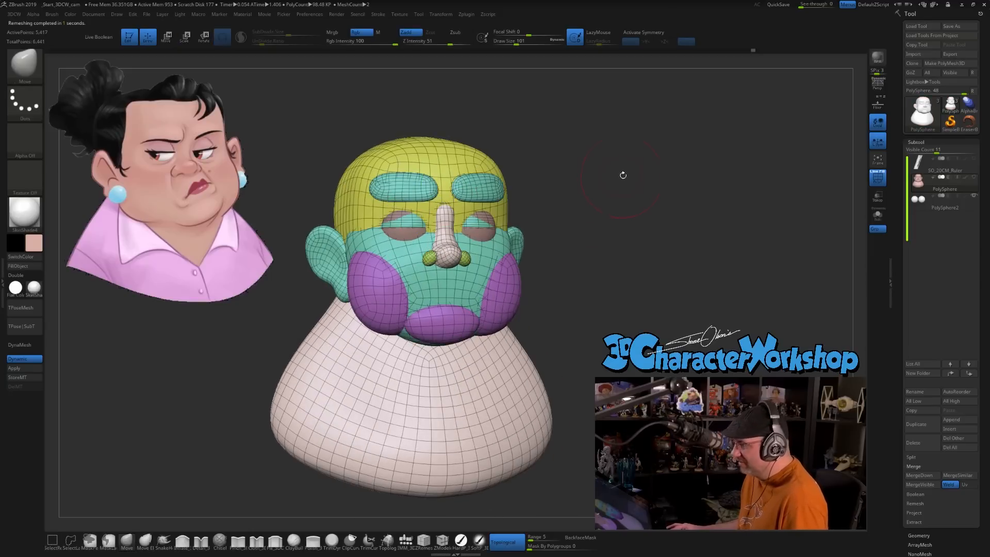
left_click_drag(576, 197, 508, 243)
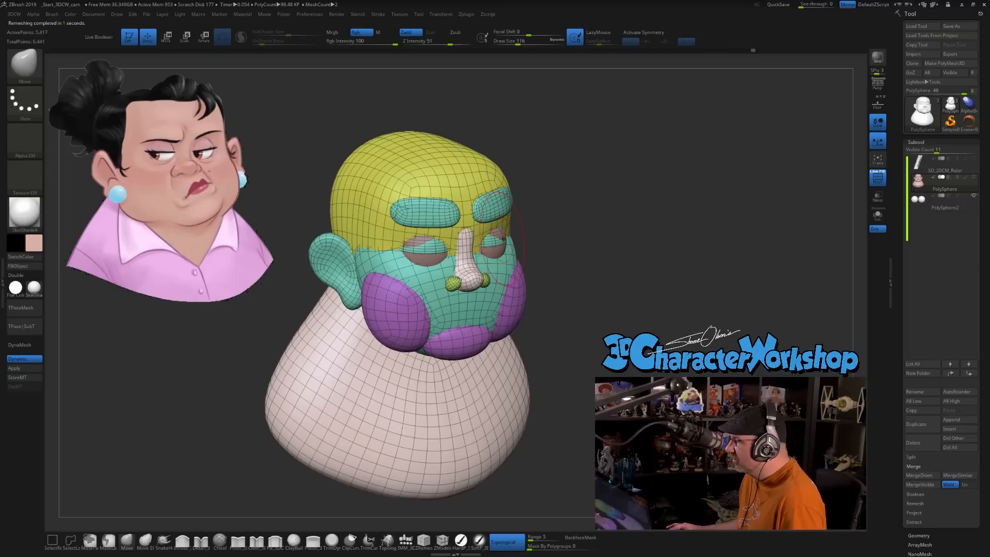
key("x")
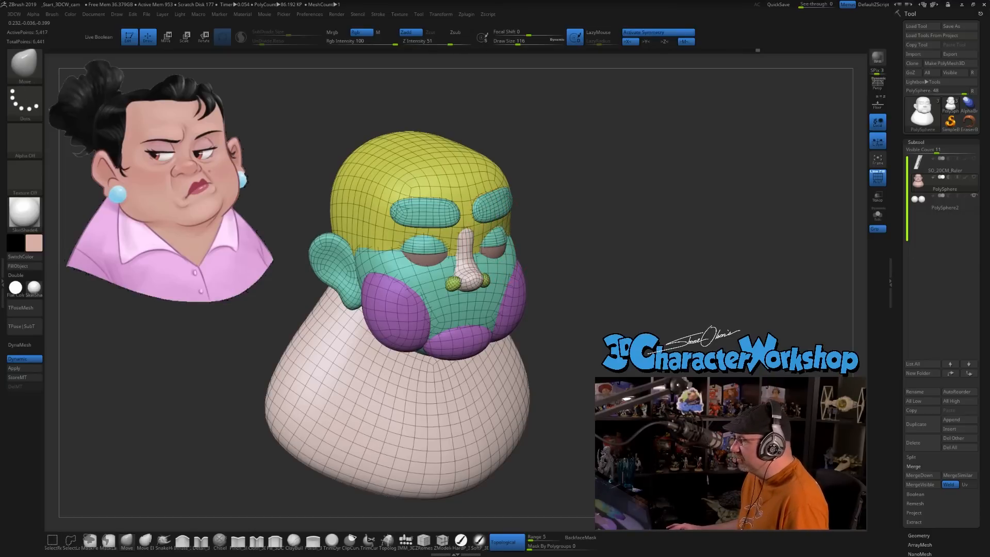
left_click_drag(576, 224, 611, 196, "shift")
left_click_drag(638, 191, 601, 189)
key("3")
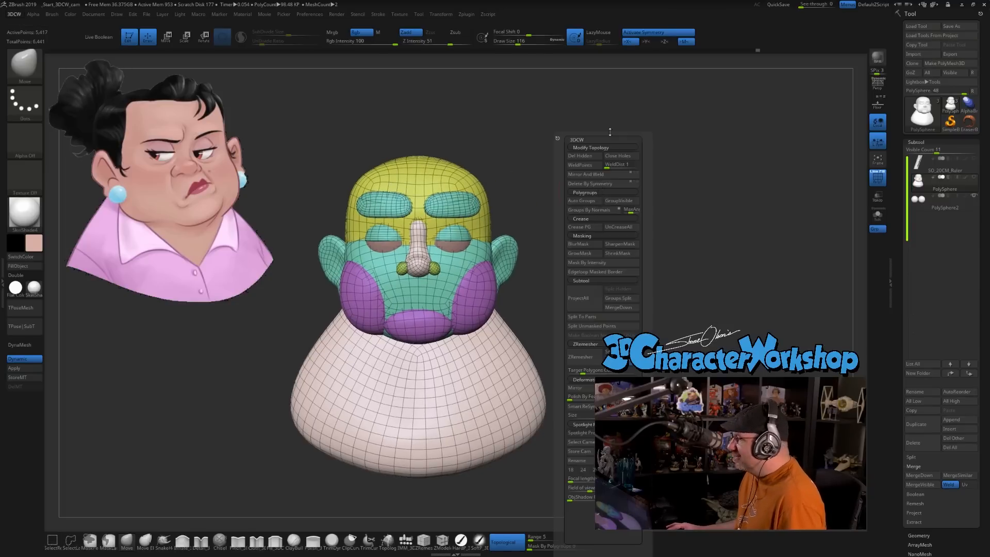
key("w")
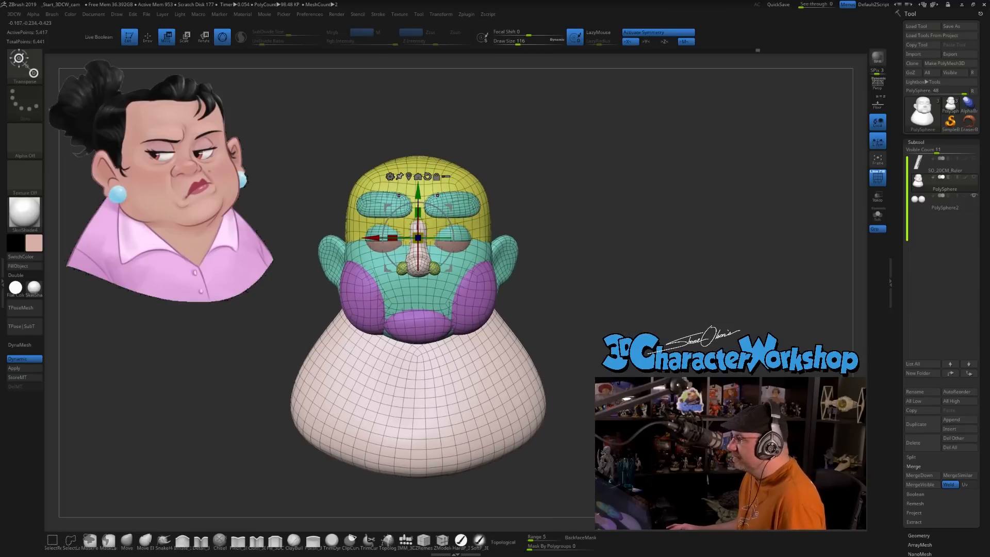
left_click(390, 176)
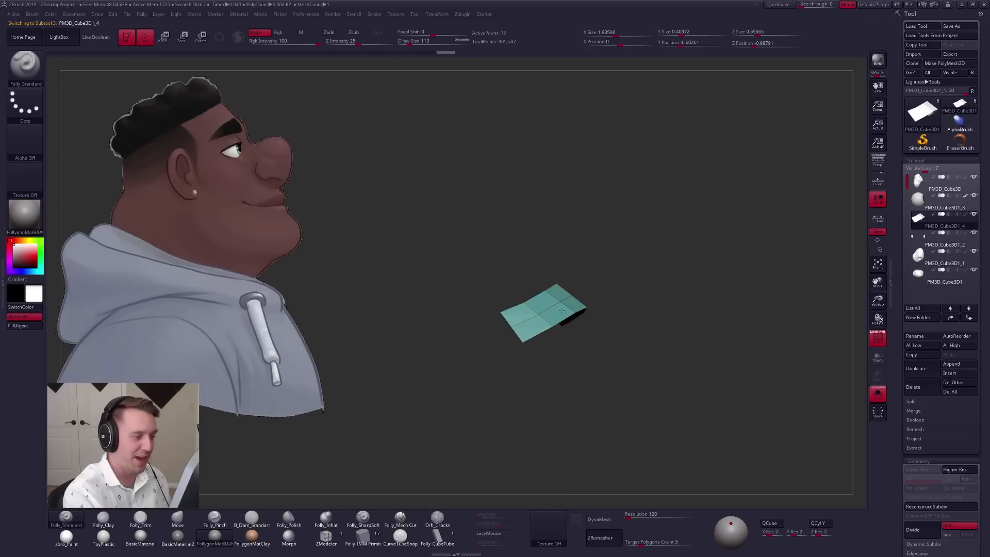
Step: Preview the man's upper eyelid strips with dynamic subdivision and pull their masked shape outward with Transpose Move
right_click_drag(561, 311, 565, 331)
key("d")
key("d")
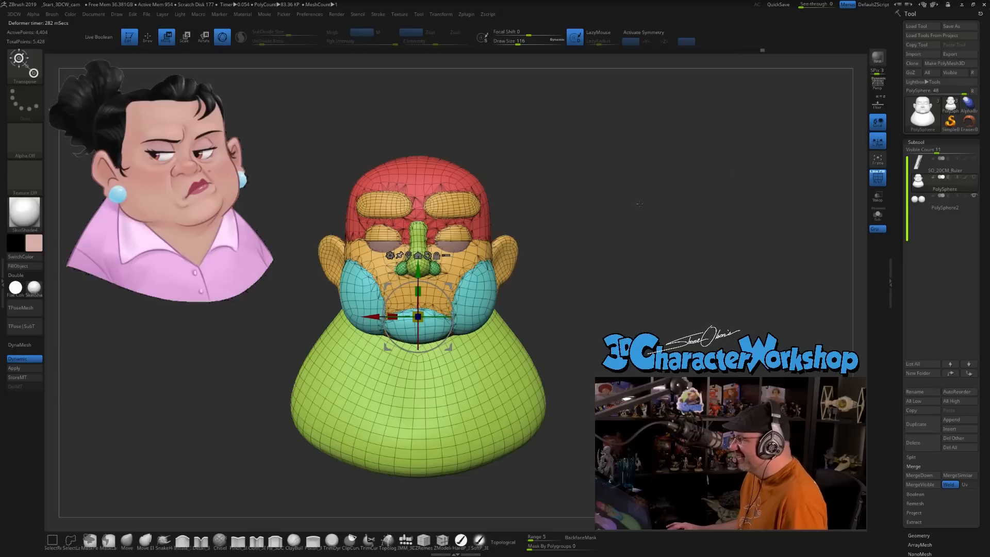
mouse_move(639, 203)
left_mouse_down()
mouse_move(670, 202)
mouse_move(643, 200)
left_mouse_up()
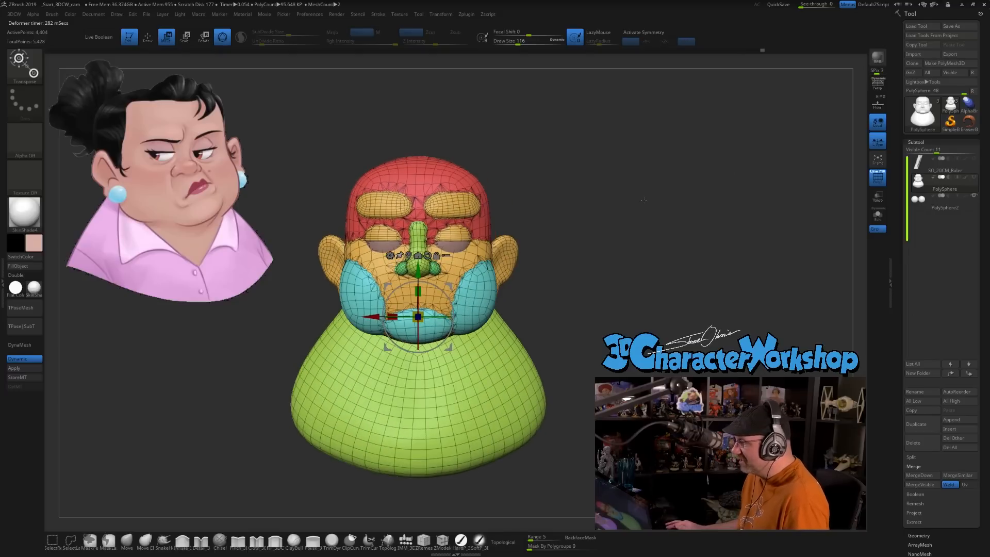
left_click_drag(639, 200, 603, 202)
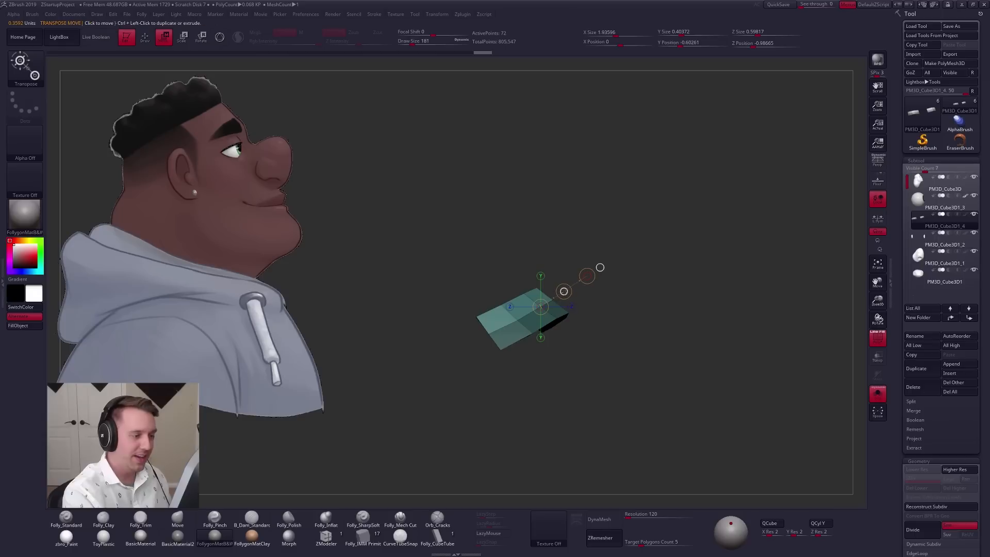
mouse_move(564, 291)
left_mouse_down()
mouse_move(596, 282)
mouse_move(586, 297)
mouse_move(592, 284)
left_mouse_up()
key("q")
key("space")
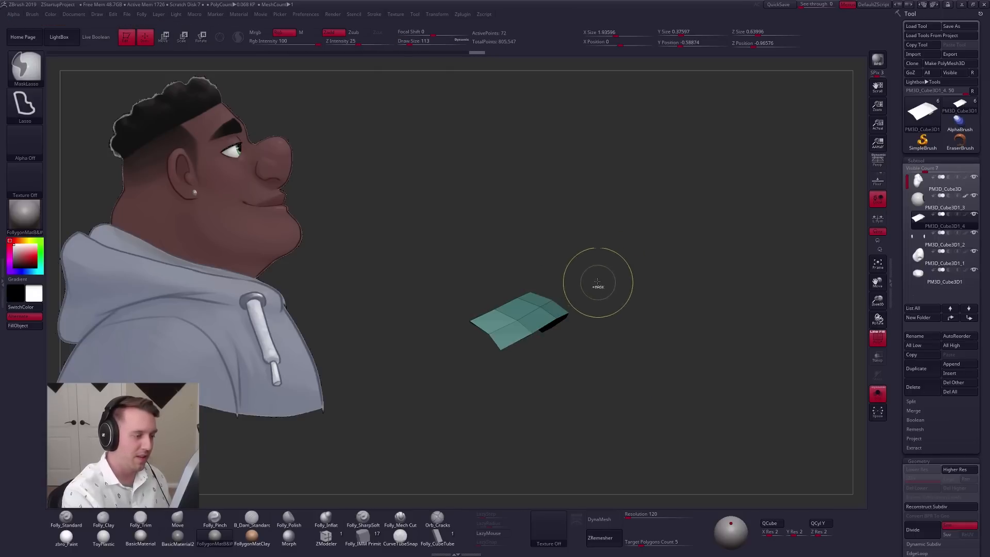
key("w")
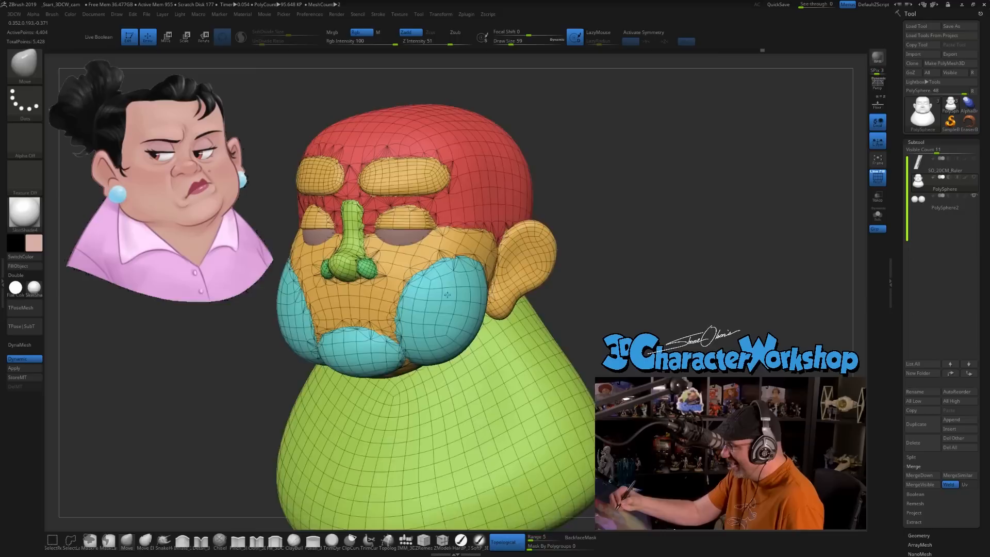
right_click_drag(406, 314, 444, 302)
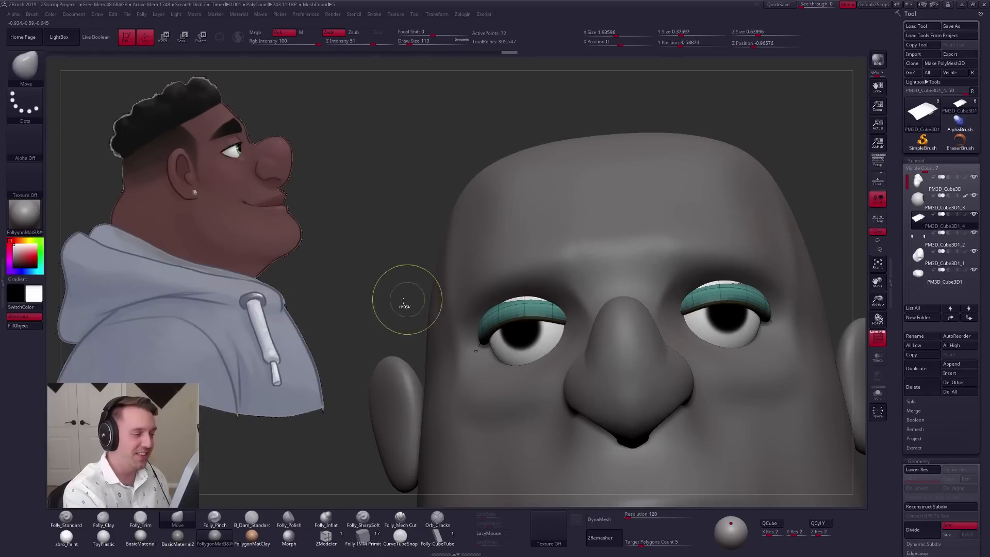
Step: Undo the last eyelid edit and switch off the man's eyelid subdivision preview
key("ctrl+z")
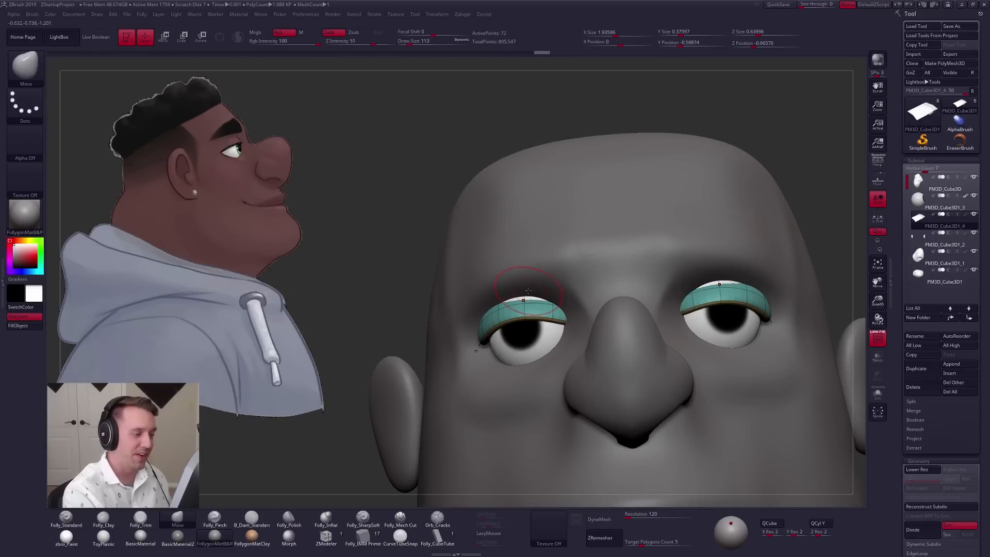
right_click(525, 284)
right_click_drag(522, 266, 531, 291)
key("shift+d")
Step: Reshape the man's upper eyelids around the eyeballs with the Move brush at draw size 130, checking them with dynamic subdivision
right_click(499, 334)
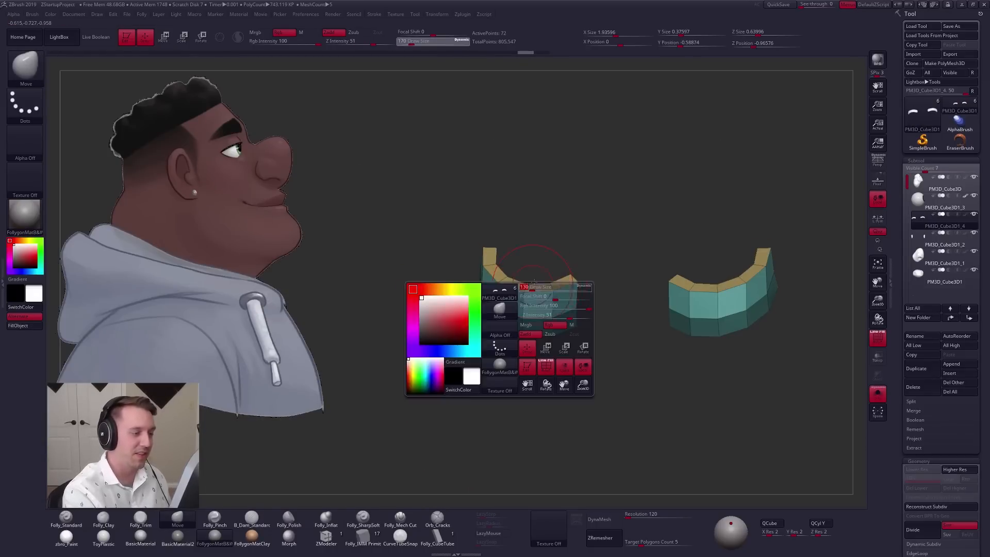
right_click_drag(499, 330, 525, 321)
mouse_move(525, 287)
left_mouse_down()
mouse_move(522, 295)
mouse_move(551, 293)
mouse_move(522, 288)
left_mouse_up()
right_click_drag(522, 288, 549, 281)
key("ctrl+shift+s")
right_click_drag(609, 319, 616, 227, "shift")
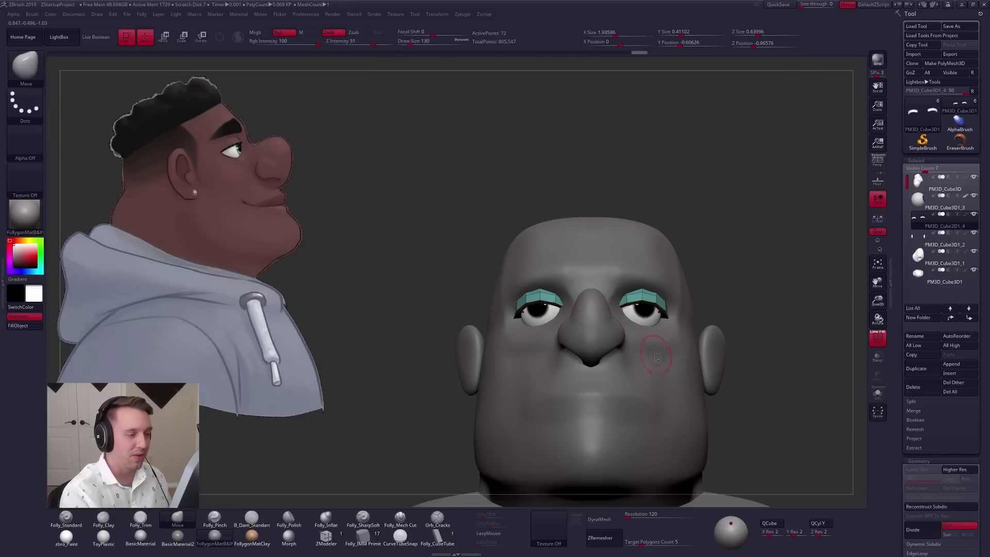
right_click_drag(653, 345, 603, 339, "alt")
key("d")
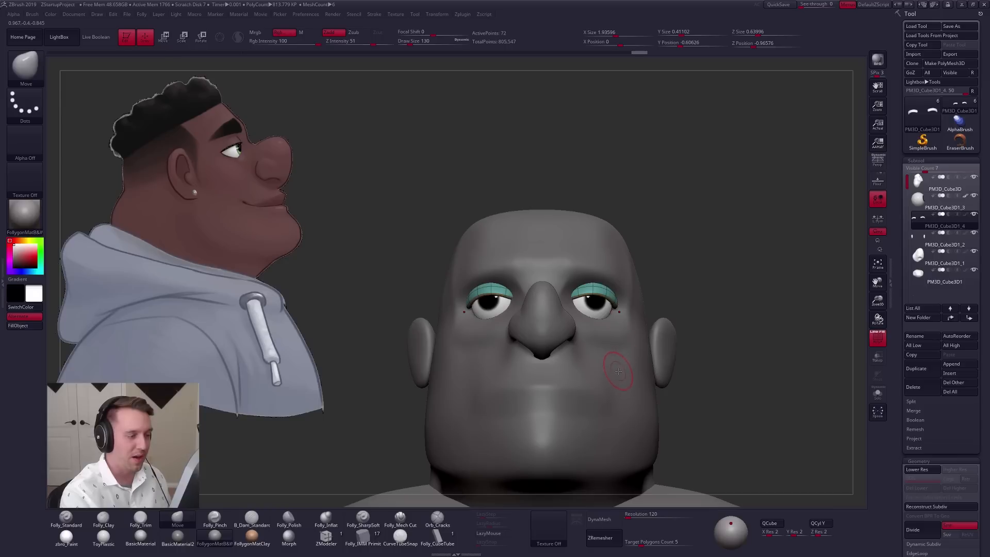
right_click_drag(631, 402, 550, 351, "alt")
key("shift+d")
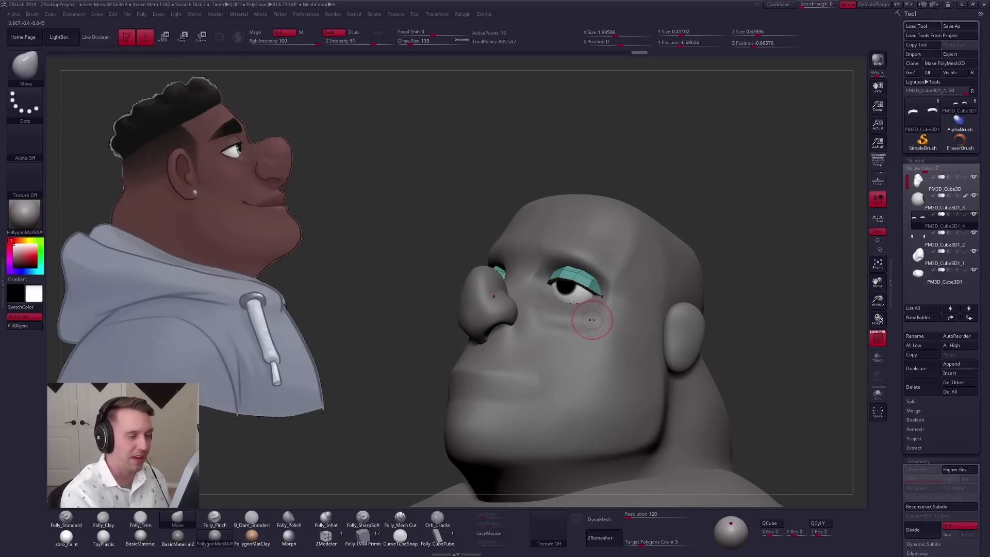
right_click_drag(589, 307, 568, 330)
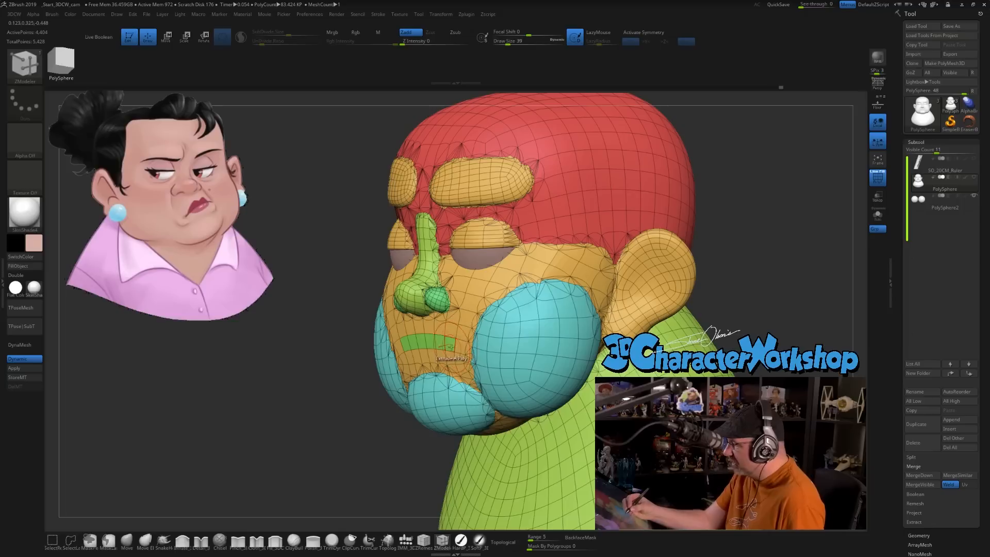
Step: Extrude the mouth strip on the woman's face with ZModeler, using Polygroup All as the target
right_click(451, 346)
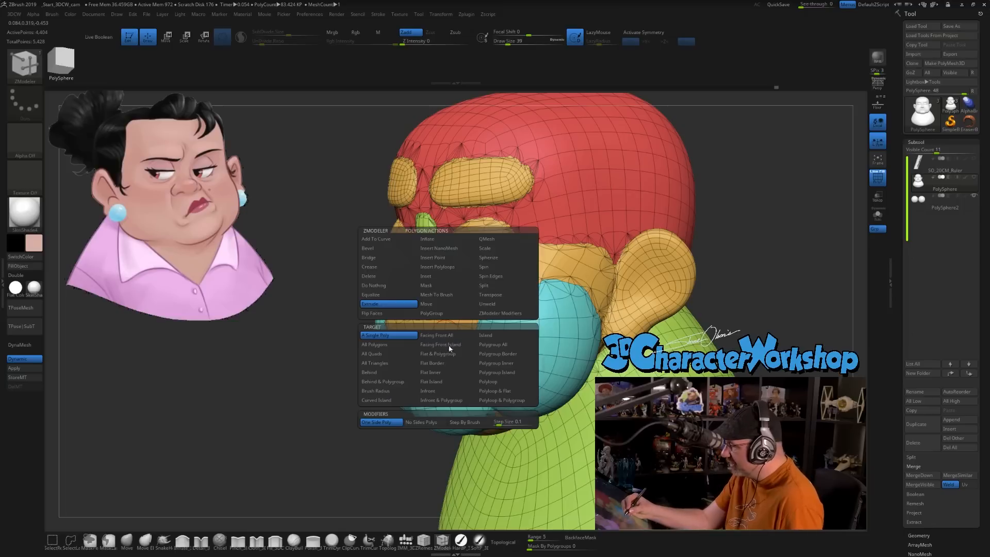
left_click(493, 345)
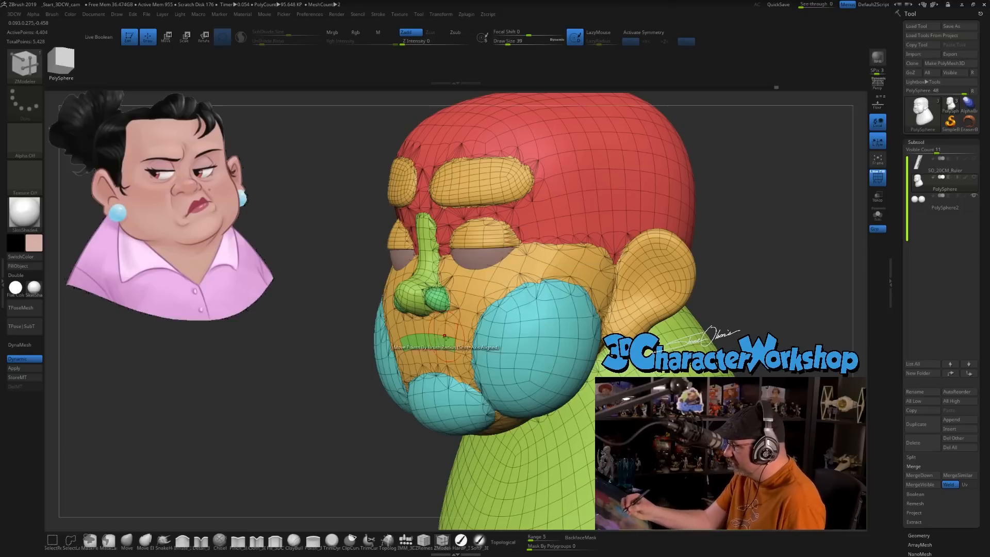
left_click_drag(444, 338, 474, 340)
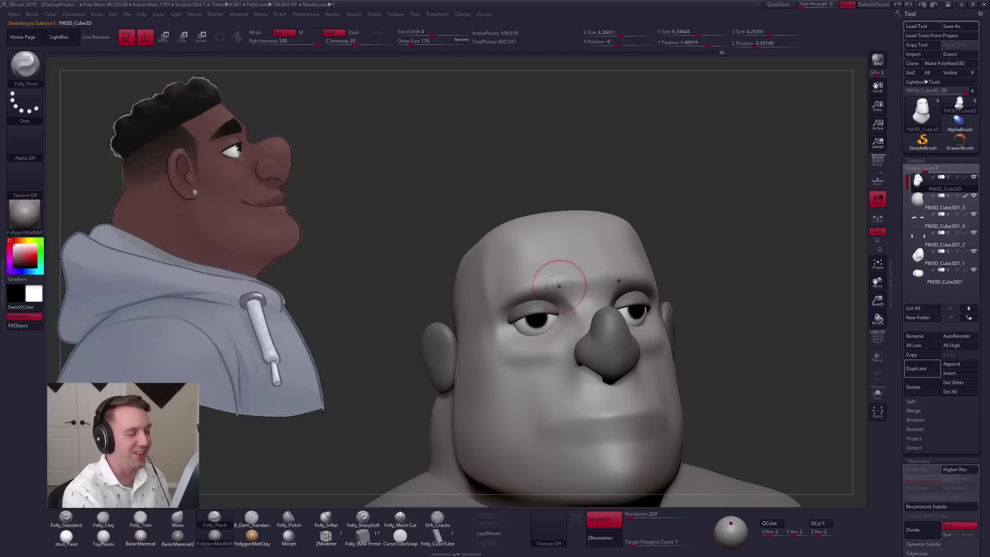
Step: Ready the Folly_CubeTube brush at draw size 121, duplicate the man's head subtool and place the copy two positions lower
key("shift+f")
key("shift+f")
key("space")
left_click_drag(575, 279, 571, 278)
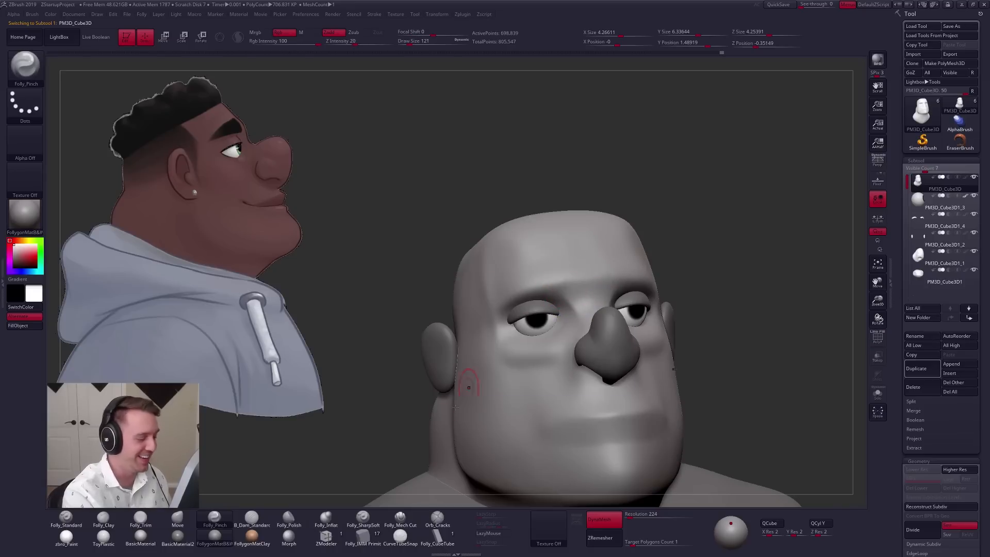
left_click(429, 543)
right_click_drag(511, 274, 549, 292, "ctrl")
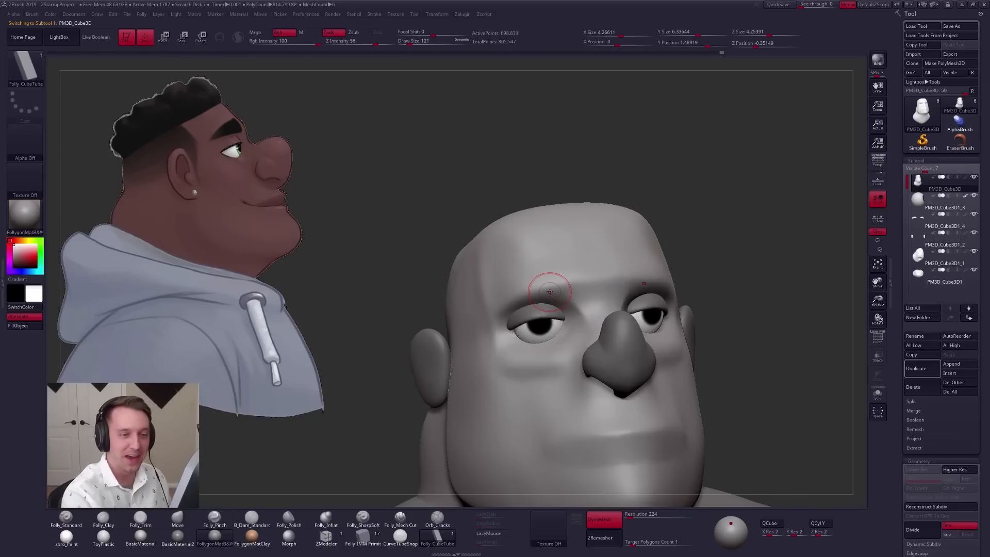
left_click(920, 372)
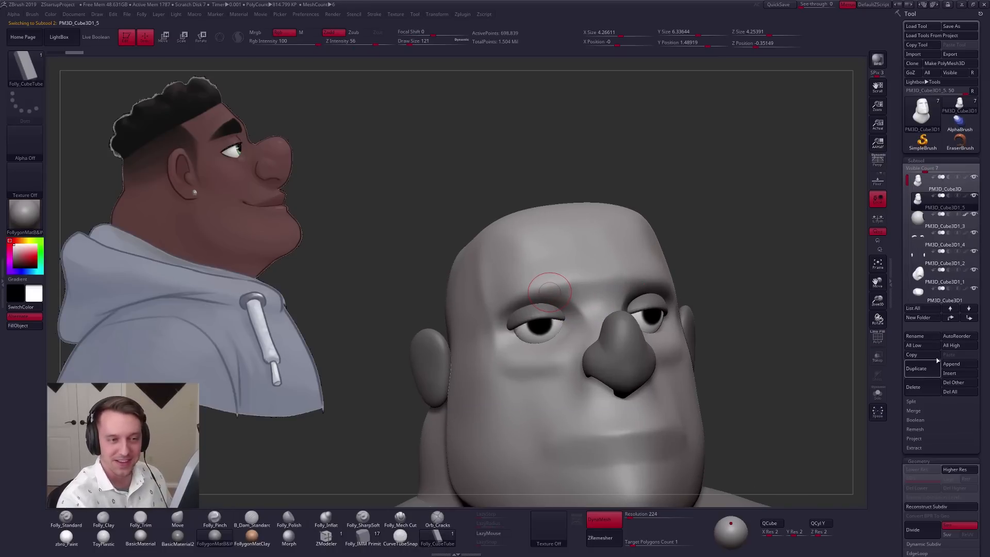
left_click(969, 318)
left_click(969, 318)
Step: Draw a curved cube-tube strip along the brow ridge above the man's eye to form mirrored eyebrows
right_click_drag(639, 258, 538, 282)
left_click_drag(554, 272, 545, 276)
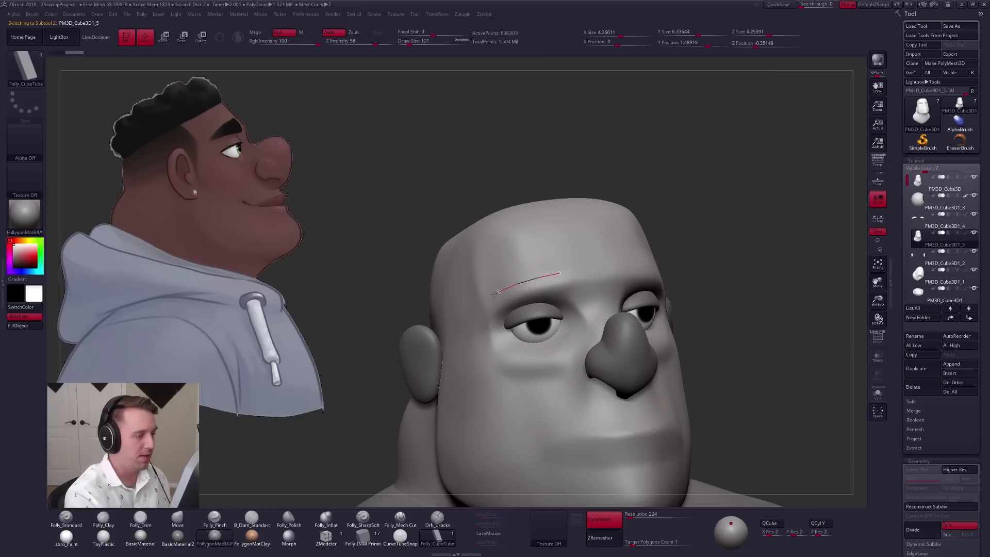
left_click_drag(481, 305, 478, 307)
right_click_drag(490, 336, 521, 316)
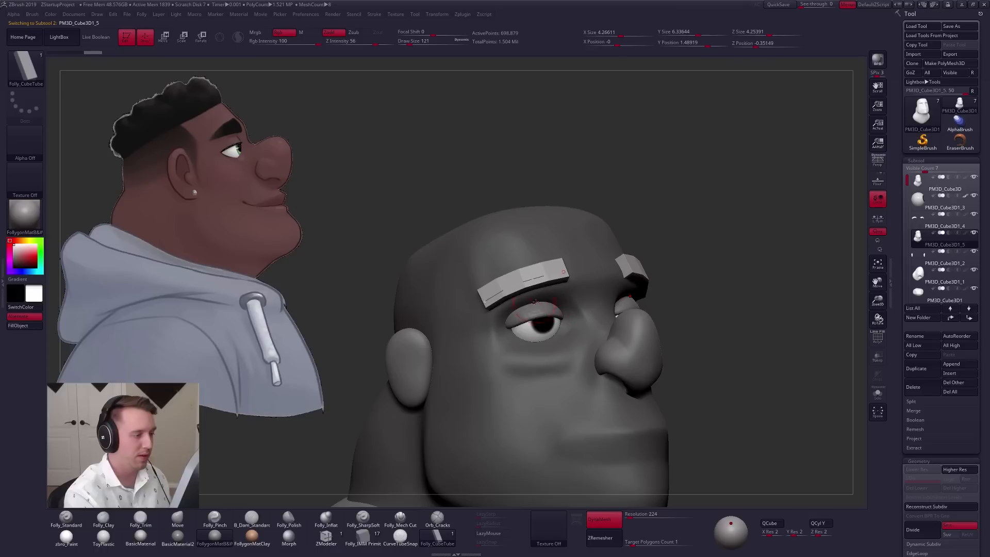
Step: Set the CubeTube brush's Z intensity to 33 and update the eyebrow curve with it
key("space")
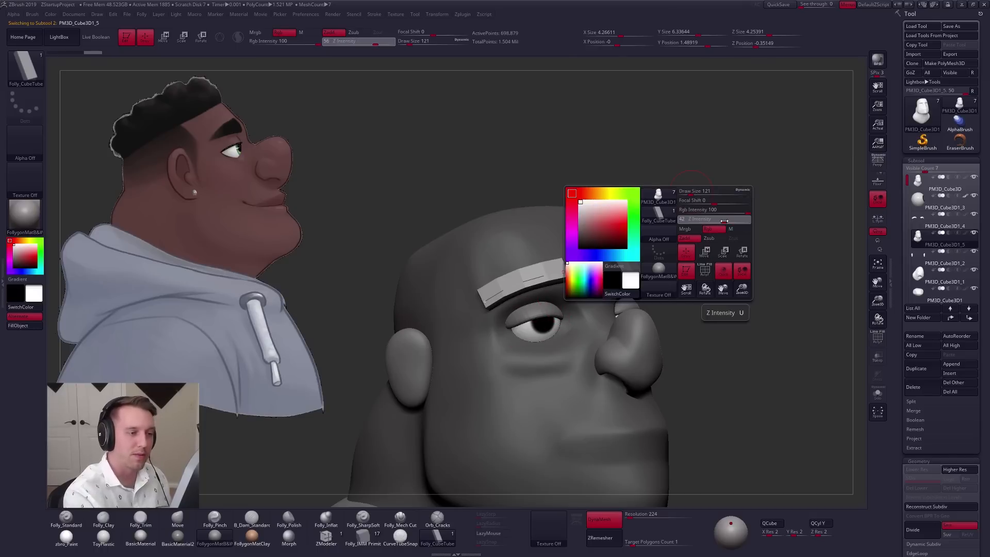
left_click_drag(719, 223, 705, 223)
left_click(538, 278)
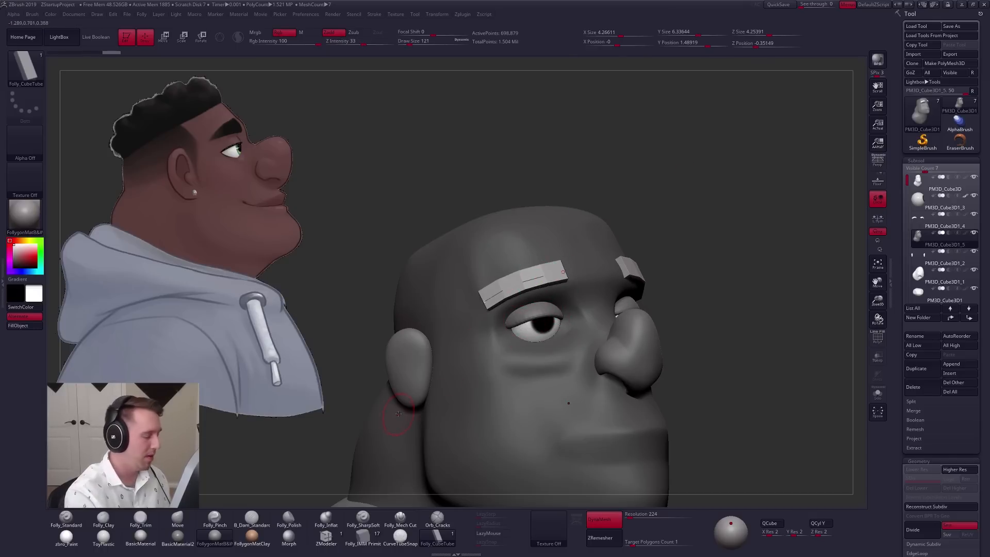
double_click(3, 299)
left_click_drag(90, 366, 90, 343)
left_click(63, 370)
left_click(26, 386)
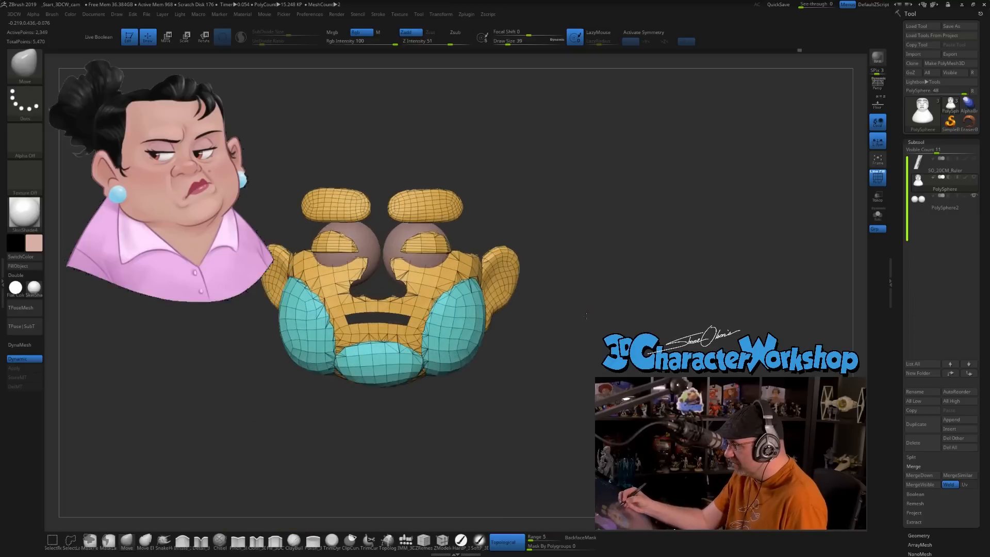
Step: Try to group the visible face pieces of the bust into a single polygroup
left_click_drag(588, 311, 617, 330)
key("ctrl+w")
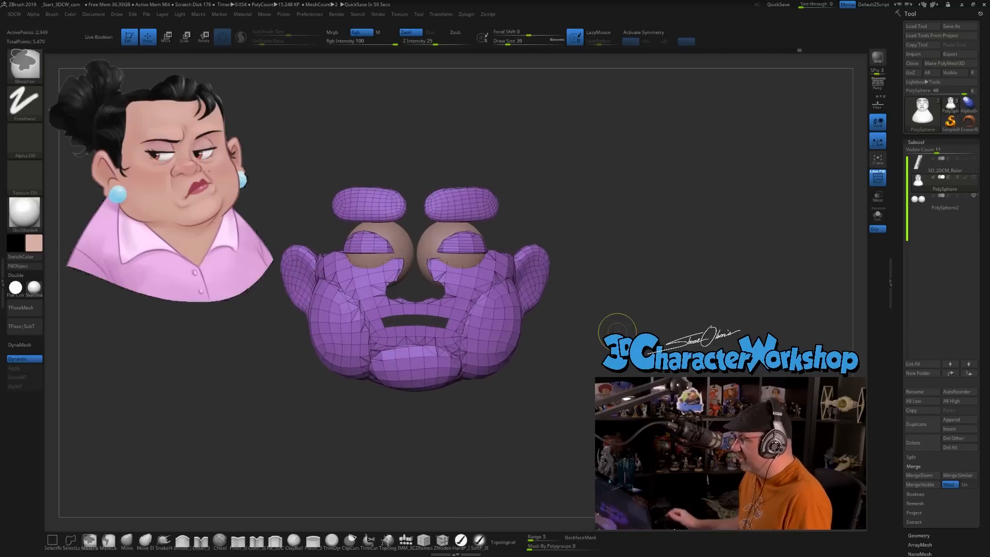
key("ctrl+z")
left_click_drag(638, 299, 660, 257)
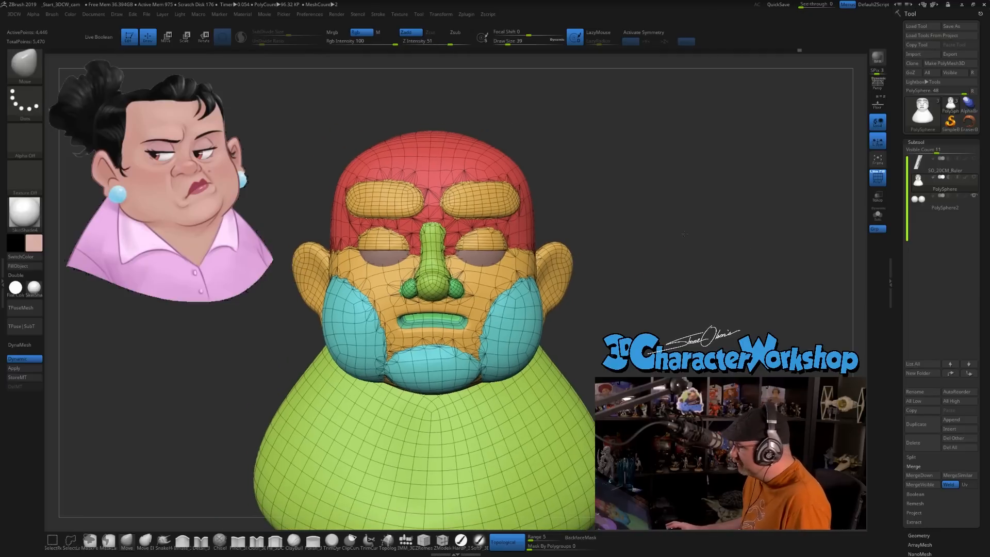
Step: Combine the whole bust into a single polygroup and remesh it with ZRemesher
left_click_drag(683, 233, 682, 229, "alt")
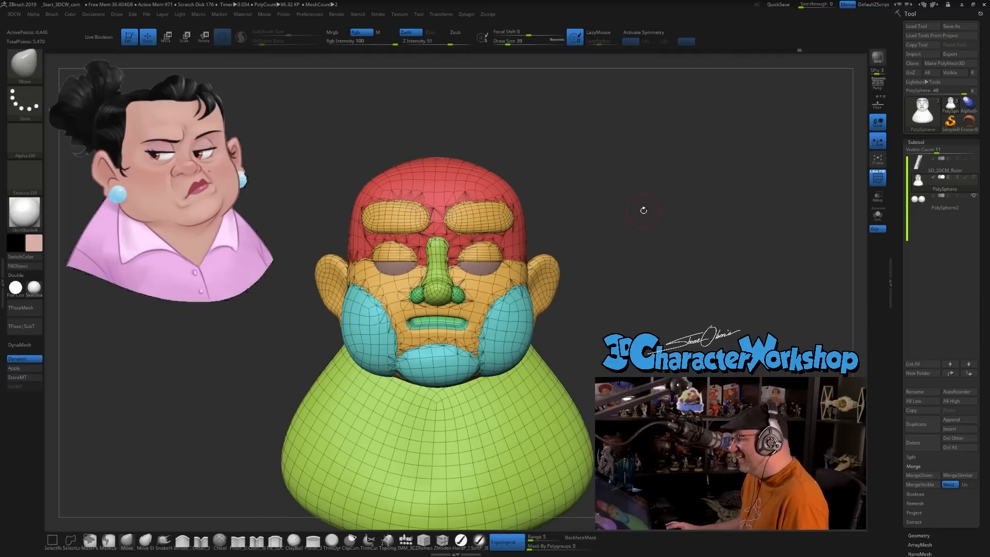
left_click_drag(622, 214, 632, 162, "alt")
key("ctrl+w")
key("space")
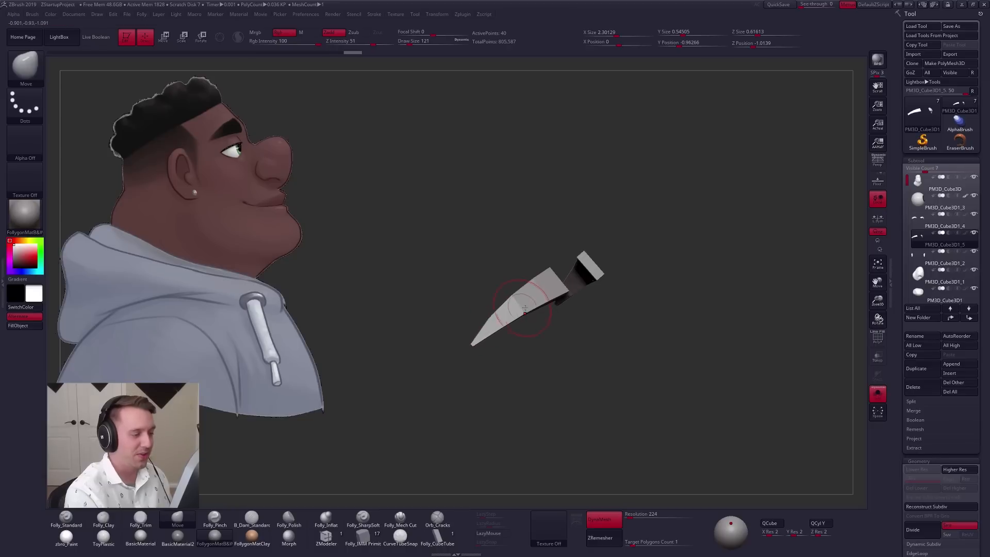
Step: Isolate the eyebrow blocks and mask them, leaving only the inner ends unmasked
key("ctrl+shift+z")
left_click(878, 394)
mouse_move(718, 438)
left_mouse_down()
mouse_move(698, 466)
mouse_move(673, 463)
left_mouse_up()
right_click_drag(557, 310, 544, 268, "ctrl")
key("alt+s")
mouse_move(549, 254)
left_mouse_down("ctrl")
mouse_move(570, 271)
mouse_move(572, 260)
left_mouse_up("ctrl")
left_click(578, 236, "ctrl")
right_click_drag(577, 237, 569, 238)
Step: Stretch the unmasked inner ends of the eyebrows downward with a vertical Transpose line, showing the head again for reference
key("w")
left_click_drag(550, 279, 545, 343)
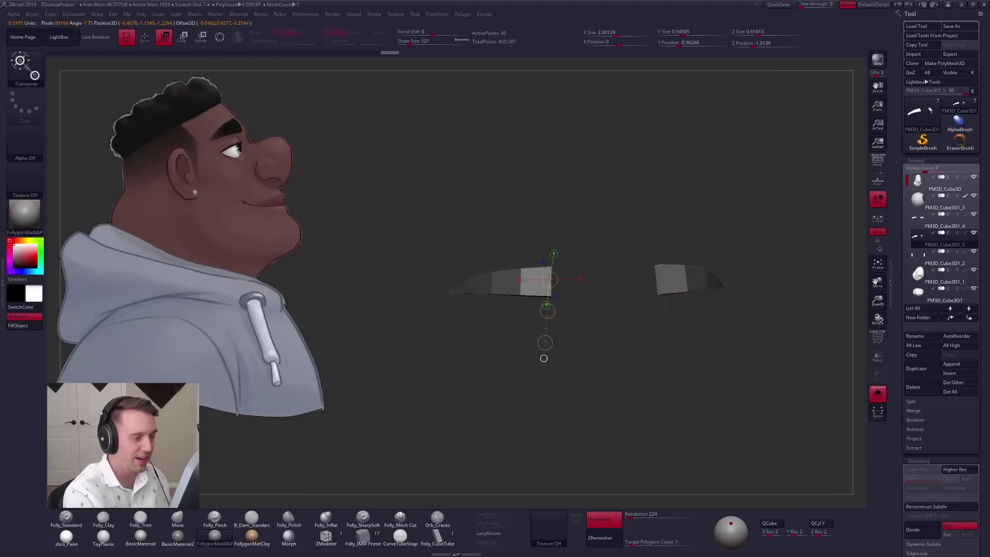
key("alt+s")
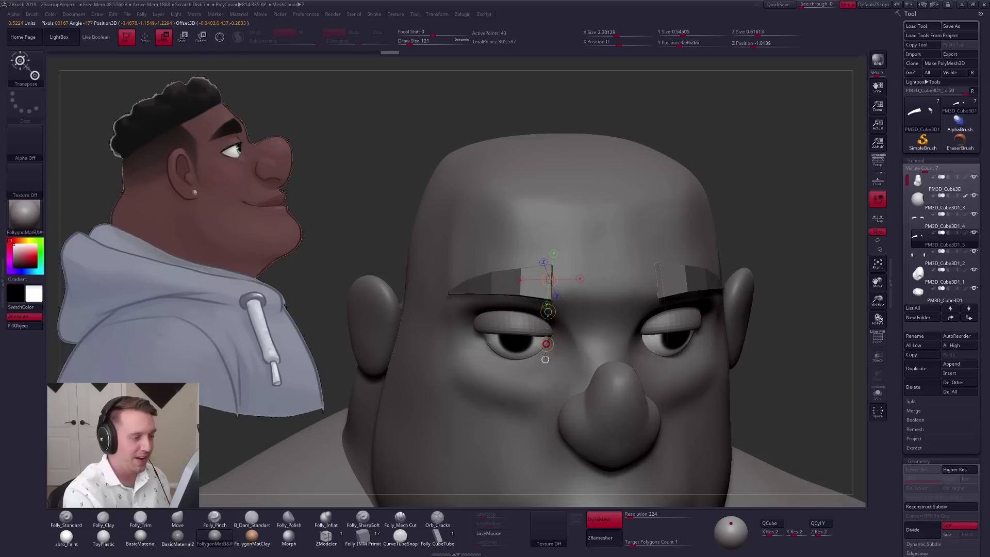
left_click_drag(546, 344, 547, 368)
key("q")
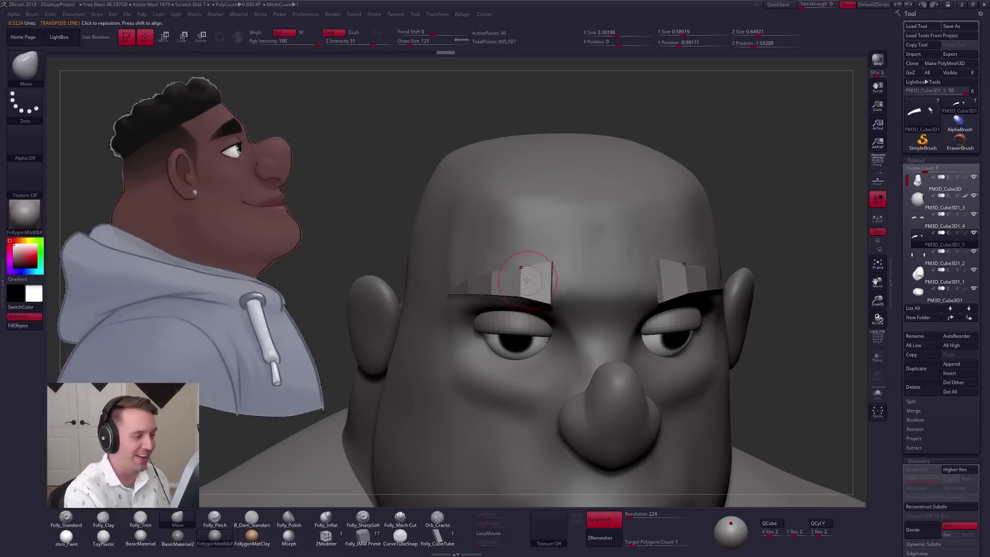
Step: Nudge the lower inner corner of the eyebrow toward the nose with the Move brush
right_click_drag(548, 297, 543, 298, "shift")
left_click_drag(550, 298, 557, 301)
mouse_move(558, 302)
right_mouse_down()
mouse_move(726, 316)
mouse_move(650, 324)
mouse_move(634, 288)
right_mouse_up()
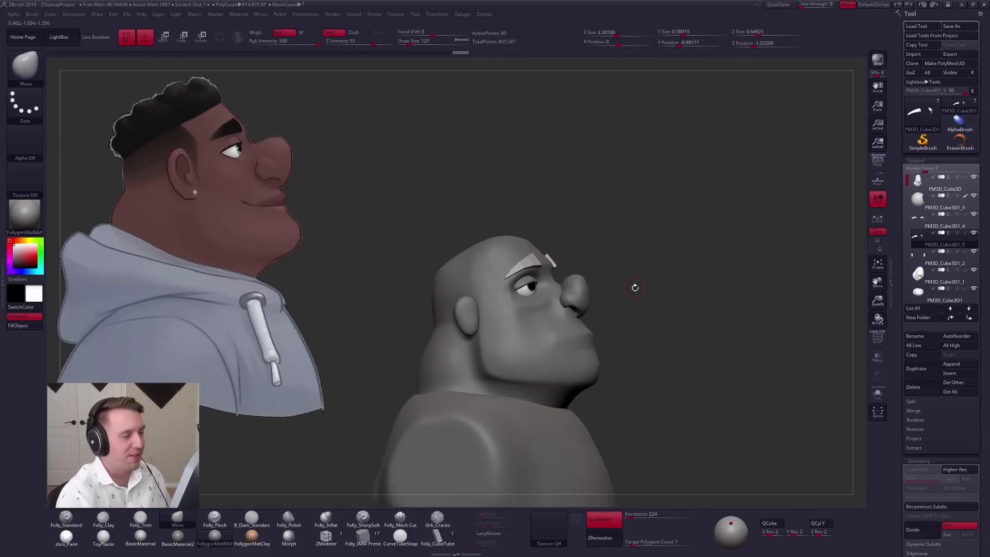
key("shift")
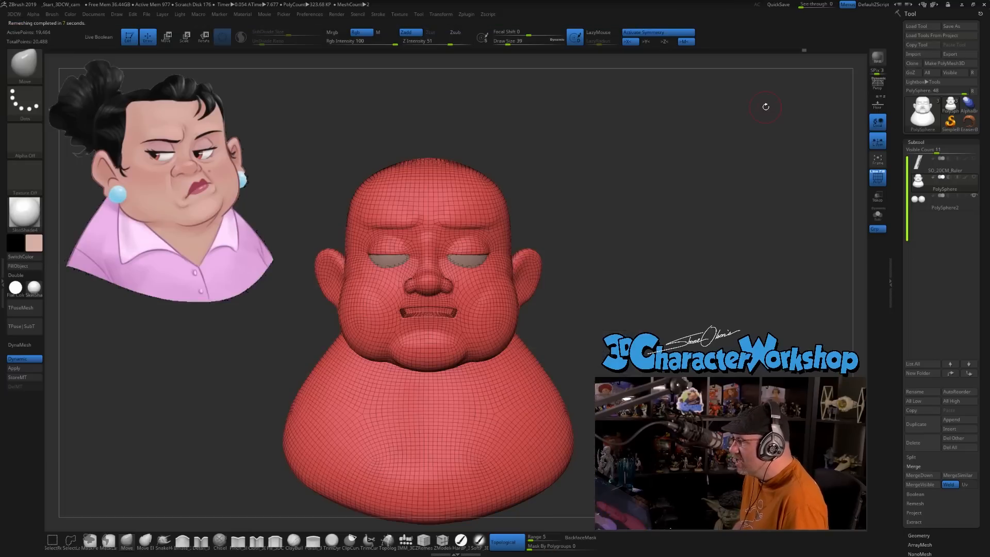
mouse_move(767, 252)
left_mouse_down()
mouse_move(649, 242)
mouse_move(714, 234)
mouse_move(688, 234)
mouse_move(653, 277)
mouse_move(575, 299)
mouse_move(597, 309)
mouse_move(573, 307)
left_mouse_up()
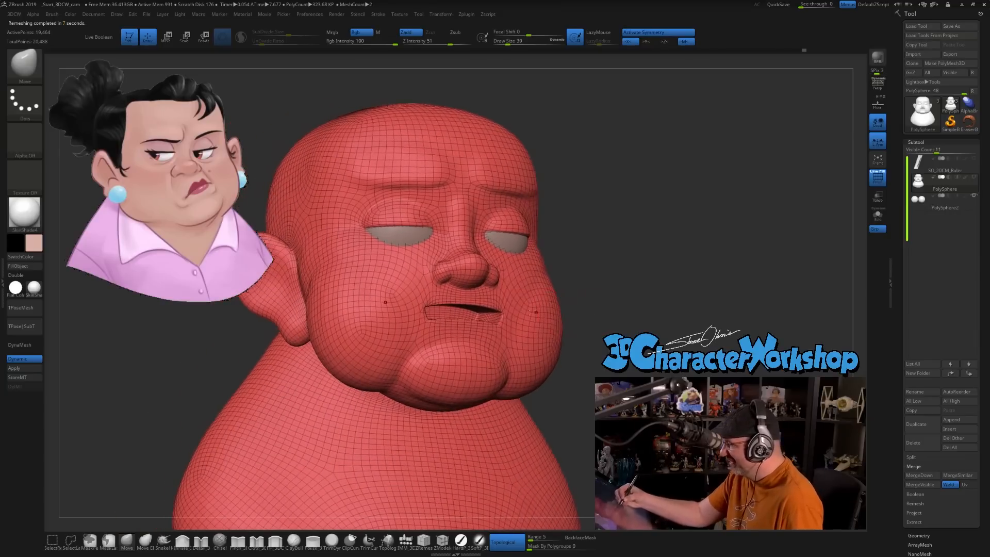
Step: Shape the outer silhouette and upper edge of the ears with the Move brush
key("b")
key("m")
key("v")
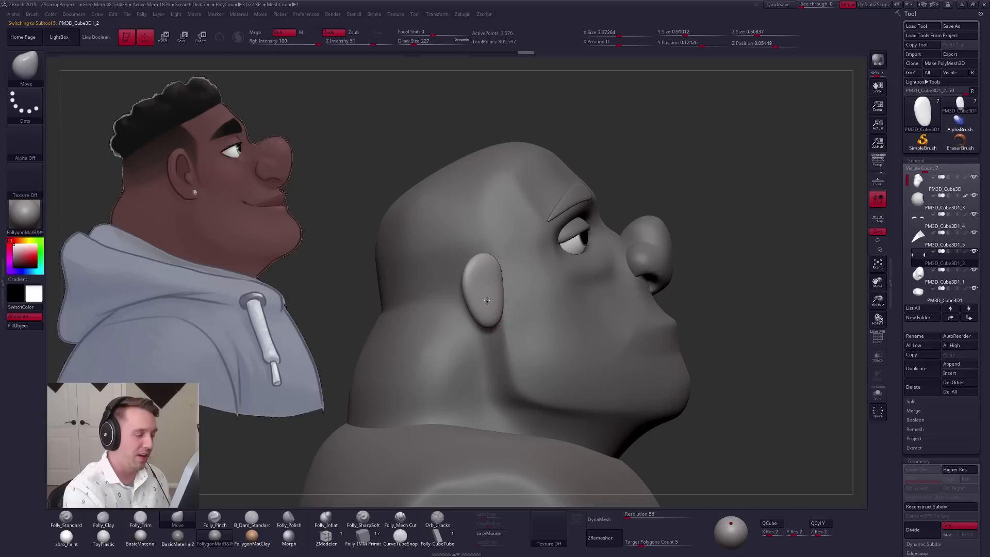
left_click_drag(567, 273, 503, 271)
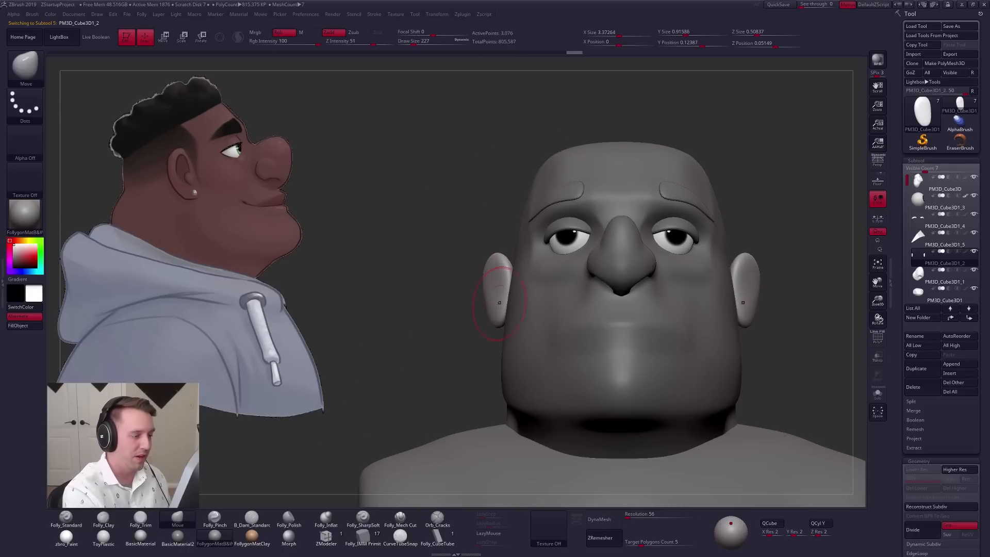
right_click_drag(518, 297, 572, 271)
right_click_drag(508, 267, 531, 271)
key("space")
left_click_drag(494, 265, 496, 264)
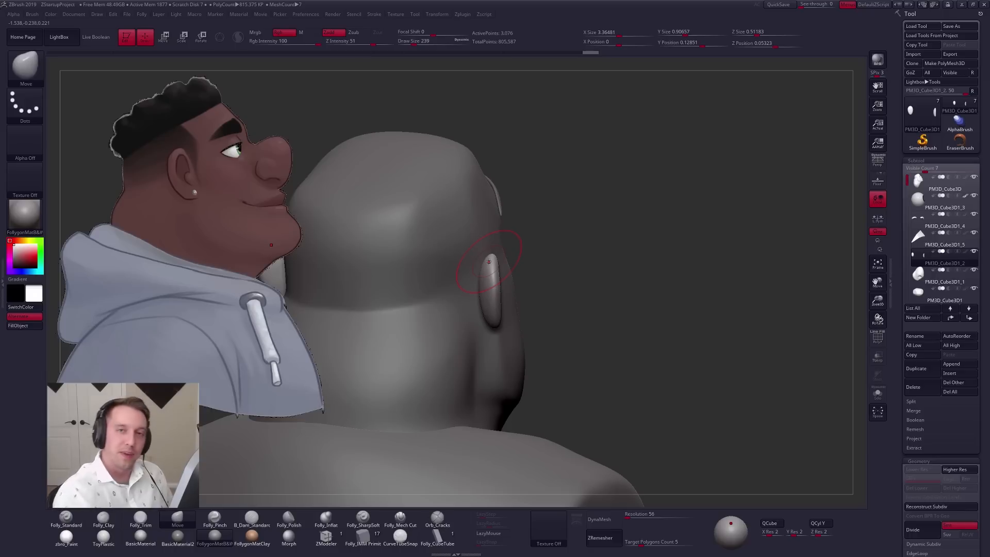
Step: Refine the ears' thickness and tilt from behind with the Move brush at an adjusted draw size
mouse_move(489, 262)
right_mouse_down()
mouse_move(537, 296)
mouse_move(533, 313)
mouse_move(570, 287)
mouse_move(615, 309)
right_mouse_up()
key("space")
left_click_drag(590, 255, 575, 255)
key("space")
key("space")
Step: Subdivide the ear subtool three times, up to subdivision level 4
right_click_drag(480, 271, 733, 323)
key("d")
key("d")
key("d")
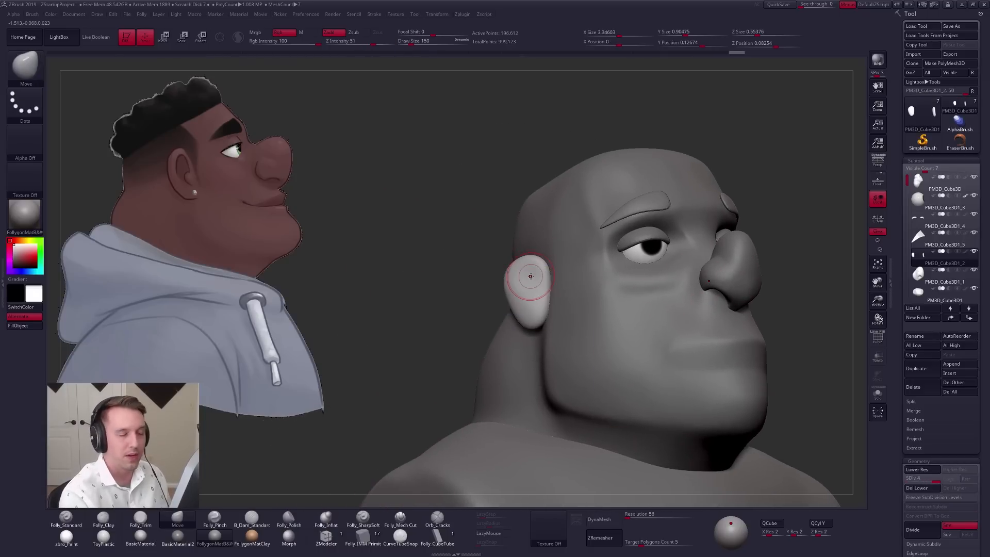
Step: Isolate the ears and carve a round hollow into the upper part of the ear with the Folly_Clay brush
key("2")
key("shift+s")
key("space")
mouse_move(523, 279)
right_mouse_down("ctrl")
mouse_move(528, 299)
mouse_move(542, 298)
right_mouse_up("ctrl")
left_click(537, 294)
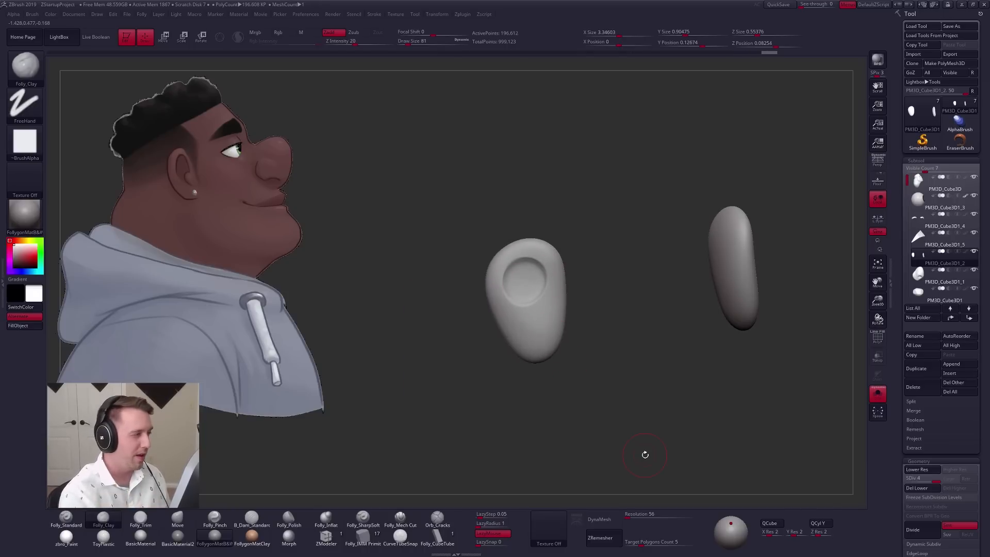
key("shift+s")
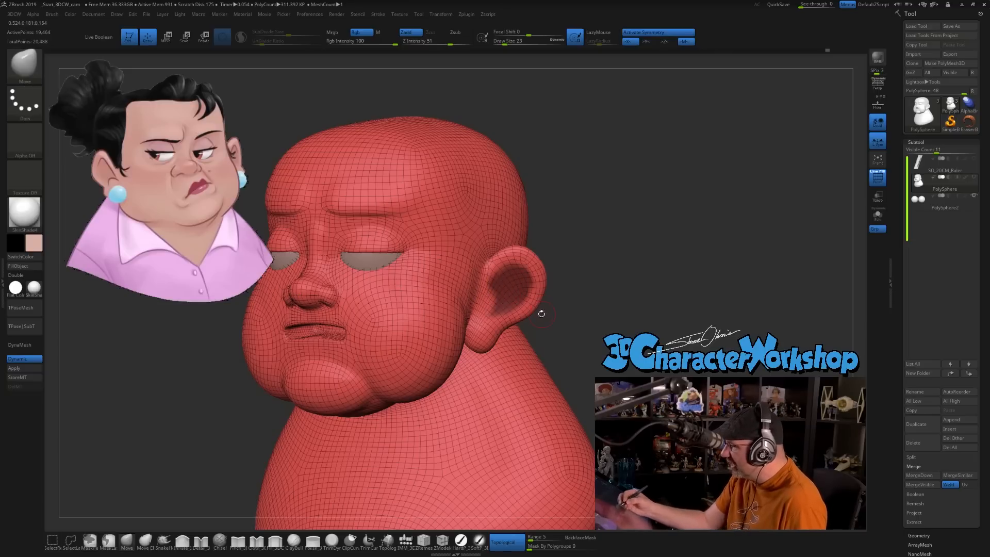
Step: Try to turn the masked interior of the ear into its own polygroup
mouse_move(576, 299)
left_mouse_down()
mouse_move(553, 304)
mouse_move(577, 301)
left_mouse_up()
left_click_drag(536, 301, 583, 311)
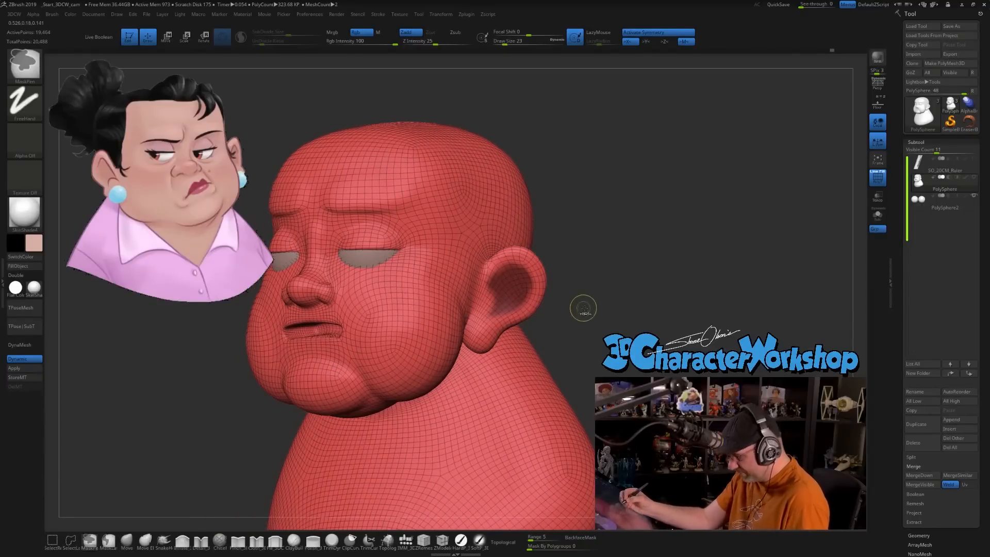
key("ctrl+w")
key("ctrl+z")
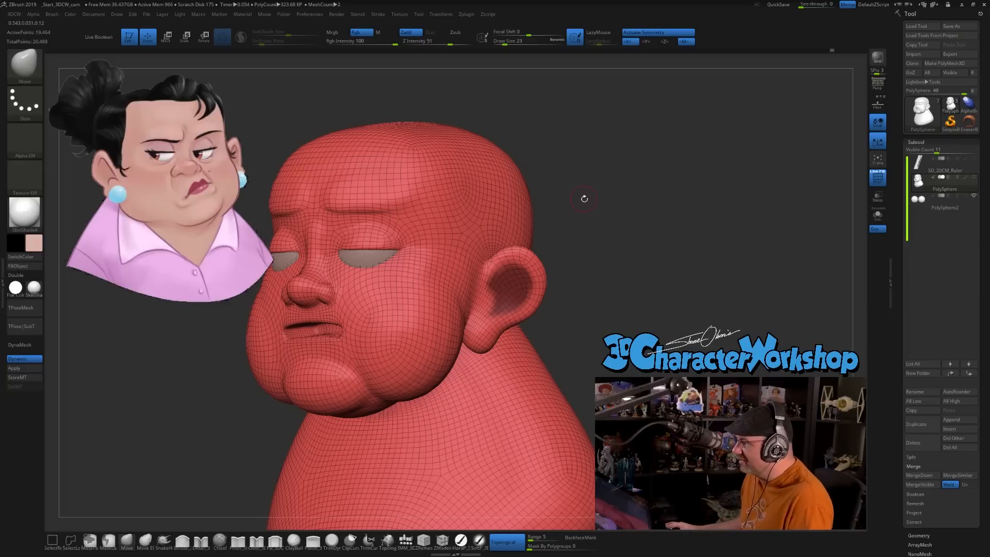
Step: Insert an edge loop around the masked ear interior with Edgeloop Masked Border
key("space")
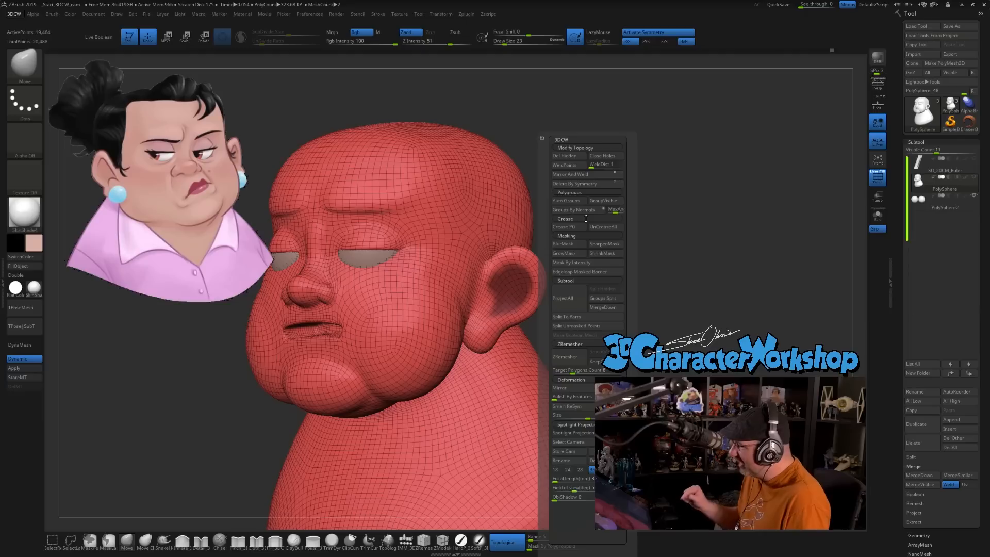
left_click(583, 272)
left_click_drag(620, 260, 615, 253)
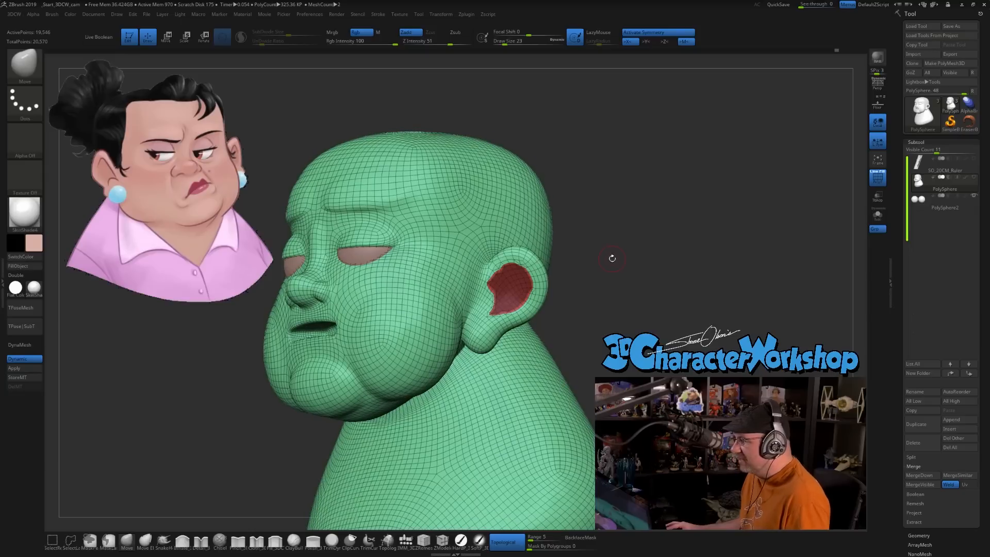
Step: Clear the mask from the bust and polish the mesh by features
key("ctrl")
left_click_drag(612, 263, 610, 276, "ctrl")
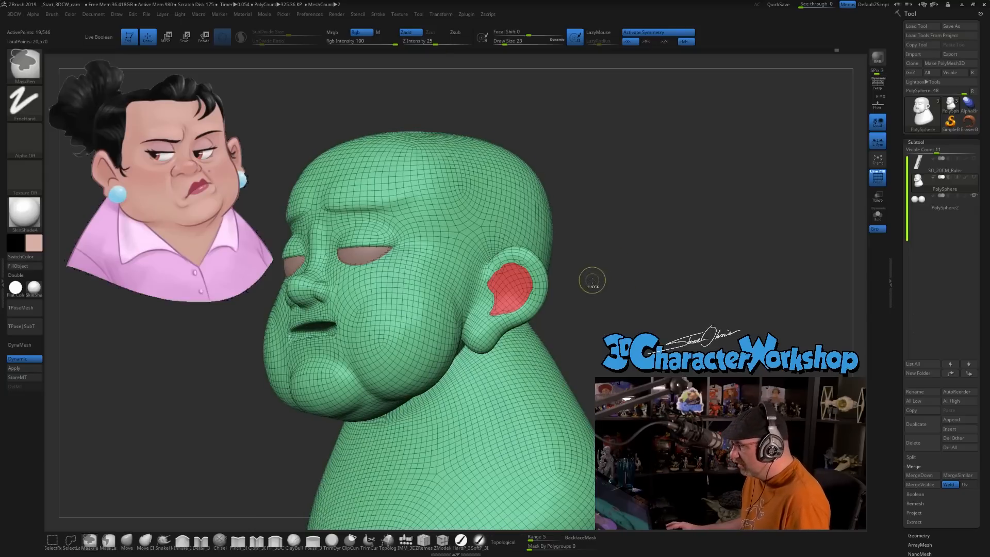
key("space")
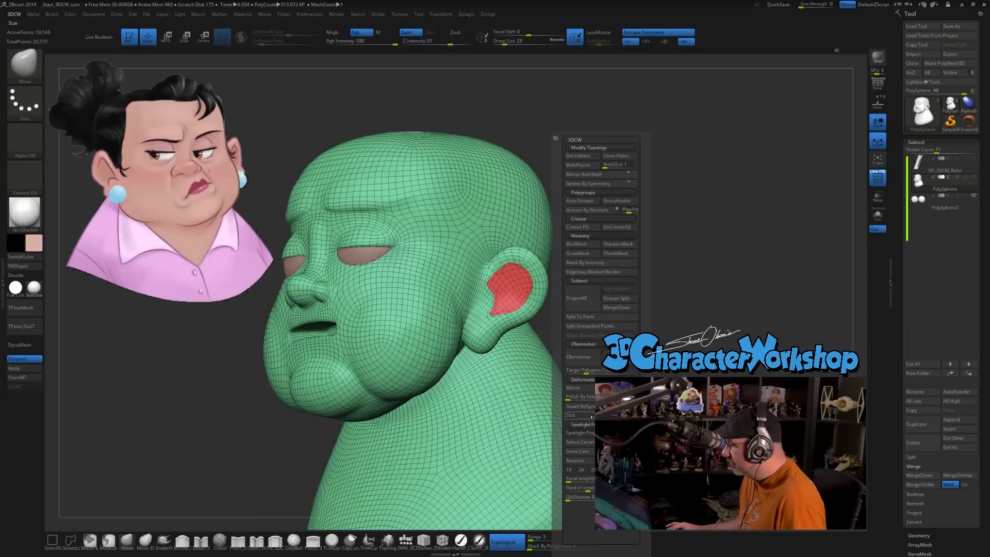
left_click(583, 397)
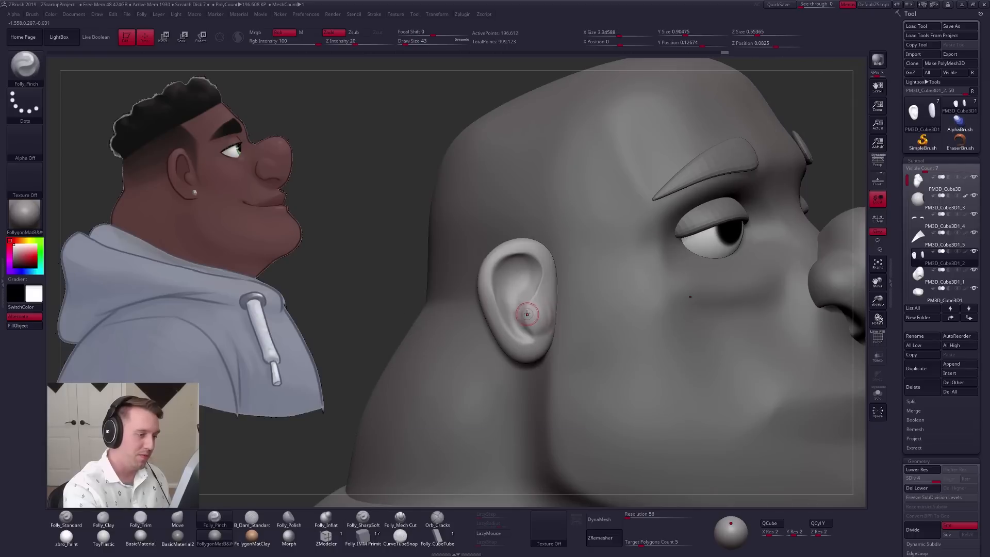
Step: Sculpt the inner fold in the lower part of the ear hollow with the Folly_Clay brush and smooth it
key("2")
left_click_drag(527, 314, 517, 327)
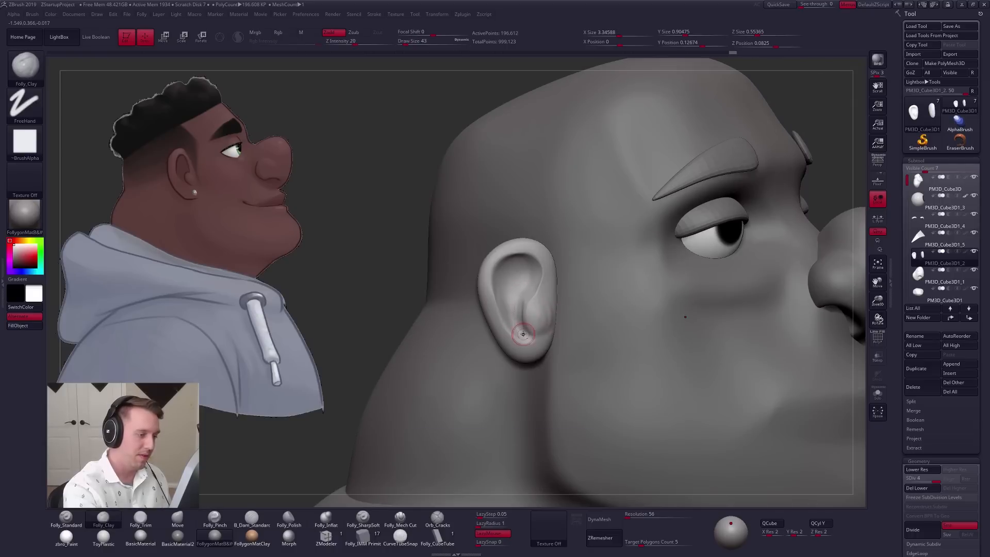
right_click_drag(522, 318, 525, 292)
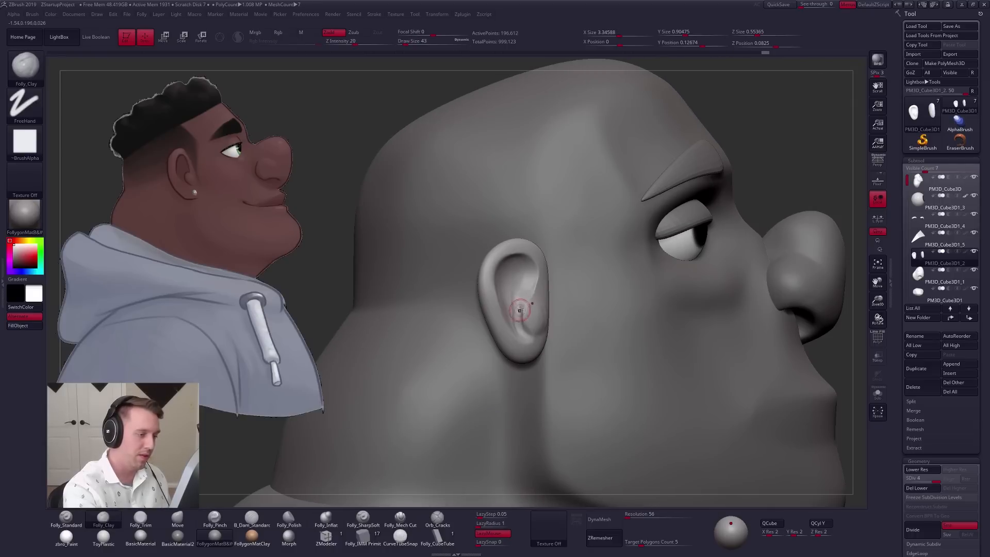
left_click_drag(520, 311, 519, 290)
key("s")
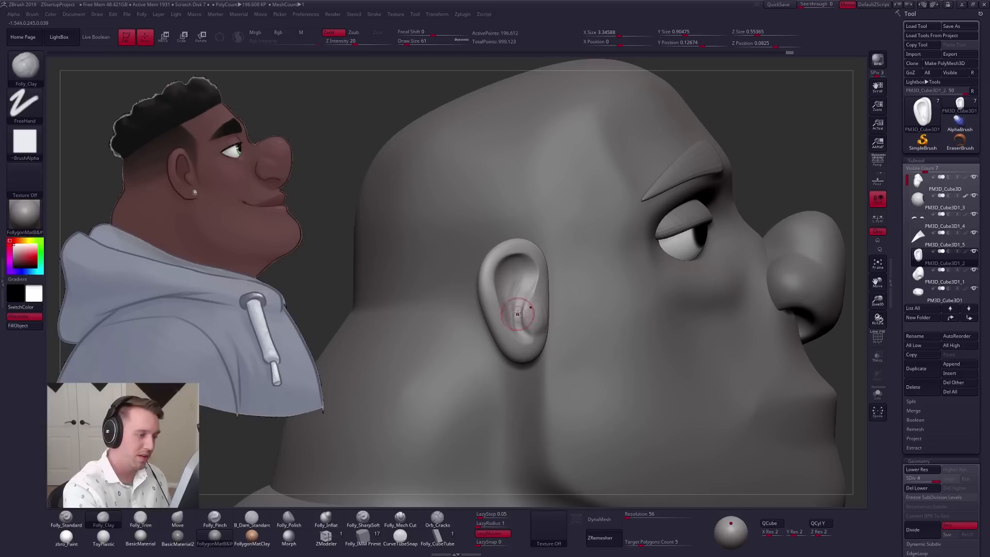
key("shift")
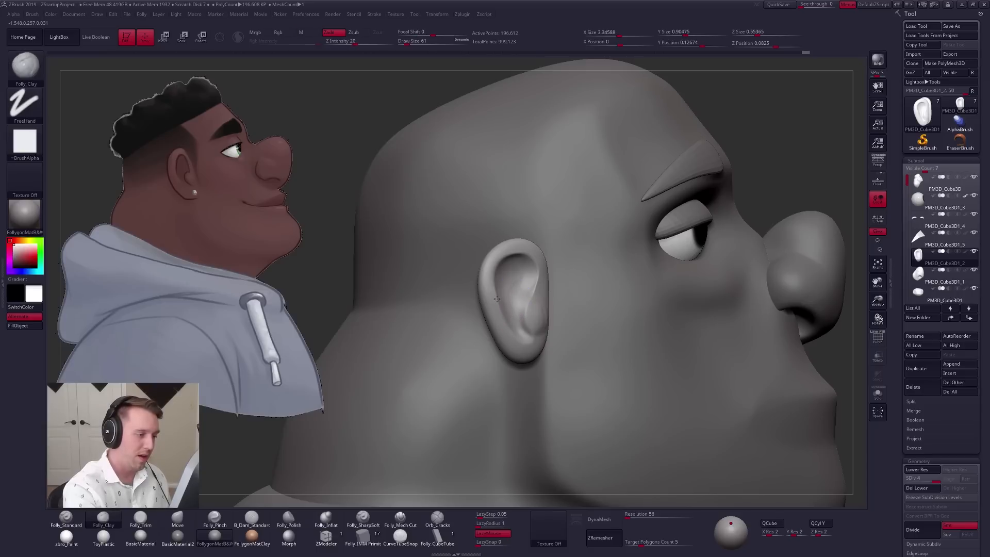
Step: Adjust the lower part of the ear from the front with the Move brush
right_click_drag(508, 317, 522, 312, "shift")
key("space")
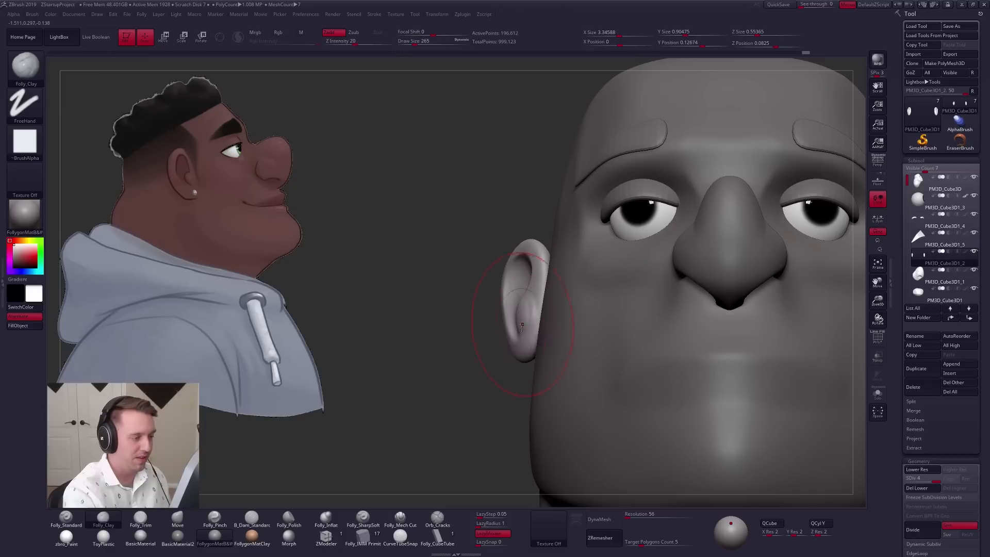
key("b")
key("m")
key("v")
left_click_drag(526, 343, 526, 344)
key("space")
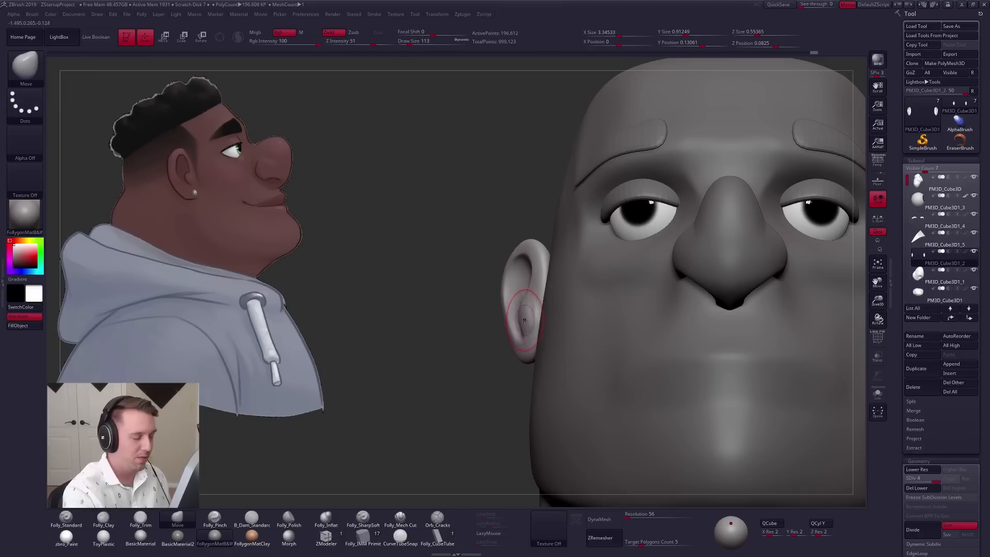
Step: Isolate the ears and define the rounded bump at the front of the hollow with the Folly_Trim and Folly_Clay brushes
key("3")
key("shift+s")
right_click_drag(520, 322, 533, 314)
key("space")
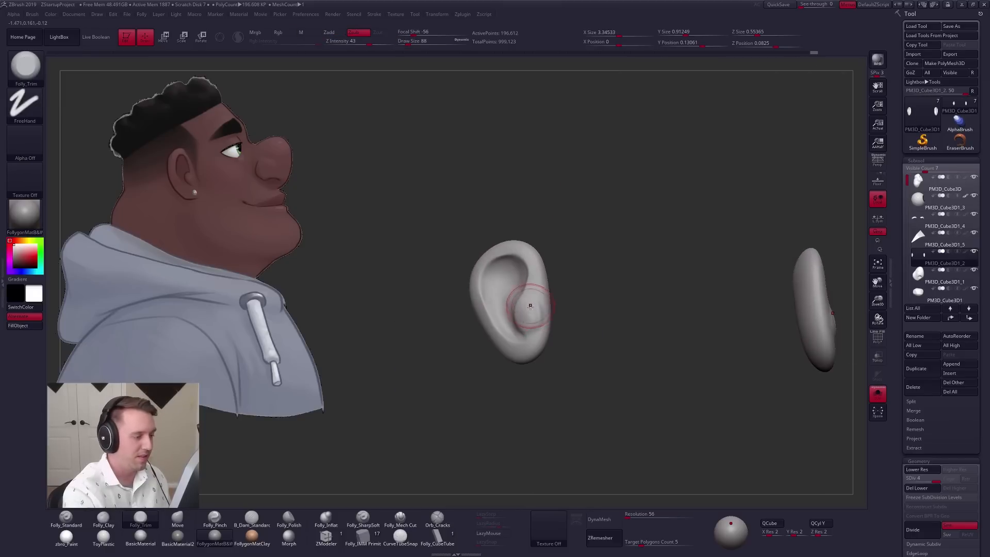
key("2")
left_click_drag(535, 300, 537, 288)
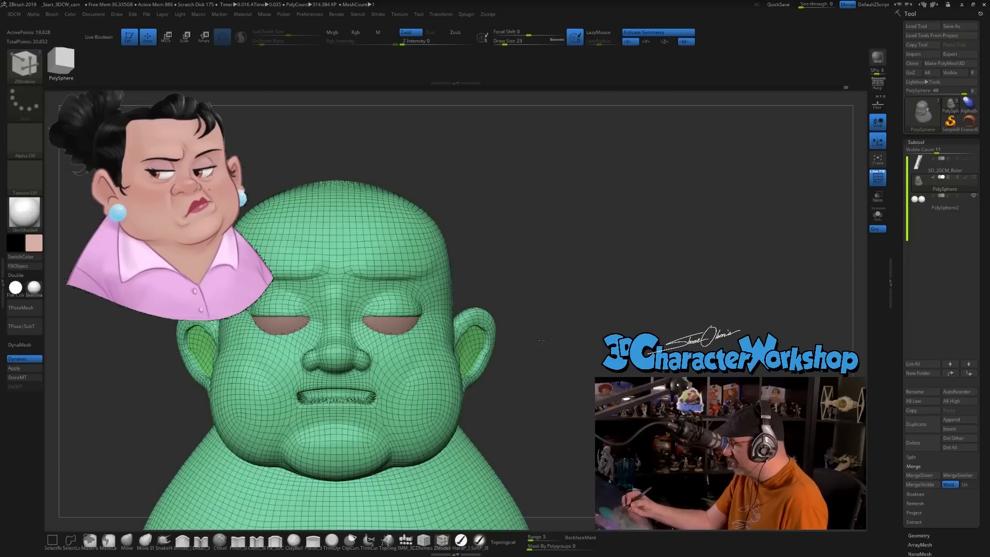
Step: Smooth the inner rim of the bust's ear around the recessed area
left_click_drag(511, 337, 530, 330)
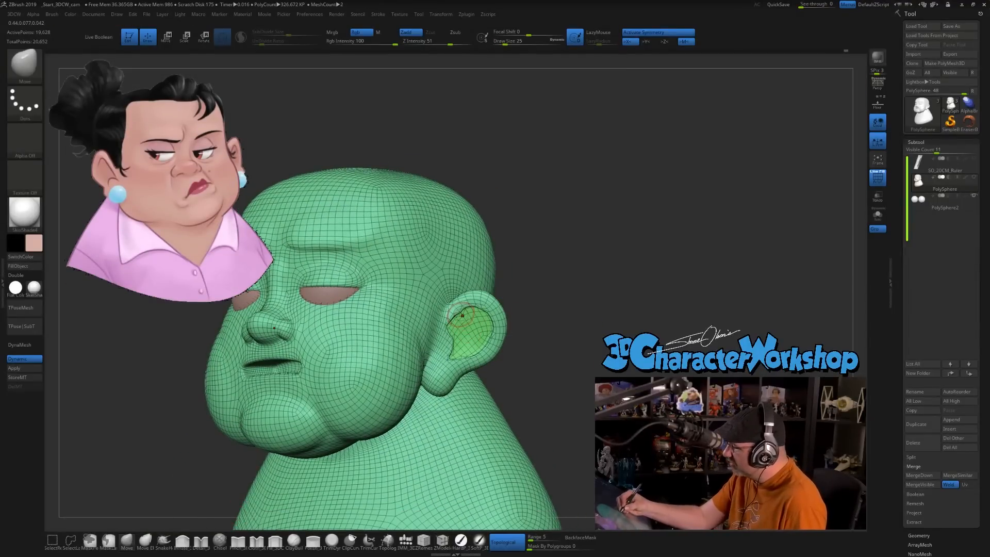
key("shift")
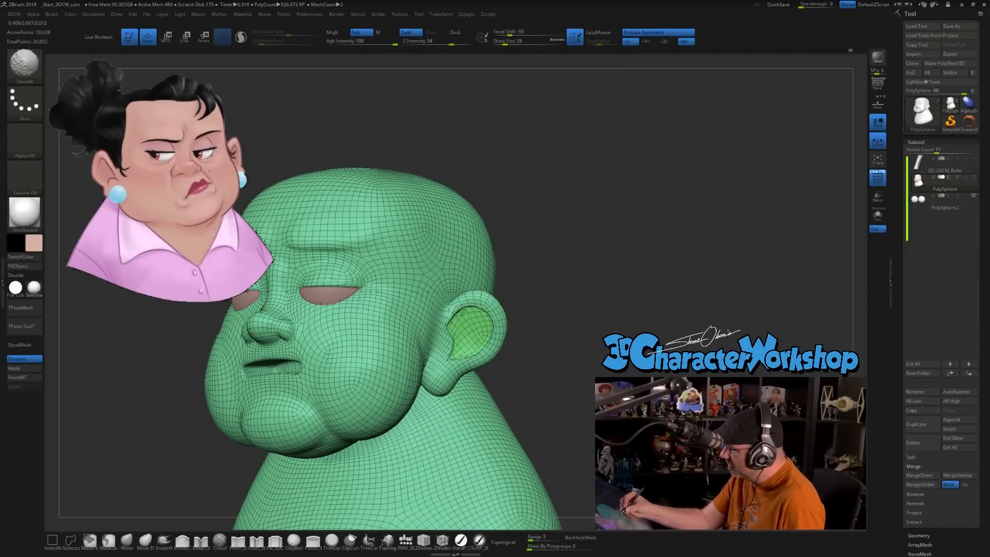
left_click_drag(490, 324, 490, 316, "shift")
mouse_move(481, 325)
right_mouse_down()
mouse_move(508, 323)
mouse_move(508, 313)
mouse_move(457, 324)
right_mouse_up()
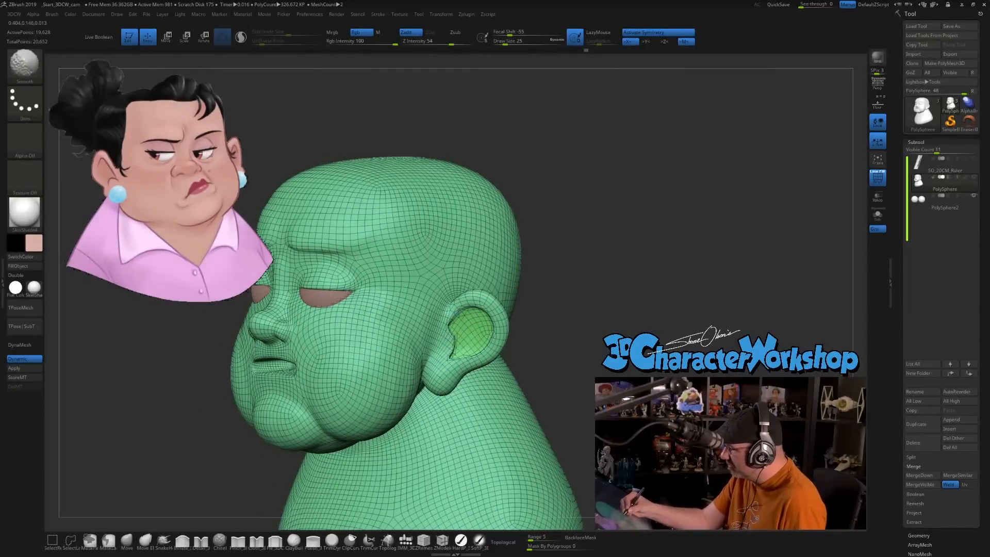
mouse_move(480, 339)
right_mouse_down()
mouse_move(498, 352)
mouse_move(529, 303)
right_mouse_up()
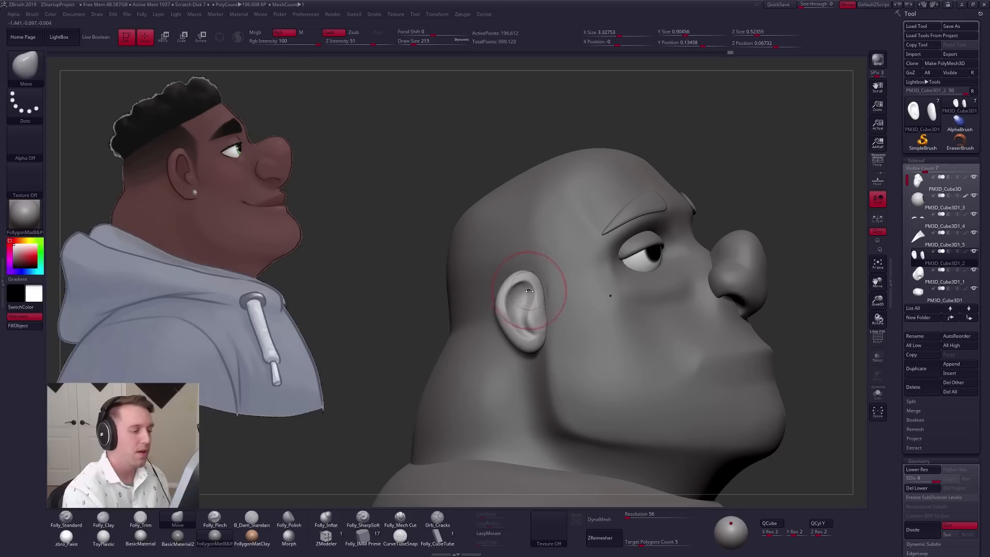
Step: Hide the wireframe on the woman's head, adjust the brush size and smooth the jowl below the ear
right_click_drag(526, 294, 536, 319)
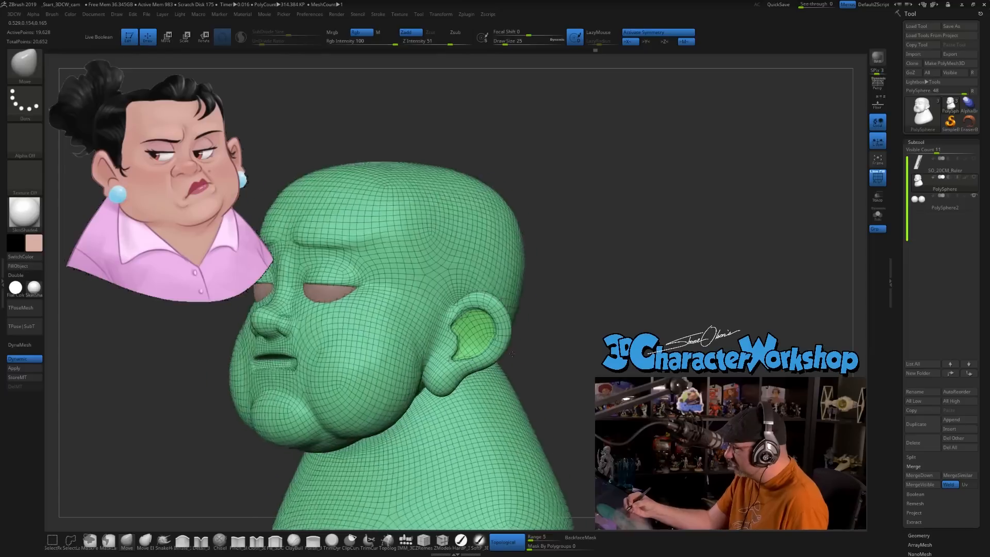
mouse_move(516, 330)
right_mouse_down()
mouse_move(544, 348)
mouse_move(547, 365)
mouse_move(513, 358)
mouse_move(528, 369)
mouse_move(526, 345)
mouse_move(436, 402)
right_mouse_up()
key("shift+f")
key("s")
left_click(524, 353)
left_click_drag(433, 386, 409, 401, "shift")
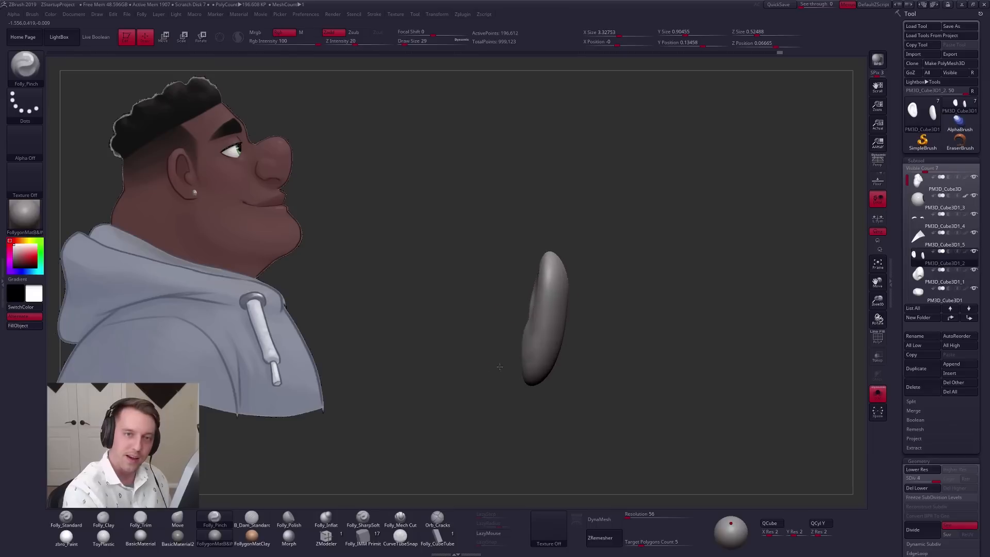
Step: Sharpen the inner rim and folds of the bust's ear hollow with the Folly_Pinch brush
left_click_drag(495, 371, 519, 356)
mouse_move(520, 356)
right_mouse_down()
mouse_move(536, 347)
mouse_move(524, 364)
right_mouse_up()
left_click_drag(524, 374, 533, 357)
key("space")
left_click_drag(532, 356, 530, 354)
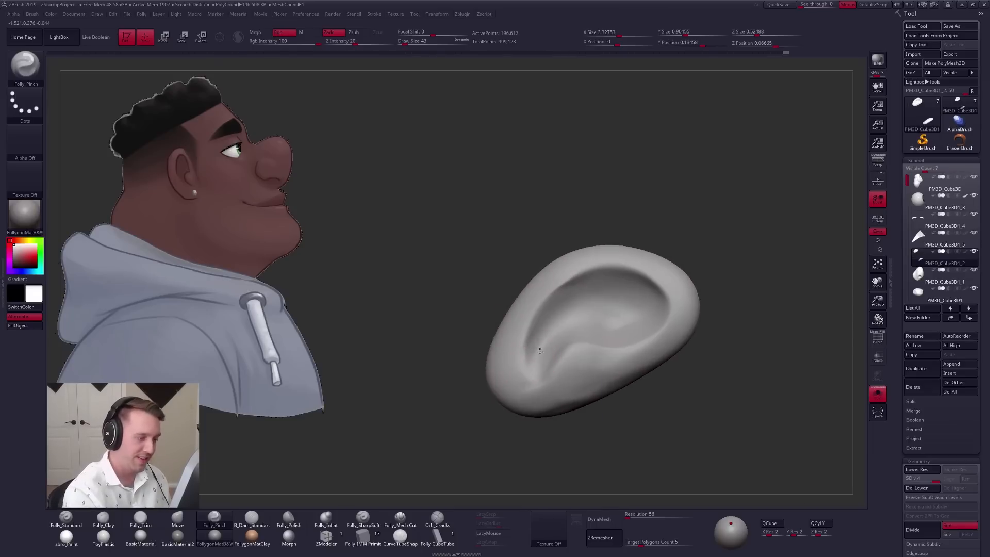
left_click_drag(598, 311, 604, 310)
left_click_drag(529, 361, 524, 366)
left_click_drag(550, 296, 609, 267)
right_click_drag(521, 338, 536, 409)
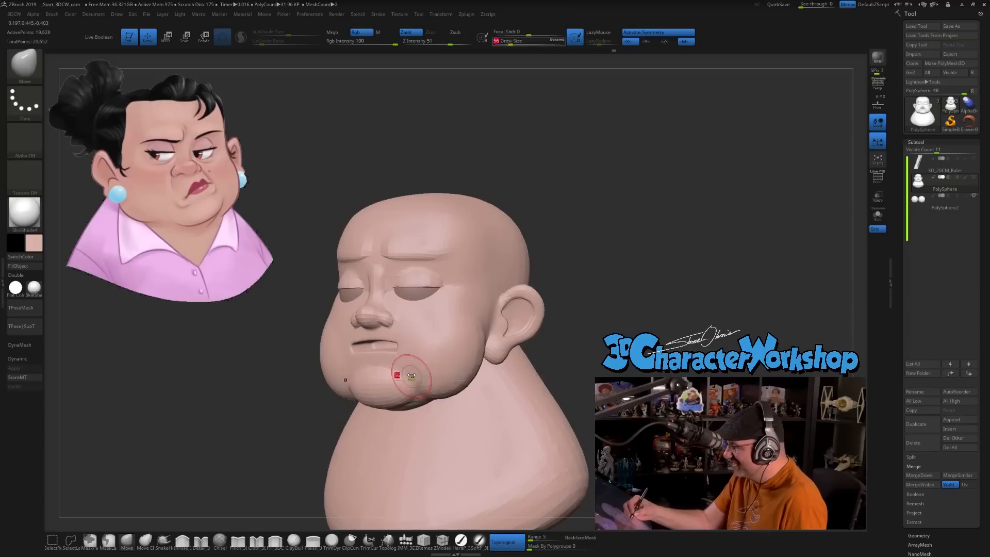
Step: Smooth the chin and jawline of the woman's head where they meet the neck
left_click_drag(405, 368, 382, 367, "shift")
mouse_move(437, 380)
right_mouse_down()
mouse_move(476, 351)
mouse_move(431, 354)
mouse_move(427, 330)
right_mouse_up()
left_click_drag(431, 396, 466, 393, "shift")
mouse_move(379, 409)
left_mouse_down("shift")
mouse_move(423, 397)
mouse_move(412, 401)
mouse_move(433, 410)
left_mouse_up("shift")
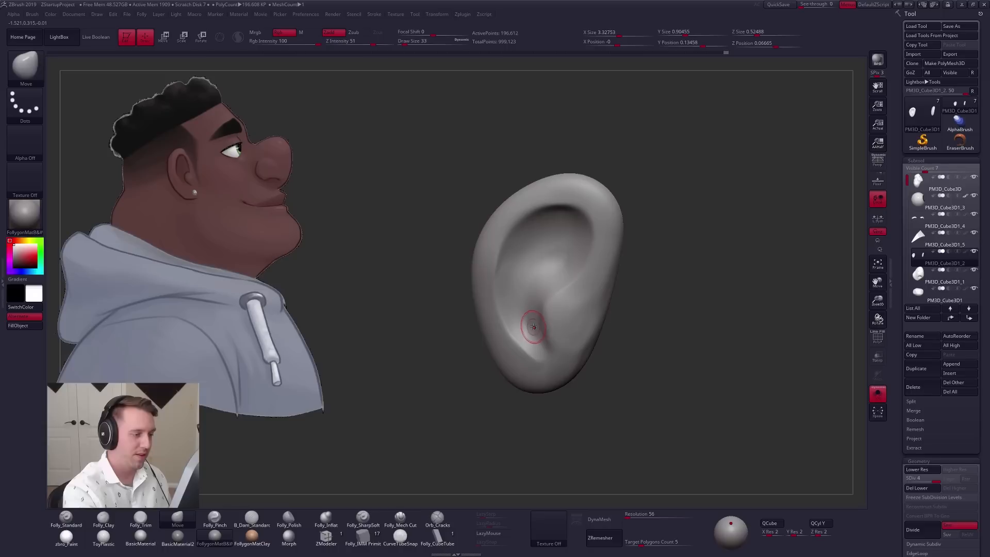
right_click_drag(533, 326, 538, 348)
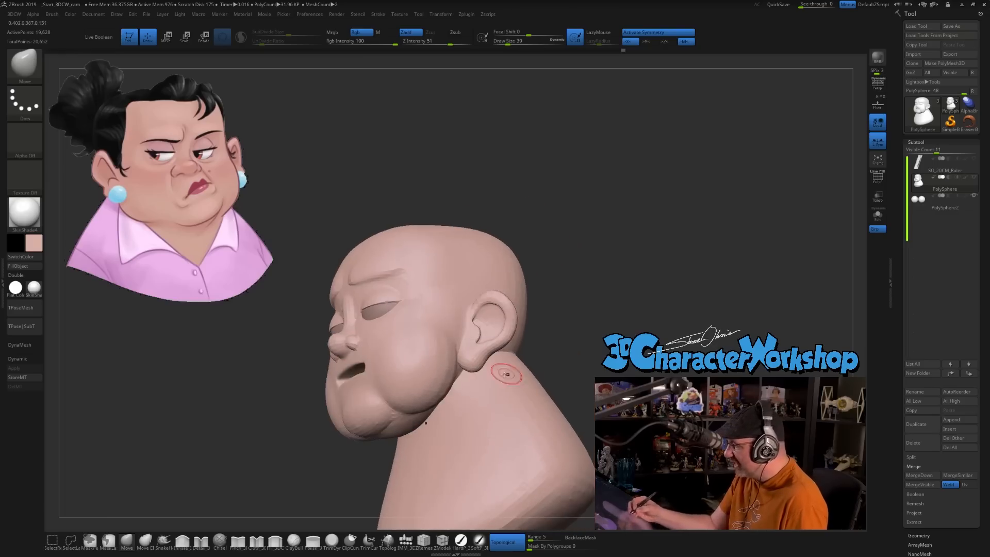
right_click_drag(488, 405, 457, 405)
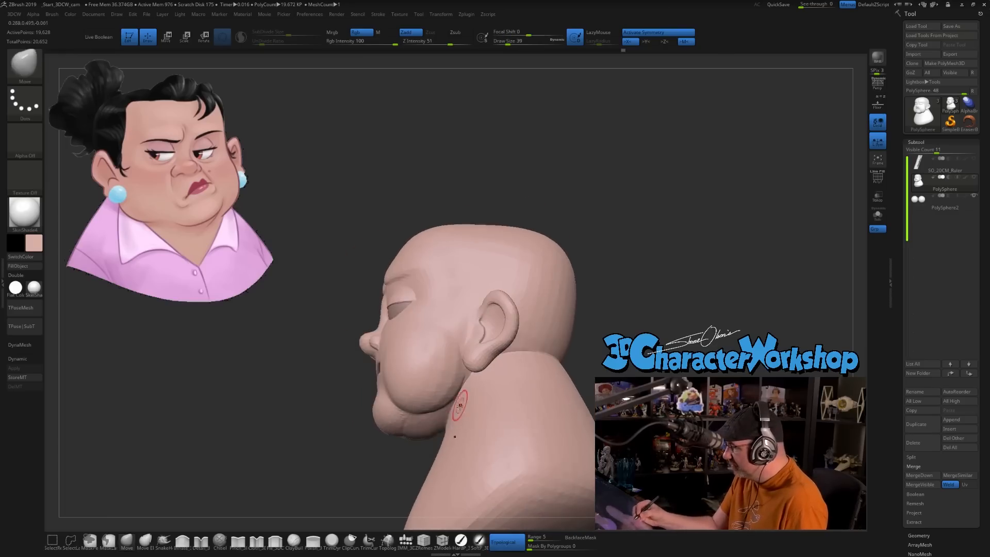
mouse_move(521, 384)
right_mouse_down()
mouse_move(502, 397)
mouse_move(490, 387)
right_mouse_up()
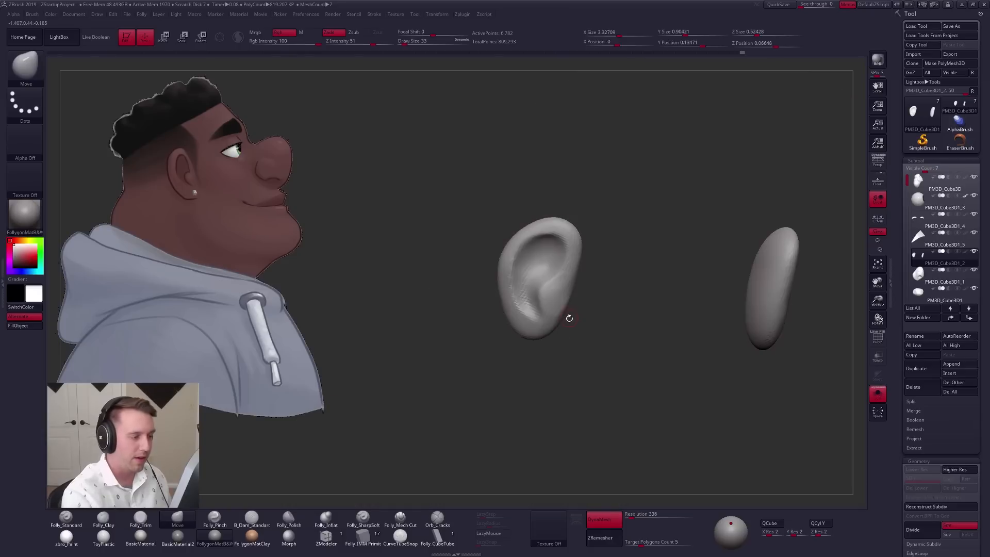
Step: Undo the last ear remesh and DynaMesh the bust's ears at resolution 336
key("ctrl+z")
key("ctrl+z")
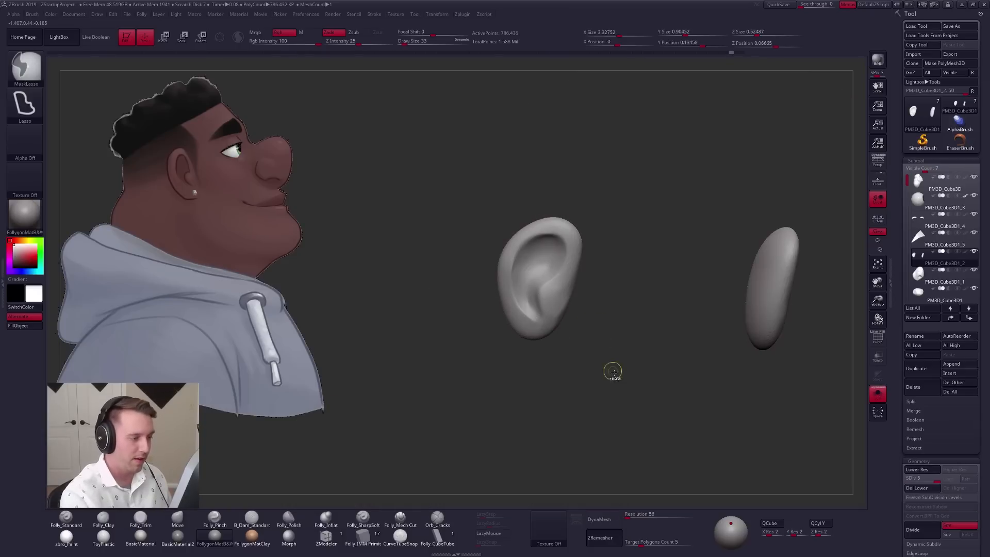
left_click(635, 513)
left_click(608, 519)
left_click(579, 533)
left_click_drag(687, 473, 658, 468)
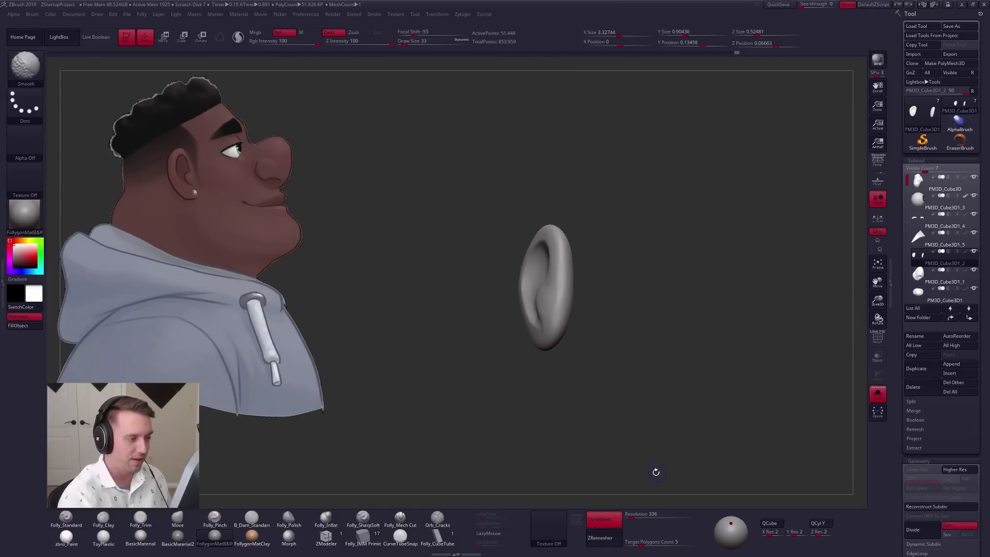
Step: Reshape the front and lower edge of the remeshed ear with the Move brush at varying sizes
right_click_drag(536, 280, 548, 310)
key("space")
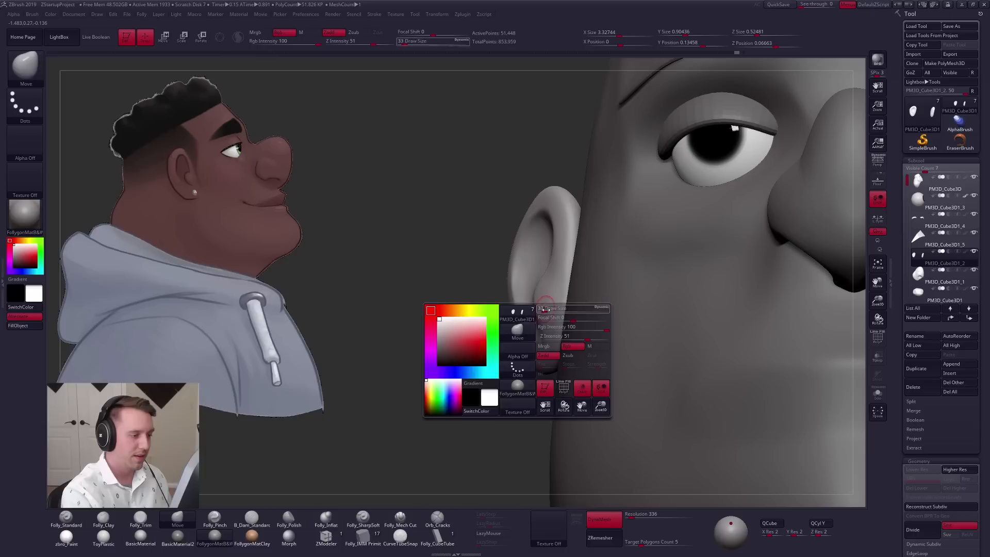
left_click_drag(545, 310, 548, 319)
key("space")
right_click_drag(544, 308, 573, 311)
key("space")
left_click_drag(546, 315, 543, 314)
Step: Isolate the ears and tighten the fold inside the hollow with Folly_Pinch
key("alt+s")
key("5")
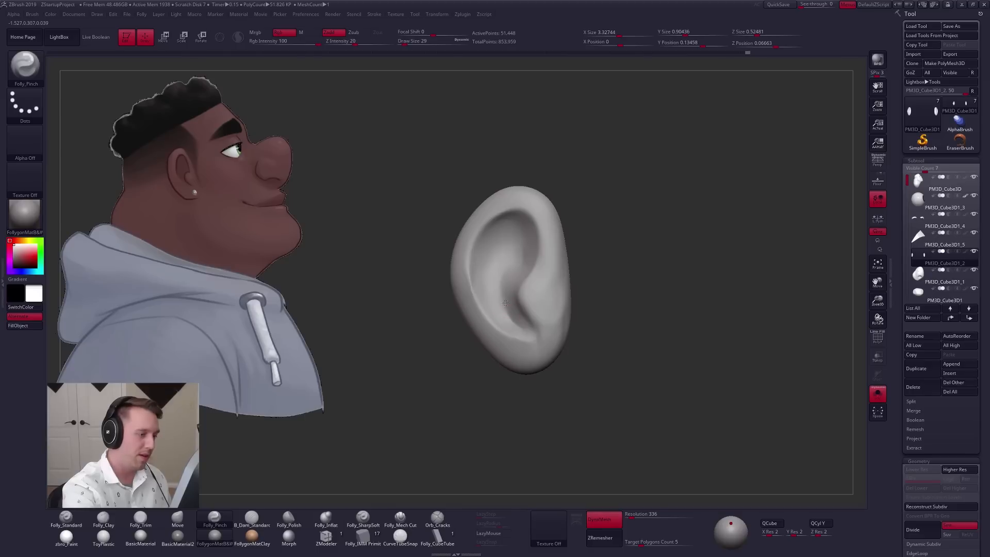
key("alt+s")
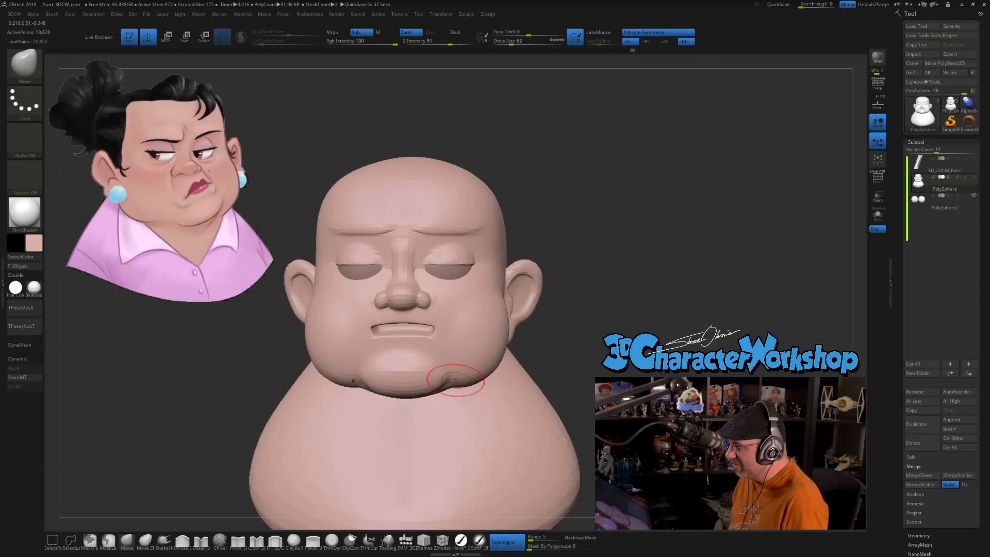
Step: Push the lower jaw crease of the woman's head inward beside the chin with the Move brush
left_click_drag(457, 376, 438, 377)
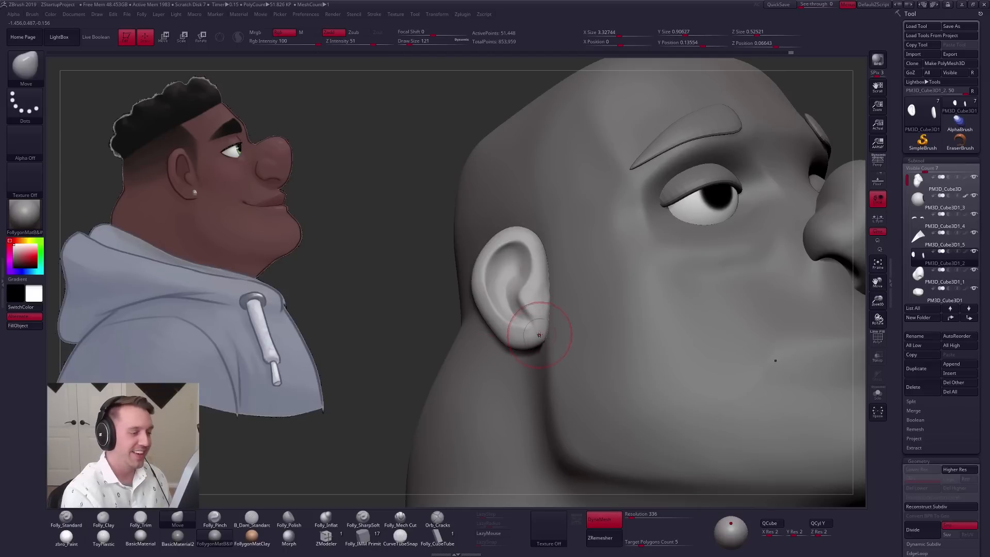
Step: Isolate the ears and pinch the lower rim of the hollow near the earlobe
key("1")
key("alt+s")
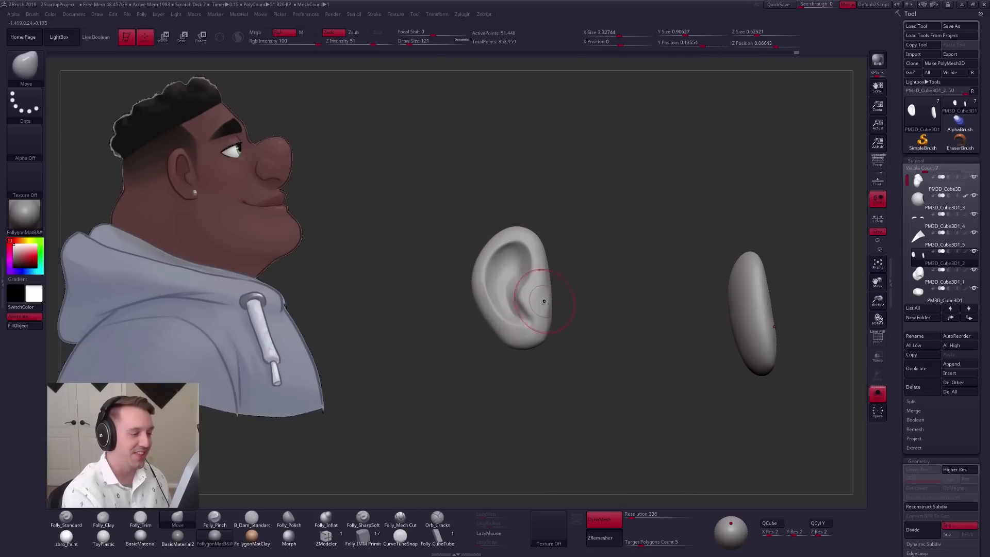
key("5")
key("space")
left_click(519, 329)
mouse_move(519, 329)
right_mouse_down()
mouse_move(506, 347)
mouse_move(552, 352)
mouse_move(570, 331)
right_mouse_up()
mouse_move(615, 282)
right_mouse_down()
mouse_move(604, 290)
mouse_move(610, 298)
right_mouse_up()
Step: Flatten the ear's front edge with Folly_Trim and smooth the trimmed surface
key("3")
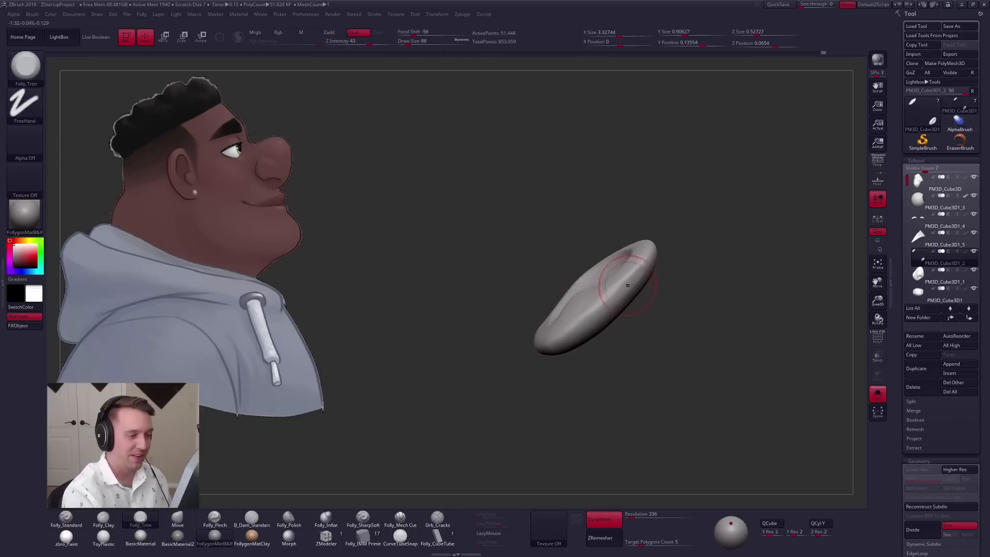
left_click_drag(592, 319, 634, 283, "shift")
mouse_move(614, 312)
right_mouse_down()
mouse_move(636, 305)
mouse_move(614, 376)
mouse_move(619, 361)
right_mouse_up()
key("space")
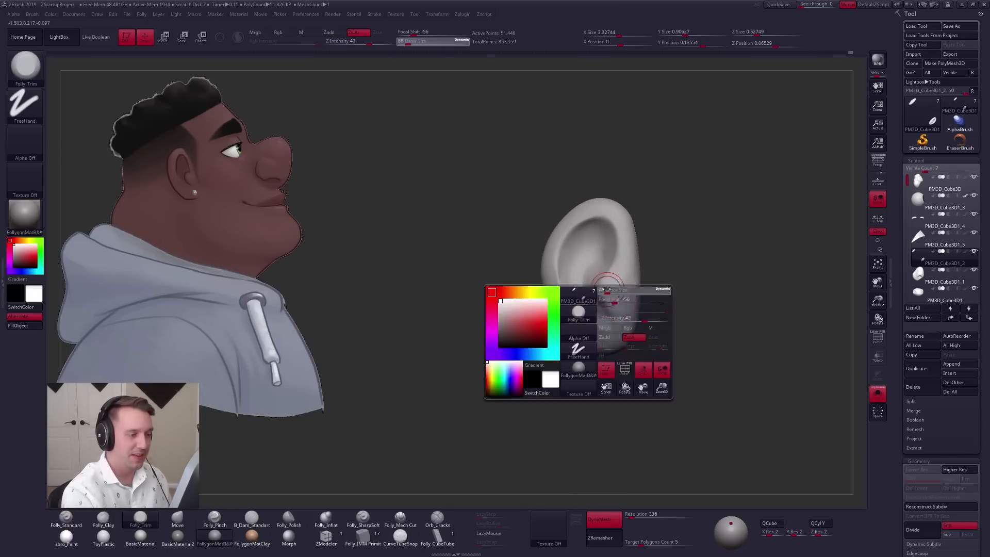
left_click_drag(608, 290, 605, 290)
Step: Refine the ear's inner folds with the Folly_Pinch brush and bring back the full bust
key("5")
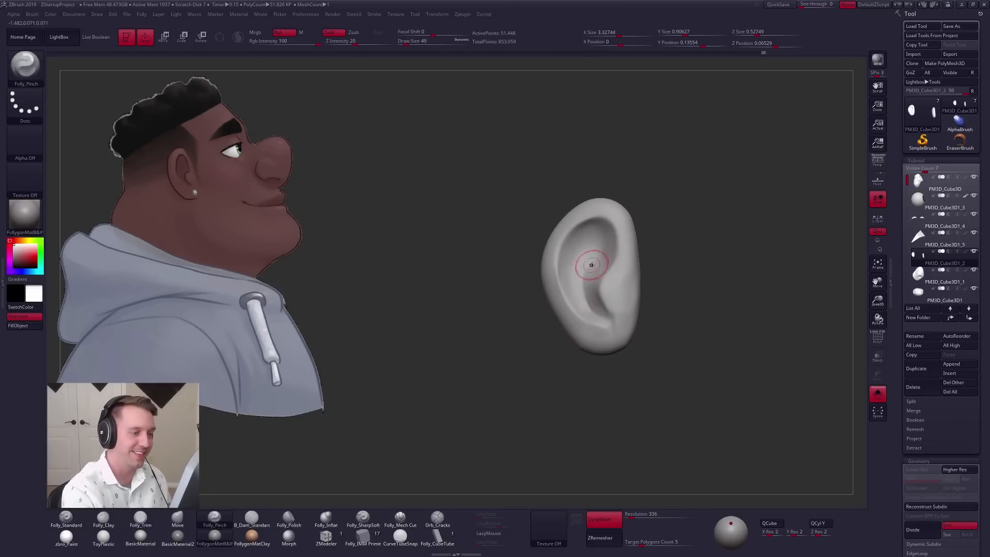
right_click_drag(600, 262, 598, 224, "ctrl")
key("alt+s")
right_click_drag(687, 402, 625, 318)
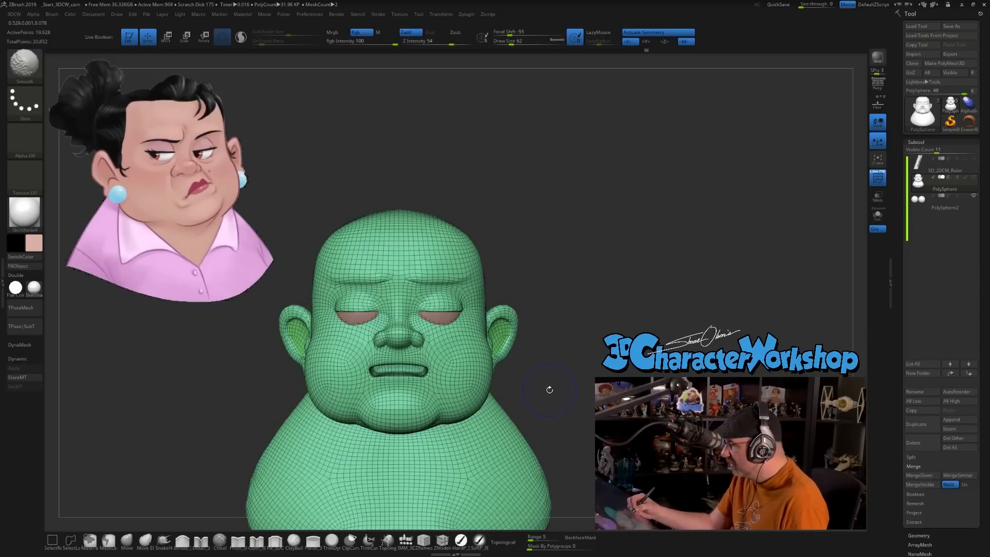
Step: Turn off the wireframe on the woman's head and select the Move brush
key("shift+f")
key("b")
key("m")
key("v")
mouse_move(548, 382)
left_mouse_down("alt")
mouse_move(533, 354)
mouse_move(529, 374)
mouse_move(502, 369)
left_mouse_up("alt")
left_click_drag(541, 330, 581, 315, "alt")
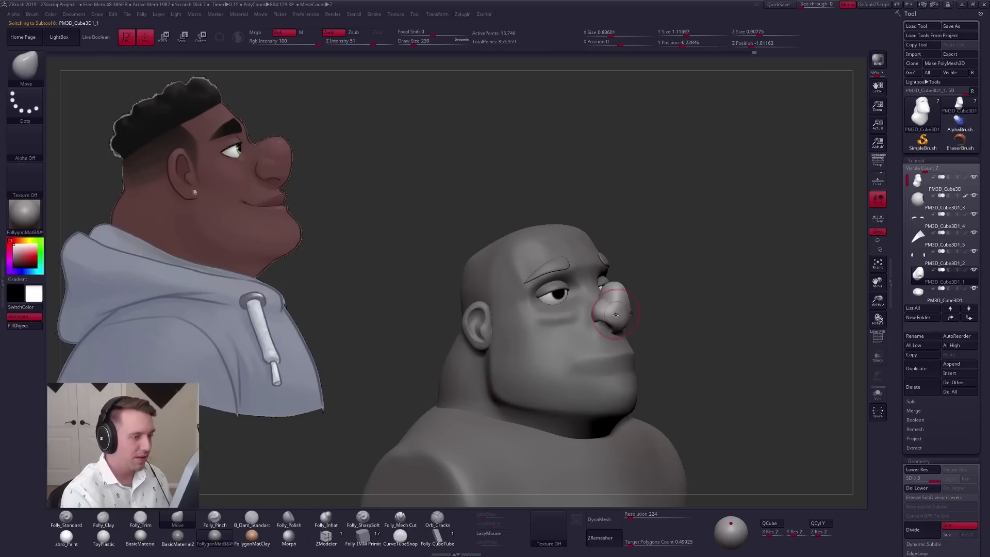
Step: Isolate the bust's nose and cut away its back and underside, keeping an open shell
left_click_drag(608, 309, 575, 325)
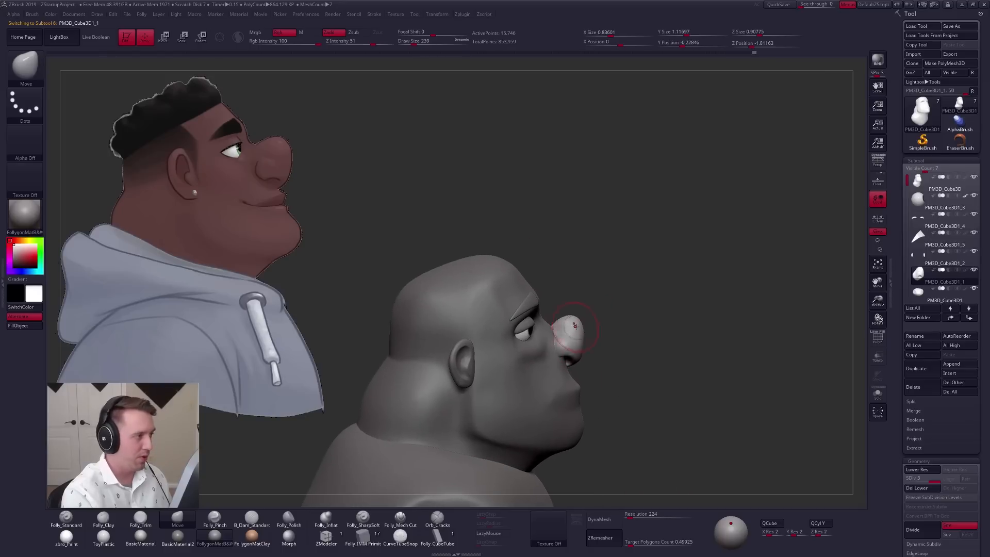
left_click_drag(639, 330, 591, 379)
key("shift+s")
left_click_drag(591, 379, 583, 377)
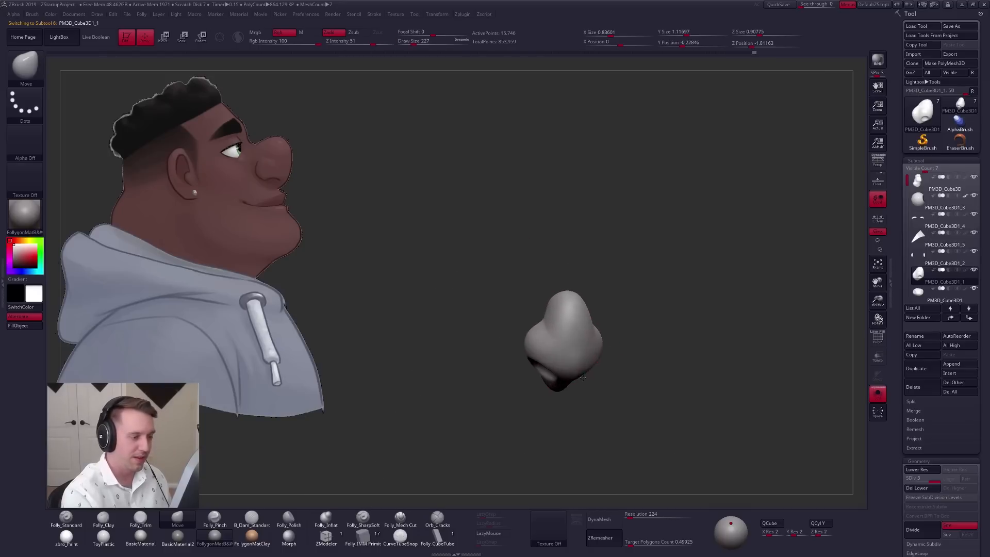
left_click_drag(545, 349, 547, 344)
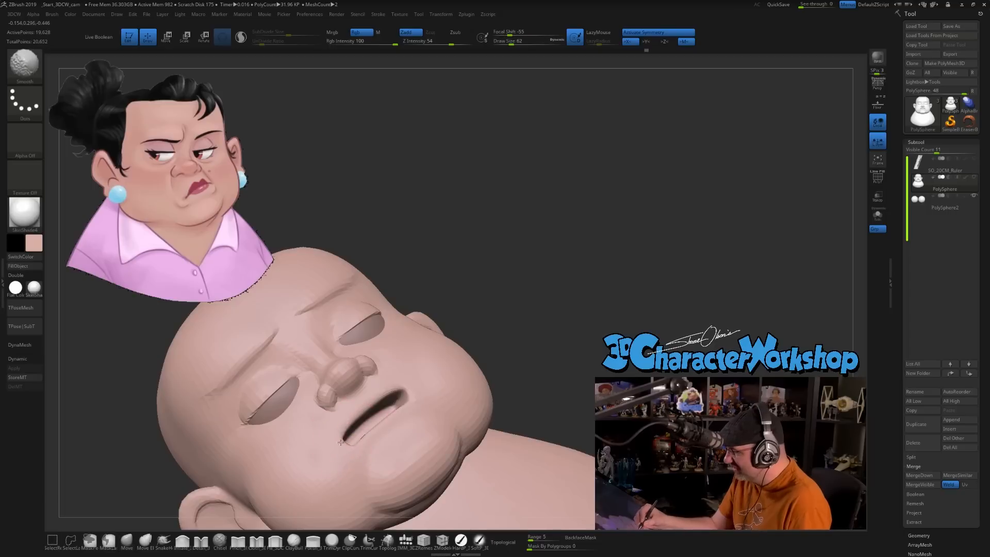
Step: Smooth the corner of the mouth and the lower lip area on the woman's face
left_click_drag(361, 431, 369, 420)
right_click_drag(371, 418, 420, 418)
left_click_drag(387, 412, 357, 427, "shift")
right_click_drag(357, 427, 387, 407)
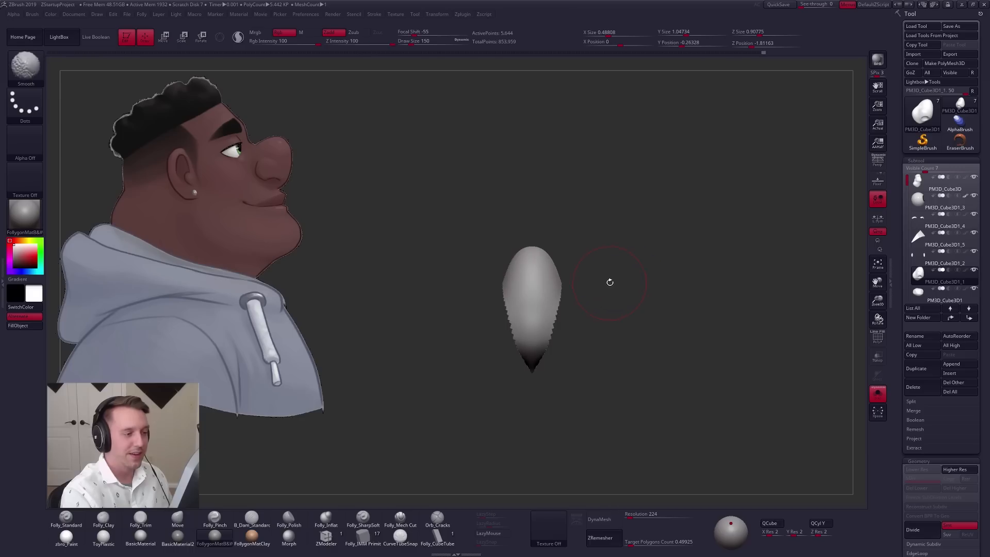
left_click_drag(620, 315, 633, 293, "alt")
key("ctrl+f")
left_click(672, 318)
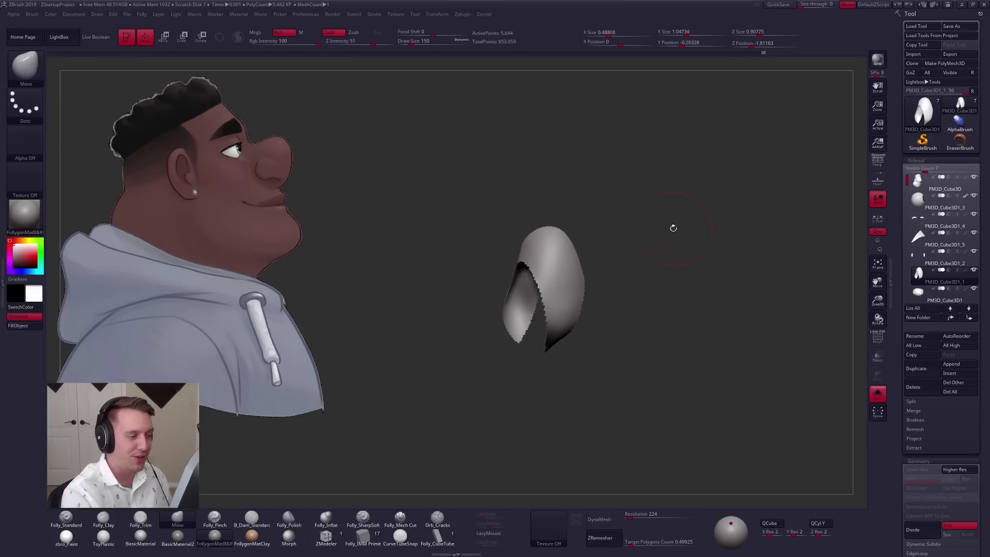
key("ctrl+f")
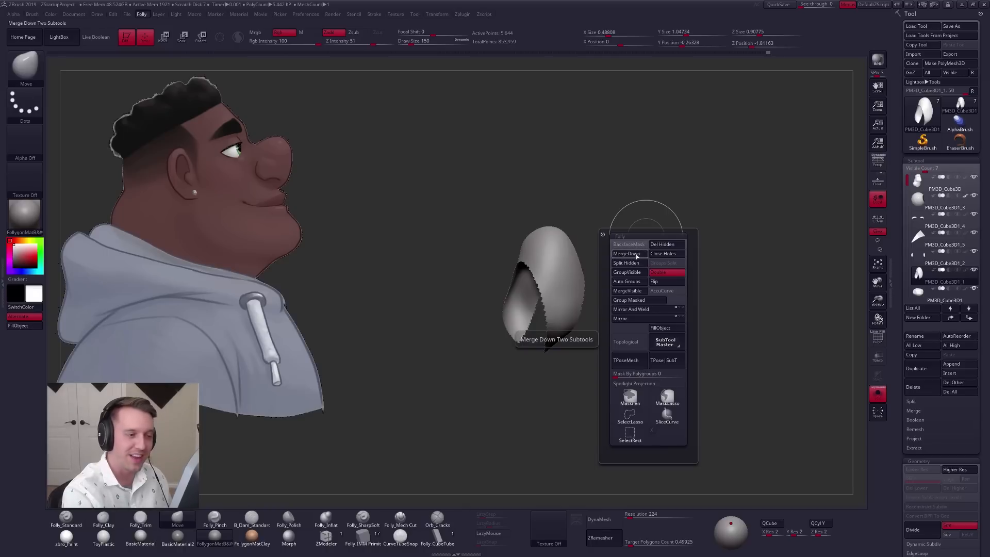
left_click(627, 254)
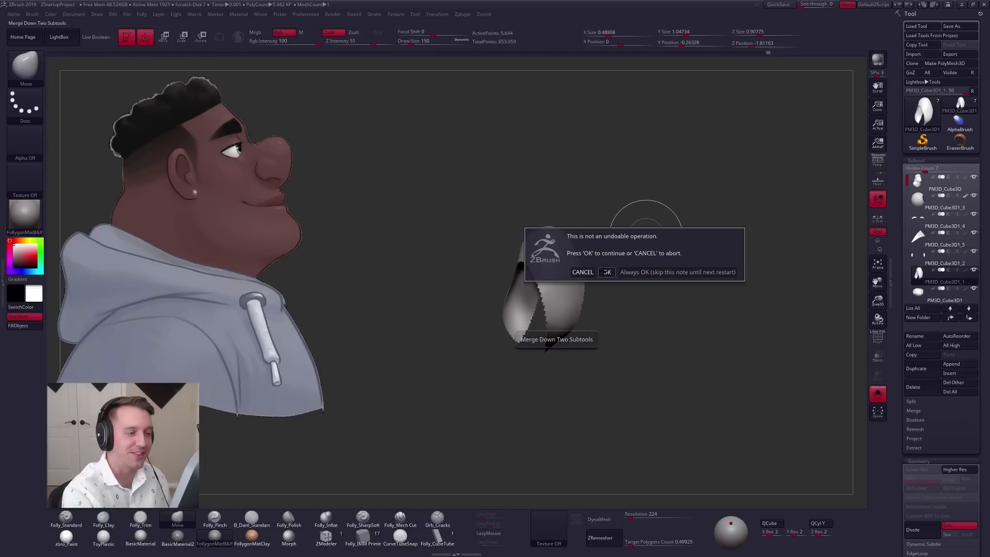
left_click(583, 272)
key("ctrl+f")
Step: Show the full bust and try to DynaMesh the open nose shell
mouse_move(696, 225)
left_mouse_down()
mouse_move(674, 274)
mouse_move(642, 307)
left_mouse_up()
key("alt+s")
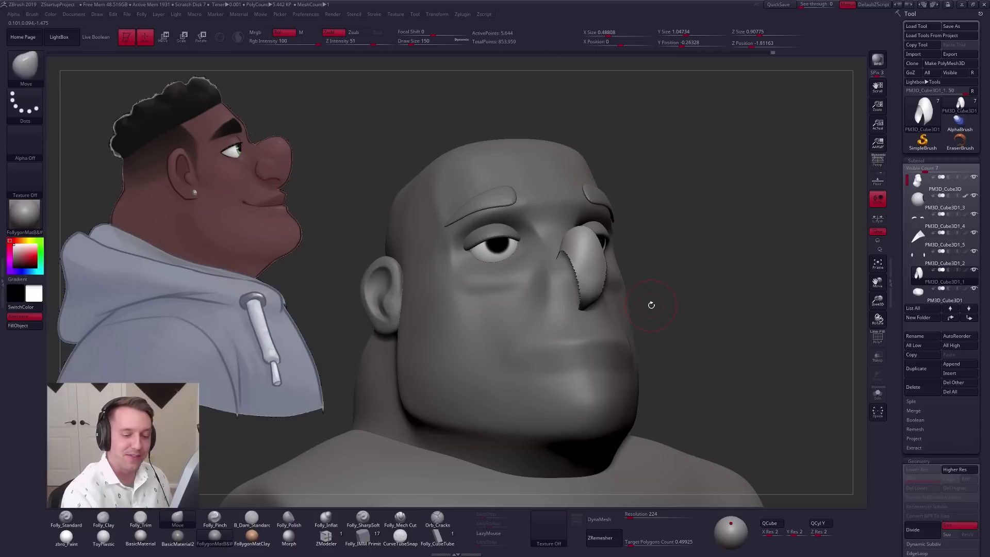
left_click_drag(629, 515, 642, 515)
left_click(599, 519)
key("alt+s")
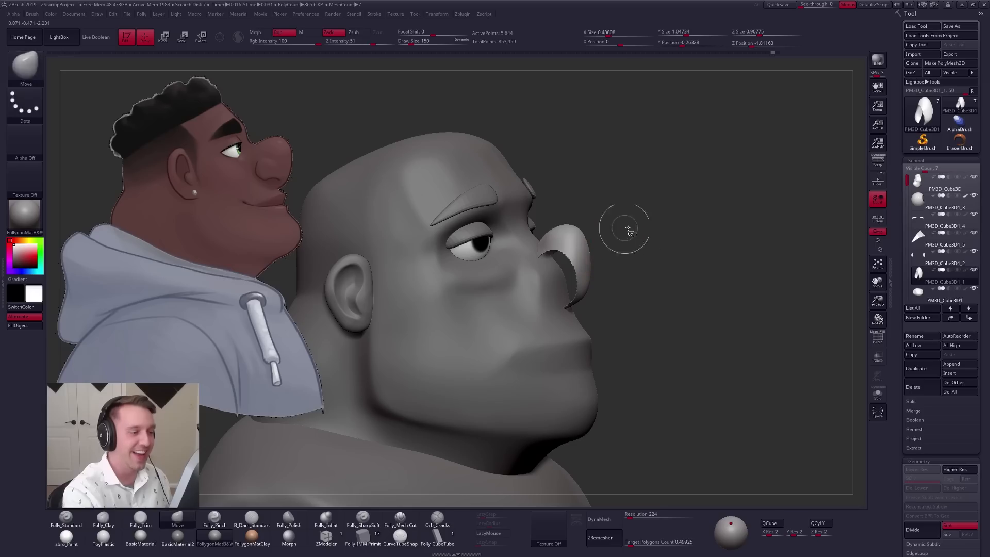
Step: Undo the last nose changes, isolate the nose shell and show its wireframe
key("space")
left_click(665, 241)
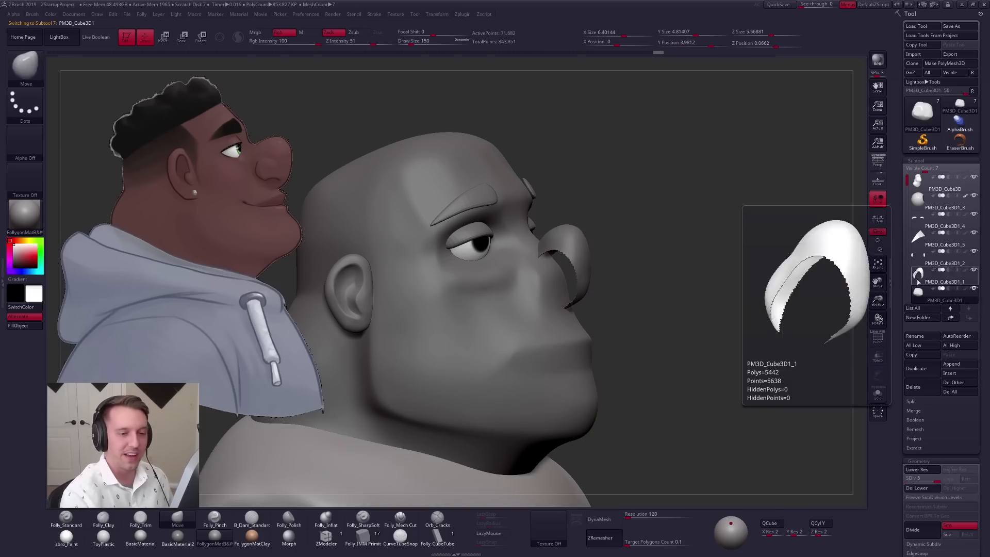
key("ctrl+z")
key("ctrl+z")
key("ctrl+z")
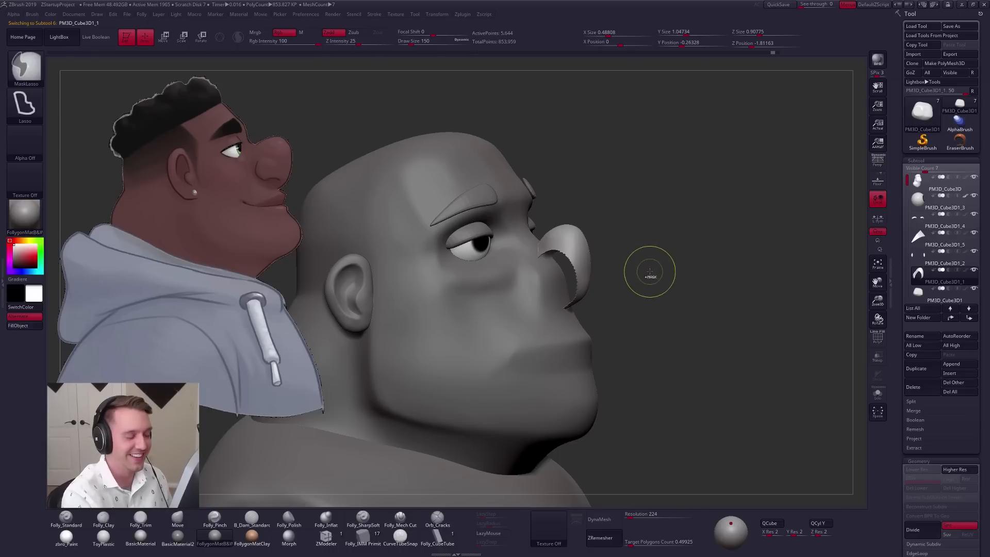
key("s")
key("shift+f")
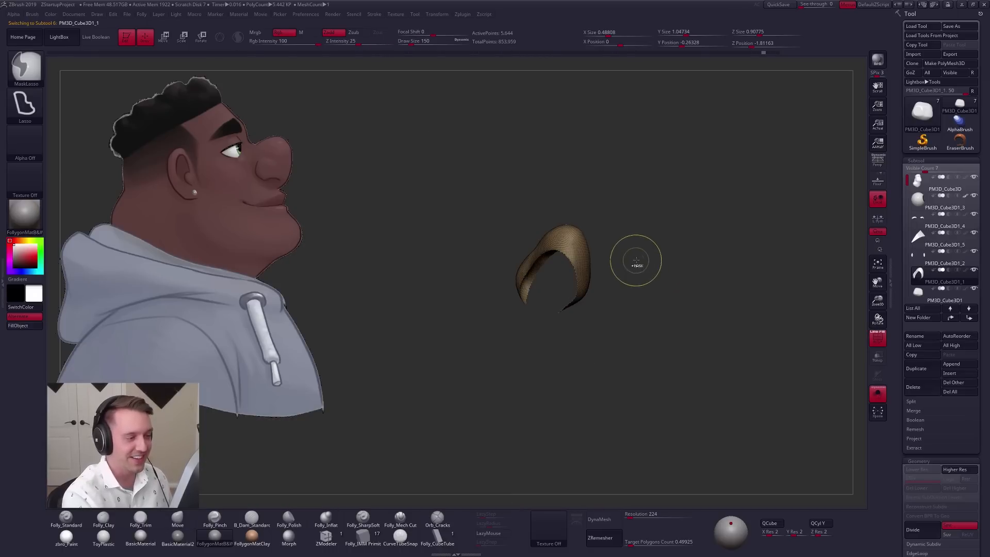
right_click(637, 261)
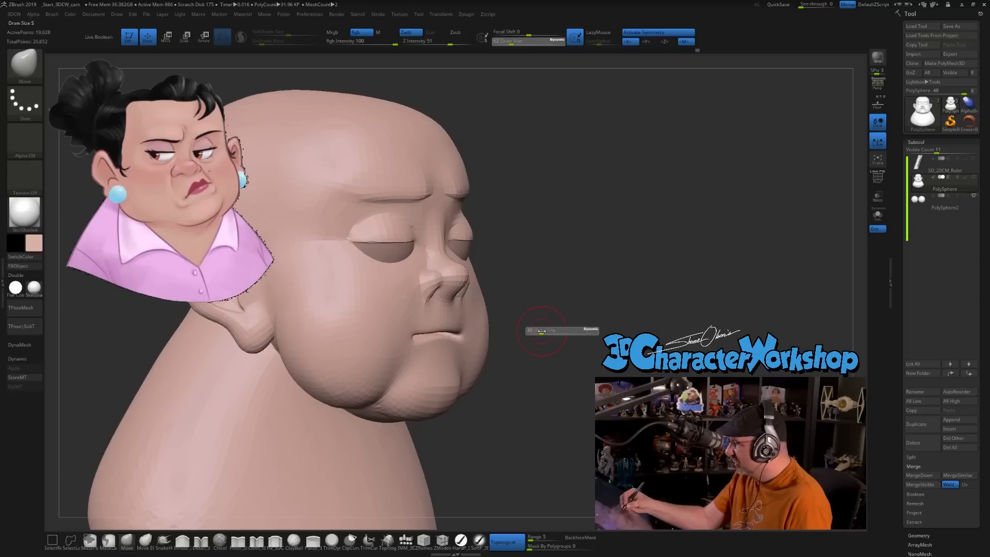
Step: Reduce the brush size and adjust the area beneath the woman's nostrils with the Move brush
left_click_drag(542, 331, 540, 330)
left_click_drag(424, 311, 424, 305)
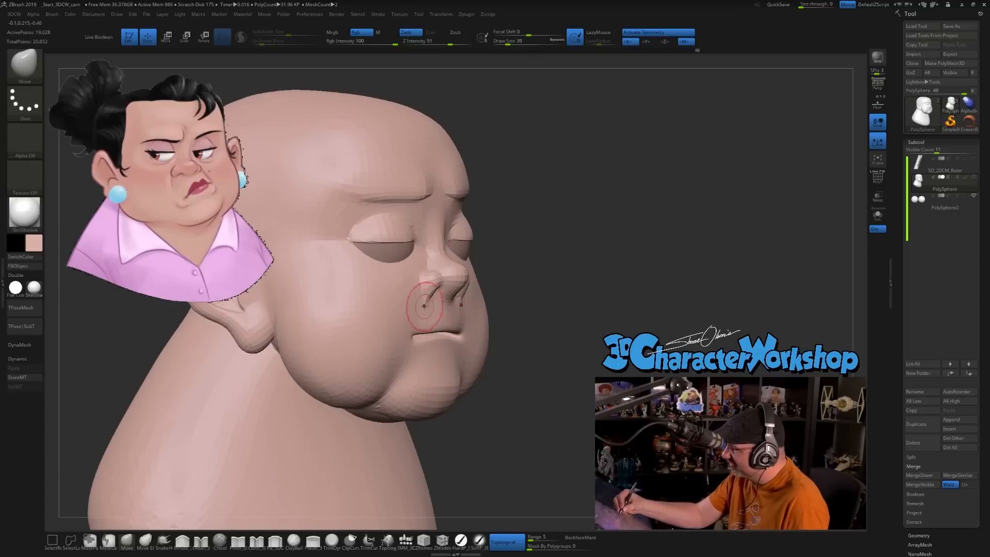
right_click_drag(462, 319, 434, 310)
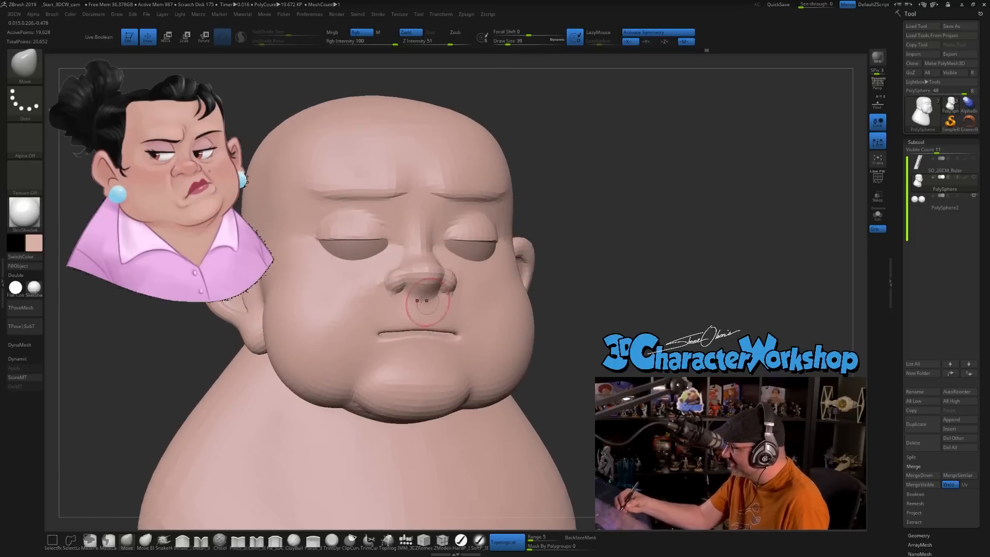
Step: Reduce the draw size to 17 and nudge the edge of the woman's nostril wing with the Move brush
left_click_drag(414, 308, 403, 293)
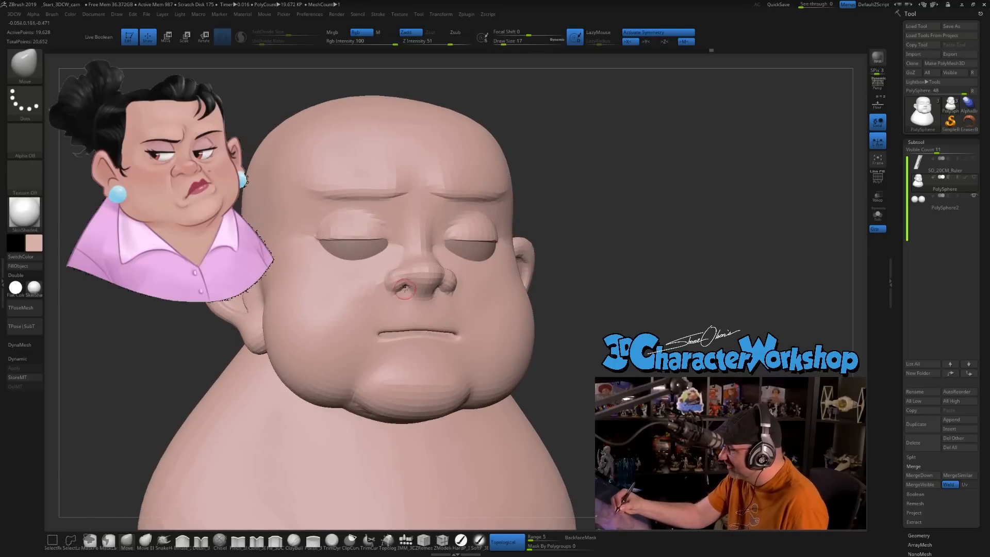
mouse_move(436, 277)
right_mouse_down()
mouse_move(403, 289)
mouse_move(453, 309)
mouse_move(447, 299)
right_mouse_up()
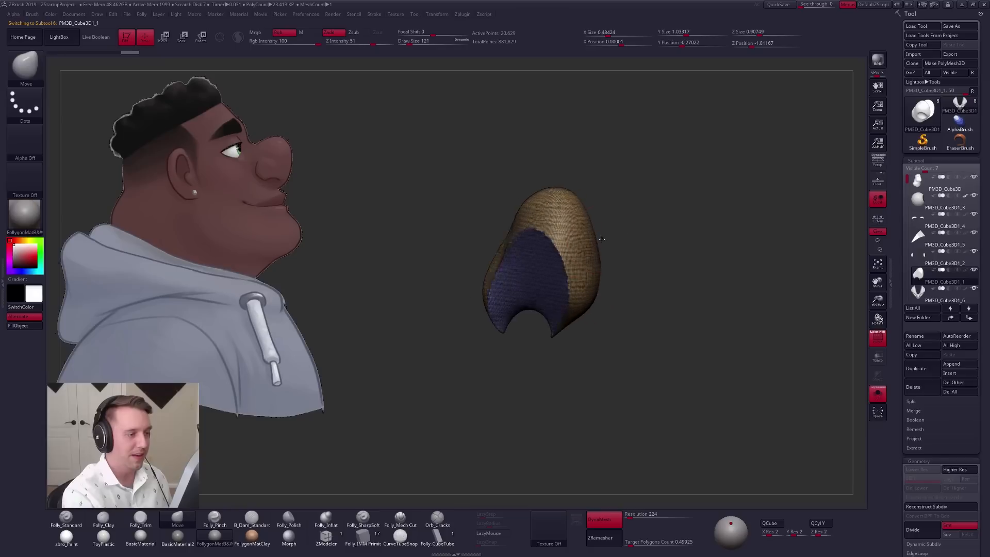
Step: Smooth the open inner surface of the man's nose shell with Folly_Clay active and show the full bust again
mouse_move(608, 299)
right_mouse_down()
mouse_move(632, 309)
mouse_move(611, 312)
right_mouse_up()
mouse_move(611, 312)
right_mouse_down("ctrl")
mouse_move(593, 294)
mouse_move(560, 309)
right_mouse_up("ctrl")
key("2")
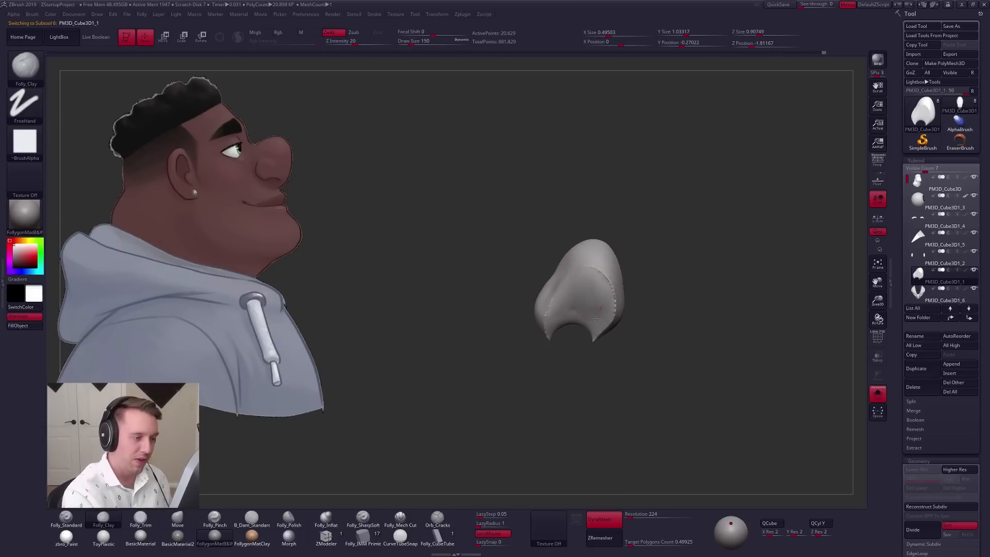
key("alt+s")
left_click_drag(593, 287, 597, 274, "shift")
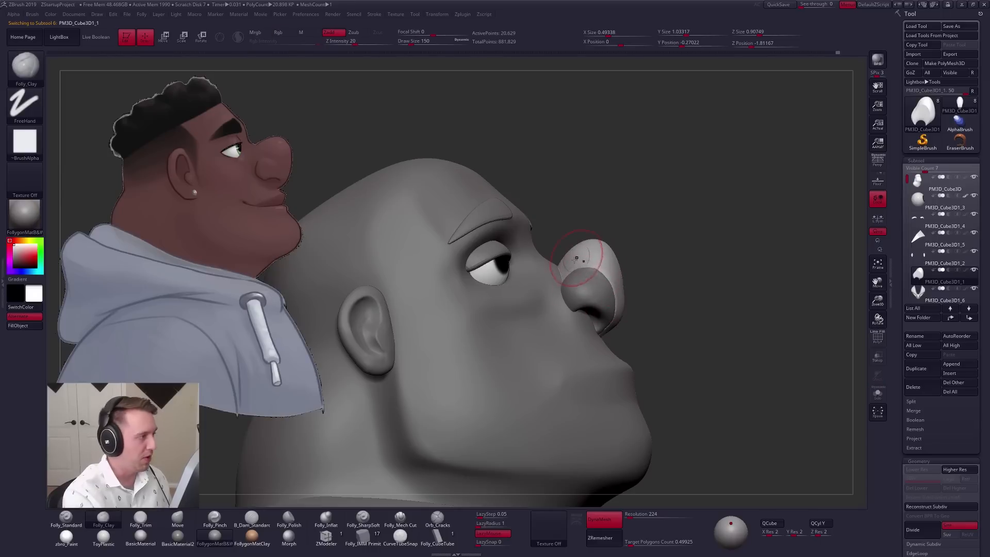
right_click_drag(567, 270, 584, 304)
mouse_move(613, 376)
right_mouse_down()
mouse_move(610, 363)
mouse_move(627, 353)
mouse_move(608, 311)
mouse_move(575, 283)
right_mouse_up()
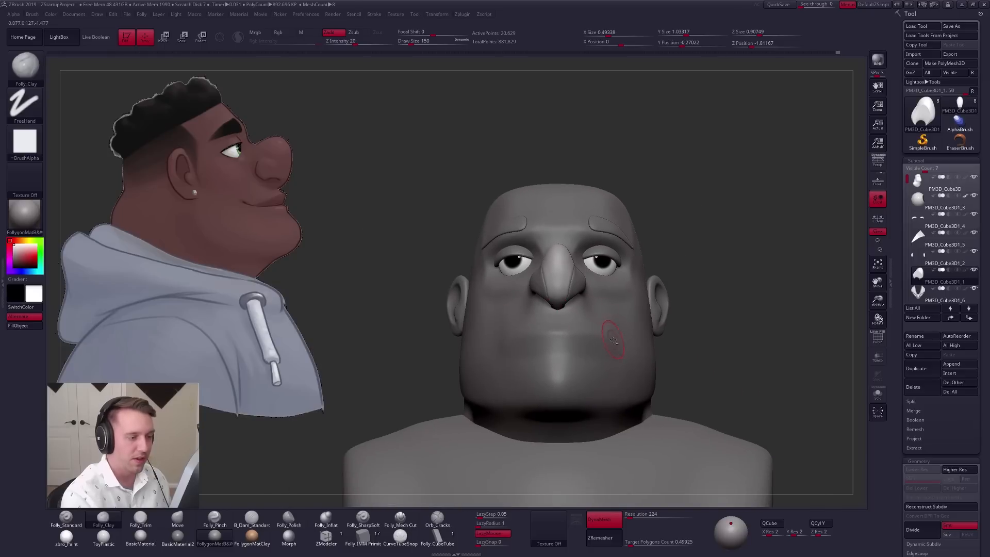
Step: Move the nose subtool up the subtool order to directly below the head, and make the head active
left_click(613, 338, "alt")
right_click_drag(613, 337, 816, 257)
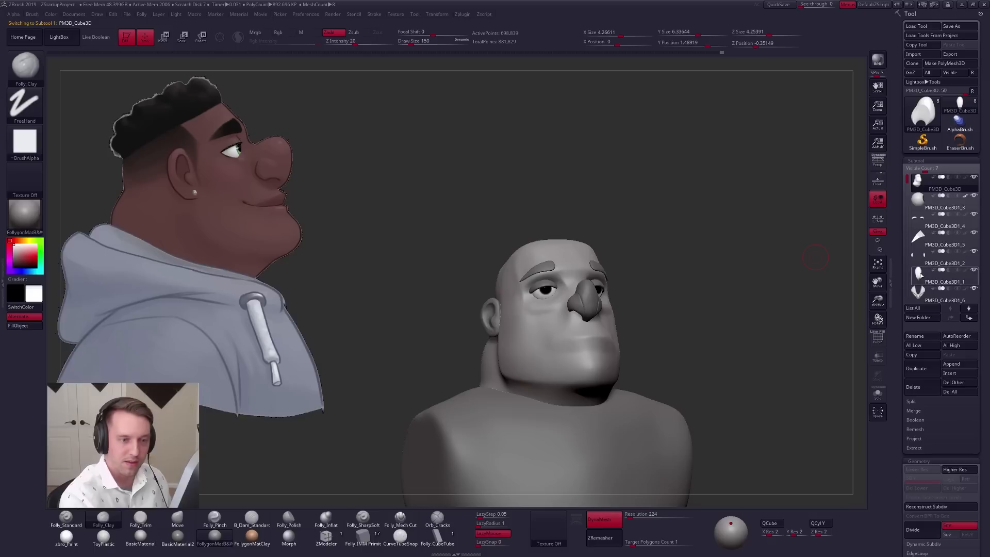
left_click(921, 276)
left_click(951, 317)
left_click(950, 318)
left_click(951, 317)
left_click(950, 318)
left_click(925, 191)
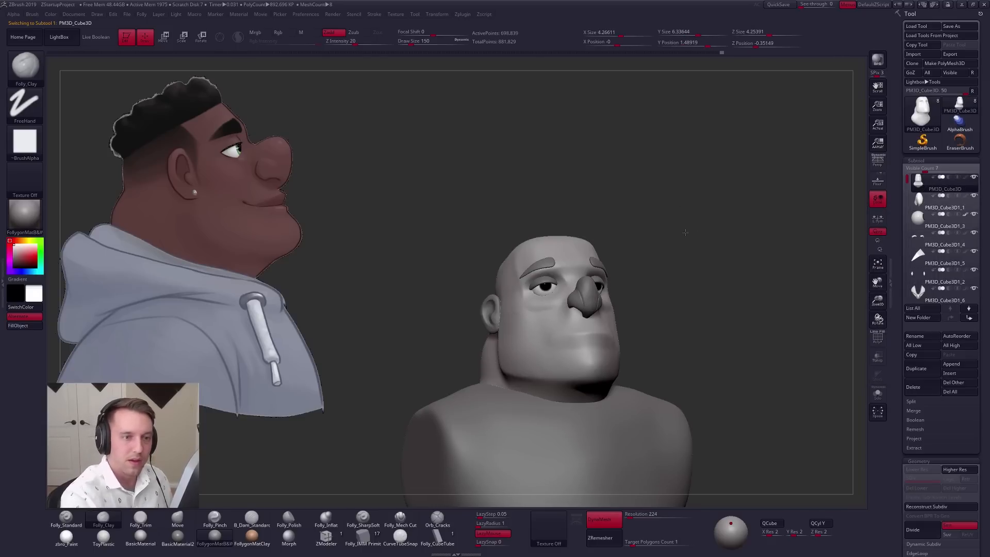
Step: Inspect the man's head mesh on its own and isolate the upper eyelids with their wireframe shown
key("f")
key("alt+s")
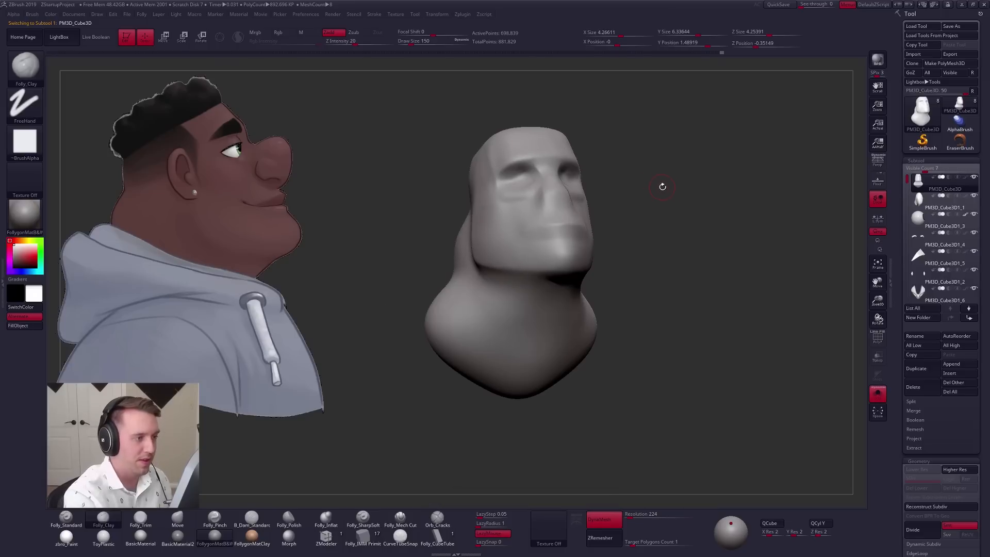
mouse_move(659, 184)
left_mouse_down("alt")
mouse_move(672, 267)
mouse_move(625, 273)
mouse_move(606, 263)
mouse_move(641, 294)
left_mouse_up("alt")
key("alt+s")
left_click(591, 254, "alt")
key("alt+s")
left_click_drag(446, 392, 426, 427)
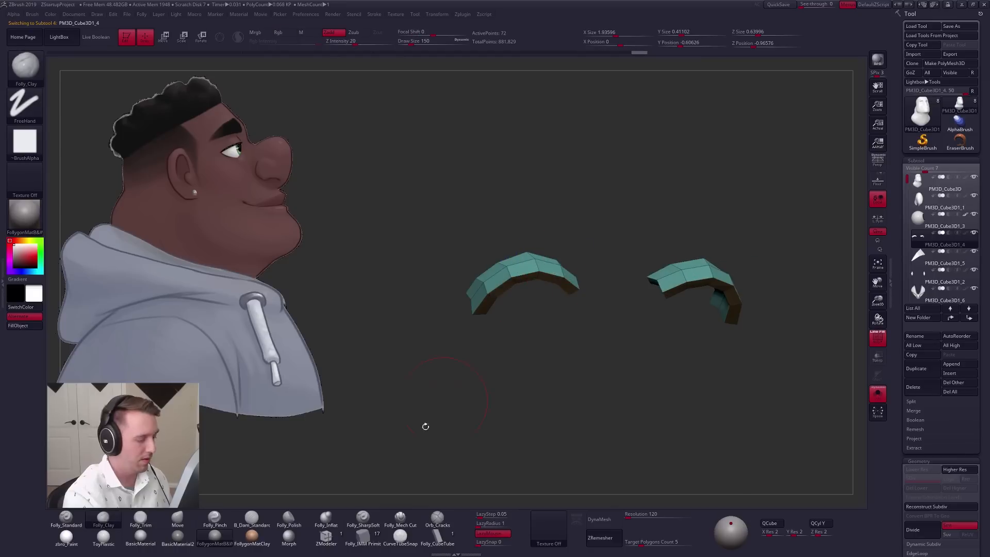
Step: Switch to the ZModeler brush and examine the upper eyelids' low-poly topology on the face and in isolation
left_click(340, 538)
left_click_drag(567, 330, 570, 287, "alt")
key("space")
left_click(511, 337)
left_click_drag(526, 329, 584, 328, "alt")
key("shift+s")
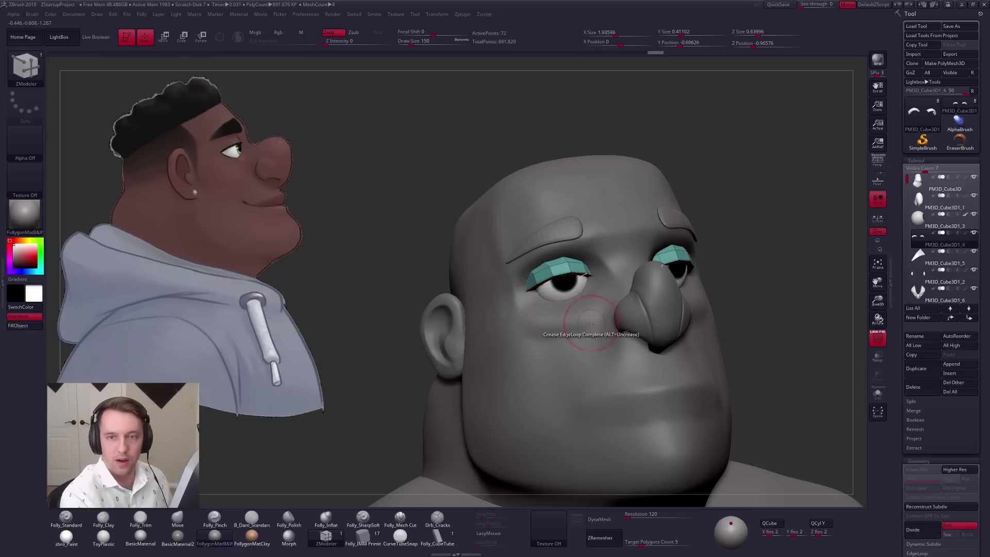
key("shift+s")
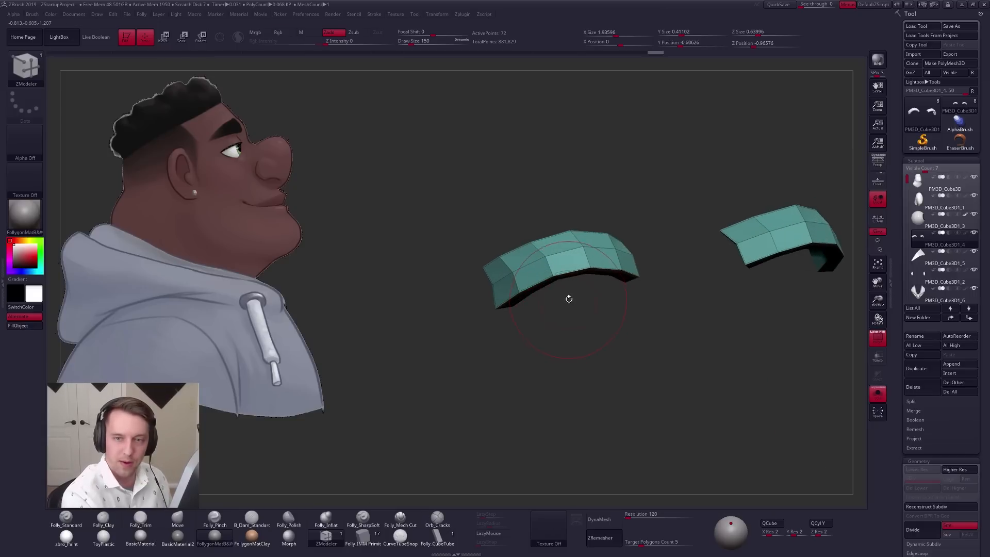
left_click_drag(568, 297, 531, 265)
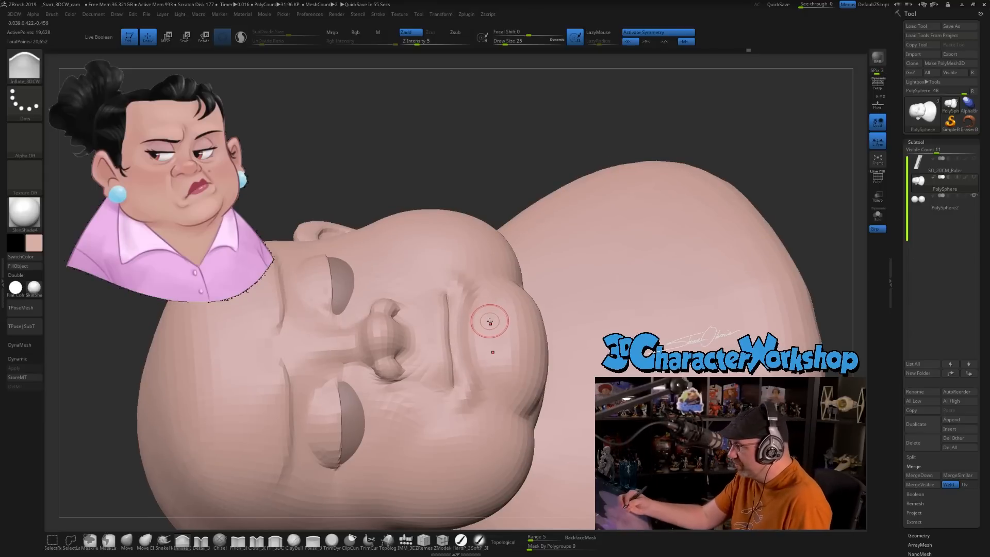
Step: Sculpt the woman's cheek beside the nostril and the area above the lip, using draw sizes of 23 and 27
mouse_move(496, 333)
right_mouse_down()
mouse_move(493, 354)
mouse_move(486, 327)
right_mouse_up()
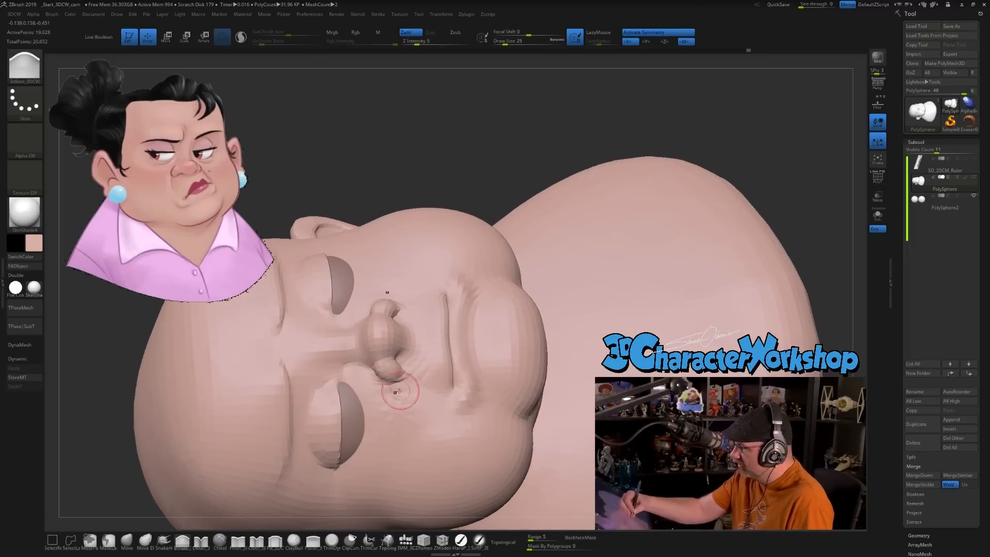
key("s")
left_click_drag(390, 391, 386, 392)
left_click_drag(379, 390, 408, 400)
key("s")
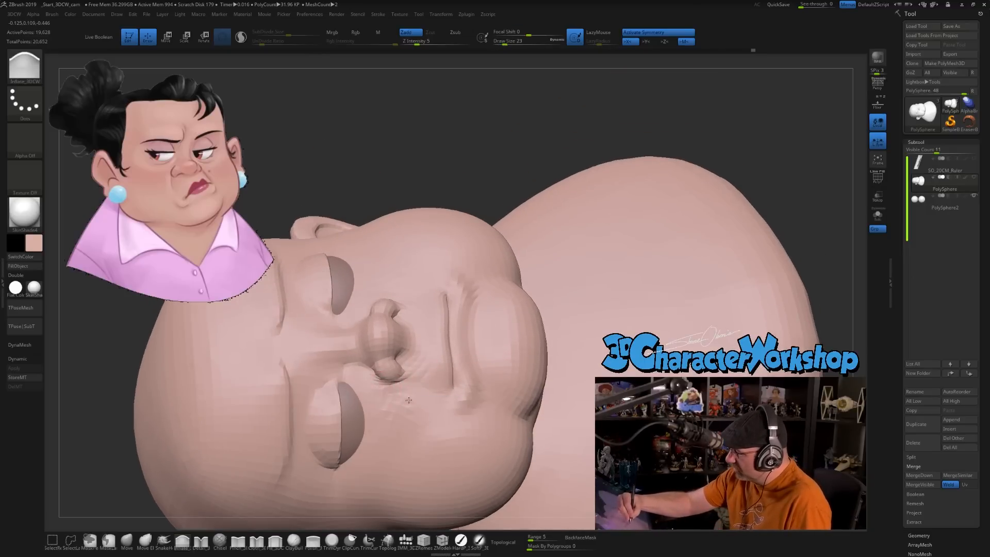
mouse_move(430, 392)
right_mouse_down()
mouse_move(476, 345)
mouse_move(426, 362)
right_mouse_up()
key("s")
left_click_drag(421, 364, 421, 368)
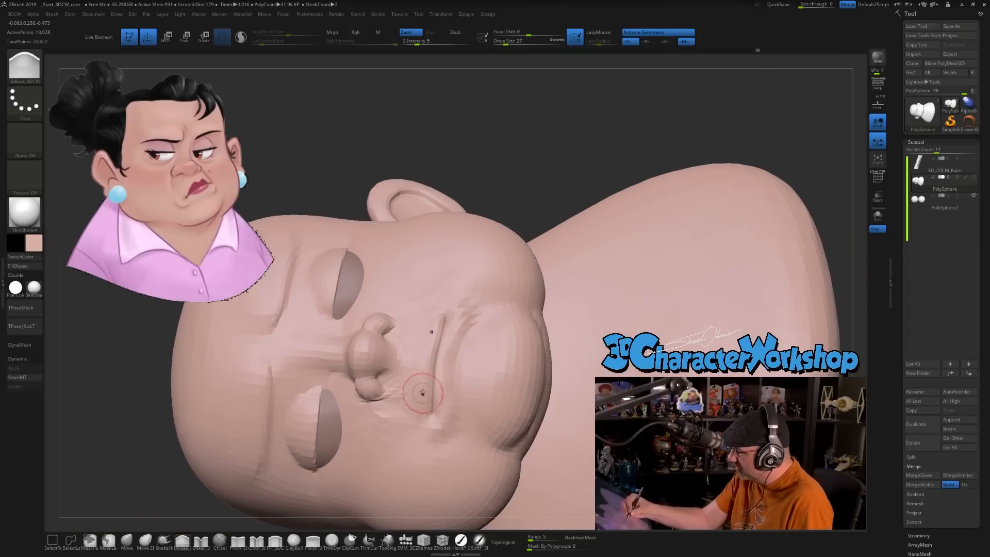
right_click_drag(434, 349, 416, 378)
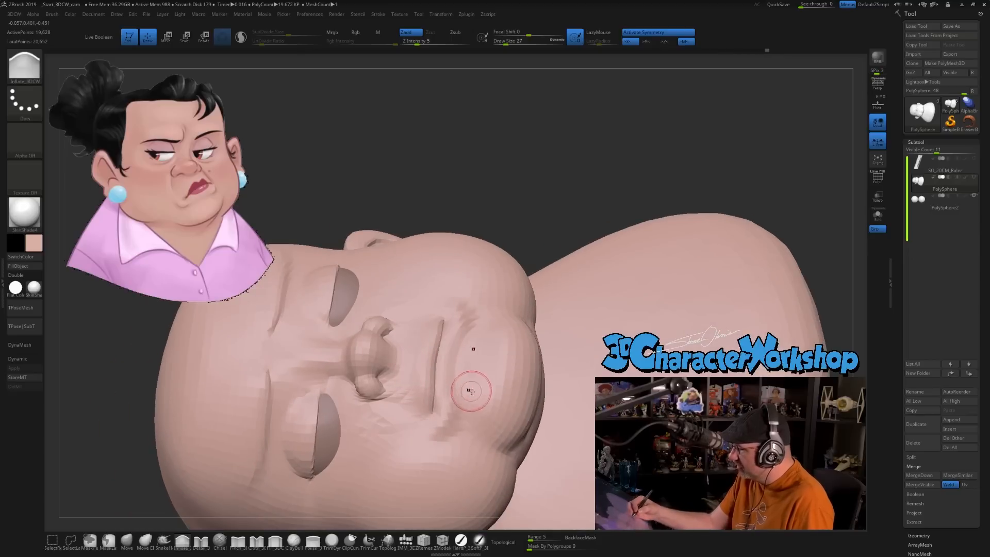
Step: Turn on dynamic subdivision for the woman's head and check the smoothed mouth area
key("d")
right_click_drag(469, 394, 471, 386)
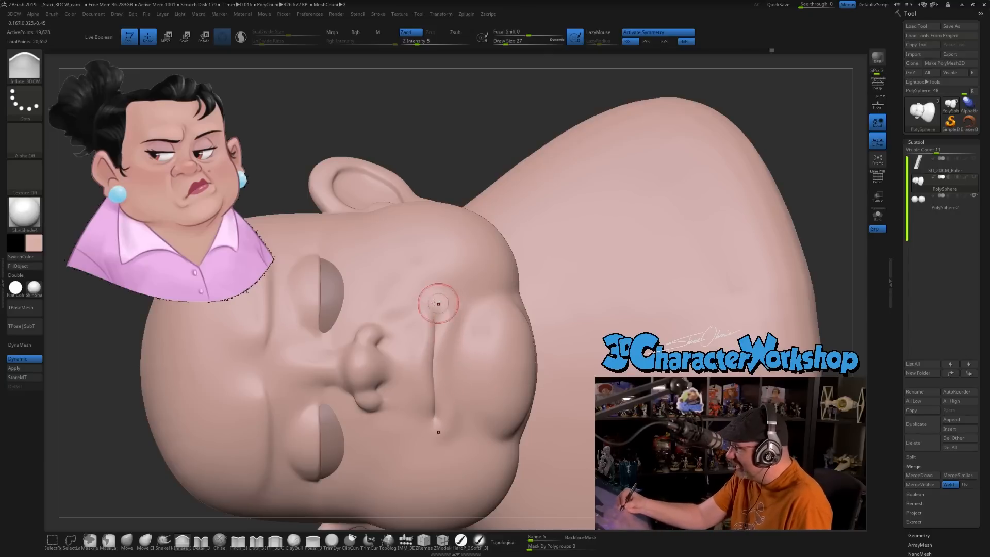
mouse_move(457, 326)
right_mouse_down()
mouse_move(477, 308)
mouse_move(459, 323)
right_mouse_up()
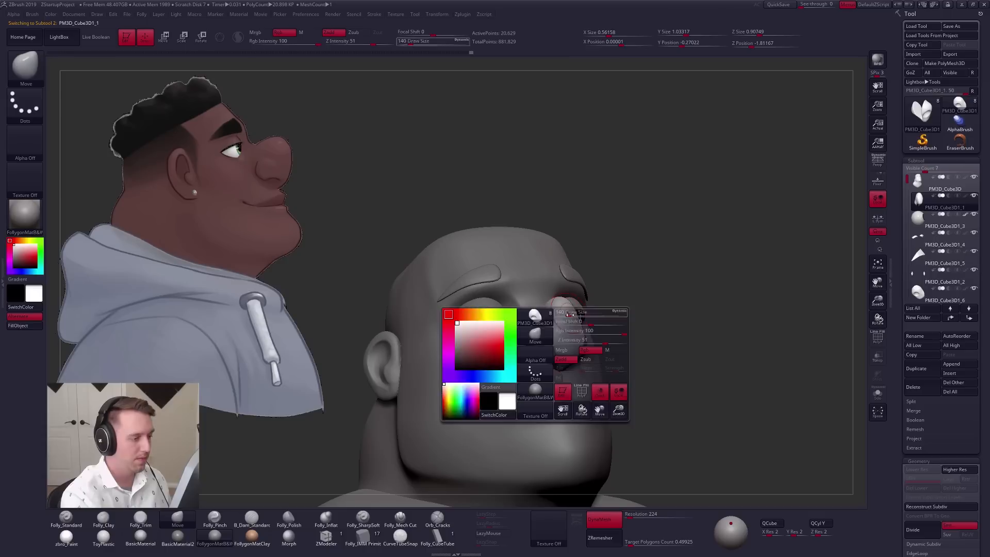
Step: Merge the man's nose shell down into the head subtool
right_click_drag(516, 316, 810, 204)
left_click(918, 181)
key("ctrl+shift+f")
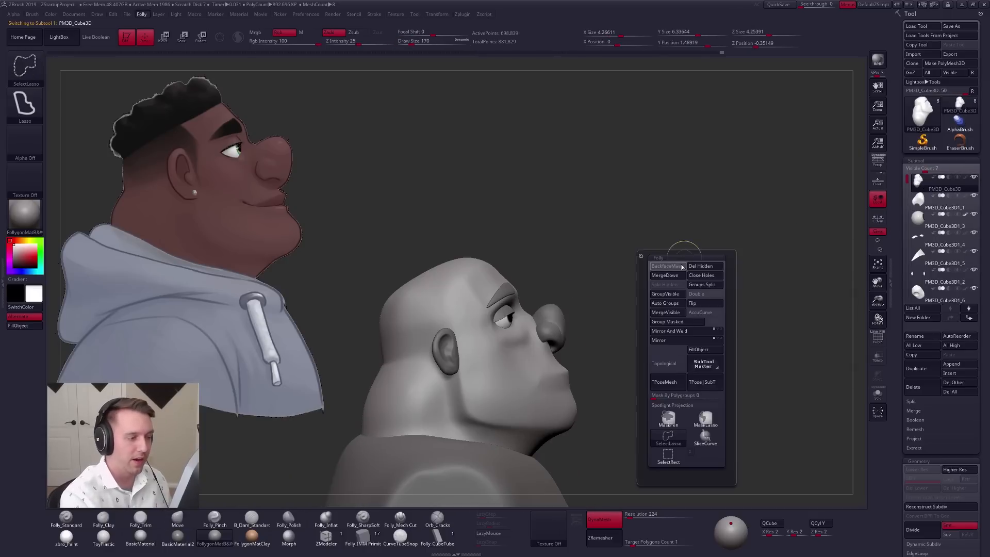
left_click(675, 277)
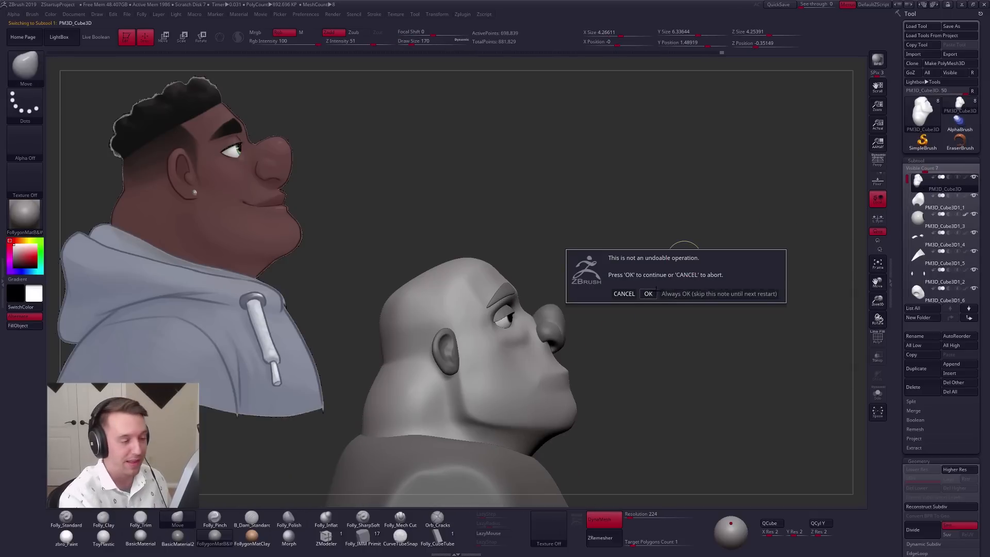
left_click(648, 294)
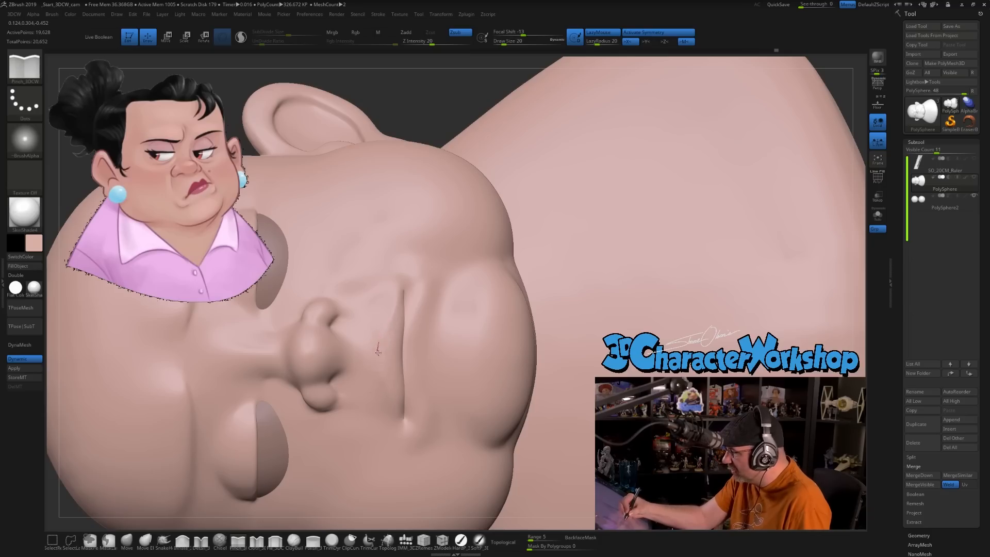
Step: Smooth the woman's upper lip along the mouth line
left_click_drag(406, 316, 398, 325, "shift")
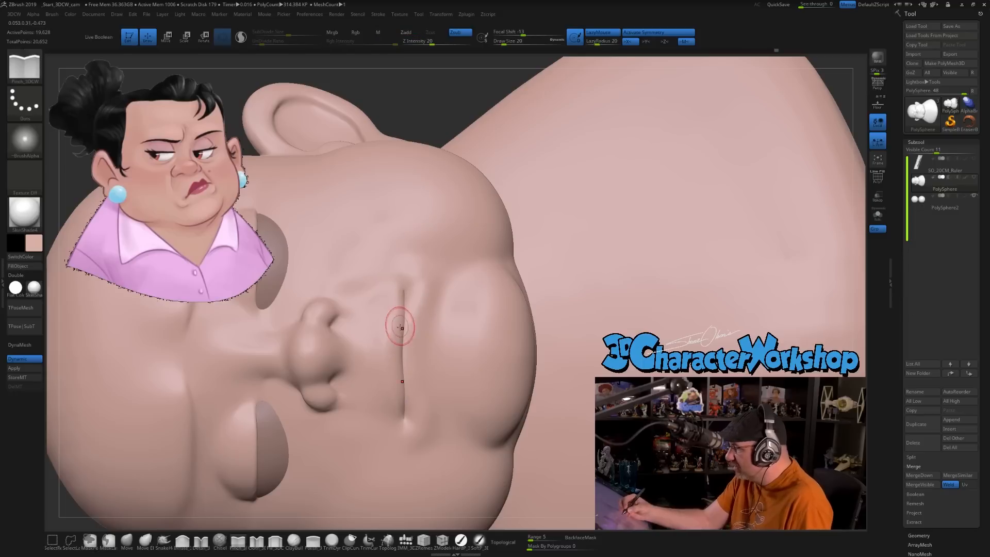
mouse_move(399, 291)
left_mouse_down("shift")
mouse_move(398, 316)
mouse_move(397, 287)
left_mouse_up("shift")
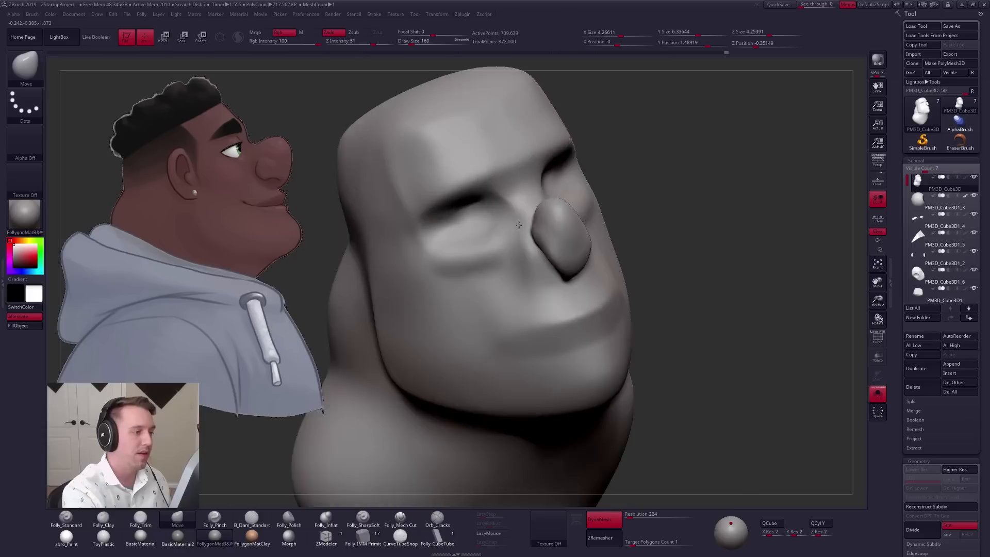
Step: Adjust the transition between the man's merged nose and the face with the Move brush
mouse_move(519, 225)
right_mouse_down()
mouse_move(516, 268)
mouse_move(540, 304)
right_mouse_up()
key("space")
left_click_drag(576, 252, 574, 251)
right_click_drag(475, 310, 523, 329)
key("space")
left_click_drag(558, 277, 556, 277)
mouse_move(556, 278)
right_mouse_down()
mouse_move(598, 279)
mouse_move(628, 308)
mouse_move(615, 299)
mouse_move(625, 301)
mouse_move(604, 315)
mouse_move(592, 361)
mouse_move(563, 376)
mouse_move(635, 373)
right_mouse_up()
Step: Select the man's eyebrows and pull their inner ends toward the middle with the Move brush at draw size 252
left_click(600, 303, "alt")
left_click(608, 363, "alt")
left_click(539, 285, "alt")
right_click_drag(539, 285, 578, 279, "ctrl")
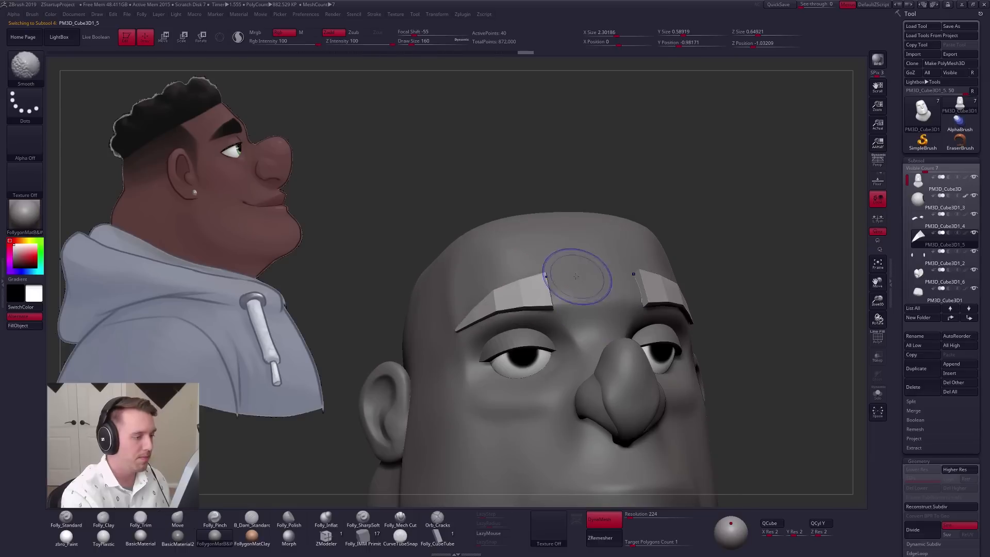
key("space")
left_click_drag(549, 280, 563, 284)
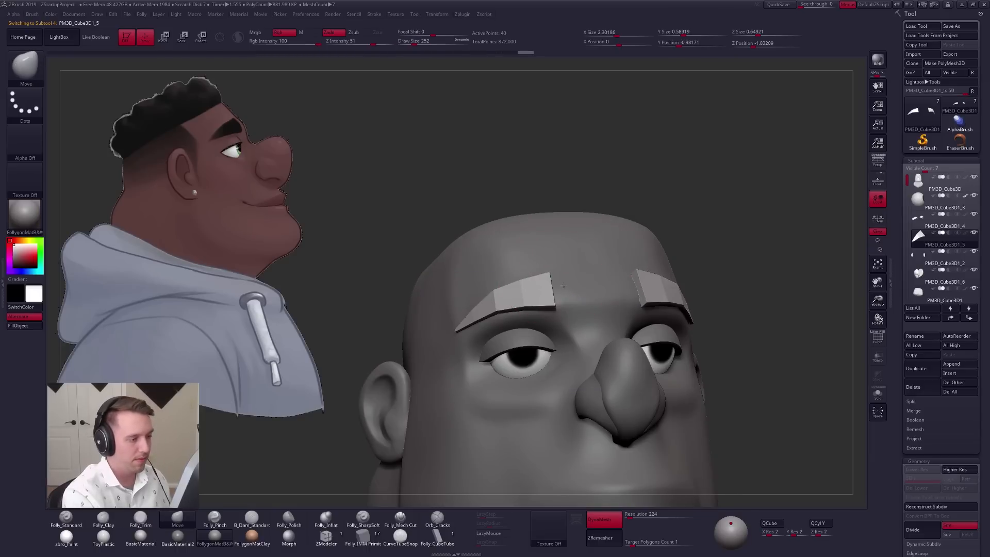
right_click_drag(567, 302, 574, 291)
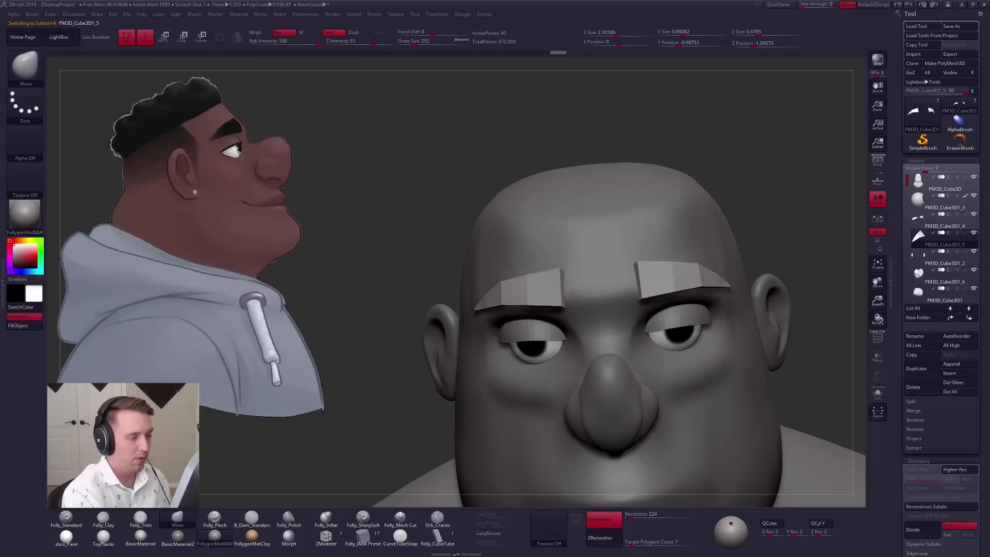
left_click_drag(570, 293, 573, 292)
Step: Isolate the eyebrows with their wireframe shown and open the ZModeler actions for them
right_click_drag(574, 294, 570, 247, "ctrl")
right_click_drag(570, 309, 658, 334)
mouse_move(691, 368)
right_mouse_down()
mouse_move(610, 312)
mouse_move(562, 240)
right_mouse_up()
left_click(327, 538)
key("alt+s")
mouse_move(508, 285)
right_mouse_down()
mouse_move(552, 255)
mouse_move(560, 260)
right_mouse_up()
key("shift+f")
key("space")
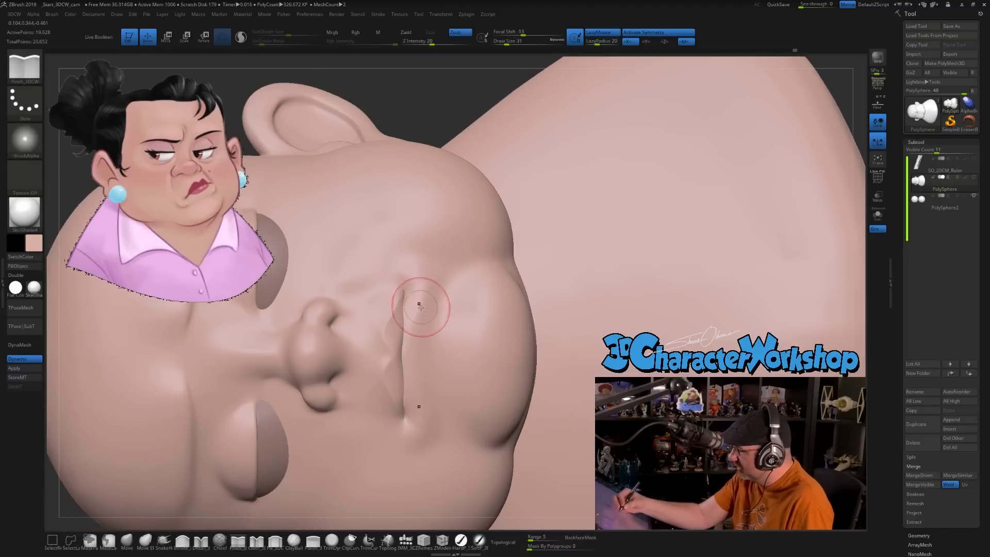
Step: Sculpt the woman's lower lip just below the mouth line at draw size 31
left_click_drag(409, 305, 429, 345)
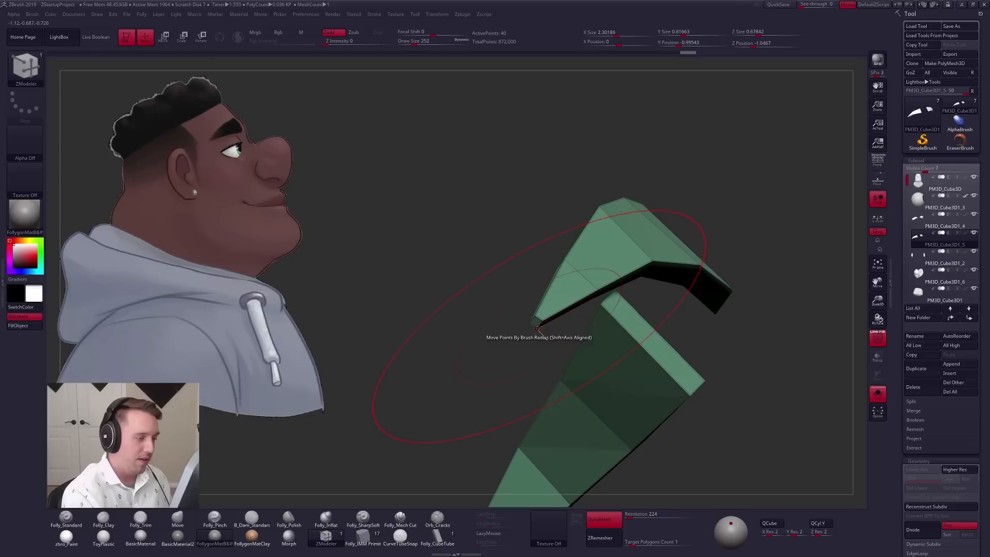
Step: Turn on dynamic subdivision for the man's eyebrows, hide the wireframe and show the full bust
key("d")
mouse_move(581, 332)
left_mouse_down("alt")
mouse_move(650, 336)
mouse_move(670, 402)
mouse_move(600, 317)
mouse_move(578, 265)
left_mouse_up("alt")
key("shift+f")
key("alt+s")
Step: Switch to the Move brush, make the man's head the active subtool and set the draw size to 537
key("b")
key("m")
key("v")
key("s")
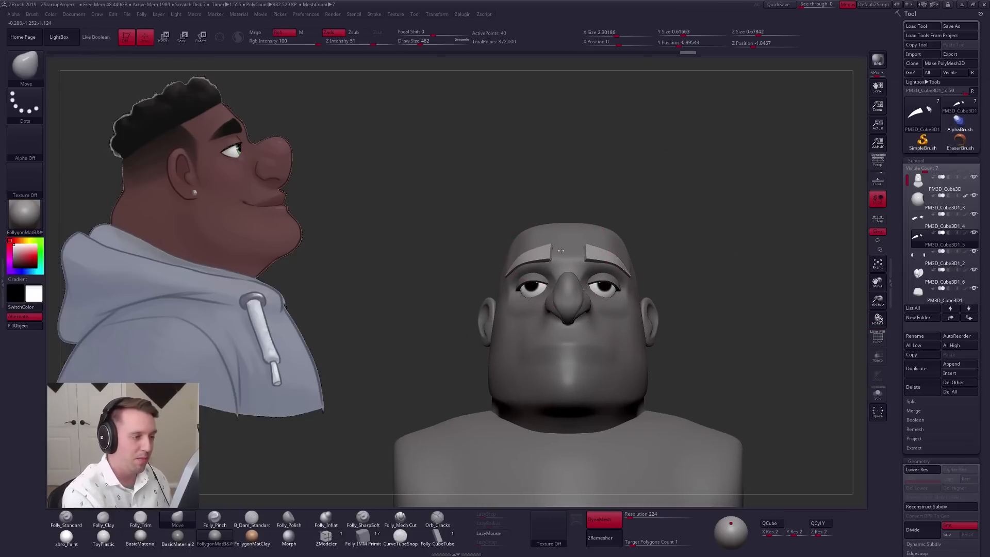
key("s")
left_click_drag(676, 334, 626, 326, "alt")
left_click(619, 332, "alt")
key("s")
mouse_move(630, 316)
left_mouse_down("alt")
mouse_move(591, 334)
mouse_move(572, 367)
mouse_move(580, 353)
left_mouse_up("alt")
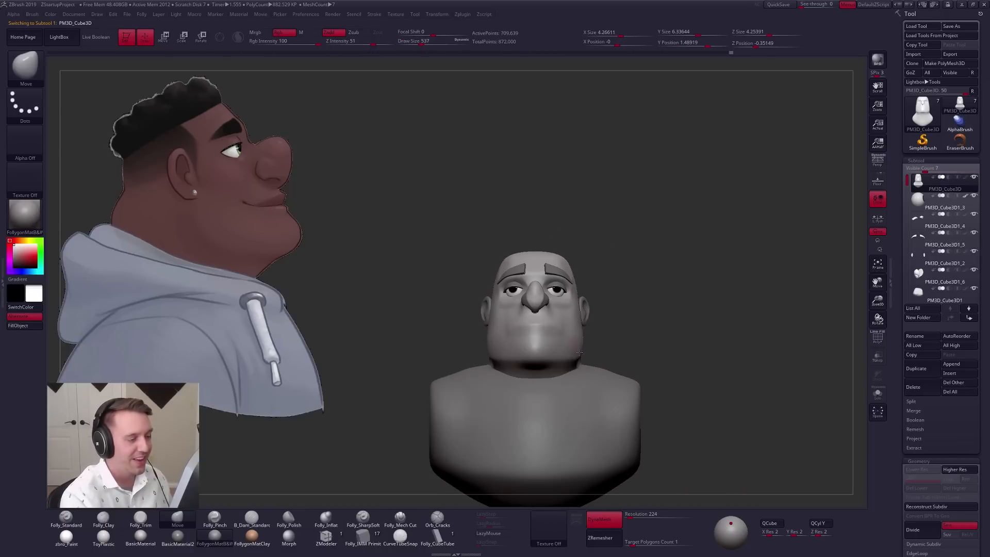
Step: Switch brushes, isolate the man's head and sculpt the face with an adjusted draw size
right_click_drag(573, 321, 537, 319)
key("space")
key("3")
left_click_drag(573, 297, 559, 293)
key("s")
key("alt+s")
mouse_move(560, 290)
right_mouse_down("alt")
mouse_move(567, 308)
mouse_move(567, 297)
right_mouse_up("alt")
key("s")
left_click_drag(566, 295, 563, 295)
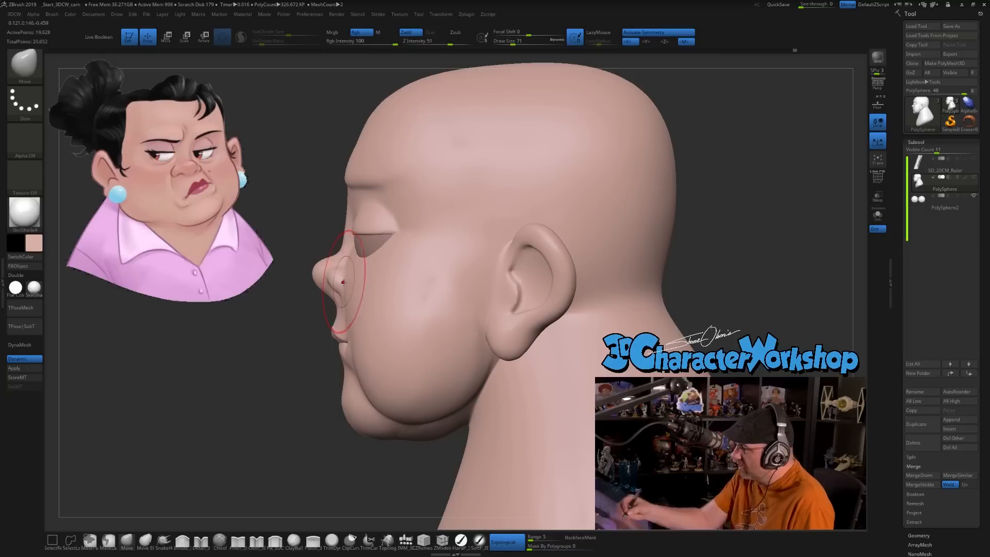
Step: Push the woman's nostril wing back in profile and lift the nose tip with the Move brush at draw size 41
left_click_drag(338, 281, 344, 281)
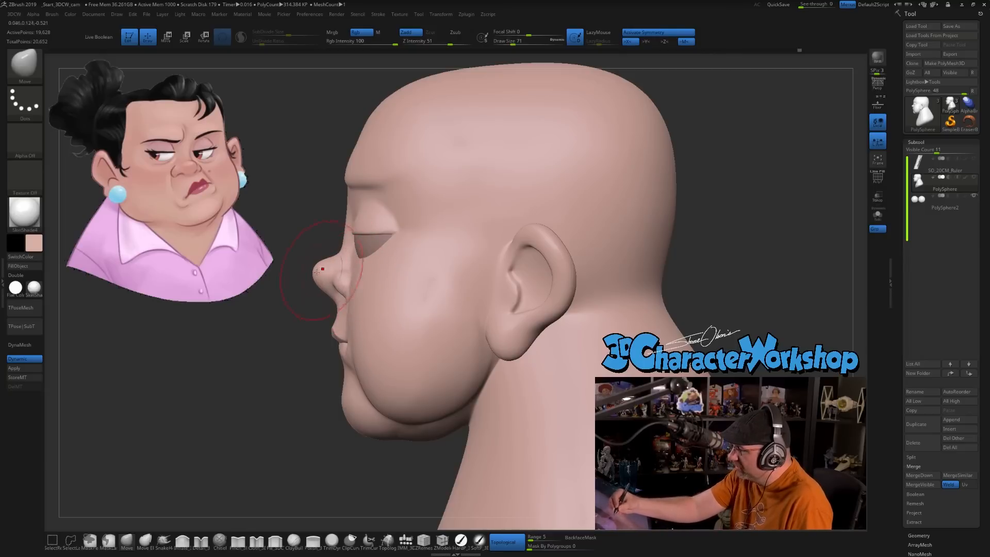
key("bracketleft")
key("bracketleft")
key("bracketleft")
left_click_drag(323, 267, 319, 263)
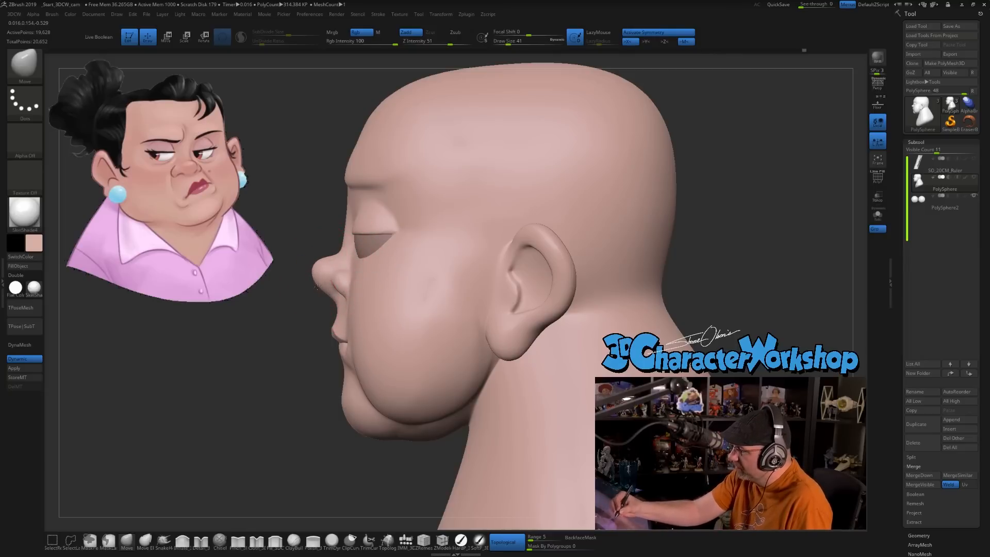
Step: Refine the woman's mouth corners and lower lip with the Move brush at draw sizes 33 and 22, smoothing beside the mouth
right_click_drag(335, 310, 466, 326)
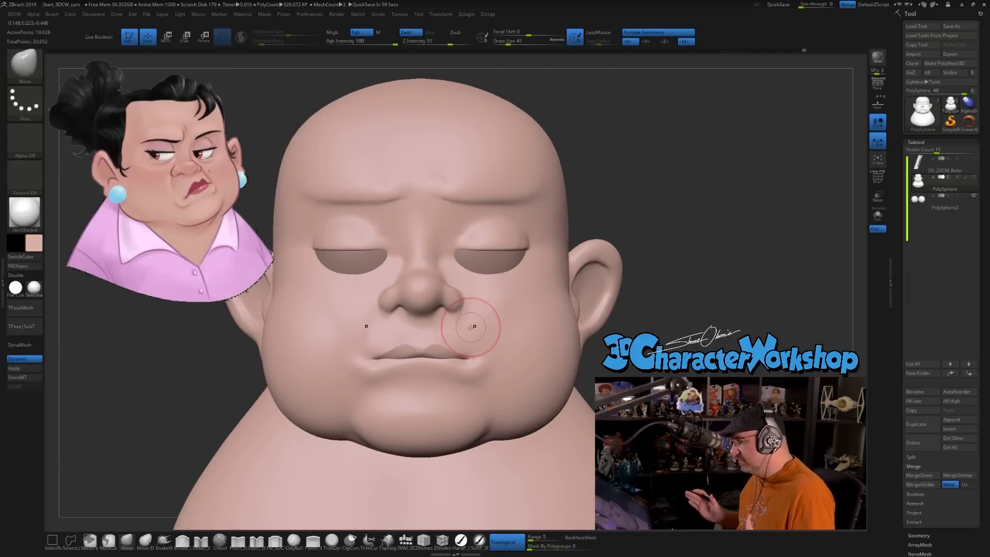
right_click_drag(475, 326, 407, 374)
key("bracketleft")
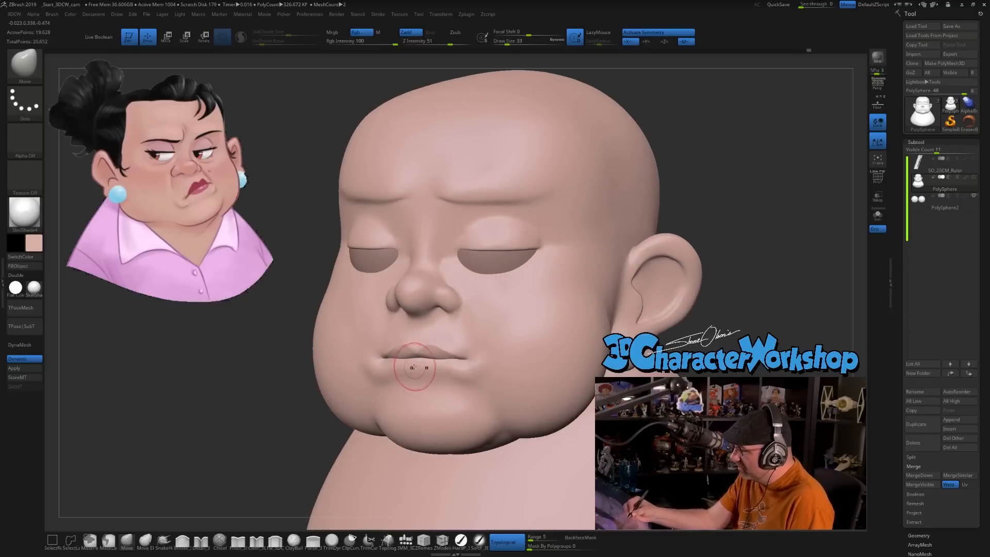
mouse_move(409, 370)
right_mouse_down()
mouse_move(449, 373)
mouse_move(439, 363)
mouse_move(420, 380)
right_mouse_up()
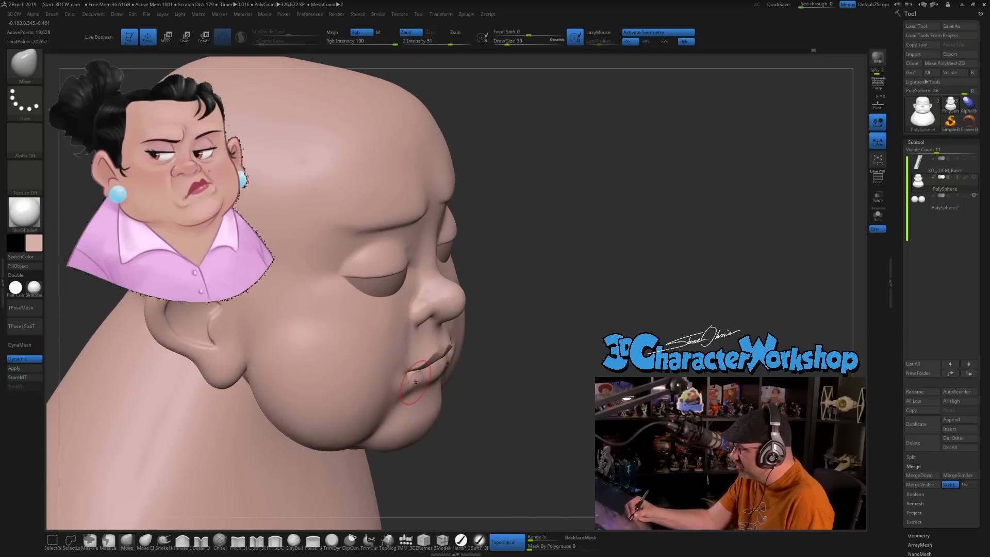
right_click_drag(440, 370, 455, 415)
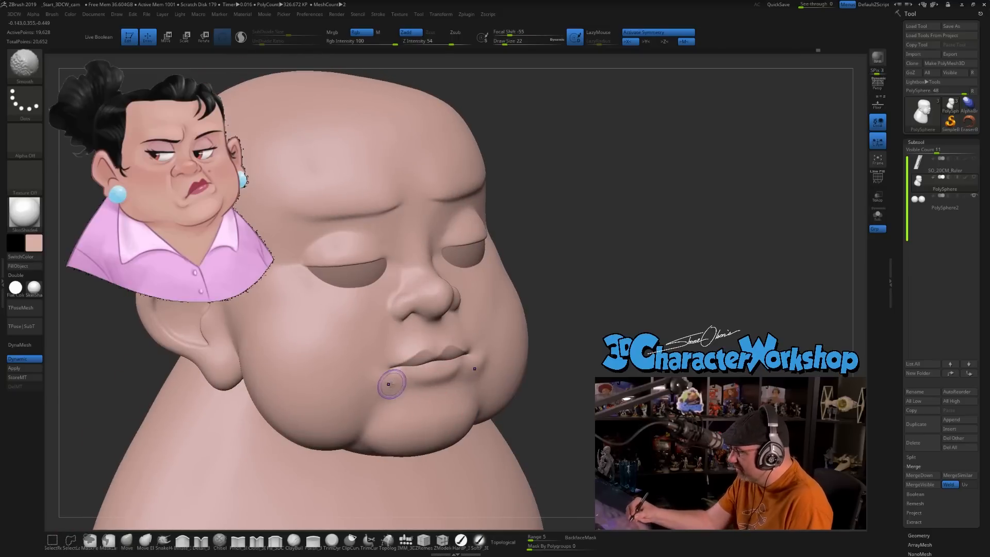
right_click_drag(468, 397, 413, 383)
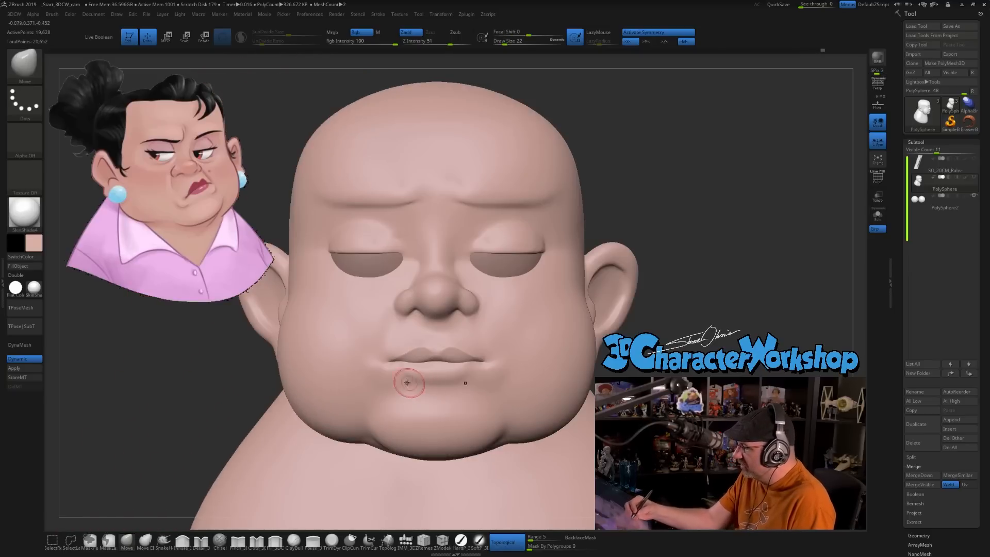
right_click_drag(458, 421, 413, 388)
right_click_drag(497, 401, 498, 374)
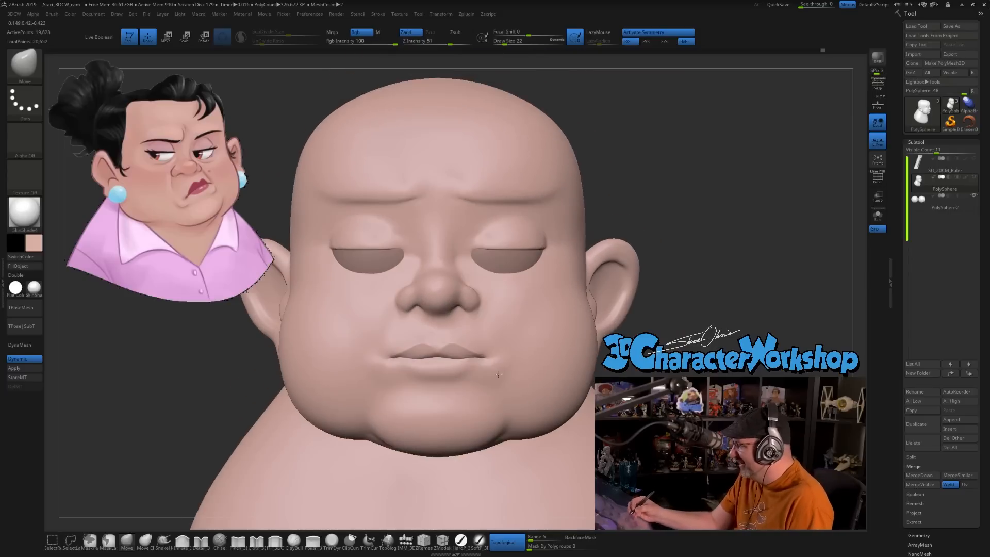
key("shift")
Step: Draw a Folly_CubeTube strip along the underside of the man's eyeball to form the lower eyelid
left_click_drag(505, 307, 499, 307)
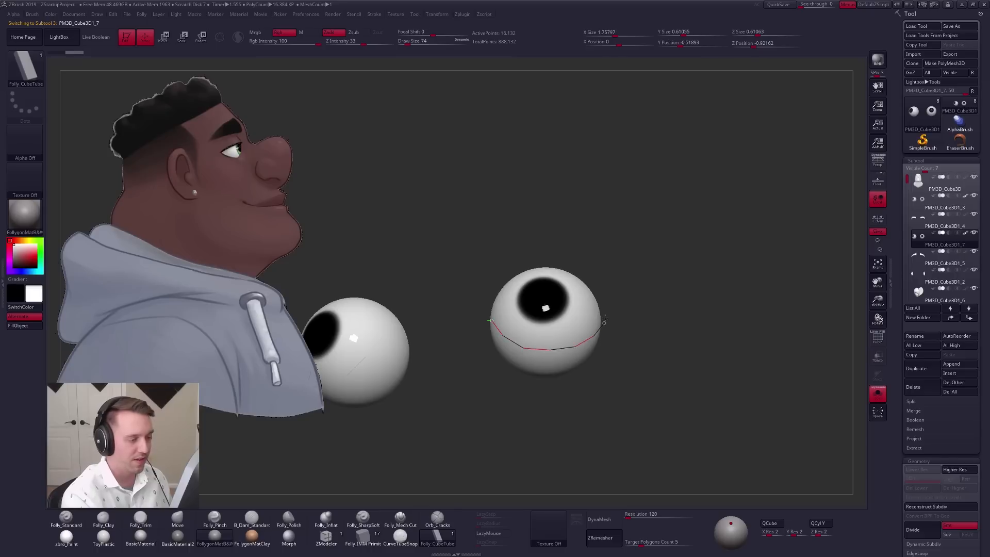
left_click_drag(605, 320, 605, 323)
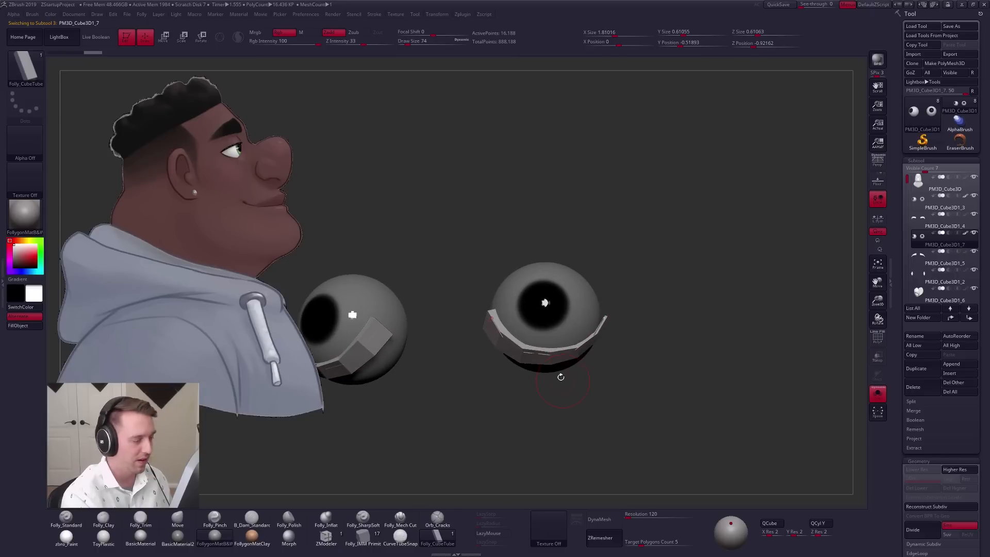
double_click(4, 280)
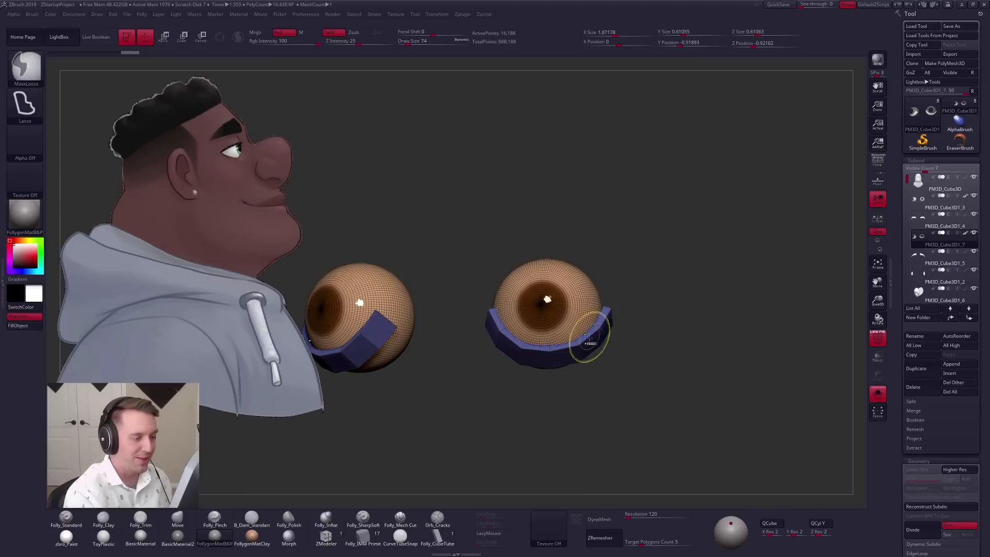
Step: Isolate the lower eyelid strip from the eyeball copy, choose the Move brush and bring the whole head back into view
left_click(590, 338, "ctrl+shift")
key("b")
key("m")
key("v")
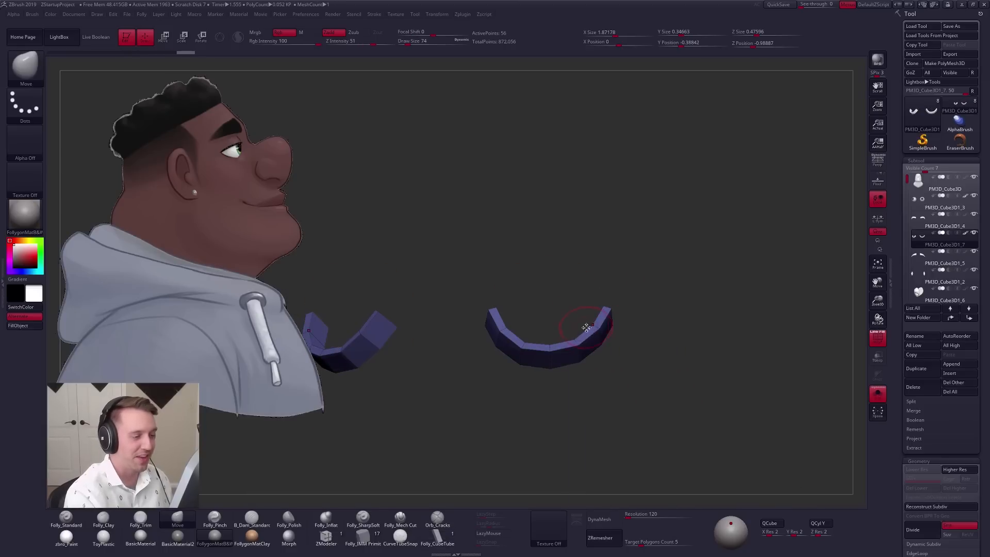
left_click(593, 333, "ctrl+shift")
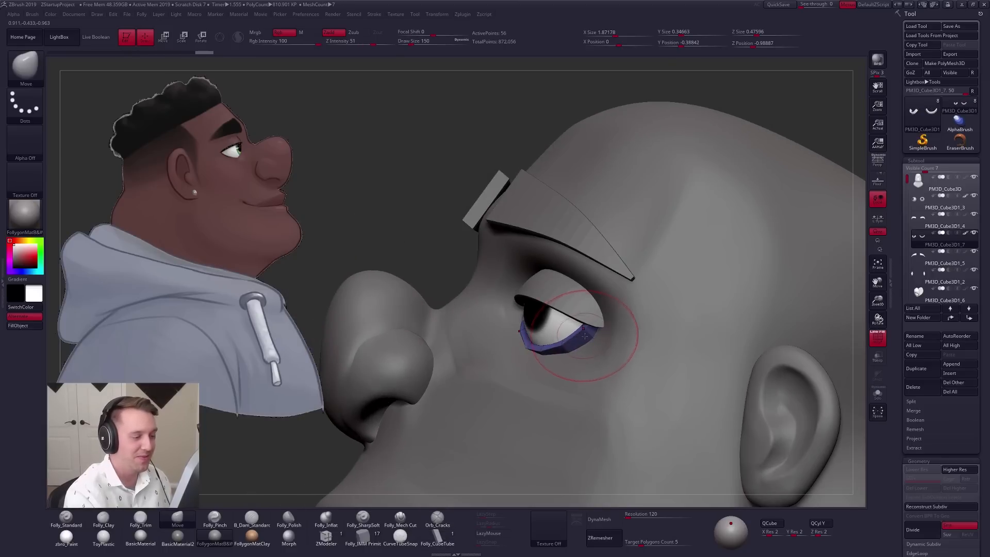
Step: Fit the man's lower eyelid strip around the eye with the Move brush at draw size 150
right_click_drag(538, 329, 501, 330)
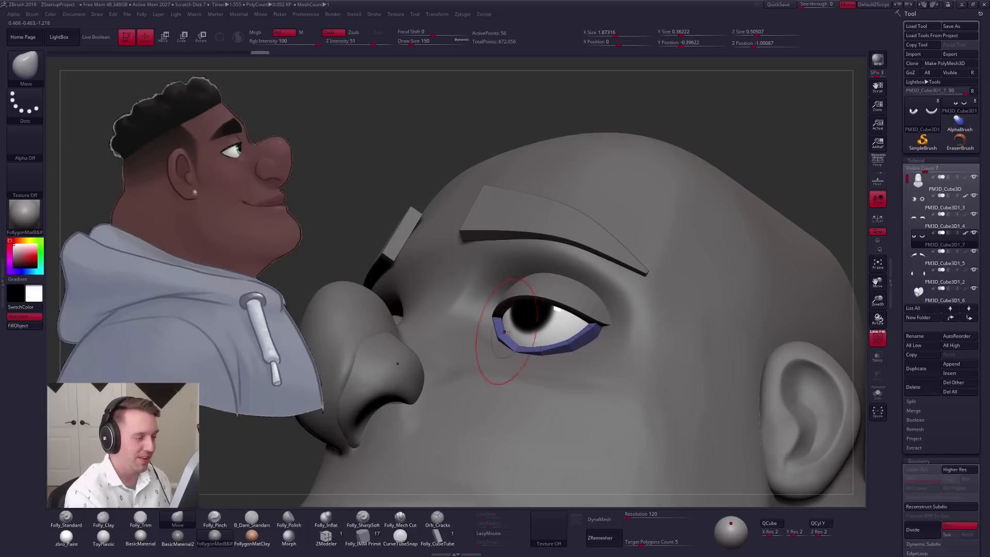
key("alt+s")
right_click_drag(517, 344, 536, 330)
key("alt+s")
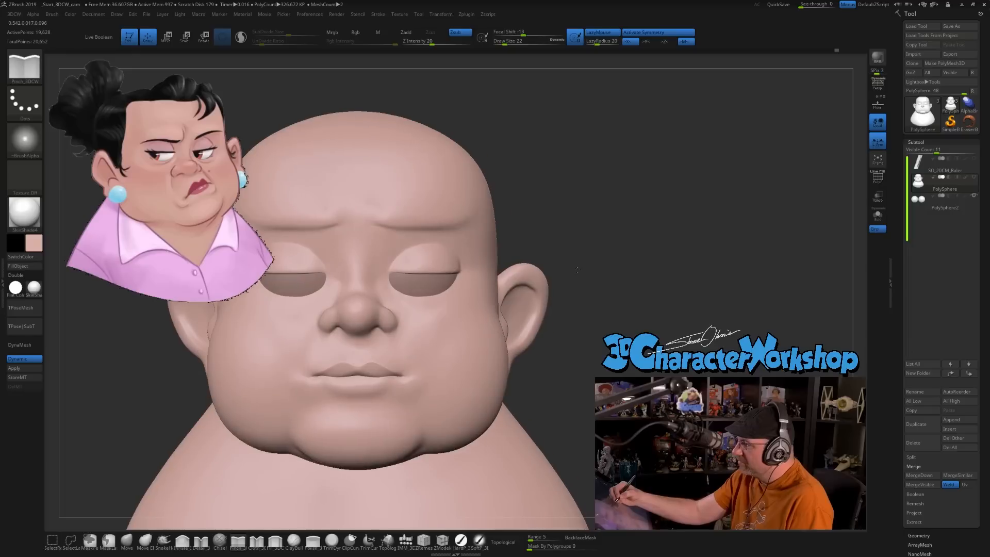
Step: Extend the inner end of the woman's brow crease up into the forehead with a draw size of 22
left_click_drag(572, 225, 624, 277, "alt")
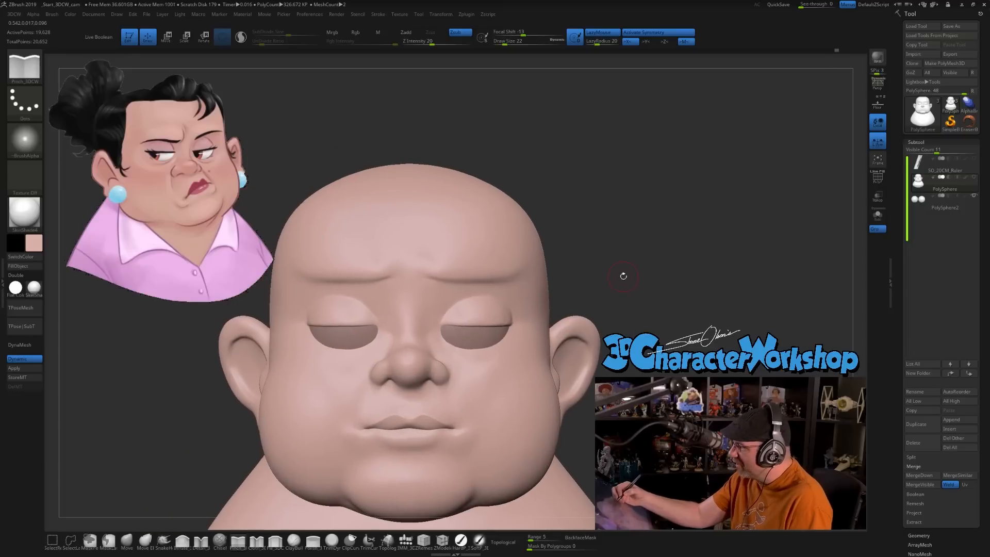
mouse_move(386, 279)
left_mouse_down()
mouse_move(405, 249)
mouse_move(405, 232)
mouse_move(399, 256)
mouse_move(400, 236)
left_mouse_up()
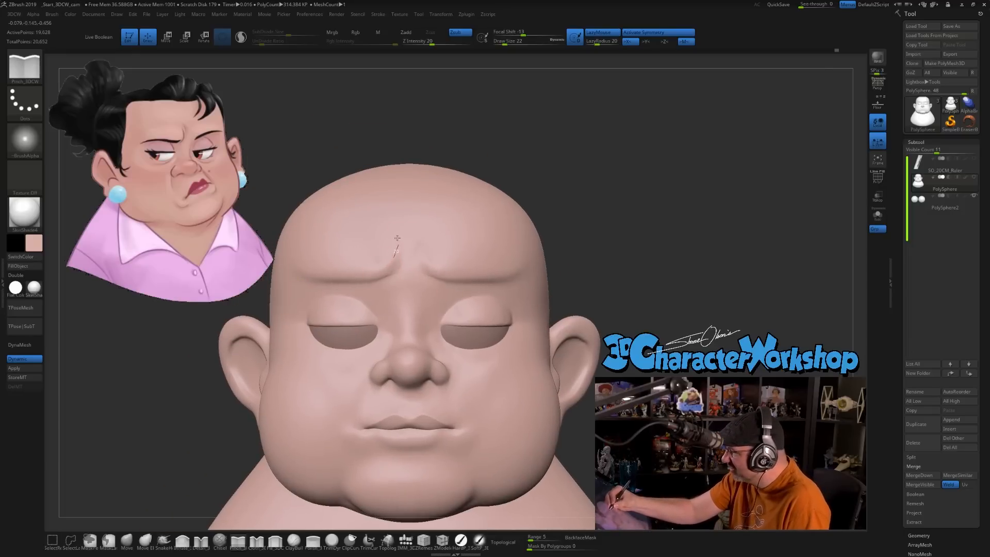
mouse_move(575, 247)
left_mouse_down()
mouse_move(683, 248)
mouse_move(577, 252)
left_mouse_up()
mouse_move(588, 288)
left_mouse_down("alt")
mouse_move(586, 254)
mouse_move(585, 307)
mouse_move(605, 301)
left_mouse_up("alt")
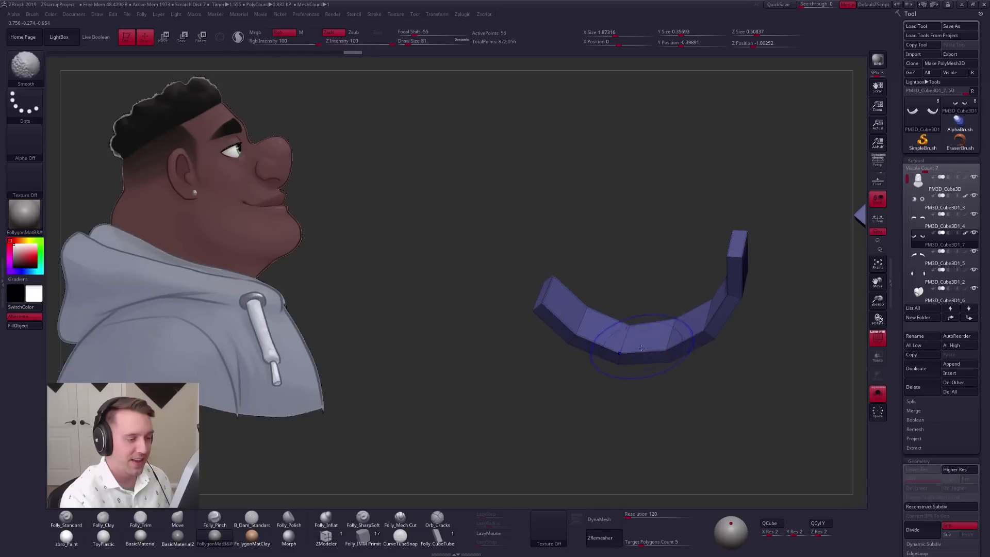
Step: Crease the lower eyelid strip's edge loops with ZModeler, checking them with dynamic subdivision, and show the full head
key("d")
left_click_drag(671, 374, 655, 301)
key("shift+d")
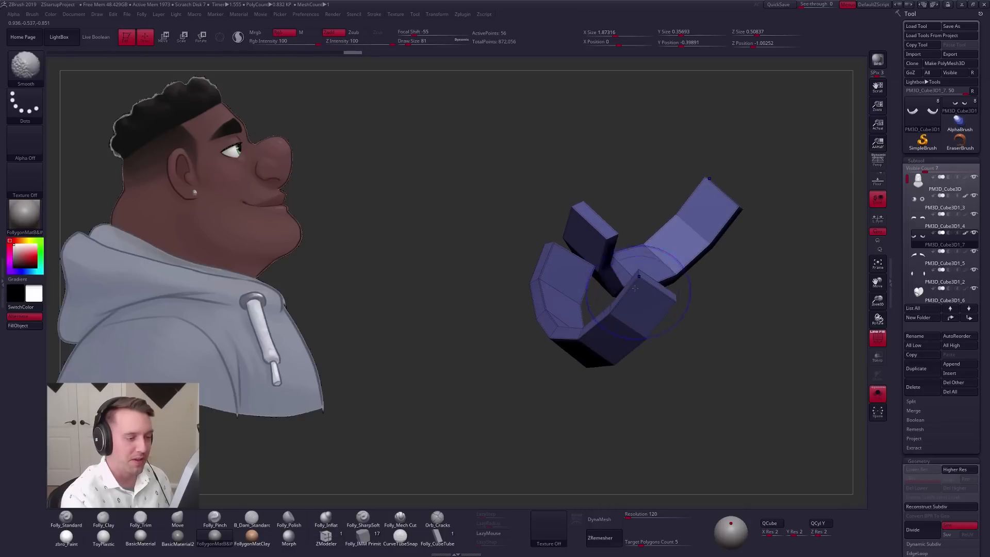
key("d")
left_click_drag(683, 330, 622, 339)
key("shift+d")
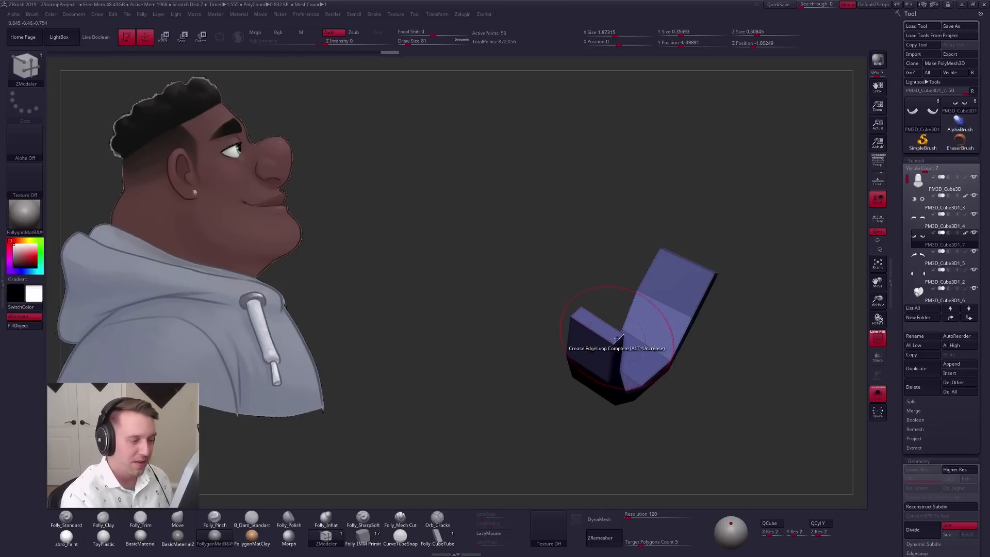
key("d")
mouse_move(645, 302)
left_mouse_down("shift")
mouse_move(725, 305)
mouse_move(554, 348)
left_mouse_up("shift")
key("d")
key("alt+shift+s")
Step: Reshape the lower eyelid around the eye and its outer corner with the Move brush at draw size 150, hiding the wireframe
key("b")
key("m")
key("v")
key("space")
left_click_drag(672, 344, 628, 335)
key("shift+f")
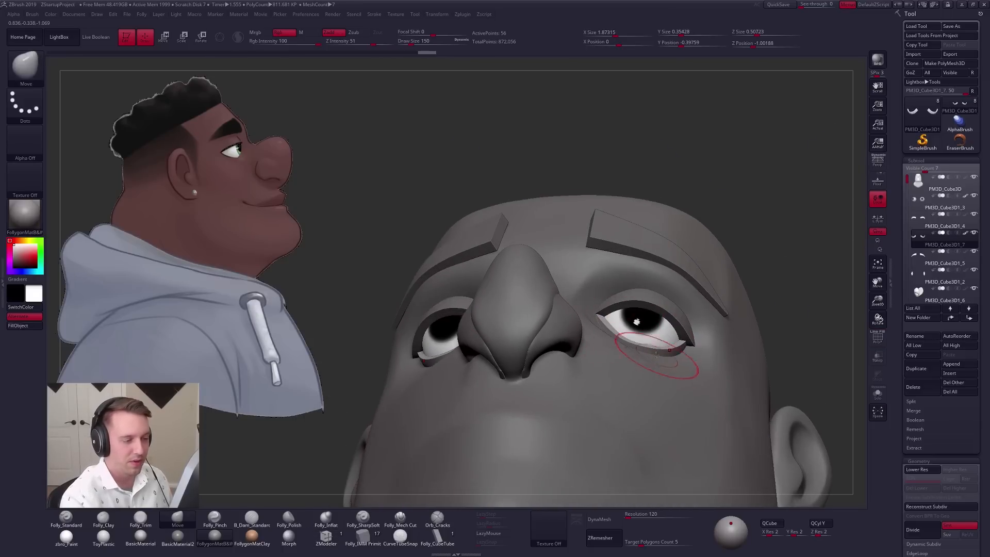
right_click_drag(664, 355, 614, 356)
left_click_drag(692, 354, 699, 357)
mouse_move(699, 356)
right_mouse_down()
mouse_move(660, 348)
mouse_move(684, 388)
right_mouse_up()
Step: Isolate the man's upper eyelid without dynamic subdivision and crease its edge loops with ZModeler
left_click(708, 306, "alt")
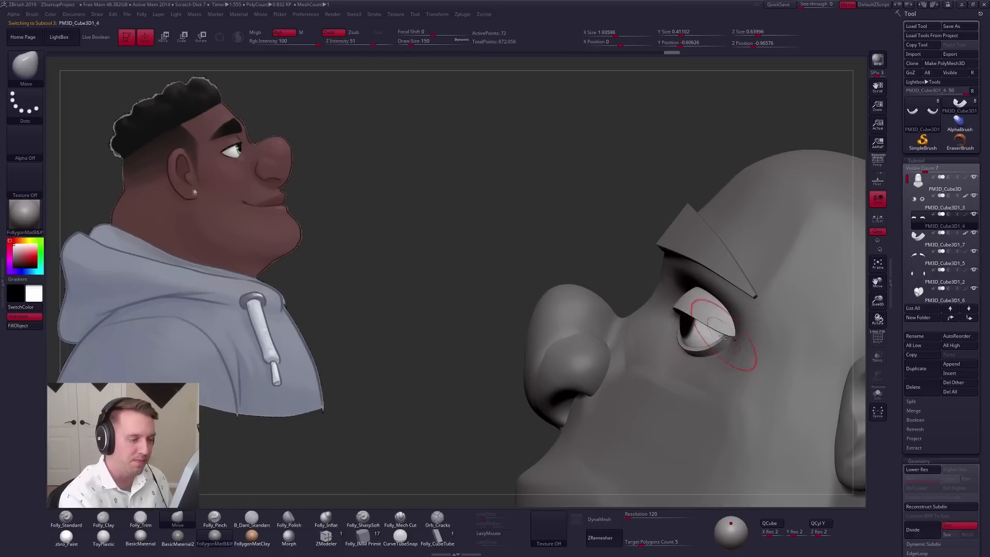
right_click_drag(716, 335, 583, 332, "alt")
key("alt+shift+s")
key("shift+d")
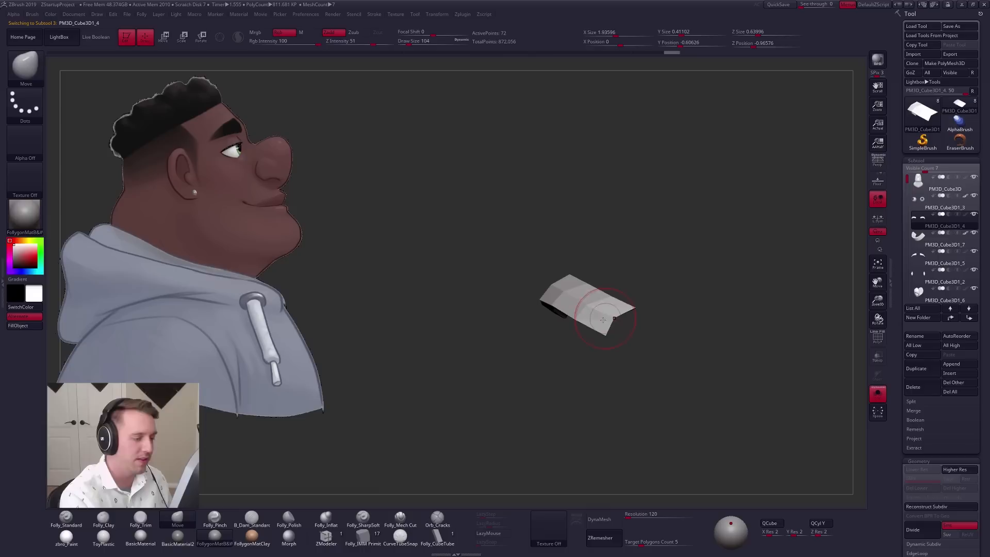
left_click(435, 542)
mouse_move(559, 364)
right_mouse_down()
mouse_move(604, 310)
mouse_move(601, 346)
right_mouse_up()
key("shift+f")
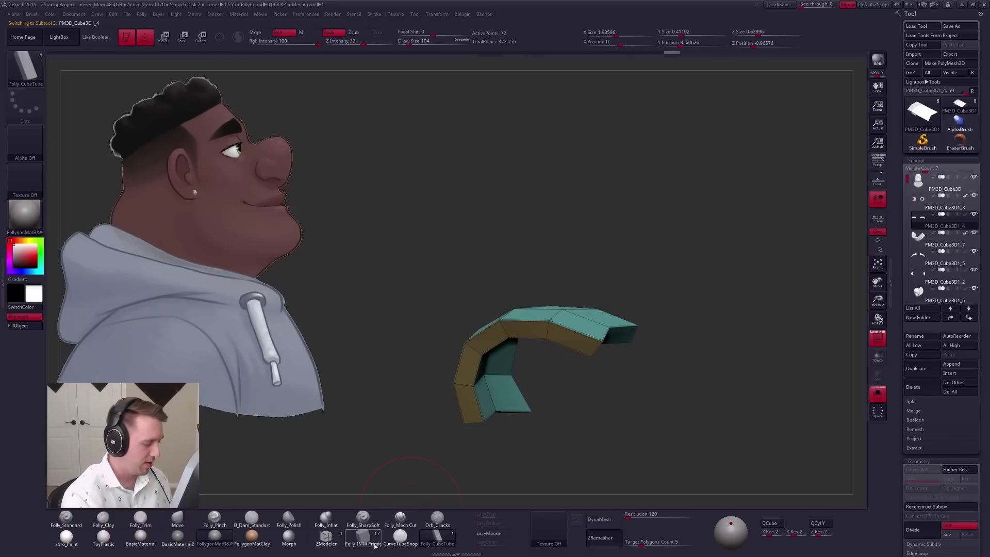
left_click(326, 536)
right_click_drag(586, 340, 592, 327)
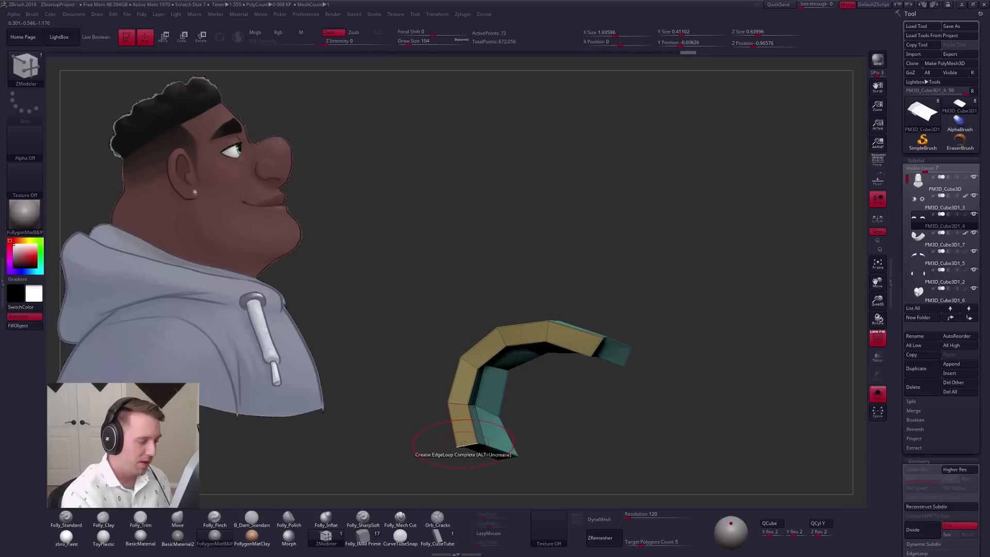
right_click_drag(473, 464, 610, 318)
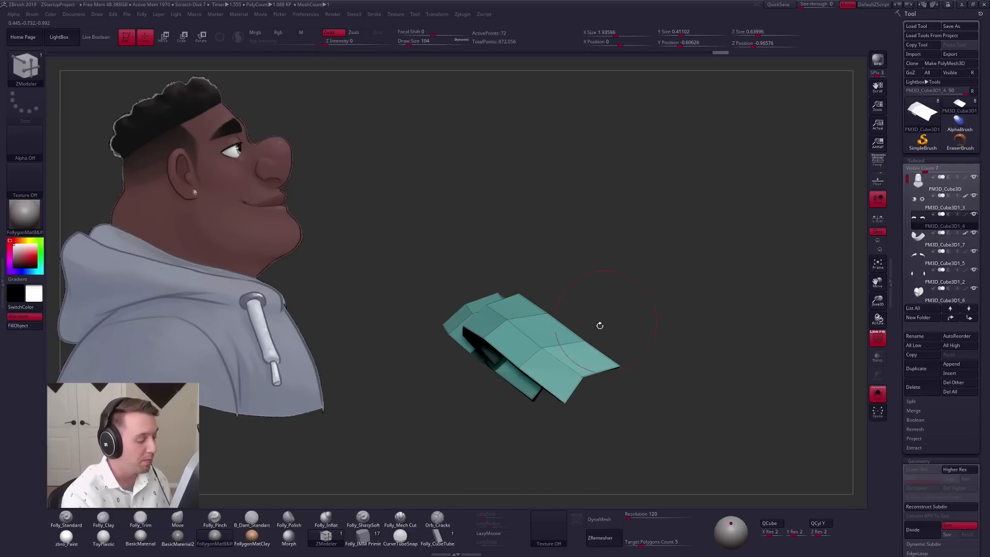
Step: Adjust the upper eyelid's shape with the Move brush, show the full head with dynamic subdivision on and hide the wireframe
key("b")
key("m")
key("v")
mouse_move(593, 381)
right_mouse_down("ctrl")
mouse_move(590, 351)
mouse_move(534, 397)
right_mouse_up("ctrl")
key("space")
left_click_drag(535, 396, 541, 396)
right_click_drag(542, 400, 521, 413)
key("alt+s")
mouse_move(733, 356)
right_mouse_down()
mouse_move(635, 370)
mouse_move(587, 343)
mouse_move(624, 289)
mouse_move(620, 256)
right_mouse_up()
key("d")
key("shift+f")
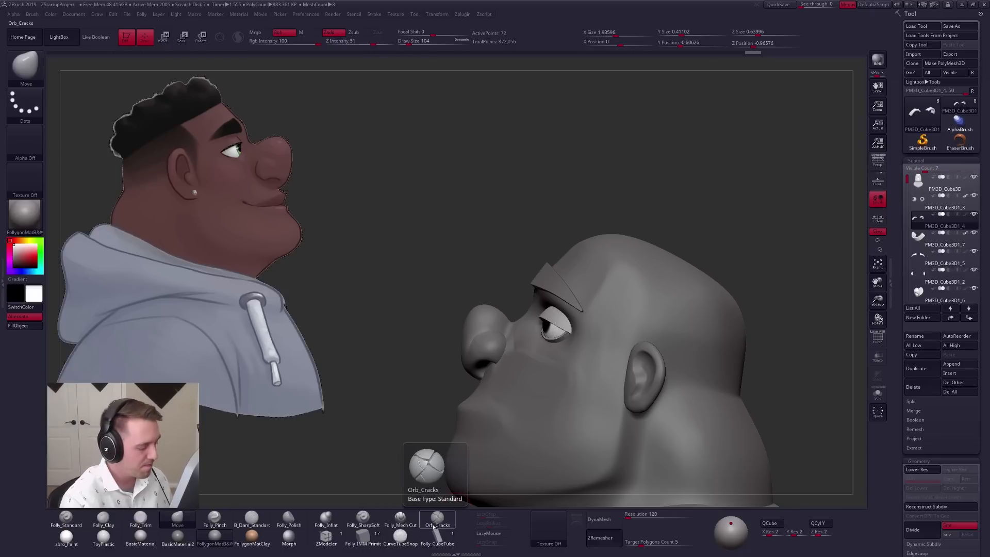
Step: Draw a CurveTubeSnap tube at draw size 121 from the man's temple around behind the ear to the cheek
left_click(400, 535)
key("space")
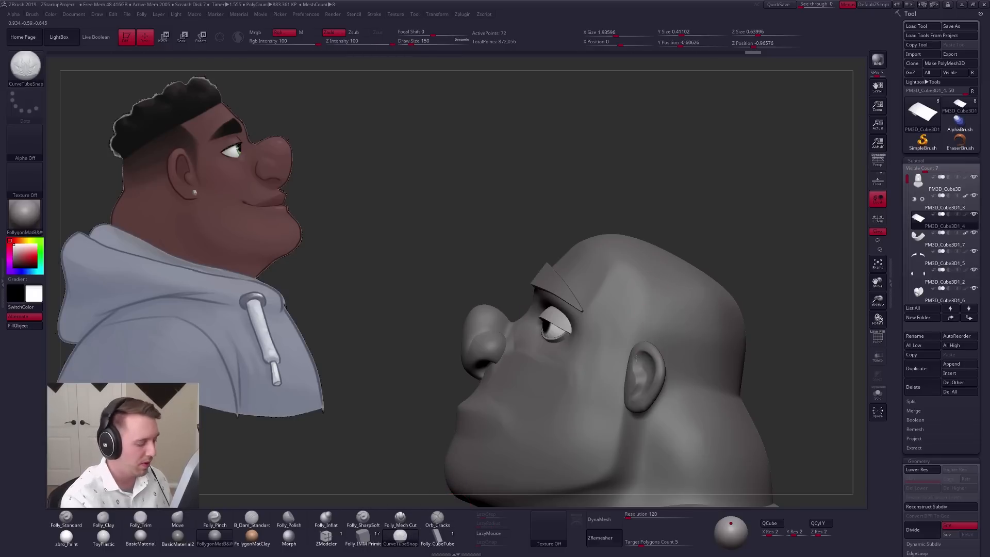
right_click_drag(637, 358, 582, 310, "alt")
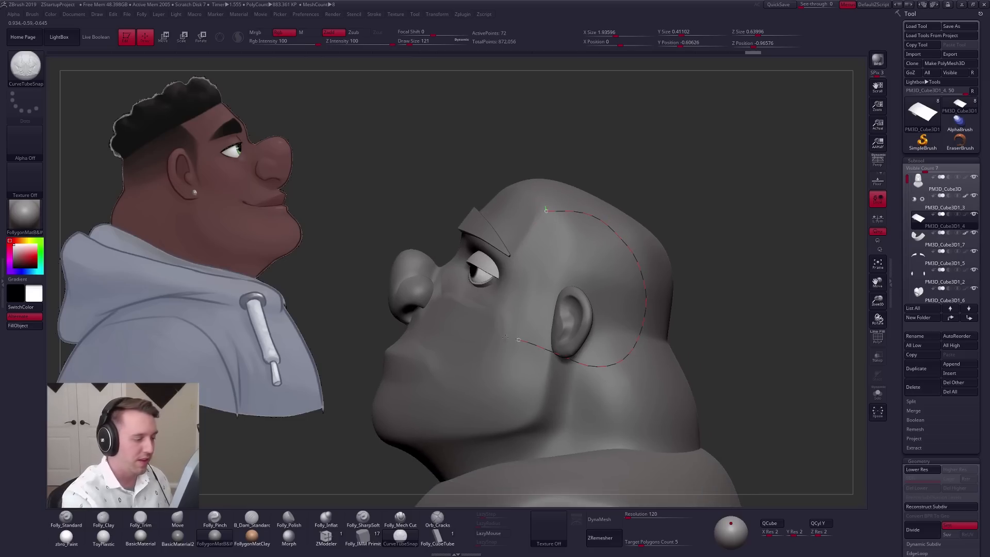
left_click_drag(505, 338, 457, 398)
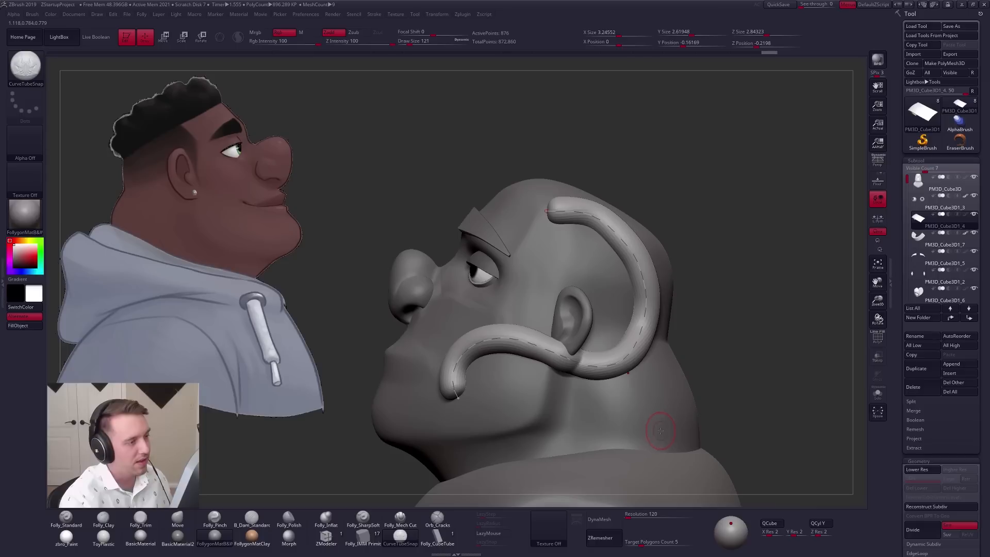
Step: Lower the tube brush's Brush Modifier and update the curve at draw size 64 to give the tube fewer sides
left_click(33, 15)
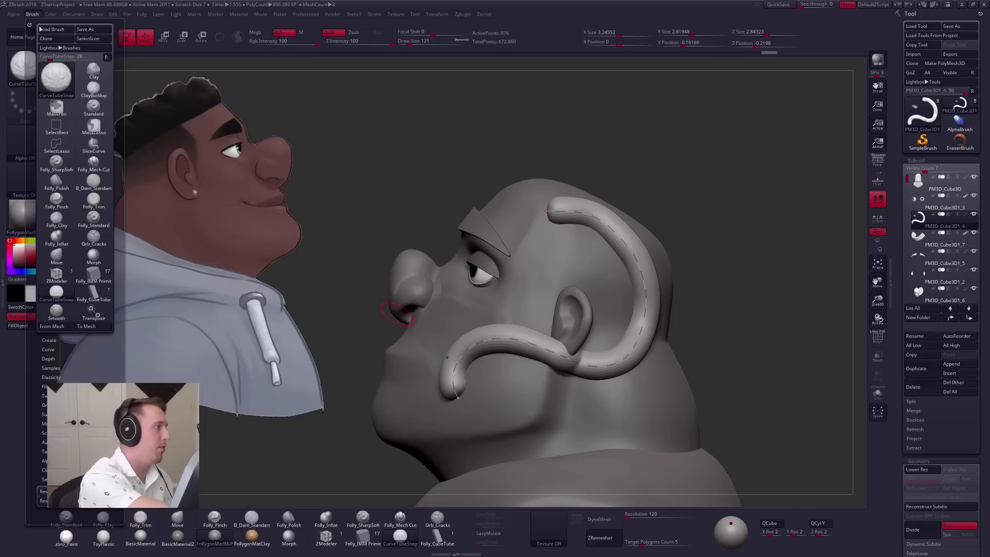
left_click_drag(69, 388, 68, 371)
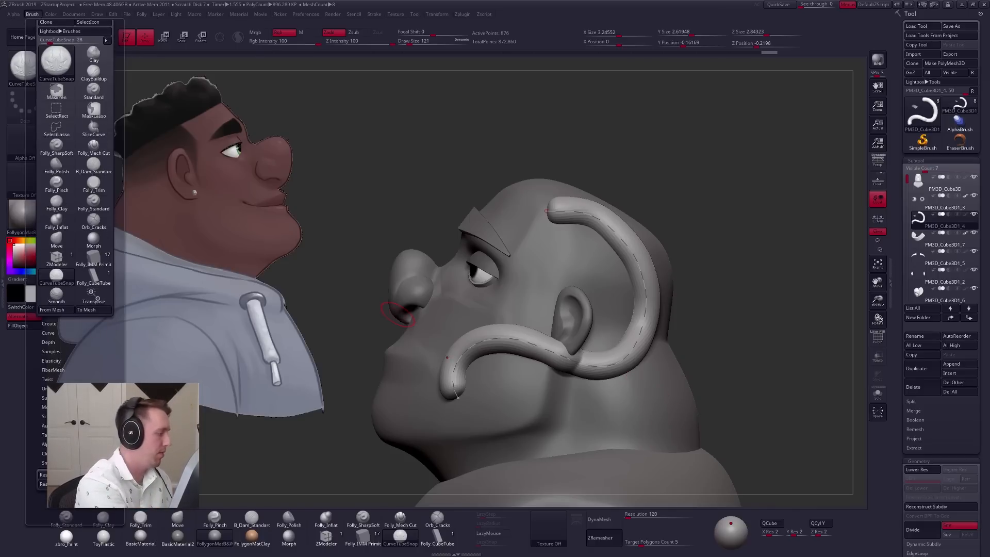
left_click(54, 407)
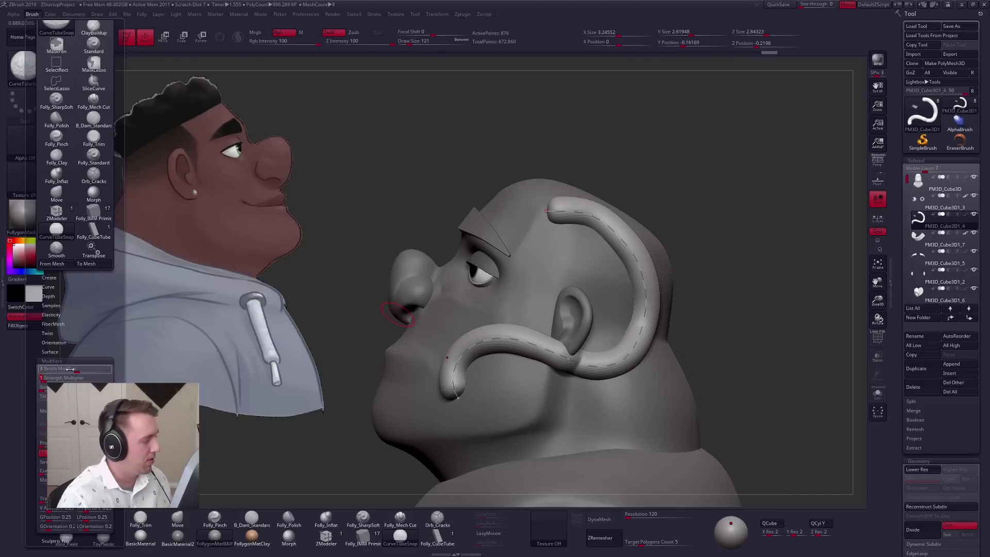
mouse_move(478, 345)
left_mouse_down()
mouse_move(475, 364)
mouse_move(586, 345)
left_mouse_up()
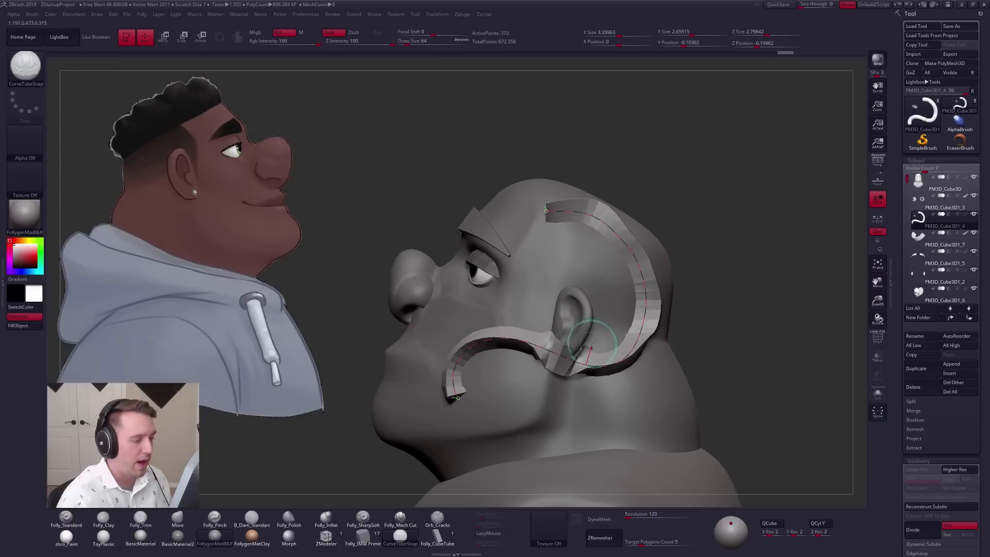
Step: Isolate the tubes with the wireframe shown, raise the Brush Modifier and update the curve to give them more sides
right_click_drag(620, 240, 419, 217)
key("alt+s")
key("shift+f")
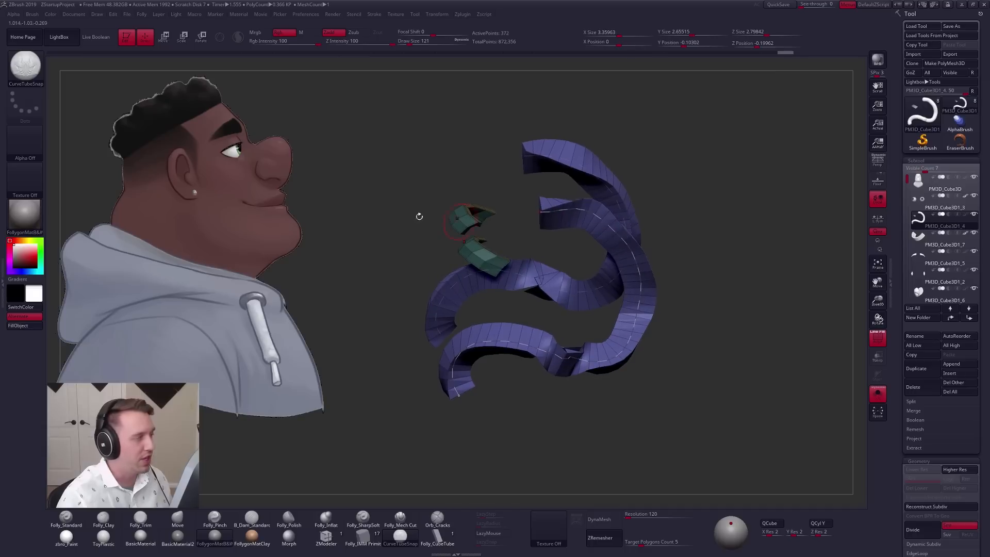
left_click(33, 14)
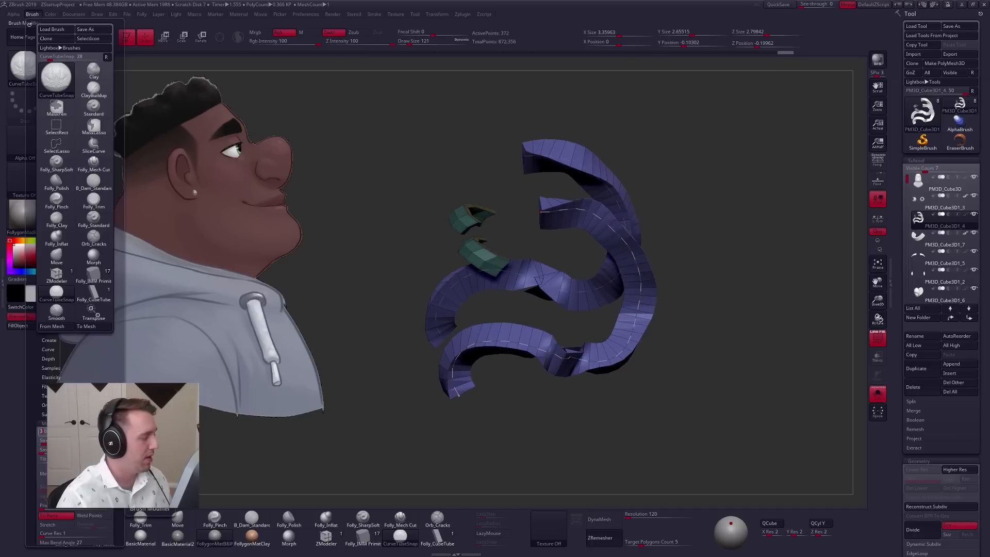
key("Return")
left_click(597, 228)
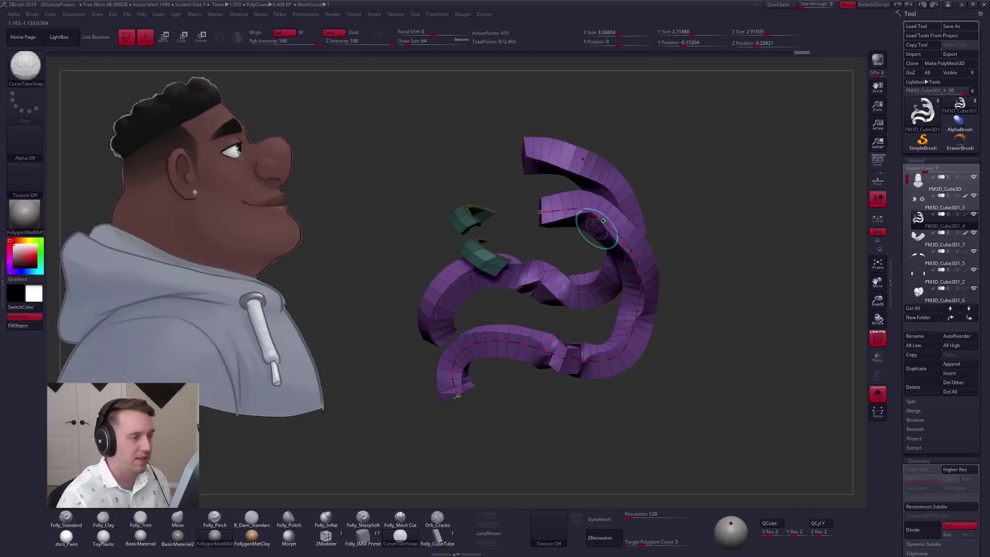
Step: Undo the CurveTubeSnap tubes and show the full head with the upper eyelid again
right_click_drag(438, 219, 587, 209)
left_click(530, 217)
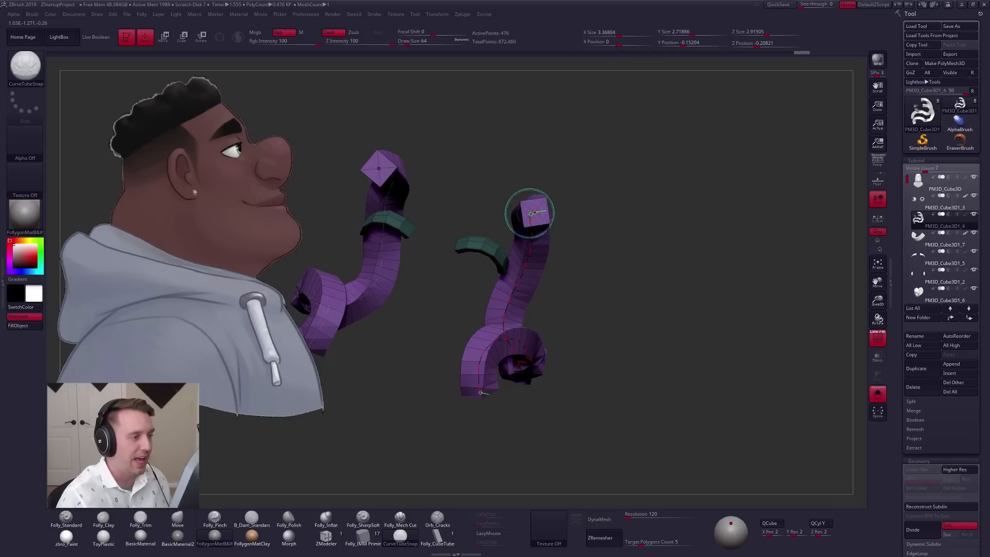
right_click_drag(551, 293, 506, 287)
right_click_drag(521, 357, 443, 361)
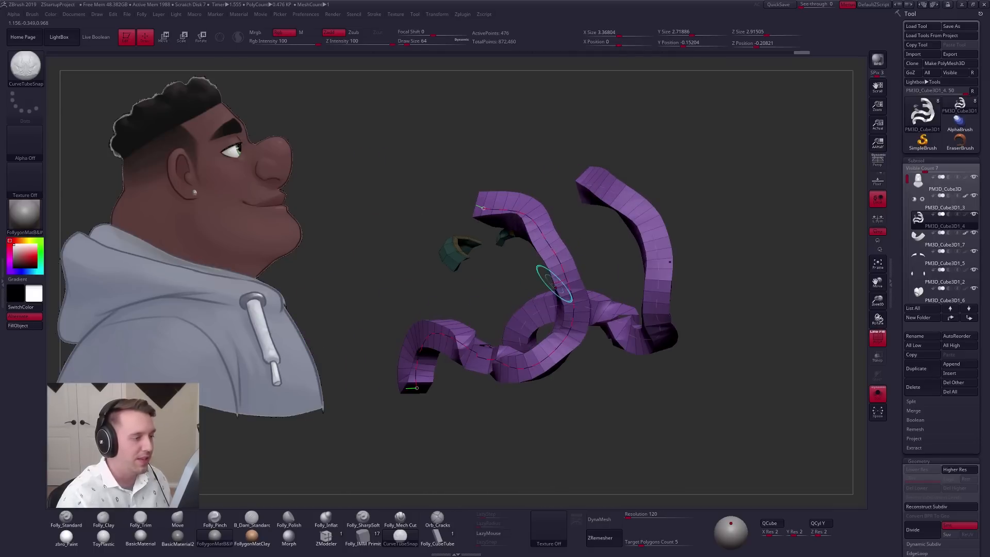
key("ctrl+z")
key("ctrl+z")
key("ctrl+z")
right_click_drag(515, 289, 617, 281)
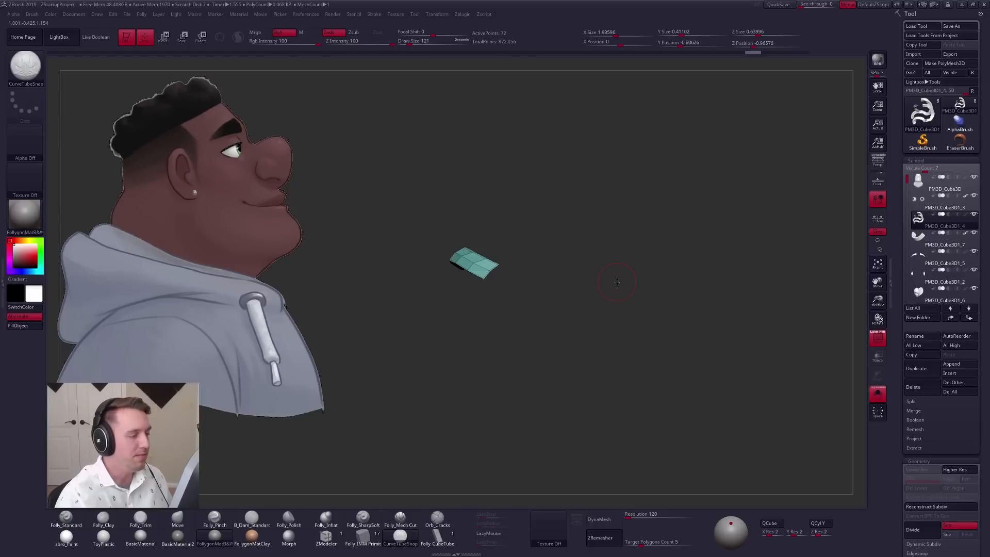
key("shift+s")
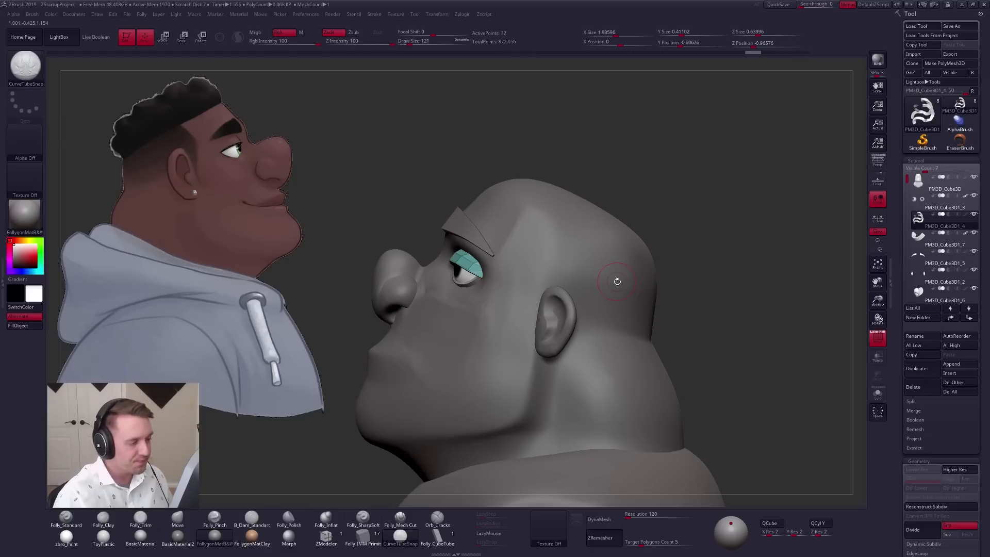
Step: Try the Folly_CubeTube brush on the man's lower face and undo the stroke
left_click(439, 540)
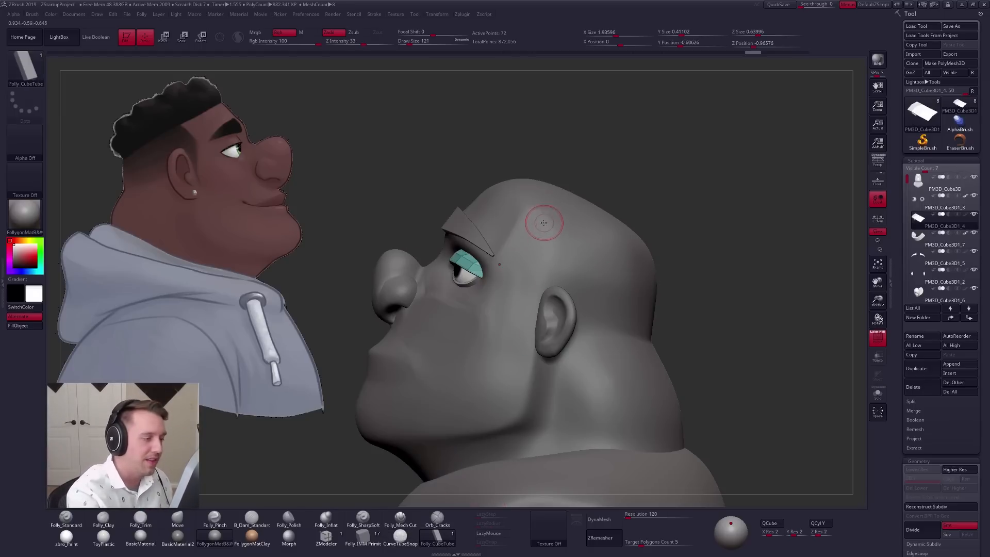
left_click_drag(416, 378, 413, 379)
key("shift+s")
mouse_move(486, 388)
right_mouse_down()
mouse_move(524, 390)
mouse_move(542, 371)
mouse_move(582, 370)
mouse_move(509, 350)
mouse_move(517, 355)
right_mouse_up()
key("ctrl+z")
Step: Show the full head with dynamic subdivision on and the upper eyelid's wireframe hidden
right_click_drag(536, 399, 589, 368, "shift")
key("shift+s")
key("d")
key("shift+f")
right_click_drag(568, 235, 550, 289, "alt")
right_click_drag(550, 289, 502, 308)
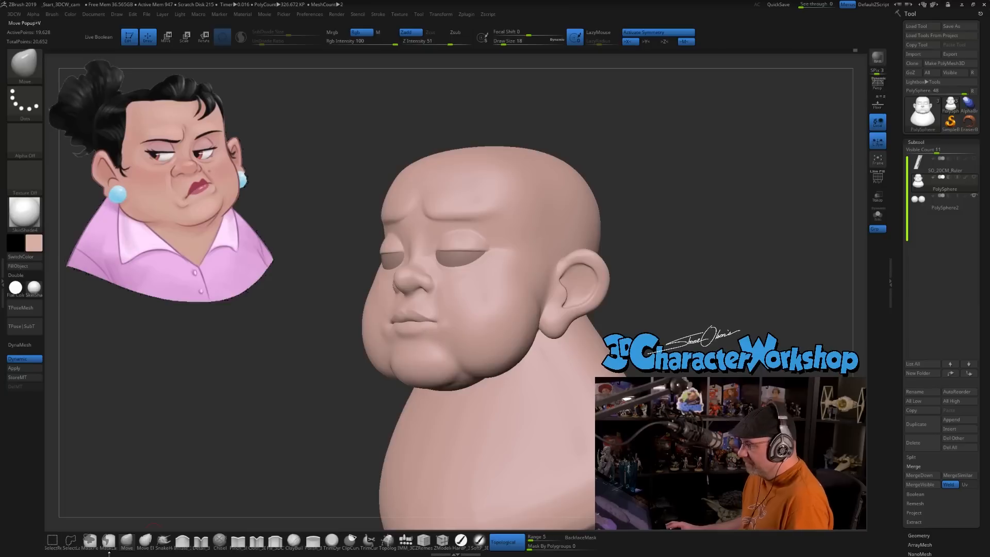
Step: Refine the woman's face around the eye and earlobe with the Move brush, raising the draw size to 83
mouse_move(251, 395)
left_mouse_down("alt")
mouse_move(263, 391)
mouse_move(222, 413)
left_mouse_up("alt")
key("s")
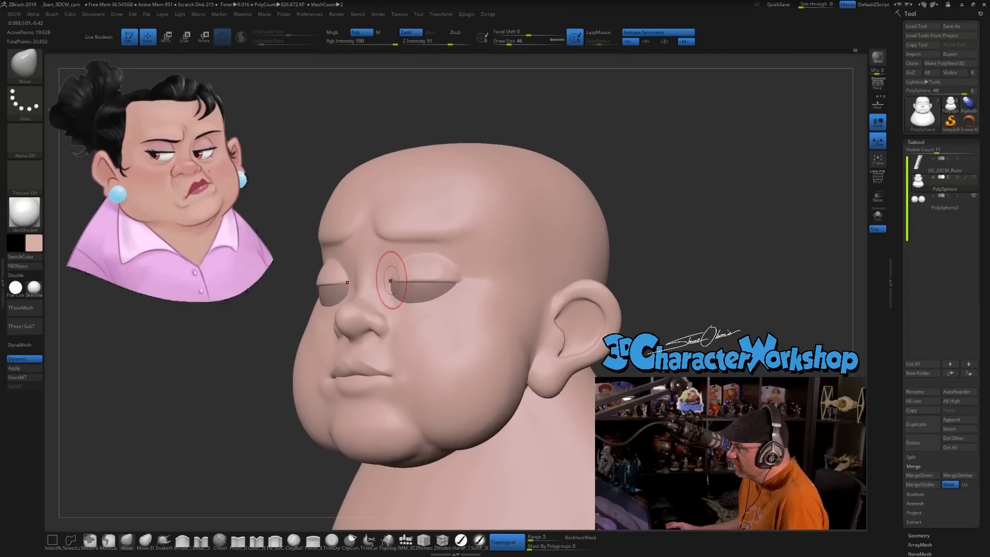
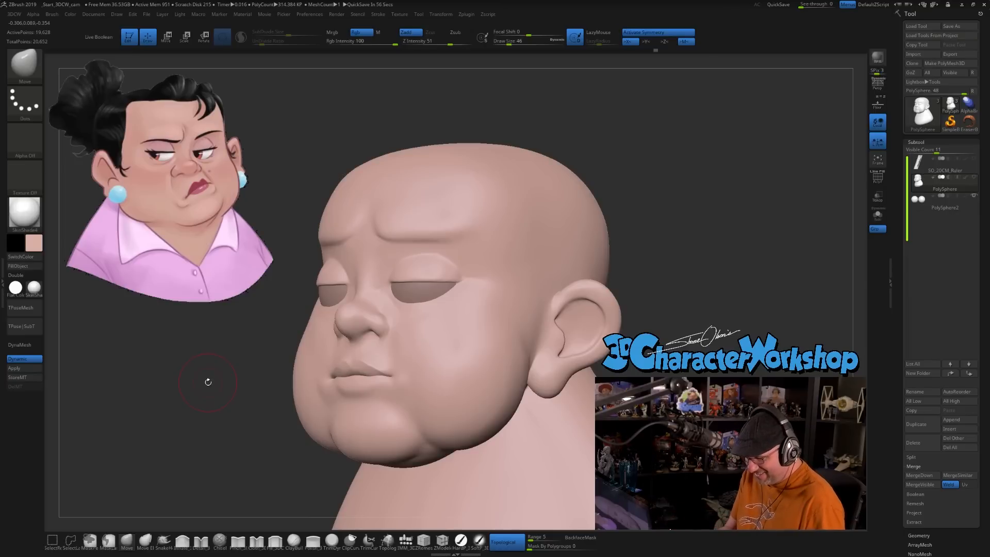
left_click_drag(694, 280, 676, 289)
key("]")
key("]")
key("]")
key("]")
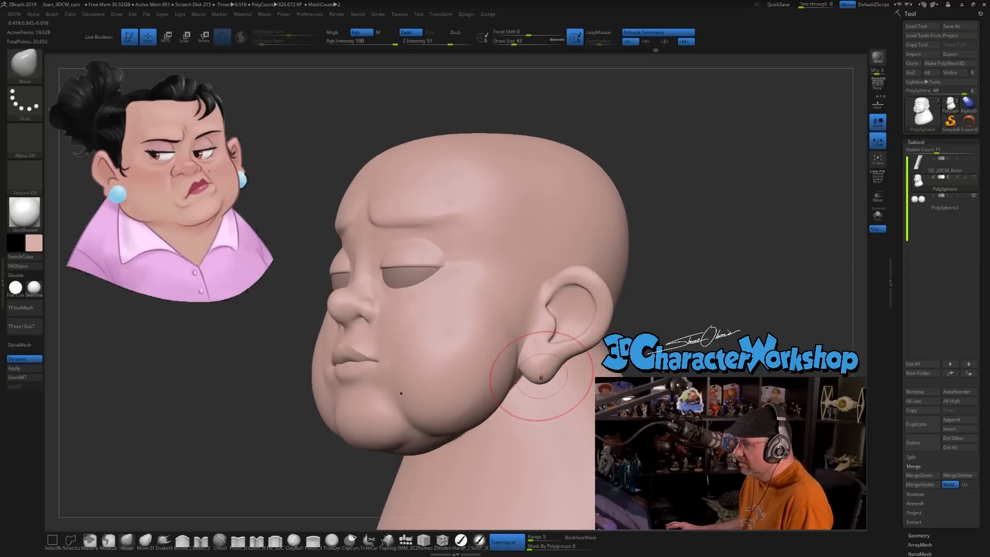
mouse_move(705, 280)
left_mouse_down()
mouse_move(664, 281)
mouse_move(643, 332)
left_mouse_up()
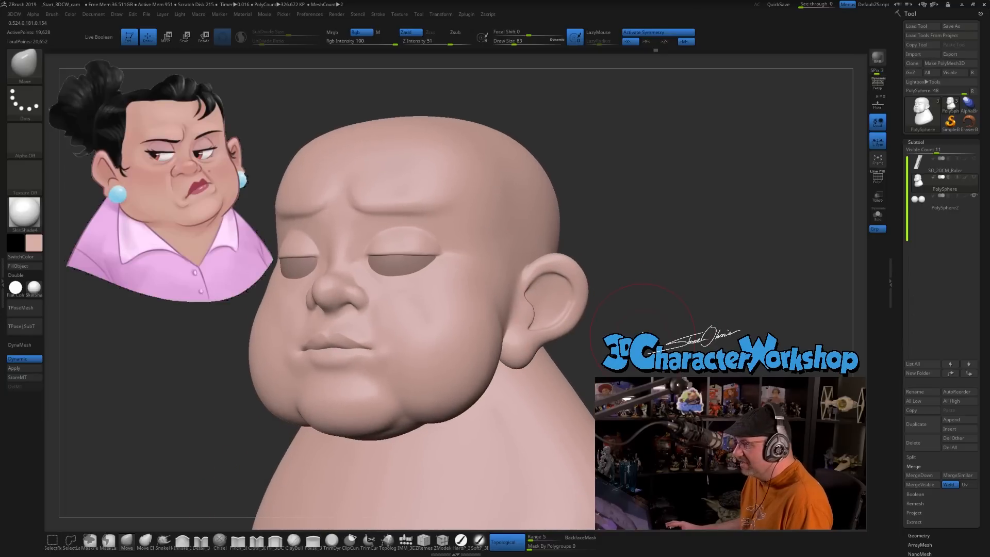
mouse_move(641, 280)
left_mouse_down()
mouse_move(654, 289)
mouse_move(644, 276)
mouse_move(651, 258)
left_mouse_up()
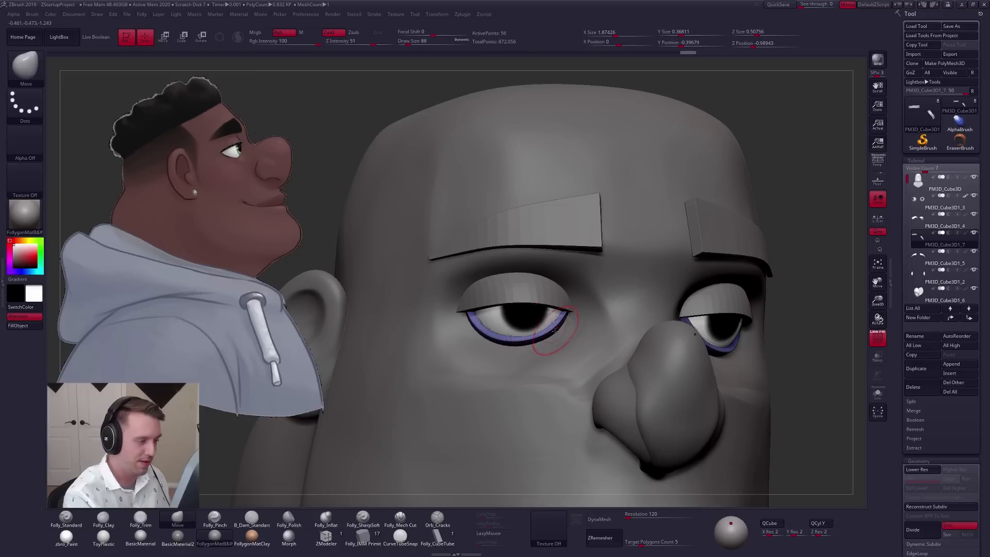
Step: Reshape the man's lower eyelid with the Move brush so it follows the underside of the eye
left_click_drag(473, 328, 477, 327)
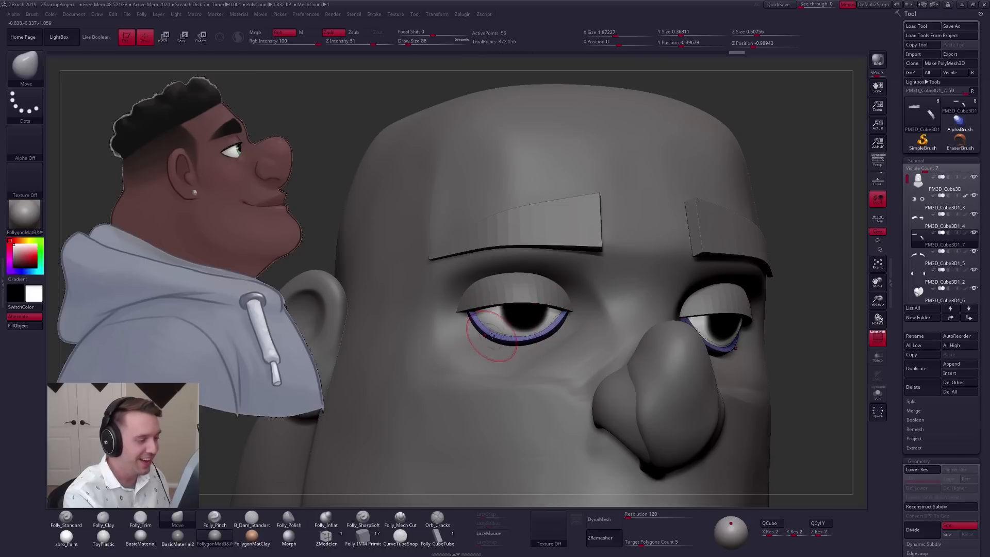
key("alt+s")
left_click(489, 376, "ctrl")
key("alt+s")
key("space")
left_click_drag(479, 355, 484, 356)
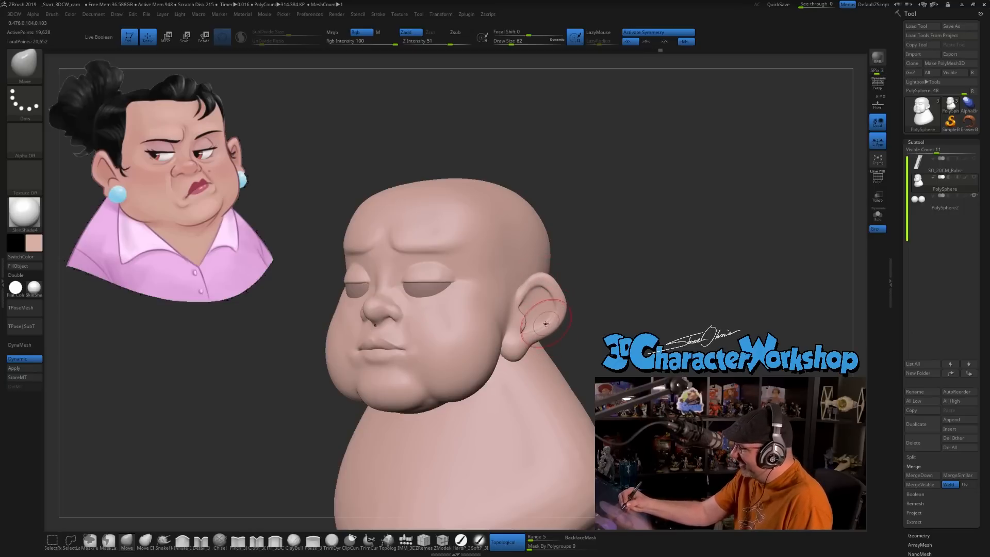
Step: Reduce the Move brush's draw size for detail work inside the woman's ear
mouse_move(606, 313)
right_mouse_down()
mouse_move(564, 305)
mouse_move(549, 290)
mouse_move(530, 299)
mouse_move(548, 284)
mouse_move(520, 293)
mouse_move(540, 307)
mouse_move(536, 294)
right_mouse_up()
key("bracketleft")
key("bracketleft")
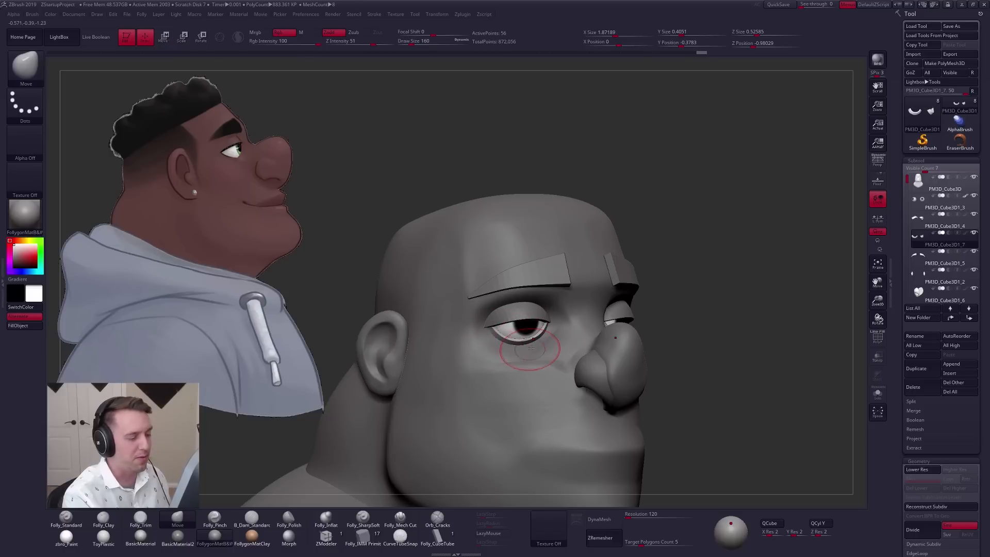
Step: Adjust the man's lower eyelid, select the head subtool and set the Move brush's draw size to 121
mouse_move(527, 366)
right_mouse_down()
mouse_move(556, 363)
mouse_move(553, 349)
right_mouse_up()
key("space")
left_click_drag(517, 351, 536, 355)
left_click(535, 367, "alt")
key("space")
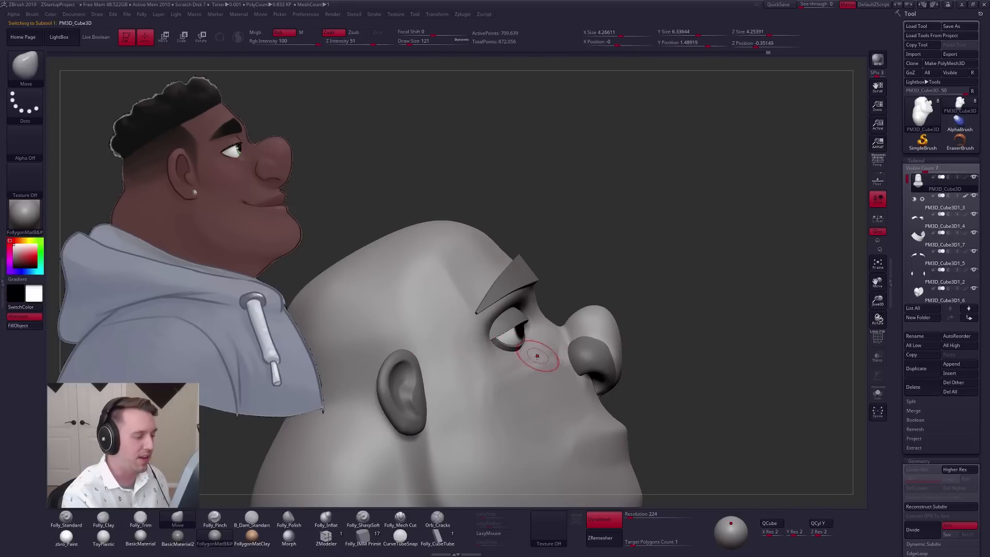
right_click_drag(537, 355, 512, 355)
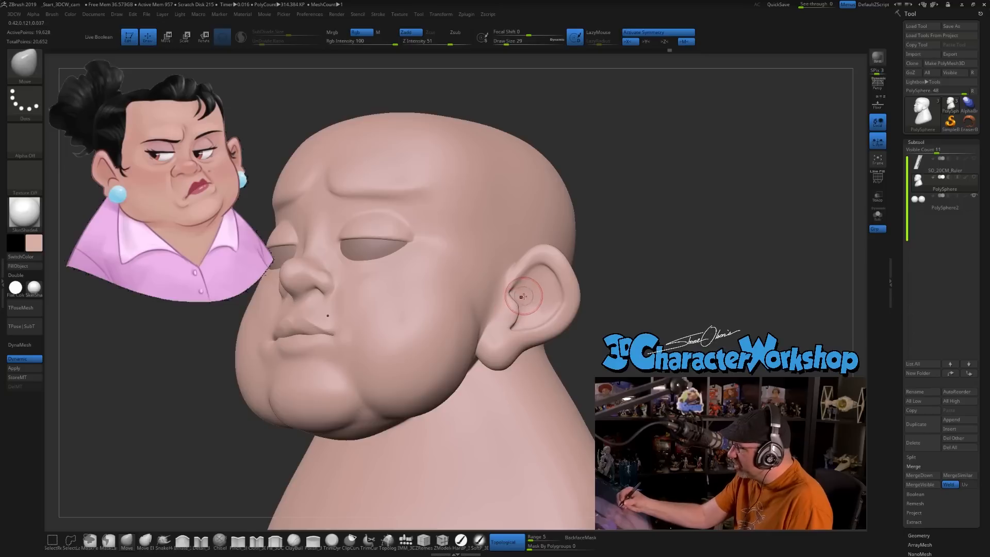
Step: Shape and smooth the inner contours of the woman's ear with the Move and Smooth brushes
mouse_move(523, 296)
right_mouse_down()
mouse_move(516, 304)
mouse_move(530, 327)
right_mouse_up()
key("shift")
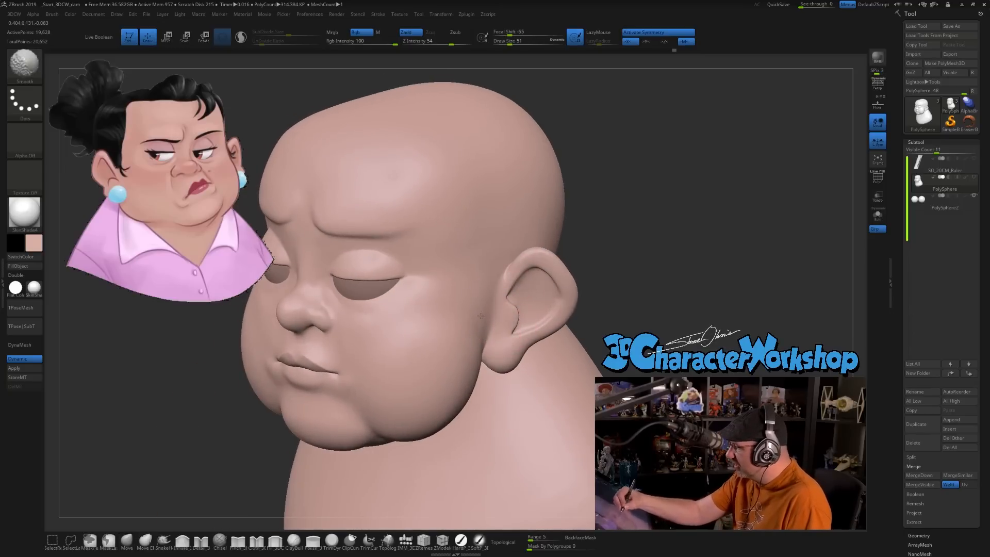
mouse_move(516, 326)
right_mouse_down()
mouse_move(495, 319)
mouse_move(494, 341)
mouse_move(507, 285)
mouse_move(464, 291)
right_mouse_up()
key("s")
left_click(496, 321)
key("s")
left_click(497, 336)
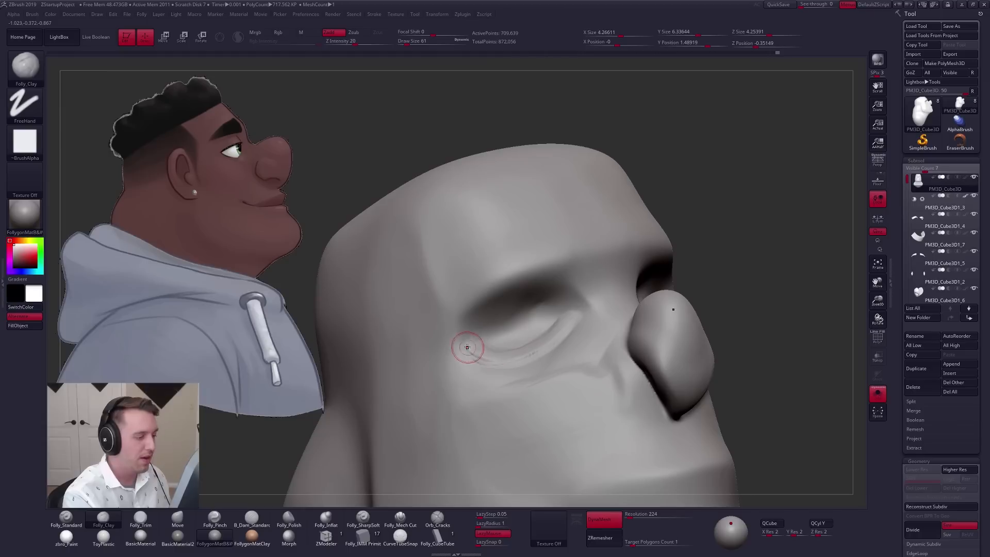
Step: Build up the skin under the man's eye with Folly_Clay and switch to the Move brush at draw size 130
left_click_drag(467, 347, 478, 354)
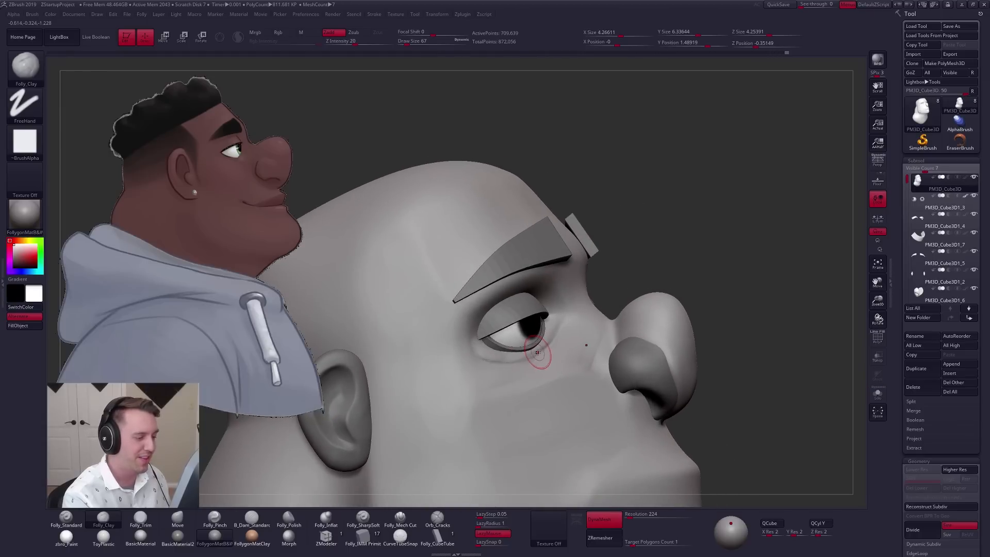
key("space")
left_click_drag(537, 354, 537, 357)
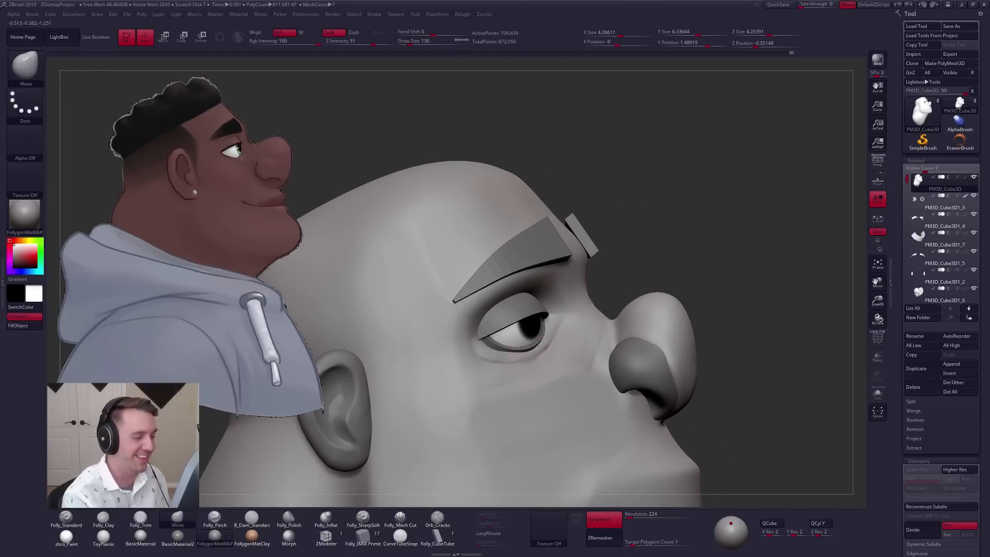
Step: Adjust the skin beneath the man's lower eyelid with the Move brush at draw size 140
key("space")
right_click_drag(543, 355, 519, 357)
key("space")
left_click_drag(532, 357, 534, 356)
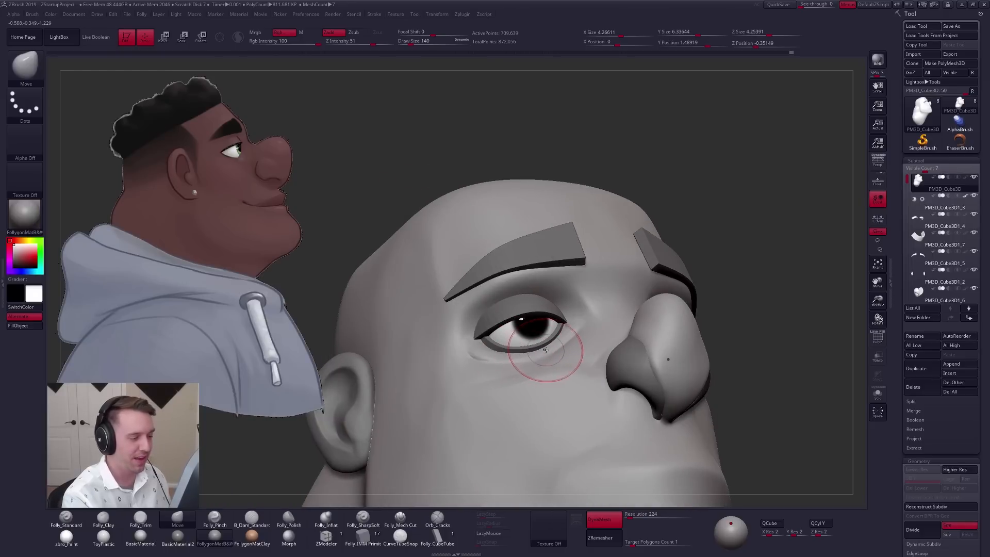
key("space")
left_click(877, 394)
mouse_move(503, 338)
right_mouse_down()
mouse_move(536, 331)
mouse_move(510, 351)
mouse_move(526, 355)
right_mouse_up()
key("2")
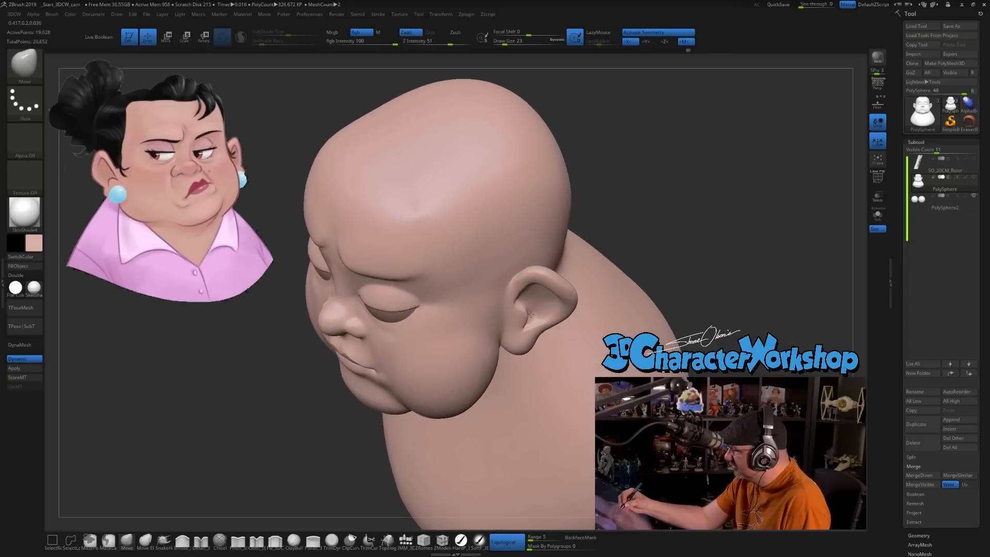
Step: Refine the woman's ear with the Move brush at draw size 23 and reshape her throat at draw size 68
mouse_move(541, 315)
right_mouse_down()
mouse_move(548, 301)
mouse_move(538, 311)
right_mouse_up()
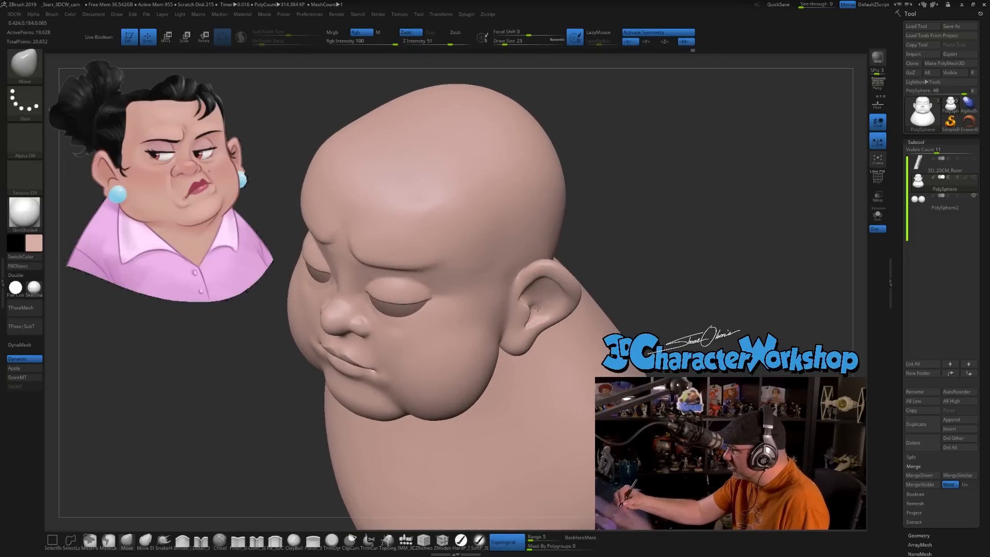
mouse_move(541, 306)
right_mouse_down()
mouse_move(611, 290)
mouse_move(606, 276)
mouse_move(608, 292)
mouse_move(620, 289)
mouse_move(603, 305)
mouse_move(586, 299)
mouse_move(608, 293)
right_mouse_up()
key("s")
right_click_drag(453, 389, 419, 387, "alt")
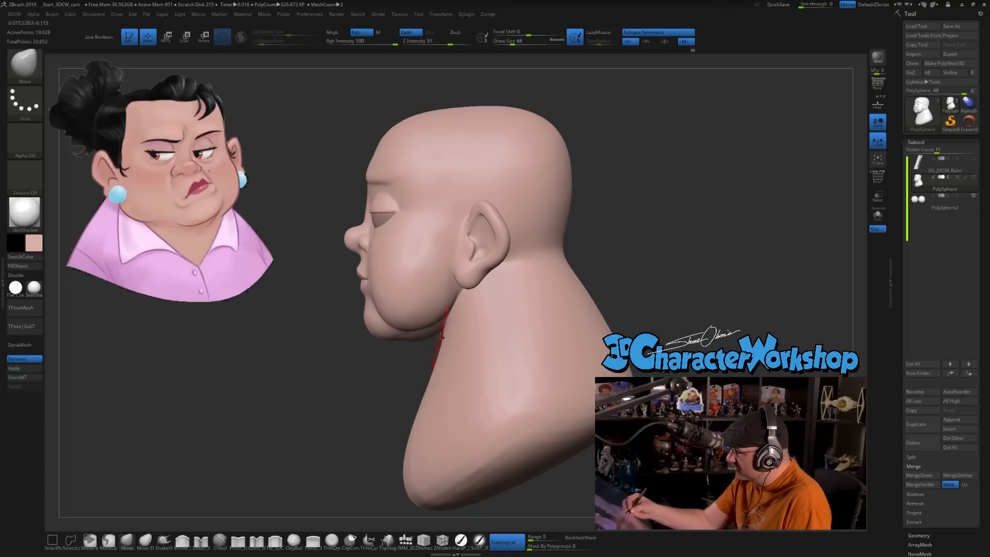
right_click_drag(434, 361, 450, 346)
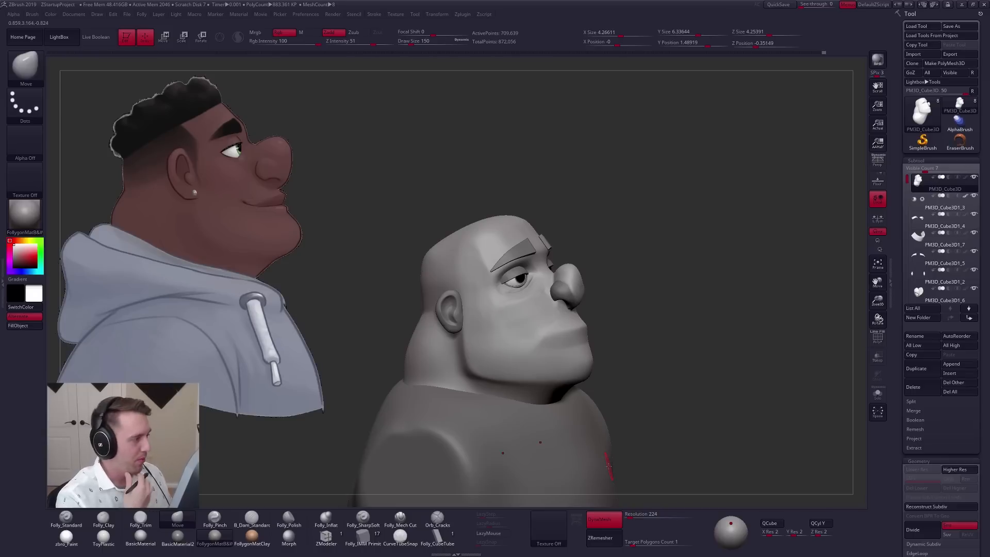
Step: Adjust the man's jaw and neck with the Move brush in side view
right_click_drag(549, 317, 588, 320)
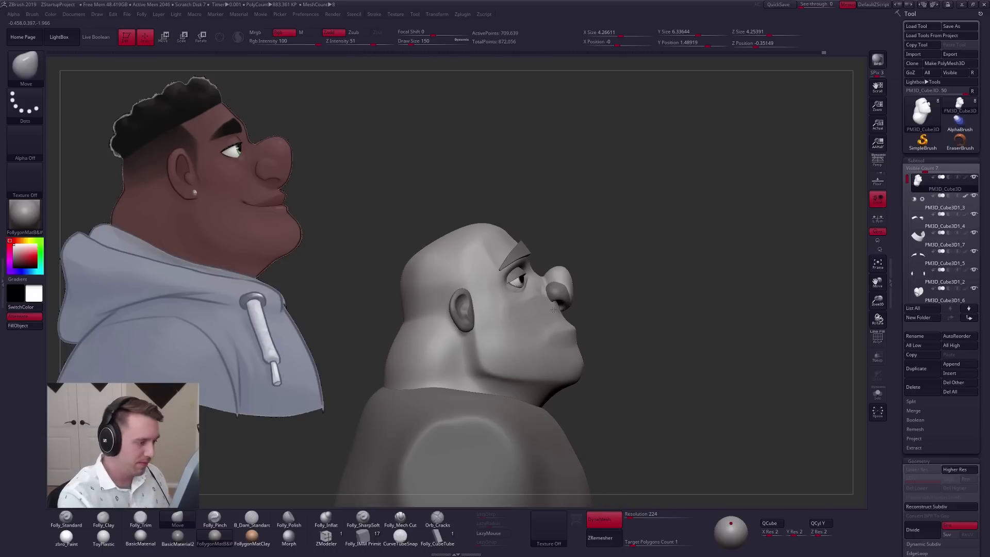
key("space")
mouse_move(526, 367)
left_mouse_down()
mouse_move(541, 365)
mouse_move(513, 372)
mouse_move(490, 345)
left_mouse_up()
key("space")
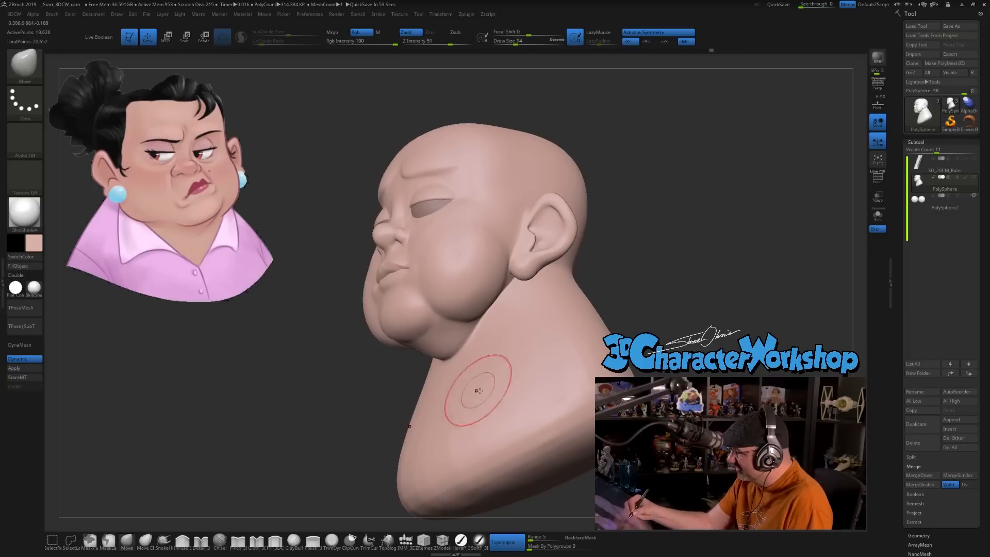
Step: Enlarge the brush to draw size 207 for broad shaping of the woman's neck and shoulders
right_click_drag(471, 393, 429, 372)
key("s")
left_click_drag(482, 459, 493, 459)
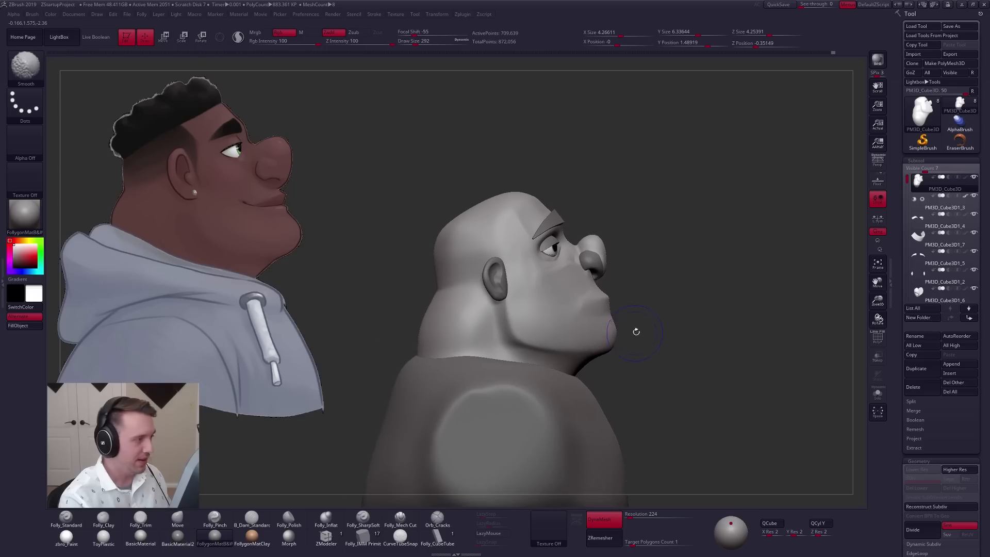
Step: Select the man's nostril subtool and set the Move brush's draw size to 192
left_click(637, 329, "alt")
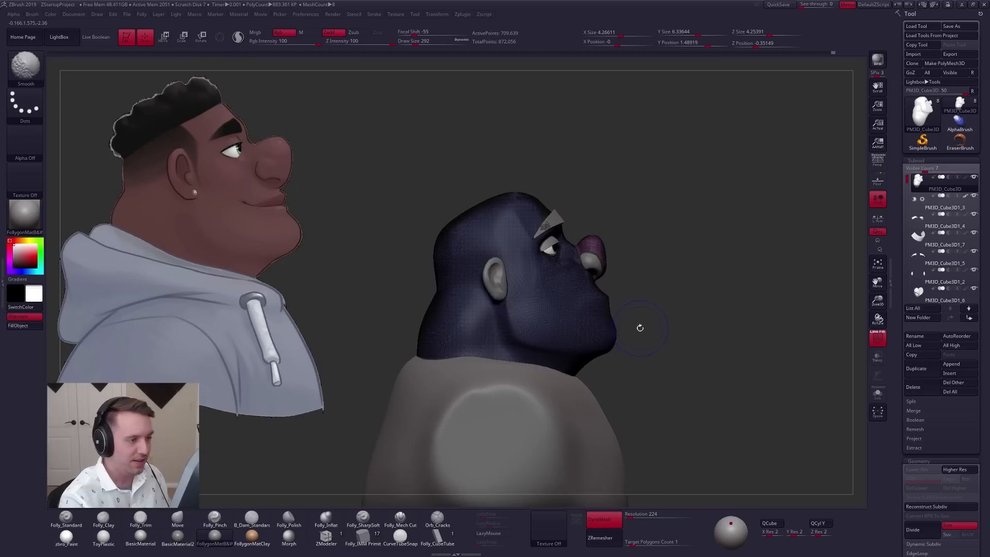
left_click(598, 263, "alt")
mouse_move(630, 261)
right_mouse_down("alt")
mouse_move(552, 335)
mouse_move(518, 338)
right_mouse_up("alt")
key("s")
left_click_drag(517, 331, 512, 331)
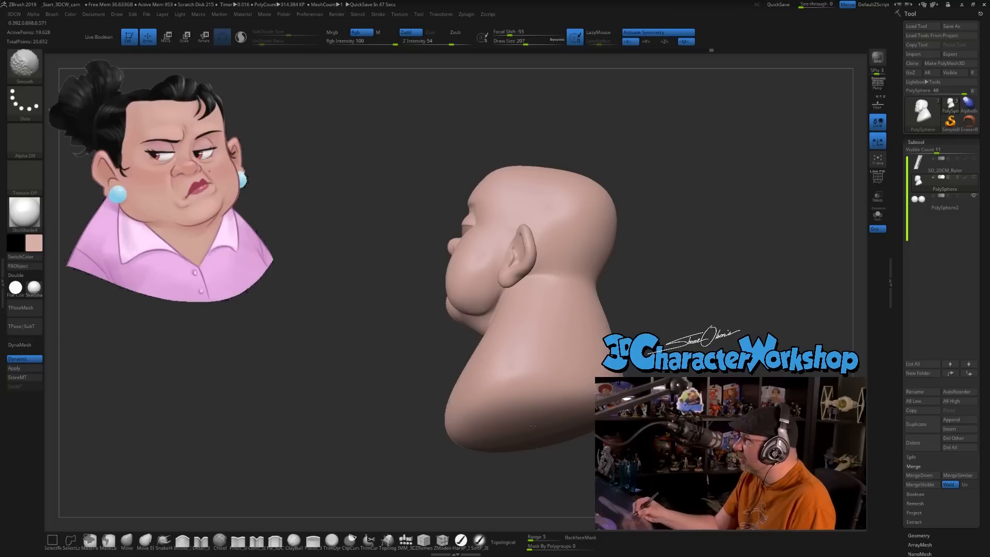
Step: Smooth the woman's shoulders and upper back at draw size 207 and reshape the area under her chin
right_click_drag(560, 406, 438, 433, "alt")
left_click_drag(475, 415, 474, 383, "shift")
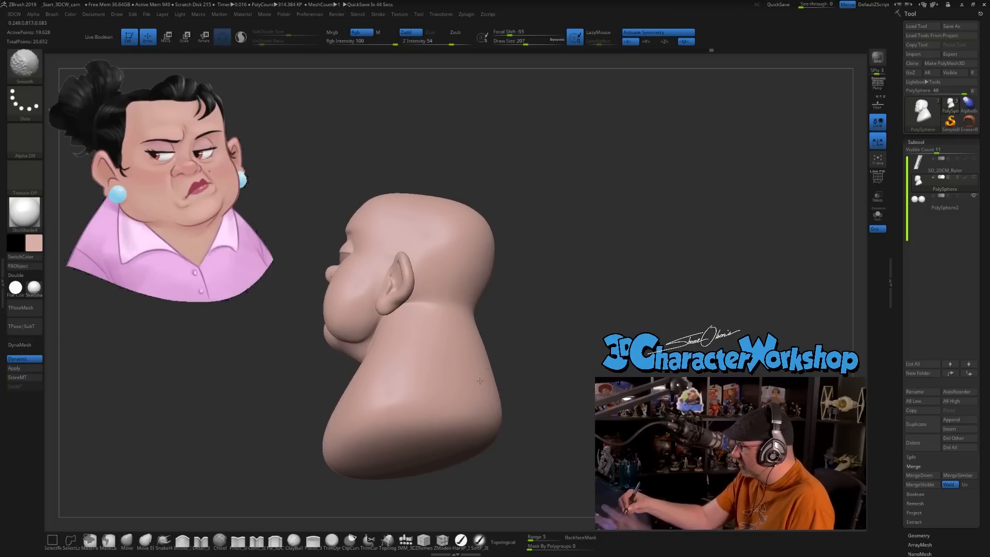
mouse_move(521, 347)
right_mouse_down()
mouse_move(537, 354)
mouse_move(526, 310)
mouse_move(546, 325)
mouse_move(534, 321)
mouse_move(536, 340)
mouse_move(534, 329)
right_mouse_up()
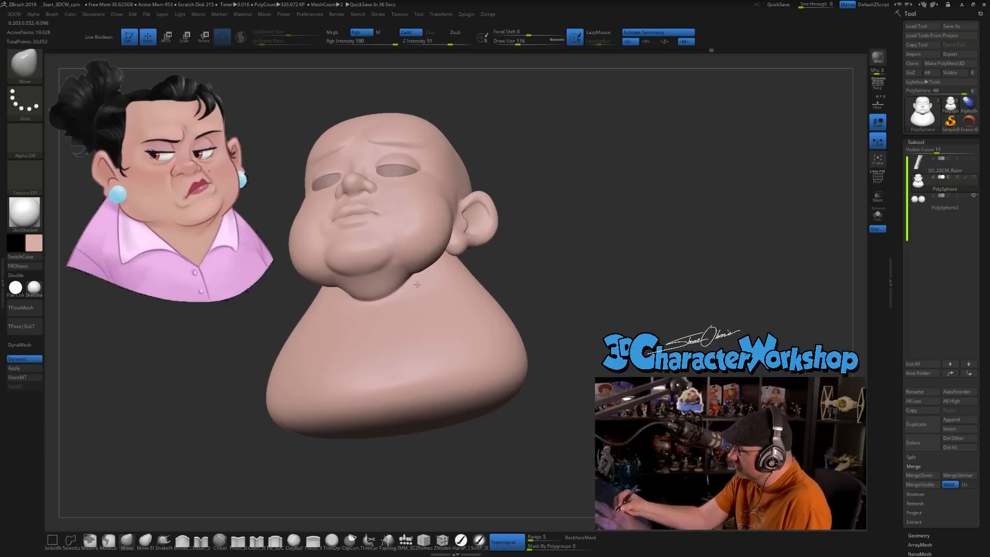
right_click_drag(421, 286, 387, 316)
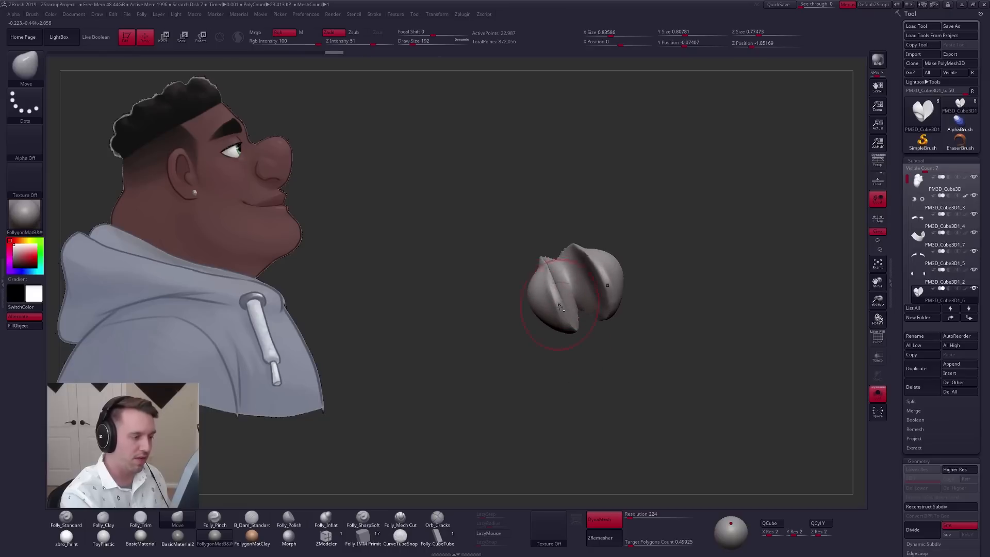
Step: Reshape the man's isolated nostrils with the Move brush at draw size 192
right_click_drag(560, 305, 559, 370)
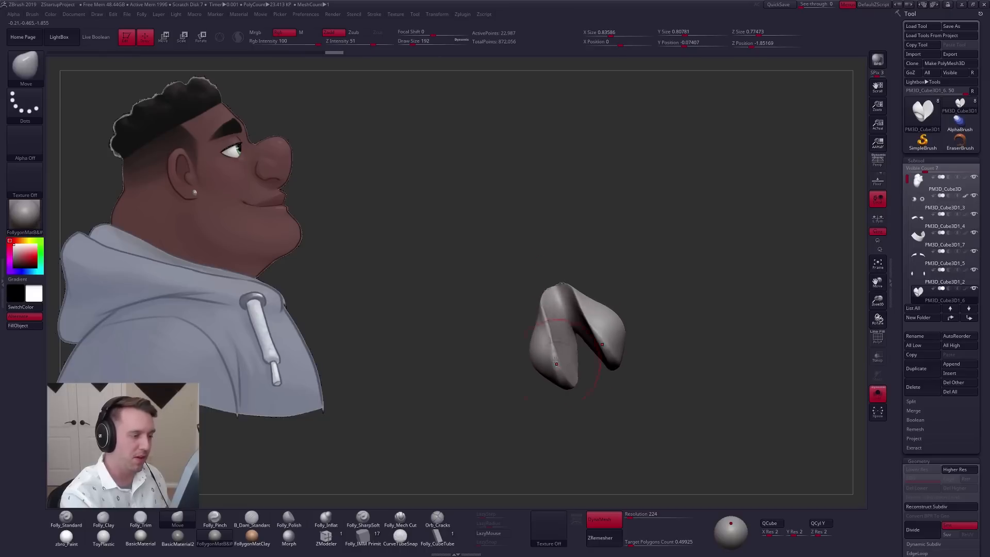
left_click_drag(550, 309, 550, 300)
right_click_drag(557, 353, 579, 261)
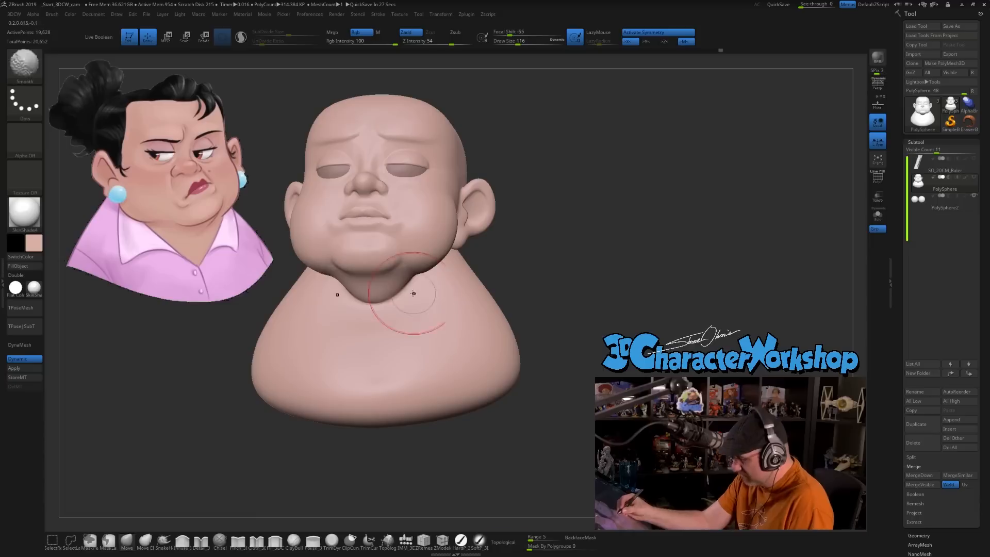
Step: Check the woman's polygon wireframe around the neck and chest and adjust the brush's draw size for shaping that area
key("shift+f")
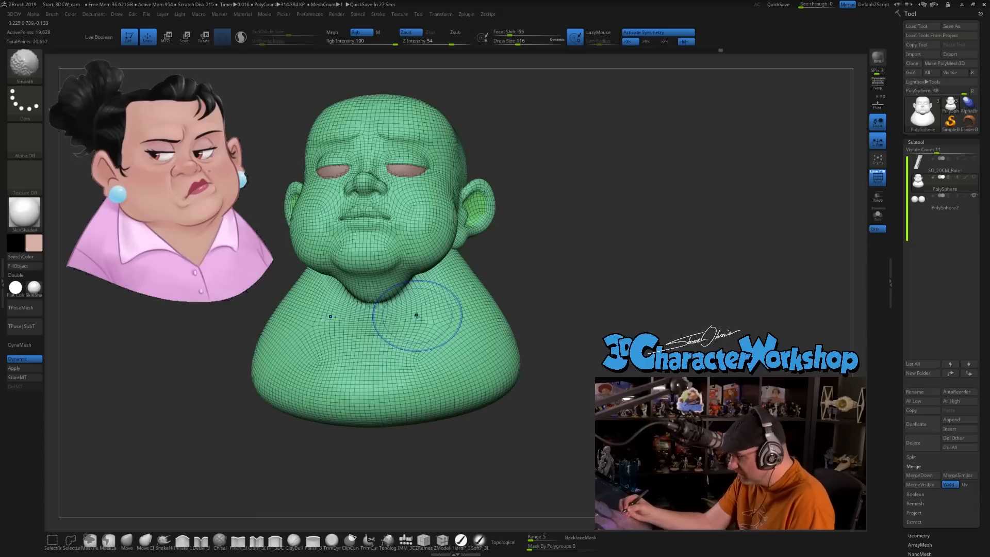
key("shift+f")
right_click_drag(413, 313, 410, 351, "ctrl")
key("s")
left_click_drag(409, 326, 407, 325)
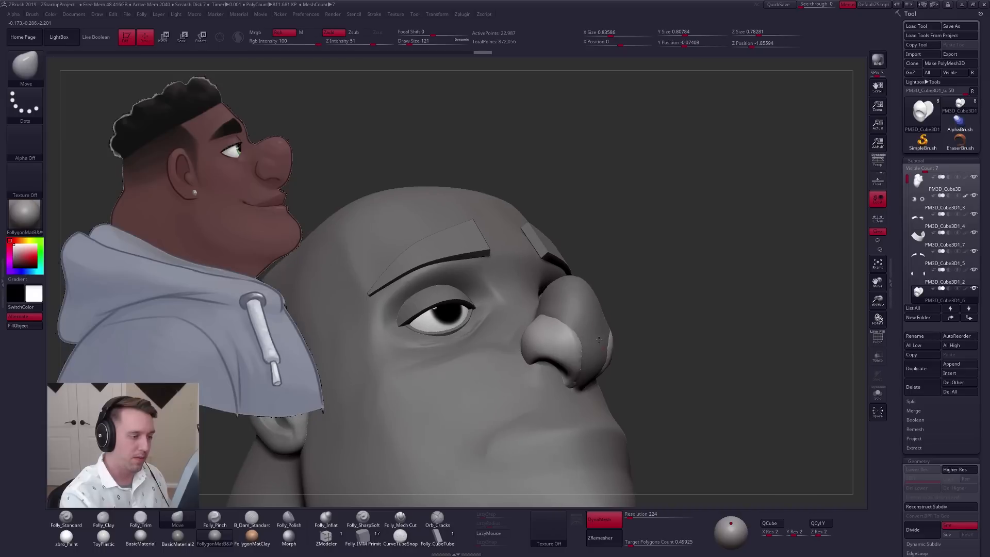
Step: Set the Move brush's draw size to 160 and reshape the side of the man's nostril against the nose
right_click_drag(599, 340, 619, 335)
key("space")
left_click_drag(544, 316, 545, 309)
right_click_drag(545, 323, 562, 319)
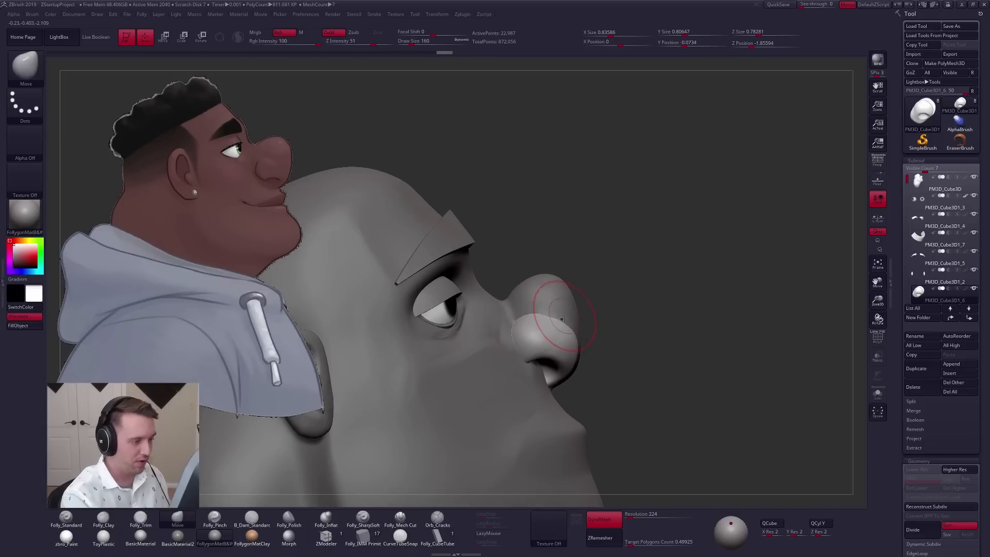
left_click_drag(546, 310, 525, 313)
key("space")
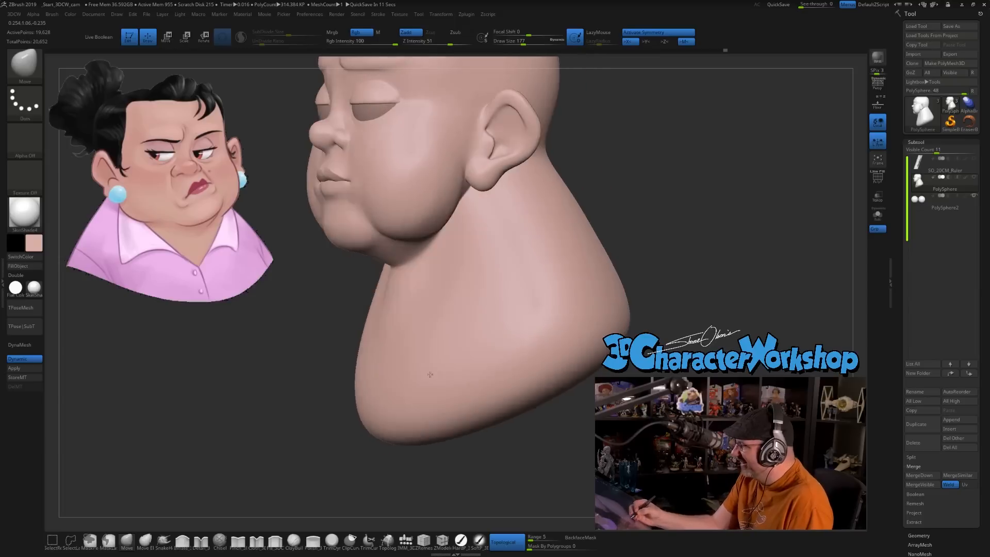
Step: Reshape the front of the woman's neck below the jaw with the Move brush at draw size 177
right_click_drag(478, 303, 453, 285)
left_click_drag(448, 283, 419, 272)
mouse_move(427, 297)
right_mouse_down()
mouse_move(436, 332)
mouse_move(497, 338)
mouse_move(542, 255)
right_mouse_up()
mouse_move(542, 255)
right_mouse_down("alt")
mouse_move(548, 330)
mouse_move(614, 309)
mouse_move(562, 335)
mouse_move(570, 320)
mouse_move(556, 335)
mouse_move(534, 309)
right_mouse_up("alt")
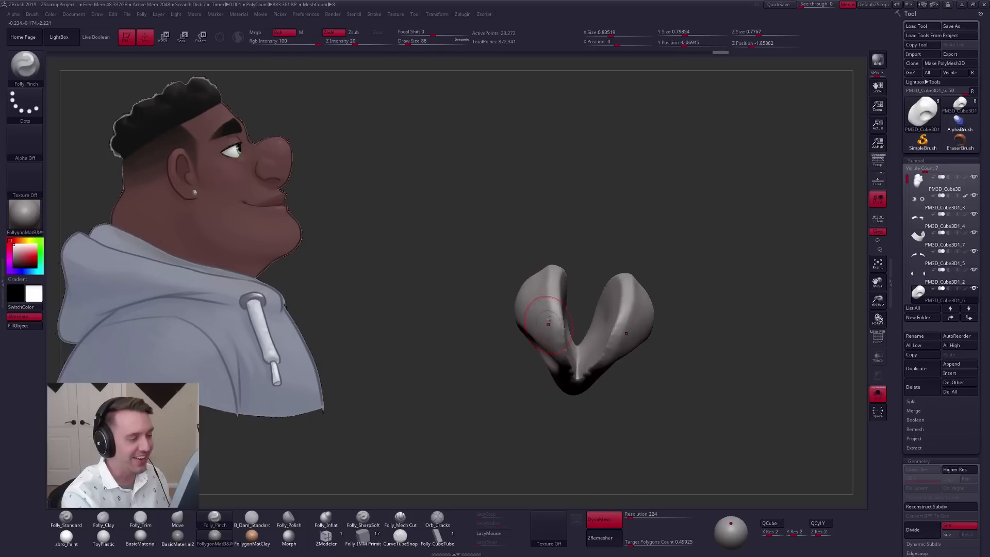
Step: Smooth the outer surfaces of the man's isolated nostrils and build them up with the Folly_Clay brush at draw size 88
left_click_drag(554, 283, 536, 282, "shift")
key("2")
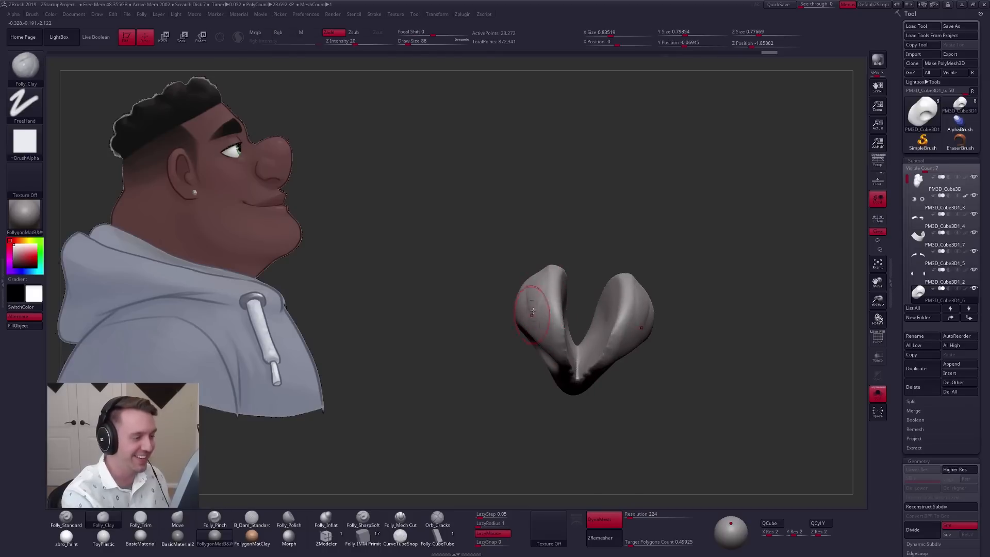
right_click_drag(530, 320, 525, 273)
left_click_drag(539, 294, 536, 301, "shift")
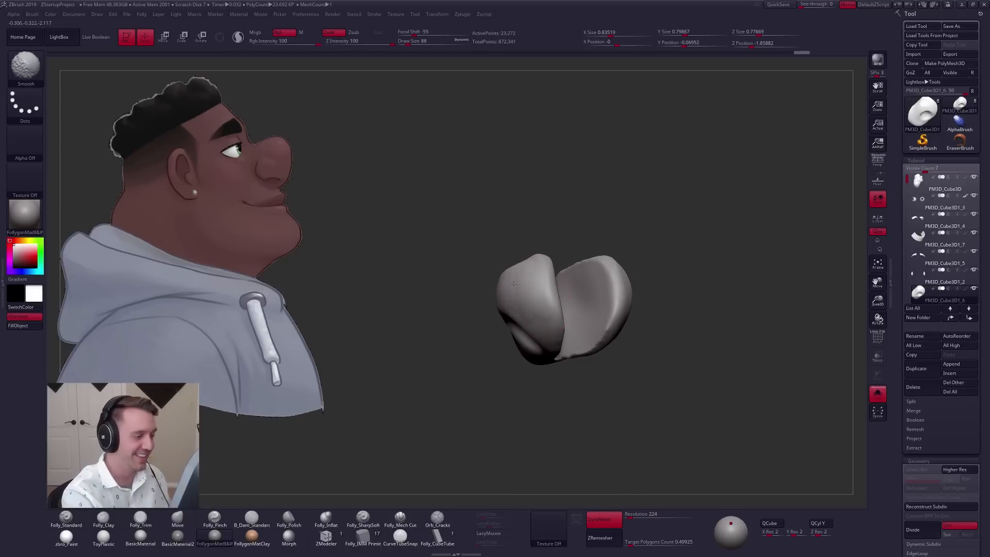
key("alt+s")
Step: Show the man's full head again and switch to the Move brush at draw size 140 for fitting the nostrils
right_click_drag(609, 310, 568, 326)
key("b")
key("m")
key("v")
key("space")
left_click_drag(568, 326, 574, 323)
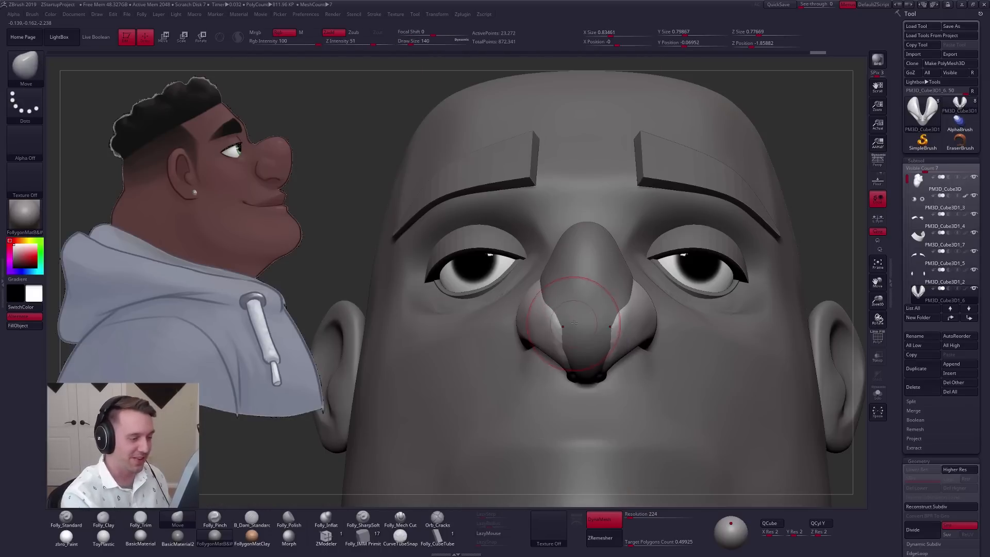
Step: Shape and smooth the man's nostril rims and their inner ends under the nose with the Move brush at draw sizes 67 and 88
right_click_drag(612, 346, 594, 299)
key("space")
left_click_drag(617, 343, 610, 342)
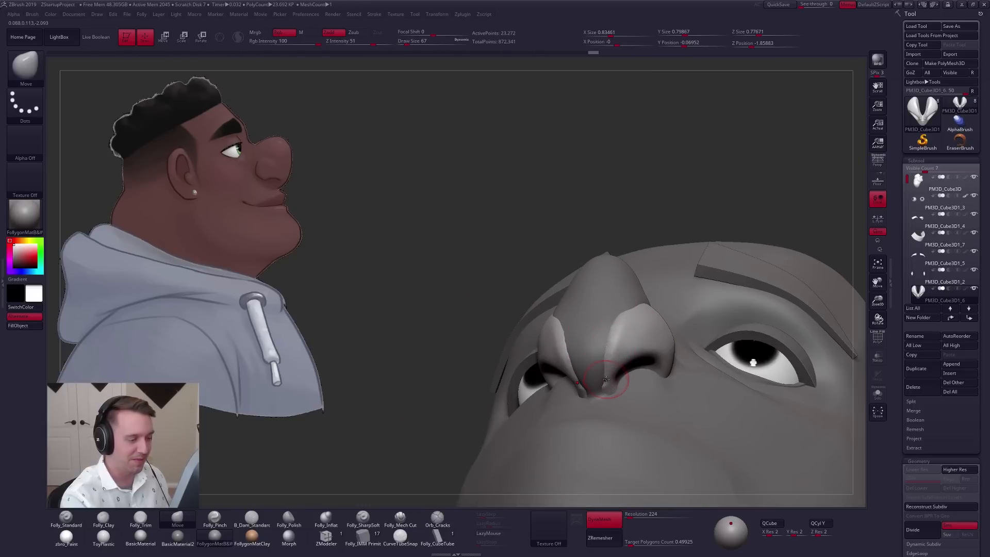
right_click_drag(606, 380, 604, 379)
left_click_drag(604, 376, 606, 373, "shift")
key("space")
left_click_drag(607, 372, 609, 372)
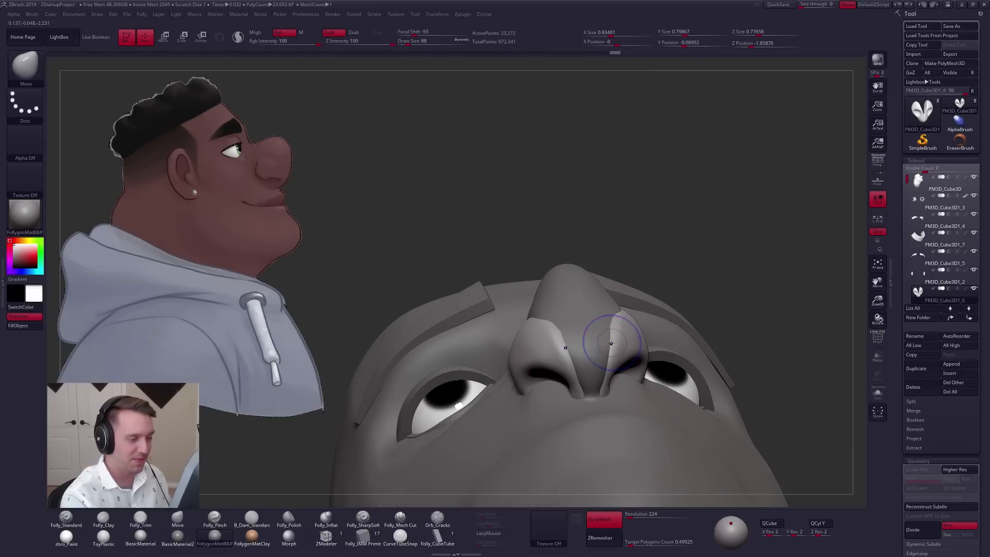
right_click_drag(612, 343, 545, 305)
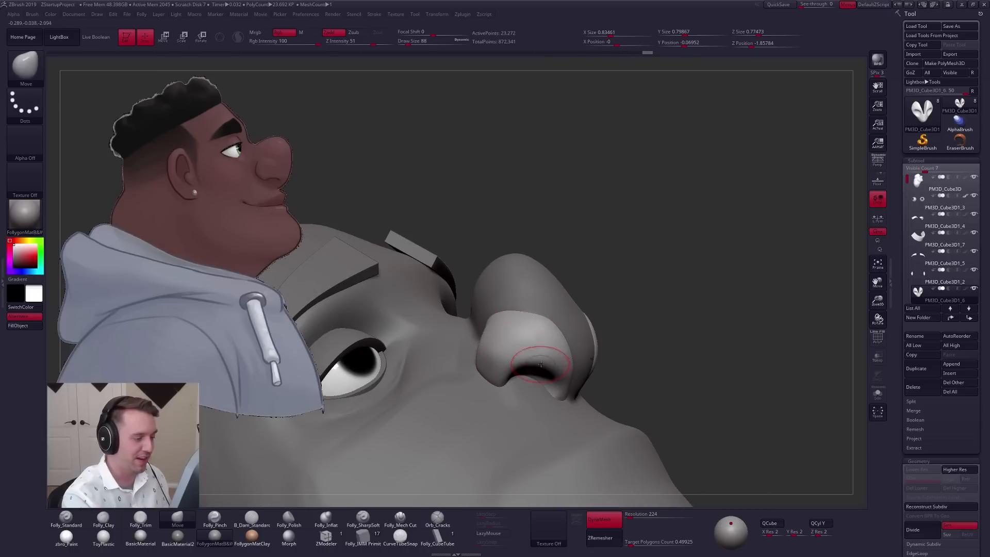
right_click_drag(549, 369, 582, 383)
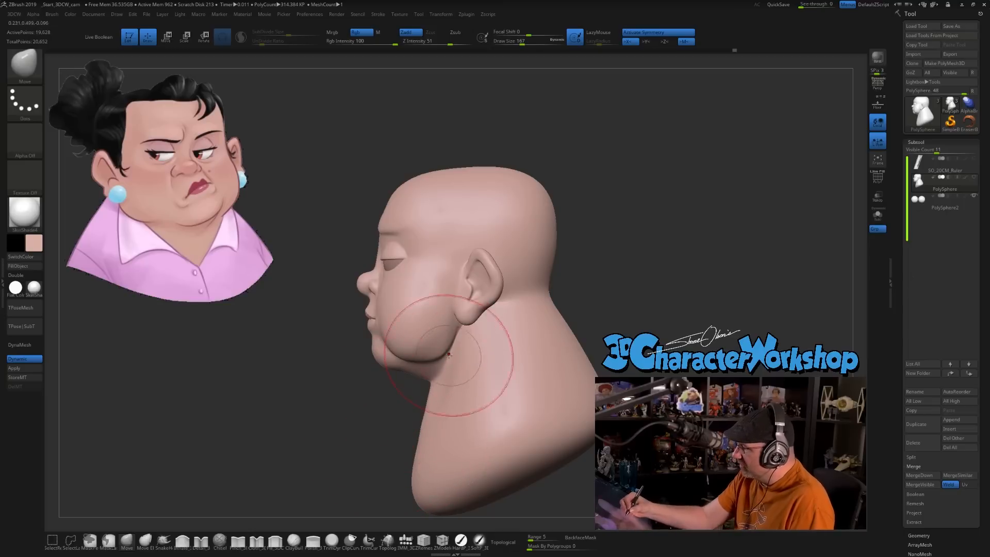
Step: Reduce the Move brush's draw size to 112 and refine the back of the woman's jaw where it meets the neck
key("s")
left_click_drag(449, 355, 444, 345)
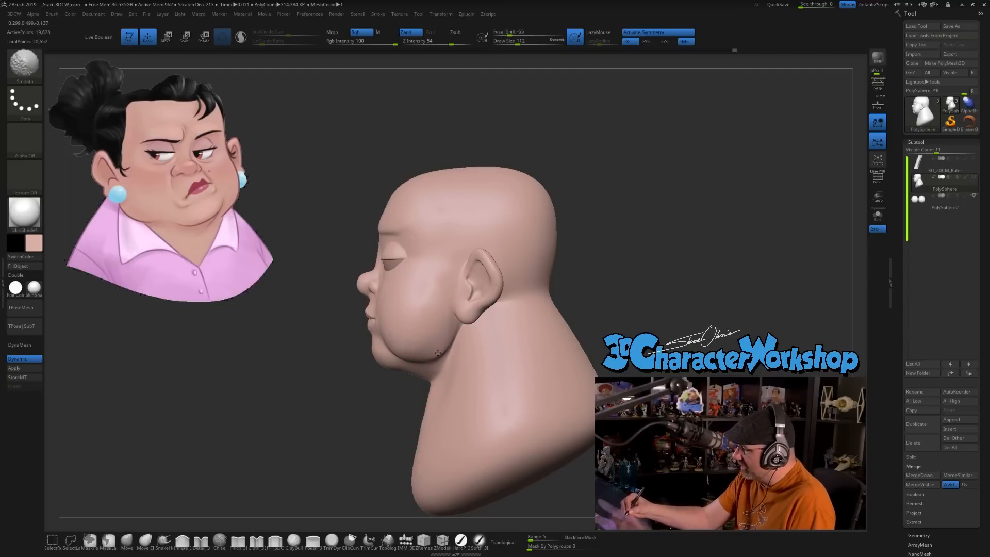
key("b")
key("m")
key("v")
right_click_drag(453, 354, 475, 349)
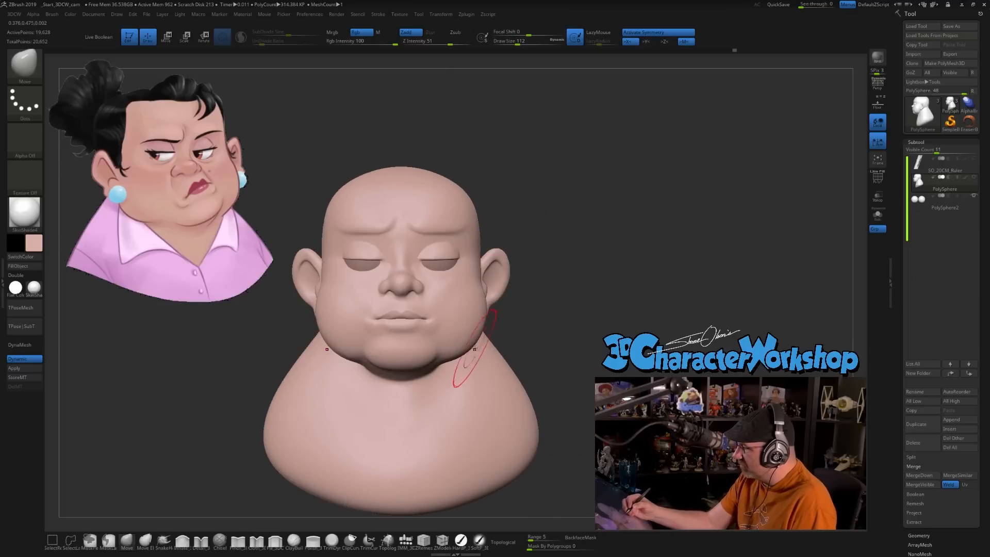
right_click_drag(537, 312, 508, 311)
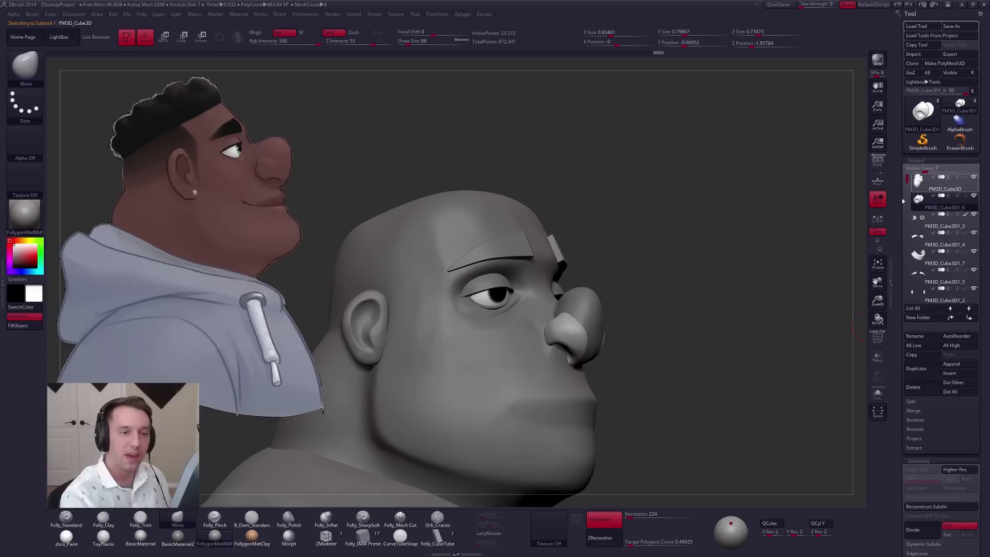
Step: Merge the nostril subtool into the man's head and group the visible mesh into one polygroup
key("ctrl+f")
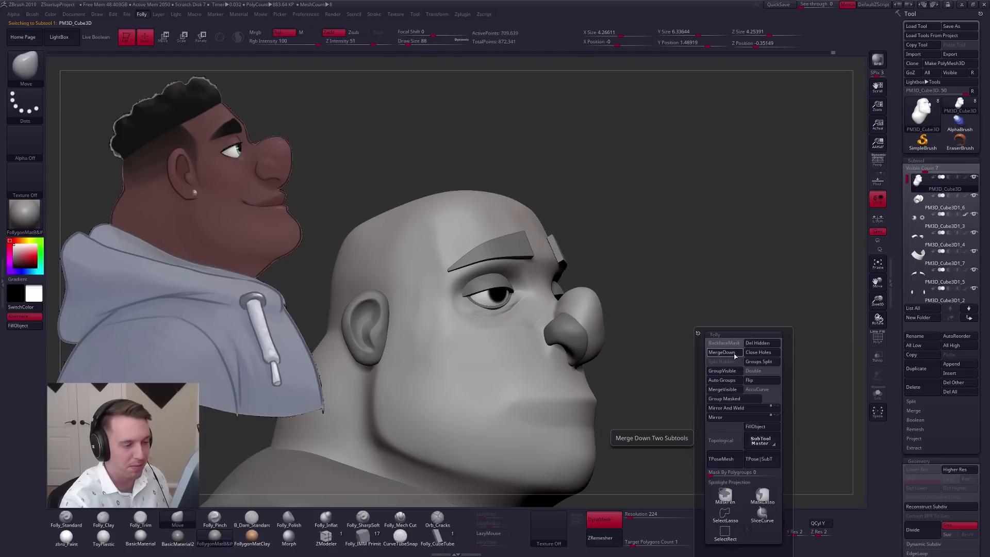
left_click(739, 356)
left_click(706, 371)
Step: Check the merged head's wireframe and remesh it with DynaMesh to fuse the nostrils into the face
key("shift+f")
key("shift+f")
mouse_move(736, 390)
right_mouse_down()
mouse_move(709, 416)
mouse_move(652, 342)
right_mouse_up()
left_click_drag(628, 357, 681, 278, "ctrl")
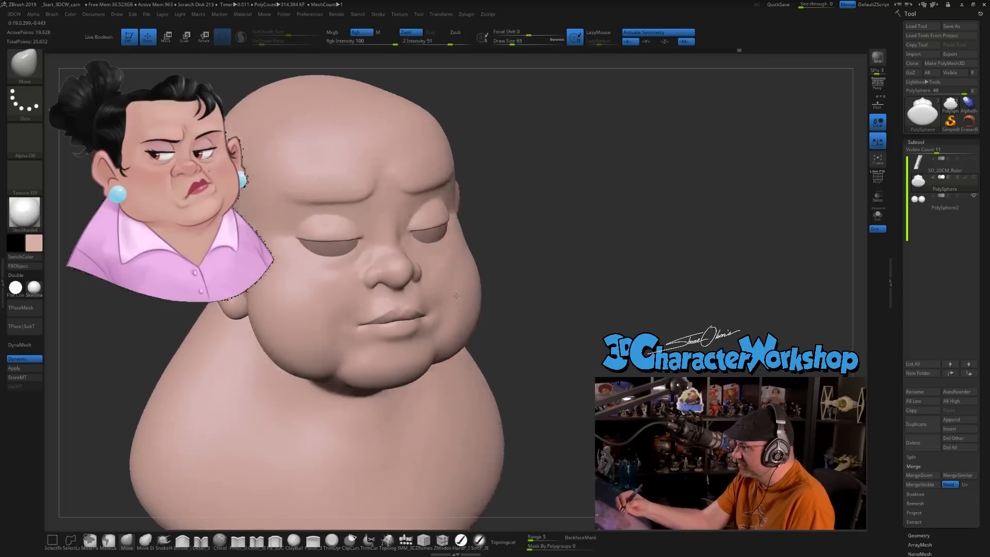
Step: Adjust the woman's cheek beside the mouth with the Move brush at draw size 65
left_click_drag(456, 295, 521, 296)
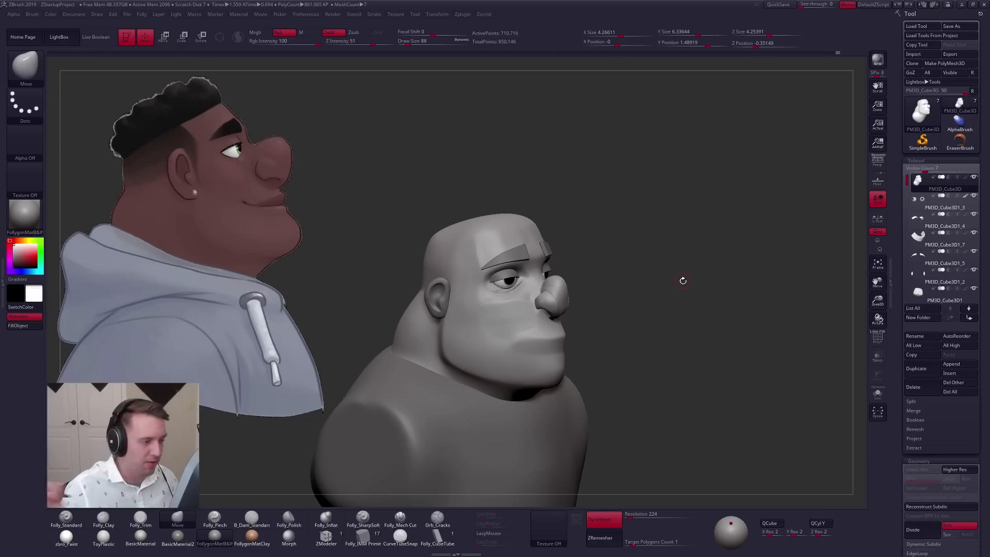
Step: Isolate the man's merged head and work the nostril seam with the Folly_Pinch brush at draw sizes 54 and 121
key("shift+s")
right_click_drag(548, 297, 550, 361, "alt")
key("5")
key("space")
left_click_drag(556, 287, 553, 277)
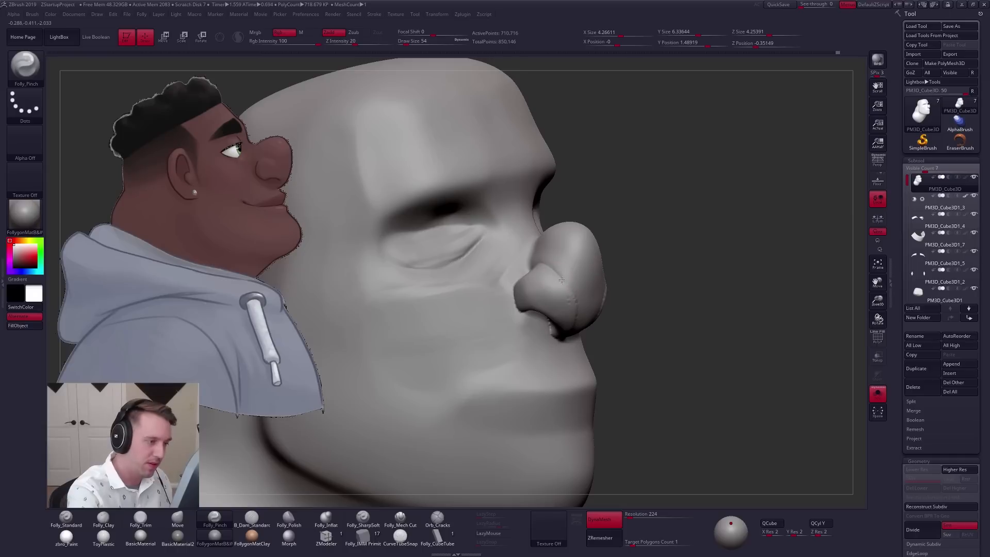
key("space")
left_click_drag(577, 274, 587, 255)
key("space")
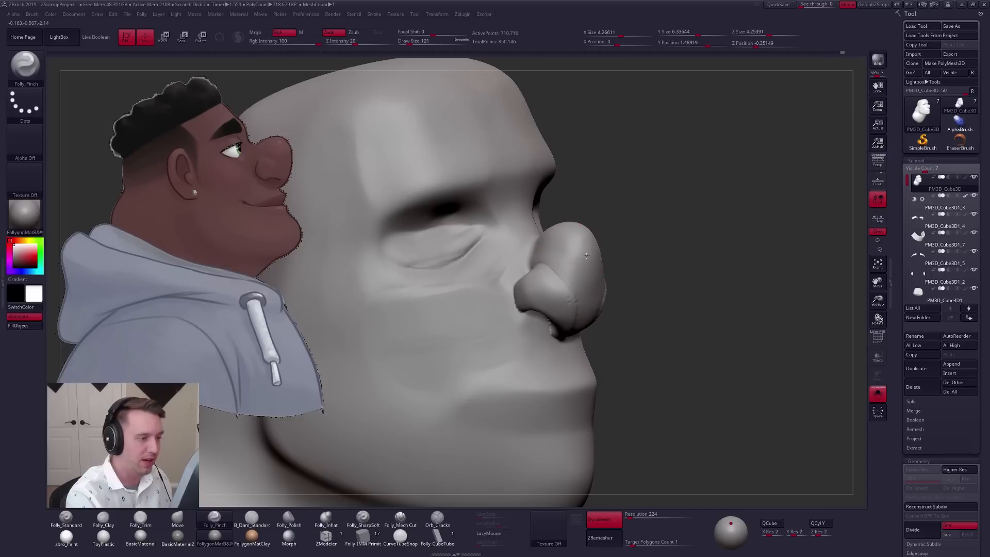
right_click_drag(577, 256, 577, 299, "alt")
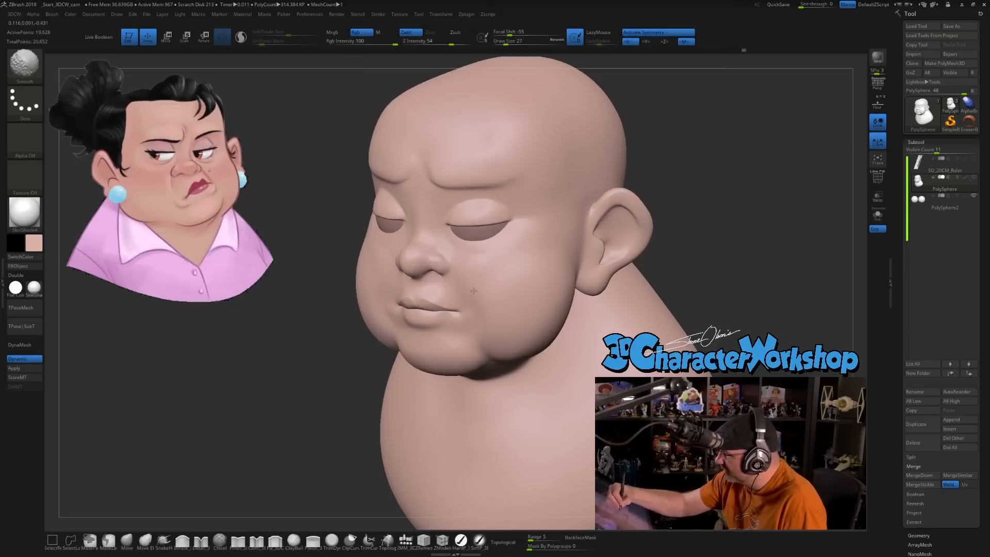
Step: Check the woman's face and wireframe from several angles and smooth the cheek beside her mouth at draw size 58
mouse_move(506, 286)
right_mouse_down()
mouse_move(512, 275)
mouse_move(520, 328)
right_mouse_up()
key("shift+f")
key("shift+f")
left_click_drag(794, 299, 753, 293, "shift")
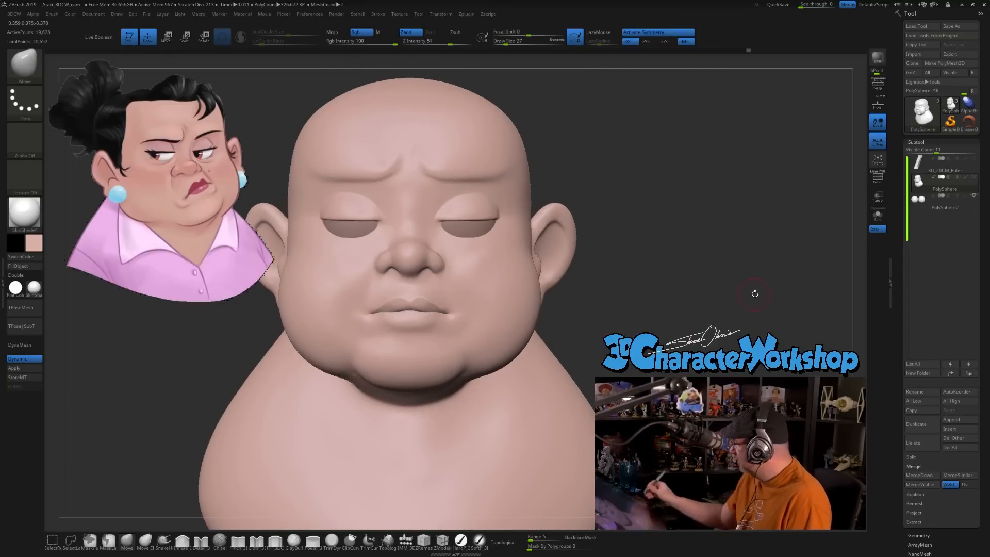
mouse_move(715, 285)
left_mouse_down()
mouse_move(665, 290)
mouse_move(659, 268)
left_mouse_up()
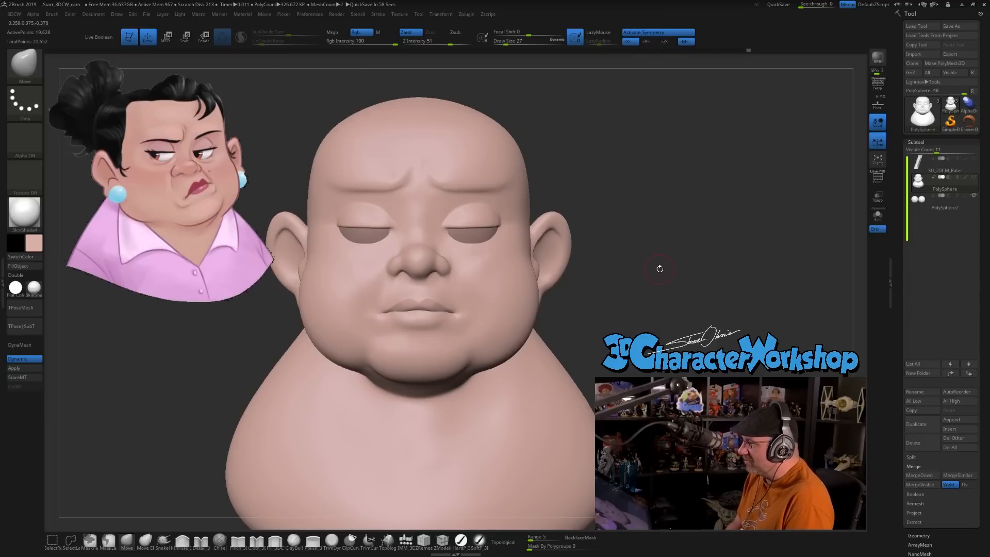
mouse_move(652, 266)
left_mouse_down()
mouse_move(652, 281)
mouse_move(647, 253)
mouse_move(608, 263)
left_mouse_up()
key("s")
left_click_drag(480, 301, 489, 280)
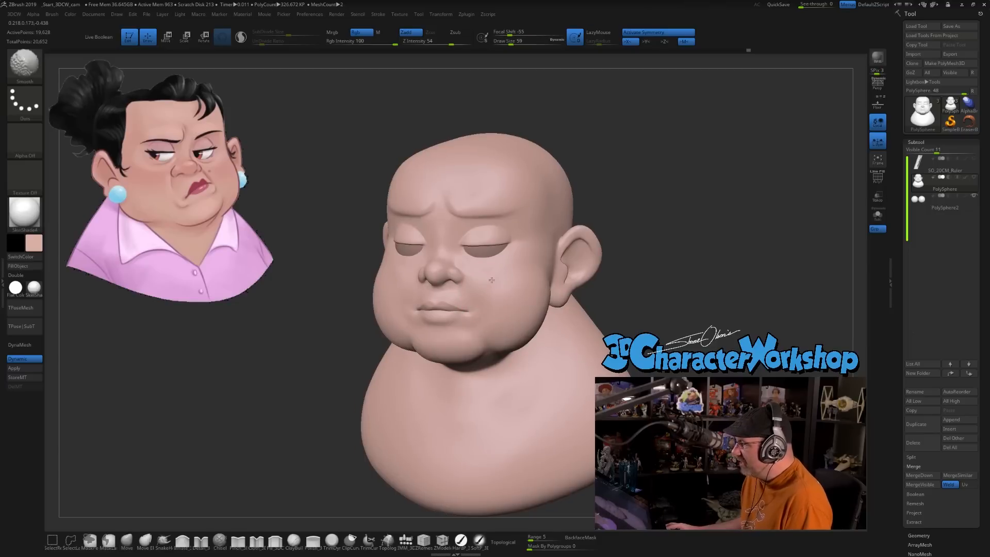
Step: Set the Move brush's draw size to 39 and refine the area between the woman's nose and mouth, checking the wireframe
mouse_move(752, 251)
left_mouse_down("alt")
mouse_move(752, 281)
mouse_move(716, 252)
mouse_move(674, 250)
left_mouse_up("alt")
key("s")
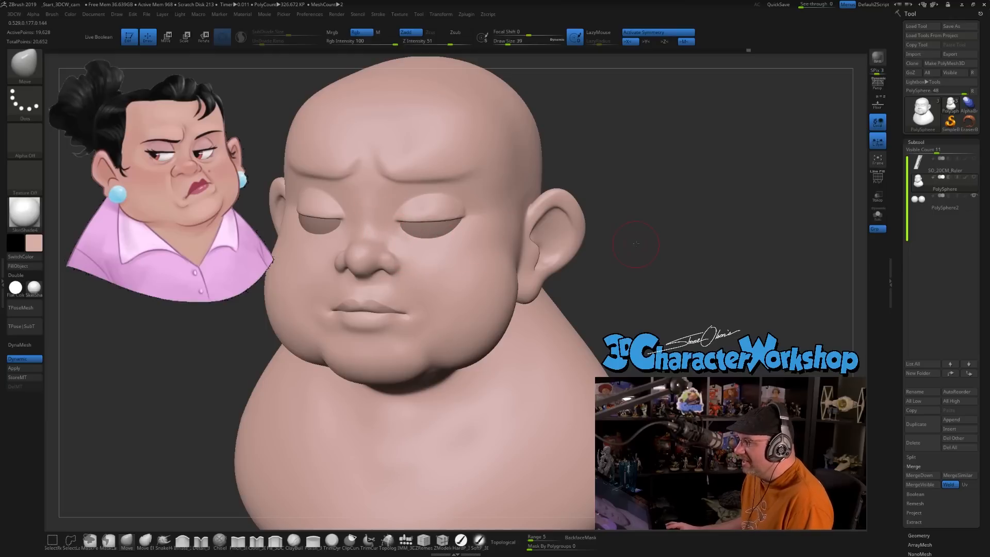
left_click_drag(636, 244, 654, 239)
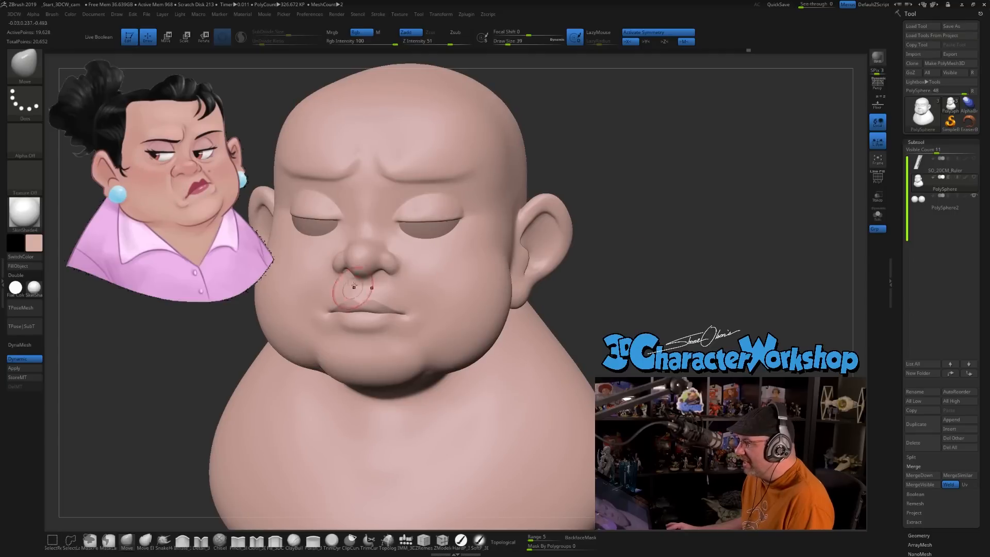
key("shift+f")
left_click_drag(604, 275, 610, 277)
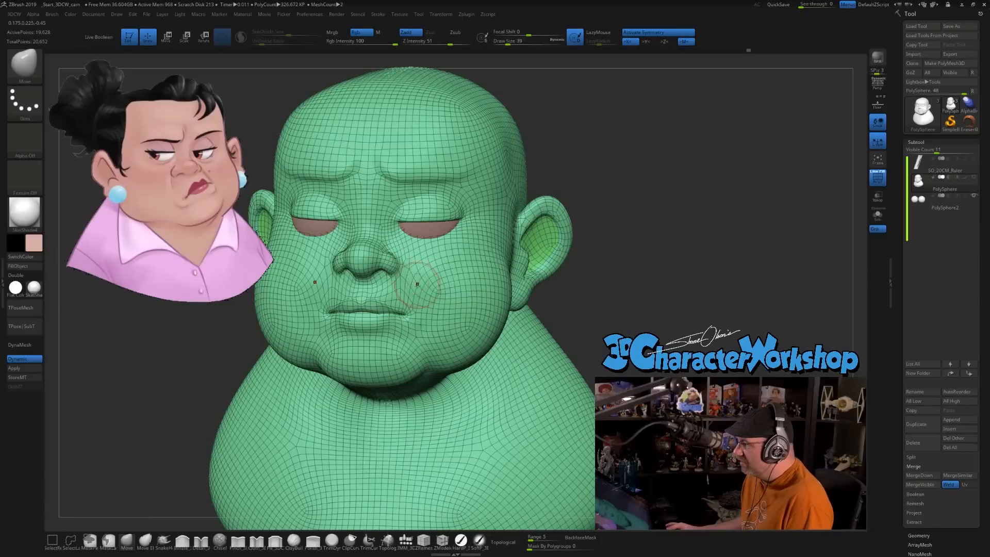
mouse_move(650, 274)
left_mouse_down("alt")
mouse_move(635, 265)
mouse_move(592, 274)
mouse_move(634, 266)
left_mouse_up("alt")
key("shift+f")
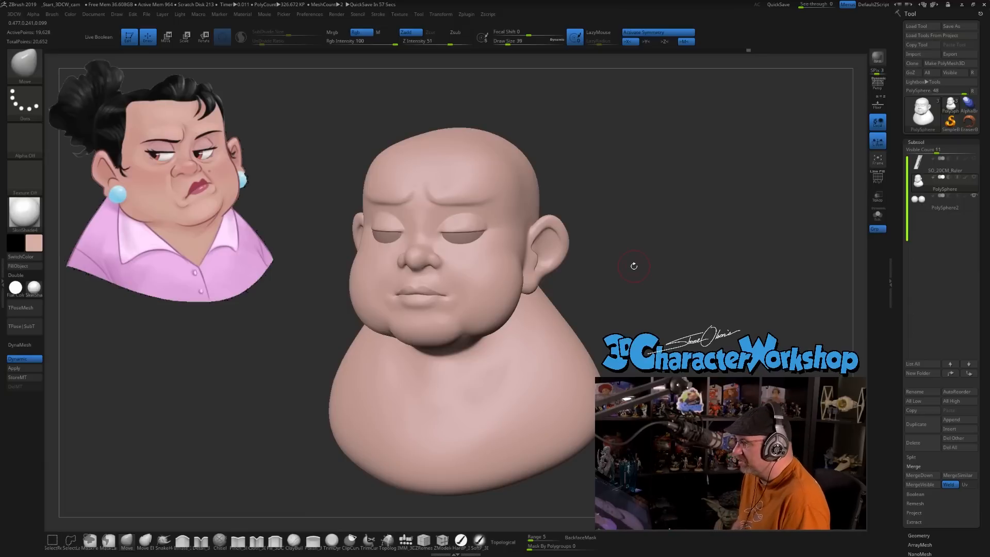
left_click_drag(636, 266, 662, 268)
left_click_drag(574, 284, 561, 285)
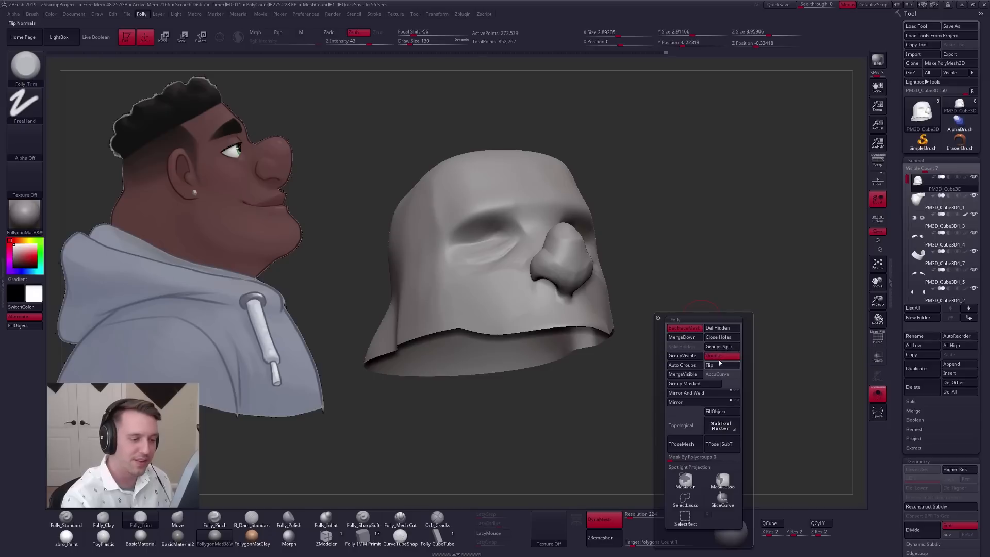
Step: Toggle double-sided display for the man's isolated upper head piece and remesh it with DynaMesh
left_click(721, 356)
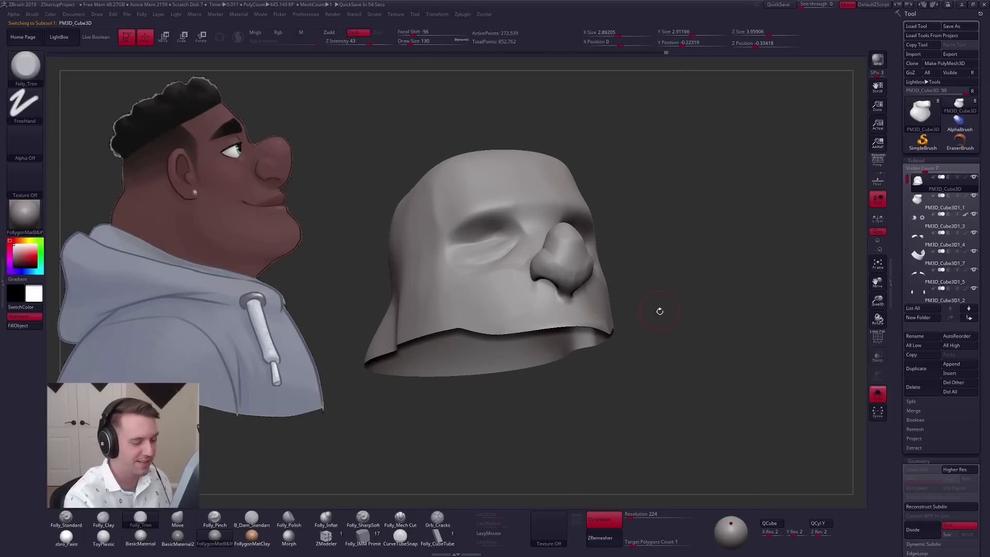
mouse_move(673, 340)
left_mouse_down("ctrl")
mouse_move(667, 328)
mouse_move(589, 321)
left_mouse_up("ctrl")
Step: Enlarge the Folly_Trim brush to draw size 227 and work on the lower edge of the man's isolated upper head
key("space")
left_click_drag(670, 332, 572, 328)
key("space")
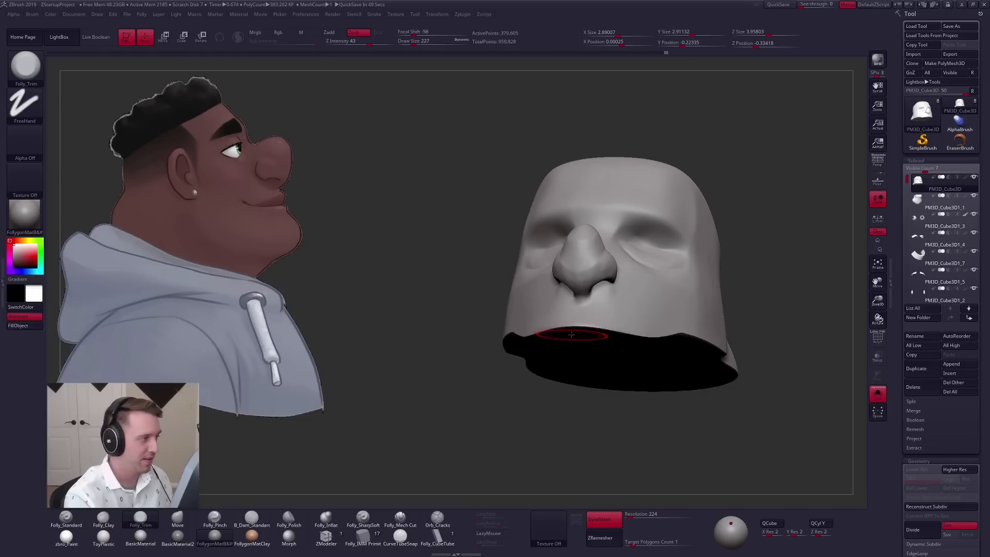
right_click_drag(572, 351, 588, 327)
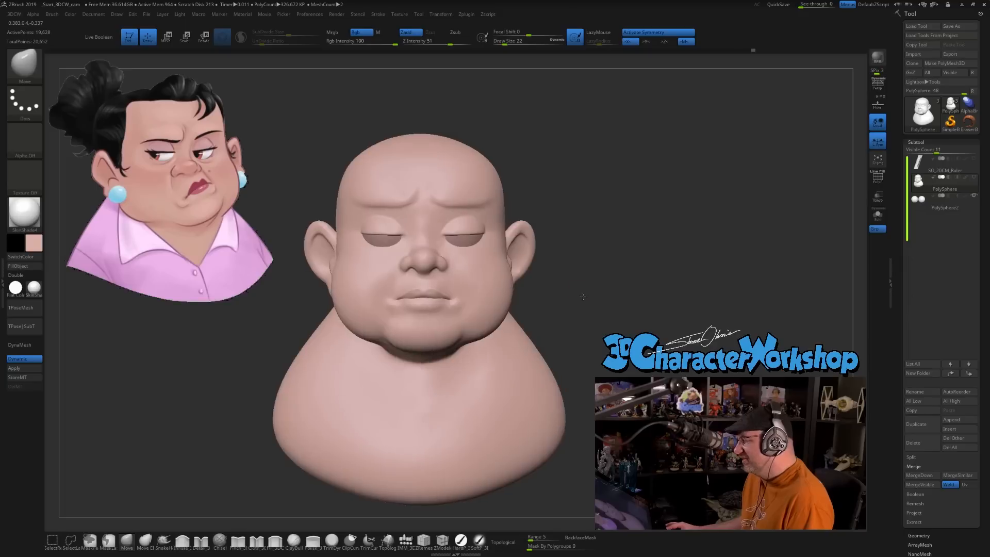
mouse_move(541, 297)
left_mouse_down()
mouse_move(604, 296)
mouse_move(465, 314)
left_mouse_up()
left_click_drag(559, 288, 556, 268, "alt")
left_click_drag(556, 288, 572, 304)
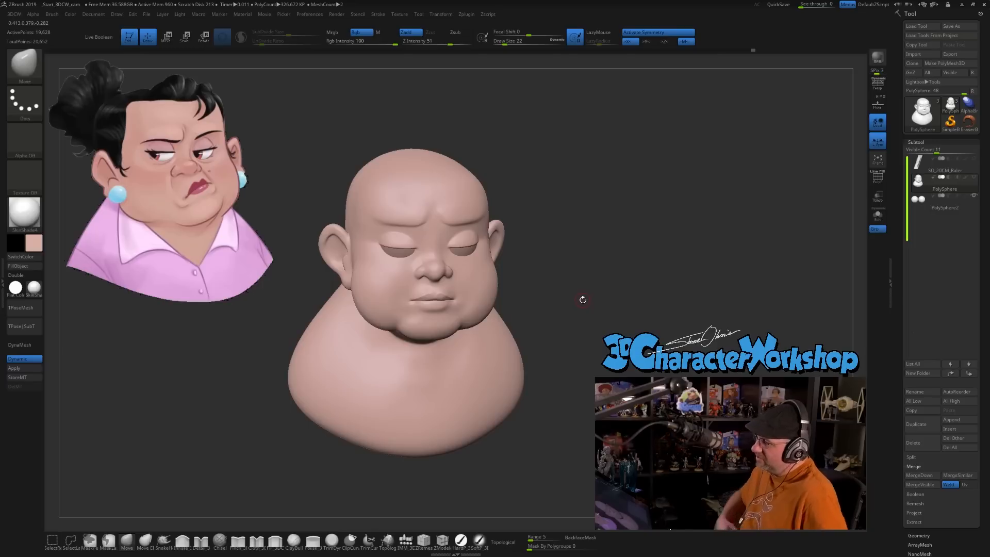
left_click_drag(582, 295, 581, 276)
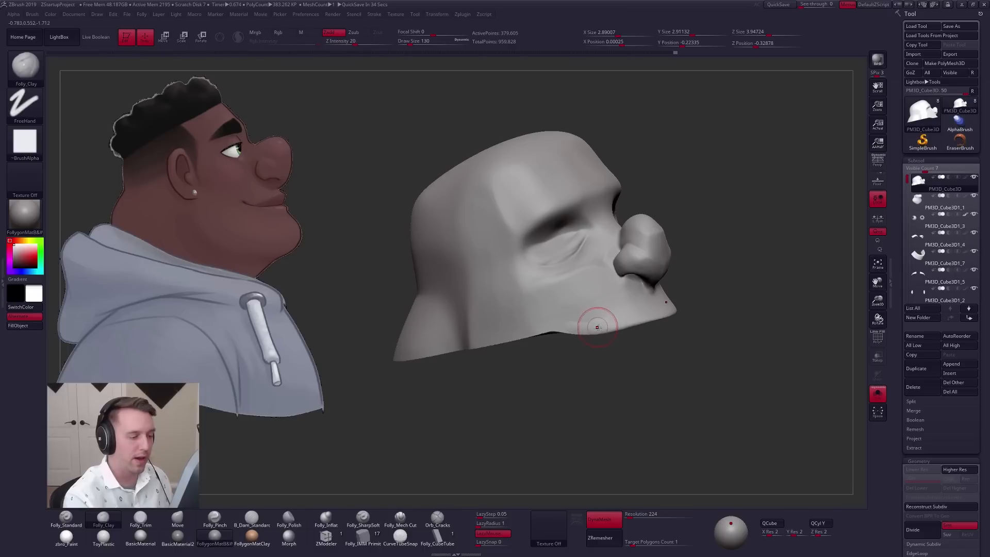
Step: Build up the lower edge around the mouth of the man's isolated upper head with Folly_Clay at draw size 130 and smooth it
left_click_drag(597, 327, 559, 345)
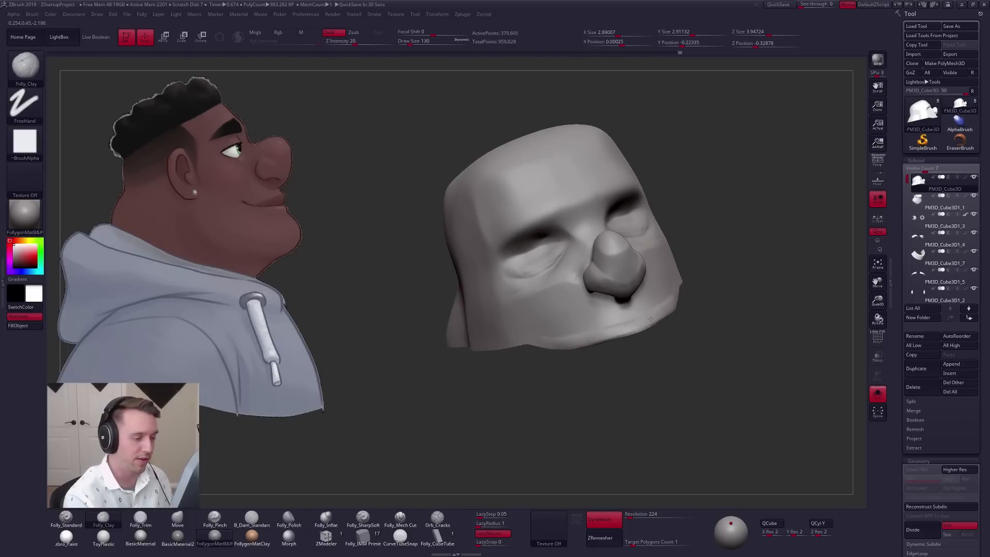
left_click_drag(593, 345, 613, 336)
key("shift")
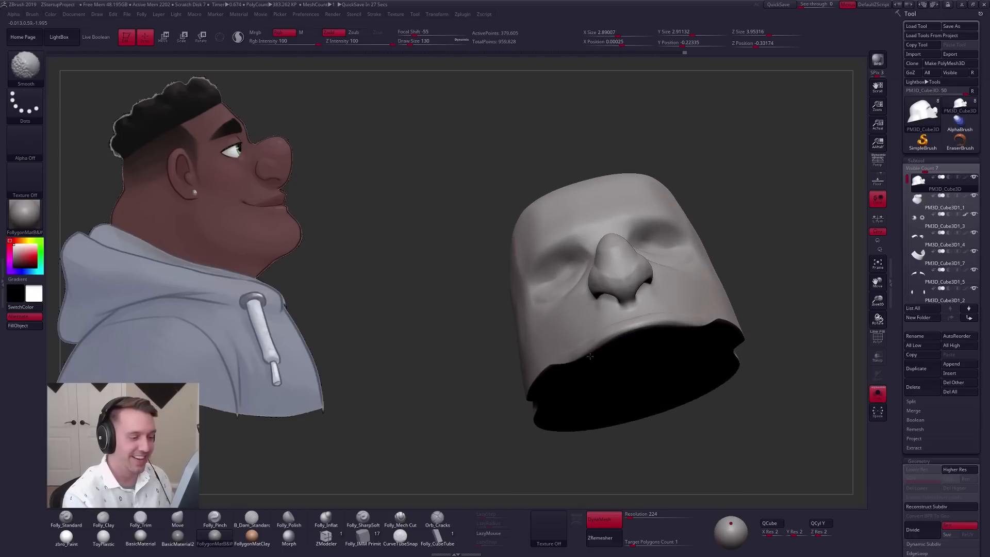
mouse_move(588, 344)
left_mouse_down()
mouse_move(597, 343)
mouse_move(587, 340)
left_mouse_up()
Step: Trim the upper-lip edge of the man's isolated upper head with Folly_Trim at draw size 150
key("3")
key("space")
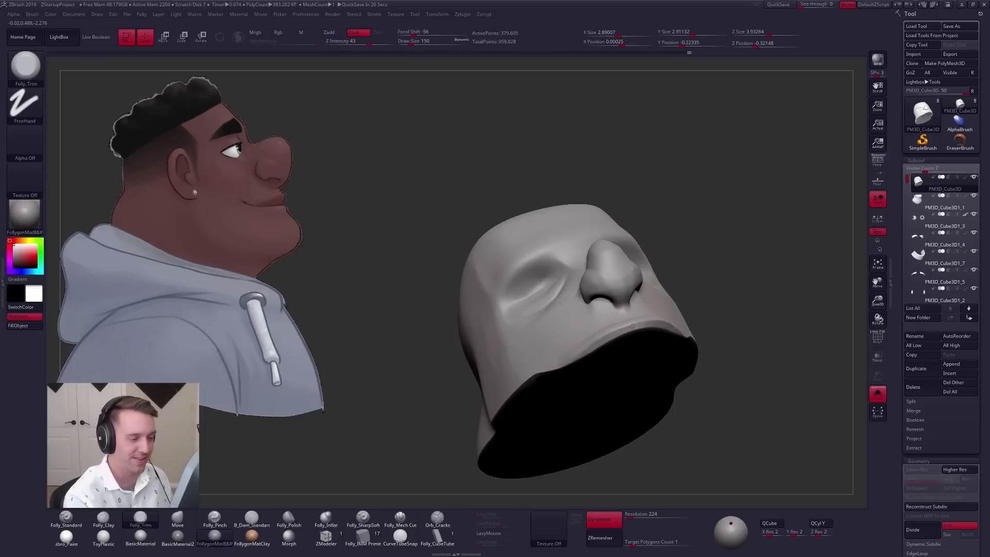
left_click_drag(592, 345, 604, 330)
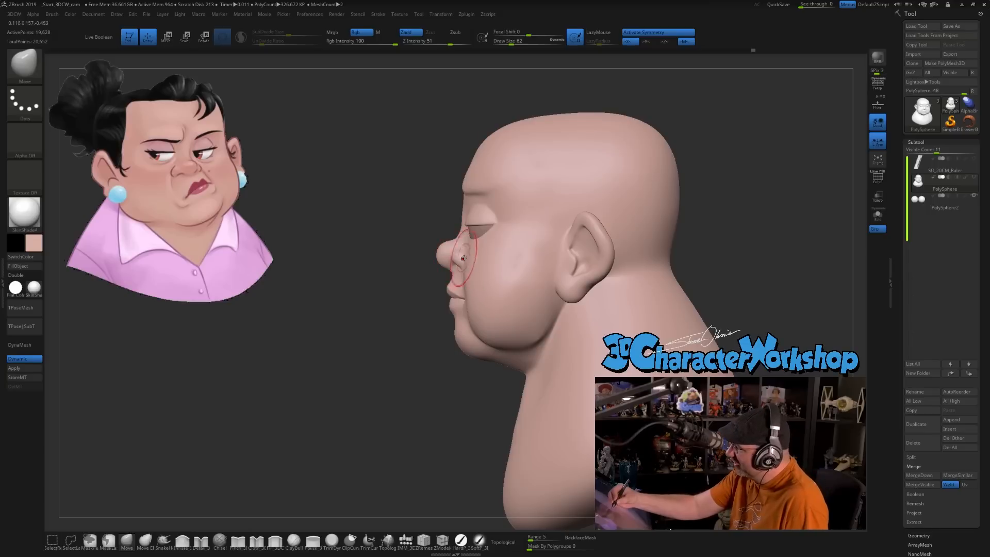
left_click_drag(447, 404, 464, 397, "shift")
mouse_move(595, 316)
left_mouse_down("alt")
mouse_move(588, 303)
mouse_move(577, 322)
left_mouse_up("alt")
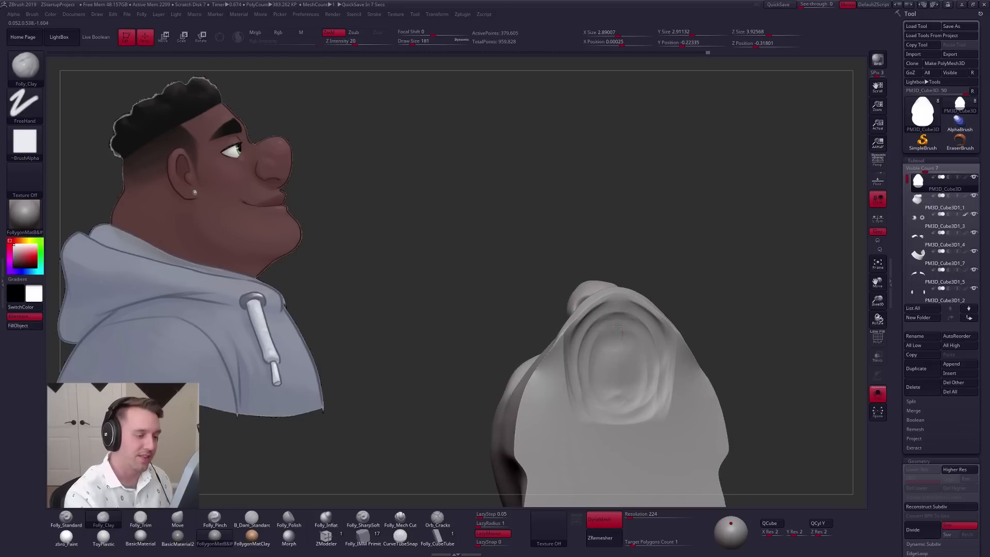
Step: Sculpt the underside of the man's upper head piece with Folly_Clay at draw size 181 and smooth it
mouse_move(618, 328)
left_mouse_down()
mouse_move(595, 325)
mouse_move(585, 395)
mouse_move(604, 400)
mouse_move(619, 382)
left_mouse_up()
key("shift")
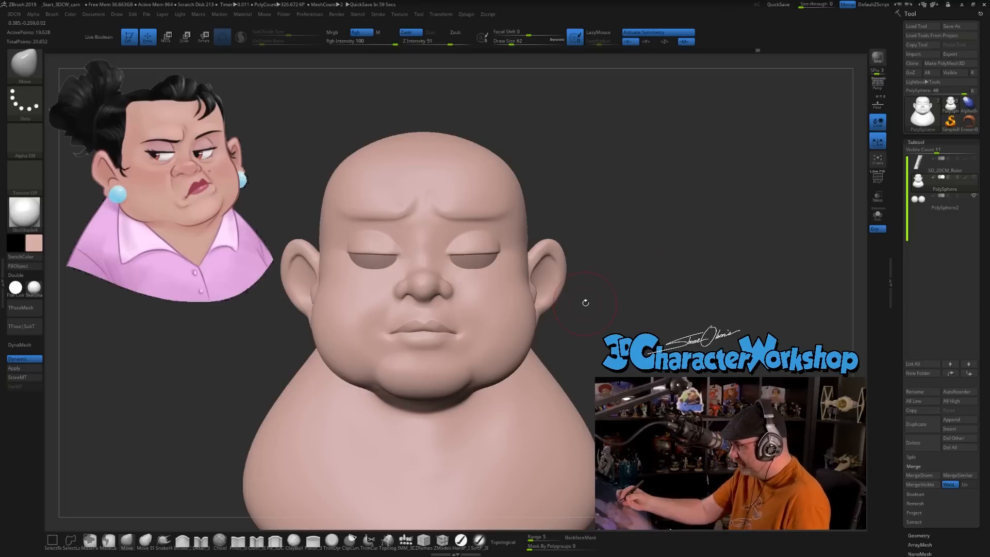
Step: Duplicate the woman's head subtool
left_click_drag(582, 302, 582, 311, "alt")
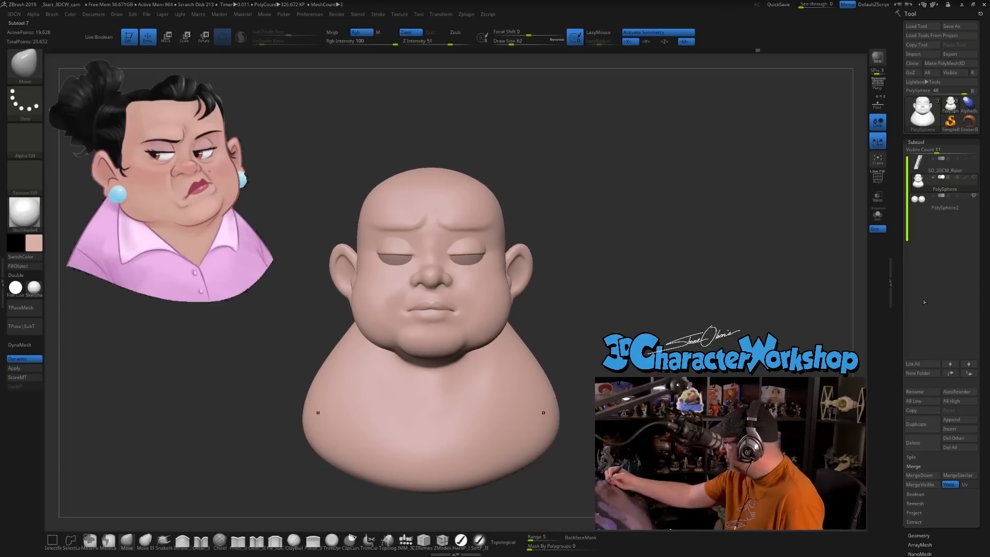
left_click(920, 425)
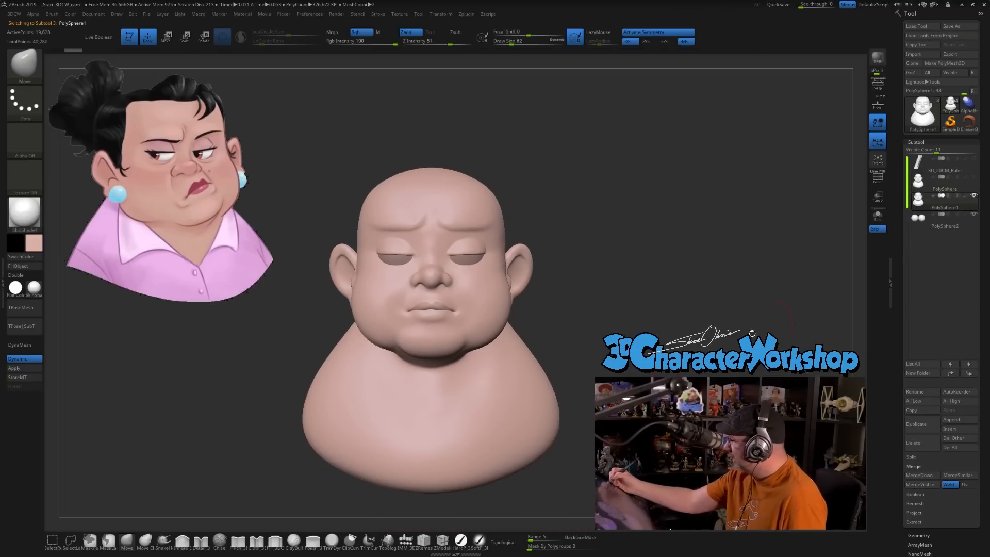
left_click_drag(594, 324, 565, 311, "alt")
left_click_drag(593, 309, 563, 305)
left_click_drag(573, 258, 562, 324, "alt")
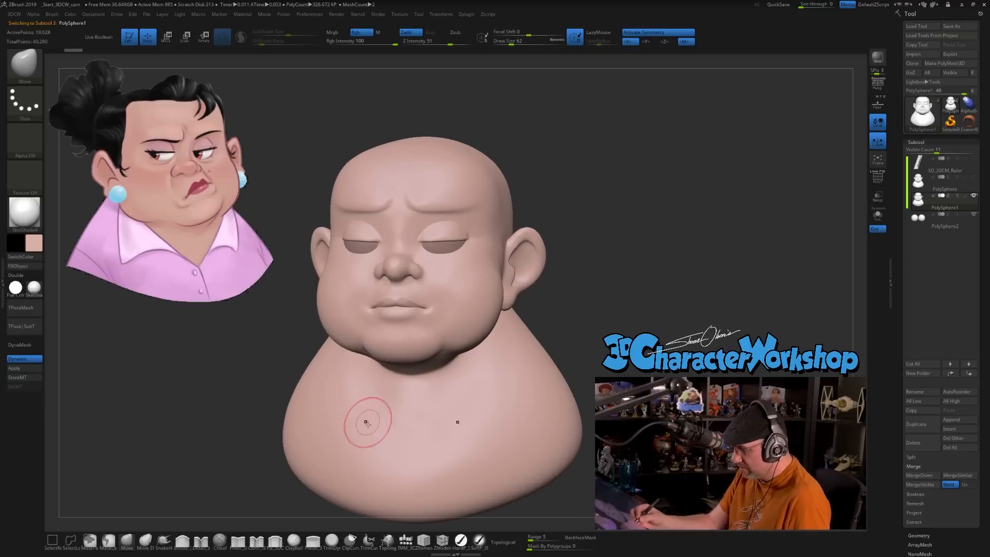
Step: Convert the duplicated head from dynamic subdivision to a real subdivision level and delete the lower levels so Sculptris Pro can be used
left_click(241, 38)
left_click_drag(568, 246, 565, 270, "alt")
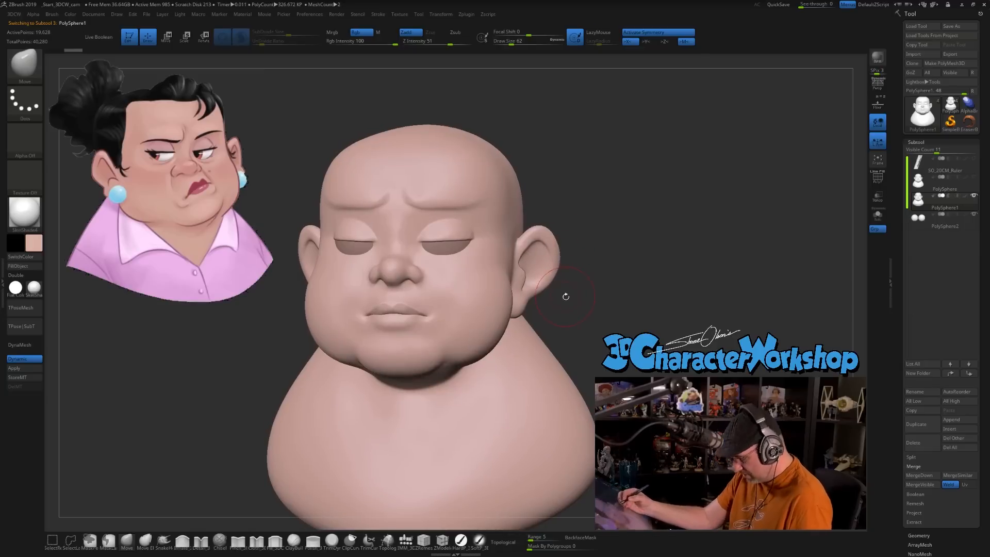
key("shift+d")
left_click_drag(574, 305, 578, 331, "alt")
key("ctrl+d")
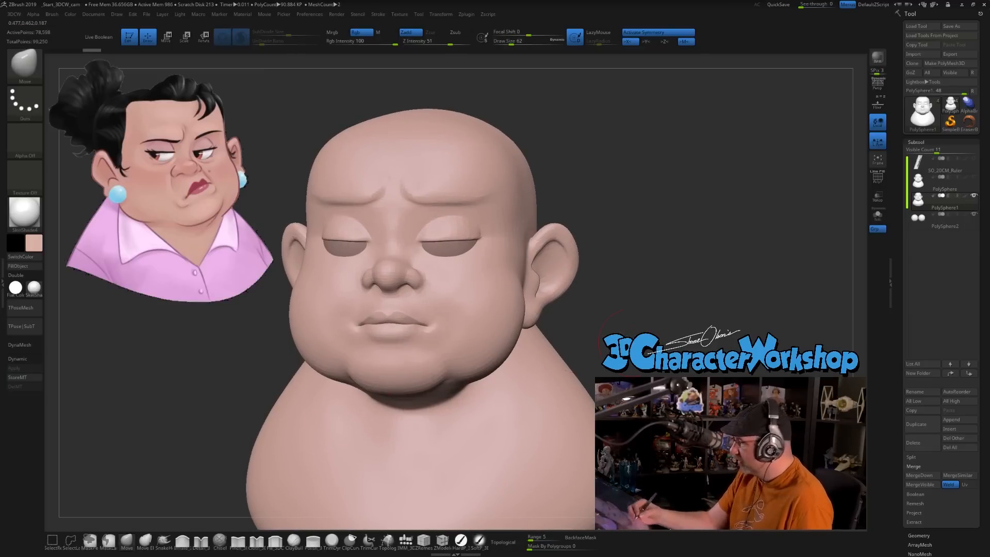
left_click(918, 535)
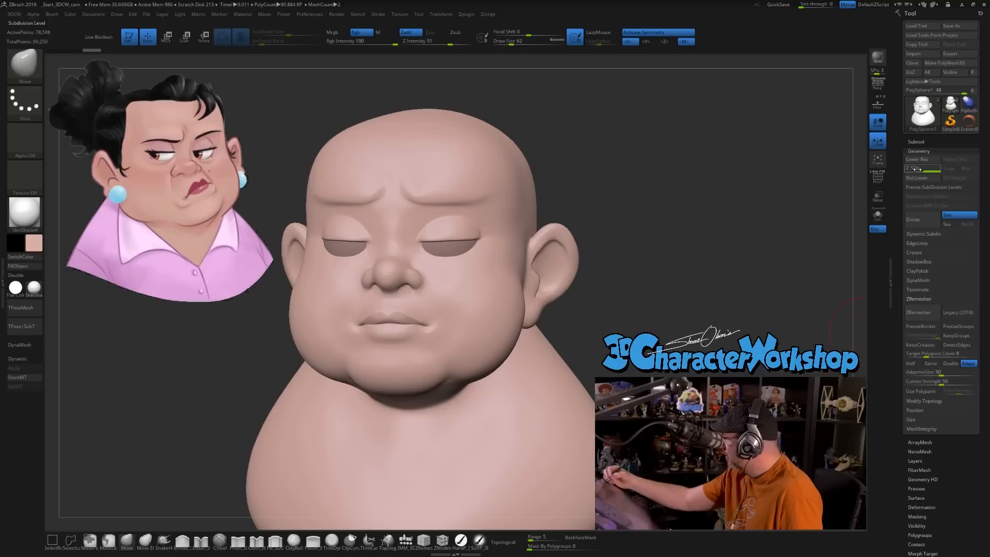
left_click_drag(603, 253, 635, 255)
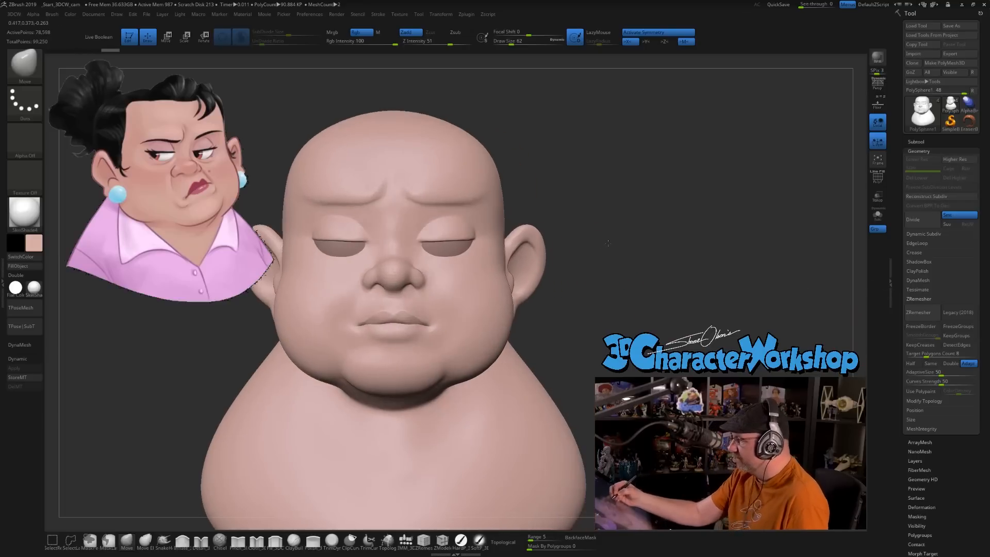
Step: Undo the last change to the woman's head, set Z Intensity to 15 and draw size to 33, and smooth her brow
key("ctrl+z")
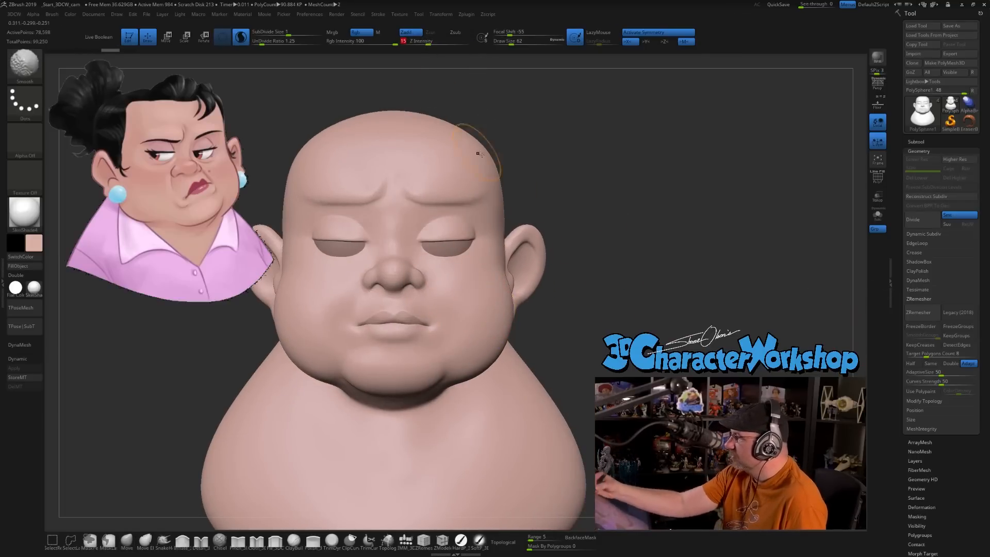
left_click_drag(576, 241, 547, 244)
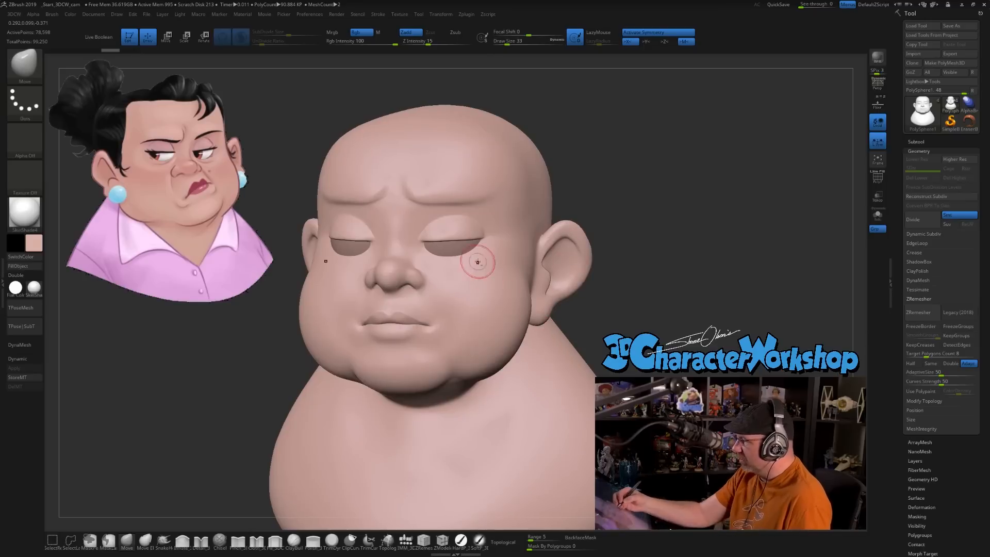
right_click_drag(477, 262, 462, 253, "ctrl")
left_click_drag(414, 182, 404, 189, "shift")
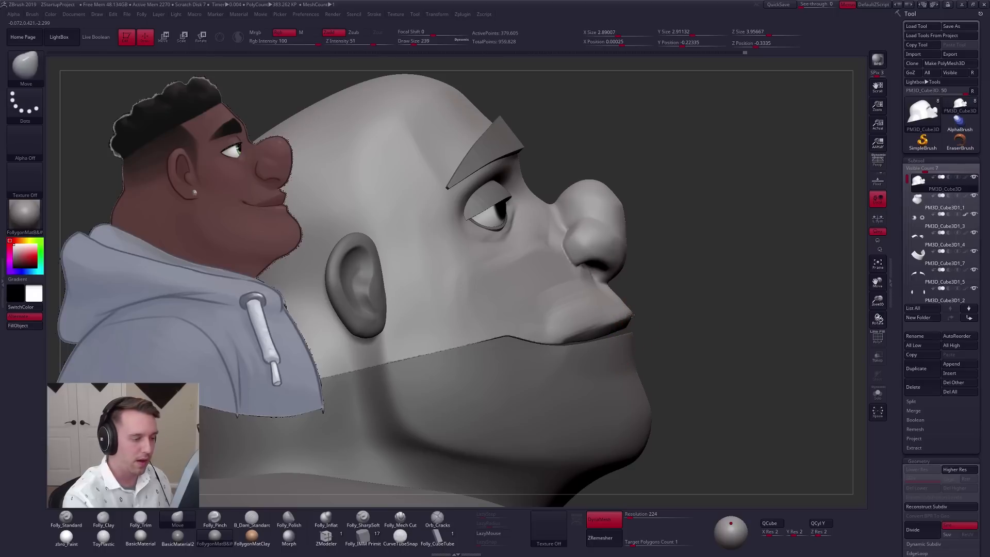
Step: Adjust the front of the man's upper lip with the Move brush at draw size 239 and reduce the brush size
left_click_drag(633, 315, 632, 311)
key("bracketleft")
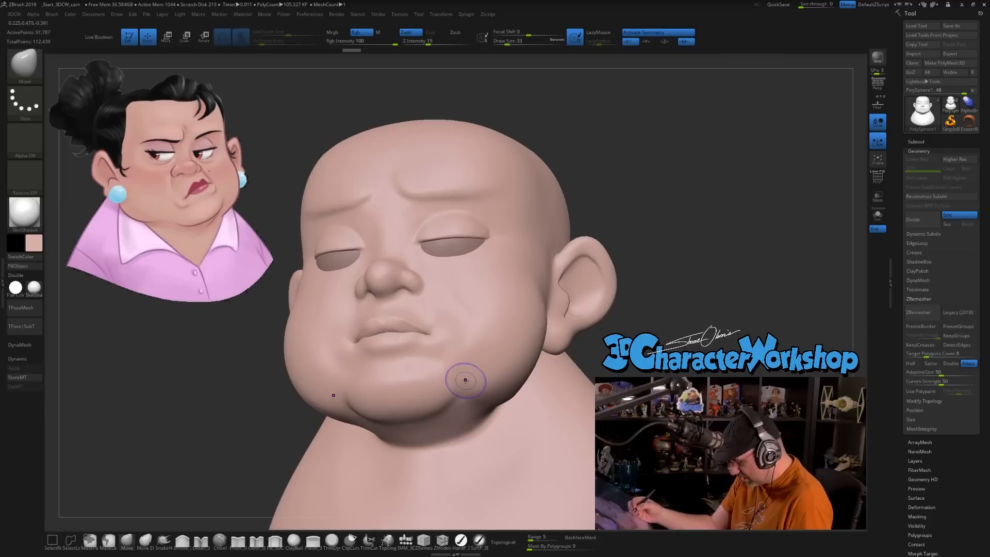
Step: Check the woman's head in wireframe and smooth the area beside her mouth
key("shift+f")
key("shift+f")
mouse_move(456, 346)
right_mouse_down("ctrl")
mouse_move(459, 280)
mouse_move(423, 267)
right_mouse_up("ctrl")
left_click_drag(363, 308, 341, 309, "shift")
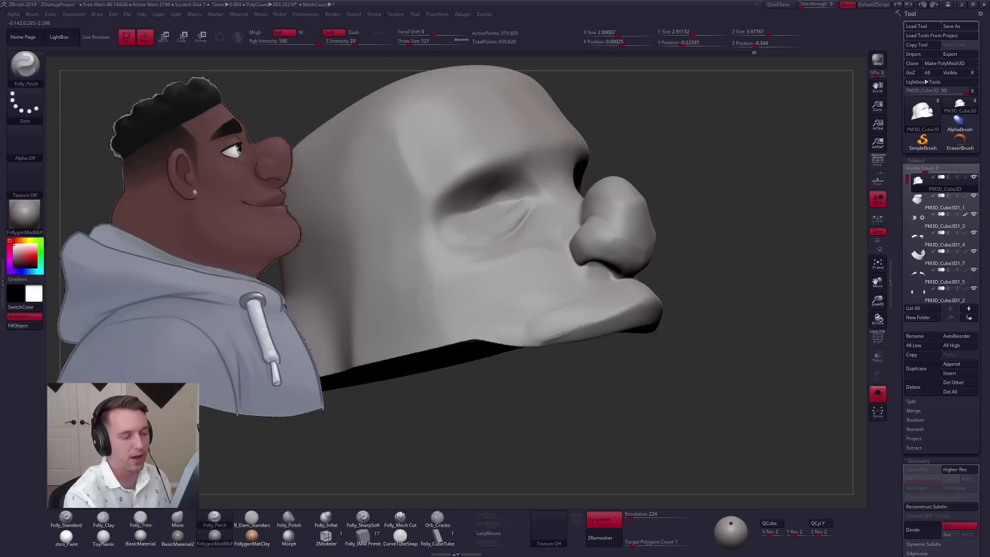
Step: Sharpen the edge of the man's upper lip with the Folly_Pinch brush at draw size 121
left_click_drag(562, 334, 557, 336)
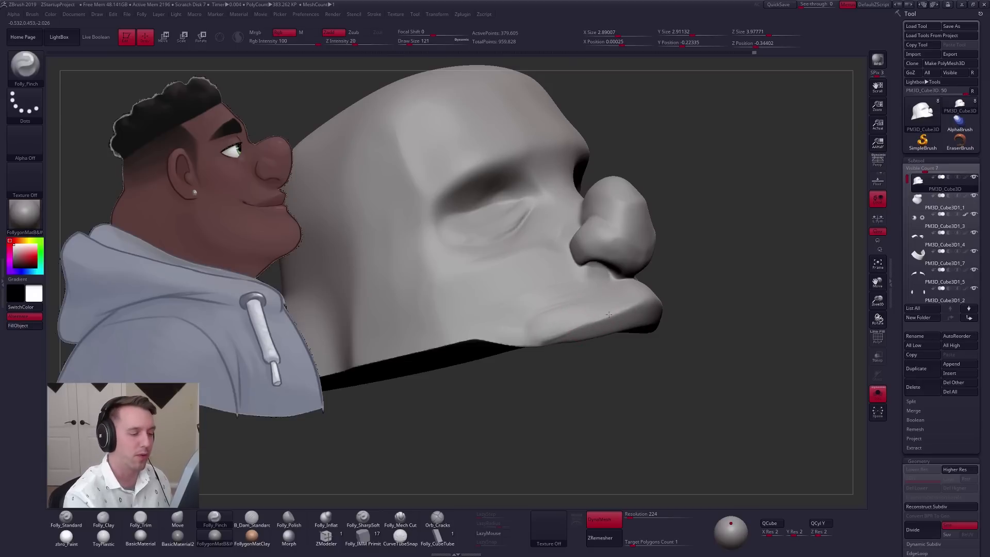
right_click_drag(576, 327, 615, 318)
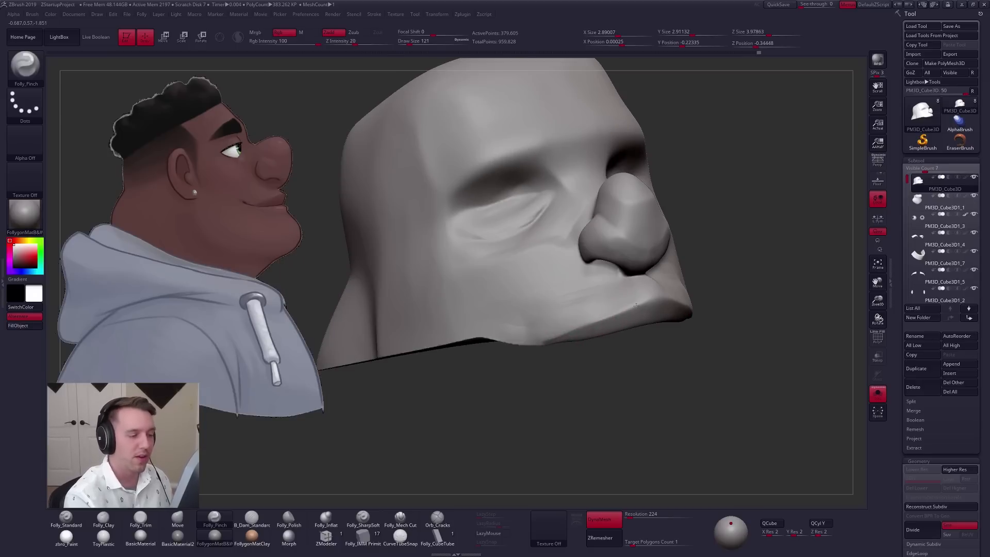
mouse_move(612, 328)
right_mouse_down()
mouse_move(626, 294)
mouse_move(611, 309)
mouse_move(642, 279)
mouse_move(681, 325)
mouse_move(608, 337)
right_mouse_up()
Step: Select and isolate the man's lower jaw piece and refine its lip edge with Folly_Trim at draw size 150
key("3")
left_click(608, 337, "alt")
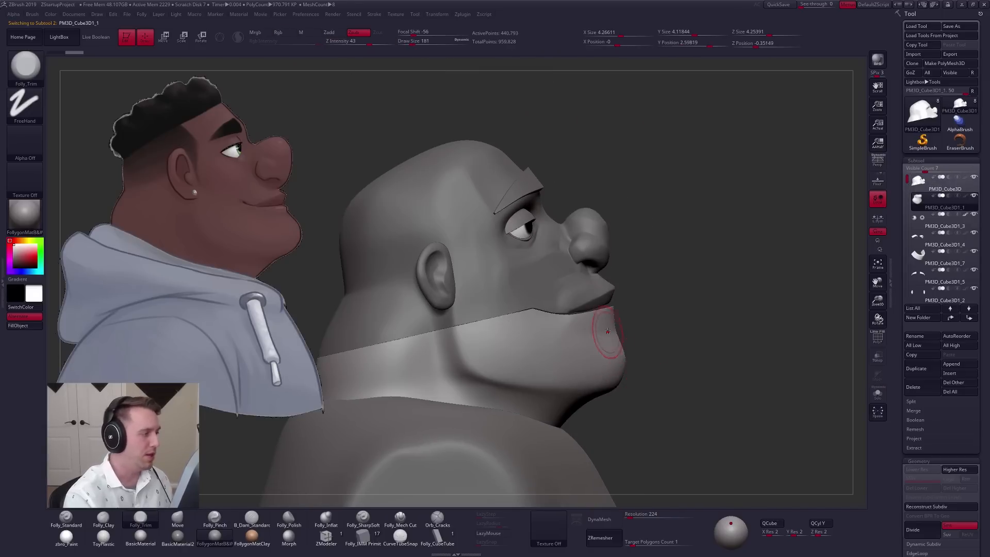
key("alt+s")
key("space")
left_click_drag(652, 327, 650, 327)
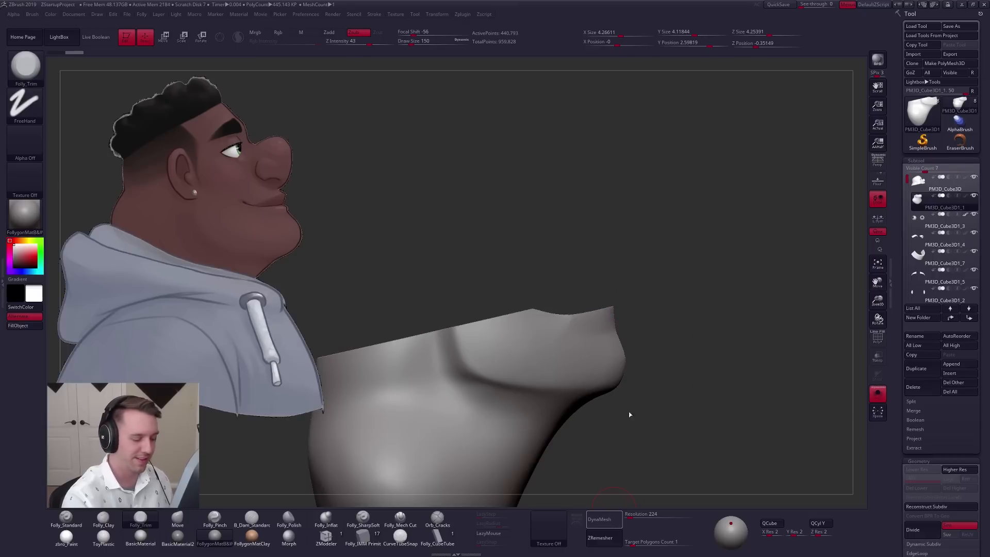
right_click_drag(613, 350, 586, 367)
mouse_move(599, 333)
right_mouse_down("shift")
mouse_move(600, 353)
mouse_move(570, 340)
mouse_move(558, 310)
right_mouse_up("shift")
key("2")
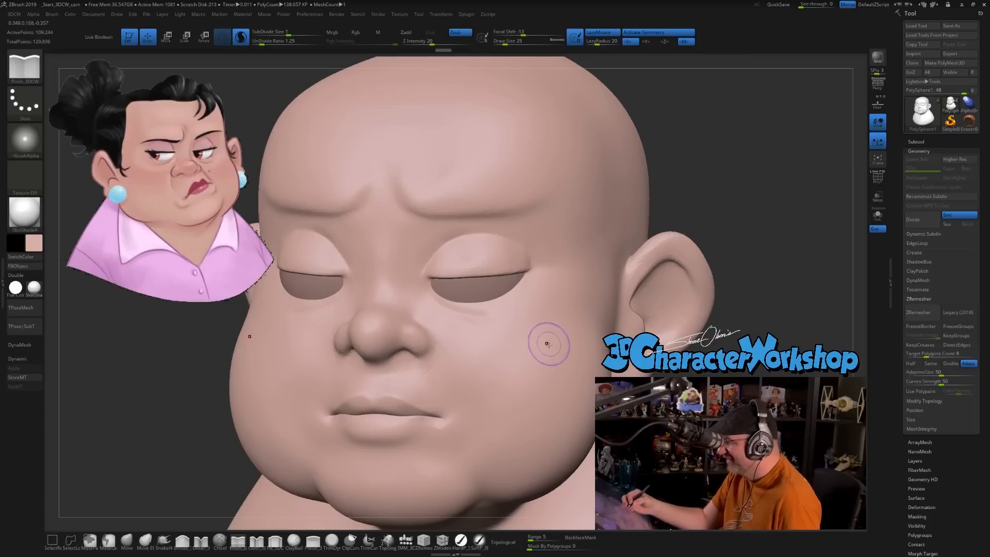
Step: Define the crease running from the woman's nostril into the cheek at draw size 25
right_click_drag(549, 342, 524, 343)
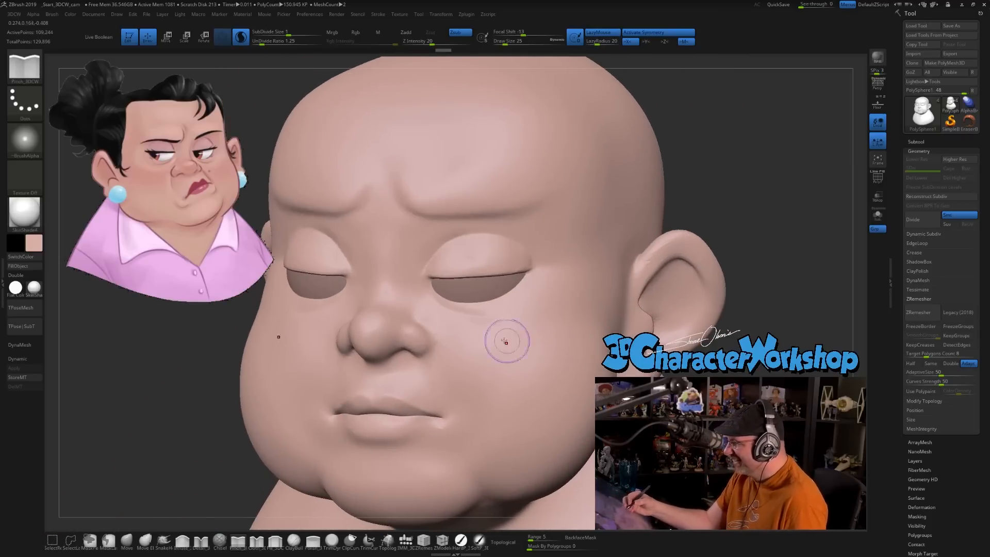
right_click_drag(409, 331, 439, 339)
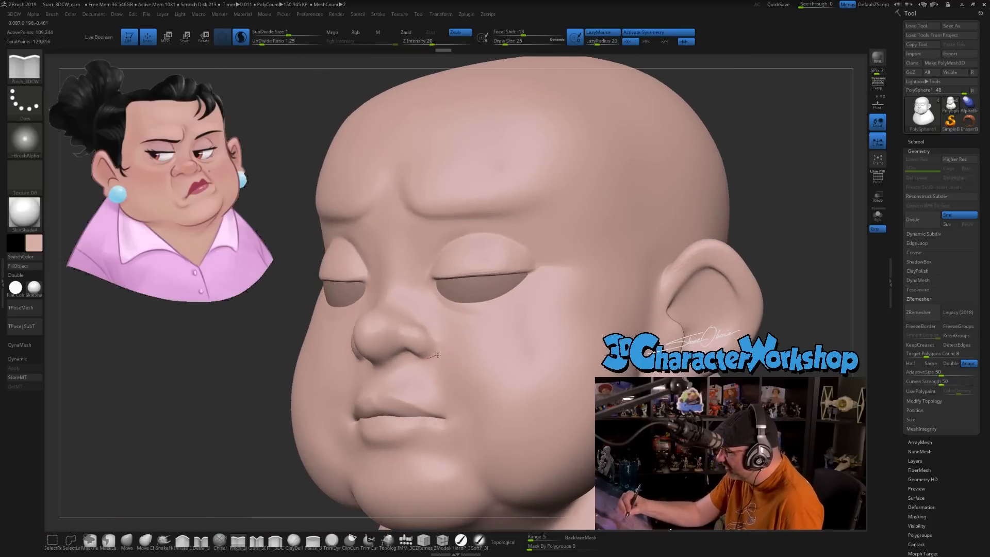
left_click_drag(412, 313, 409, 310)
mouse_move(478, 371)
right_mouse_down()
mouse_move(495, 372)
mouse_move(491, 335)
mouse_move(475, 348)
right_mouse_up()
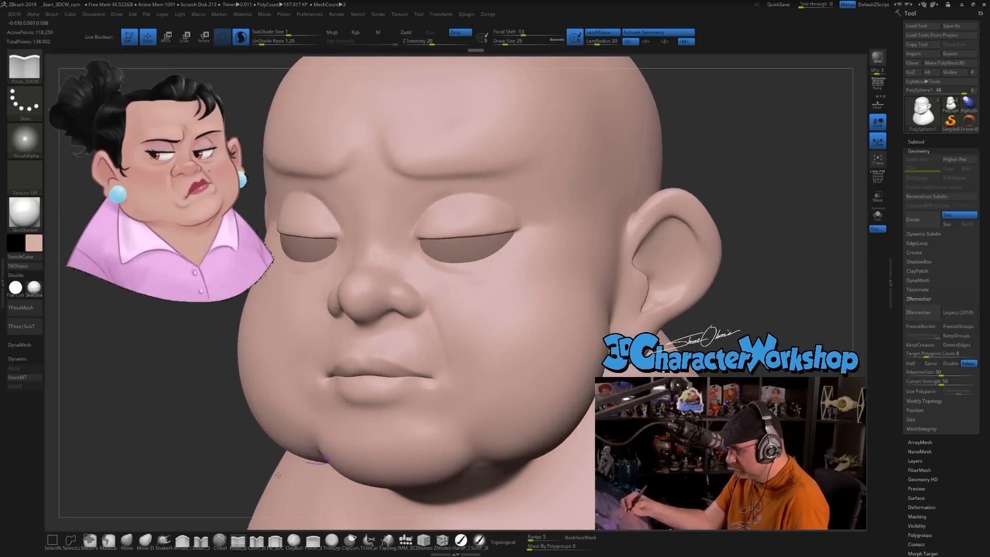
Step: Switch to another sculpting brush at draw size 23 and Z Intensity 10 and shape the fold beside the woman's mouth
left_click(278, 540)
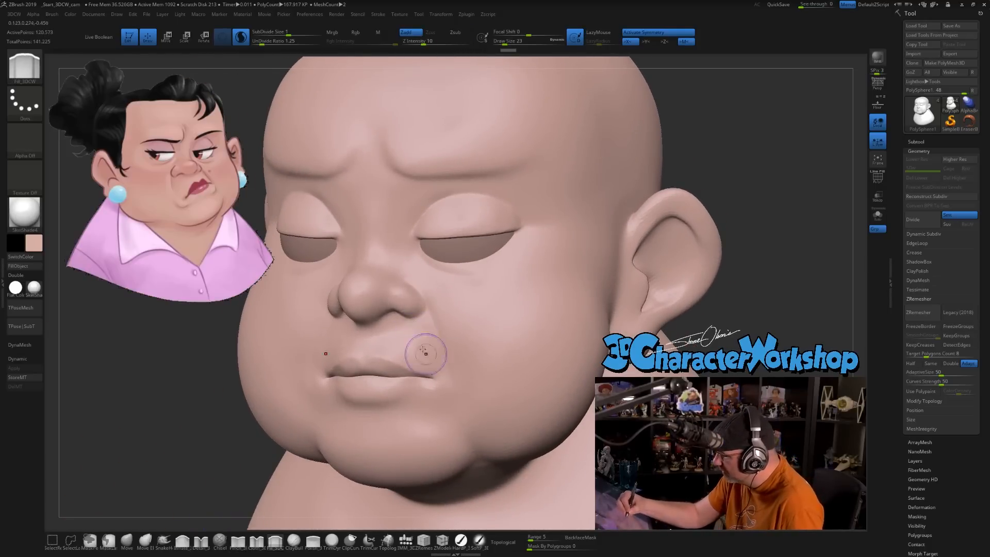
mouse_move(403, 335)
right_mouse_down()
mouse_move(382, 341)
mouse_move(421, 342)
mouse_move(396, 337)
right_mouse_up()
left_click_drag(430, 340, 455, 376)
right_click_drag(458, 378, 419, 398)
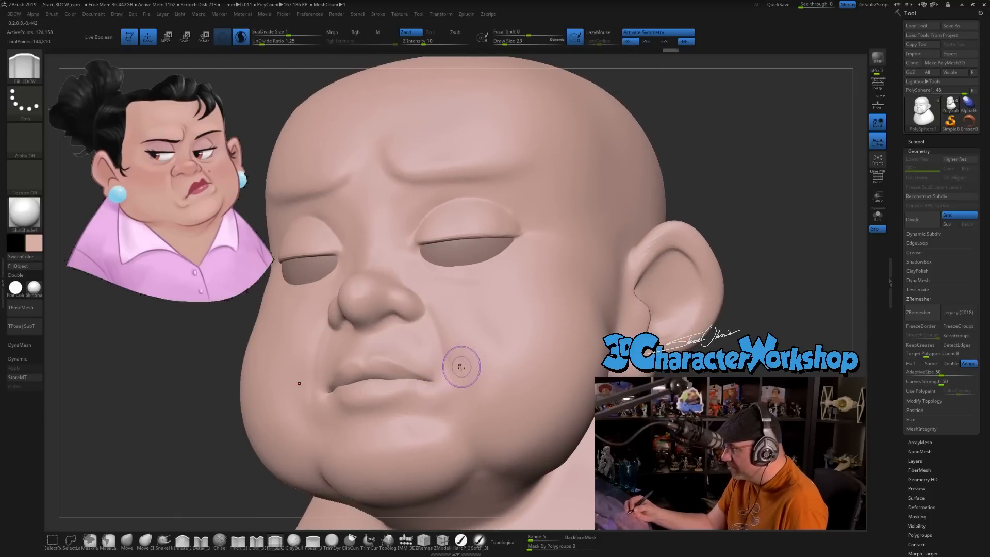
right_click_drag(466, 380, 456, 380)
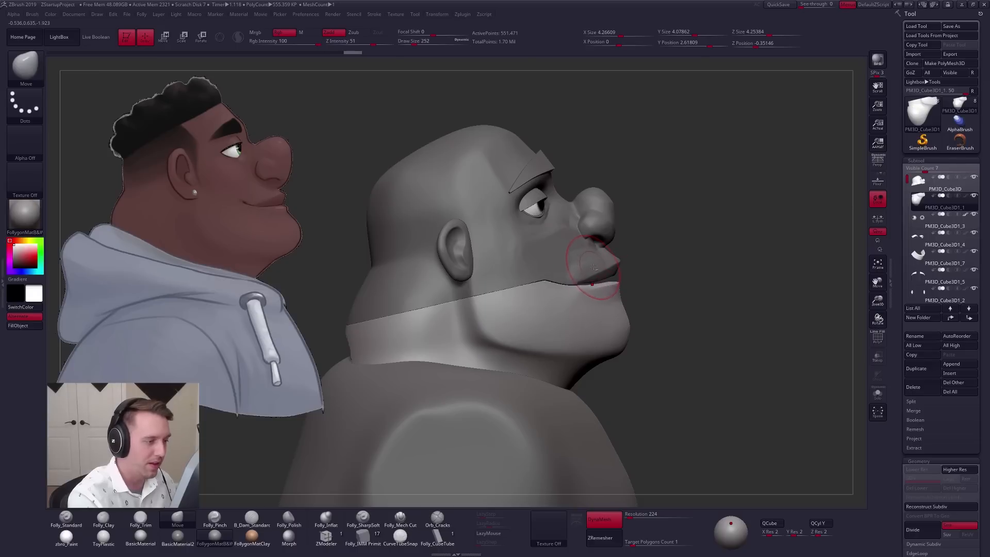
Step: Select the man's upper head piece, add volume above the mouth corner with Folly_Clay at draw size 203, and isolate the piece
left_click(592, 256, "alt")
right_click_drag(577, 261, 598, 287)
right_click(600, 290)
left_click_drag(600, 289, 601, 289)
key("2")
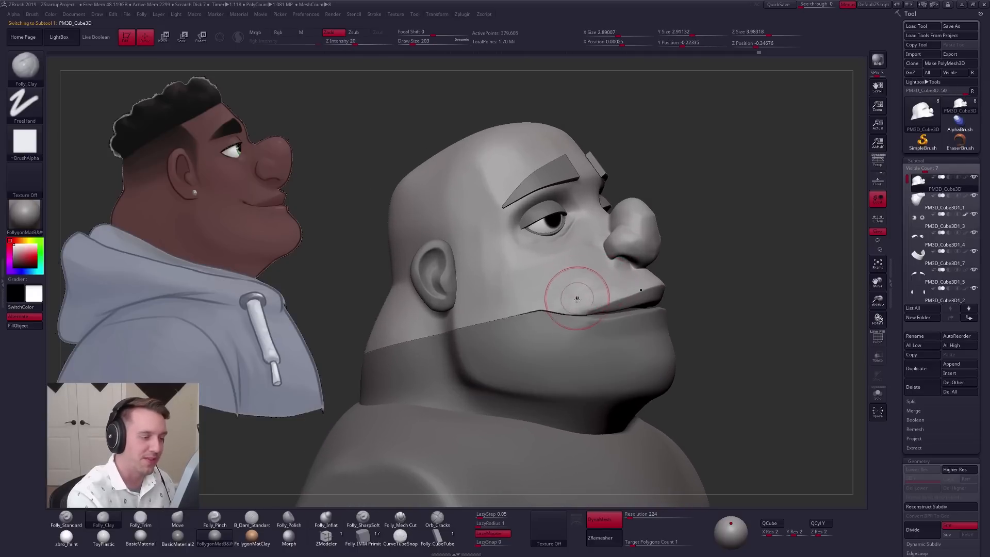
right_click_drag(576, 292, 568, 299)
key("alt+s")
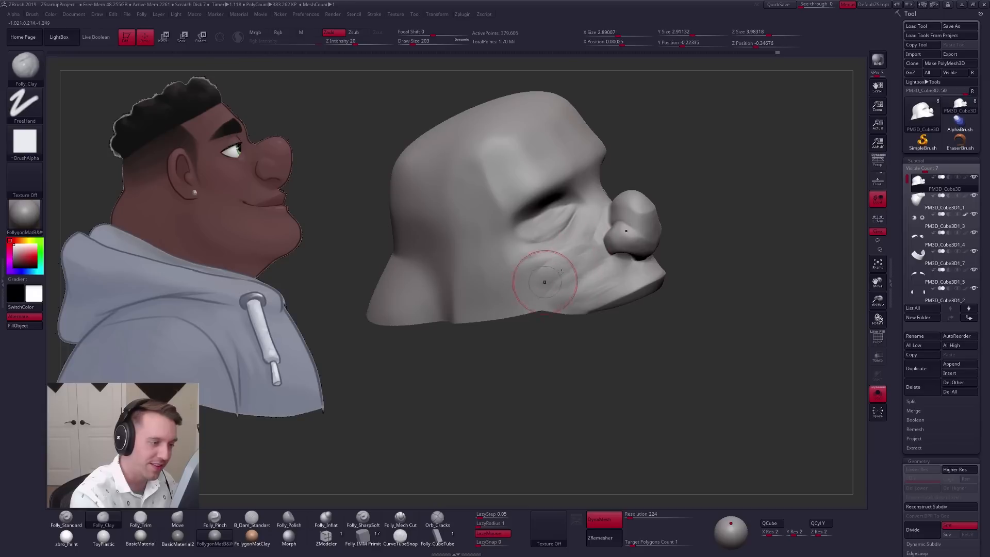
Step: Build up the man's cheek with Folly_Clay and flatten it above the mouth corner with Folly_Trim at draw size 140
key("s")
mouse_move(555, 286)
left_mouse_down()
mouse_move(545, 287)
mouse_move(556, 285)
left_mouse_up()
key("3")
key("s")
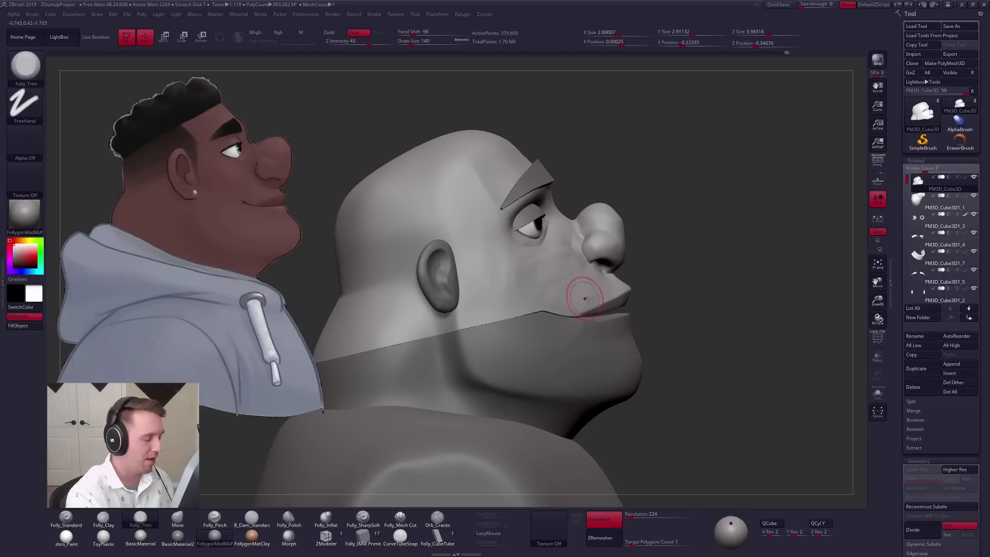
key("space")
Step: Adjust the man's upper lip and nose profile with the Move brush, using draw sizes 227, 265 and 192
key("b")
key("m")
key("v")
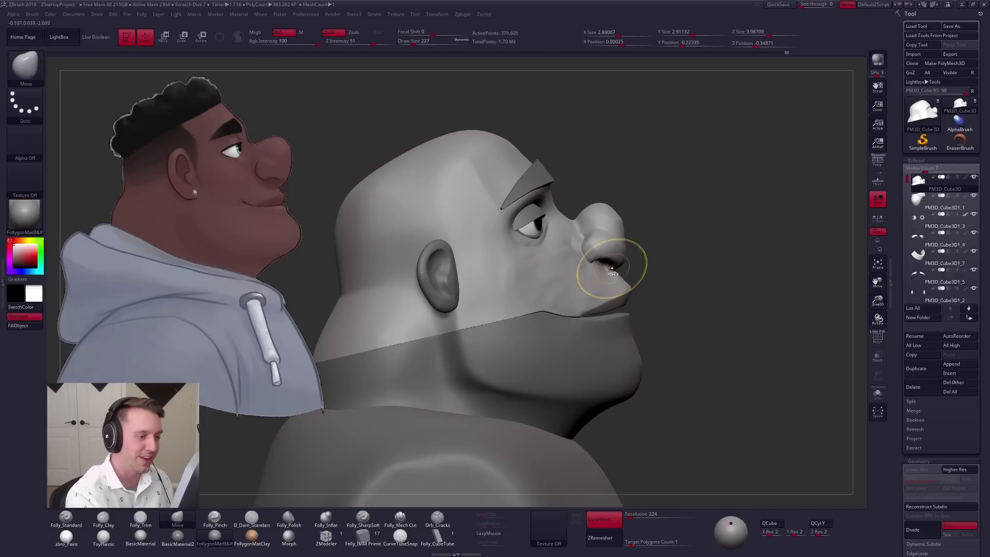
key("space")
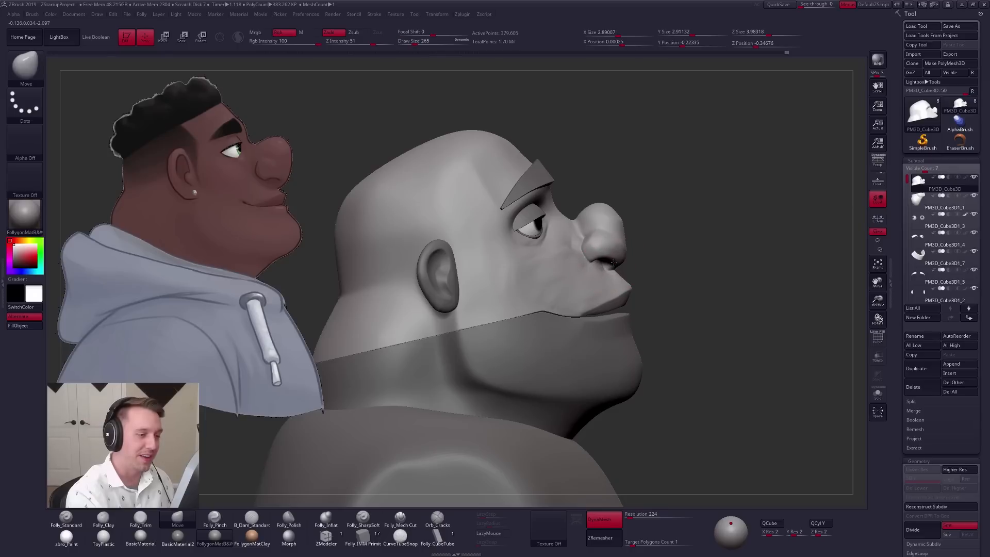
key("space")
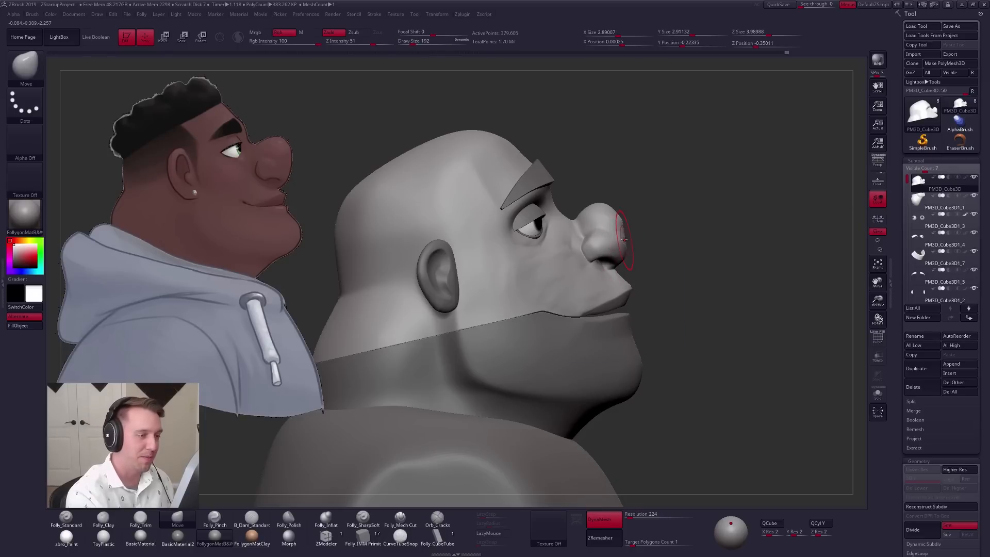
Step: Adjust the area between the woman's nose and upper lip with the Move brush at draw size 29 and smooth it
key("space")
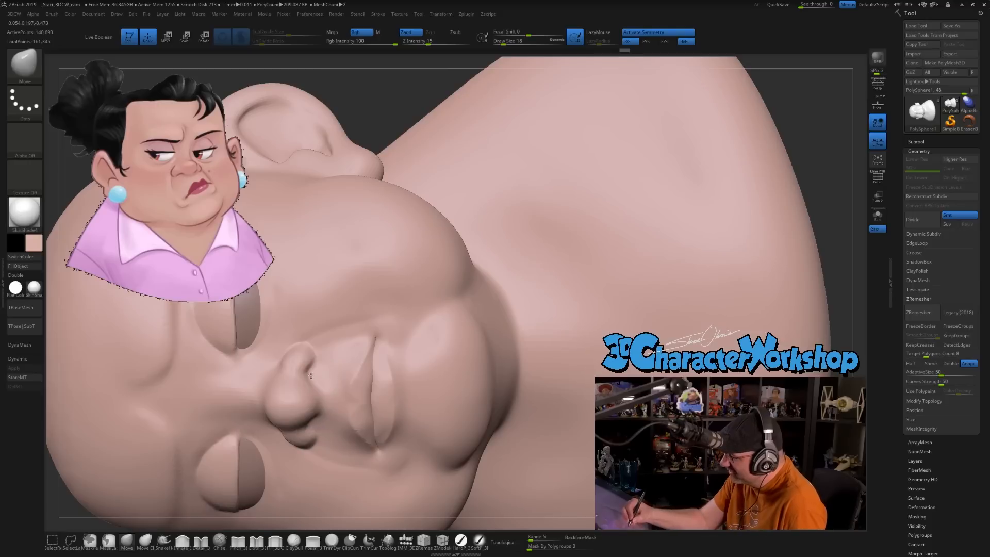
right_click_drag(320, 371, 380, 366)
key("s")
left_click_drag(317, 371, 319, 369)
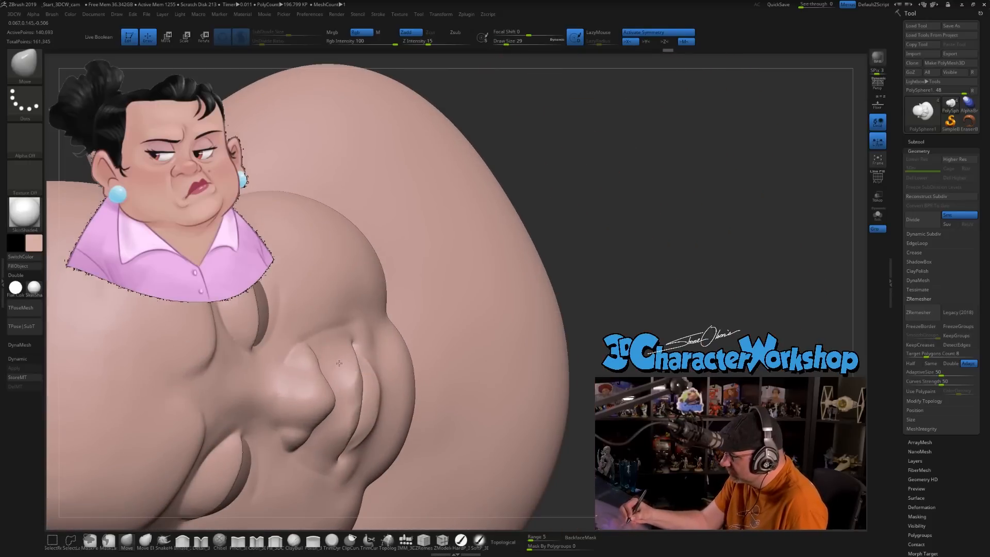
right_click_drag(343, 365, 325, 251)
mouse_move(461, 237)
right_mouse_down()
mouse_move(469, 276)
mouse_move(511, 340)
mouse_move(467, 465)
mouse_move(477, 423)
mouse_move(524, 400)
mouse_move(495, 389)
right_mouse_up()
left_click_drag(413, 351, 399, 349, "shift")
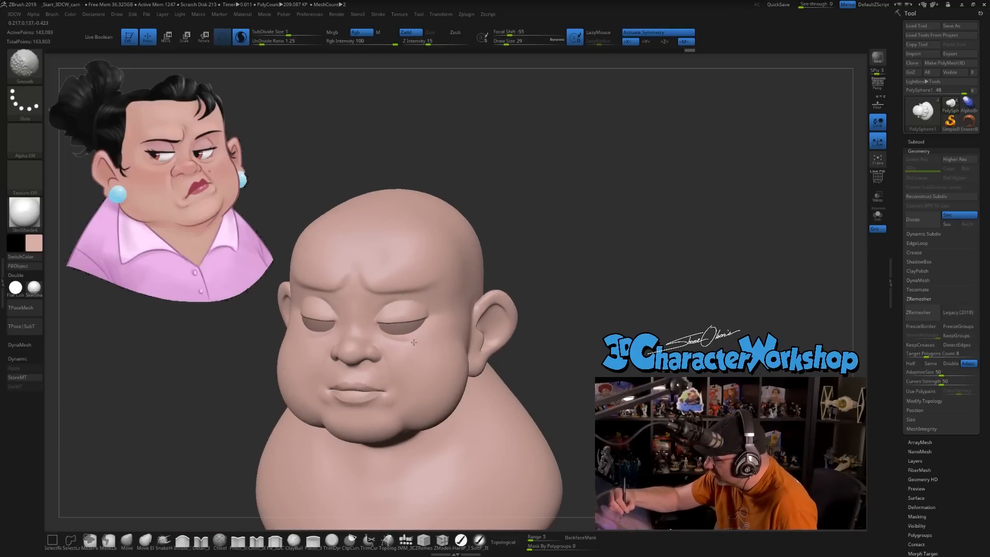
Step: Smooth the woman's cheek beside the nose and mouth at draw size 29, checking the form from several angles
right_click_drag(435, 350, 477, 361)
left_click_drag(431, 361, 438, 370, "shift")
mouse_move(438, 370)
right_mouse_down()
mouse_move(435, 394)
mouse_move(499, 395)
mouse_move(531, 353)
mouse_move(537, 320)
mouse_move(541, 363)
mouse_move(553, 372)
right_mouse_up()
key("shift")
right_click_drag(563, 336, 553, 324)
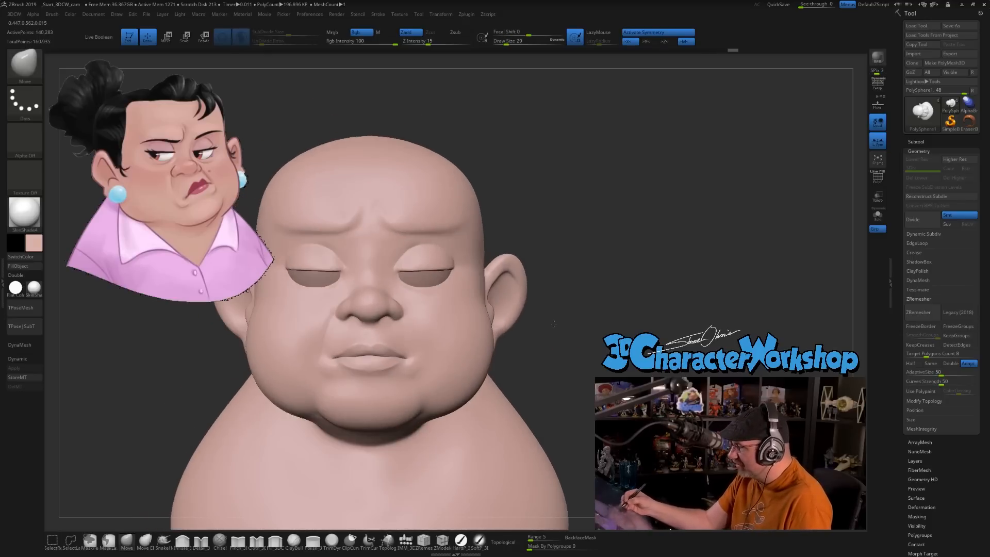
Step: Enlarge the Move brush to draw size 54 and refine the woman's lower face from the front
right_click_drag(548, 370, 562, 356)
mouse_move(550, 362)
left_mouse_down()
mouse_move(561, 356)
mouse_move(551, 330)
left_mouse_up()
mouse_move(343, 434)
left_mouse_down("shift")
mouse_move(387, 439)
mouse_move(445, 413)
left_mouse_up("shift")
mouse_move(536, 364)
left_mouse_down()
mouse_move(523, 404)
mouse_move(521, 375)
left_mouse_up()
key("s")
left_click(540, 375)
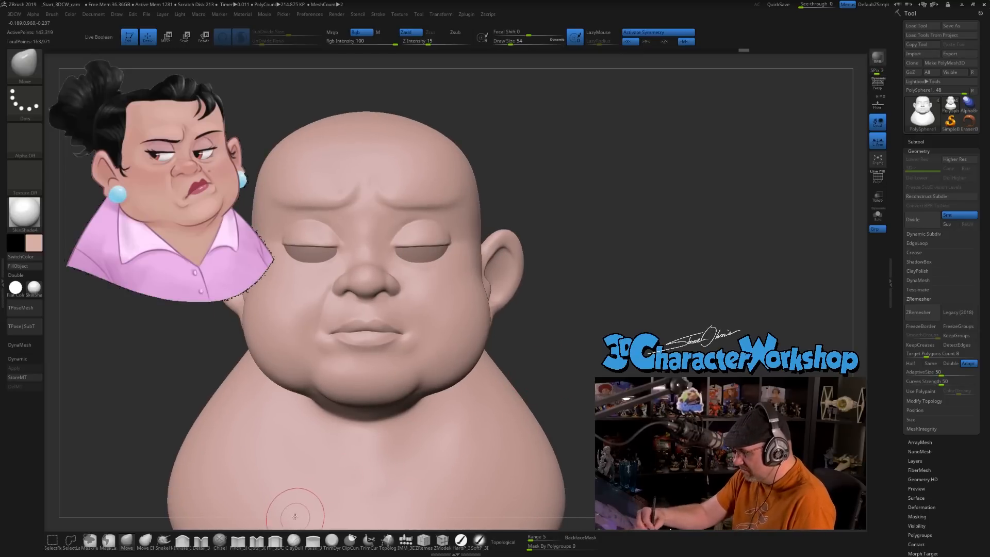
left_click_drag(287, 530, 283, 491)
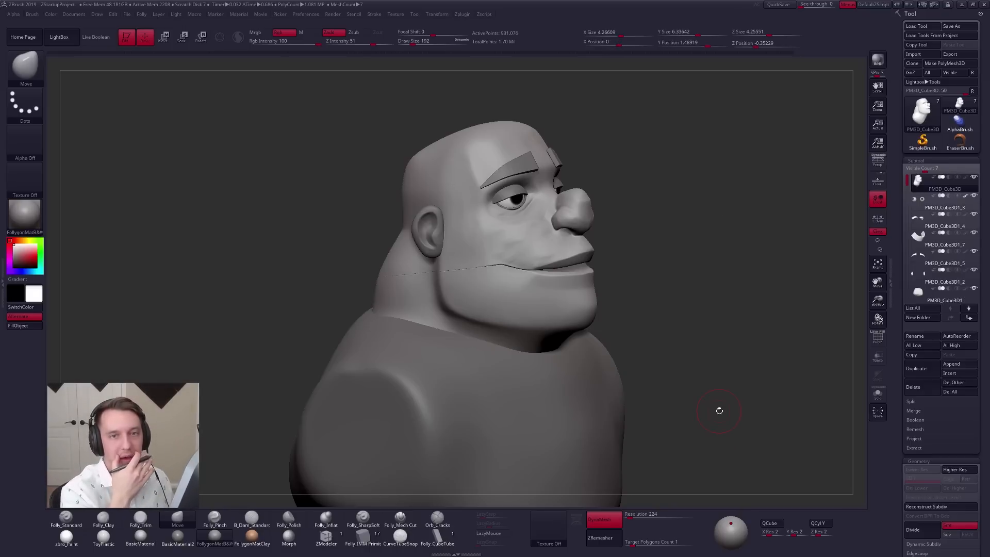
Step: Set the man's Move brush to draw size 252 and remesh his head with DynaMesh at resolution 224 to fuse the upper and lower pieces
key("space")
left_click_drag(522, 286, 530, 288)
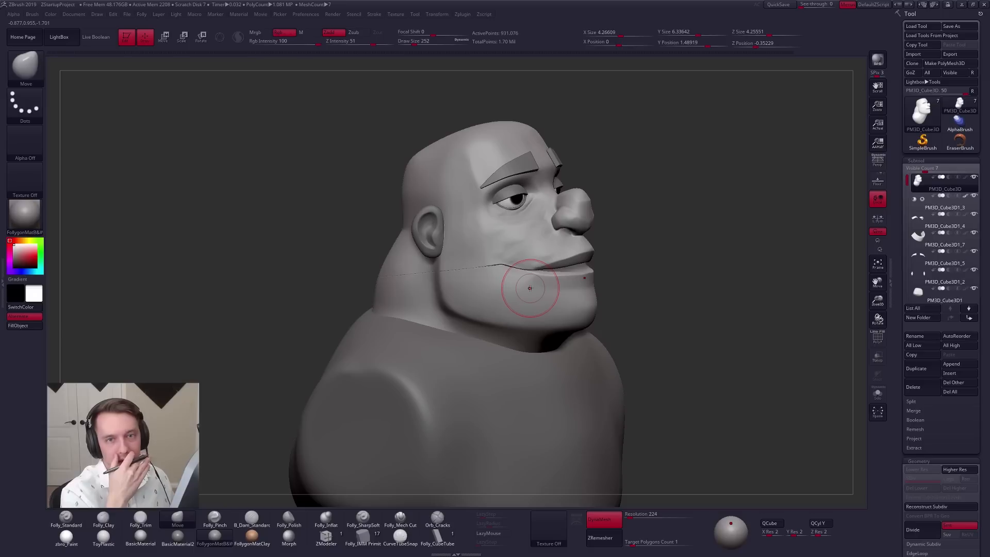
right_click_drag(513, 291, 552, 297)
key("shift+f")
key("shift+f")
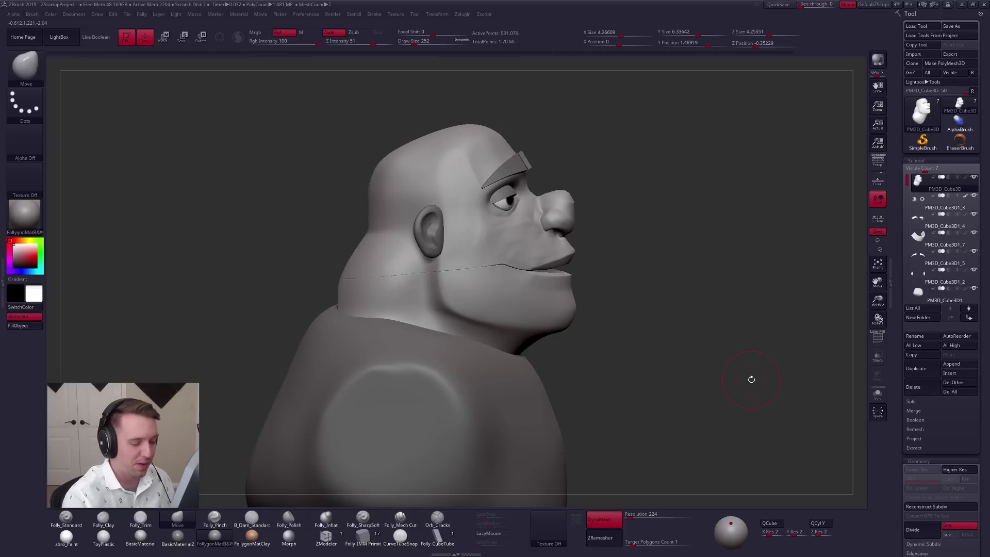
left_click_drag(648, 422, 718, 329, "ctrl")
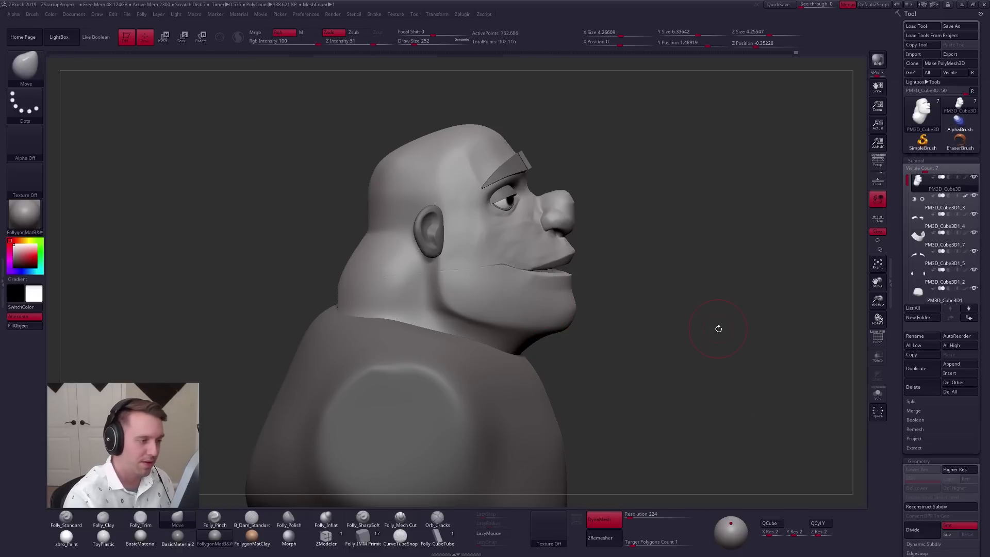
Step: Smooth the seam across the side of the man's neck with the Smooth brush at draw size 181
key("space")
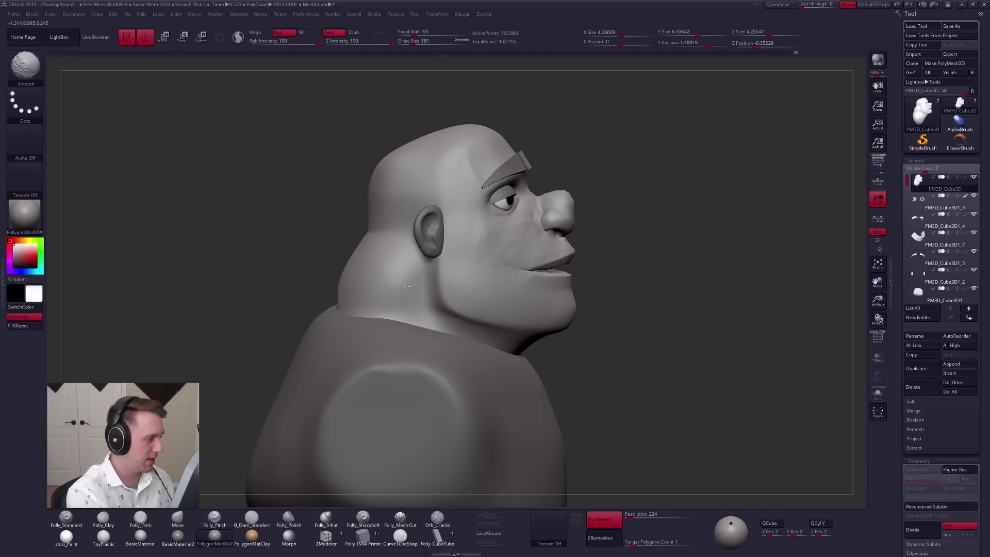
right_click_drag(288, 289, 358, 281)
key("shift+s")
right_click_drag(340, 325, 493, 307, "alt")
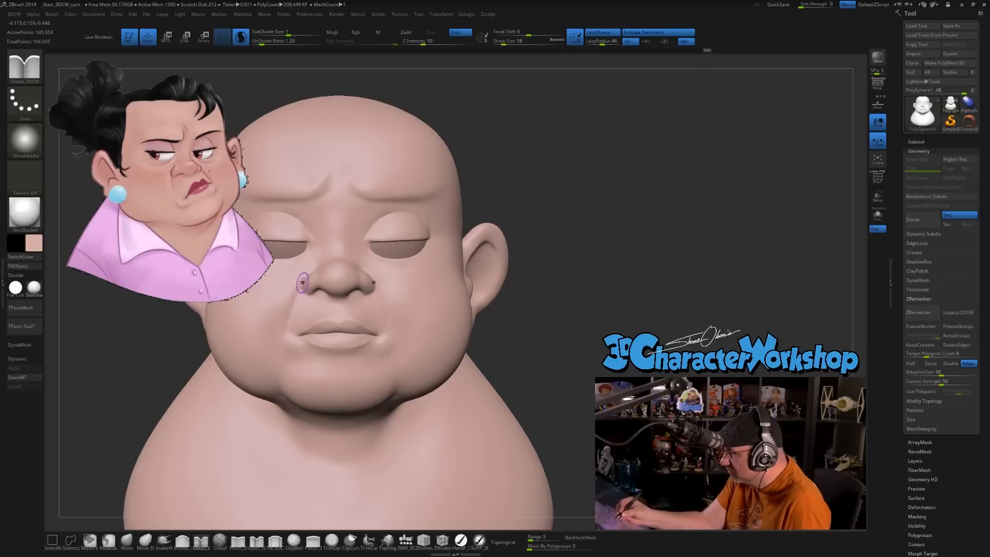
Step: Shape the woman's nasolabial folds with a 3DCW sculpting brush at draw size 18 and Z Intensity 10, and smooth them at draw size 23
left_click_drag(286, 351, 287, 357)
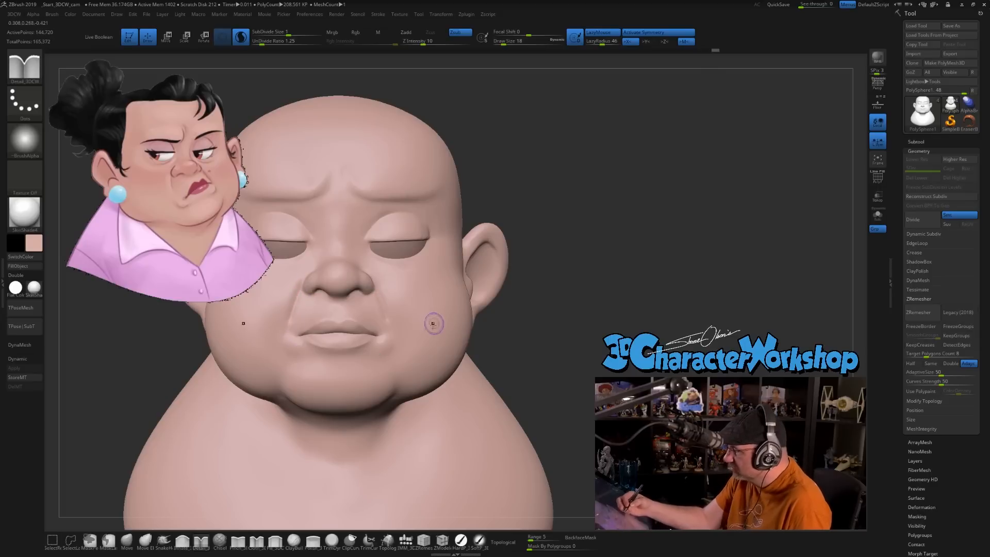
mouse_move(433, 324)
right_mouse_down()
mouse_move(420, 334)
mouse_move(428, 331)
right_mouse_up()
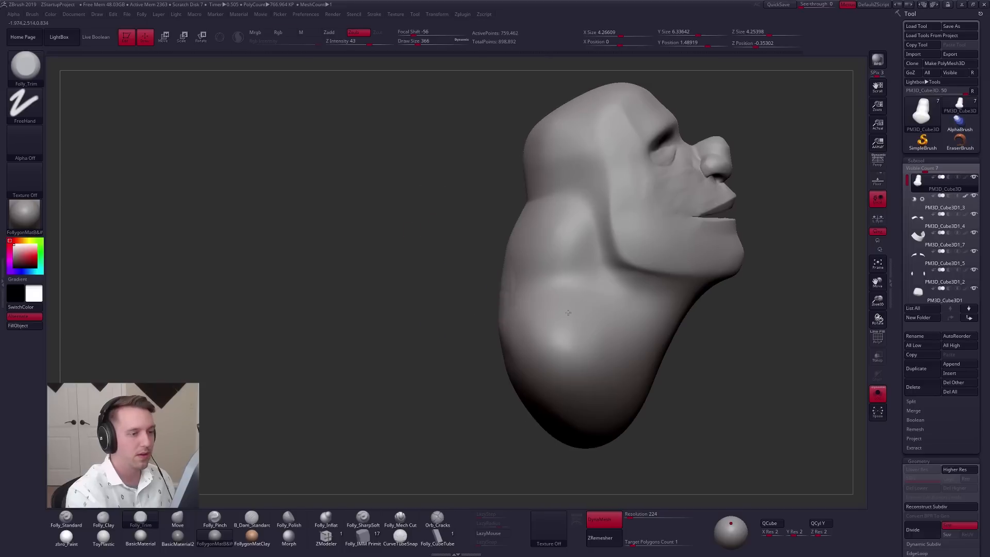
right_click_drag(568, 312, 621, 293)
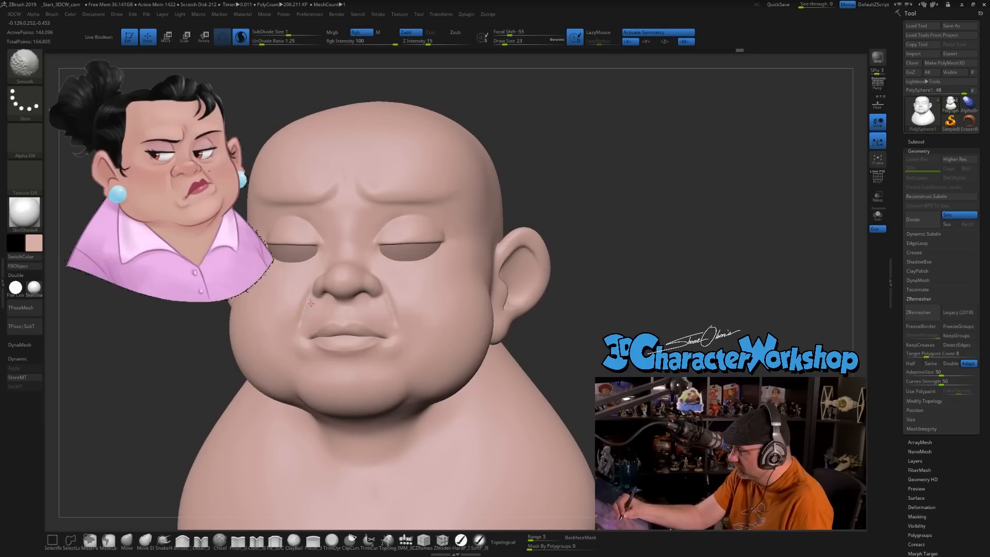
left_click_drag(306, 282, 305, 310, "shift")
key("s")
left_click_drag(301, 310, 303, 279, "shift")
right_click_drag(325, 308, 361, 310)
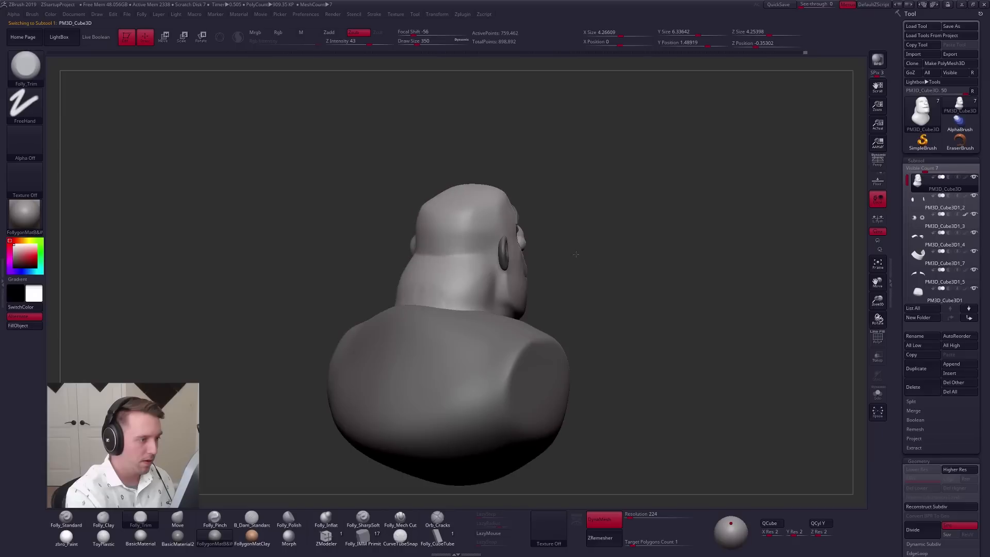
Step: Flatten the back of the man's neck with the Folly_Trim brush at draw size 350
right_click_drag(576, 255, 484, 253)
key("space")
left_click_drag(617, 250, 615, 250)
right_click_drag(501, 240, 508, 212, "ctrl")
key("space")
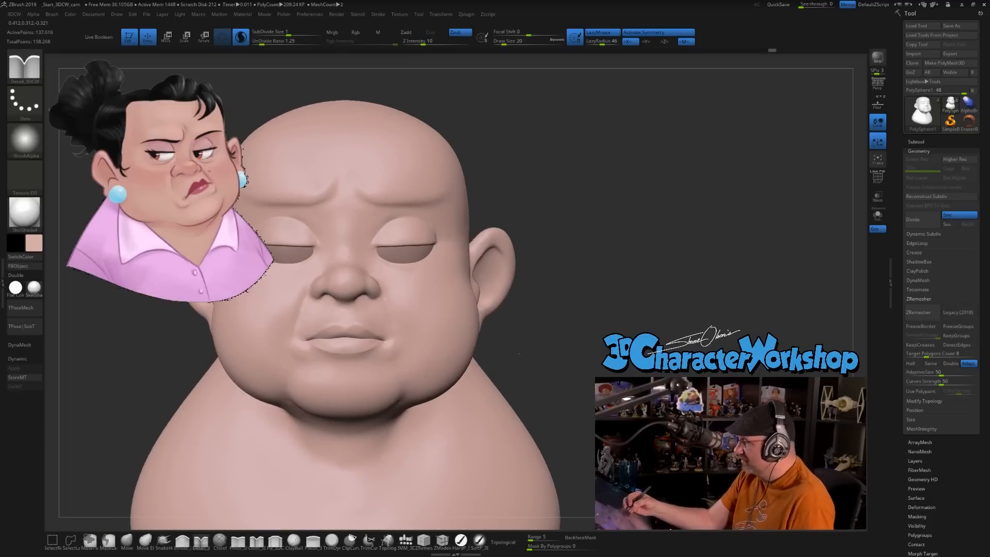
Step: Switch to the Move brush for the woman's head and set its draw size to 56 and Z Intensity to 31
mouse_move(536, 320)
right_mouse_down()
mouse_move(518, 333)
mouse_move(548, 350)
right_mouse_up()
mouse_move(560, 294)
left_mouse_down()
mouse_move(567, 303)
mouse_move(551, 338)
mouse_move(550, 309)
mouse_move(568, 302)
left_mouse_up()
left_click_drag(578, 260, 532, 319)
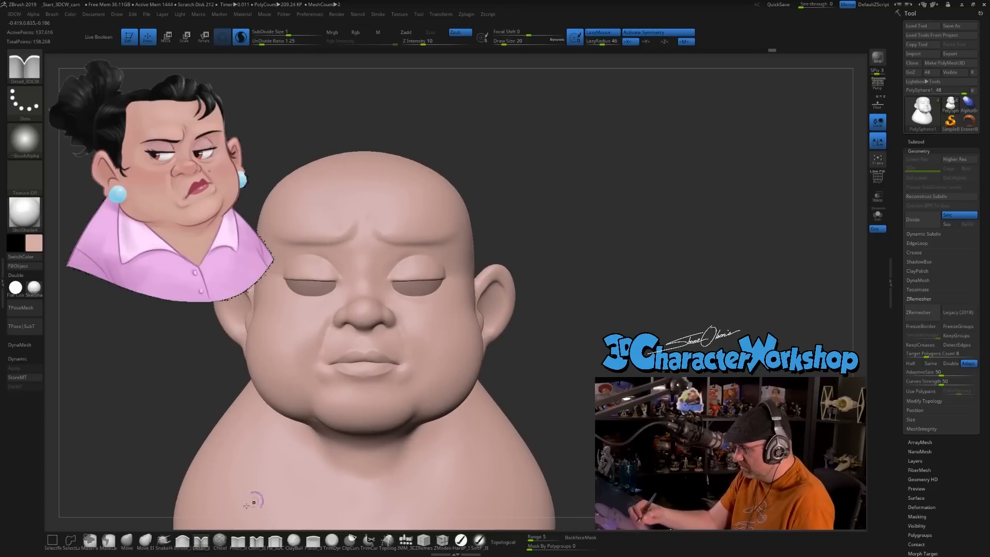
left_click(124, 545)
left_click_drag(522, 242, 513, 249)
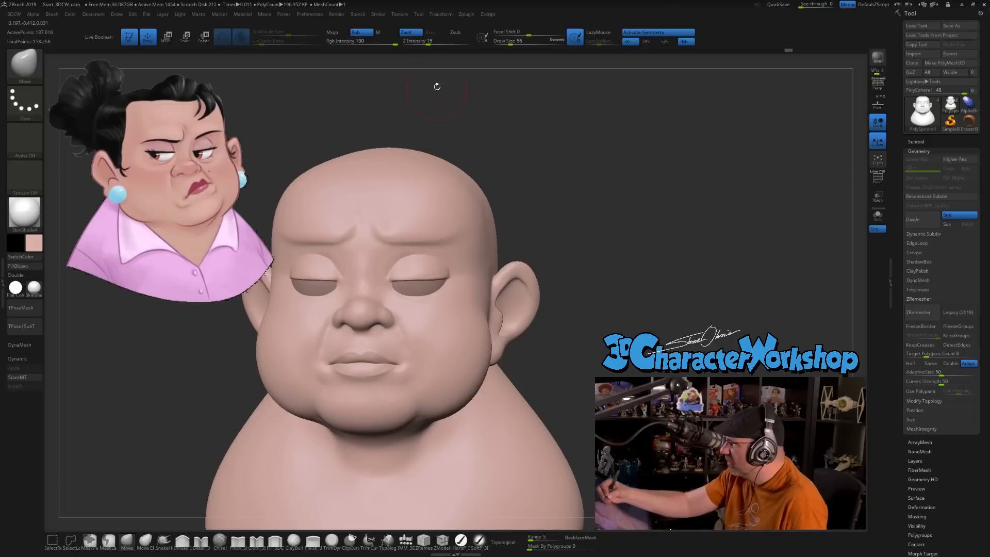
left_click_drag(435, 43, 440, 43)
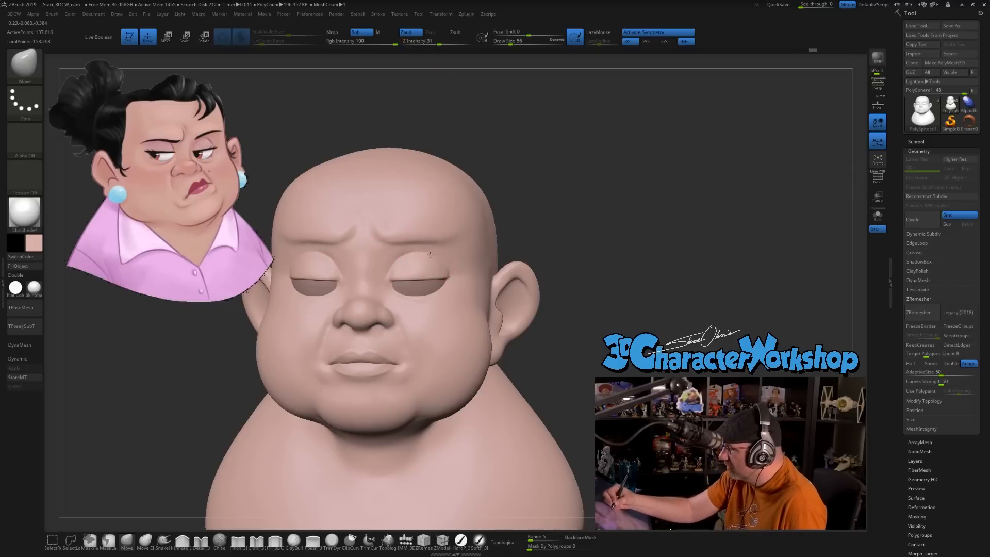
right_click_drag(450, 243, 502, 290)
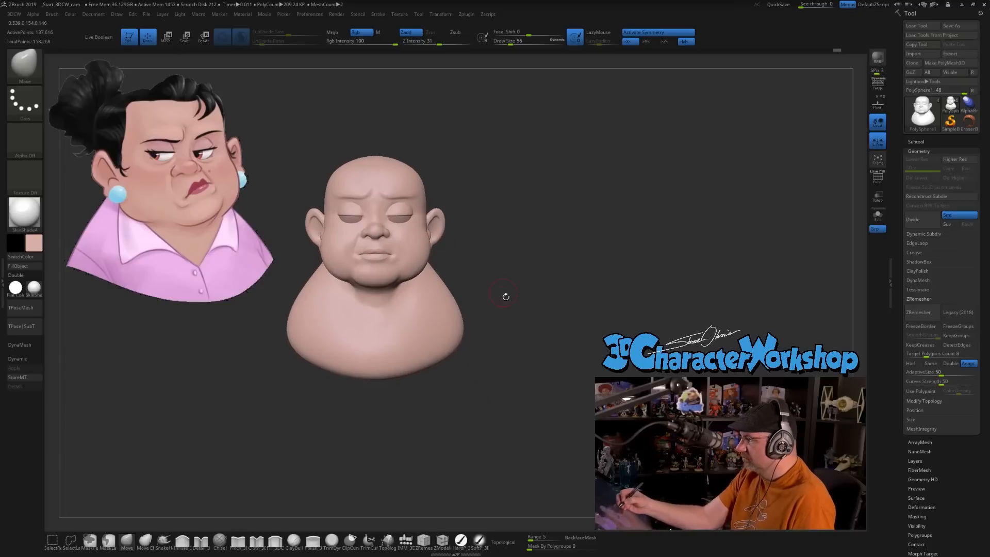
Step: Enlarge the Move brush to draw size 437 and widen the woman's head and ears slightly
right_click_drag(525, 341, 518, 437, "ctrl")
key("s")
left_click_drag(507, 277, 524, 278)
right_click_drag(528, 267, 523, 300, "alt")
key("s")
left_click_drag(518, 296, 526, 295)
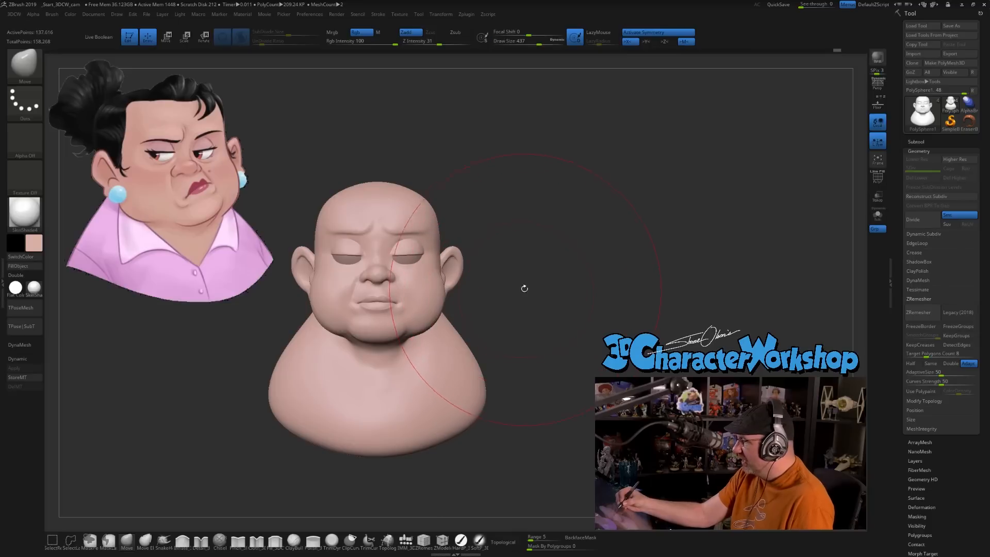
left_click_drag(465, 257, 468, 258)
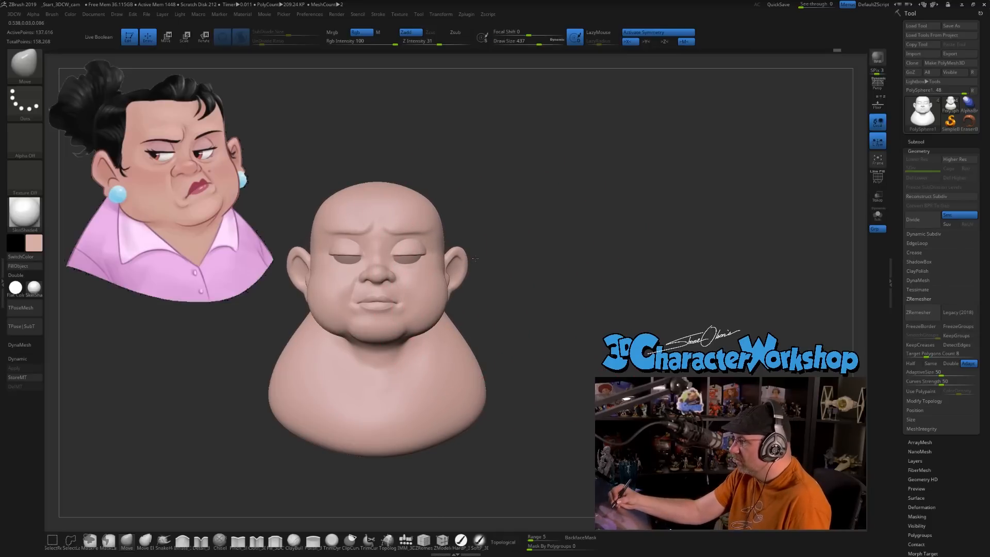
mouse_move(484, 391)
left_mouse_down()
mouse_move(528, 358)
mouse_move(559, 309)
mouse_move(606, 285)
mouse_move(583, 308)
left_mouse_up()
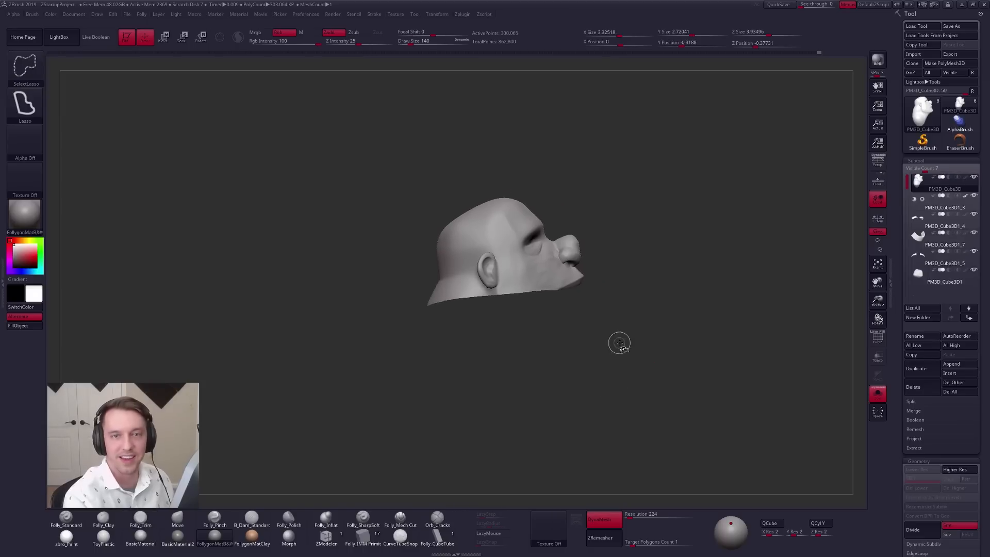
Step: Invert the man's head visibility to show only the lower part and lasso-hide the uneven strips along the mouth's cut edge
left_click(602, 294, "ctrl+shift")
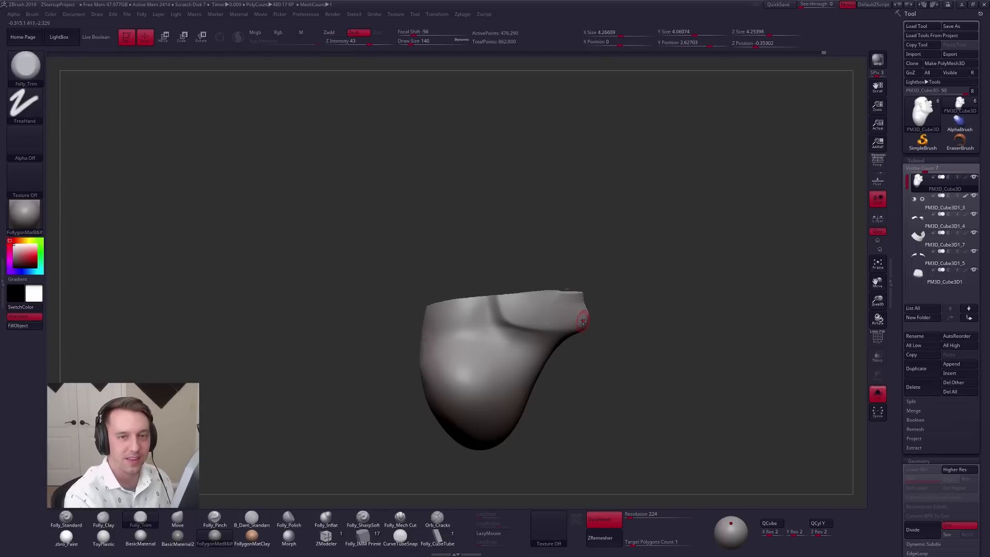
right_click_drag(583, 316, 567, 272)
left_click_drag(523, 269, 521, 270, "ctrl+alt+shift")
mouse_move(568, 284)
right_mouse_down()
mouse_move(573, 330)
mouse_move(538, 323)
mouse_move(581, 283)
mouse_move(574, 274)
mouse_move(558, 278)
right_mouse_up()
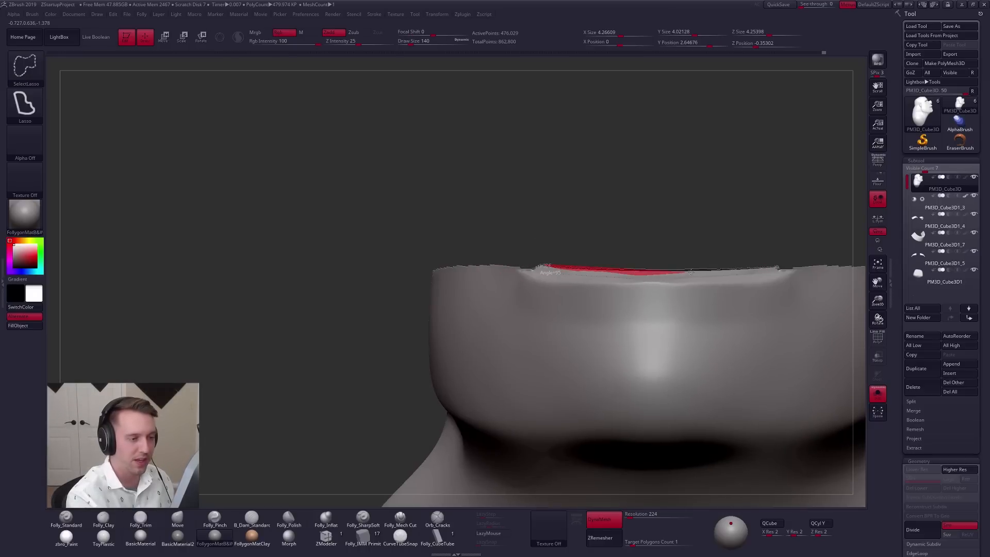
left_click_drag(676, 221, 676, 221, "ctrl+alt+shift")
right_click_drag(699, 329, 617, 265, "ctrl")
left_click_drag(617, 265, 606, 278, "ctrl+shift")
right_click_drag(593, 322, 727, 317)
left_click_drag(605, 351, 597, 363, "ctrl+shift")
right_click_drag(655, 361, 552, 335)
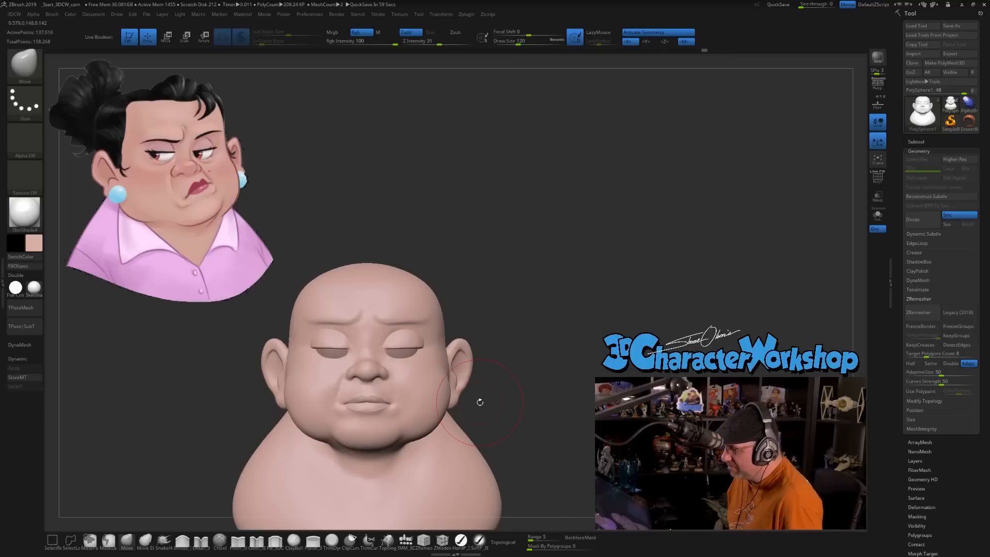
Step: Reduce the Move brush to draw size 22 and refine the fold beside the woman's nose
right_click_drag(515, 436, 520, 415, "alt")
key("s")
left_click_drag(519, 415, 513, 416)
right_click_drag(424, 361, 405, 368, "ctrl")
key("s")
left_click_drag(407, 369, 405, 367)
mouse_move(405, 366)
right_mouse_down()
mouse_move(380, 357)
mouse_move(347, 374)
mouse_move(357, 375)
right_mouse_up()
key("s")
left_click_drag(410, 361, 407, 361)
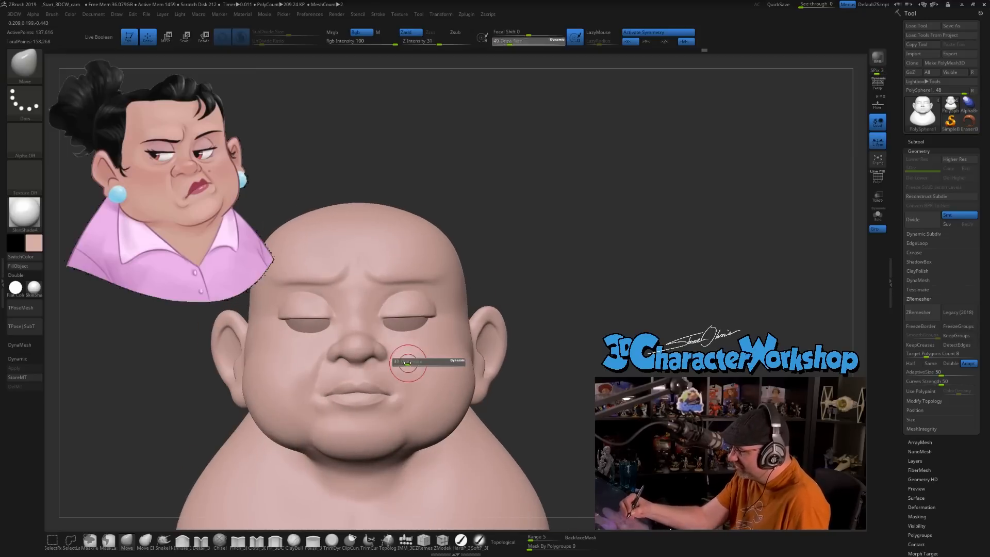
right_click_drag(410, 364, 408, 367, "ctrl")
key("s")
left_click_drag(410, 369, 408, 370)
Step: Smooth the woman's nasolabial fold from the mouth corner up to the nostril at draw size 22
key("shift")
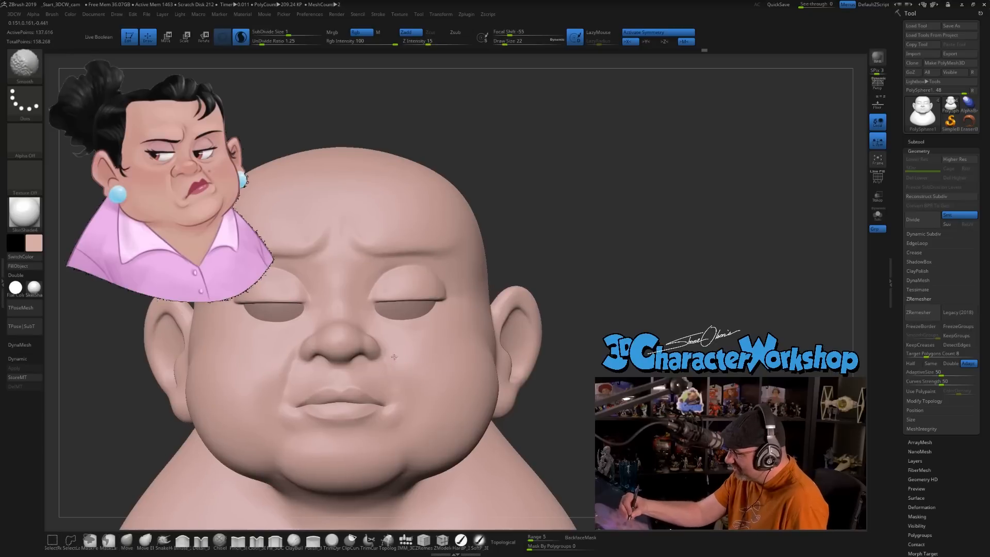
left_click_drag(403, 394, 400, 367, "shift")
mouse_move(407, 353)
right_mouse_down()
mouse_move(385, 353)
mouse_move(397, 355)
right_mouse_up()
key("shift")
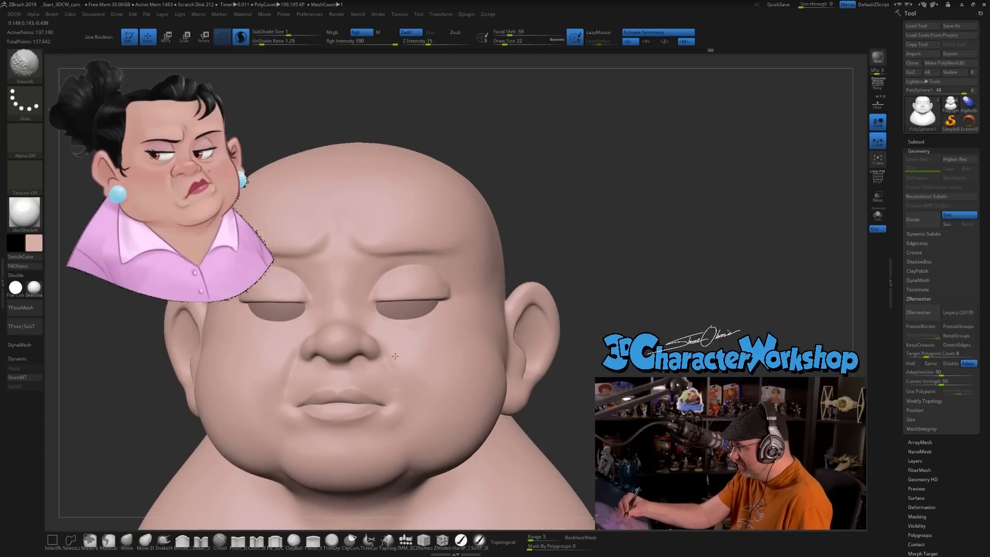
left_click_drag(406, 382, 411, 361, "shift")
mouse_move(411, 360)
right_mouse_down()
mouse_move(420, 348)
mouse_move(416, 372)
mouse_move(432, 351)
right_mouse_up()
Step: Adjust the woman's cheek and fold beside the nose with the Move brush at draw sizes 44 and 27
left_click_drag(390, 320, 394, 320)
mouse_move(392, 305)
right_mouse_down()
mouse_move(400, 327)
mouse_move(403, 314)
mouse_move(431, 320)
mouse_move(464, 382)
right_mouse_up()
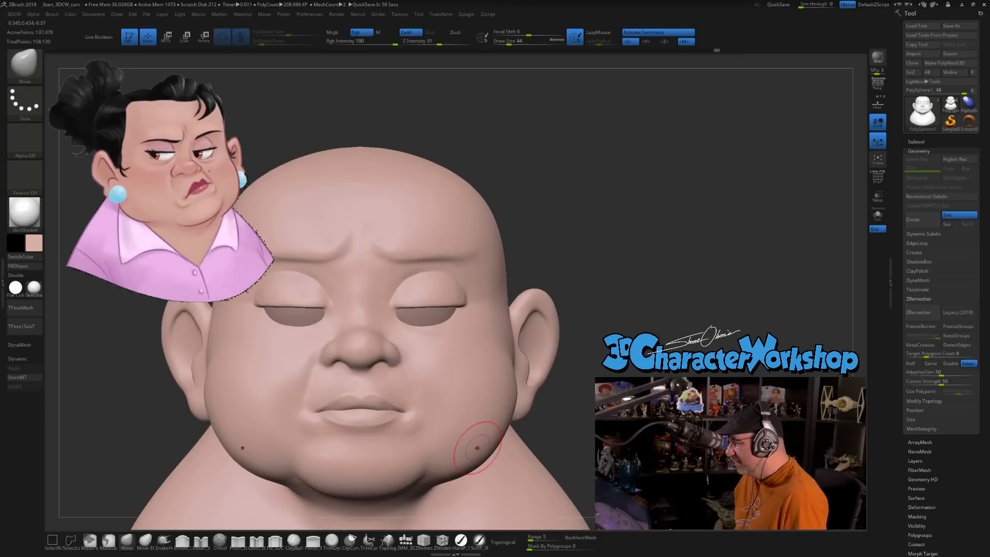
right_click_drag(444, 393, 434, 378)
key("bracketleft")
key("bracketleft")
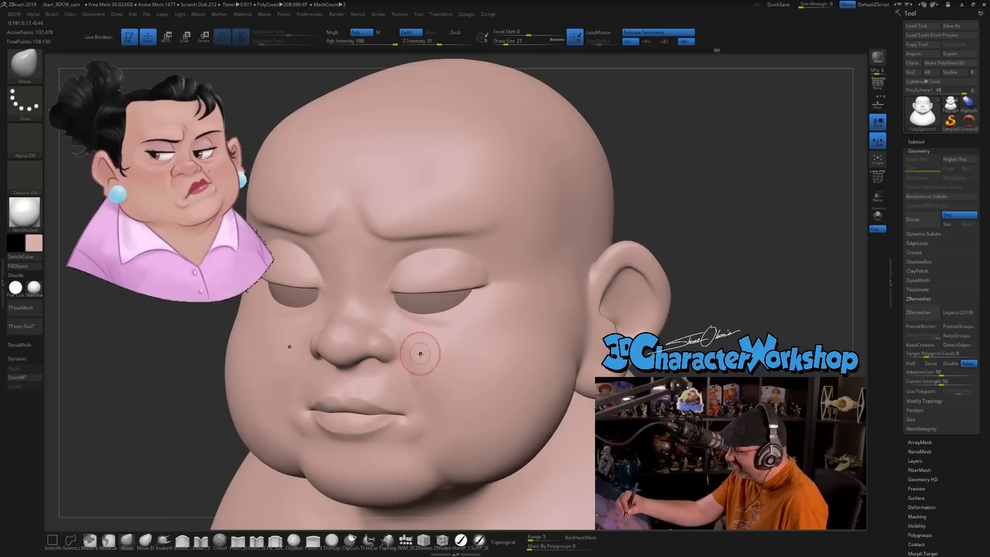
Step: Define the woman's lips with a 3DCW sculpting brush at draw size 18 and Z Intensity 20, and return to the Move brush
left_click(243, 542)
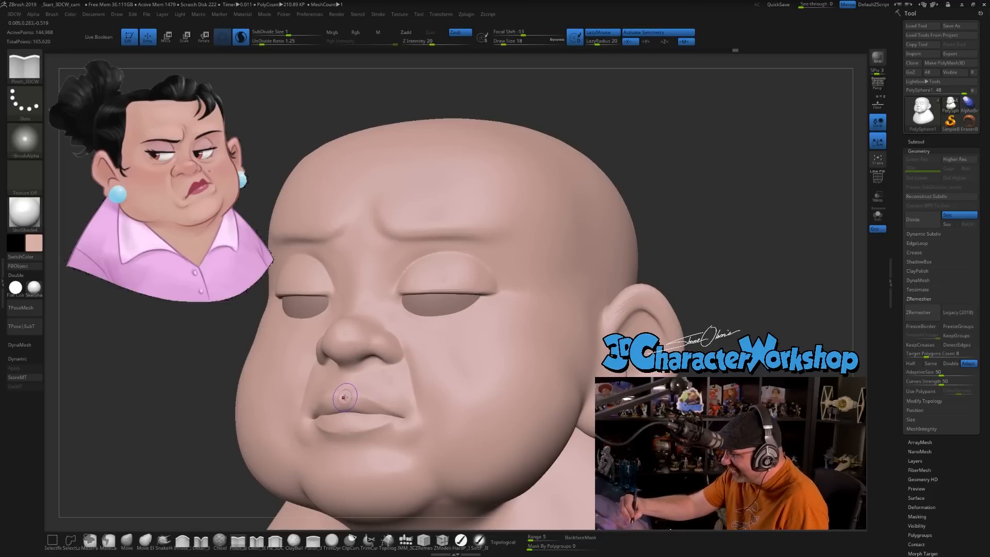
mouse_move(460, 411)
right_mouse_down()
mouse_move(476, 400)
mouse_move(447, 414)
right_mouse_up()
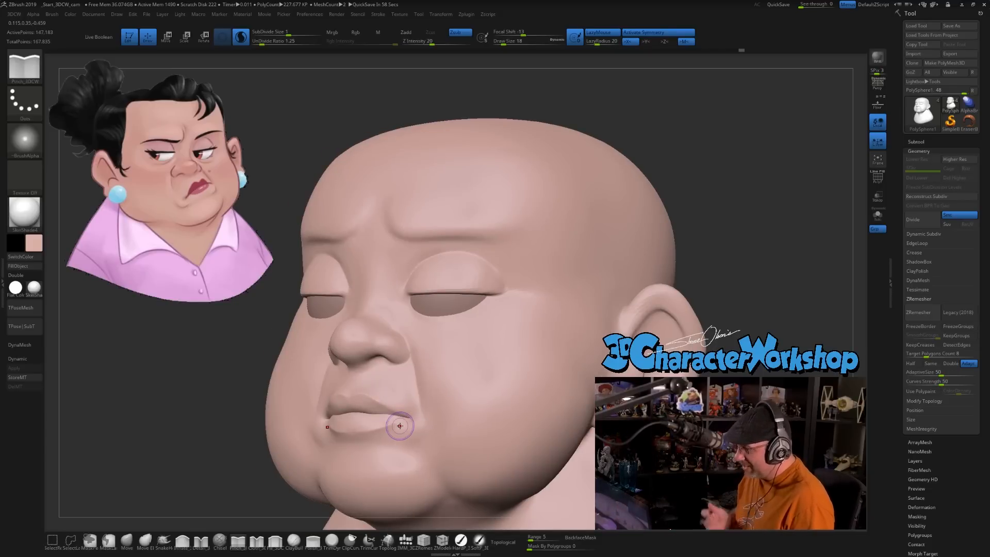
mouse_move(469, 400)
right_mouse_down()
mouse_move(562, 366)
mouse_move(575, 291)
mouse_move(588, 308)
mouse_move(570, 326)
right_mouse_up()
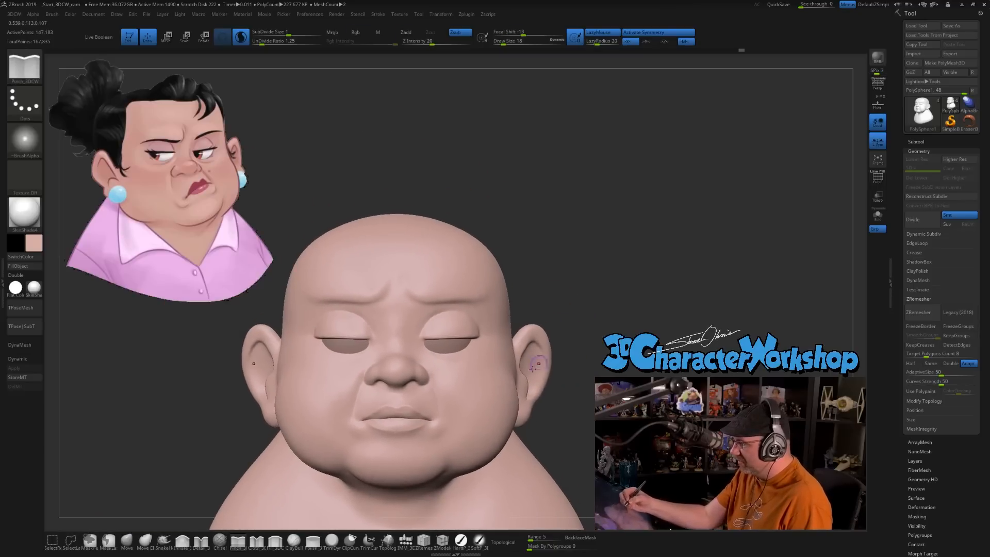
left_click(127, 549)
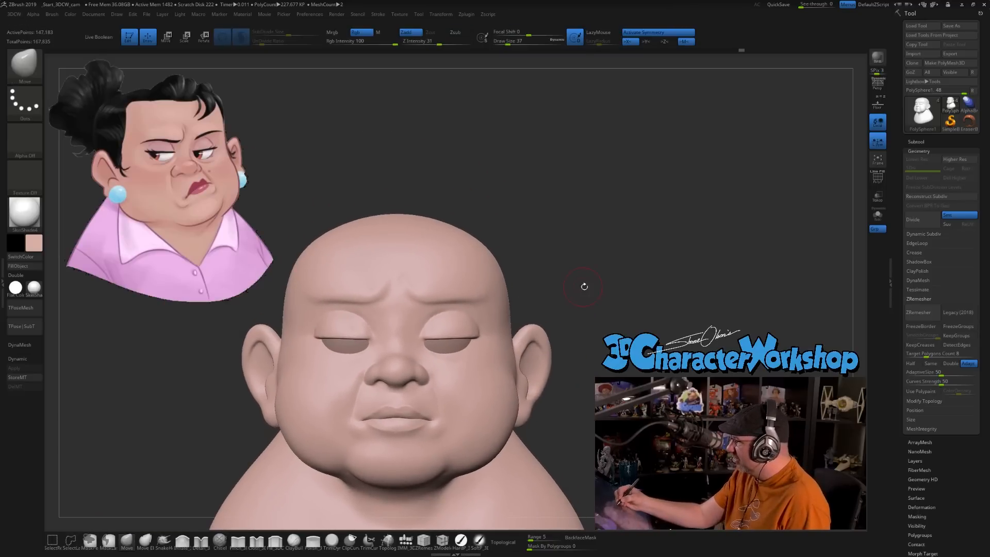
Step: Check the man's and woman's heads in side profile and set the woman's Move brush to draw size 251
right_click_drag(579, 286, 570, 287)
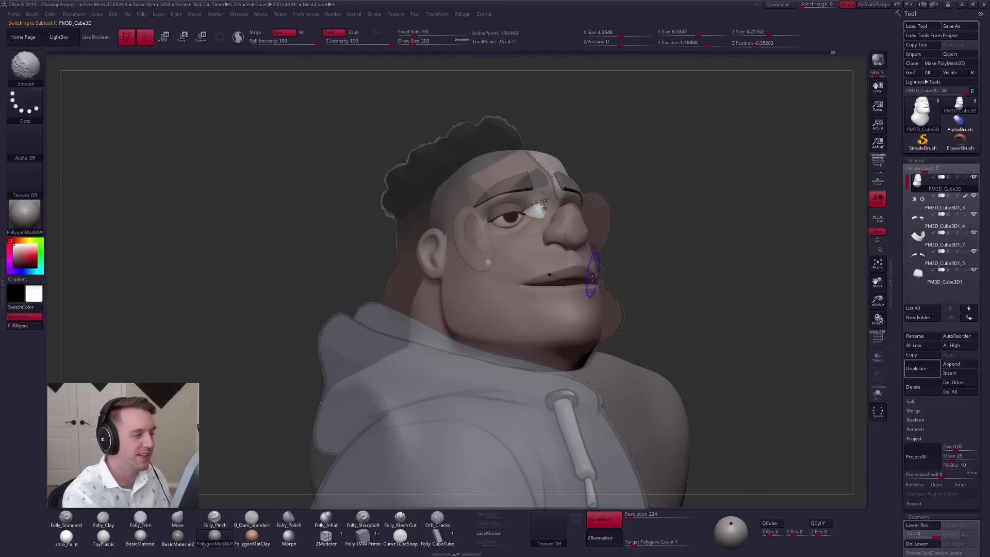
left_click_drag(547, 127, 577, 126, "shift")
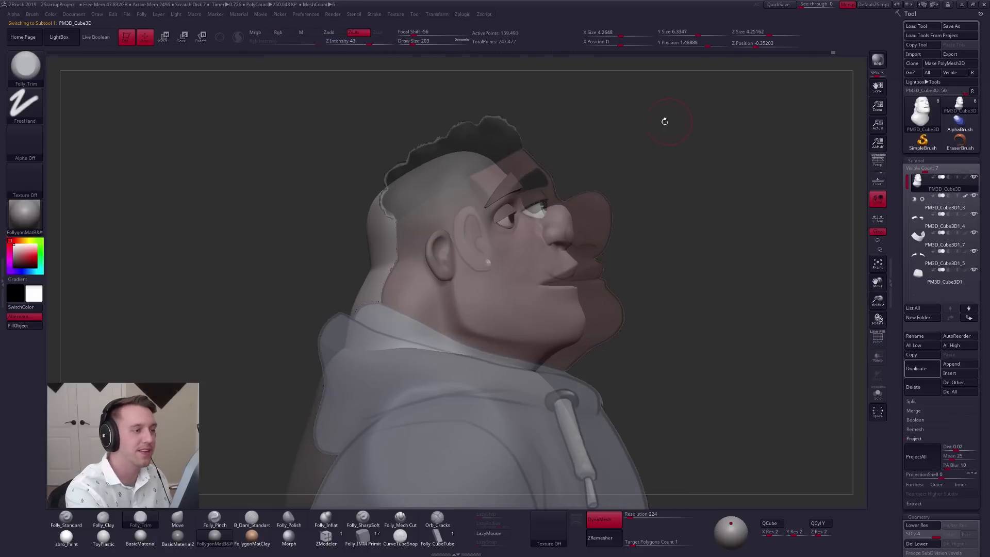
left_click_drag(673, 260, 663, 280, "alt")
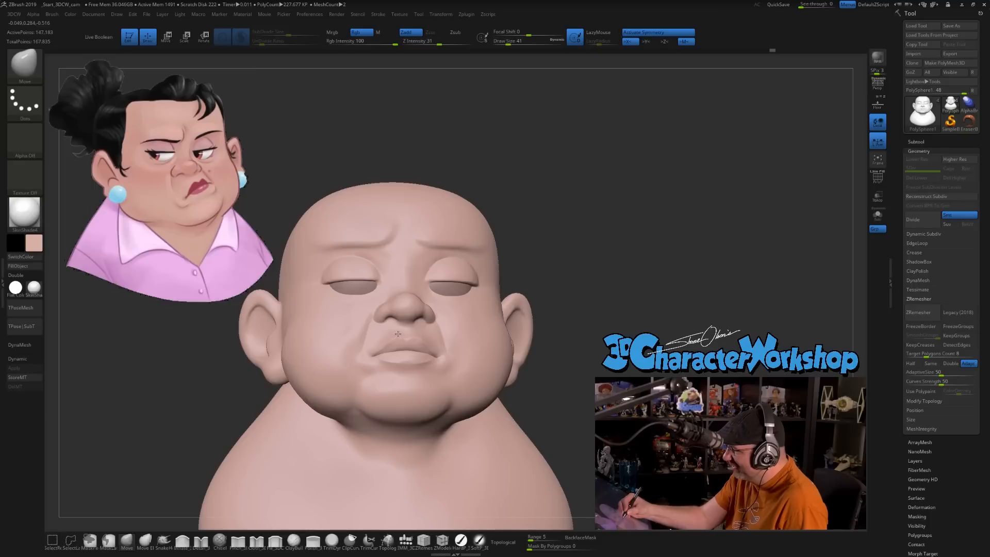
mouse_move(457, 357)
right_mouse_down()
mouse_move(463, 342)
mouse_move(453, 345)
mouse_move(484, 324)
mouse_move(559, 359)
mouse_move(570, 297)
right_mouse_up()
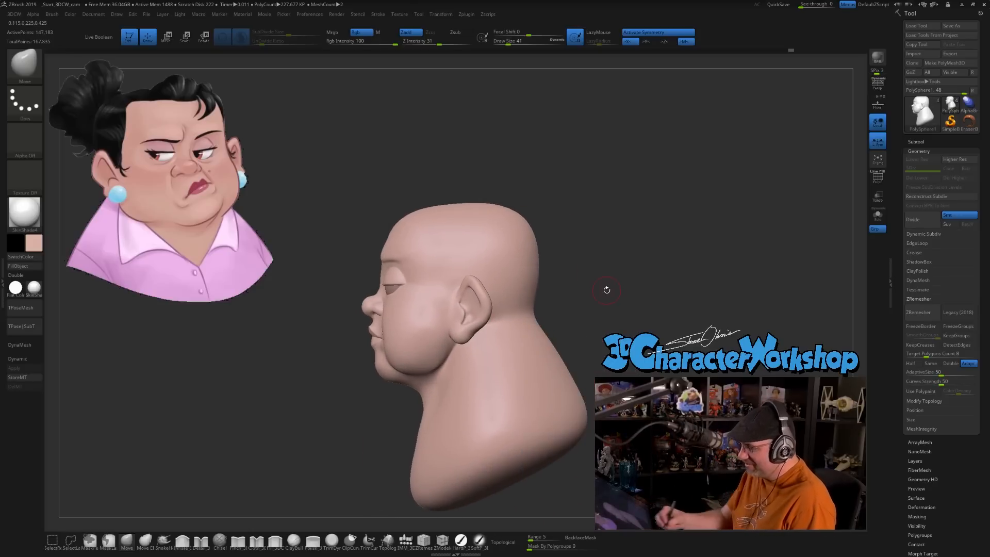
key("s")
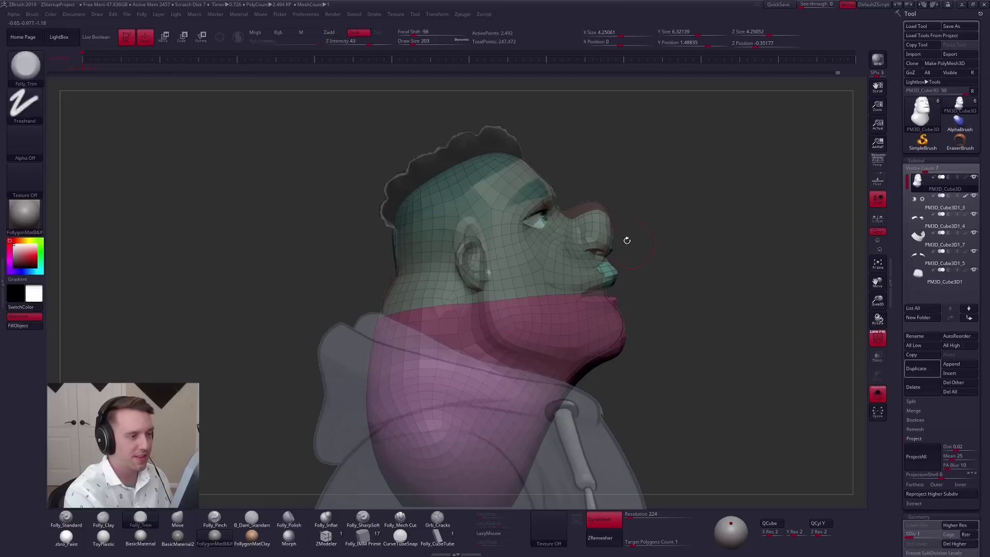
Step: Select the Move brush at draw size 397 for the man and combine his subtools into one temporary TPoseMesh
key("b")
key("m")
key("v")
key("space")
left_click_drag(604, 230, 614, 230)
right_click_drag(594, 232, 646, 257)
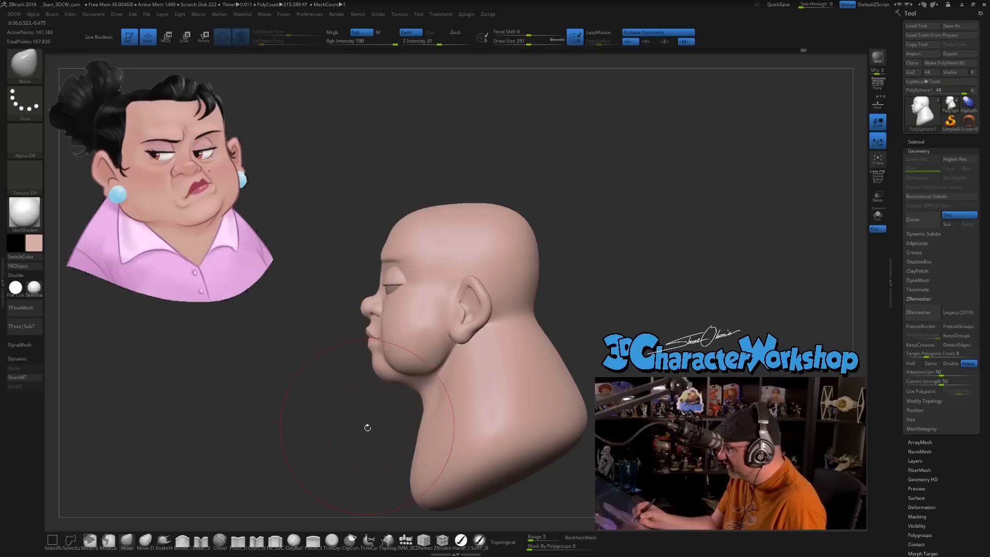
Step: Inspect the woman's head from the front and above, and reduce the Move brush's draw size
right_click_drag(367, 427, 509, 458)
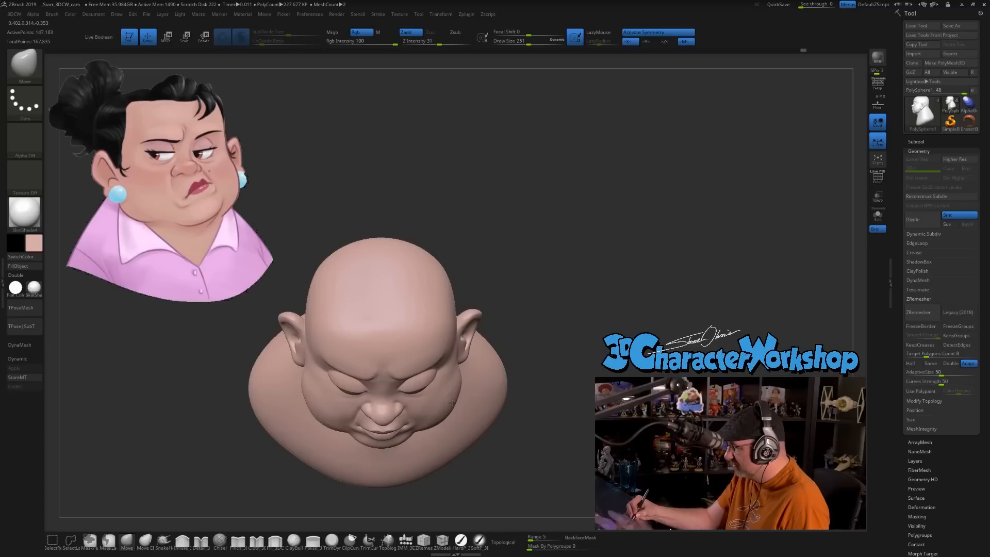
key("s")
left_click_drag(493, 463, 481, 463)
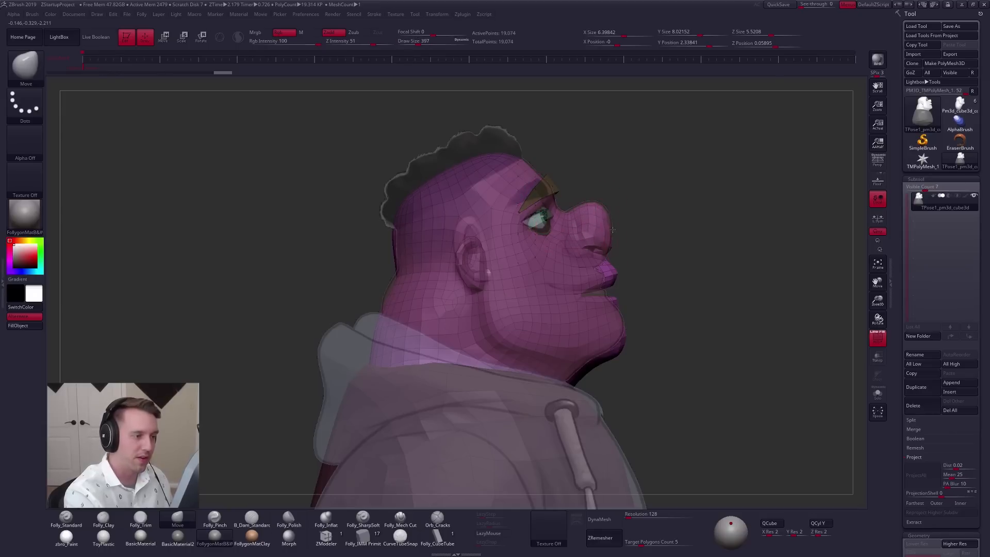
Step: Fit the man's nose, lips and chin to the overlaid profile reference with the Move brush at draw sizes 397, 881, 556 and 381
left_click_drag(610, 241, 610, 243)
key("space")
left_click_drag(609, 242, 607, 266)
key("space")
left_click_drag(607, 266, 617, 265)
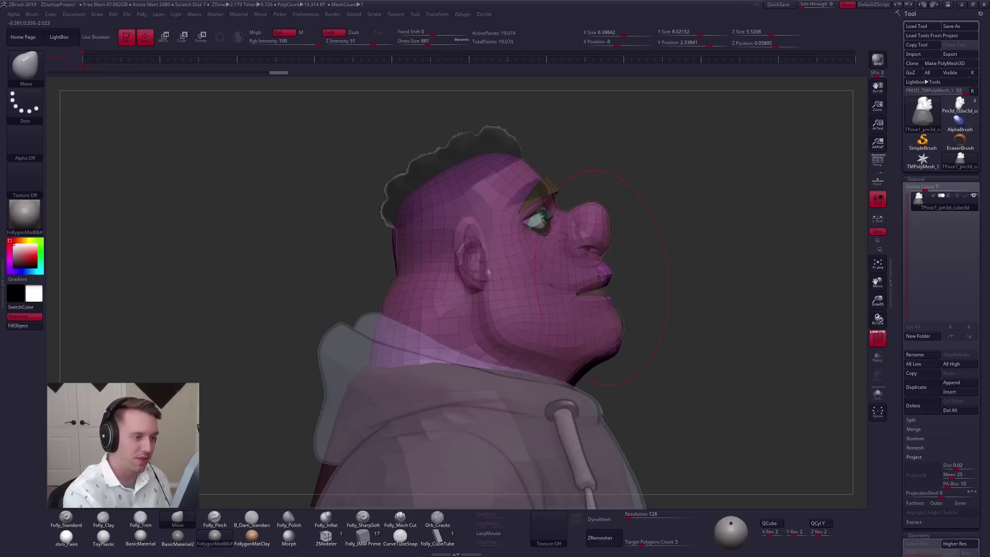
left_click_drag(601, 276, 604, 277)
key("space")
left_click_drag(607, 282, 606, 251)
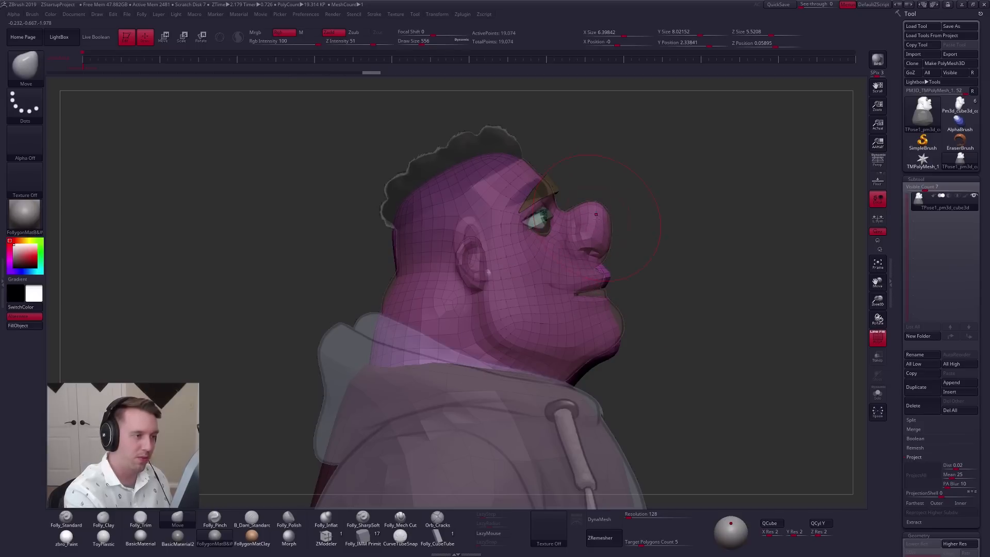
key("space")
left_click_drag(600, 283, 593, 283)
Step: Mask everything except the man's nose and adjust the nose's underside with the Move brush at draw size 482
key("ctrl")
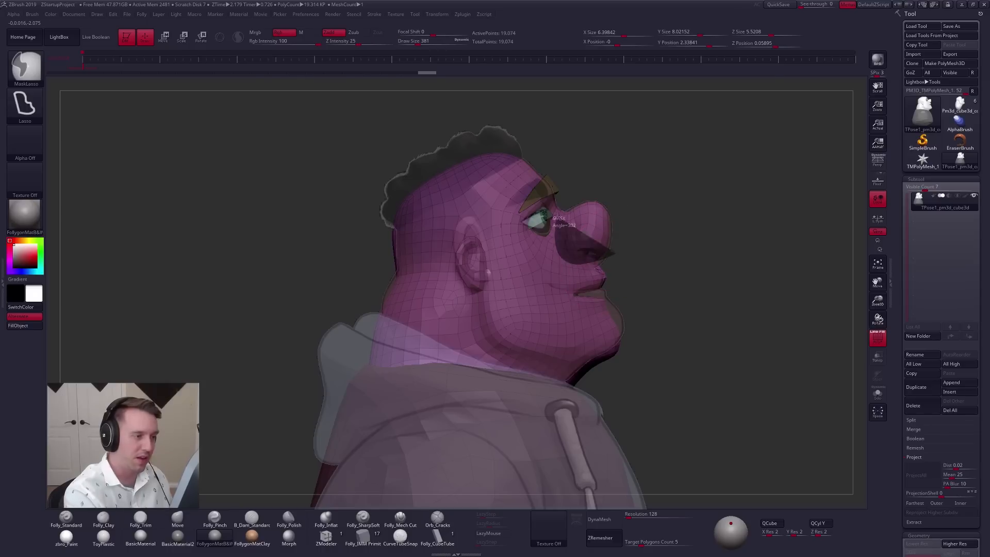
left_click(636, 261, "ctrl")
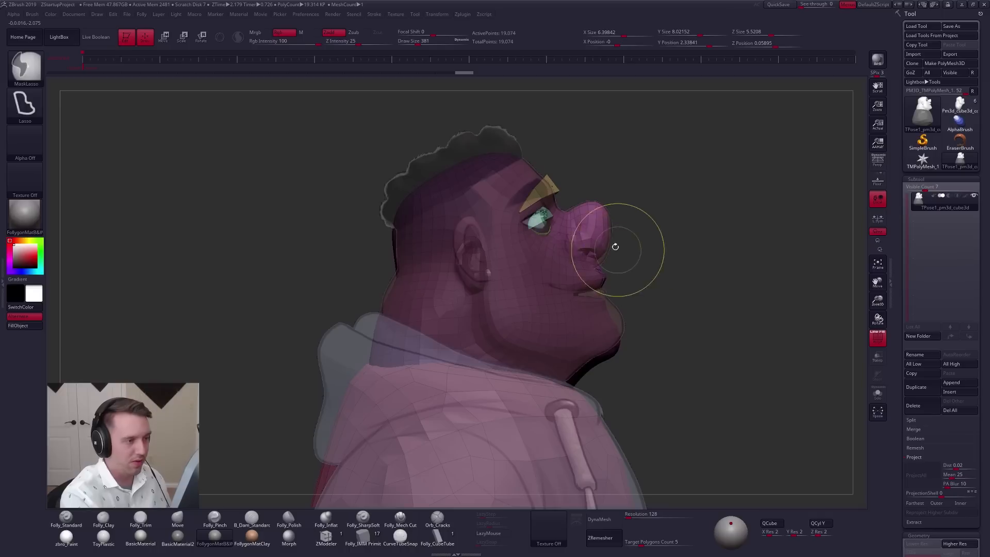
key("space")
left_click_drag(599, 254, 603, 255)
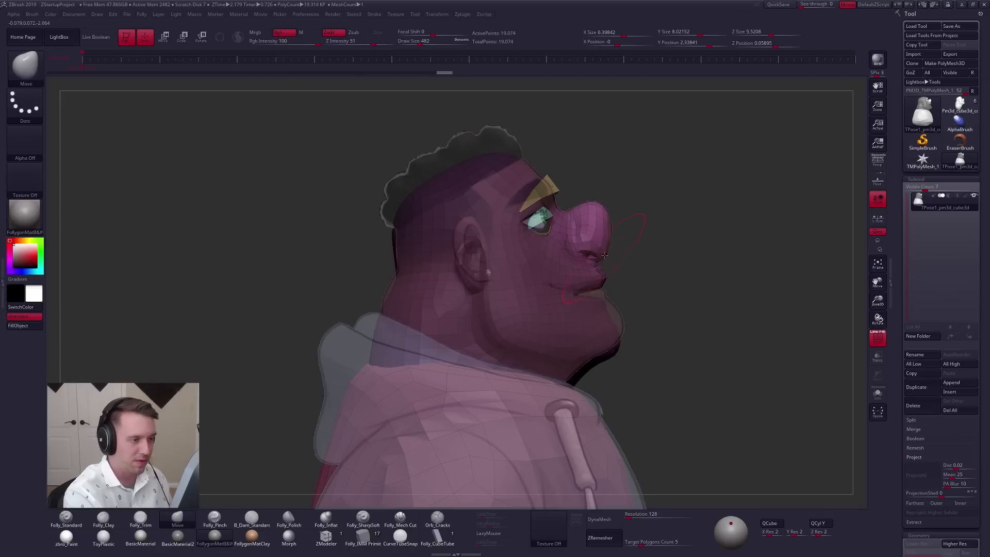
Step: Invert the mask to protect the nose, and fit the man's lips and chin to the reference at draw sizes 465 and 519
left_click(625, 268, "ctrl")
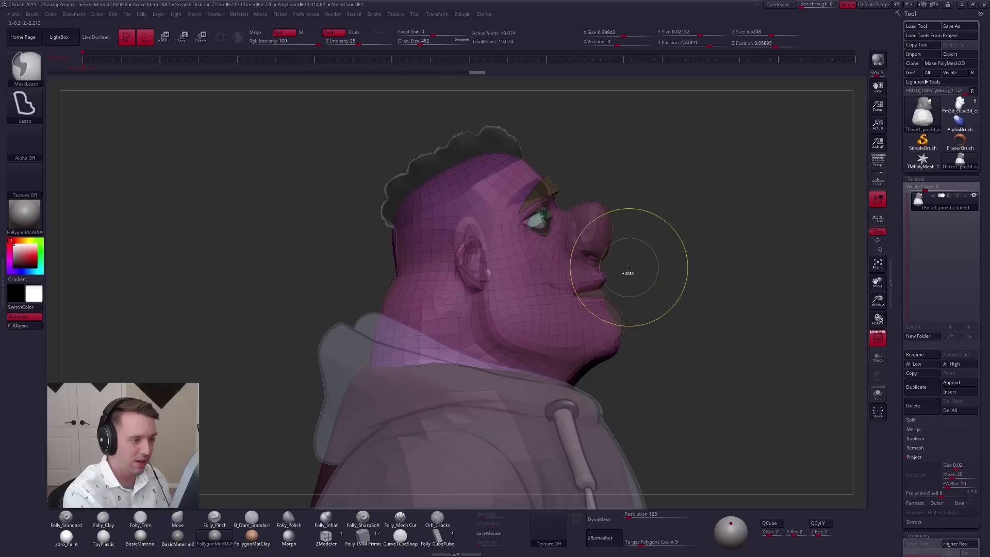
key("space")
mouse_move(595, 281)
left_mouse_down()
mouse_move(604, 281)
mouse_move(591, 282)
left_mouse_up()
key("space")
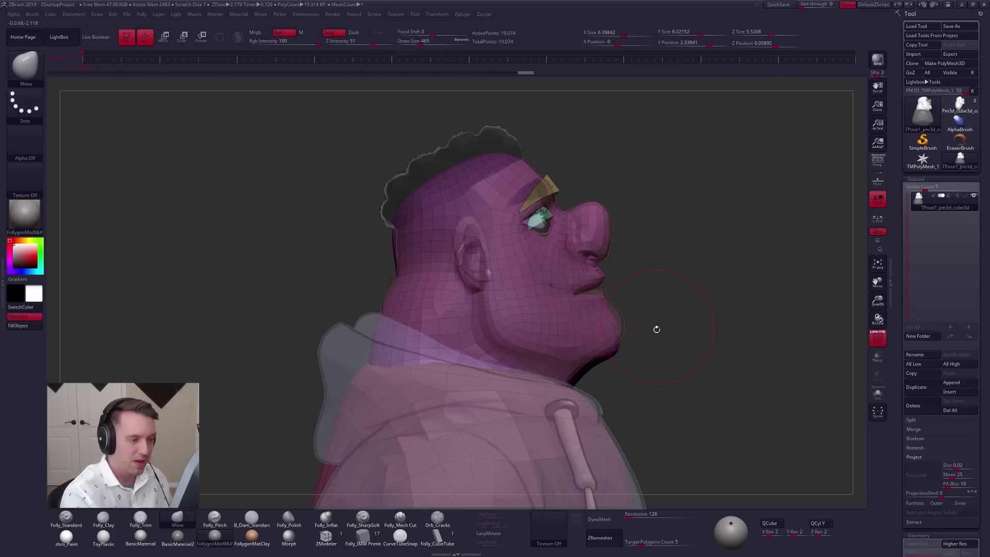
key("space")
mouse_move(615, 351)
left_mouse_down()
mouse_move(625, 352)
mouse_move(612, 335)
left_mouse_up()
key("space")
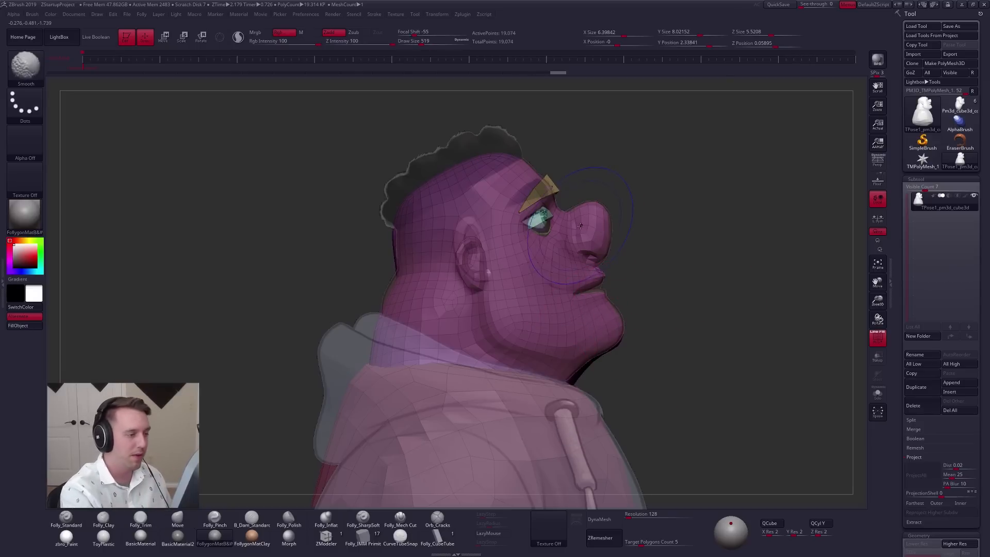
Step: Apply a topological mask to the man's eyes, eyebrows and torso so that only his head mesh stays editable
key("shift+z")
key("w")
left_click_drag(535, 262, 582, 249, "ctrl")
key("q")
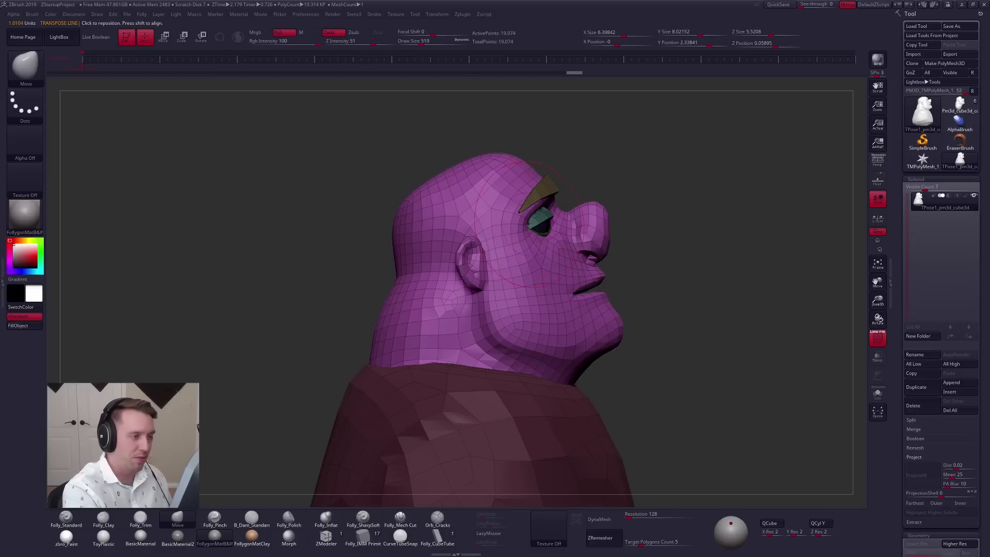
Step: Adjust the skin below the man's eye with a smaller Move brush, comparing it against the reference overlay
key("shift+z")
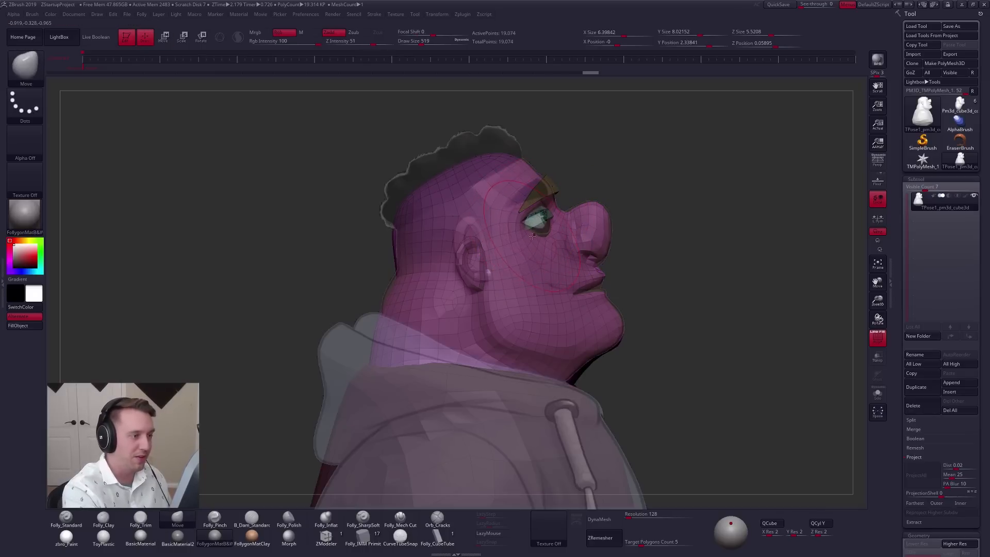
key("shift+z")
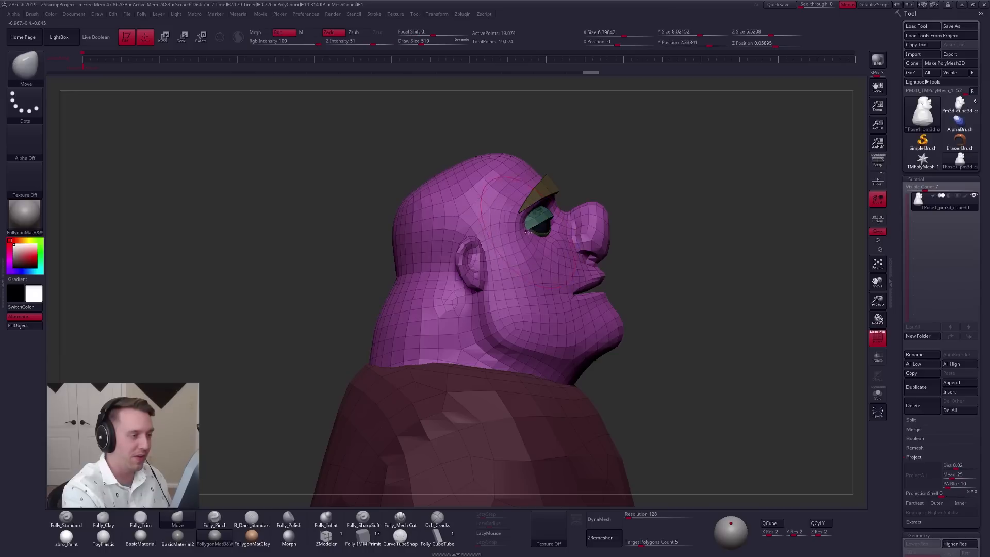
key("space")
left_click_drag(539, 236, 535, 236)
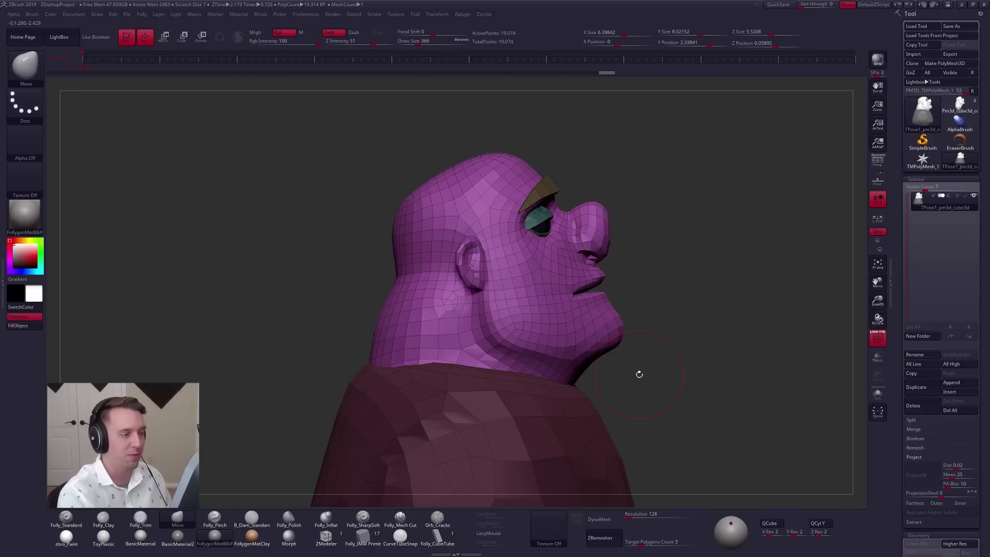
key("shift+z")
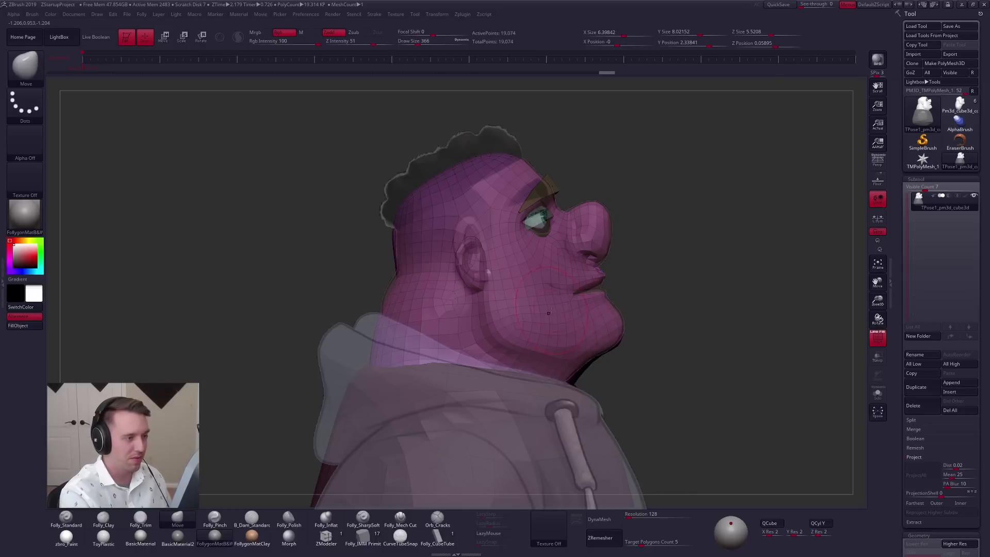
Step: Clear the man's mask, isolate his head and eyebrow in turn, and restore all parts along with the reference overlay
left_click(734, 286, "ctrl")
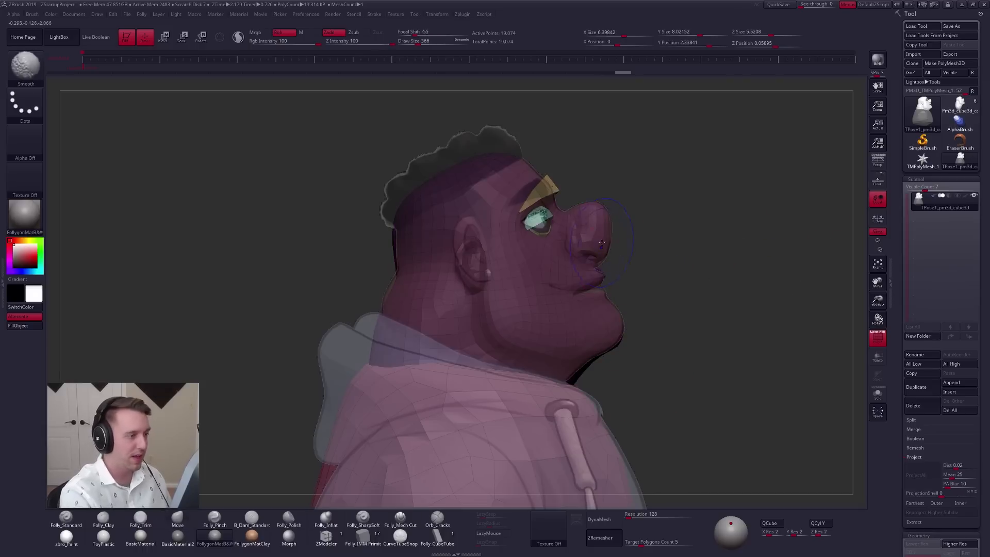
key("shift+z")
left_click_drag(608, 189, 642, 167, "ctrl")
left_click(534, 235, "ctrl+shift")
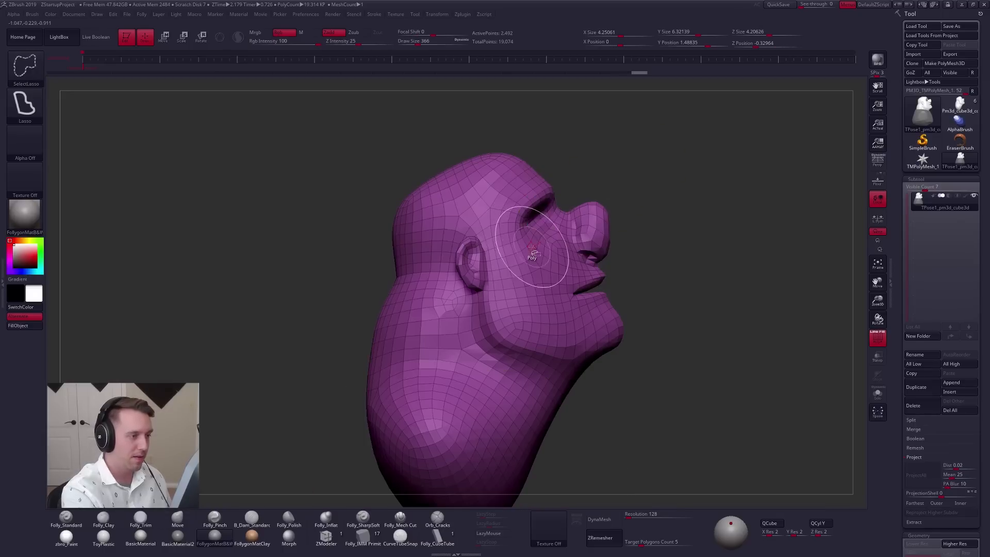
left_click(707, 202, "ctrl+shift")
left_click(540, 193, "ctrl+shift")
left_click_drag(562, 186, 625, 263, "ctrl")
left_click(655, 250, "ctrl+shift")
key("shift+z")
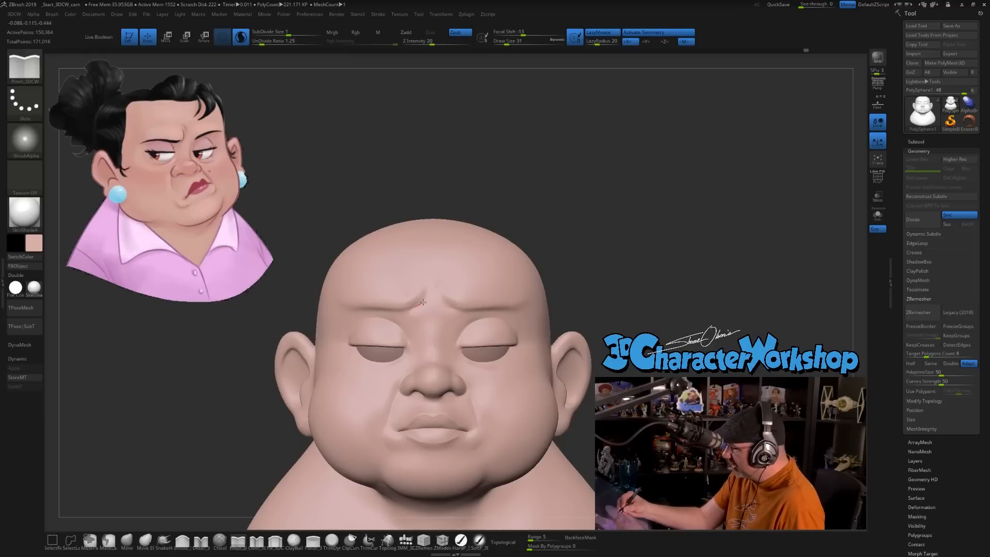
Step: Pinch the frown crease between the woman's brows at draw size 31 and Z Intensity 20, and smooth the area below it
left_click_drag(428, 289, 429, 276)
left_click_drag(427, 334, 425, 317, "shift")
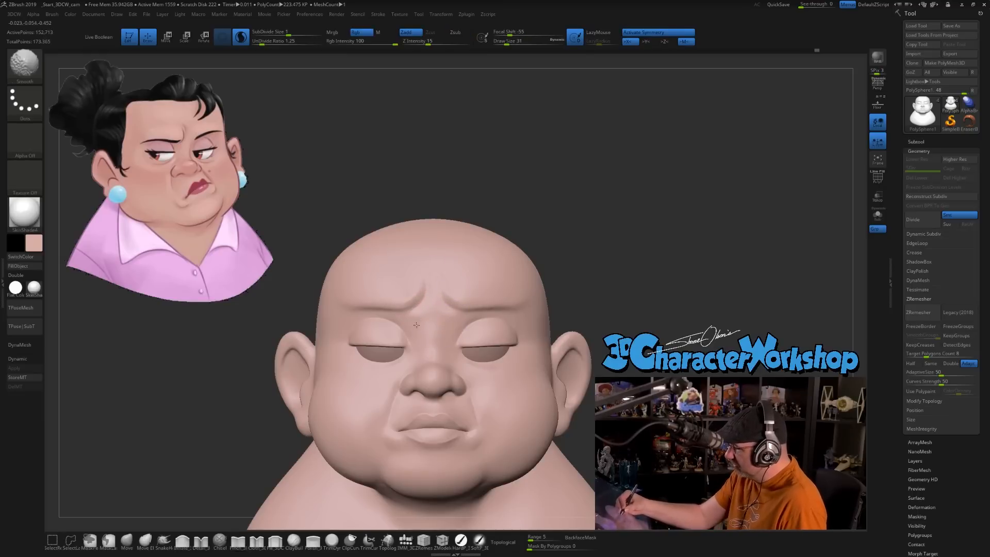
right_click_drag(440, 316, 490, 309)
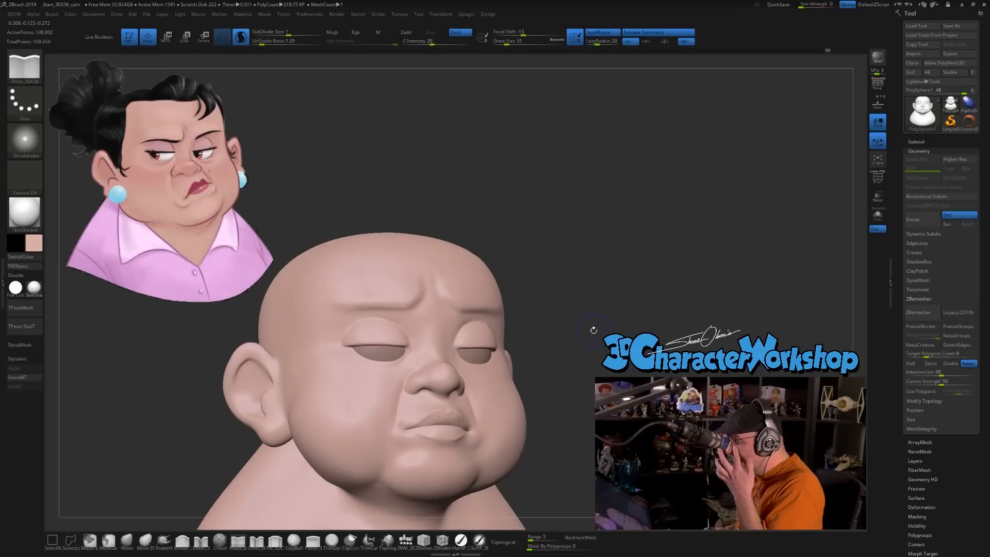
left_click_drag(549, 323, 552, 356)
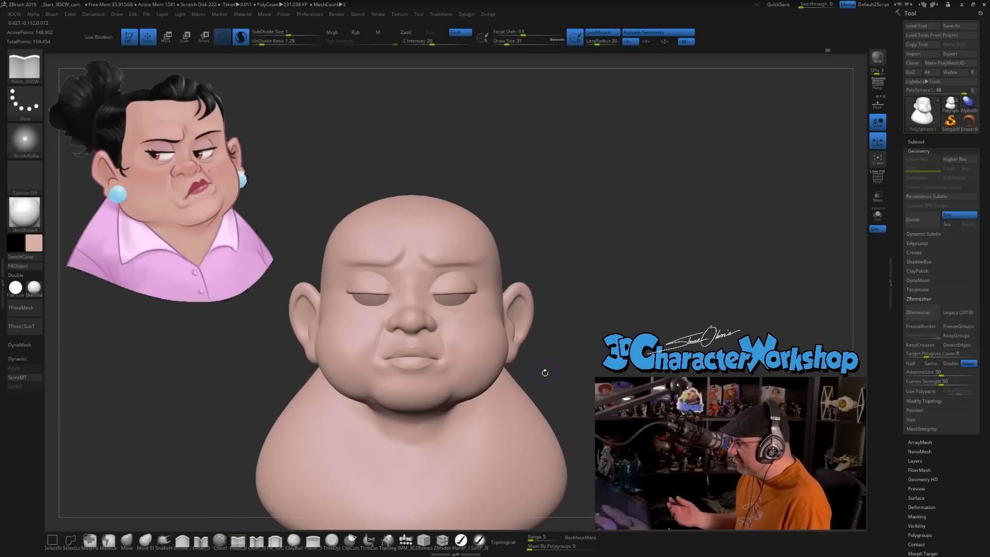
mouse_move(538, 253)
left_mouse_down("alt")
mouse_move(541, 206)
mouse_move(575, 219)
left_mouse_up("alt")
key("shift")
mouse_move(450, 207)
right_mouse_down()
mouse_move(455, 193)
mouse_move(457, 221)
mouse_move(482, 239)
mouse_move(466, 255)
mouse_move(475, 250)
right_mouse_up()
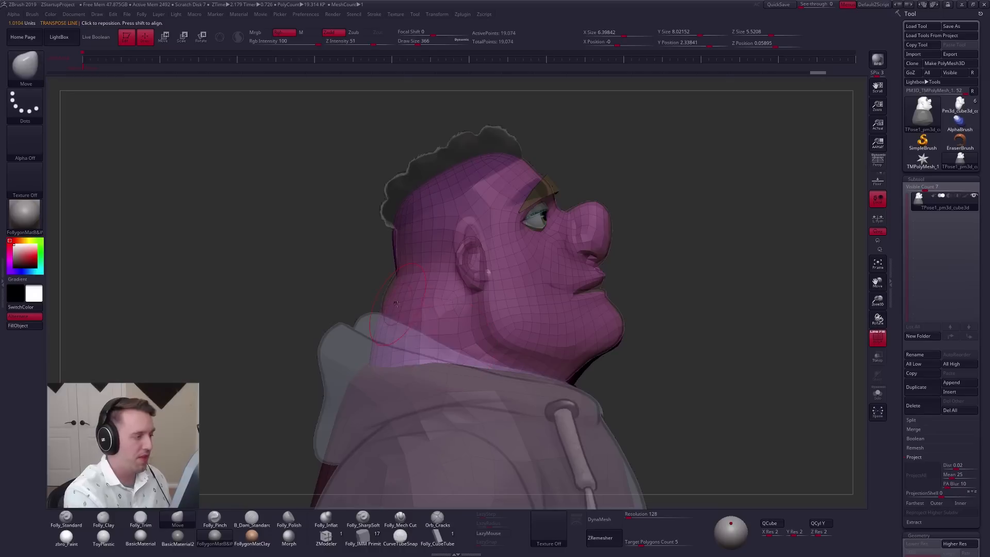
Step: Match the back of the man's neck and head to the reference outline with the Move brush at draw sizes 576 and 764
key("s")
left_click_drag(356, 357, 367, 356)
left_click_drag(388, 306, 384, 307)
left_click_drag(393, 246, 395, 245)
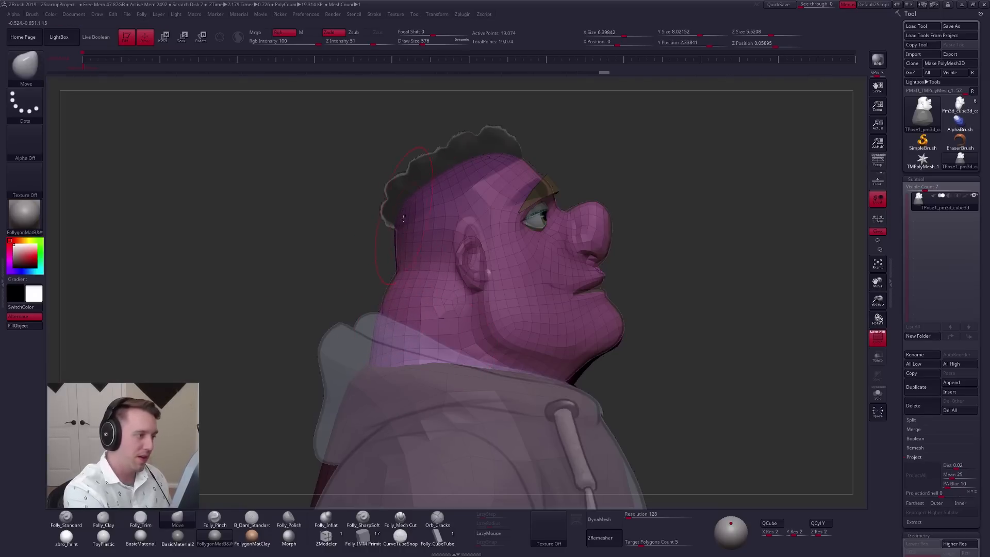
left_click_drag(406, 212, 403, 213)
key("space")
left_click_drag(371, 353, 376, 356)
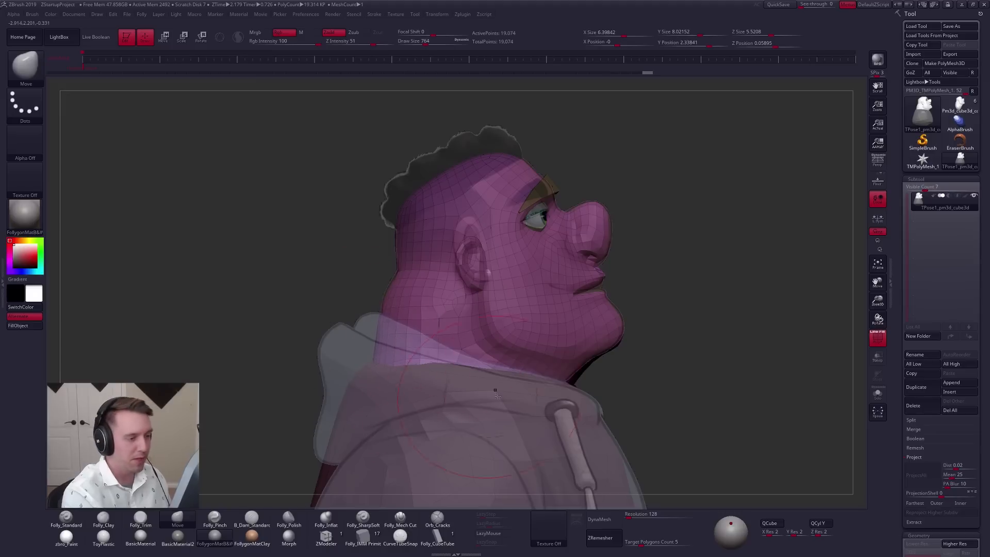
Step: Set the man's Move brush to draw size 465 and open the profile reference for editing in Spotlight
key("space")
left_click_drag(645, 334, 637, 337)
key("z")
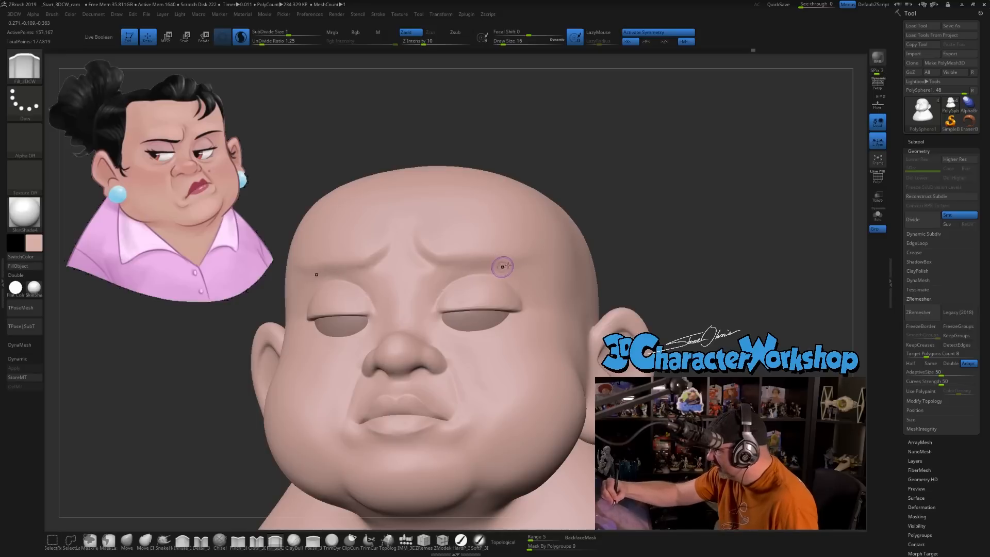
Step: Extend the woman's brow crease toward the temple with a 3DCW sculpting brush at draw size 16 and Z Intensity 10
left_click_drag(503, 267, 554, 269)
mouse_move(564, 279)
right_mouse_down()
mouse_move(590, 306)
mouse_move(587, 269)
mouse_move(610, 247)
mouse_move(548, 258)
mouse_move(575, 275)
mouse_move(607, 273)
mouse_move(513, 279)
mouse_move(552, 279)
right_mouse_up()
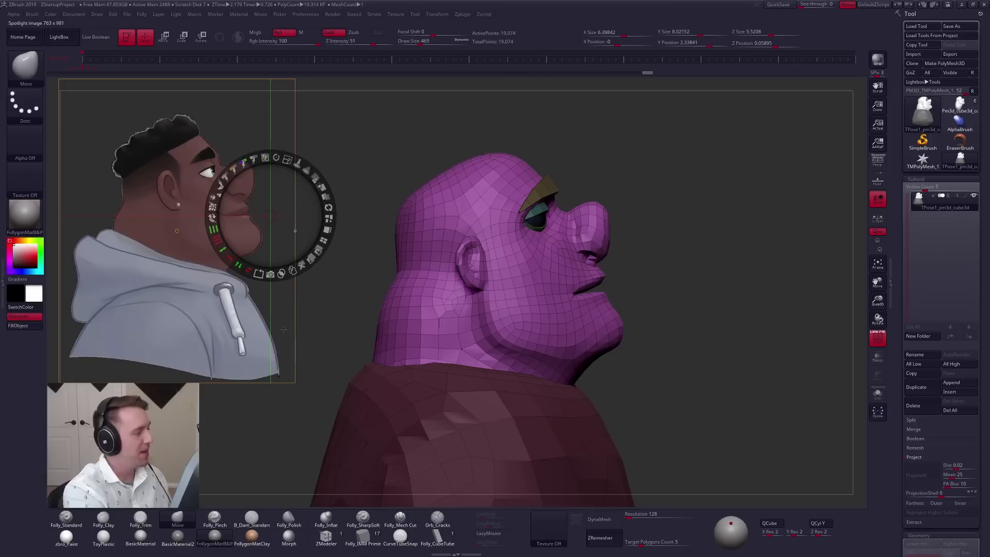
Step: Place the profile reference beside the man's model at full opacity, set draw size 381 and turn off the polyframe
left_click_drag(266, 222, 265, 327)
key("shift+z")
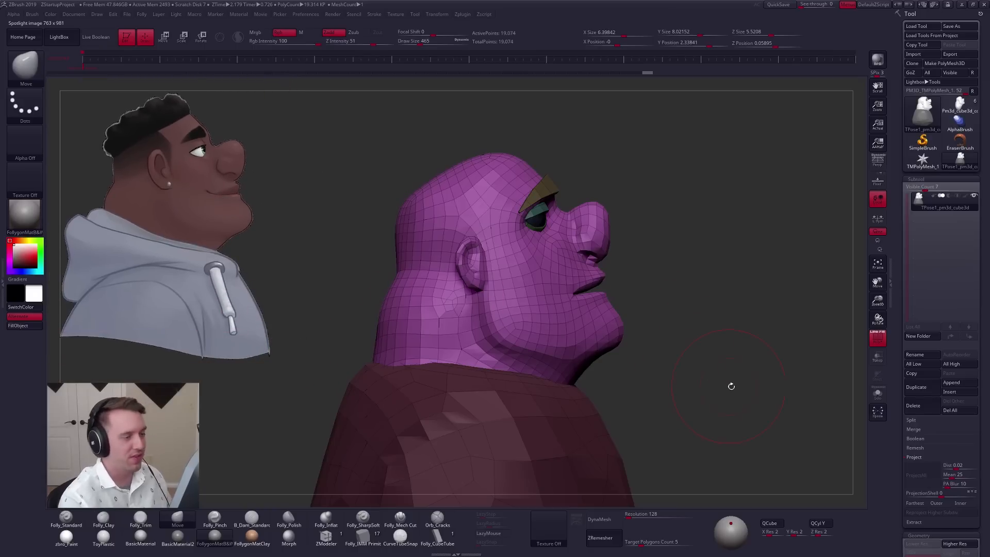
key("space")
left_click_drag(694, 330, 720, 294)
key("shift+f")
Step: Transfer the combined mesh's changes back to the man's separate subtools with TPose|SubT
right_click_drag(673, 310, 654, 282, "alt")
right_click_drag(574, 297, 613, 293, "alt")
key("ctrl+shift+f")
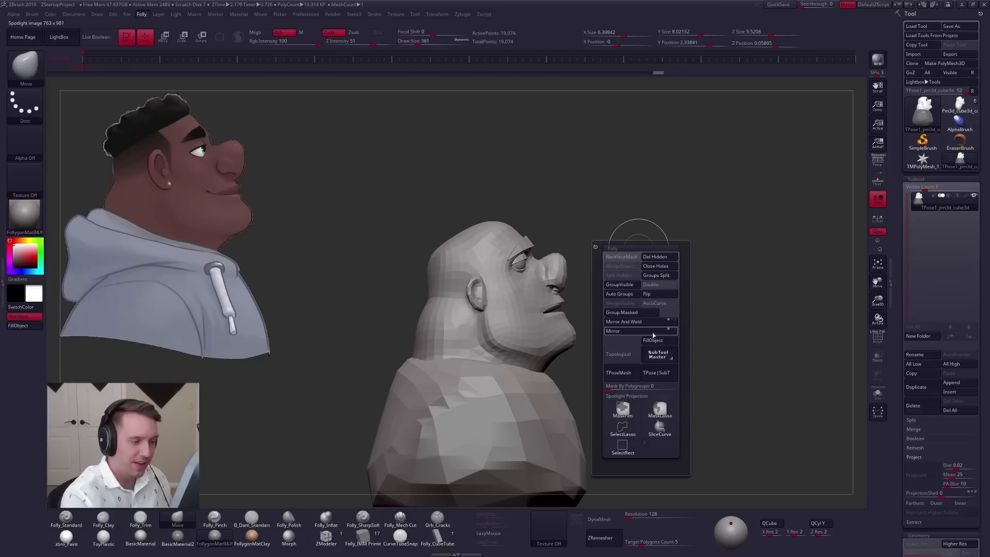
left_click(662, 374)
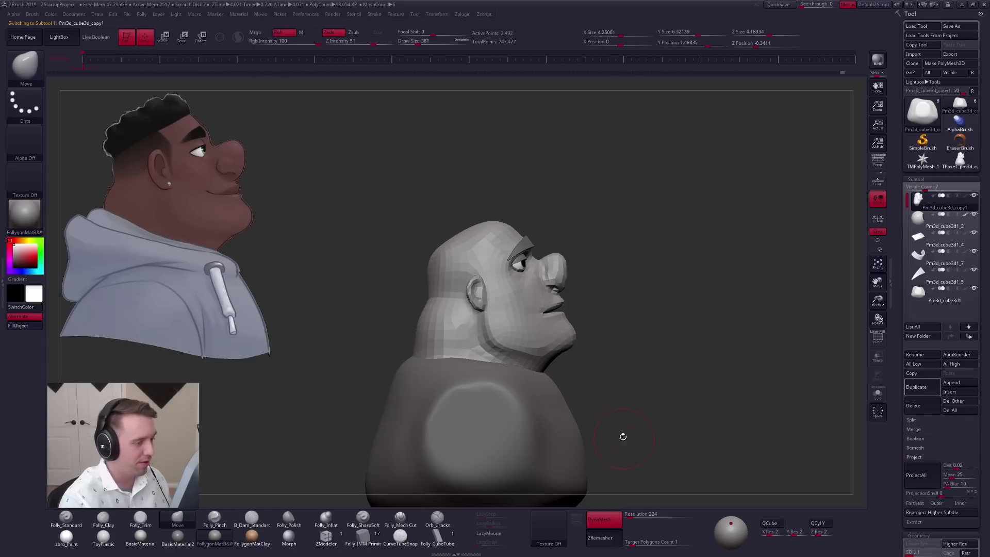
Step: Raise the man's head one subdivision level and adjust his nose with the Move brush at draw size 265
key("space")
left_click_drag(562, 328, 554, 328)
right_click_drag(545, 292, 559, 315, "ctrl")
key("d")
key("space")
left_click_drag(576, 305, 580, 304)
mouse_move(581, 305)
right_mouse_down()
mouse_move(538, 301)
mouse_move(549, 290)
right_mouse_up()
key("space")
left_click_drag(577, 289, 580, 289)
mouse_move(569, 272)
right_mouse_down()
mouse_move(583, 260)
mouse_move(555, 238)
right_mouse_up()
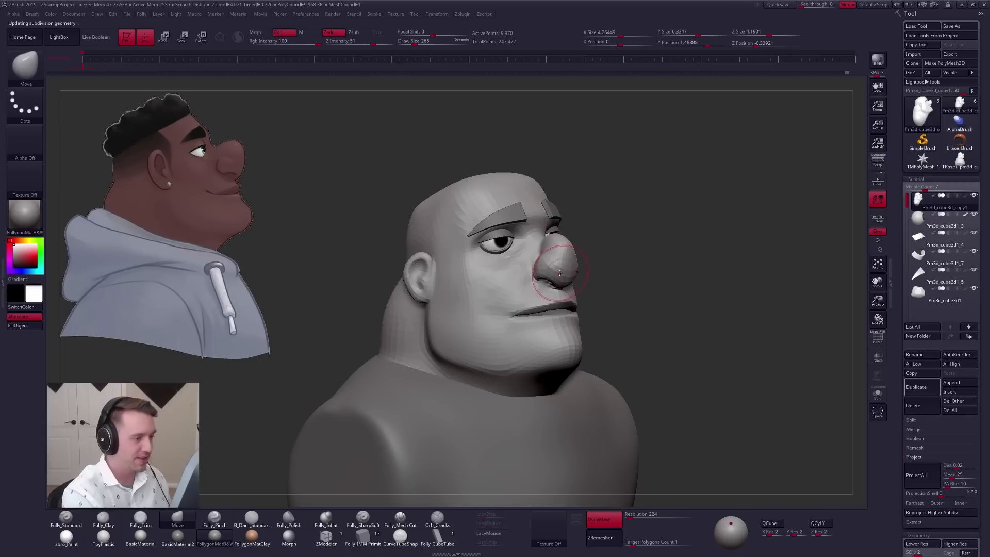
key("space")
left_click_drag(557, 276, 554, 276)
mouse_move(540, 302)
right_mouse_down()
mouse_move(553, 276)
mouse_move(540, 267)
mouse_move(554, 283)
right_mouse_up()
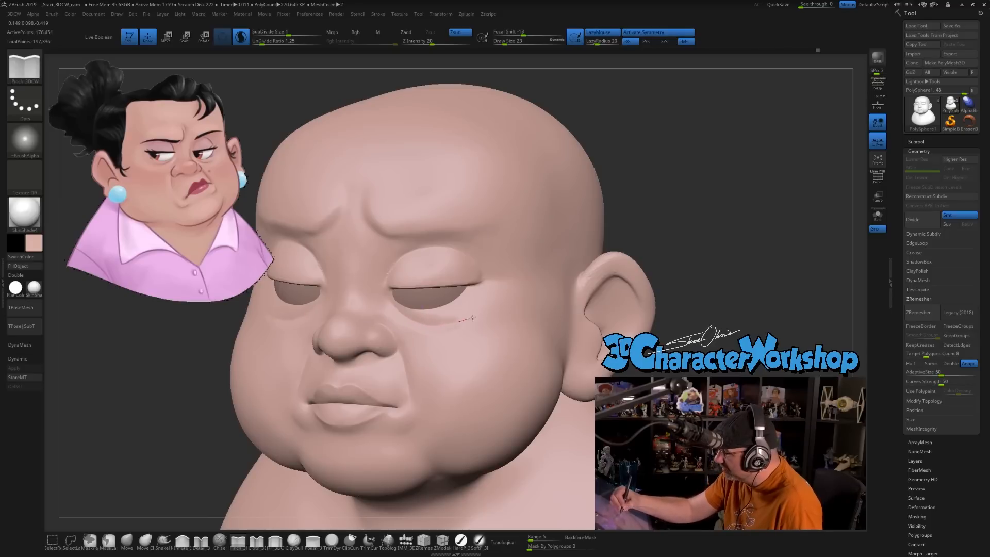
Step: Smooth the woman's cheek below the eye bag beside her nose
key("shift")
mouse_move(427, 338)
left_mouse_down("shift")
mouse_move(466, 325)
mouse_move(458, 319)
mouse_move(452, 330)
mouse_move(469, 347)
left_mouse_up("shift")
mouse_move(468, 347)
right_mouse_down()
mouse_move(475, 375)
mouse_move(484, 374)
mouse_move(468, 350)
right_mouse_up()
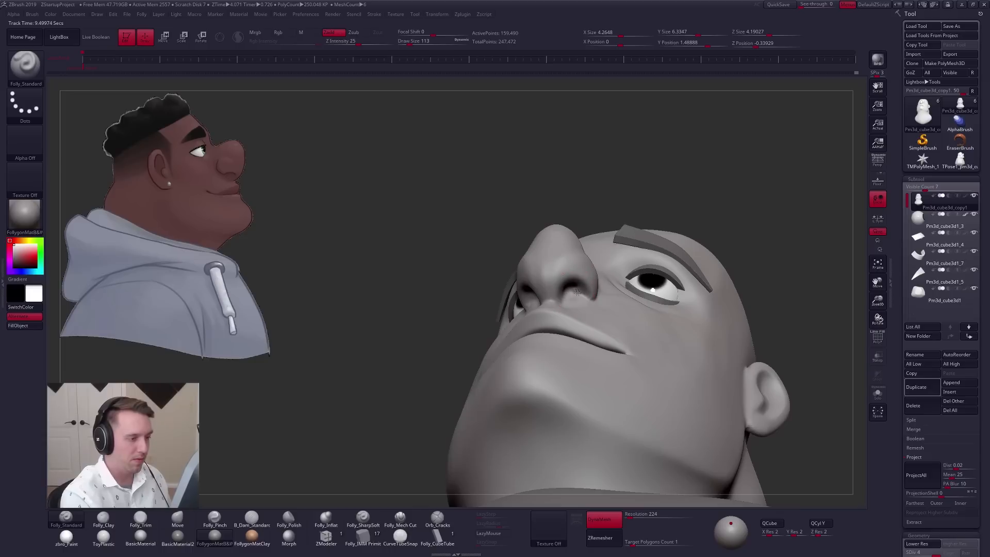
Step: Smooth the underside of the man's nose and tighten the crease around his nostril with the Folly_Pinch brush
left_click_drag(573, 294, 575, 302, "shift")
right_click_drag(575, 302, 542, 308)
key("b")
key("p")
key("i")
key("s")
left_click_drag(607, 293, 612, 290)
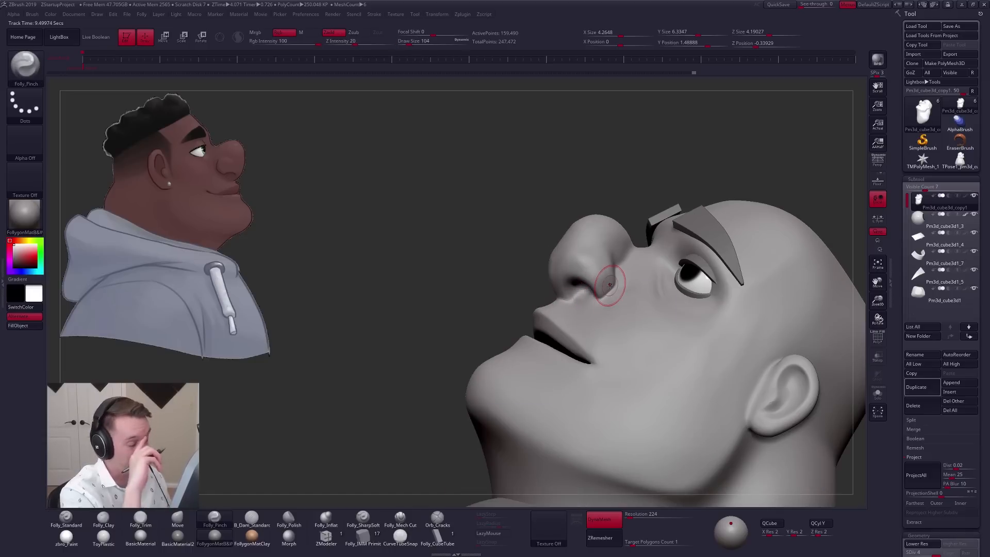
mouse_move(601, 274)
right_mouse_down()
mouse_move(597, 288)
mouse_move(568, 262)
mouse_move(547, 269)
right_mouse_up()
key("space")
left_click_drag(545, 263, 550, 261)
right_click_drag(549, 262, 567, 253)
key("space")
left_click_drag(545, 259, 550, 259)
Step: Reshape the man's nostril wings with the Move brush at draw size 150 and smooth them
key("b")
key("m")
key("v")
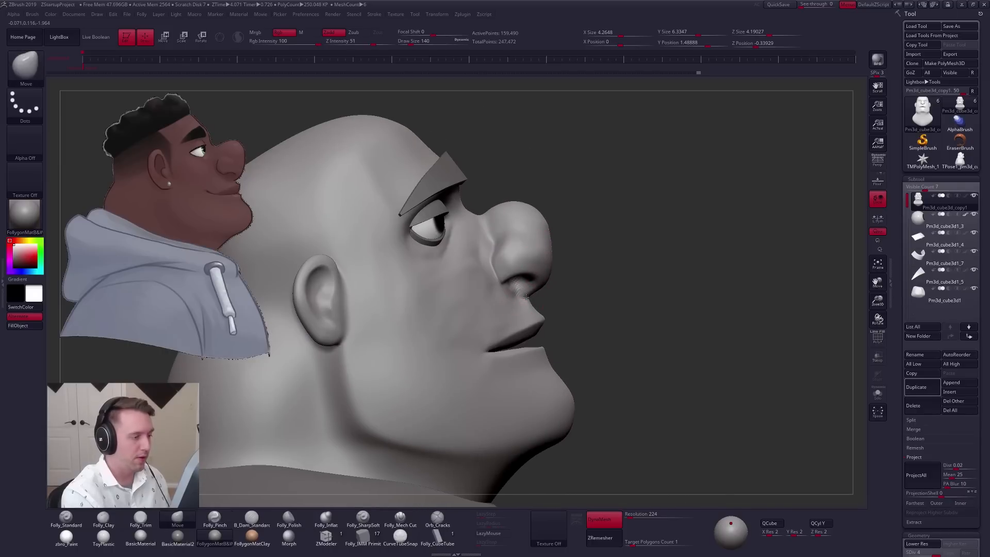
mouse_move(506, 288)
right_mouse_down()
mouse_move(496, 287)
mouse_move(492, 267)
right_mouse_up()
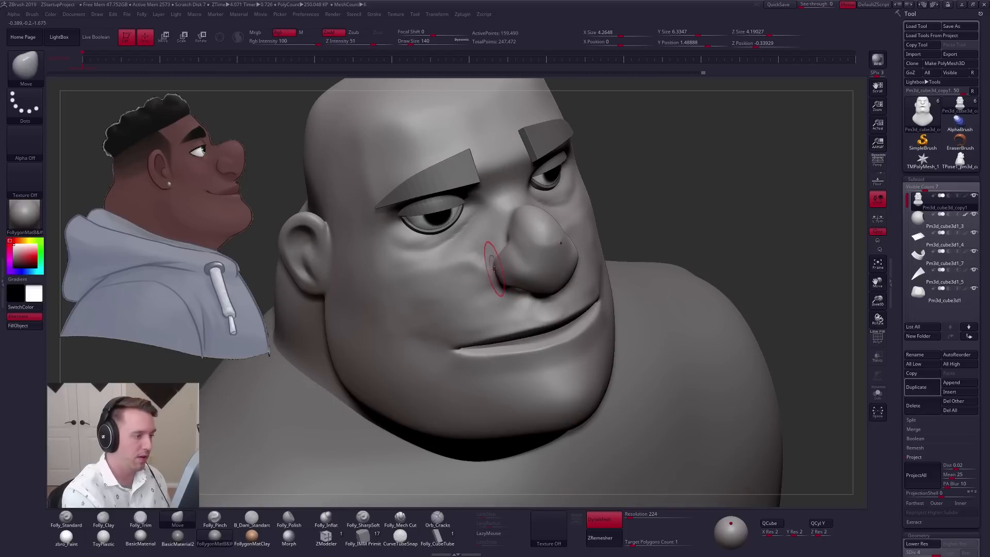
key("bracketright")
right_click_drag(500, 290, 505, 285)
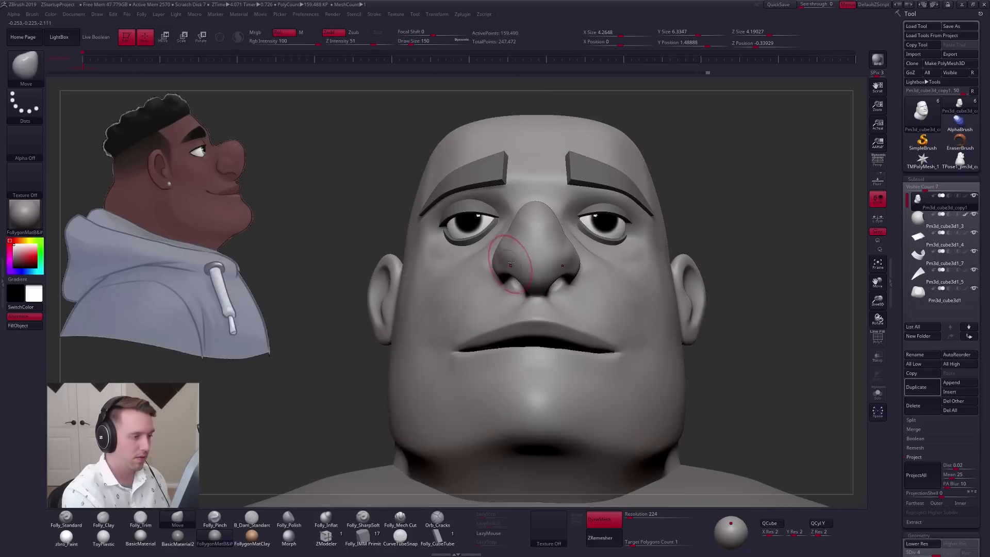
left_click_drag(510, 266, 507, 262, "shift")
right_click_drag(508, 262, 492, 260)
Step: Return to the Move brush and lower the man's head by two subdivision levels
key("2")
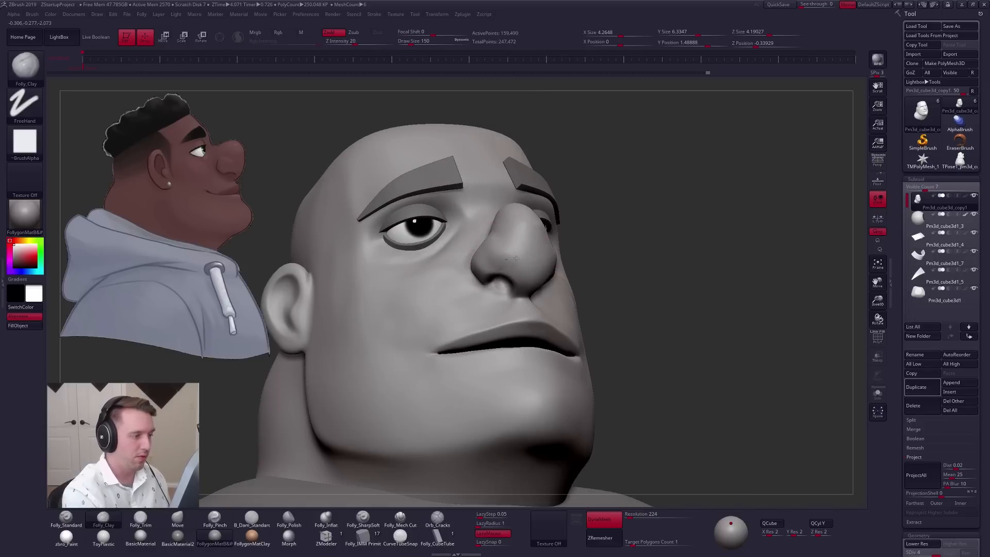
key("5")
mouse_move(508, 255)
right_mouse_down()
mouse_move(500, 301)
mouse_move(479, 314)
mouse_move(567, 295)
mouse_move(506, 288)
right_mouse_up()
key("4")
key("shift+d")
key("shift+d")
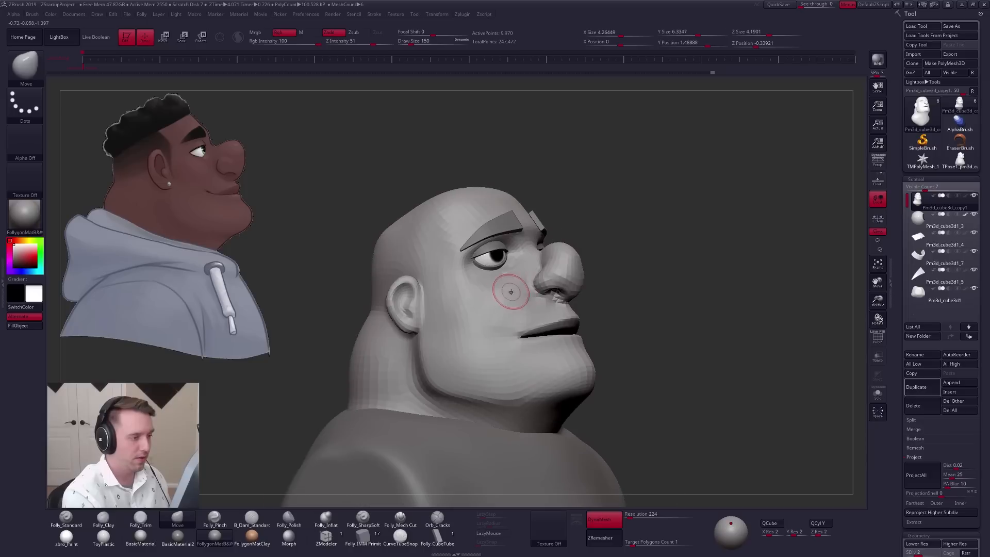
key("space")
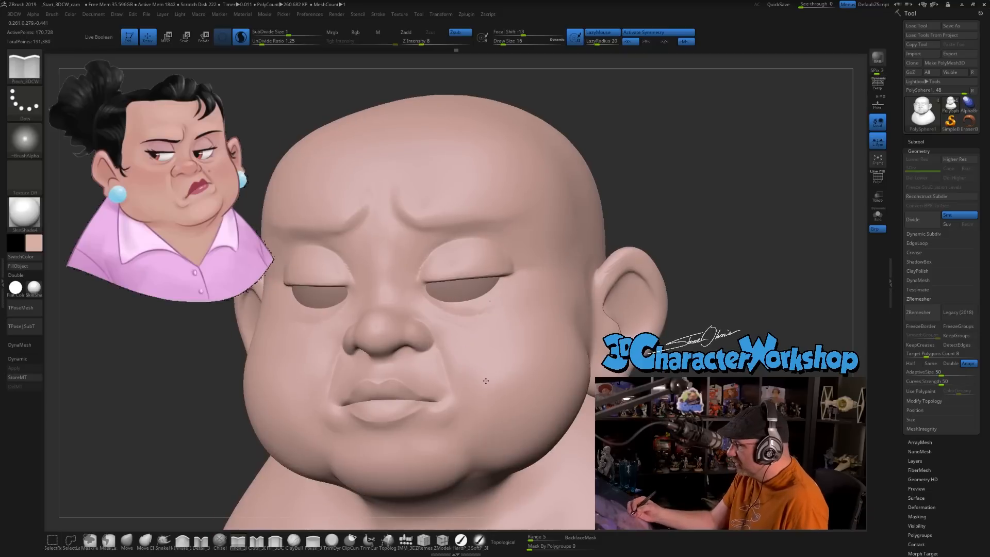
Step: Refine the woman's eye corners and outer brow area at draw size 16 and Z Intensity 8
right_click_drag(486, 380, 491, 379, "ctrl")
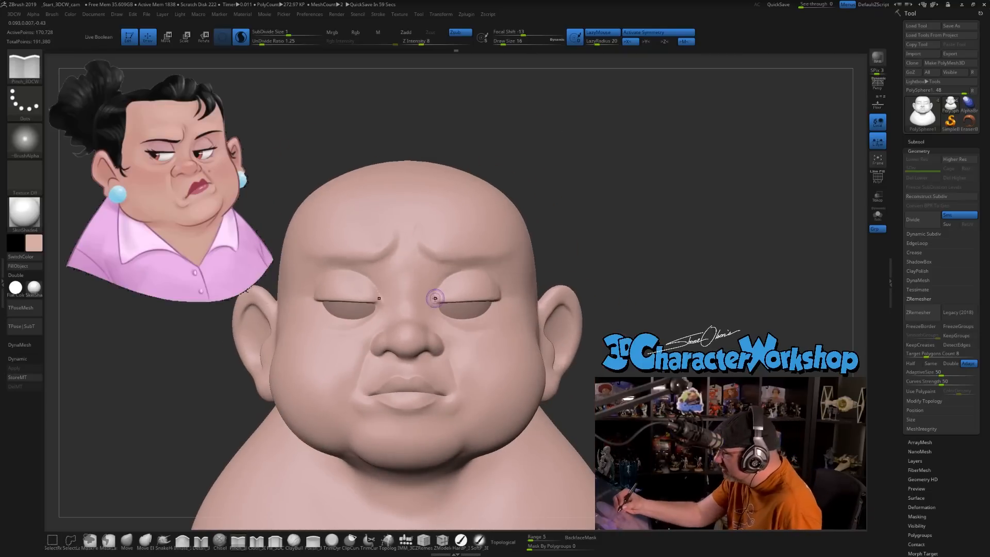
mouse_move(467, 272)
right_mouse_down()
mouse_move(497, 261)
mouse_move(516, 301)
right_mouse_up()
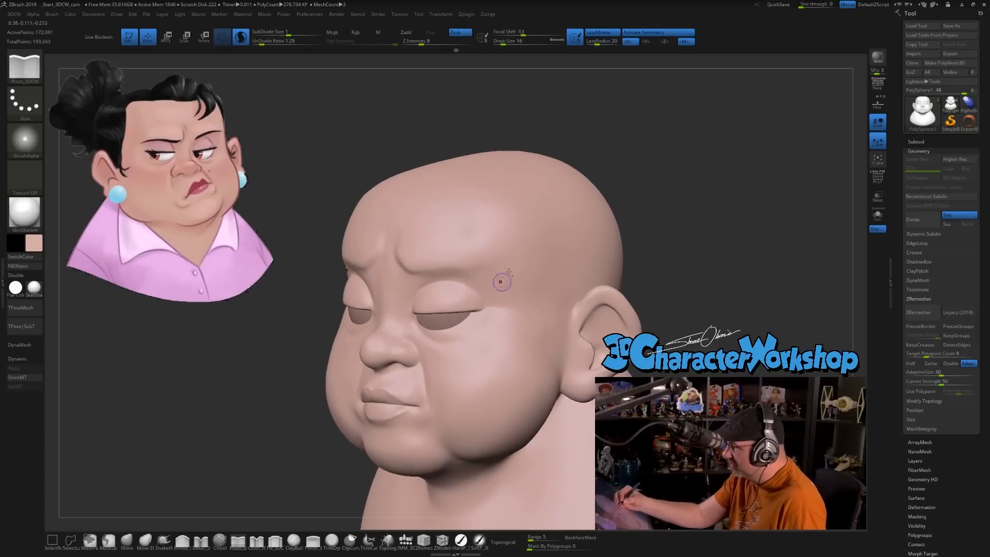
key("shift")
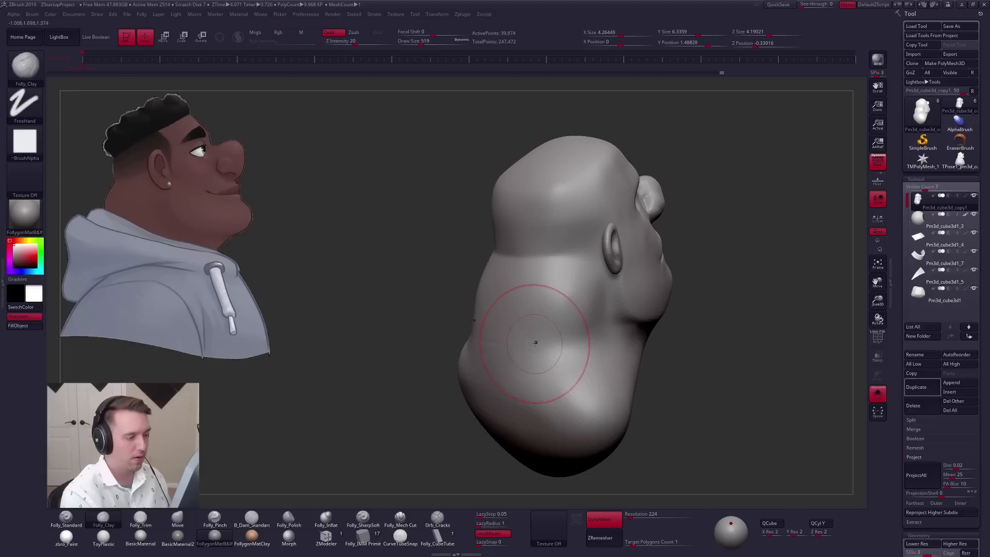
Step: Smooth the back of the man's isolated neck at draw size 519
left_click_drag(535, 343, 548, 365, "shift")
right_click_drag(640, 361, 577, 367)
right_click_drag(655, 305, 563, 324, "alt")
Step: Build up the area between the man's nose and mouth with Folly_Clay at draw size 203
key("space")
left_click_drag(575, 307, 557, 295)
key("space")
key("shift")
mouse_move(603, 295)
right_mouse_down()
mouse_move(571, 288)
mouse_move(564, 316)
right_mouse_up()
key("space")
key("space")
left_click_drag(573, 296, 576, 295)
right_click_drag(571, 302, 591, 299)
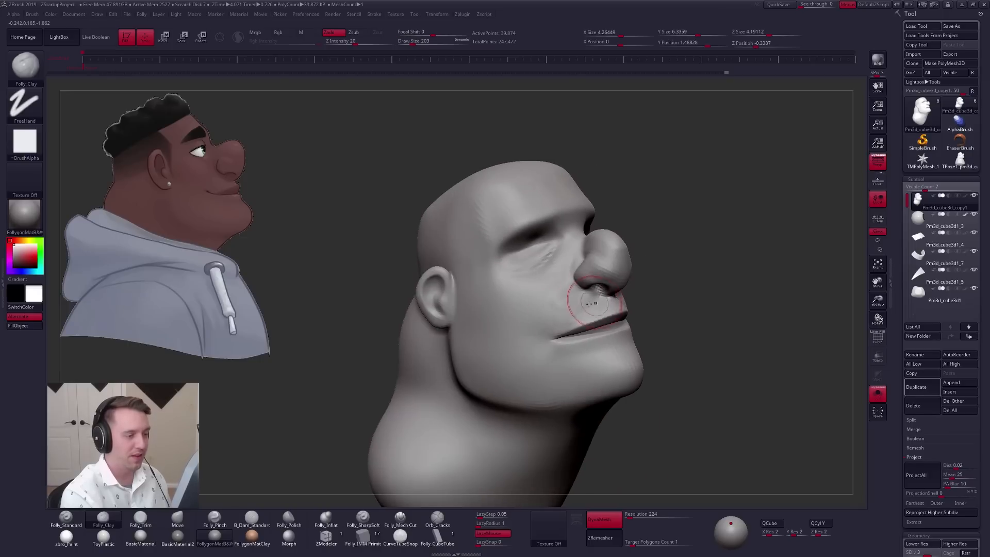
left_click_drag(597, 308, 556, 320)
mouse_move(599, 308)
left_mouse_down()
mouse_move(552, 324)
mouse_move(579, 307)
left_mouse_up()
key("3")
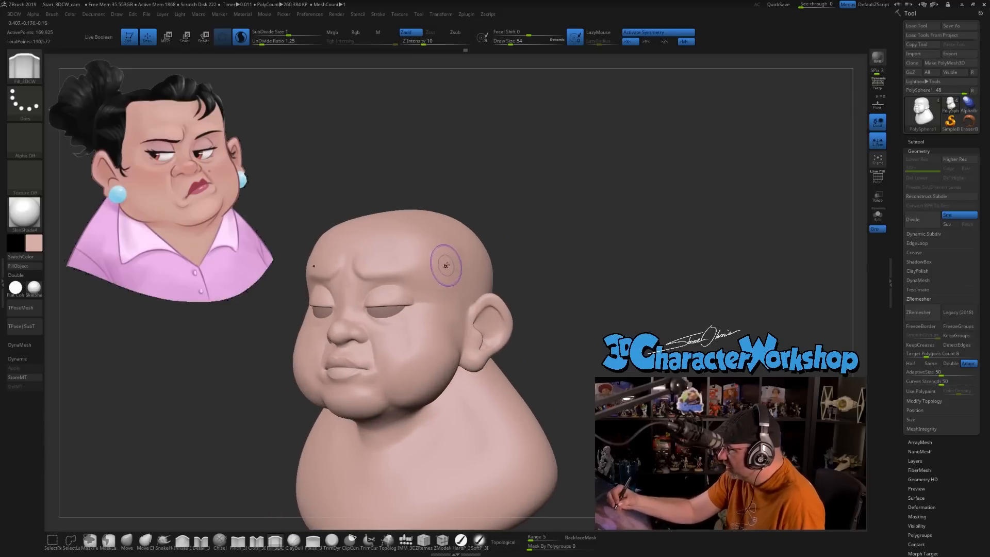
Step: Fill out the woman's temple with the Fill_3DCW brush at draw size 54 and Z Intensity 10
left_click_drag(419, 266, 445, 286)
right_click_drag(445, 283, 441, 345)
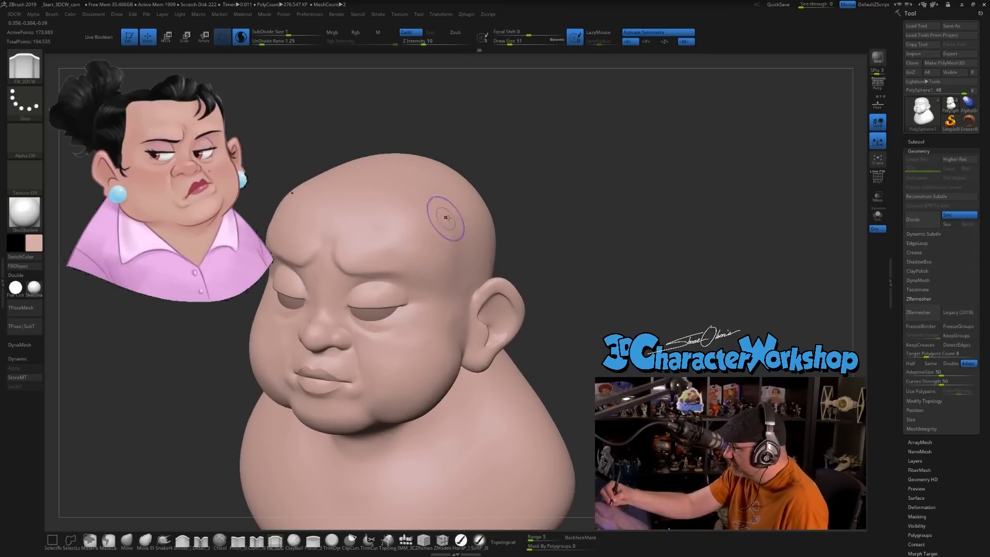
right_click_drag(459, 267, 453, 272)
Step: Reduce the Fill_3DCW draw size to 33 and fill the woman's cheek below the eye
key("bracketleft")
key("bracketleft")
right_click_drag(434, 345, 413, 340)
left_click_drag(439, 312, 403, 335)
right_click_drag(455, 353, 470, 354)
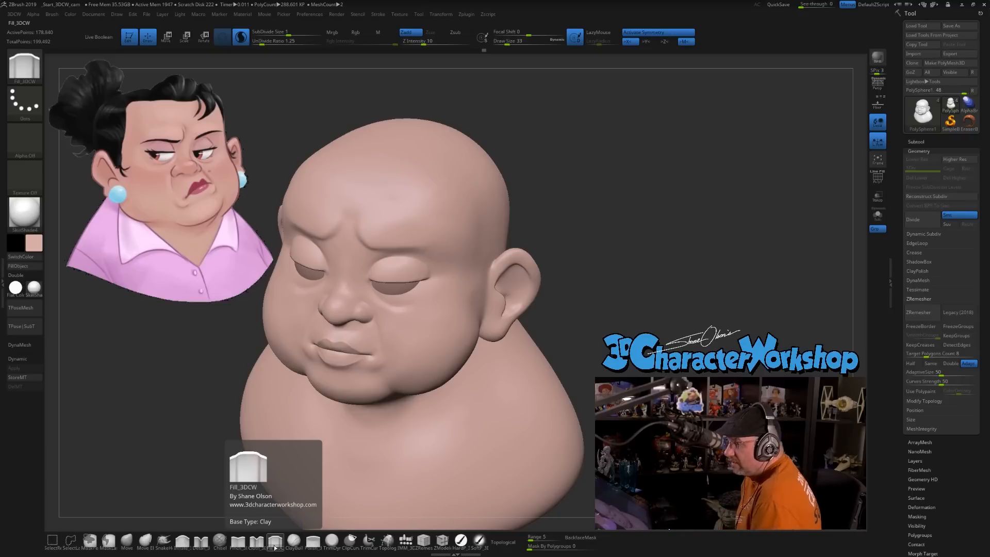
mouse_move(457, 300)
right_mouse_down("ctrl")
mouse_move(455, 326)
mouse_move(455, 305)
mouse_move(464, 325)
right_mouse_up("ctrl")
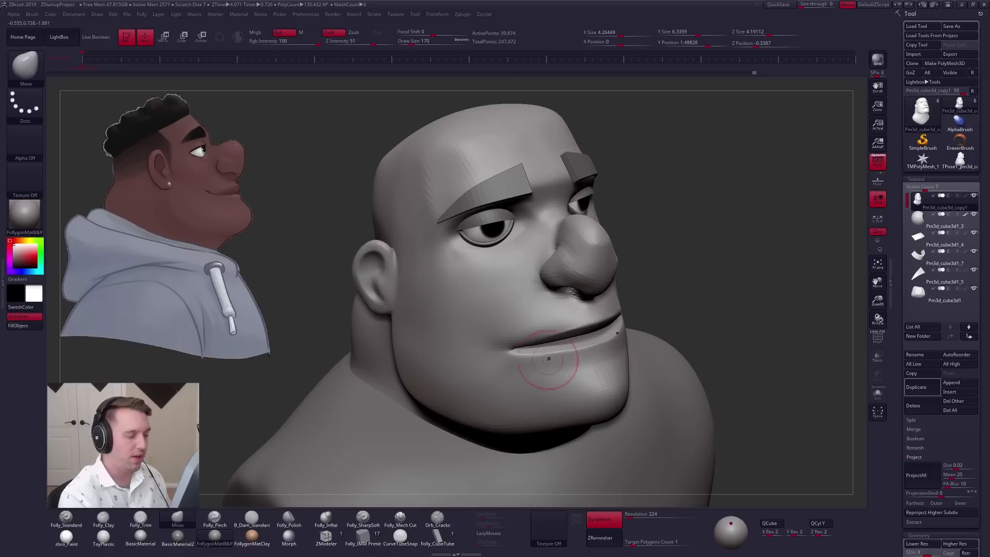
Step: Switch to Folly_Pinch and resize it for the edge of the man's lower lip near the mouth corner
right_click_drag(542, 357, 542, 353, "ctrl")
key("5")
key("space")
left_click_drag(541, 355, 534, 357)
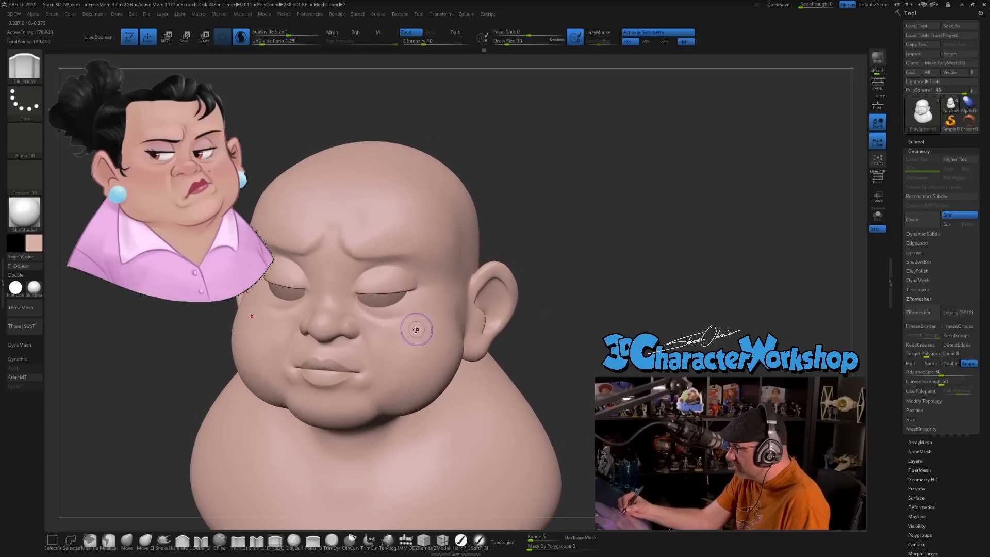
Step: Add more volume to the woman's outer cheek with Fill_3DCW at draw size 33
mouse_move(446, 310)
left_mouse_down()
mouse_move(404, 335)
mouse_move(437, 321)
left_mouse_up()
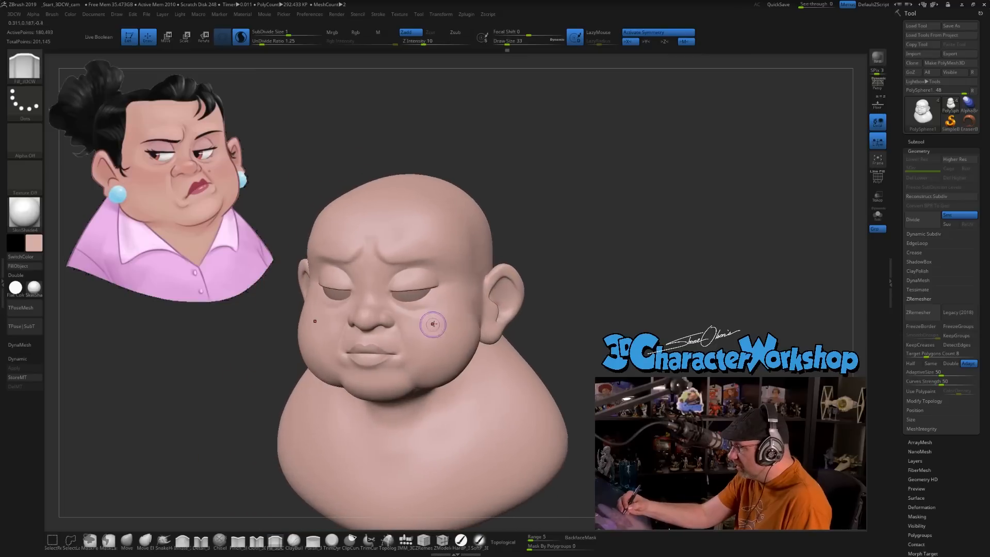
mouse_move(438, 334)
right_mouse_down()
mouse_move(414, 333)
mouse_move(431, 355)
right_mouse_up()
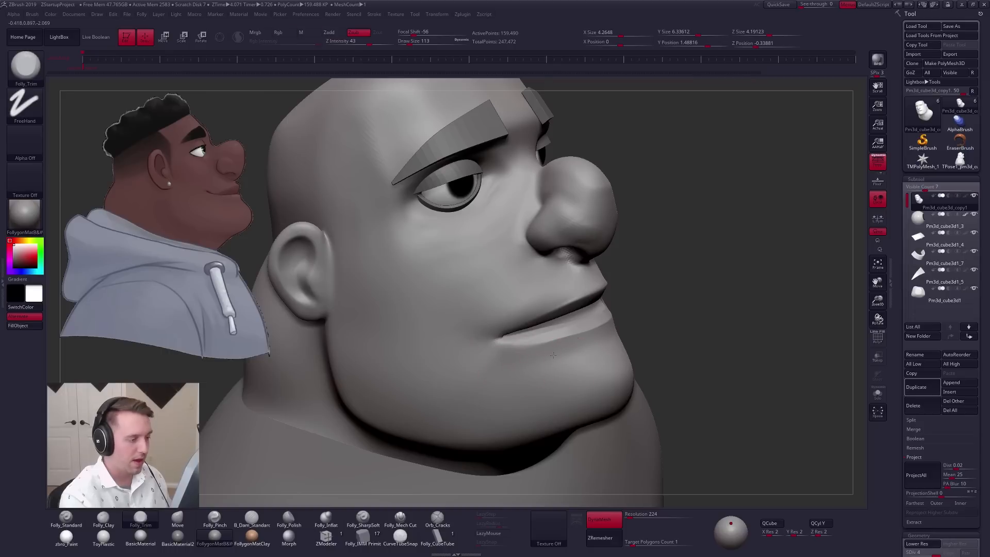
Step: Smooth the side of the man's nose
right_click_drag(553, 355, 561, 334, "ctrl")
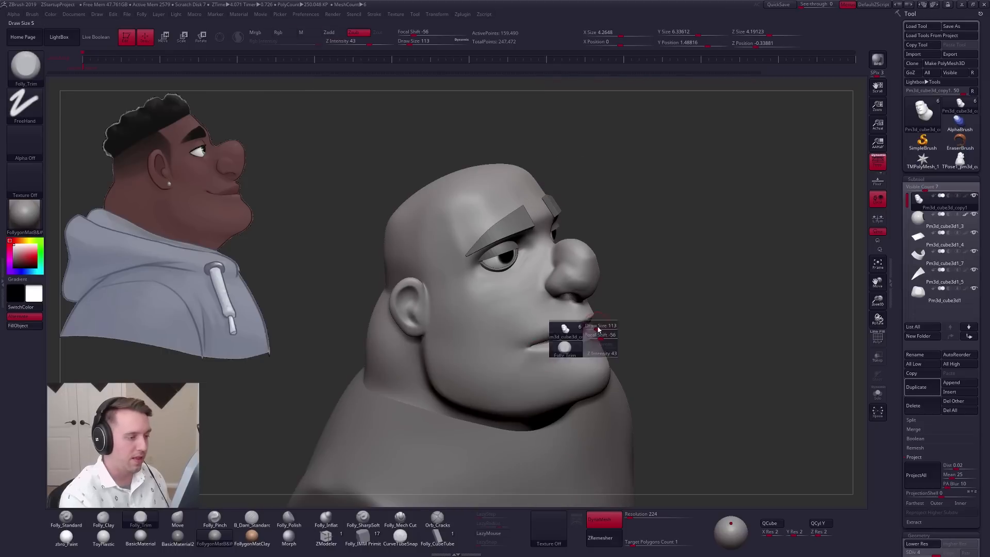
right_click_drag(587, 282, 585, 296, "ctrl")
left_click_drag(571, 279, 579, 262, "shift")
key("space")
right_click_drag(579, 262, 562, 285)
Step: Set Folly_Pinch to draw size 140 and soften the surface around the man's nose bridge
key("5")
key("space")
mouse_move(562, 322)
right_mouse_down()
mouse_move(535, 351)
mouse_move(610, 295)
mouse_move(594, 309)
mouse_move(606, 304)
right_mouse_up()
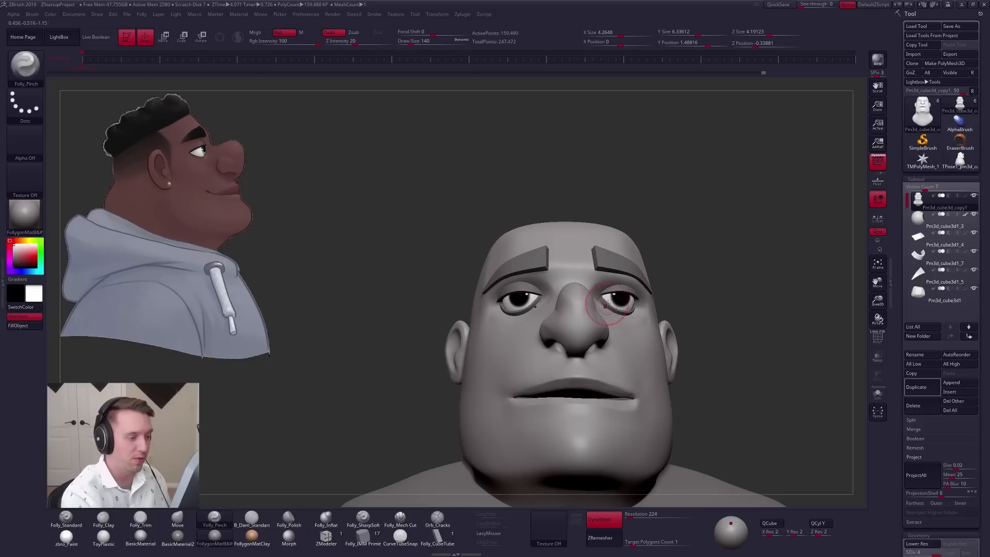
right_click_drag(556, 301, 571, 299)
left_click_drag(574, 300, 572, 297, "shift")
right_click_drag(584, 299, 579, 283)
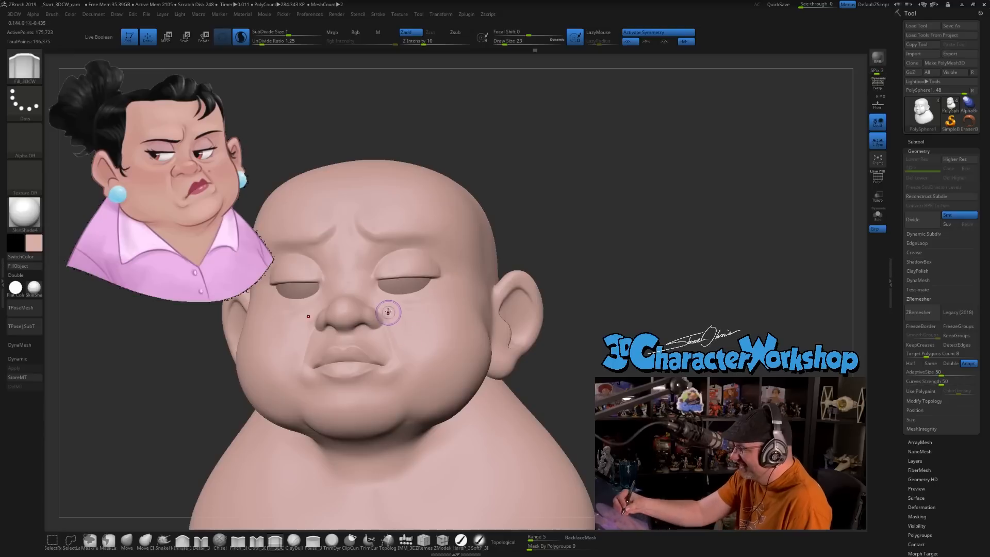
Step: Refine the fold beside the woman's nose with Fill_3DCW at draw size 23
right_click_drag(427, 360, 423, 336)
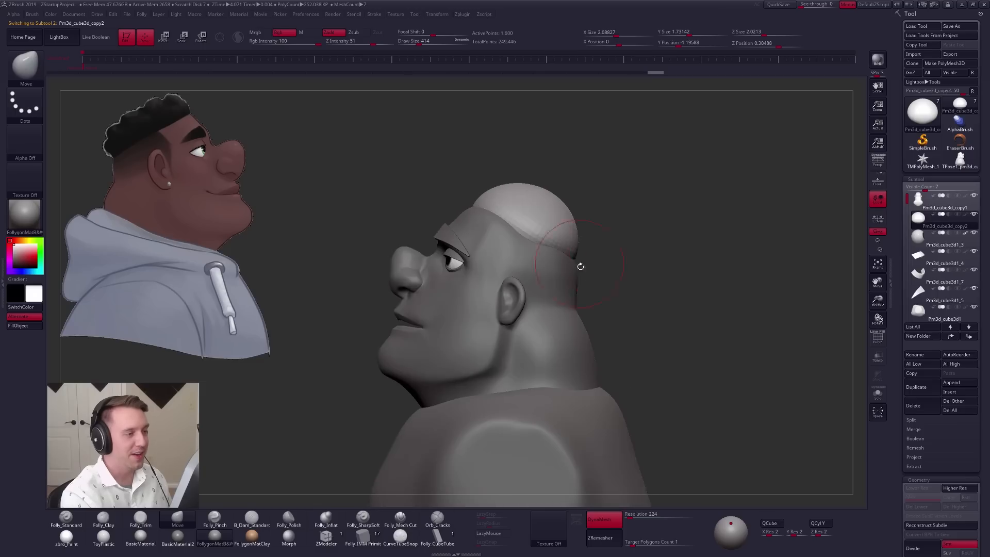
Step: Reshape the man's hair mass over the crown with the Move brush at draw size 465
right_click_drag(581, 266, 618, 304, "alt")
key("space")
left_click_drag(562, 281, 556, 293)
right_click_drag(556, 293, 532, 264)
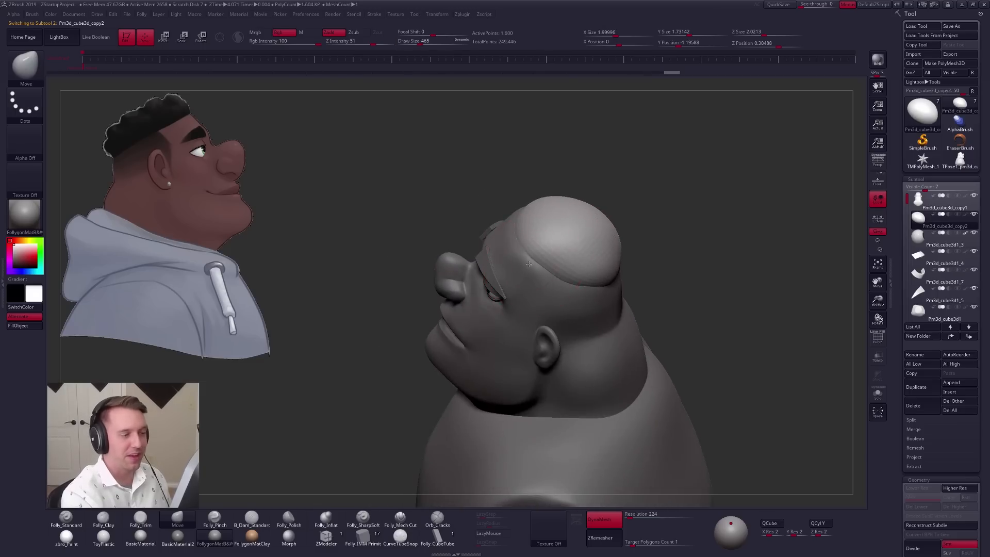
mouse_move(557, 311)
right_mouse_down()
mouse_move(613, 304)
mouse_move(578, 261)
right_mouse_up()
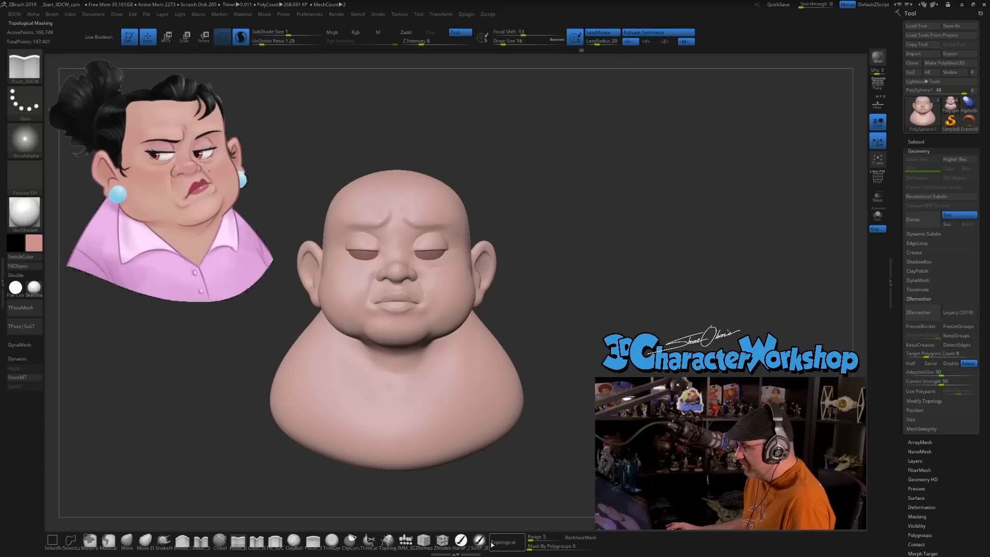
Step: Choose the SoftP_3DCW brush for painting the woman
left_click(480, 540)
Step: Reduce the Move brush to draw size 121 for the man's nose on the head subtool
key("s")
left_click_drag(582, 261, 588, 263)
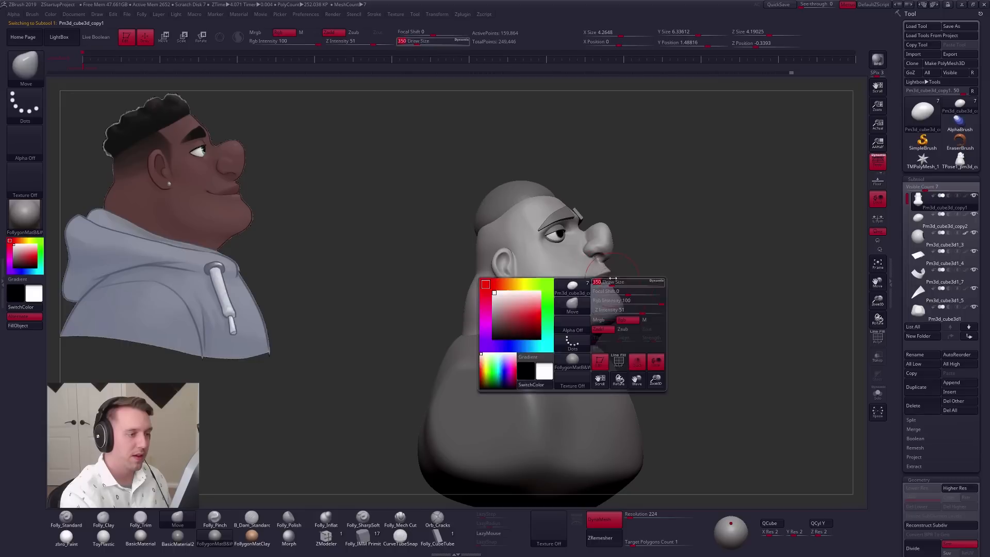
left_click_drag(685, 382, 653, 393)
left_click_drag(685, 456, 695, 468)
key("space")
left_click_drag(588, 235, 583, 236)
mouse_move(686, 381)
left_mouse_down()
mouse_move(694, 379)
mouse_move(694, 412)
left_mouse_up()
key("space")
left_click_drag(584, 235, 582, 234)
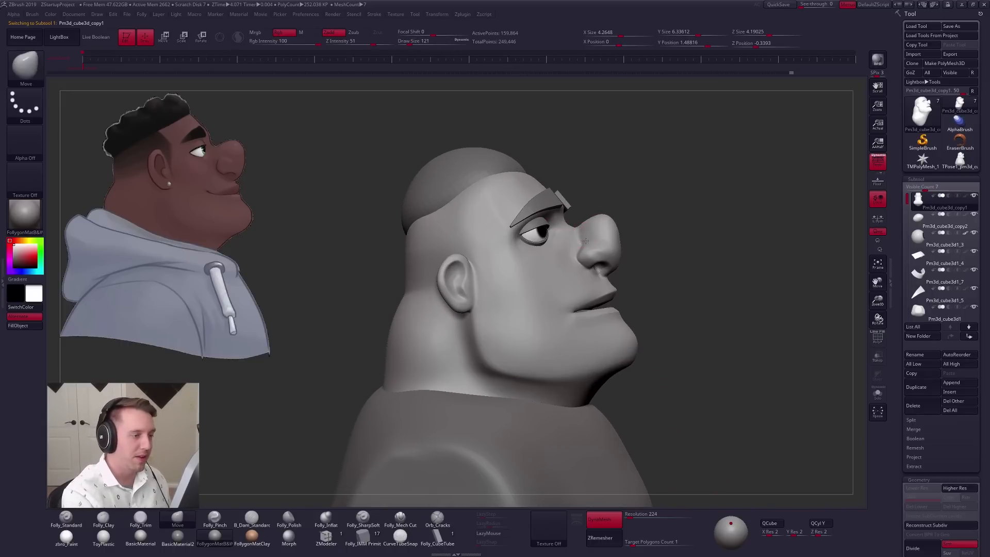
Step: Sharpen the crease behind the man's nostril with Folly_Pinch, reducing its draw size from 121 to 61
left_click_drag(675, 288, 688, 290)
key("2")
key("3")
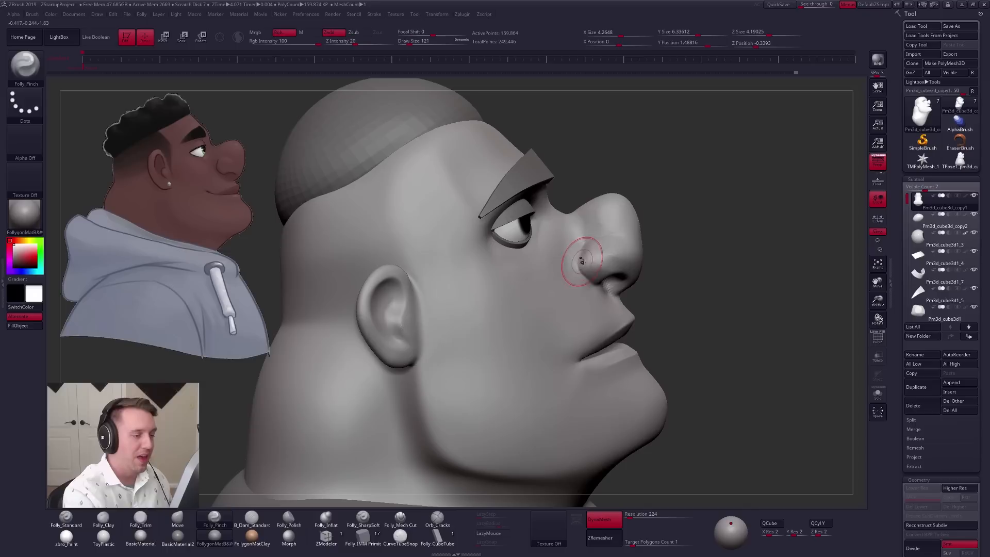
left_click_drag(586, 260, 582, 258)
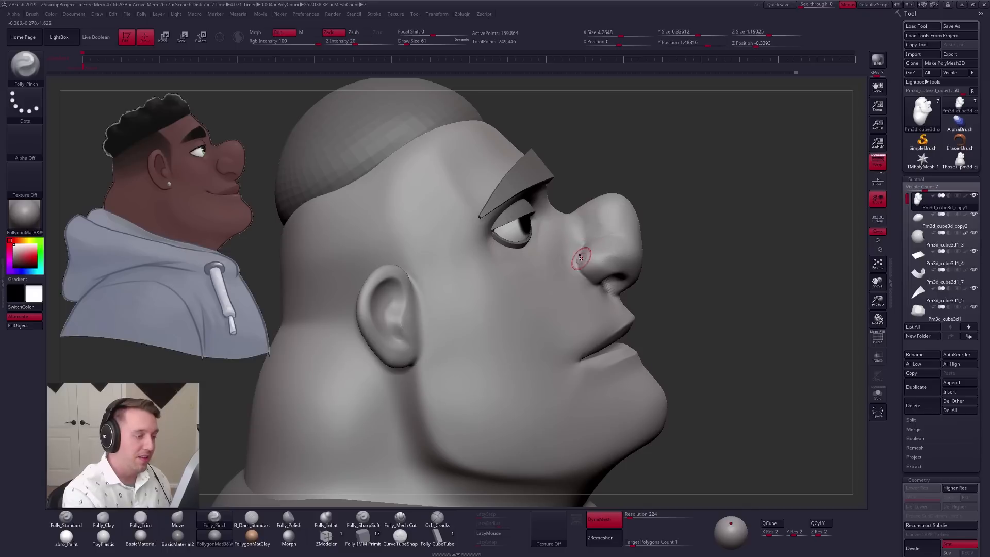
key("space")
left_click_drag(579, 252, 581, 253)
Step: Check the man's whole bust in profile and set the Folly_Pinch draw size to 181
left_click_drag(657, 282, 727, 427, "alt")
left_click_drag(736, 477, 705, 467)
key("space")
left_click_drag(605, 239, 609, 238)
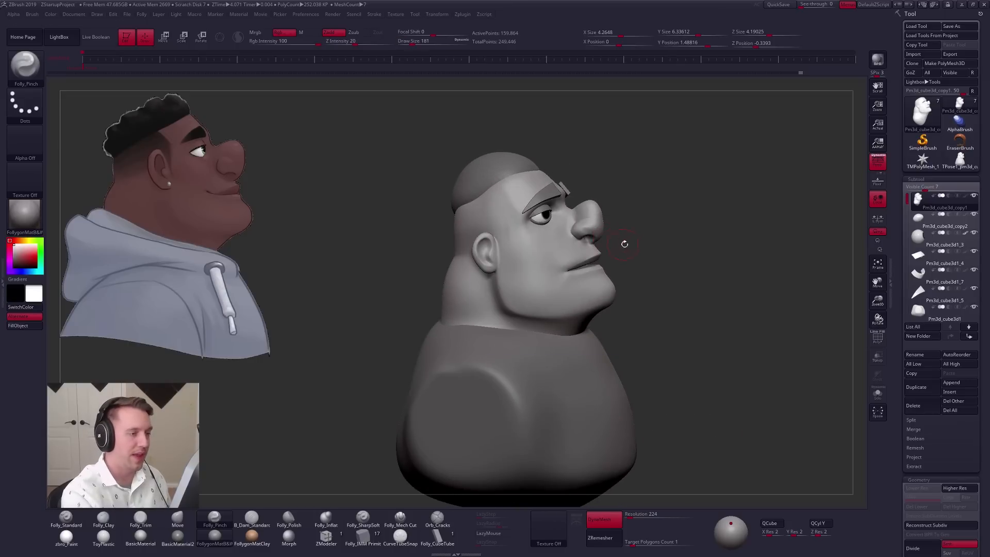
Step: Inspect the man's head polygroups with the polyframe and delete the leftover TPose1 mesh tool
key("shift+f")
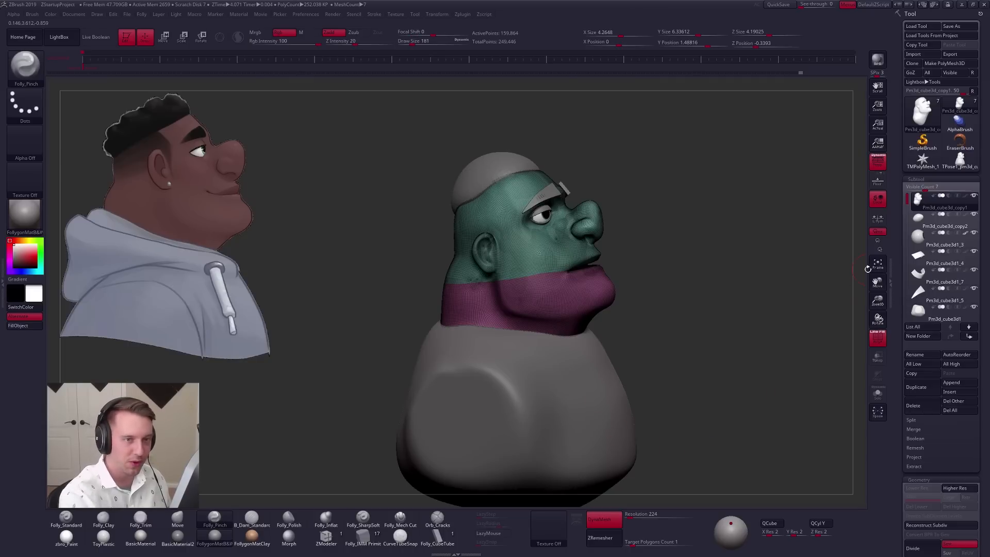
left_click(959, 161)
left_click(914, 406)
left_click(850, 424)
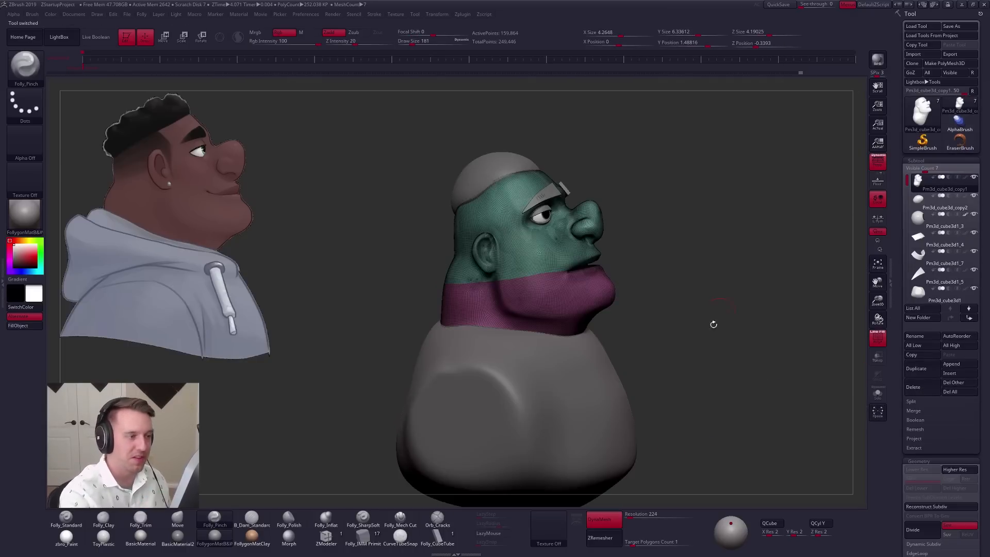
key("shift+f")
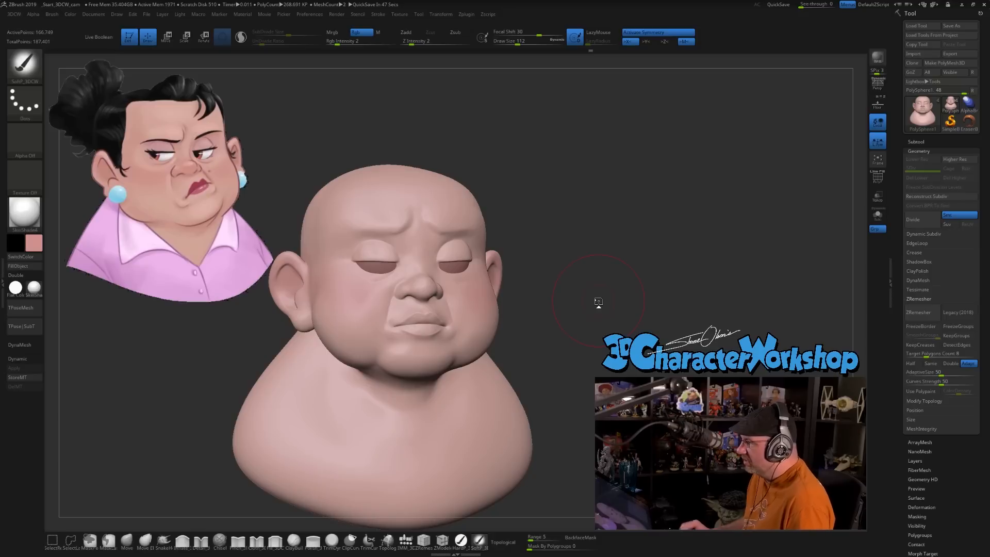
Step: Turn off the polyframe display on the man's head
mouse_move(598, 299)
left_mouse_down()
mouse_move(588, 299)
mouse_move(624, 276)
left_mouse_up()
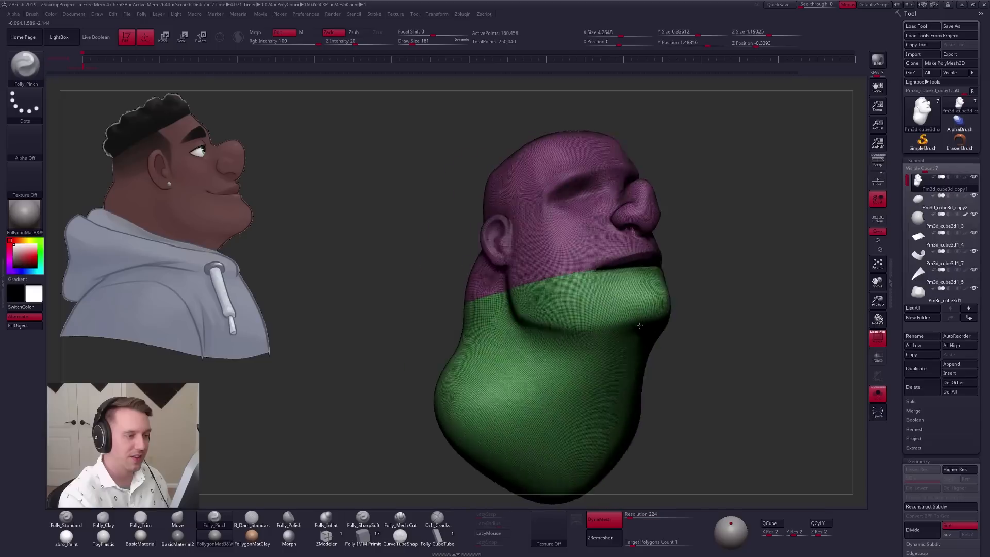
left_click_drag(639, 330, 676, 324)
key("shift+f")
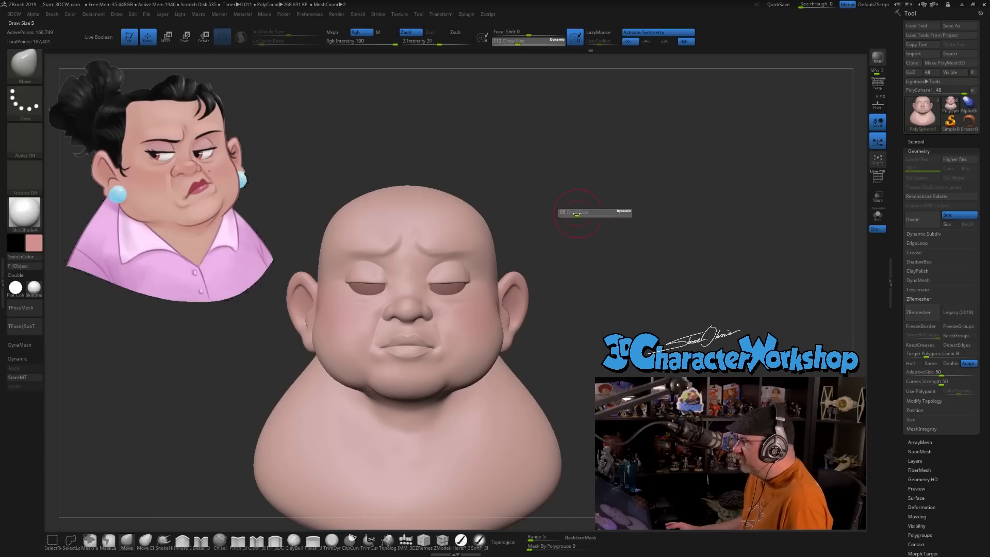
Step: Set the Move brush's draw size to 44 and smooth the woman's inner brows above the eyes
left_click_drag(576, 213, 596, 226)
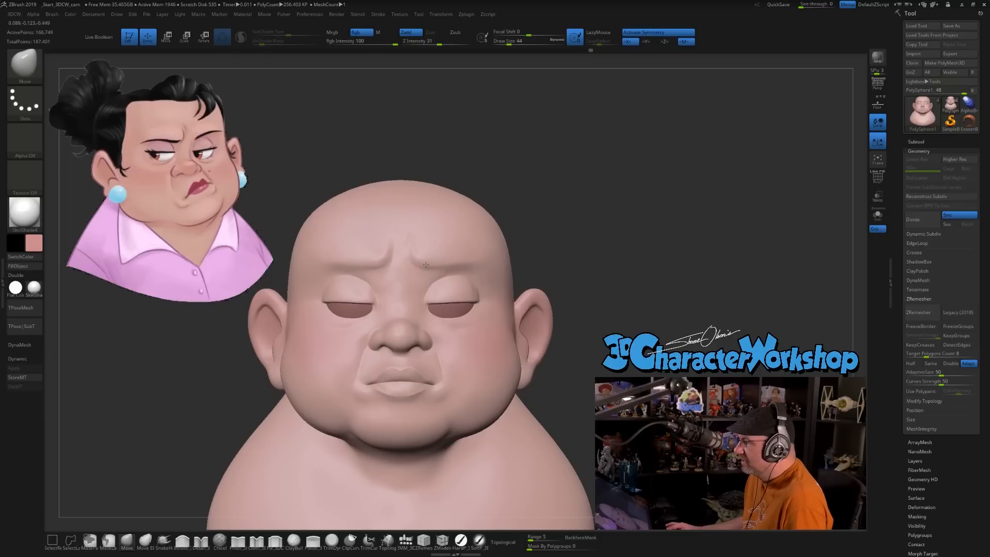
mouse_move(554, 251)
left_mouse_down()
mouse_move(521, 255)
mouse_move(572, 263)
left_mouse_up()
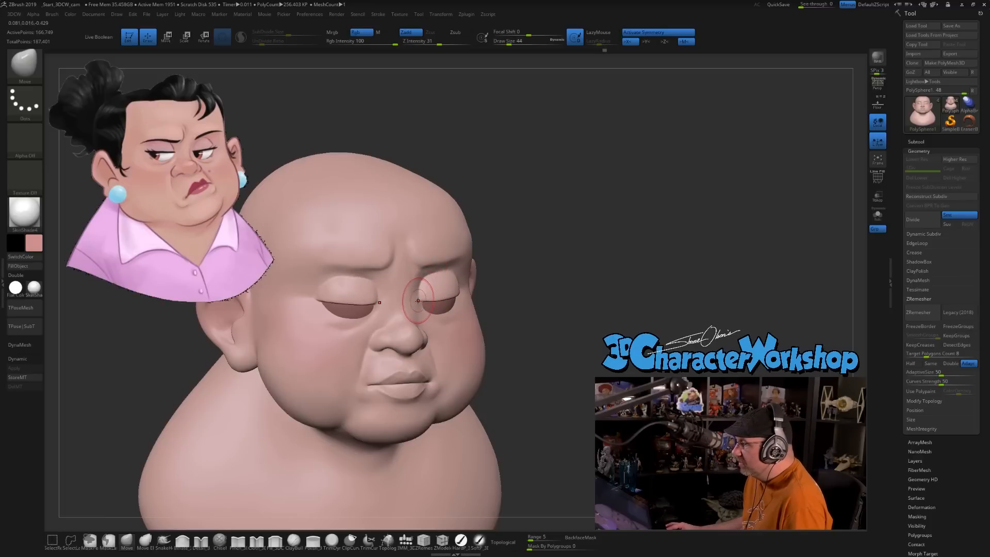
mouse_move(560, 236)
left_mouse_down()
mouse_move(511, 245)
mouse_move(542, 242)
left_mouse_up()
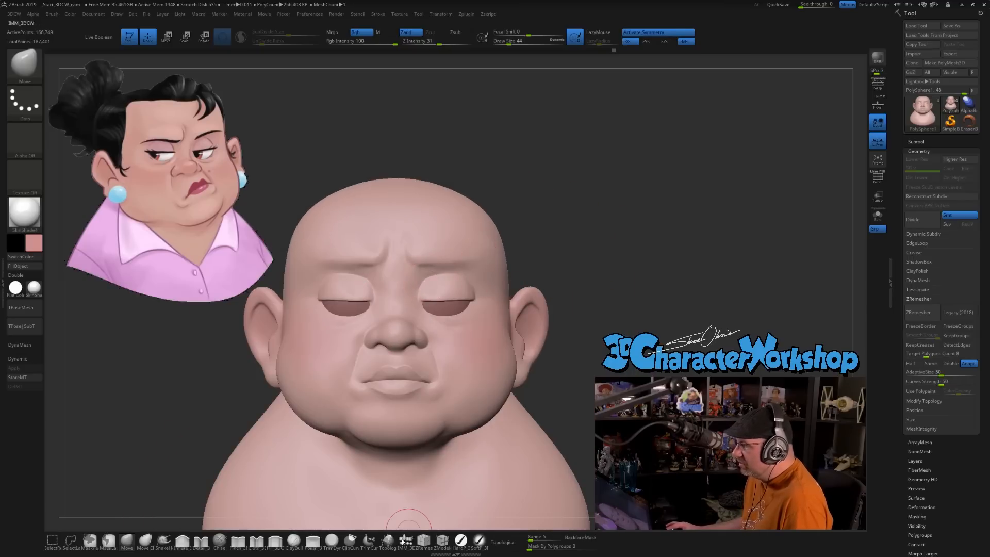
left_click_drag(606, 314, 591, 297, "alt")
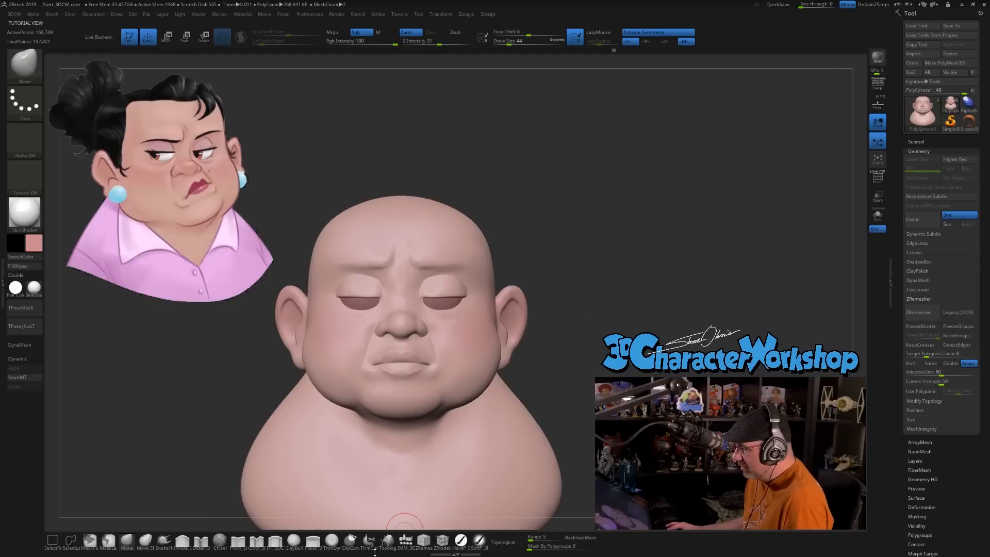
left_click_drag(592, 257, 612, 259)
mouse_move(431, 264)
left_mouse_down("shift")
mouse_move(437, 254)
mouse_move(422, 248)
left_mouse_up("shift")
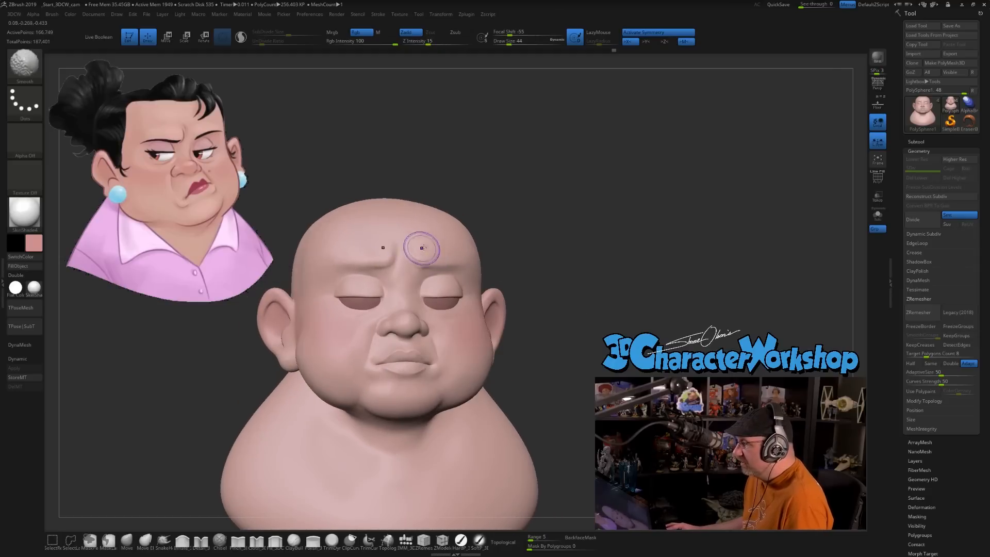
left_click_drag(548, 253, 554, 253, "shift")
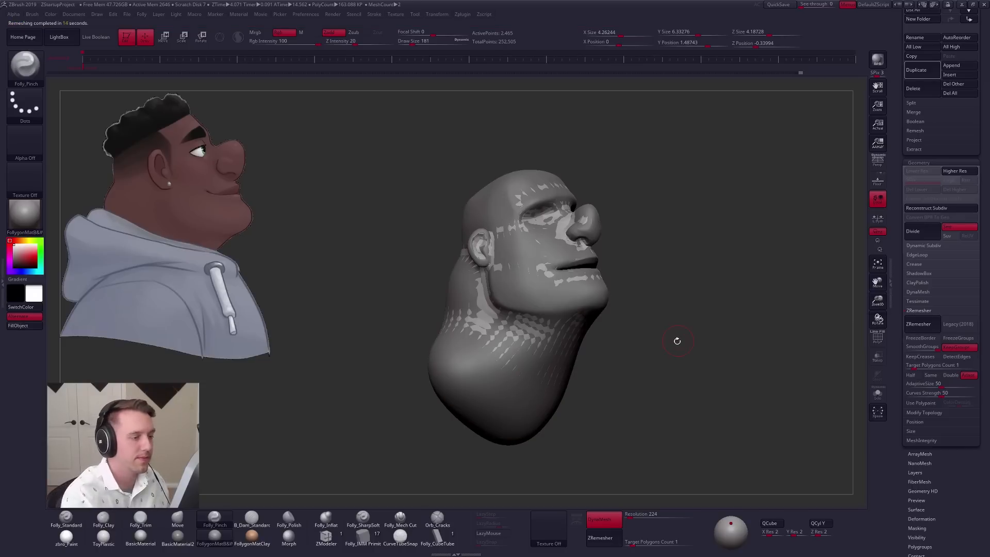
Step: Inspect the man's remeshed head topology with the polyframe and subdivide the mesh once
key("shift+f")
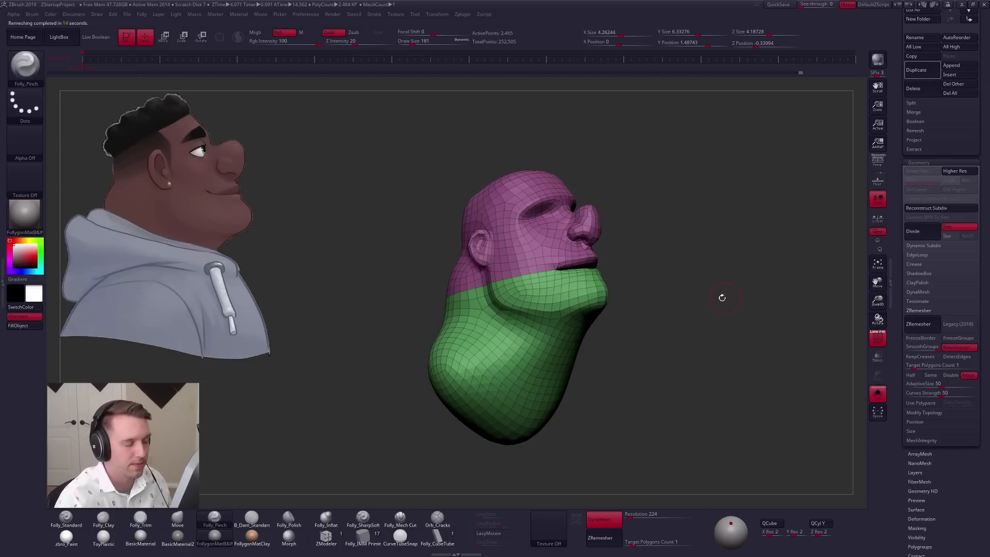
key("ctrl+shift")
key("f")
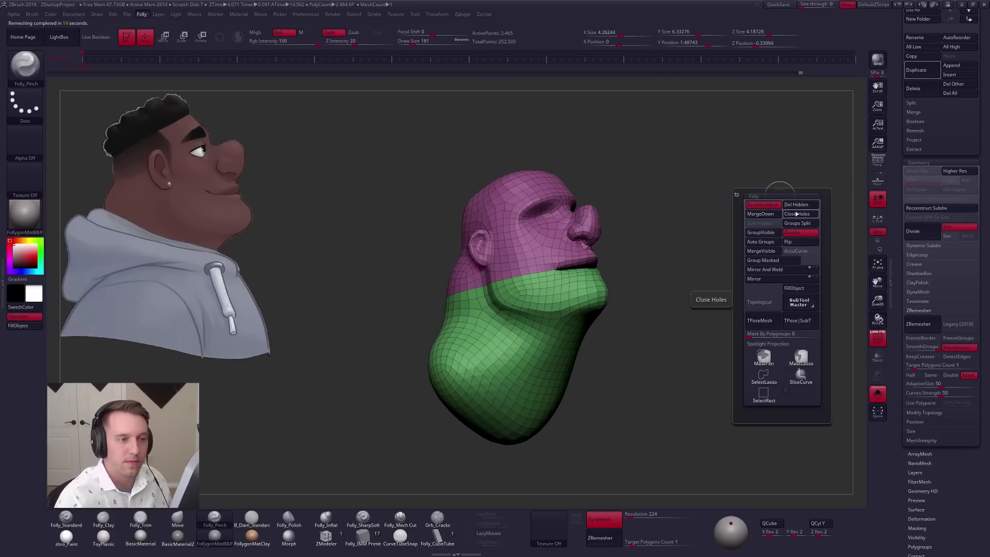
left_click_drag(894, 160, 892, 356)
key("ctrl+d")
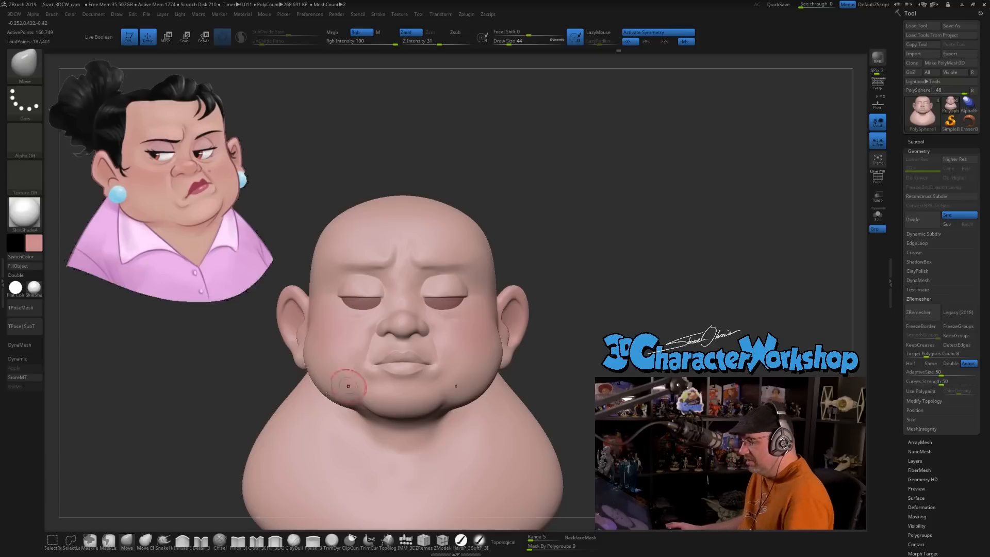
Step: Switch to the multi-tip brush with BrushTip 1 for the woman's head
left_click(220, 540)
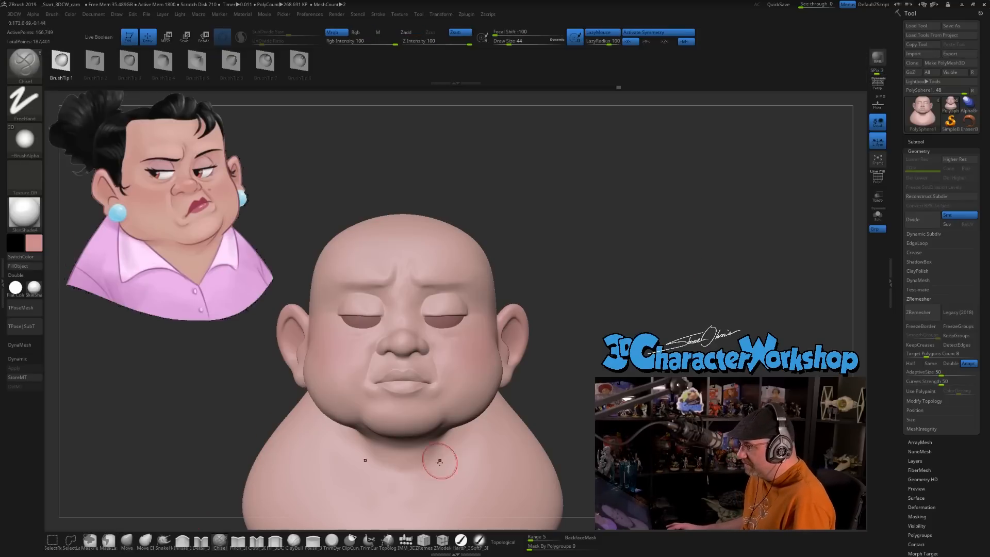
left_click_drag(607, 402, 608, 322, "alt")
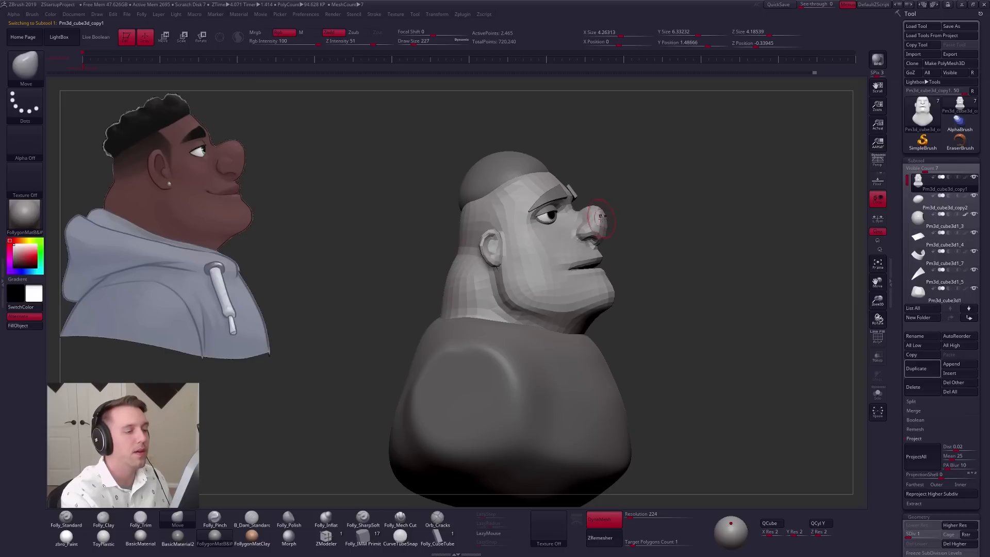
Step: Select the man's head subtool, raise it four subdivision levels and adjust the Move brush's draw size
left_click(606, 230, "alt")
right_click_drag(605, 231, 602, 239, "ctrl")
key("d")
key("d")
key("d")
key("d")
key("space")
left_click_drag(604, 244, 603, 245)
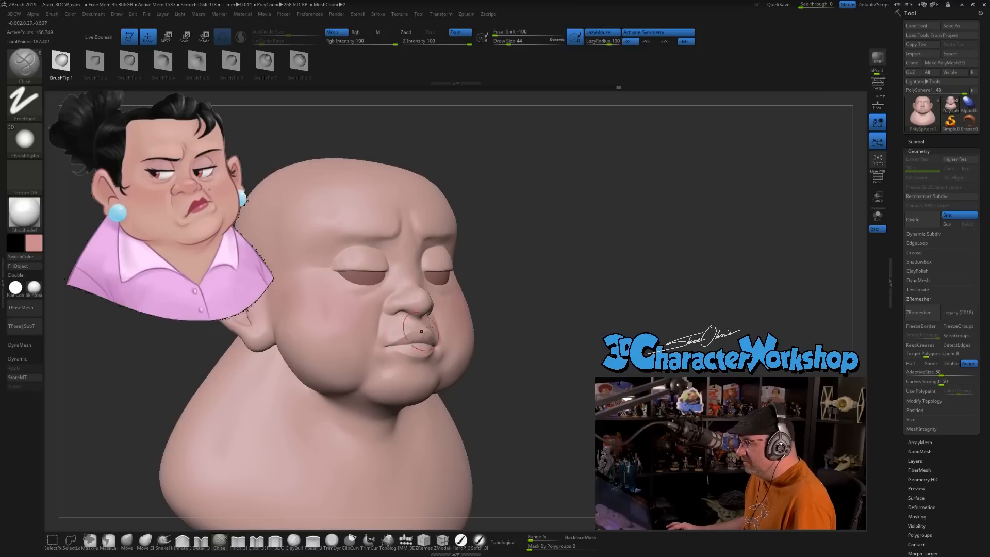
Step: Reduce the brush's draw size to 16 for the woman's lips and toggle the Spotlight reference image
mouse_move(599, 285)
left_mouse_down()
mouse_move(578, 283)
mouse_move(607, 295)
left_mouse_up()
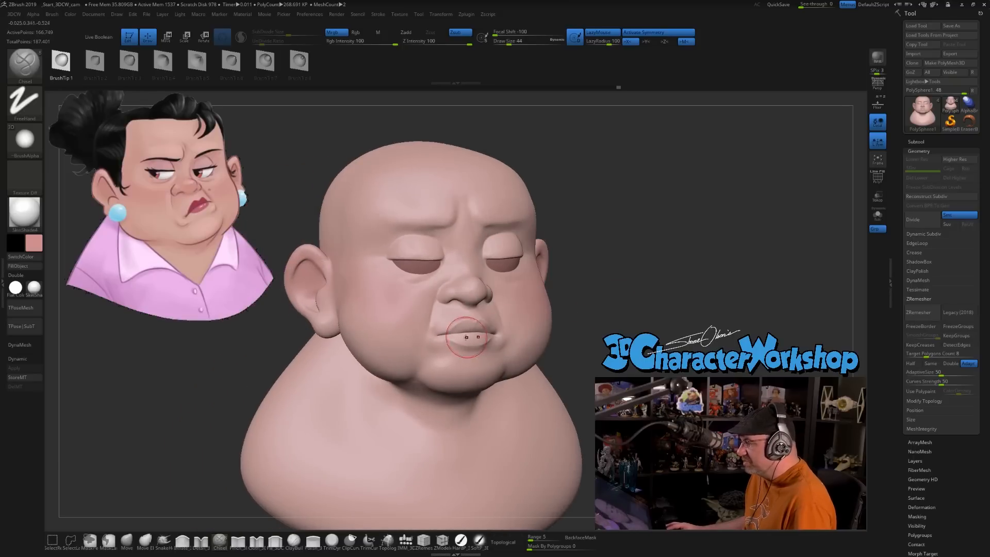
key("s")
left_click_drag(475, 333, 465, 333)
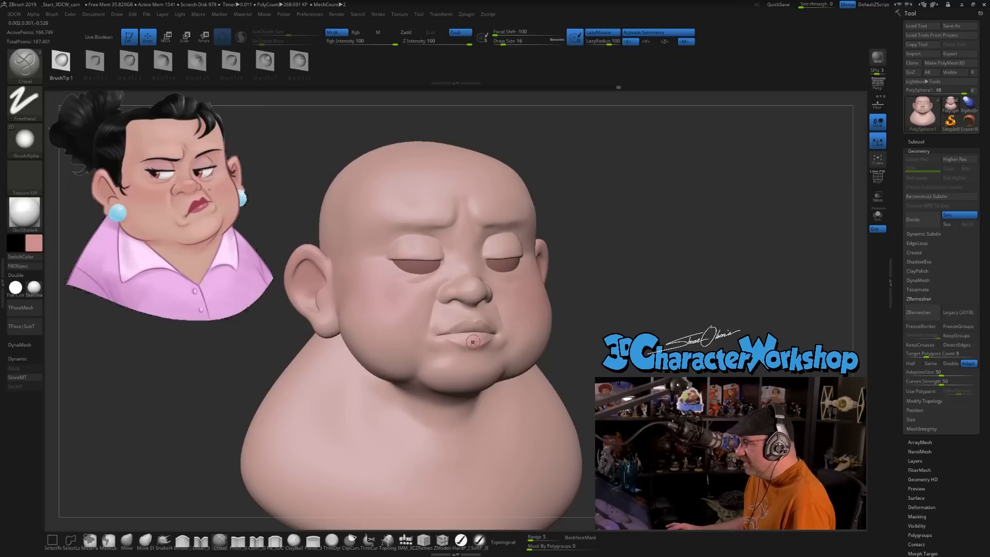
left_click_drag(645, 289, 570, 283)
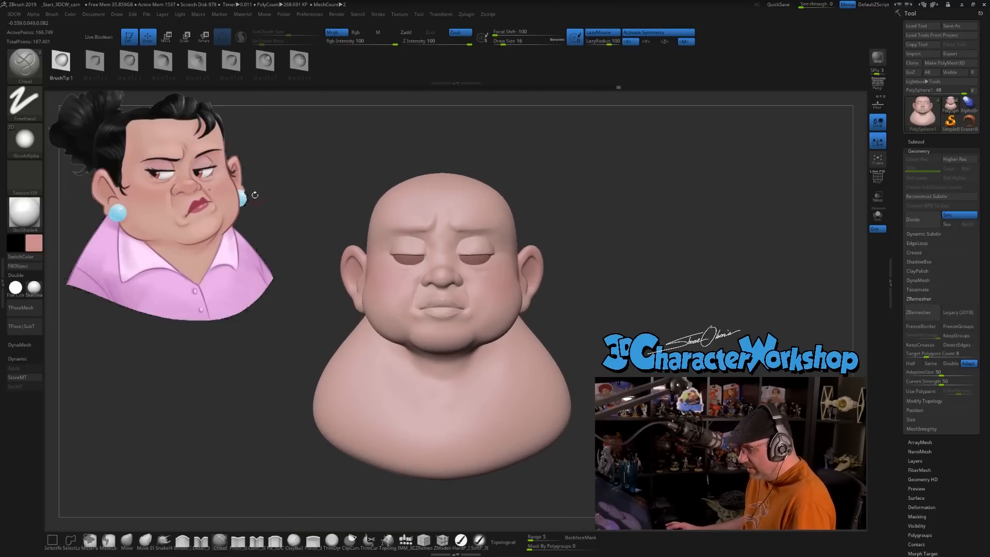
key("shift+z")
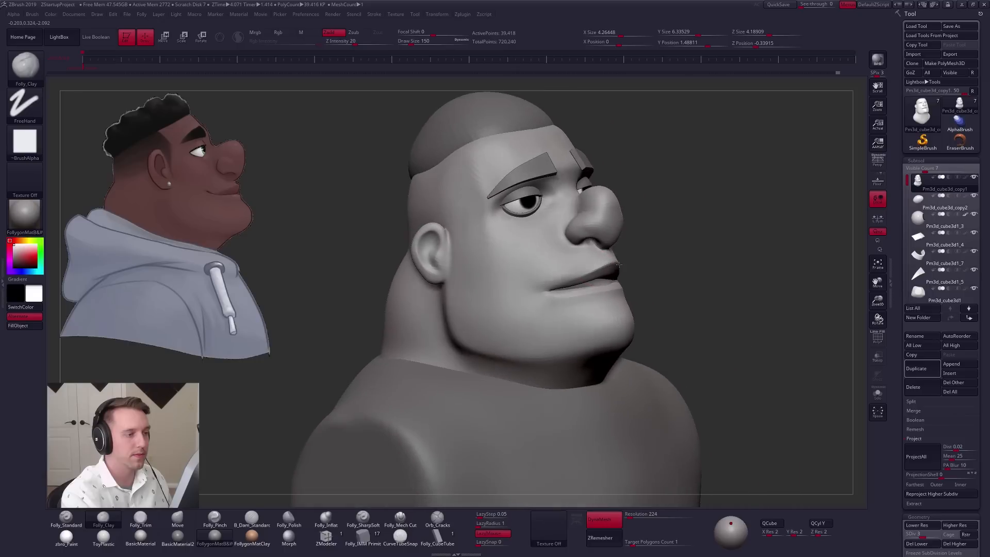
Step: Raise the man's head by two subdivision levels
left_click_drag(645, 420, 689, 400)
left_click_drag(709, 449, 698, 473, "alt")
key("d")
key("d")
Step: Select the man's hair cap subtool and adjust the back of the hair with the Move brush at draw size 397
key("b")
key("m")
key("v")
left_click(506, 180, "alt")
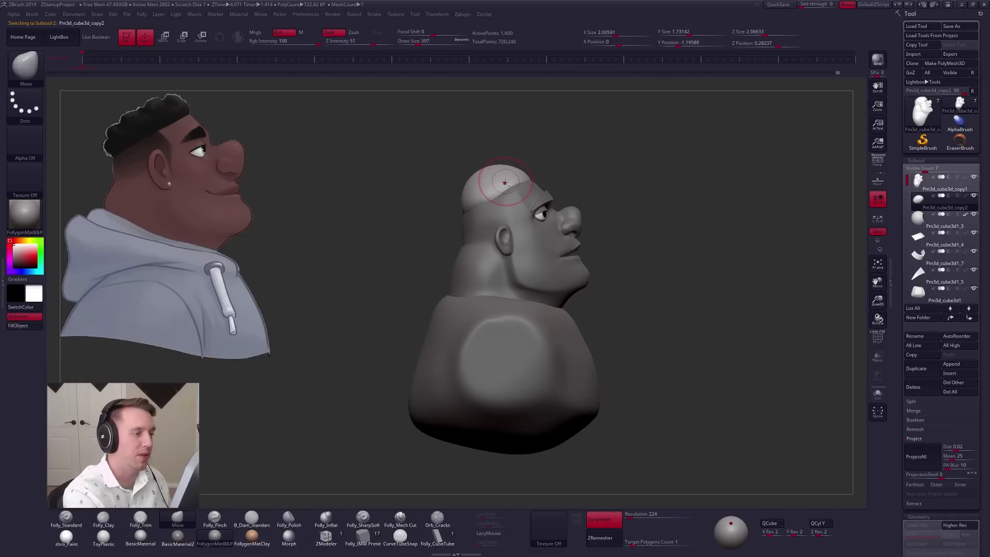
left_click_drag(424, 197, 473, 218)
right_click_drag(488, 215, 523, 219)
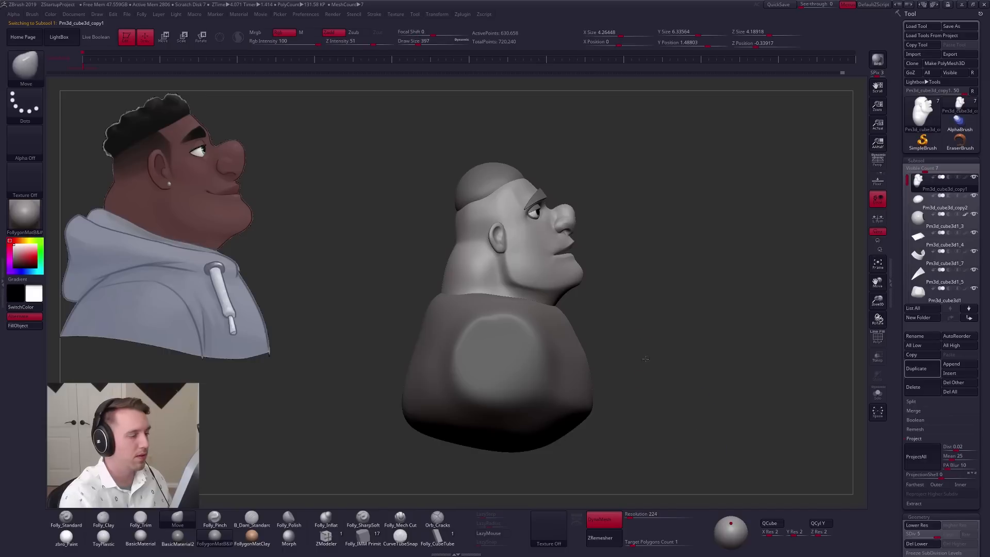
Step: Select the man's eyebrows subtool and reshape the eyebrows with small Move strokes from two angles
mouse_move(598, 283)
right_mouse_down()
mouse_move(633, 278)
mouse_move(598, 259)
right_mouse_up()
left_click(566, 198, "alt")
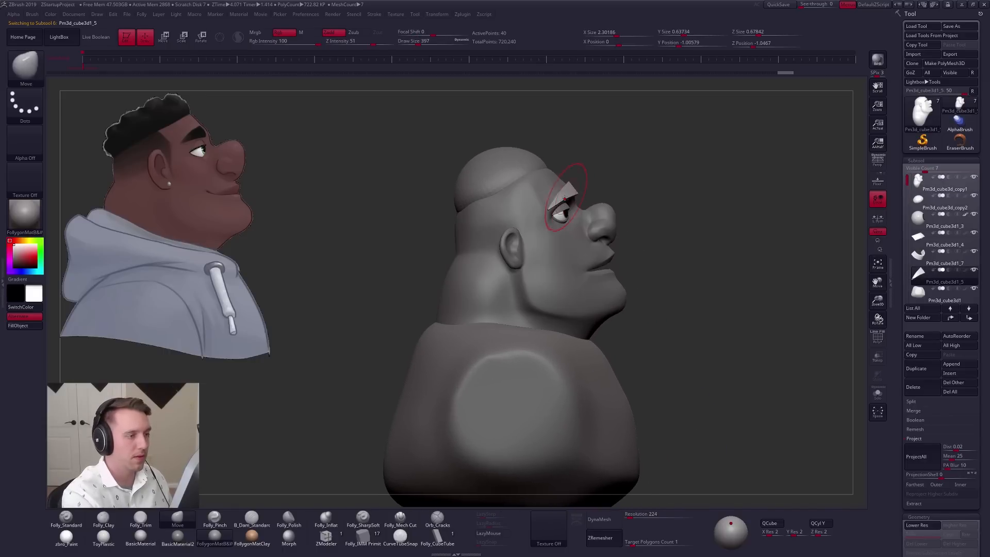
right_click(554, 217)
left_click_drag(562, 204, 558, 201)
right_click_drag(588, 219, 561, 215)
left_click_drag(586, 201, 581, 198)
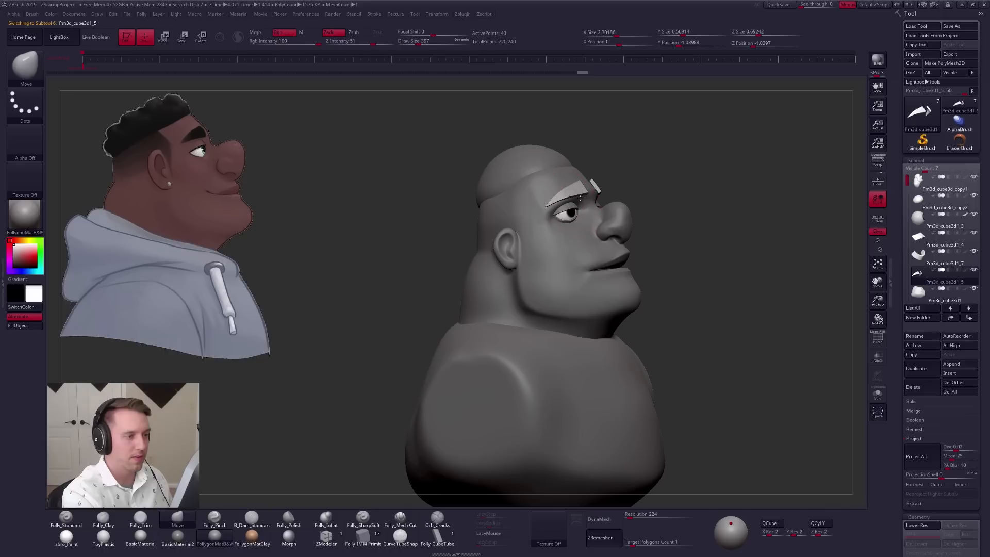
right_click_drag(693, 322, 608, 285)
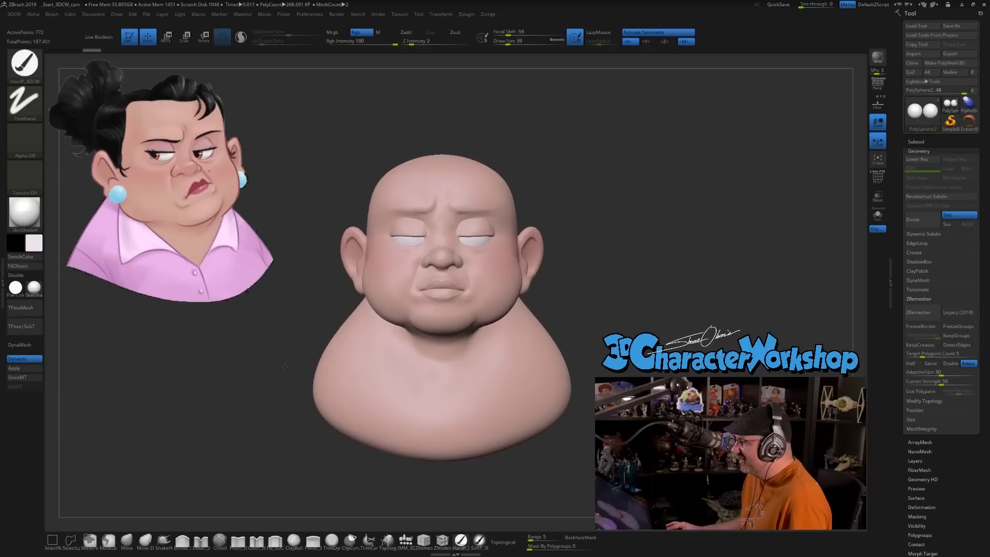
Step: Select the man's head subtool, enlarge the Move brush's draw size and lower the head four subdivision levels
left_click_drag(588, 293, 585, 262, "alt")
right_click_drag(585, 261, 561, 287)
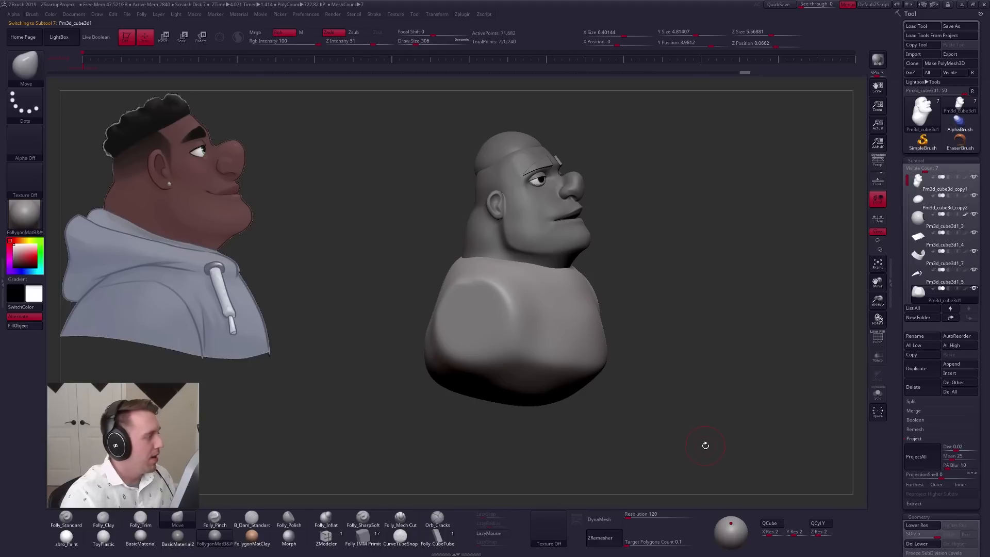
left_click(571, 244, "alt")
right_click_drag(572, 247, 528, 301, "shift")
key("space")
left_click_drag(591, 284, 602, 284)
key("shift+d")
key("shift+d")
key("shift+d")
key("shift+d")
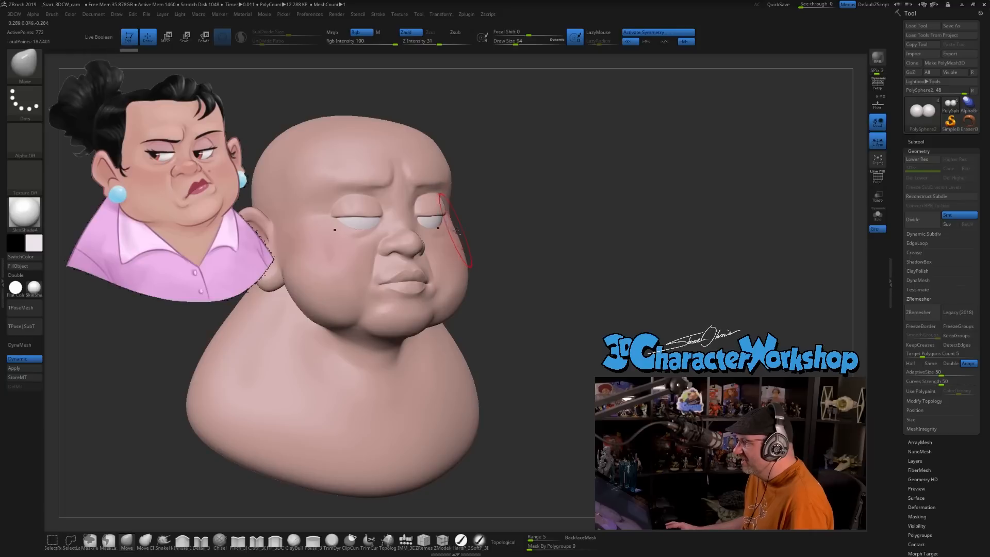
Step: Undo the last edit on the woman's eyeballs and adjust the Move brush's draw size for her face
key("ctrl+z")
key("s")
left_click_drag(458, 231, 455, 225)
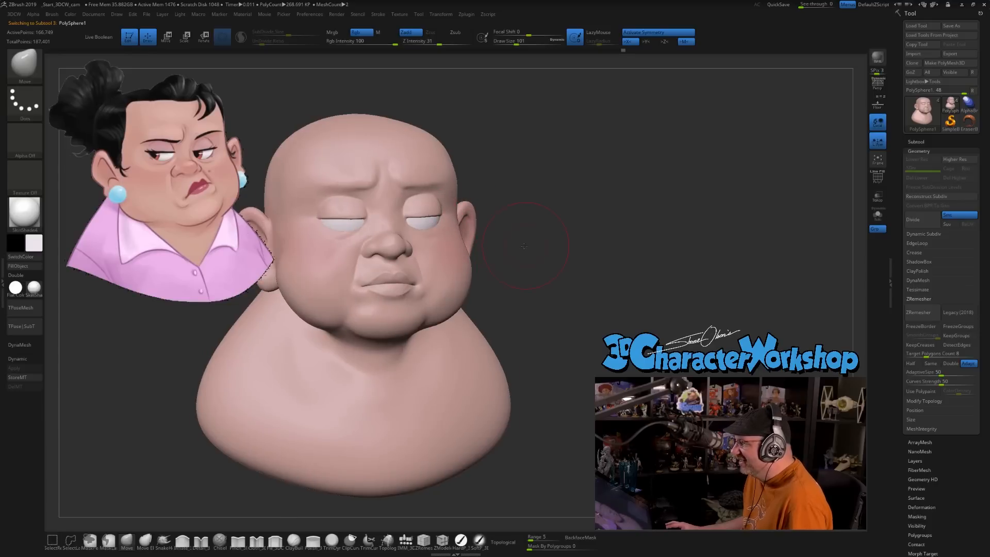
left_click_drag(526, 245, 557, 245)
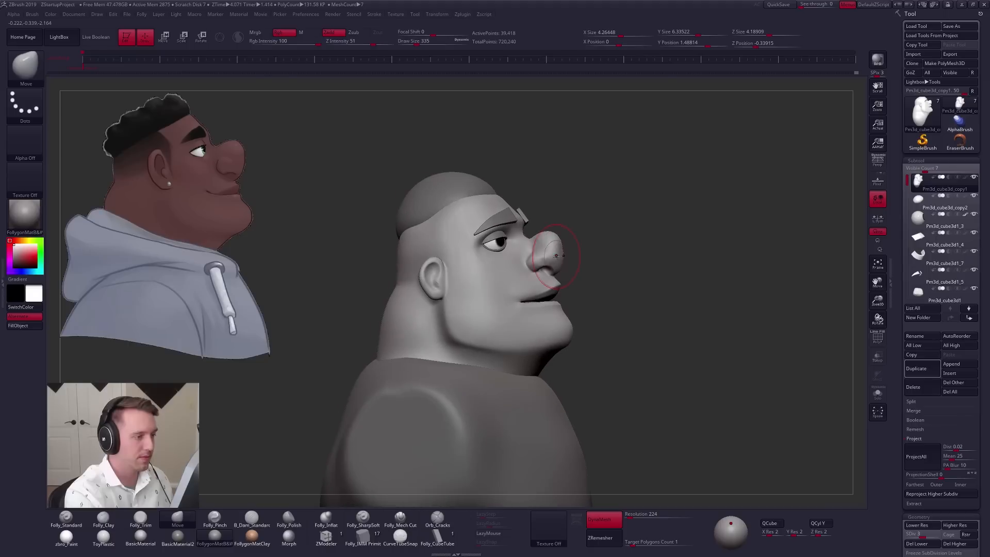
Step: Set the Move brush's draw size to 203 for the man's nose and mouth area and lower the head two subdivision levels
key("space")
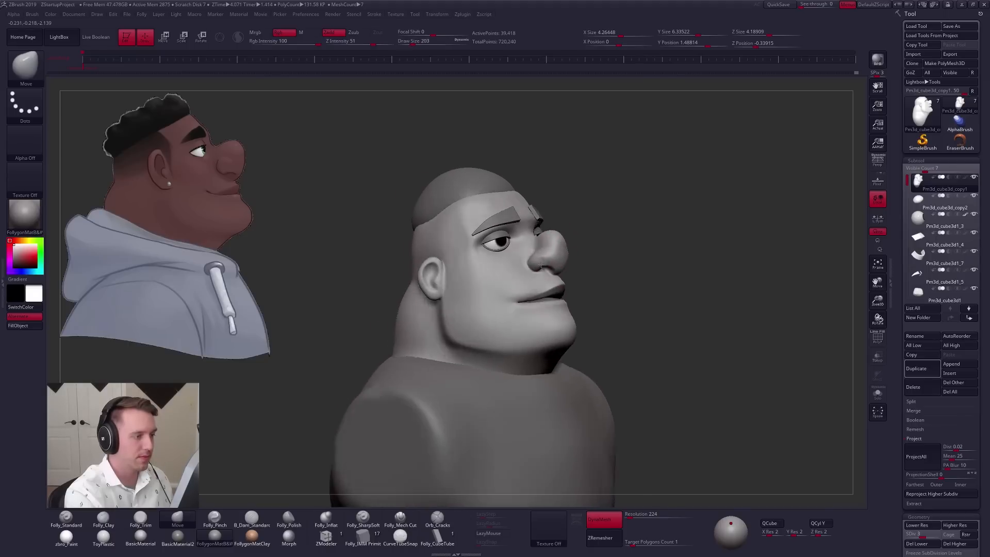
right_click_drag(541, 267, 555, 239)
key("space")
left_click_drag(539, 272, 523, 304)
key("shift+d")
key("shift+d")
Step: Raise the man's head one subdivision level and nudge the cheek beside the mouth corner with the Move brush
key("space")
right_click_drag(512, 307, 507, 320)
key("d")
key("space")
left_click_drag(517, 290, 513, 290)
left_click_drag(518, 290, 520, 287)
right_click_drag(520, 287, 533, 282)
Step: Switch to the Folly_Trim brush and raise the man's head three subdivision levels to view the whole bust
key("3")
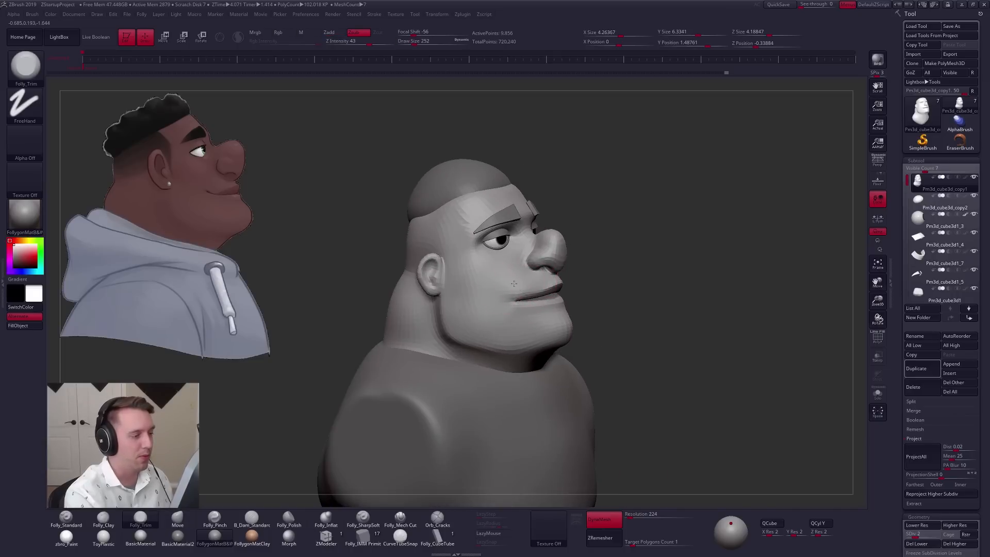
key("d")
key("d")
key("d")
left_click_drag(686, 474, 675, 456, "alt")
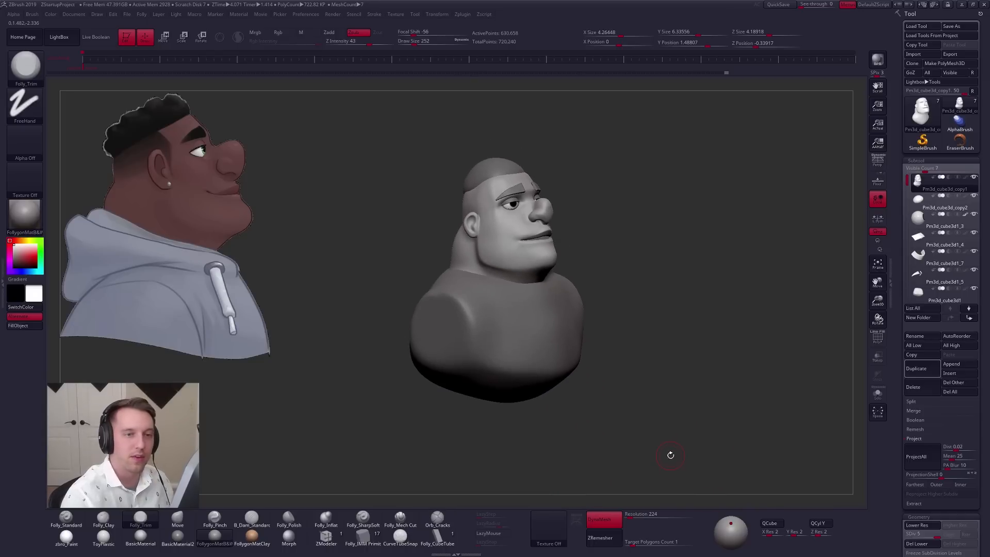